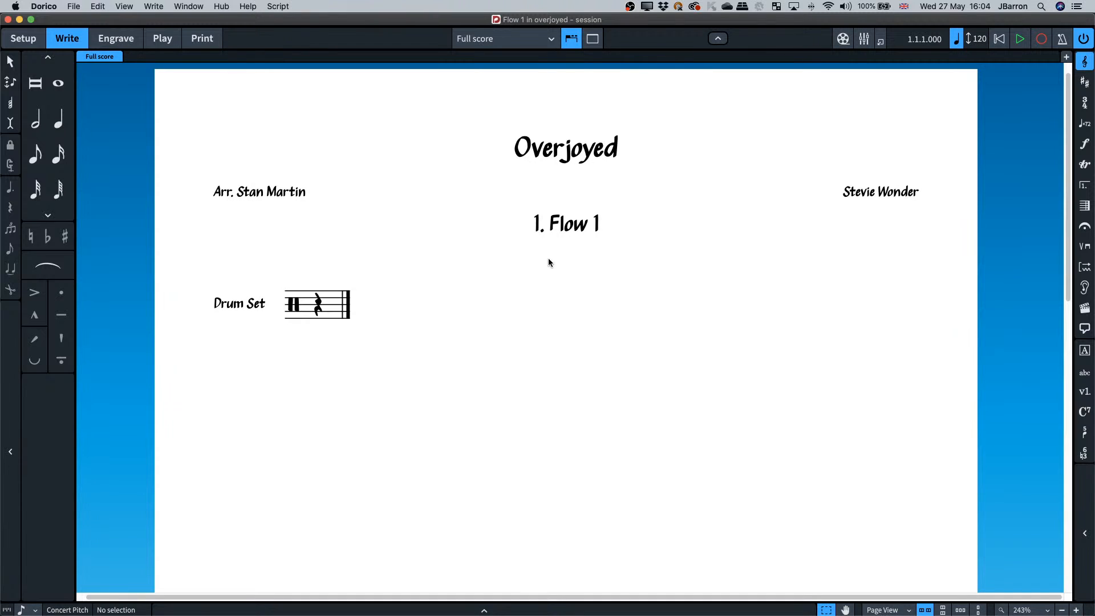
Try appending "- don't do this!" directly to the flow heading text on the score page, and inspect the page in Engrave mode.
{"action": "double_click", "coordinate": [567, 227]}
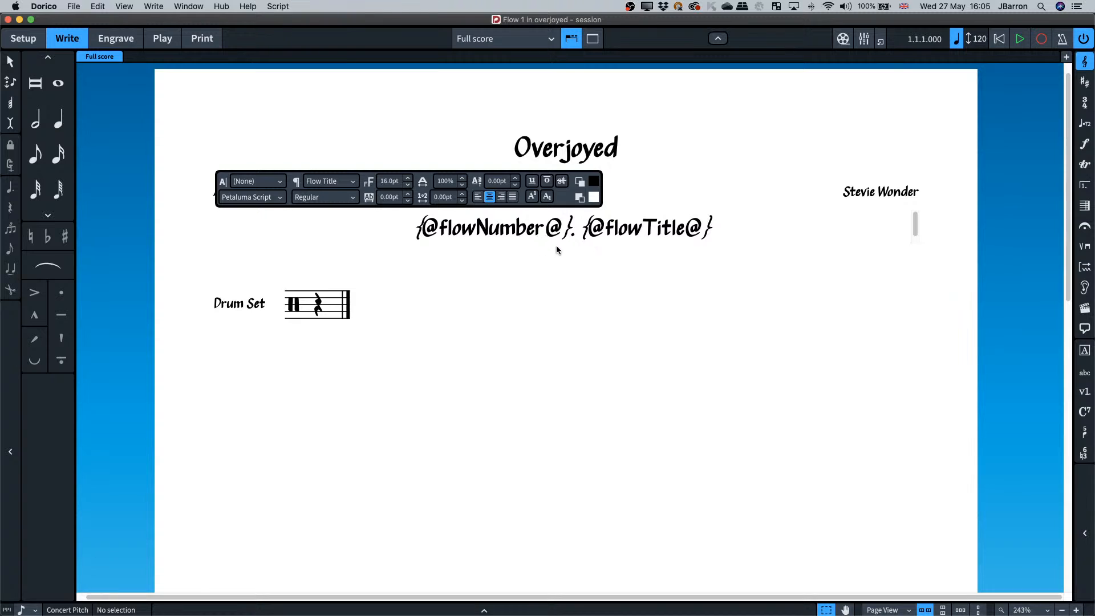
{"action": "left_click", "coordinate": [609, 273]}
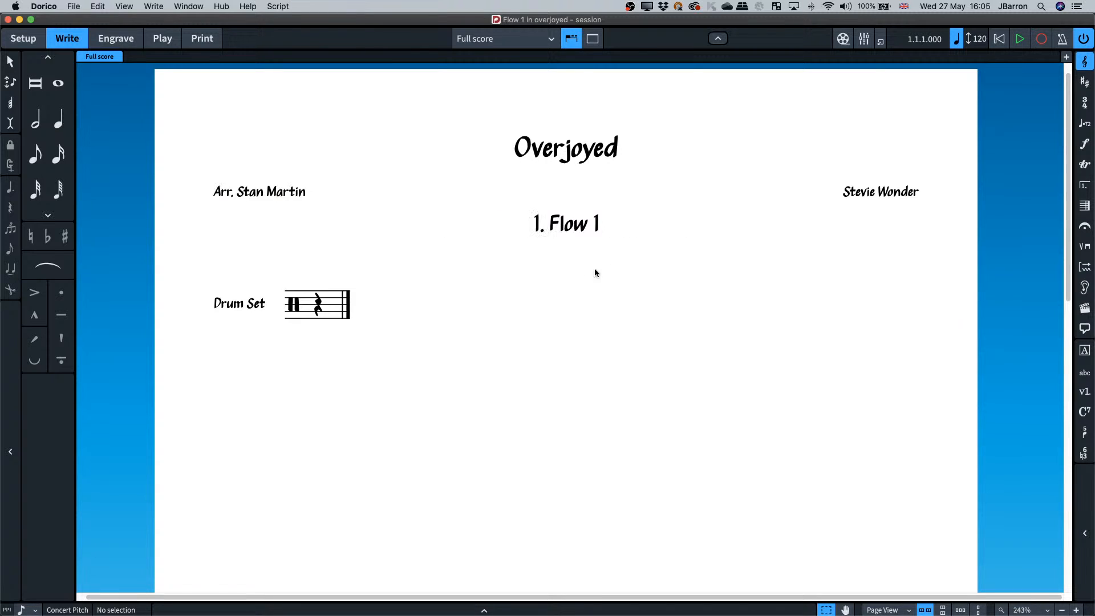
{"action": "double_click", "coordinate": [553, 225]}
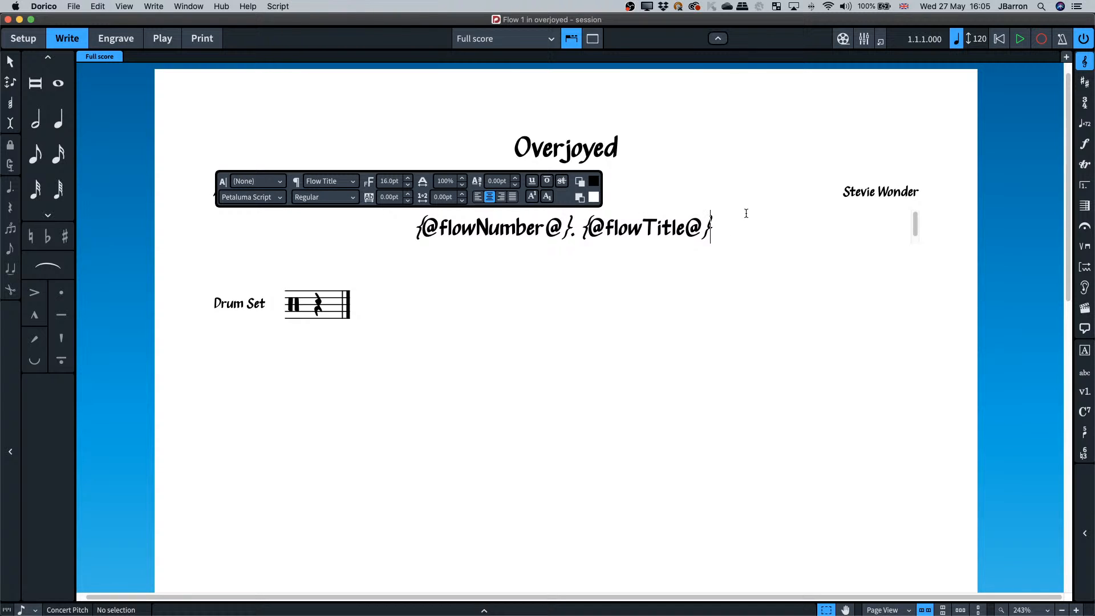
{"action": "type", "text": "- don't do this"}
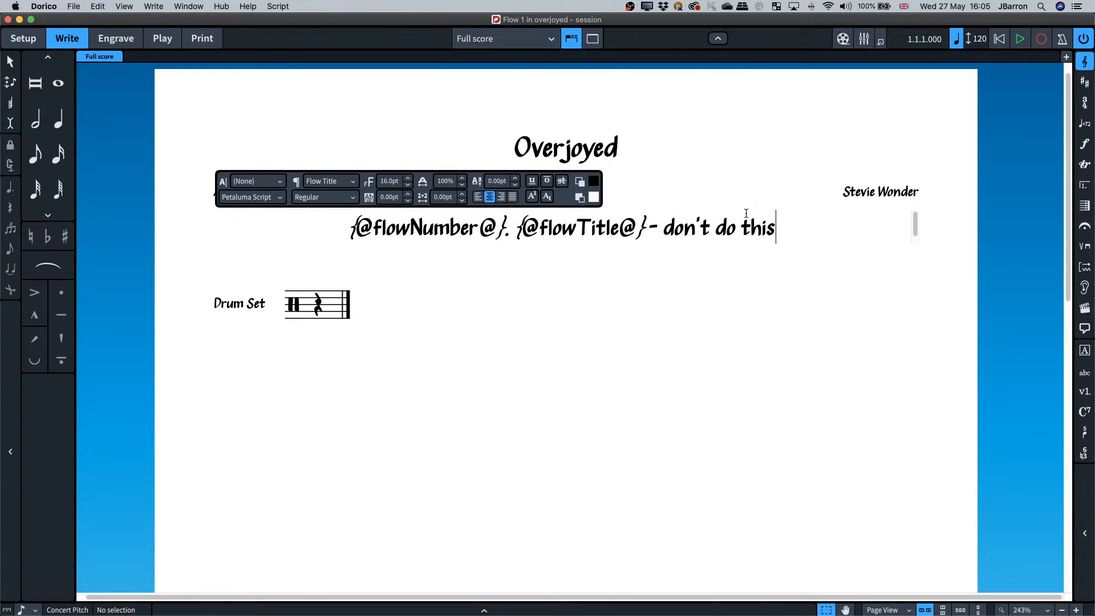
{"action": "type", "text": "!"}
{"action": "left_click", "coordinate": [699, 275]}
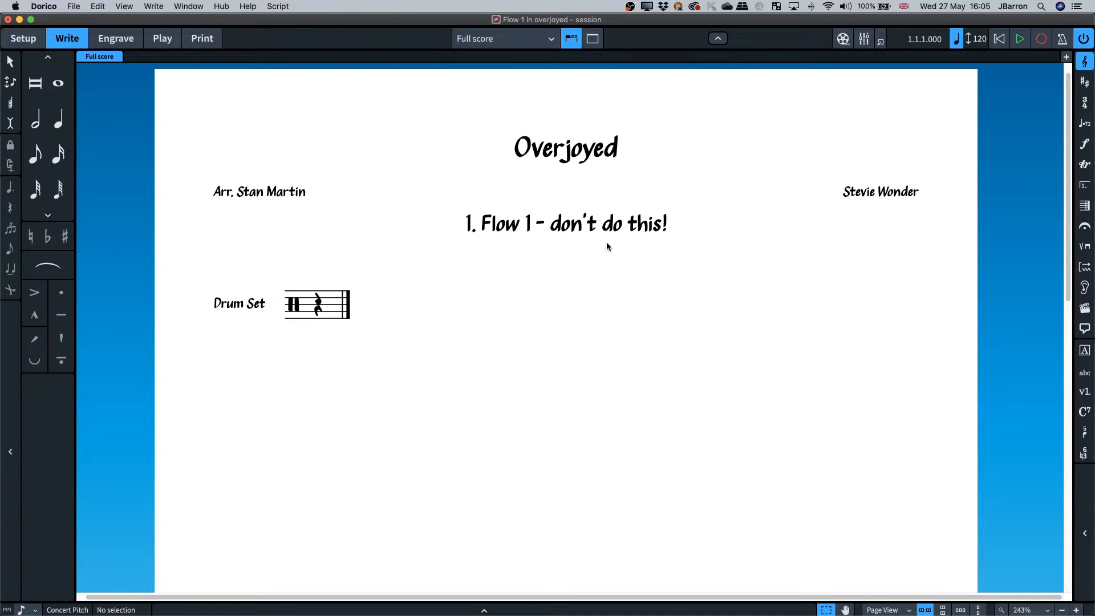
{"action": "key", "text": "super+3"}
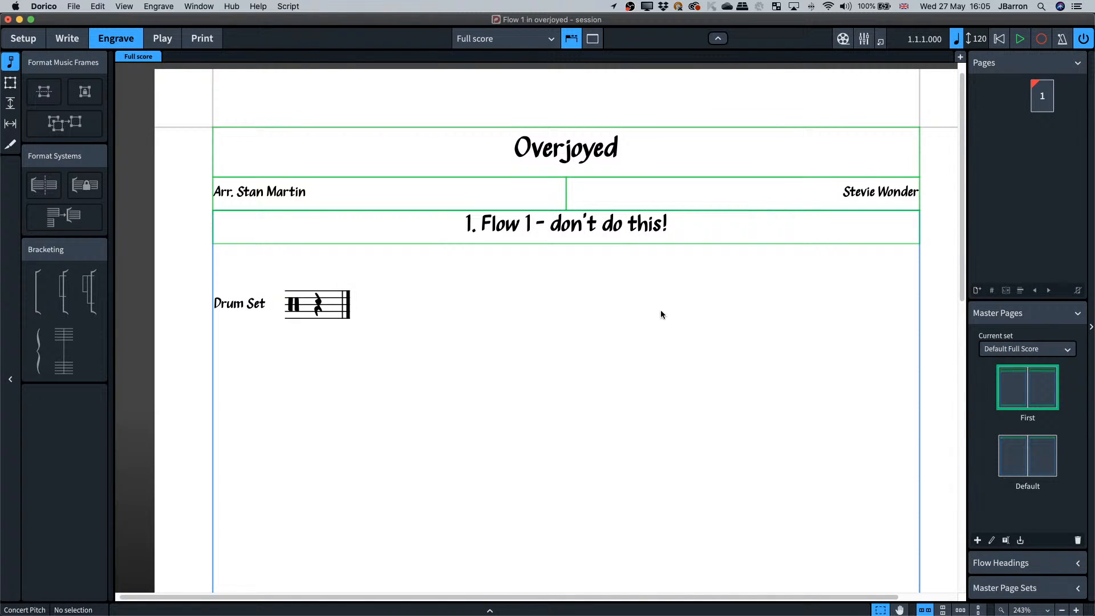
{"action": "key", "text": "super+2"}
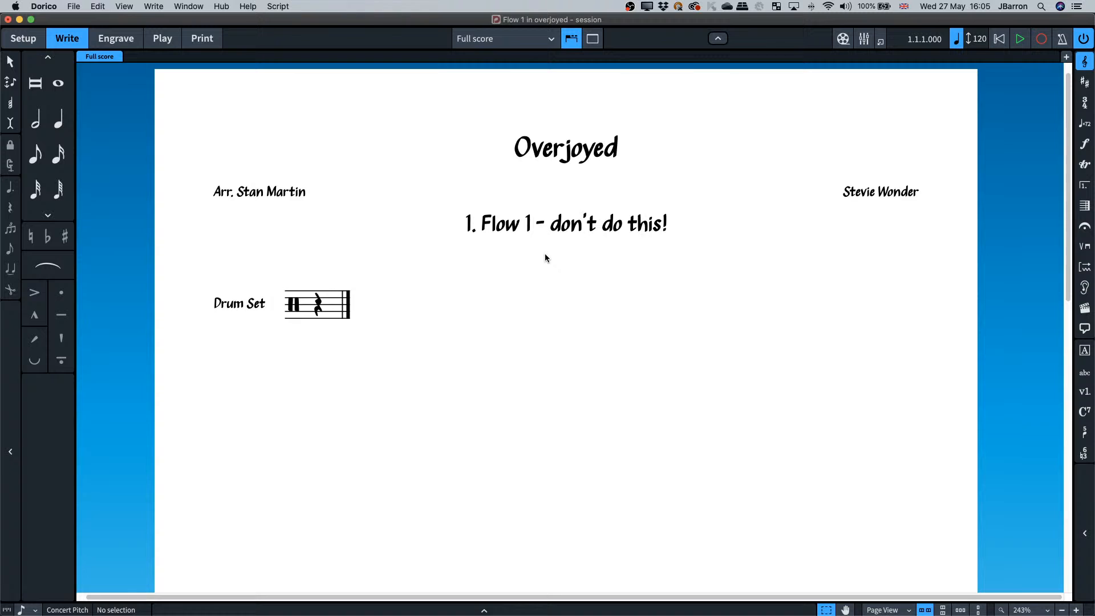
Try to hide the manually edited flow heading by setting Show flow headings to Never in the full score's Layout Options.
{"action": "key", "text": "super+shift+l"}
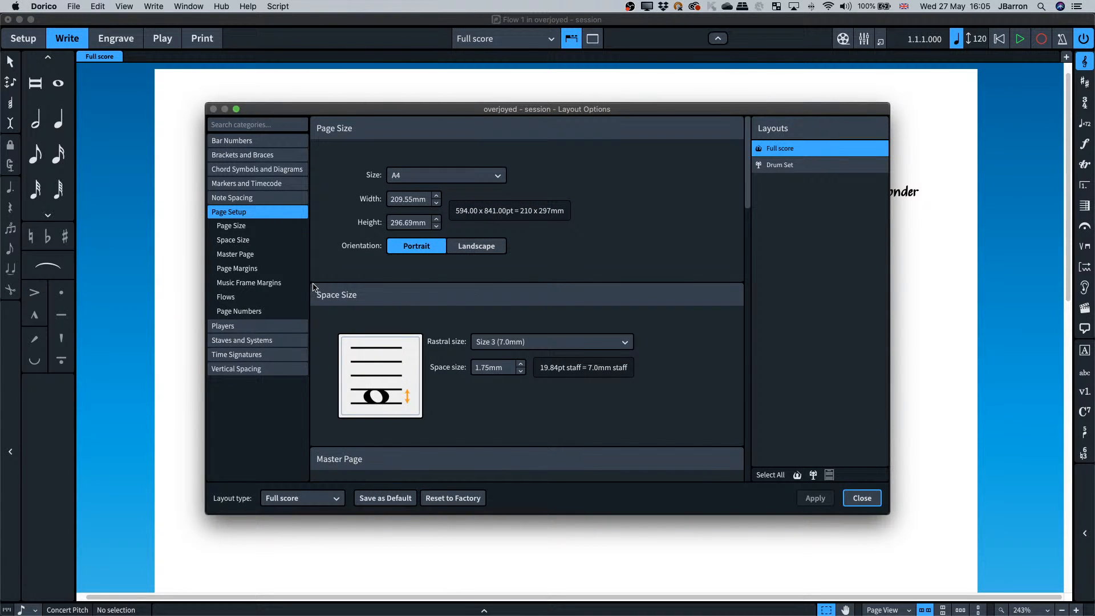
{"action": "left_click", "coordinate": [239, 296]}
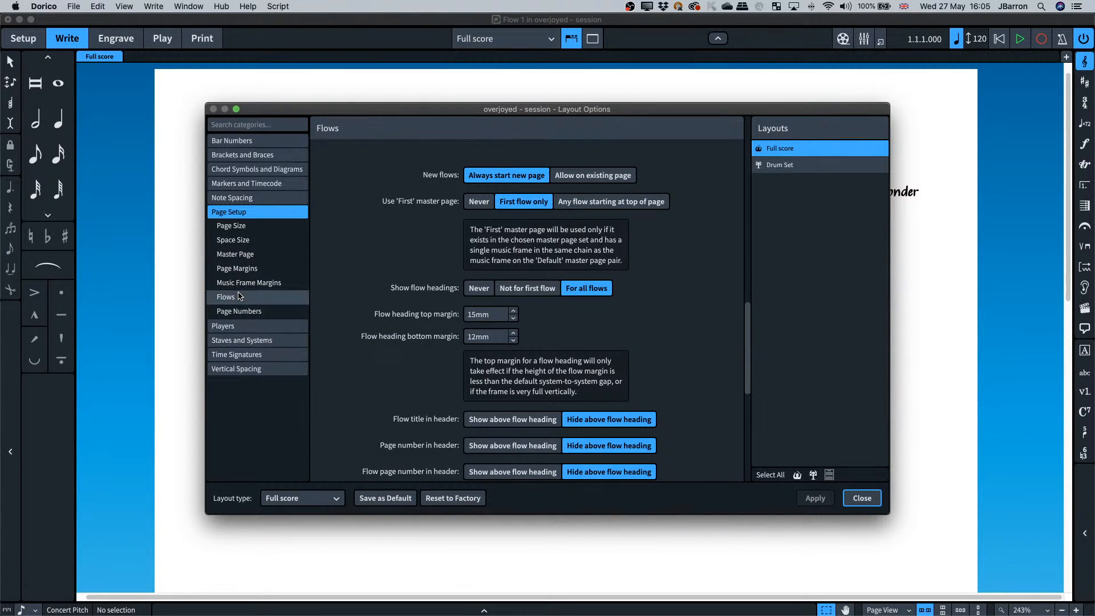
{"action": "left_click", "coordinate": [479, 288]}
{"action": "left_click_drag", "start_coordinate": [419, 108], "coordinate": [543, 186]}
{"action": "scroll", "coordinate": [514, 173], "scroll_direction": "down", "scroll_amount": 3}
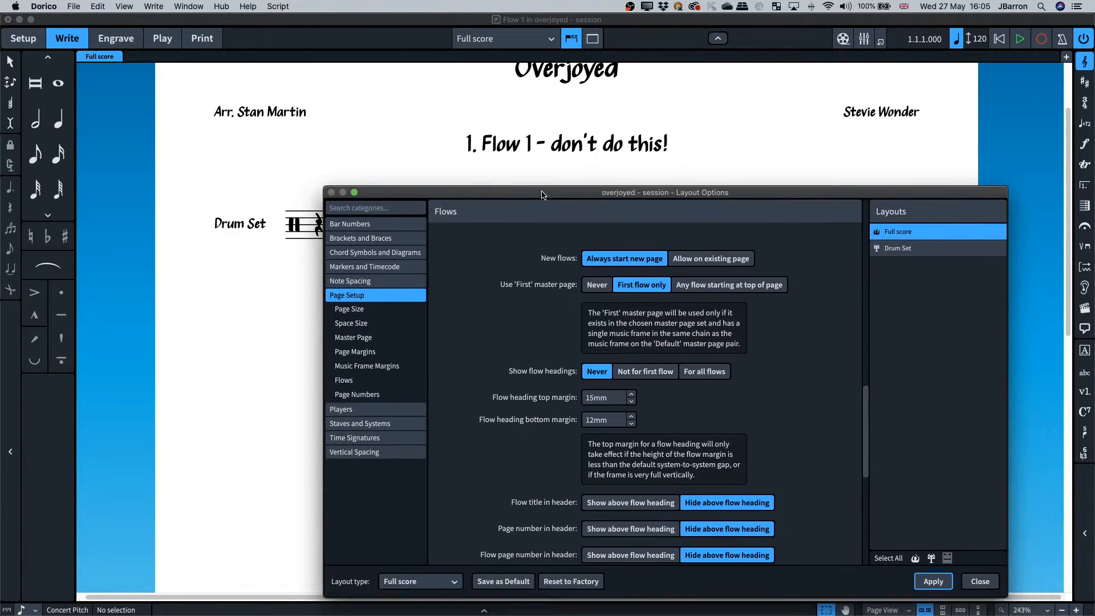
{"action": "left_click", "coordinate": [930, 580]}
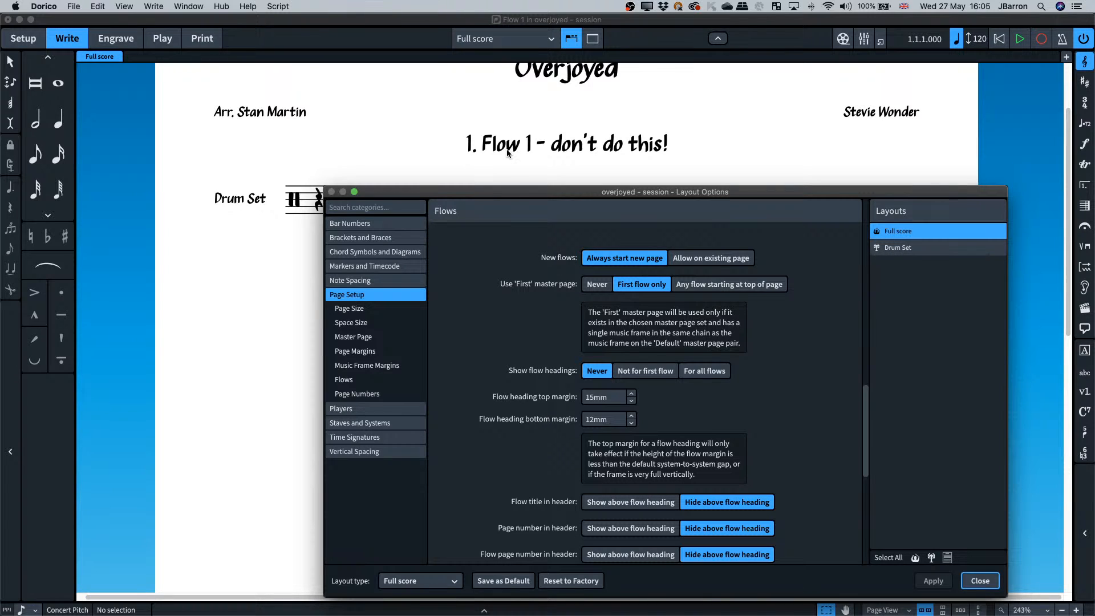
{"action": "left_click", "coordinate": [985, 581]}
Undo the flow heading visibility change and the text added to the flow heading, and check the page in Engrave mode.
{"action": "double_click", "coordinate": [582, 147]}
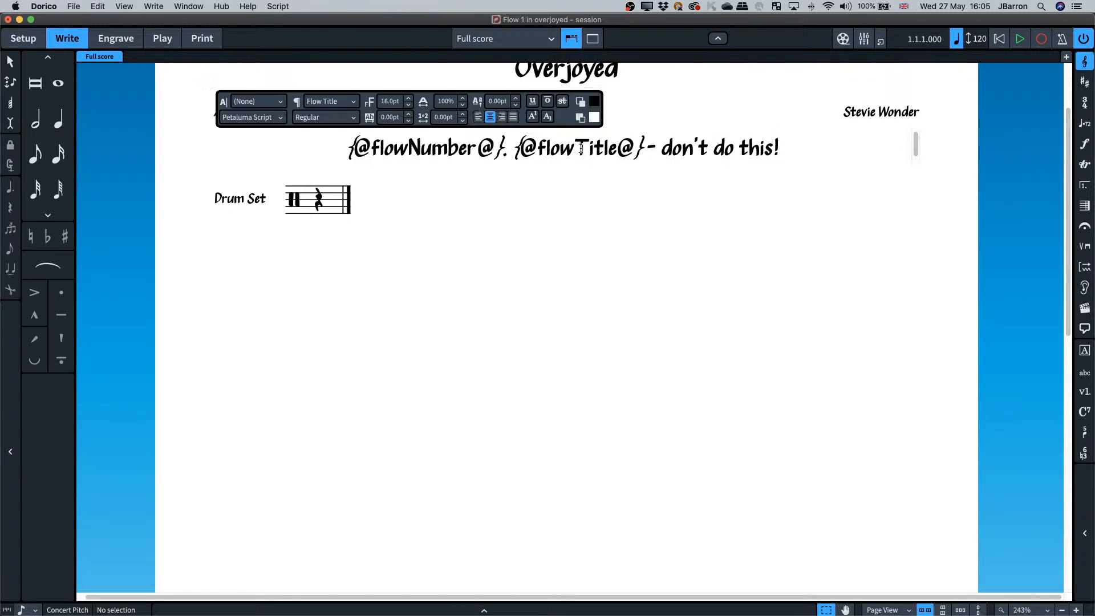
{"action": "key", "text": "super+a"}
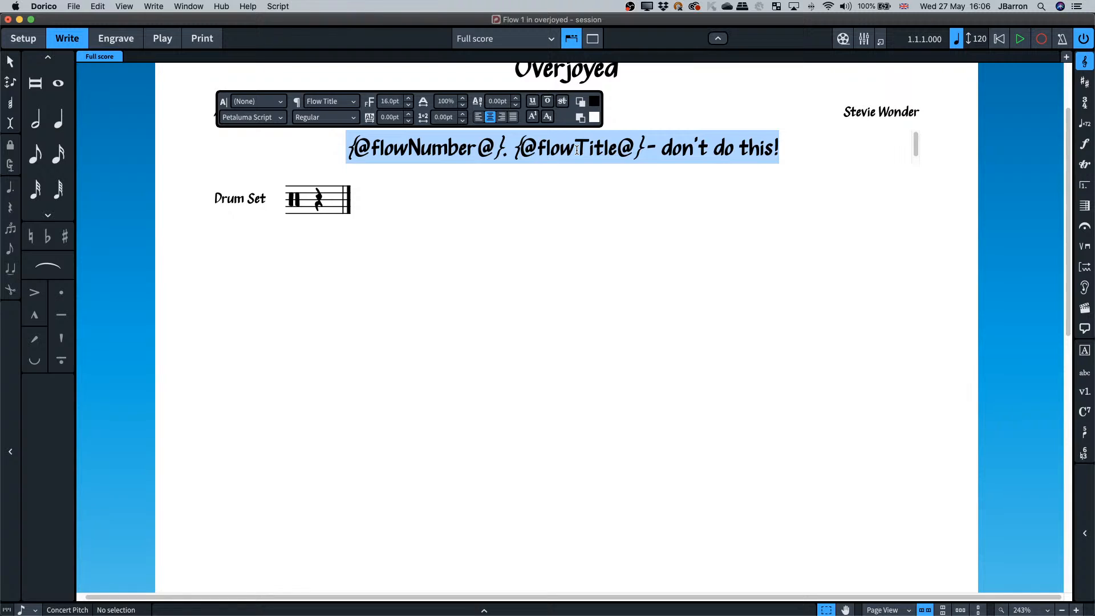
{"action": "key", "text": "Escape"}
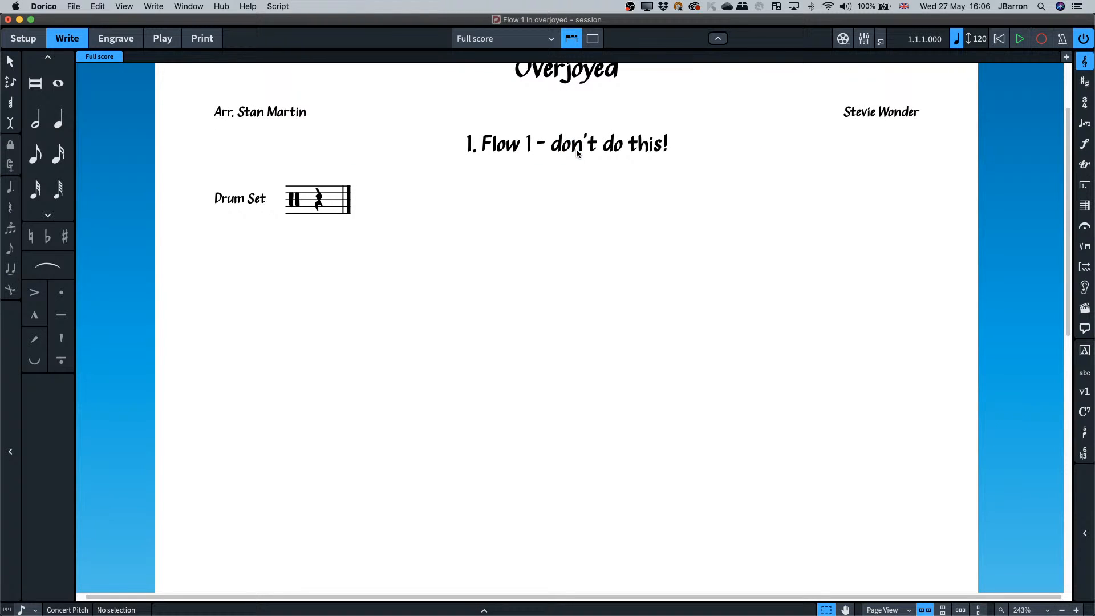
{"action": "key", "text": "super+z"}
{"action": "key", "text": "super+z"}
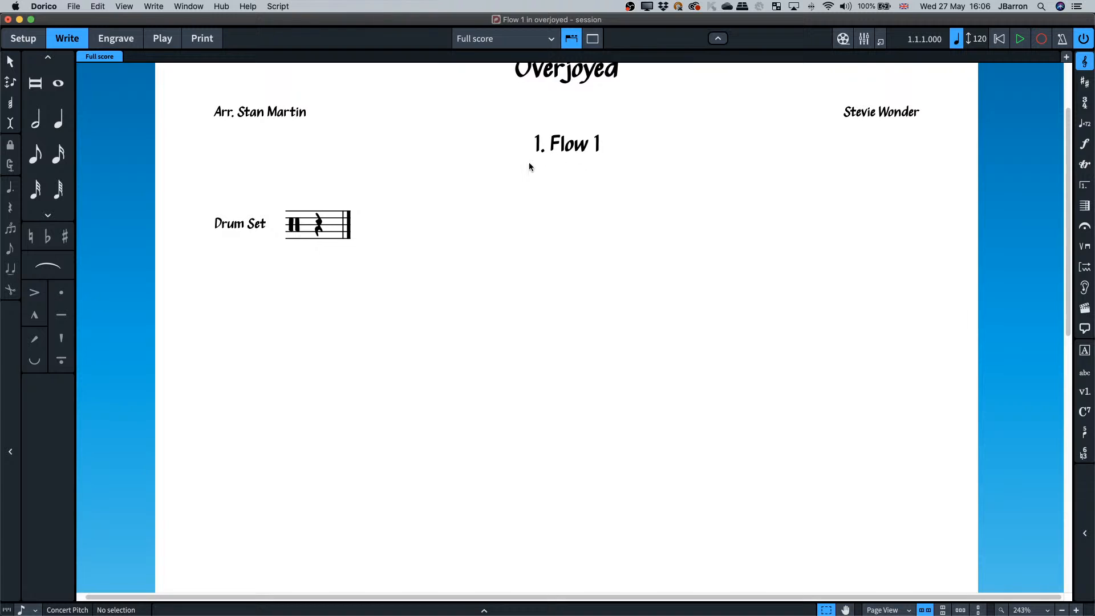
{"action": "key", "text": "super+3"}
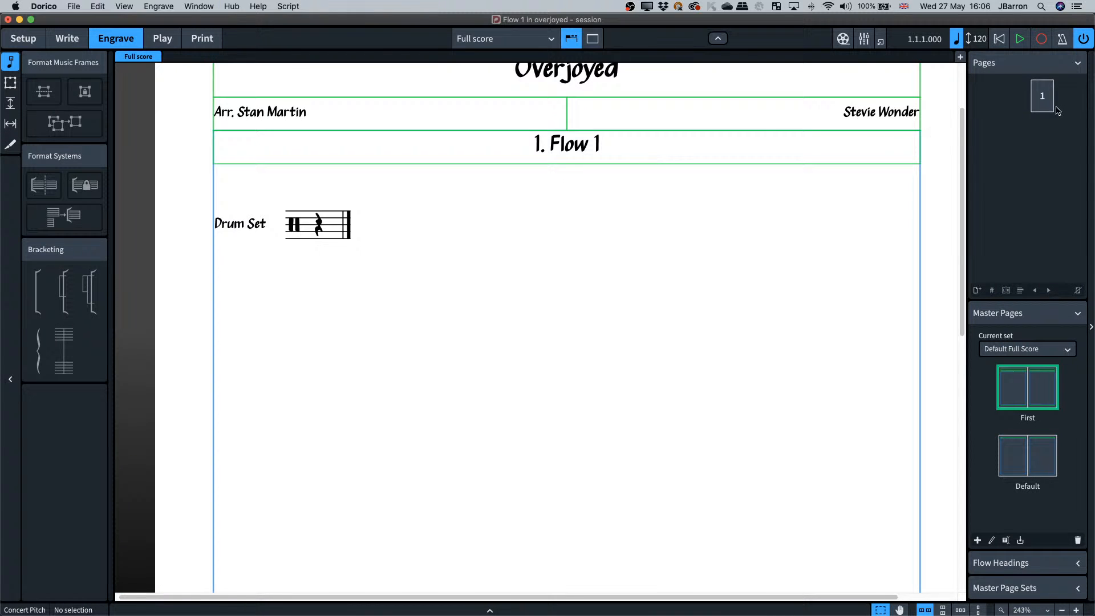
{"action": "key", "text": "super+2"}
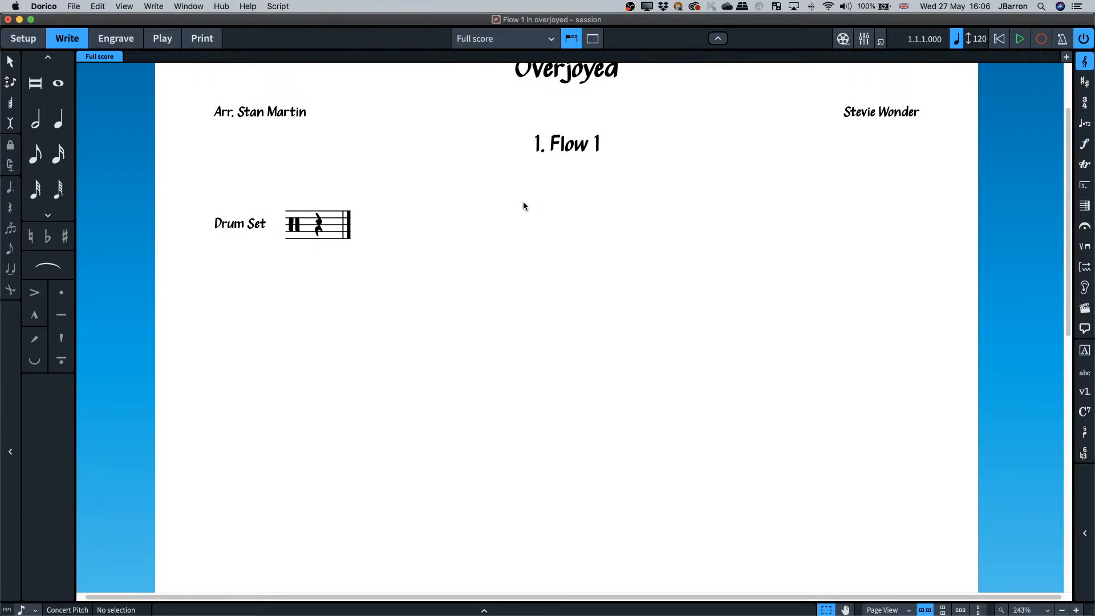
Set Show flow headings to Never for the full score in Layout Options and apply it.
{"action": "key", "text": "super+shift+l"}
{"action": "left_click", "coordinate": [597, 371]}
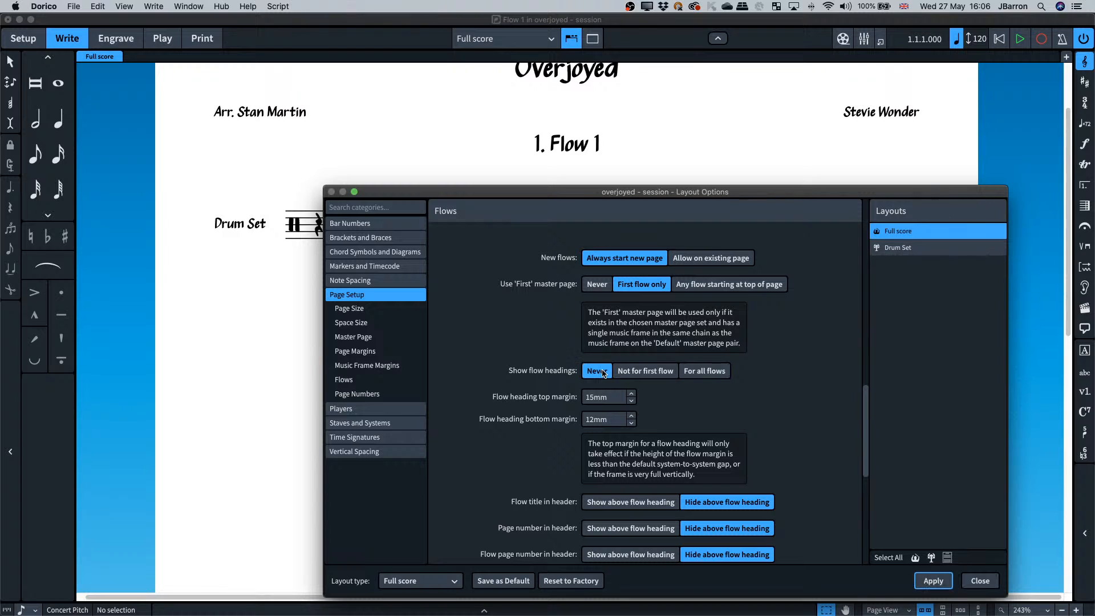
{"action": "left_click", "coordinate": [933, 581]}
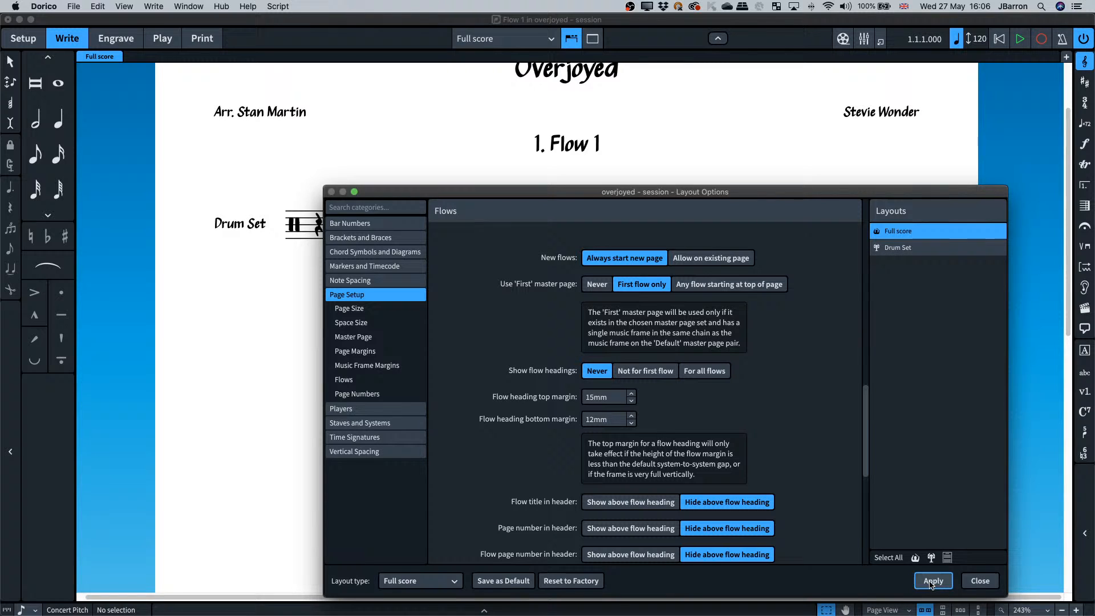
{"action": "left_click", "coordinate": [980, 580]}
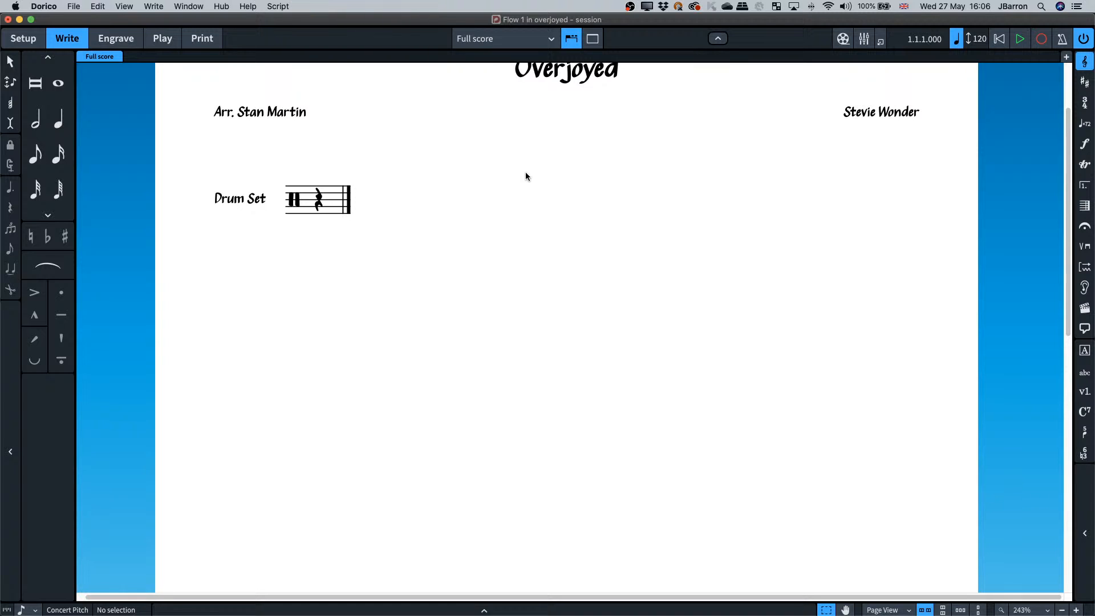
Review the page setup options for flows in the full score's Layout Options, then close them without changes.
{"action": "scroll", "coordinate": [525, 172], "scroll_direction": "up", "scroll_amount": 2}
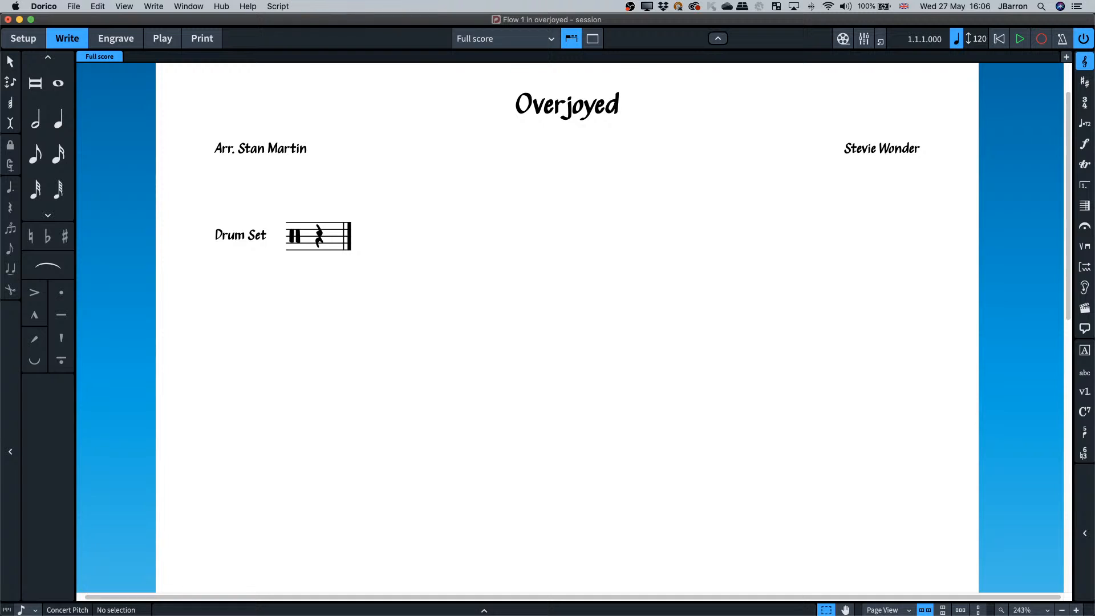
{"action": "left_click", "coordinate": [759, 365]}
{"action": "key", "text": "super+shift+l"}
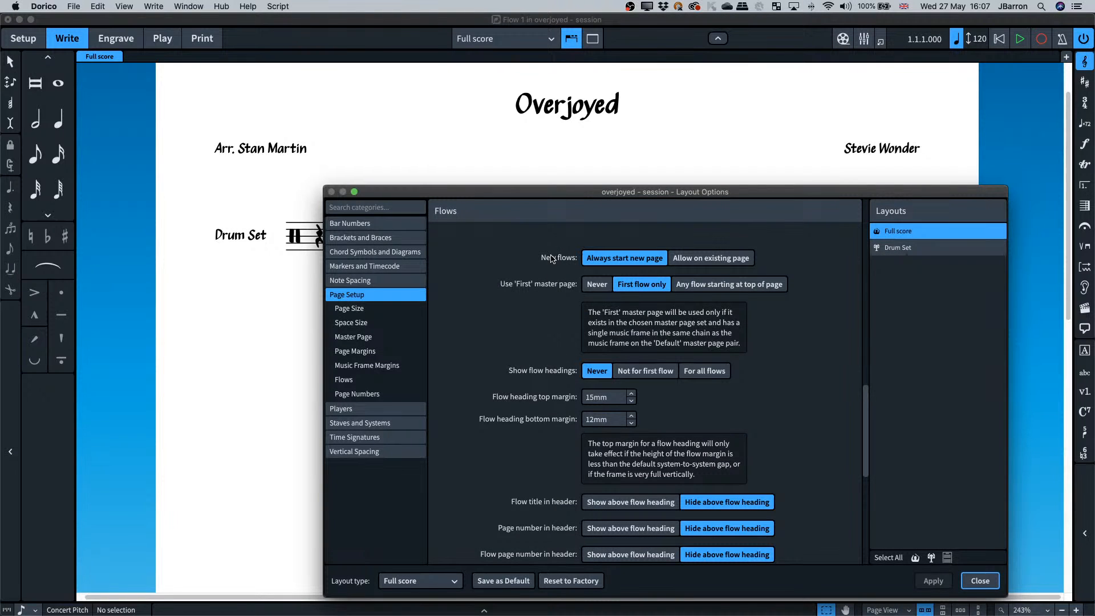
{"action": "left_click_drag", "start_coordinate": [533, 195], "coordinate": [524, 176]}
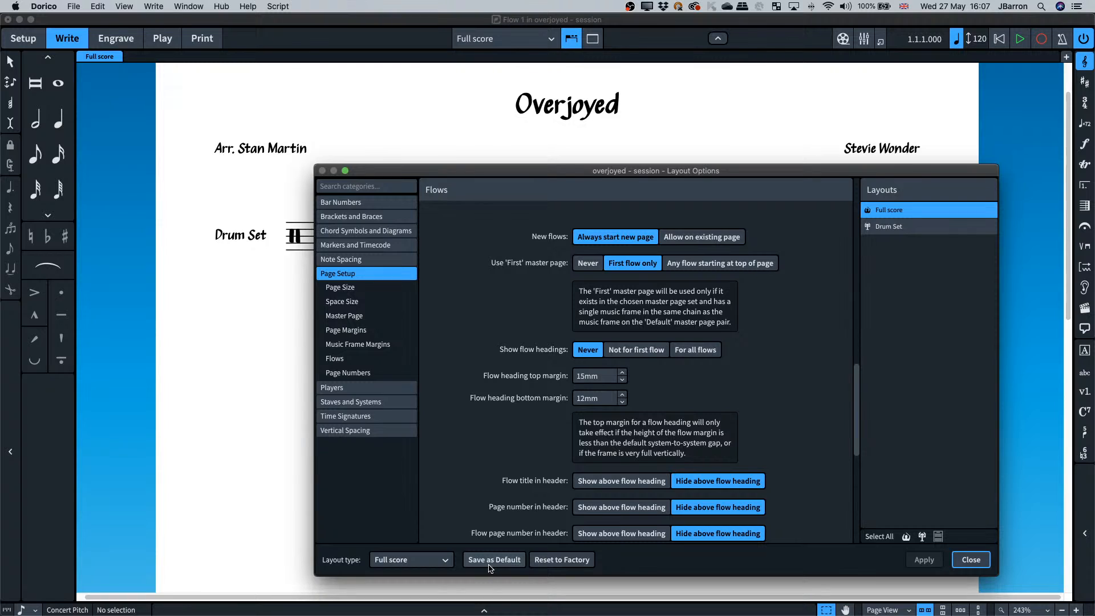
{"action": "left_click", "coordinate": [973, 560]}
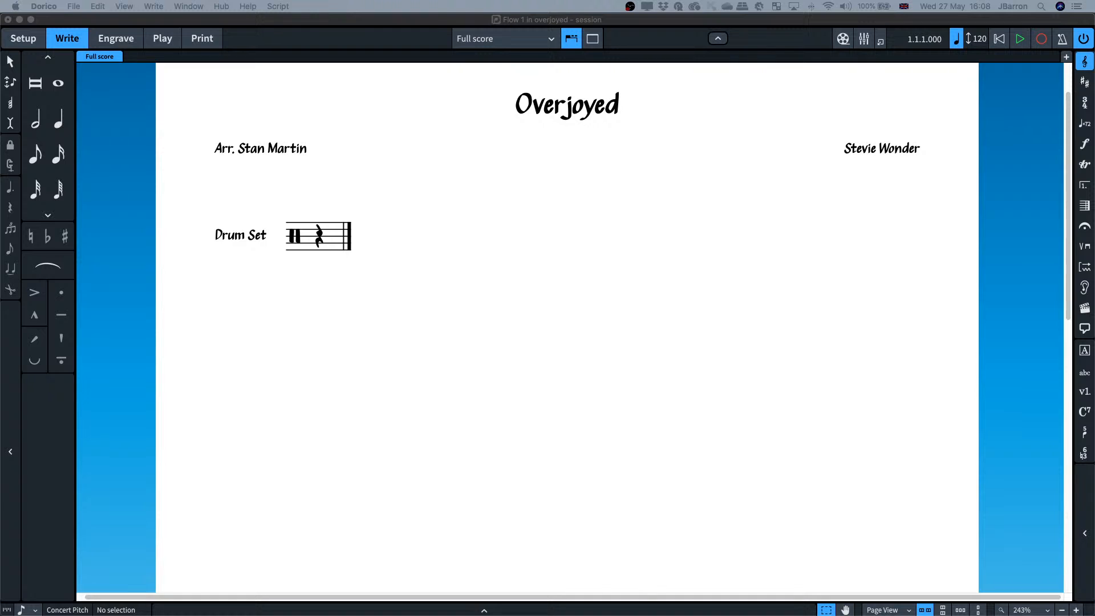
Look at the first page of the Overjoyed drum part PDF for reference and return to the Dorico score.
{"action": "left_click_drag", "start_coordinate": [1094, 257], "coordinate": [539, 67]}
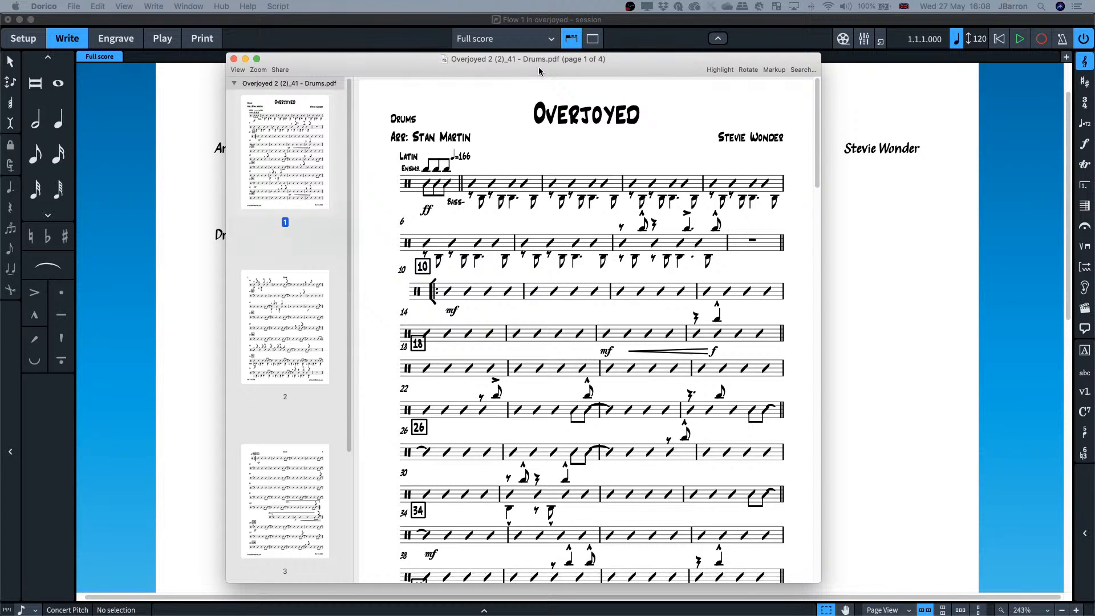
{"action": "left_click_drag", "start_coordinate": [539, 67], "coordinate": [1094, 55]}
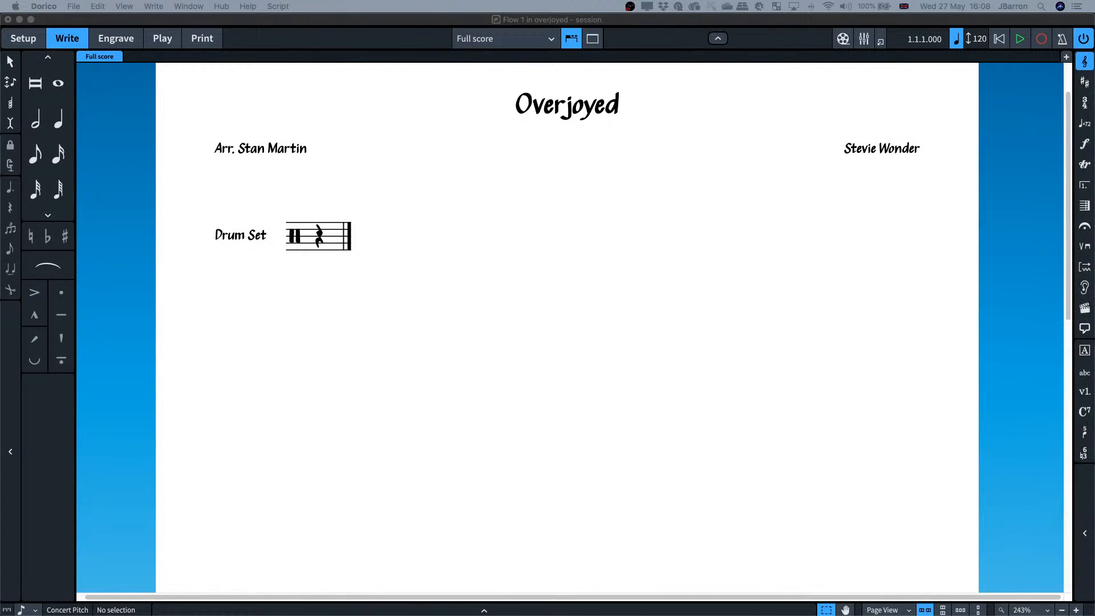
{"action": "left_click", "coordinate": [398, 288]}
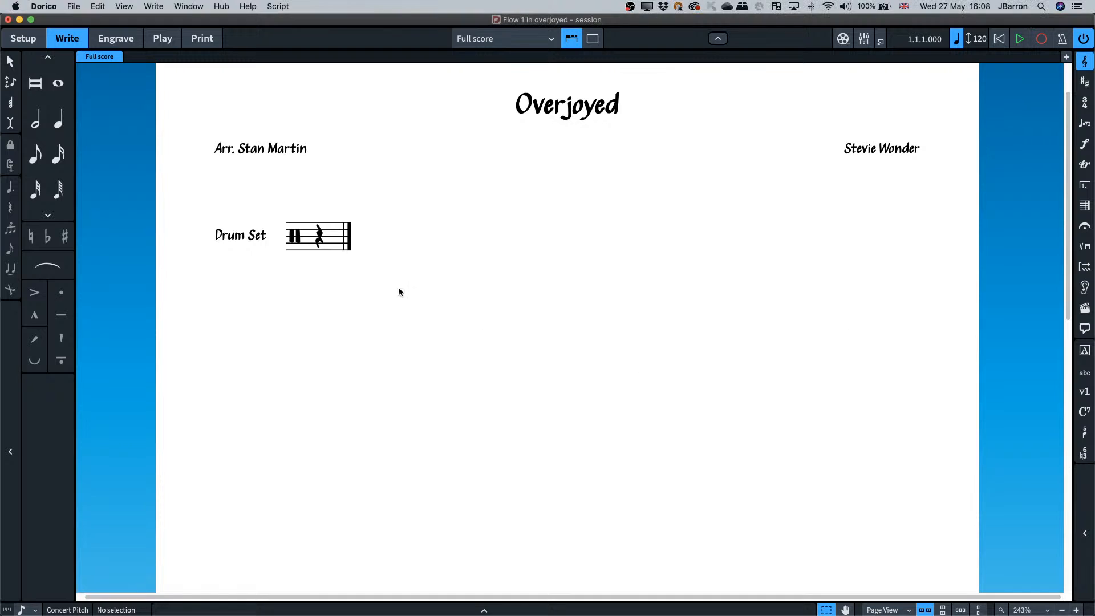
Add a 4/4 time signature at the start of the drum staff with a pickup bar of one and a half quarter notes.
{"action": "double_click", "coordinate": [311, 242]}
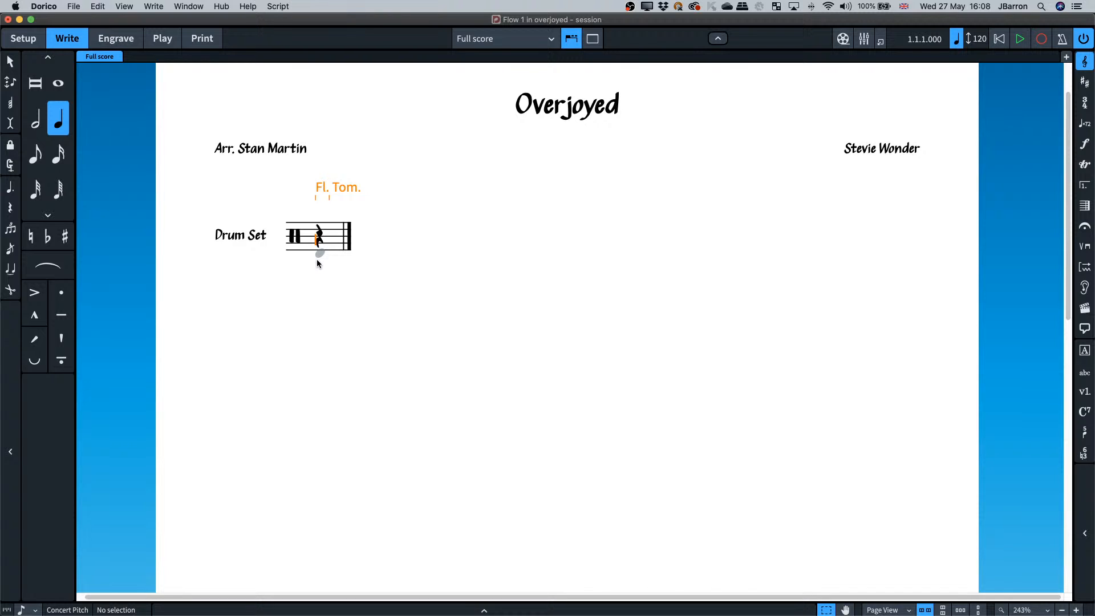
{"action": "key", "text": "shift+m"}
{"action": "type", "text": "4/4"}
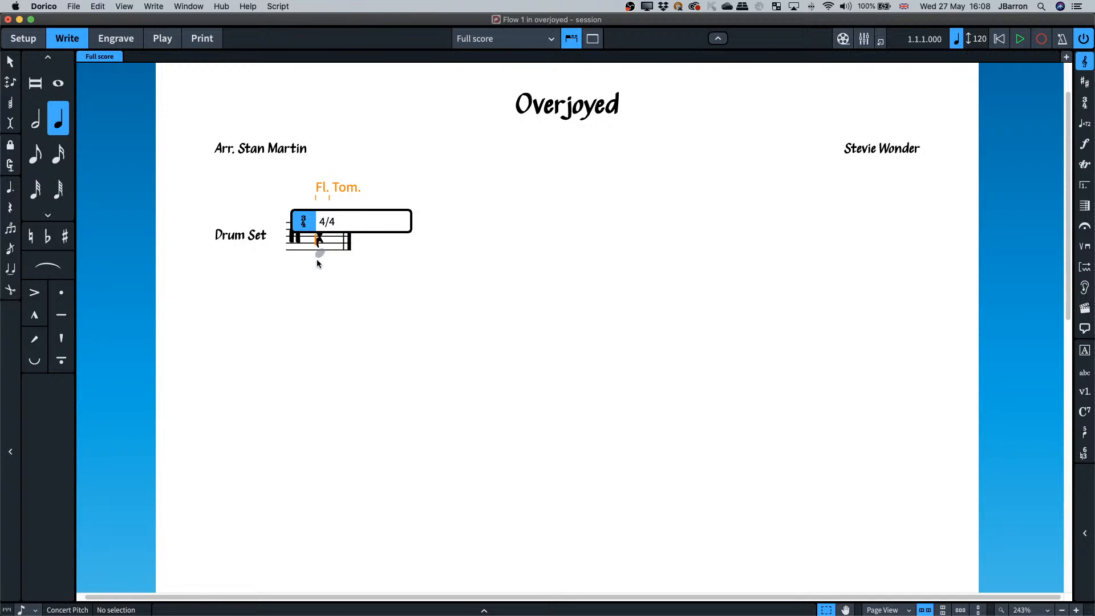
{"action": "type", "text": " (q, 1+1+1+1)"}
{"action": "key", "text": "Return"}
Add 23 bars to the drum staff after the pickup and leave note input.
{"action": "key", "text": "shift+b"}
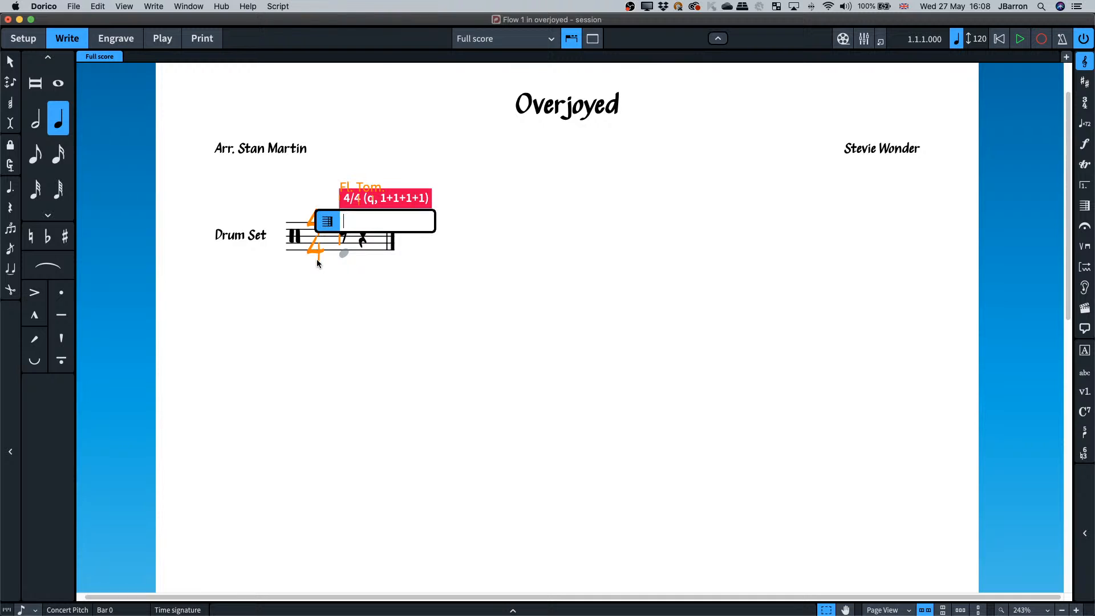
{"action": "type", "text": "23"}
{"action": "key", "text": "Return"}
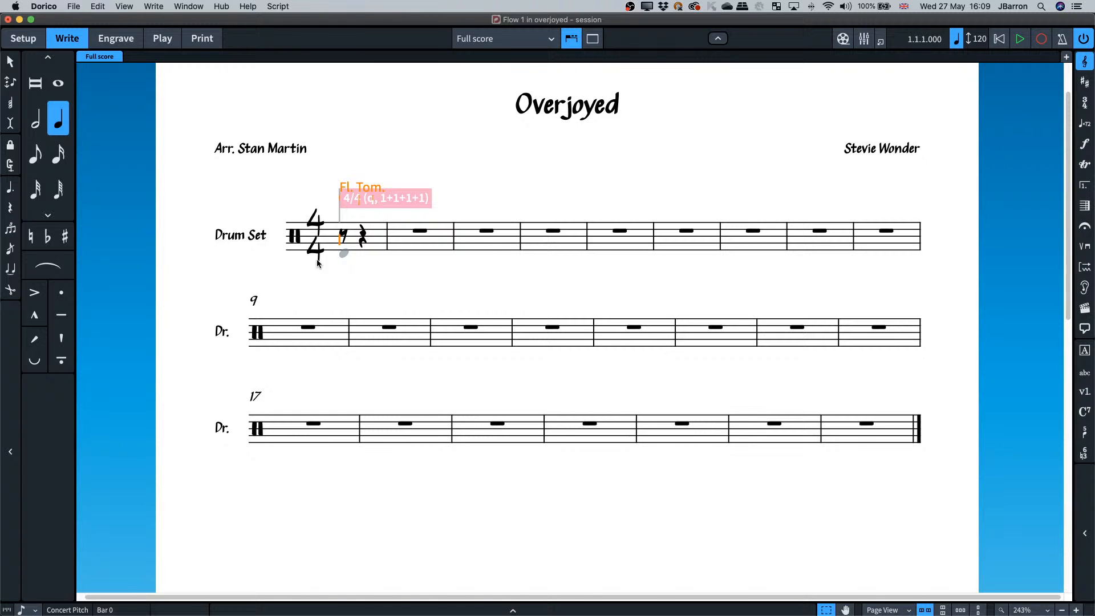
{"action": "key", "text": "Escape"}
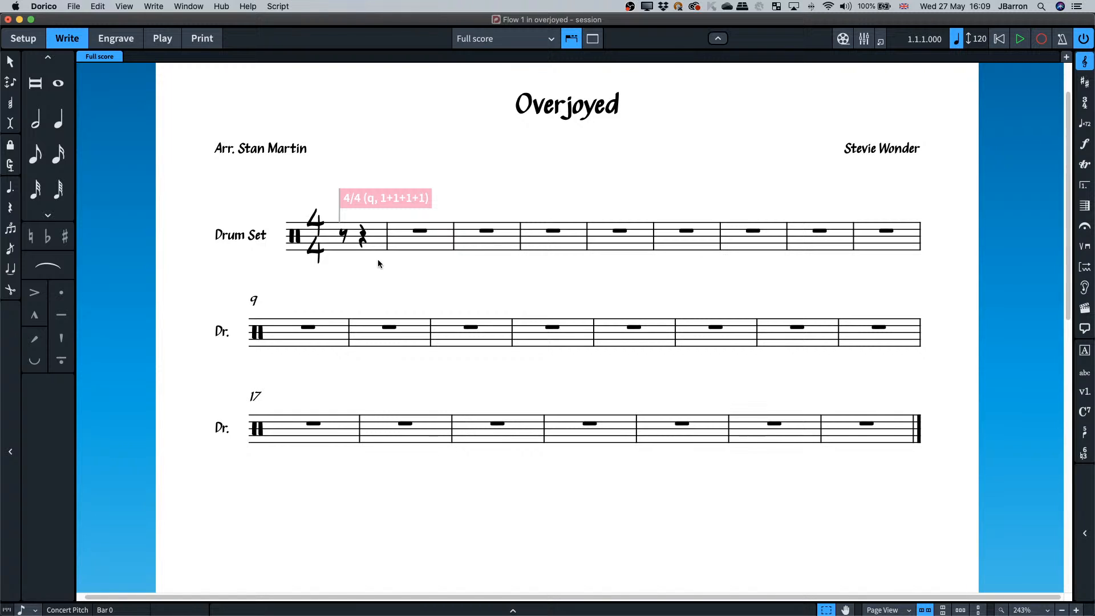
Change the barline at the end of the pickup bar to a double barline.
{"action": "left_click", "coordinate": [387, 247]}
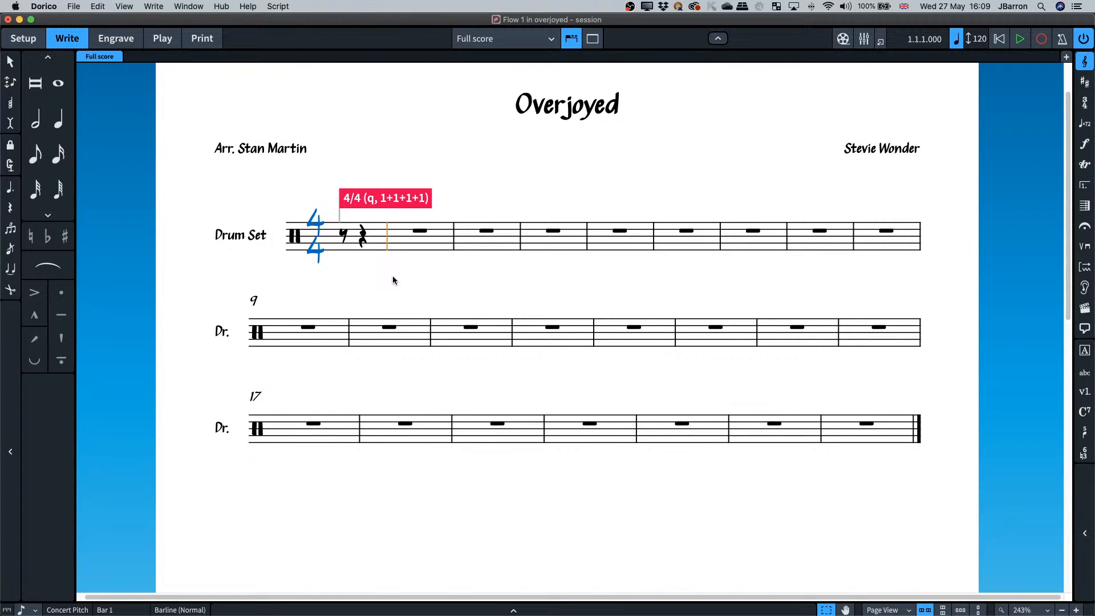
{"action": "key", "text": "shift+b"}
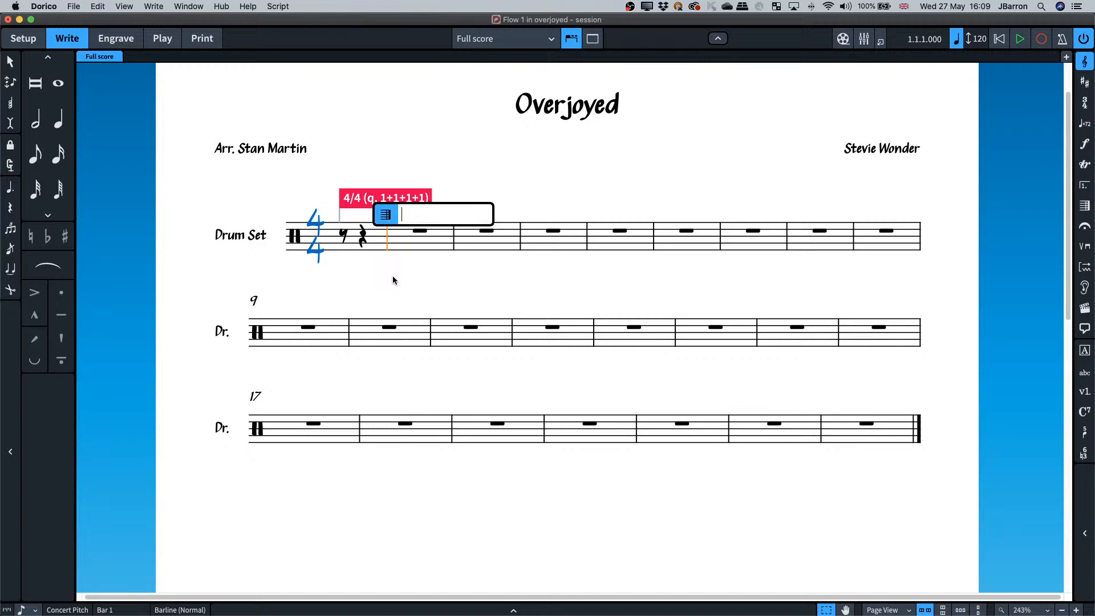
{"action": "type", "text": "||"}
{"action": "key", "text": "Return"}
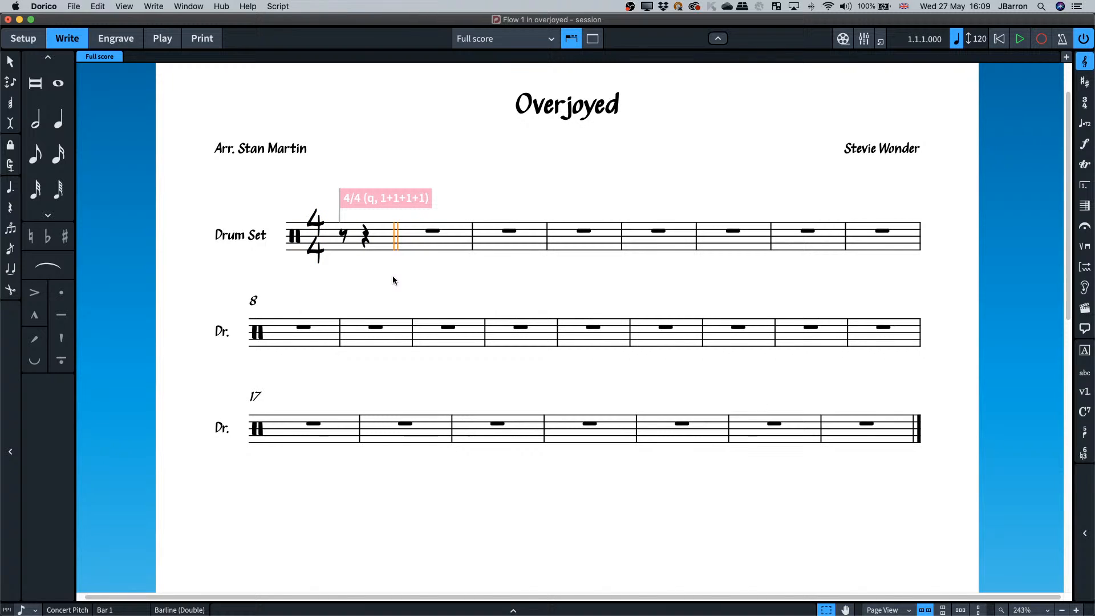
Start note input on the pickup bar's eighth rest and check which drum kit instruments are available for entry.
{"action": "left_click", "coordinate": [346, 241]}
{"action": "scroll", "coordinate": [346, 246], "scroll_direction": "up", "scroll_amount": 5}
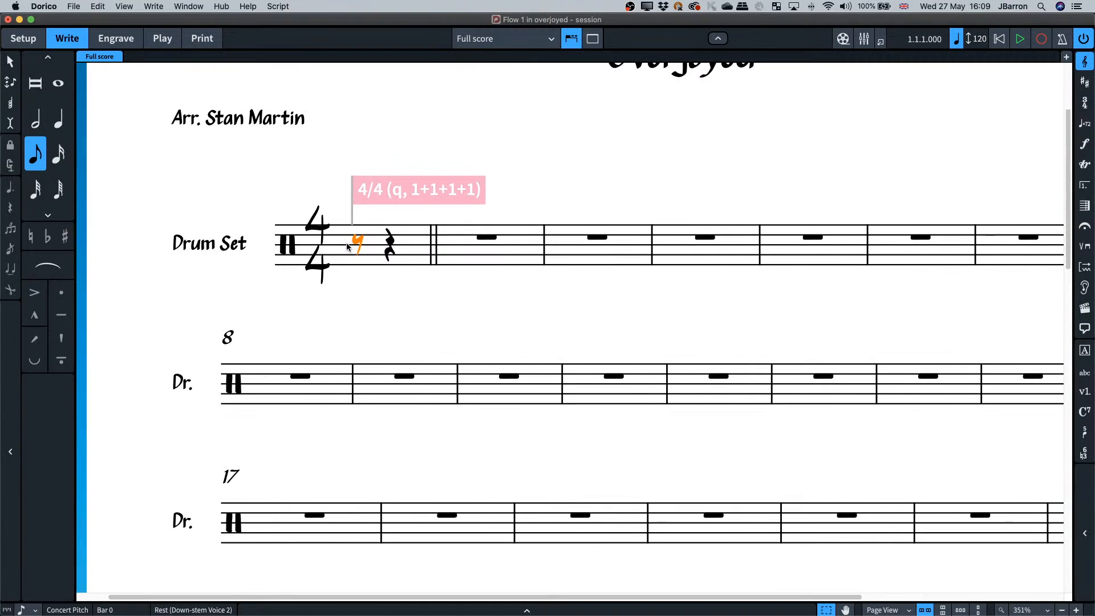
{"action": "key", "text": "alt+s"}
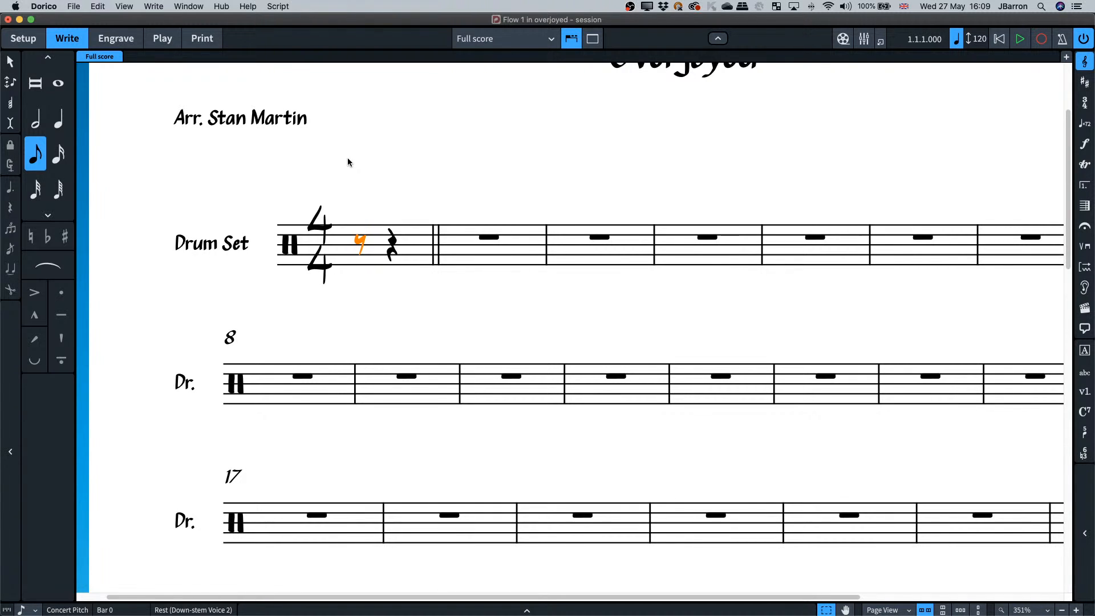
{"action": "key", "text": "shift+n"}
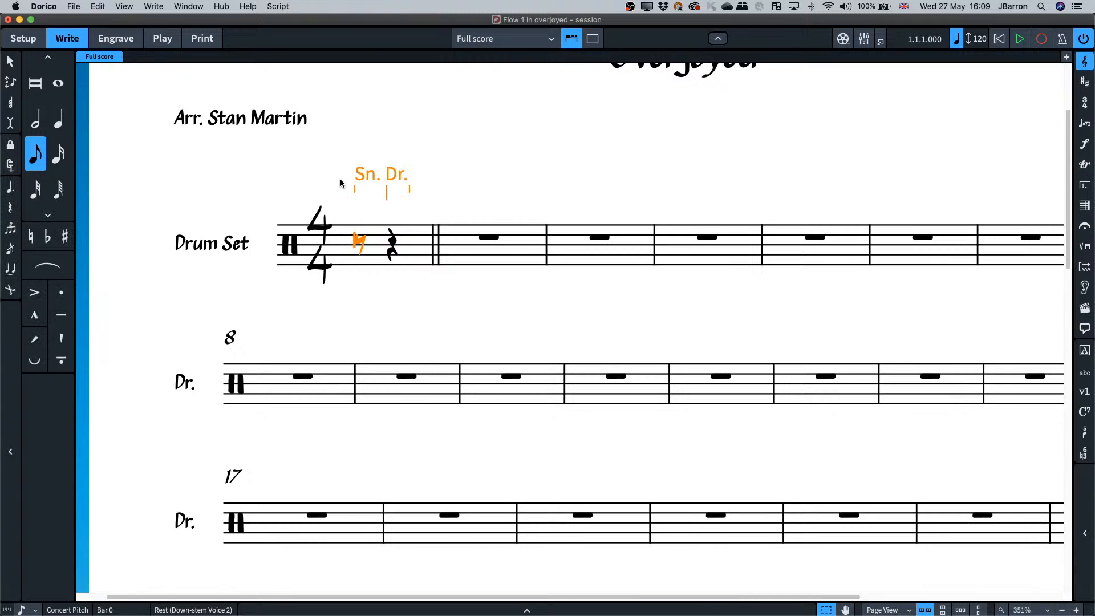
{"action": "key", "text": "Down"}
{"action": "key", "text": "Up"}
{"action": "key", "text": "Down"}
{"action": "key", "text": "Up"}
{"action": "key", "text": "Down"}
{"action": "key", "text": "Escape"}
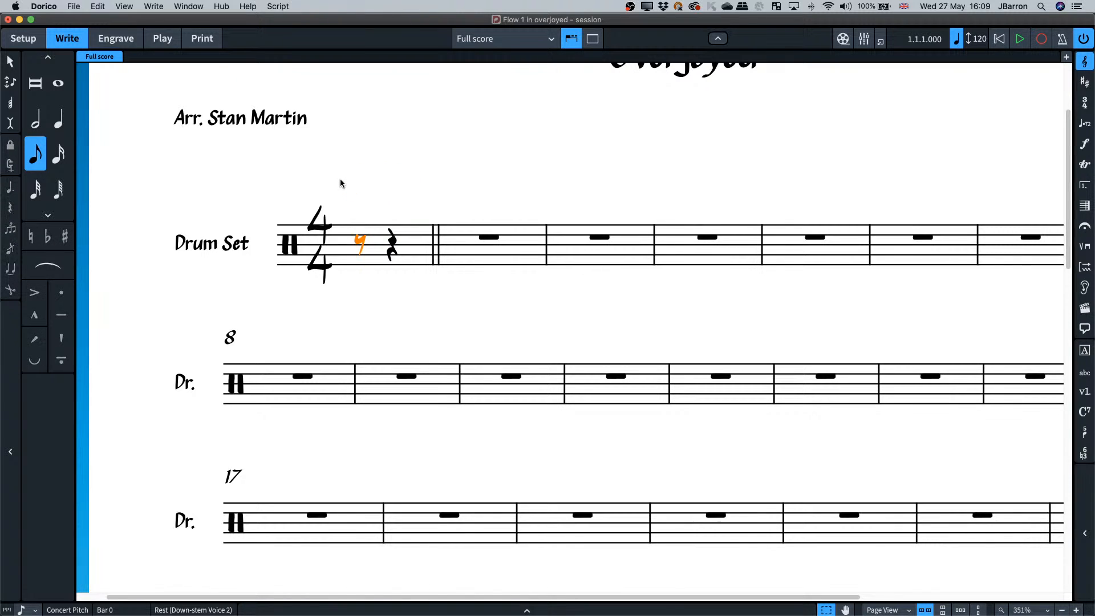
Edit the Drum Set percussion kit to include slashes with stems on staff position 0, stem-down in voice 1, and apply it.
{"action": "left_click", "coordinate": [24, 44]}
{"action": "left_click", "coordinate": [19, 87]}
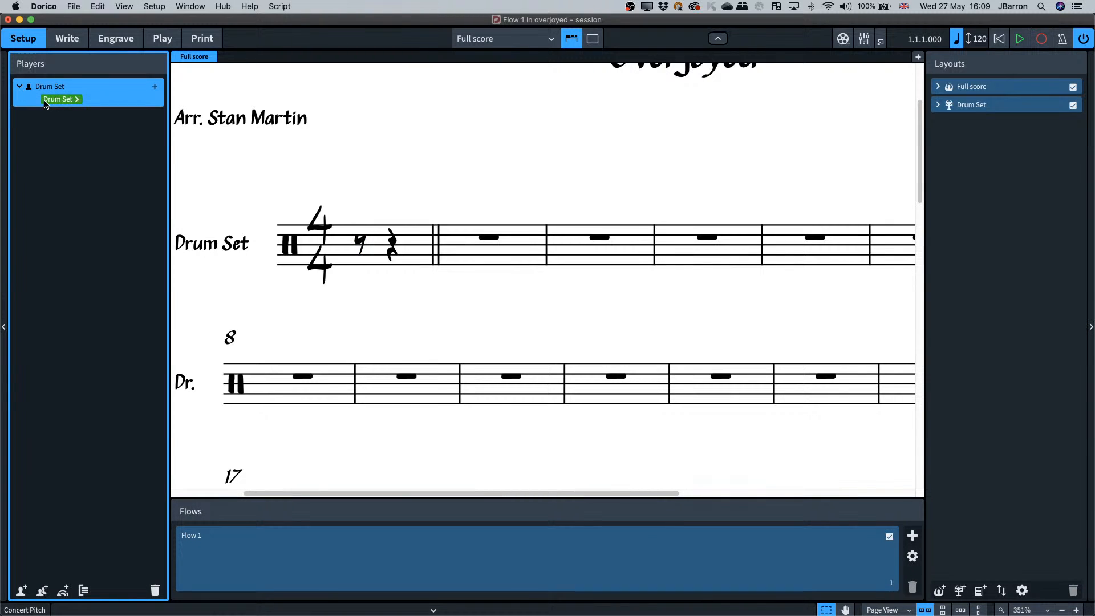
{"action": "left_click", "coordinate": [77, 99]}
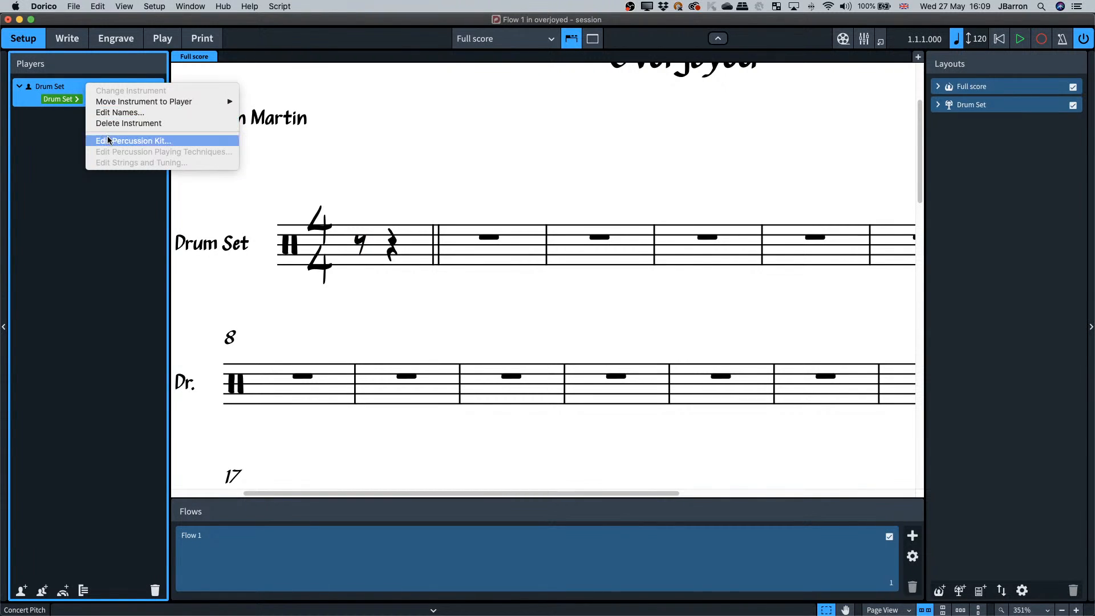
{"action": "left_click", "coordinate": [130, 140]}
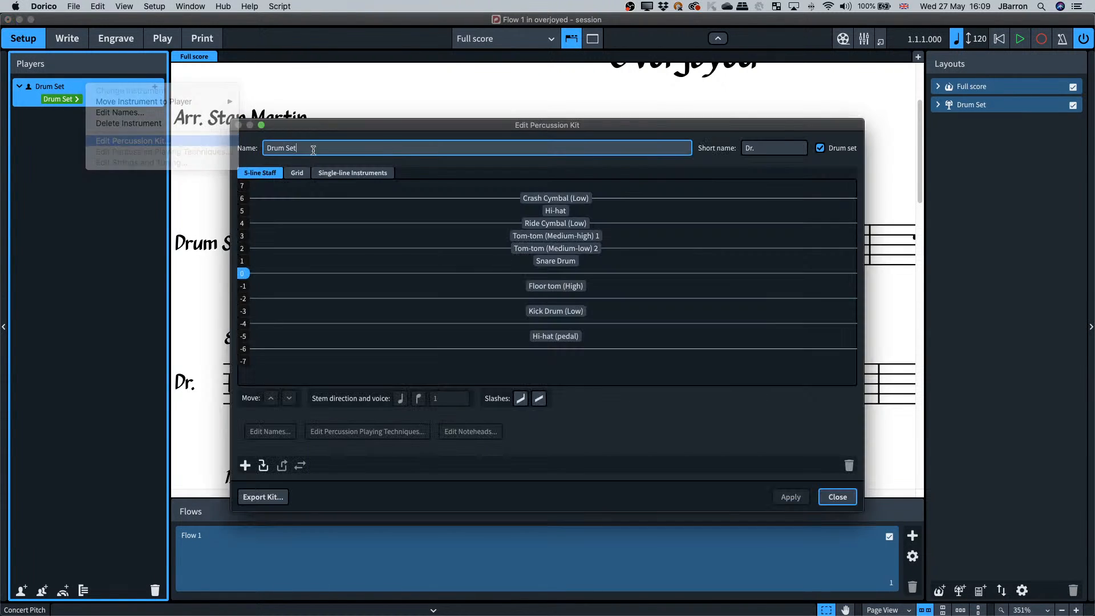
{"action": "left_click", "coordinate": [521, 400]}
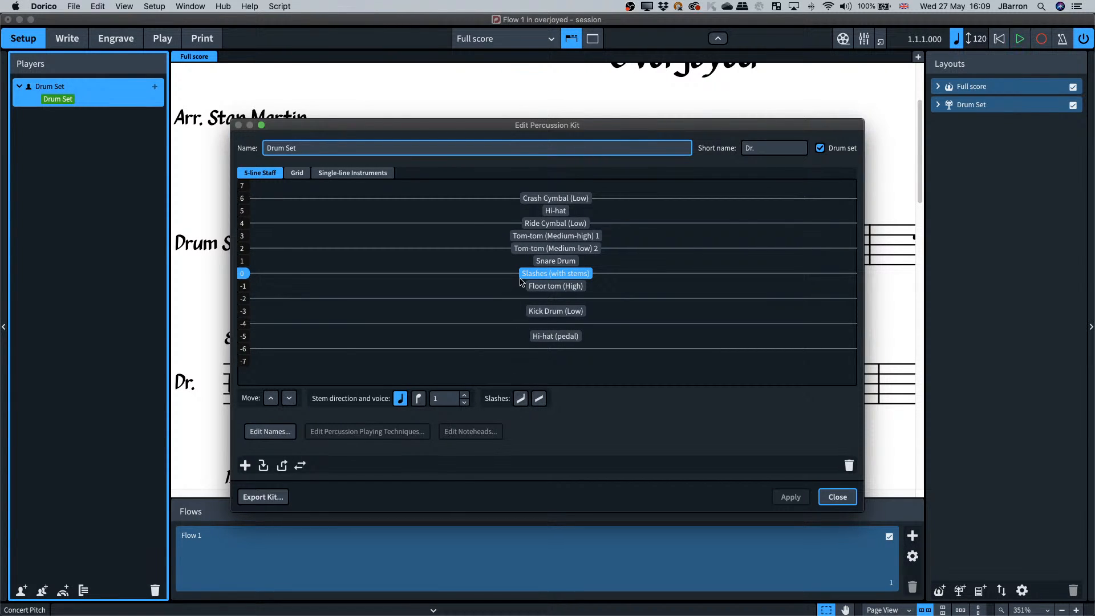
{"action": "left_click", "coordinate": [420, 400]}
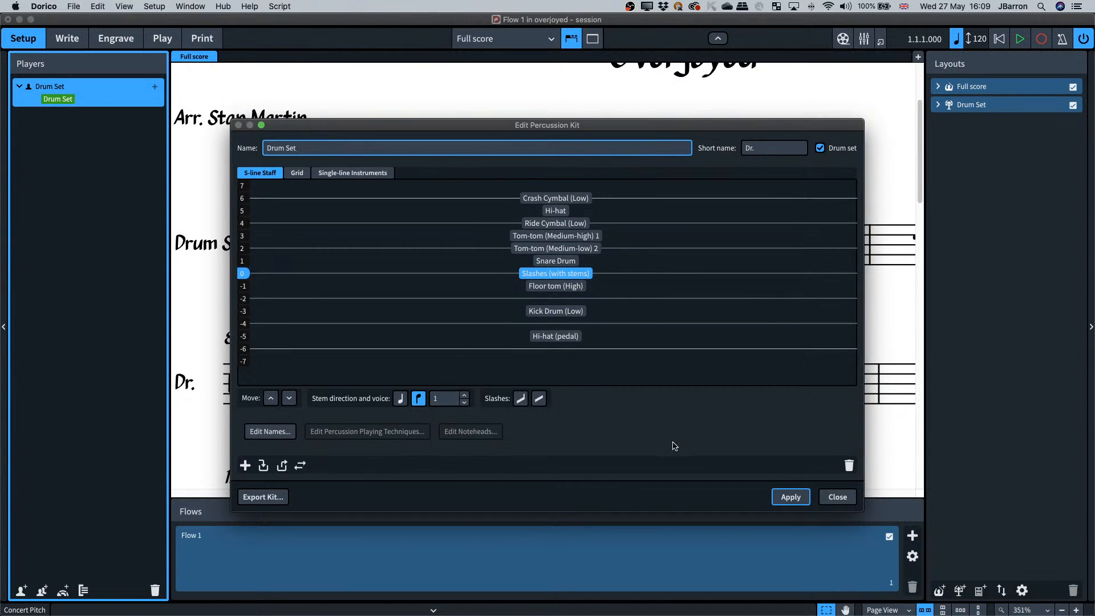
{"action": "left_click", "coordinate": [791, 497]}
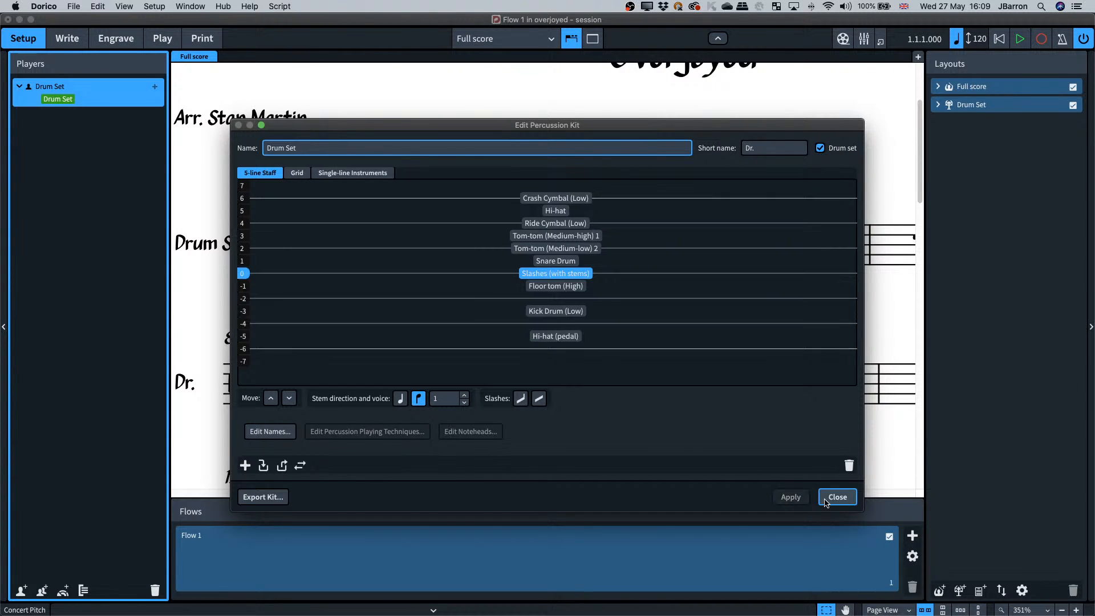
{"action": "left_click", "coordinate": [829, 499]}
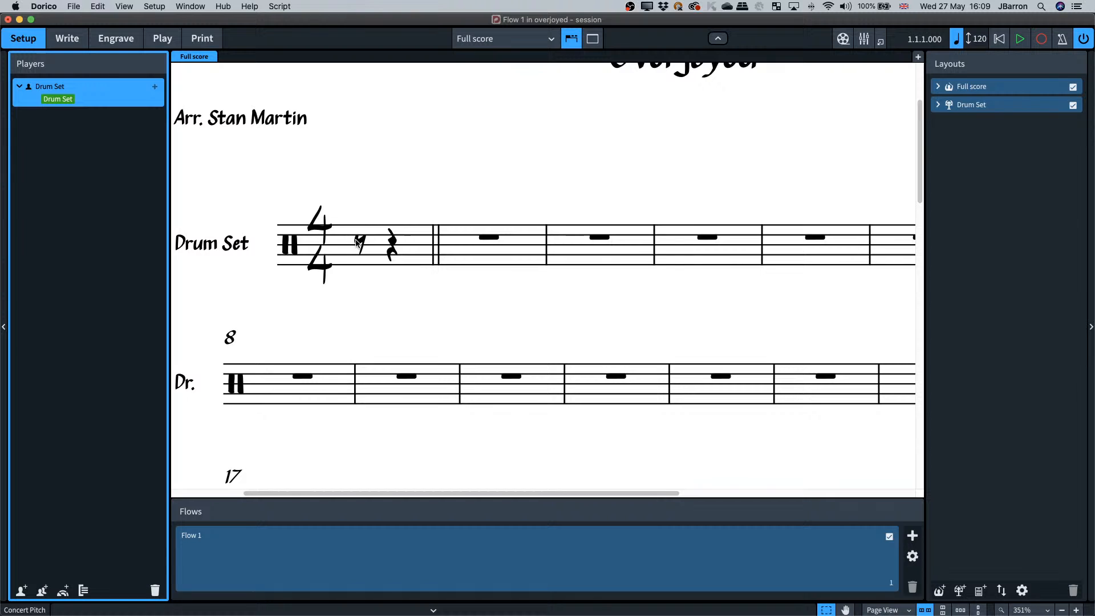
Start note input in the pickup bar and enter three eighth-note slashes with down stems.
{"action": "key", "text": "super+2"}
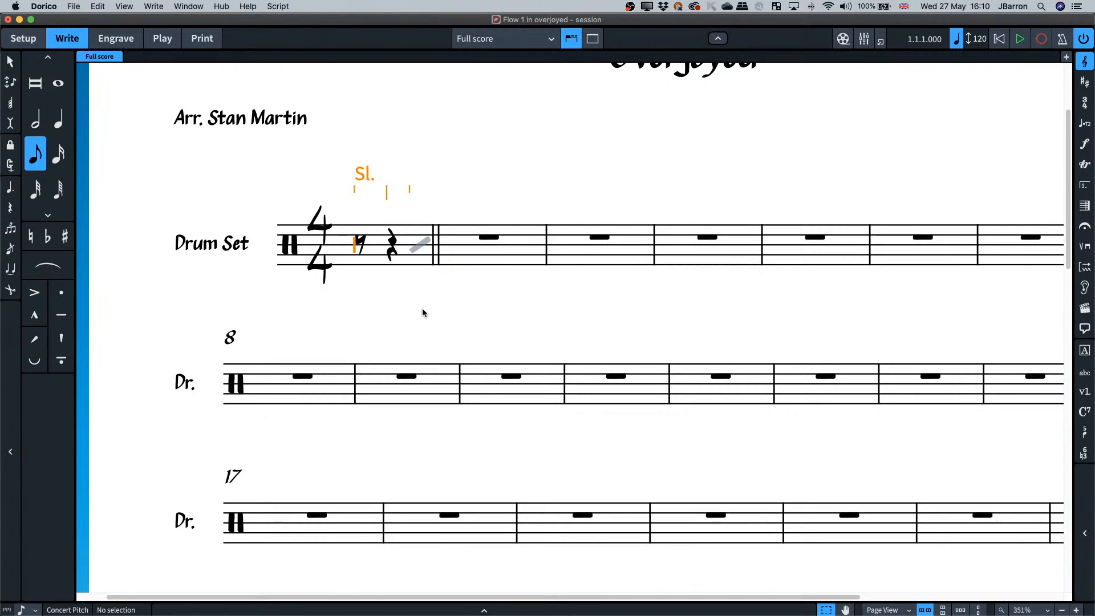
{"action": "key", "text": "Up"}
{"action": "key", "text": "Up"}
{"action": "key", "text": "Down"}
{"action": "key", "text": "Down"}
{"action": "key", "text": "Down"}
{"action": "key", "text": "Up"}
{"action": "key", "text": "y"}
{"action": "key", "text": "y"}
{"action": "key", "text": "y"}
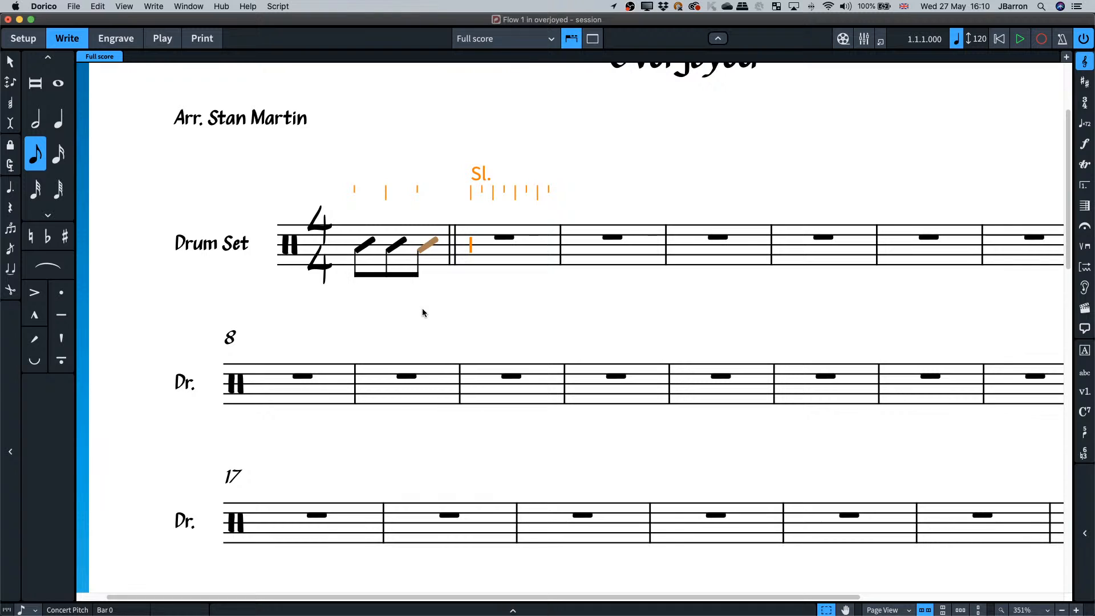
Delete the three eighth-note slashes from the pickup bar.
{"action": "key", "text": "BackSpace"}
{"action": "key", "text": "BackSpace"}
{"action": "key", "text": "BackSpace"}
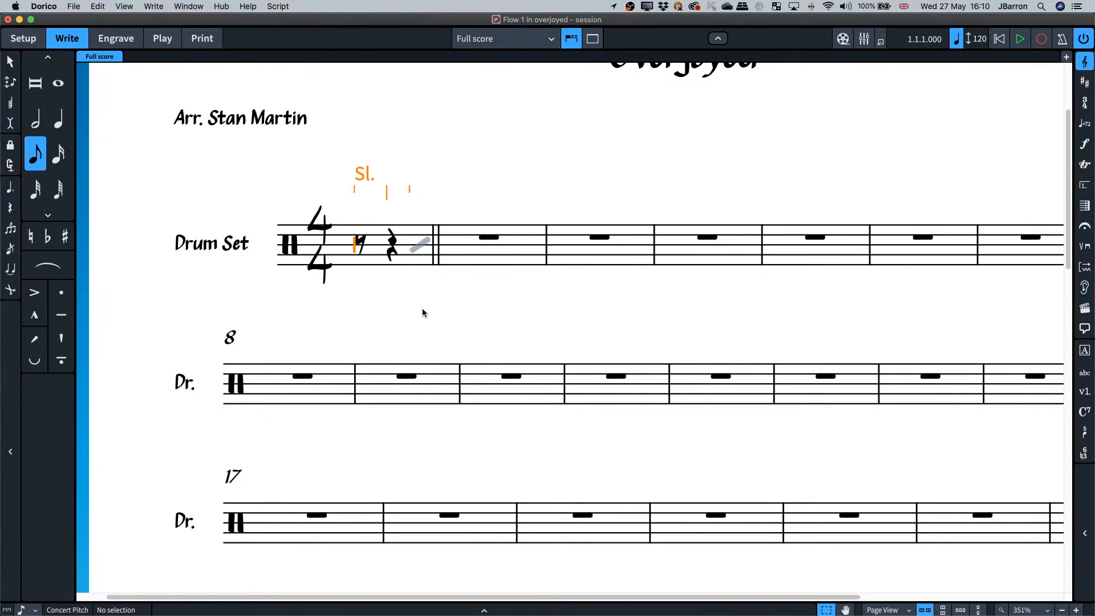
Switch note input to pitch before duration and fill the pickup bar with three eighth-note stemmed slashes.
{"action": "key", "text": "k"}
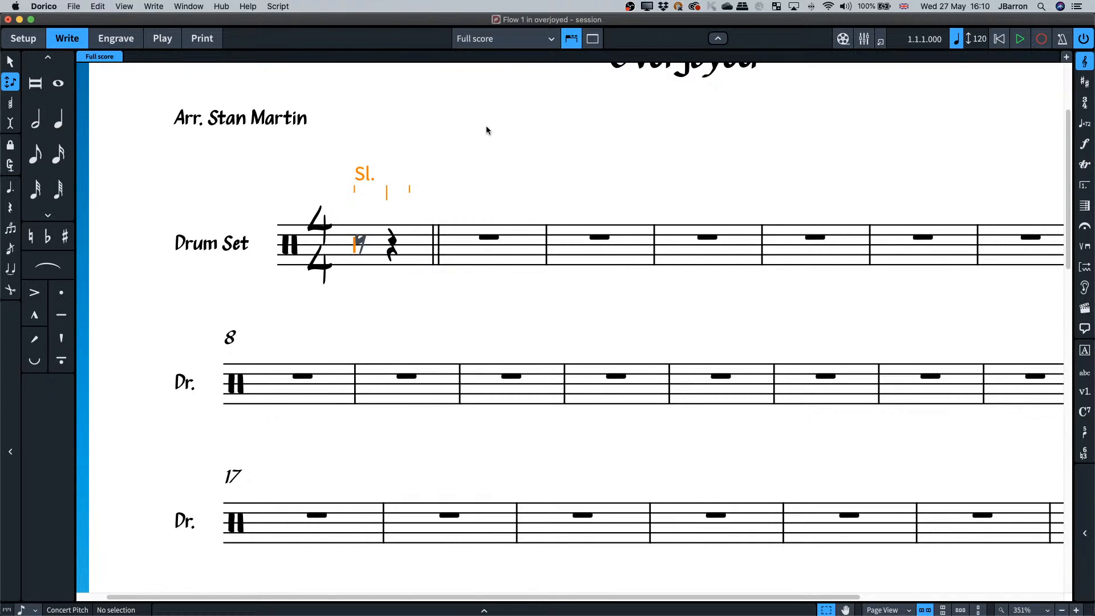
{"action": "key", "text": "Up"}
{"action": "key", "text": "Up"}
{"action": "key", "text": "Up"}
{"action": "key", "text": "Up"}
{"action": "key", "text": "Down"}
{"action": "key", "text": "y"}
{"action": "key", "text": "y"}
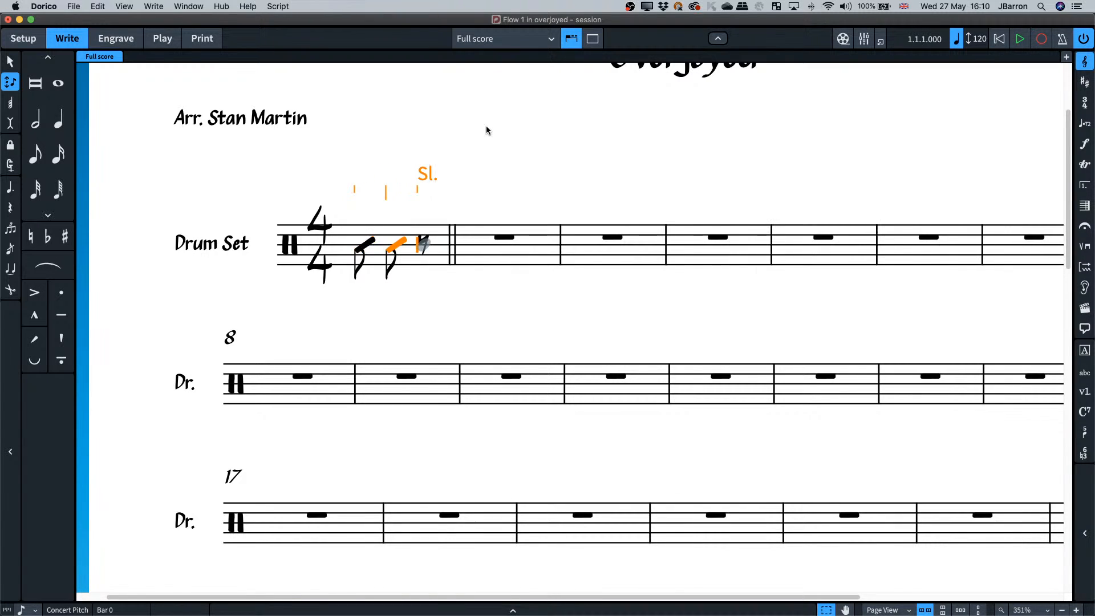
{"action": "key", "text": "y"}
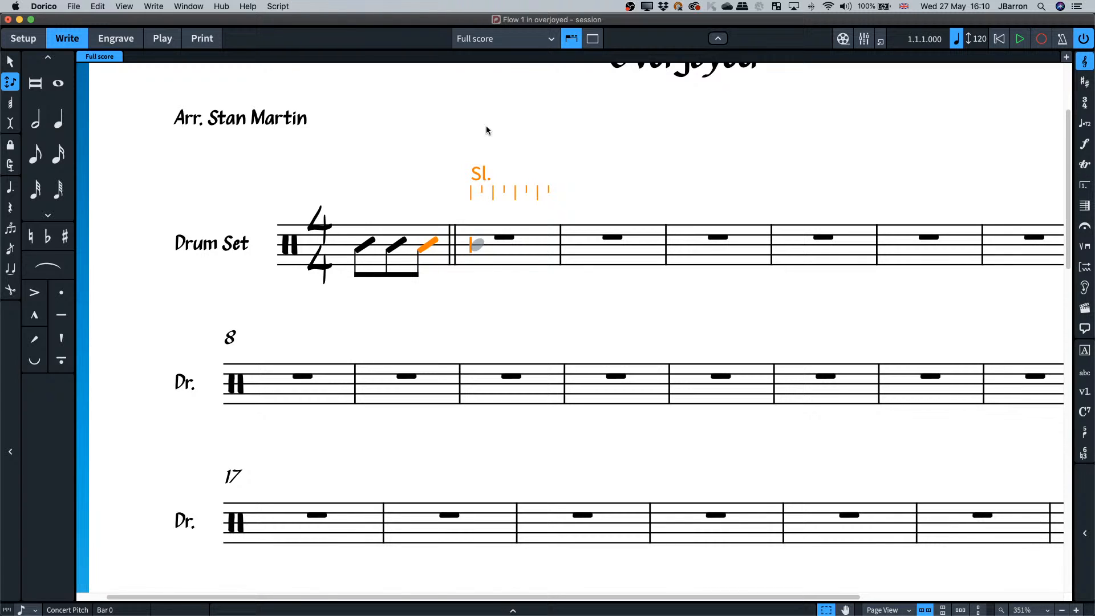
Try a quarter-note slash and an eighth-note slash at the start of bar 1, and undo both.
{"action": "key", "text": "6"}
{"action": "key", "text": "y"}
{"action": "key", "text": "5"}
{"action": "key", "text": "y"}
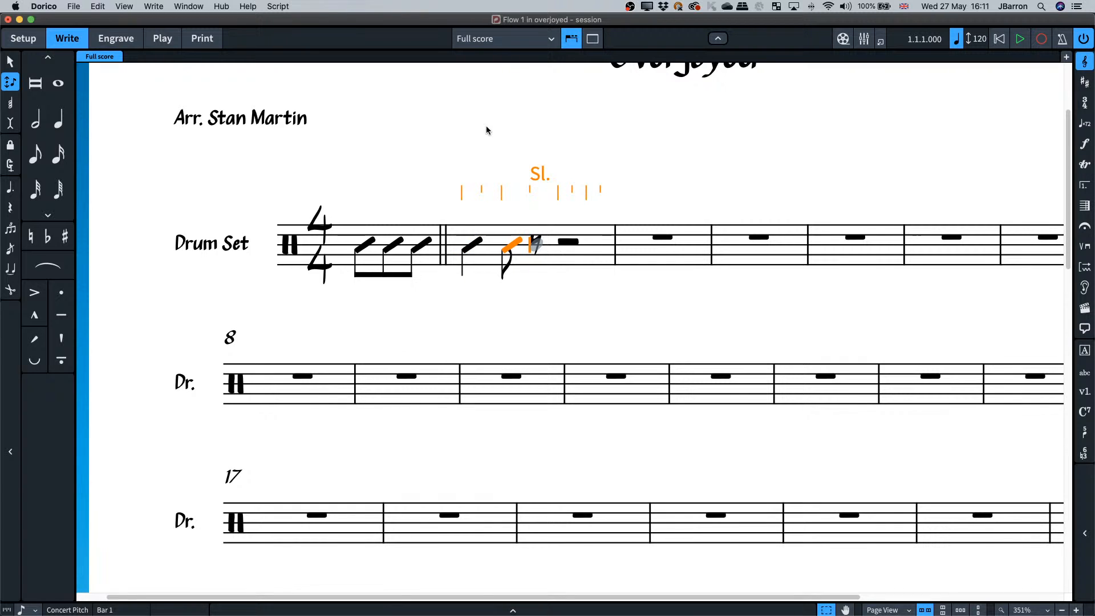
{"action": "key", "text": "ctrl+z"}
{"action": "key", "text": "ctrl+z"}
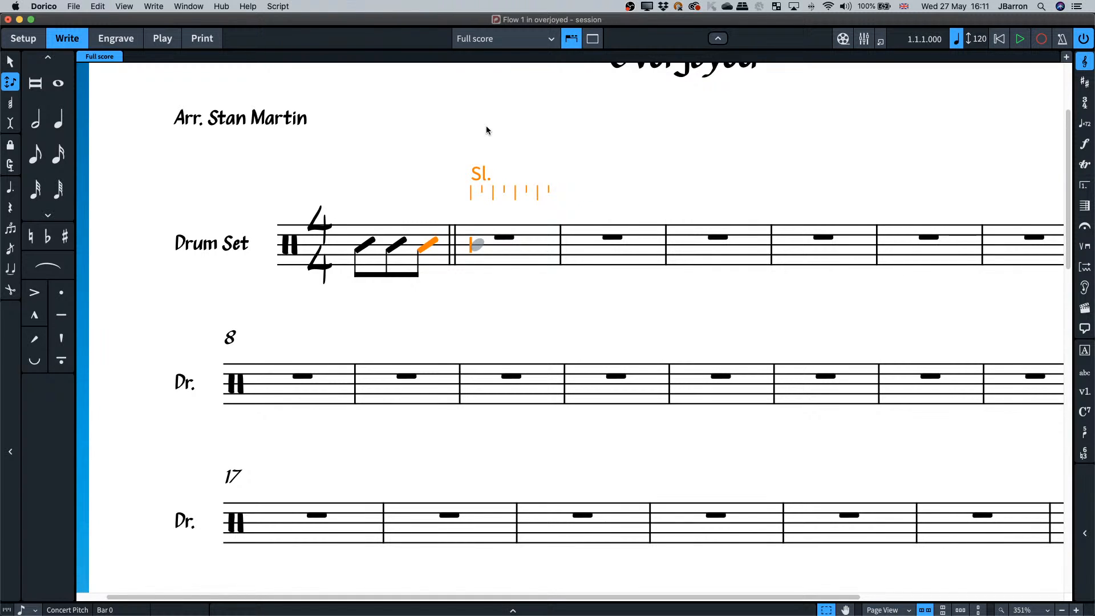
Return to duration-before-pitch entry and leave note input.
{"action": "key", "text": "6"}
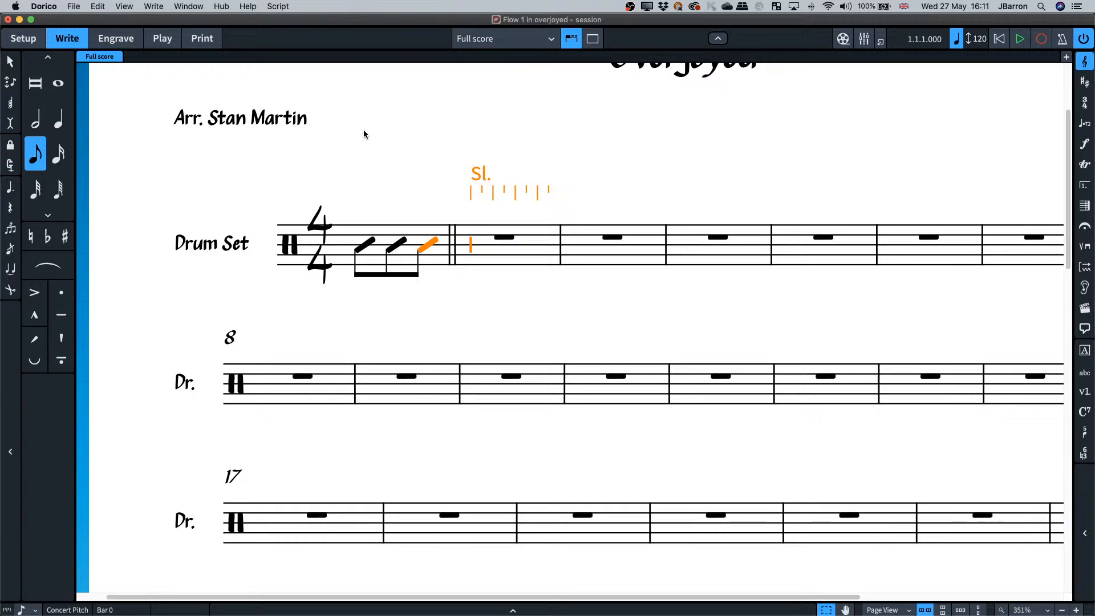
{"action": "key", "text": "Escape"}
{"action": "key", "text": "Escape"}
Add slashes without stems to the Drum Set percussion kit on staff position 0, stem-down in voice 1.
{"action": "key", "text": "super+1"}
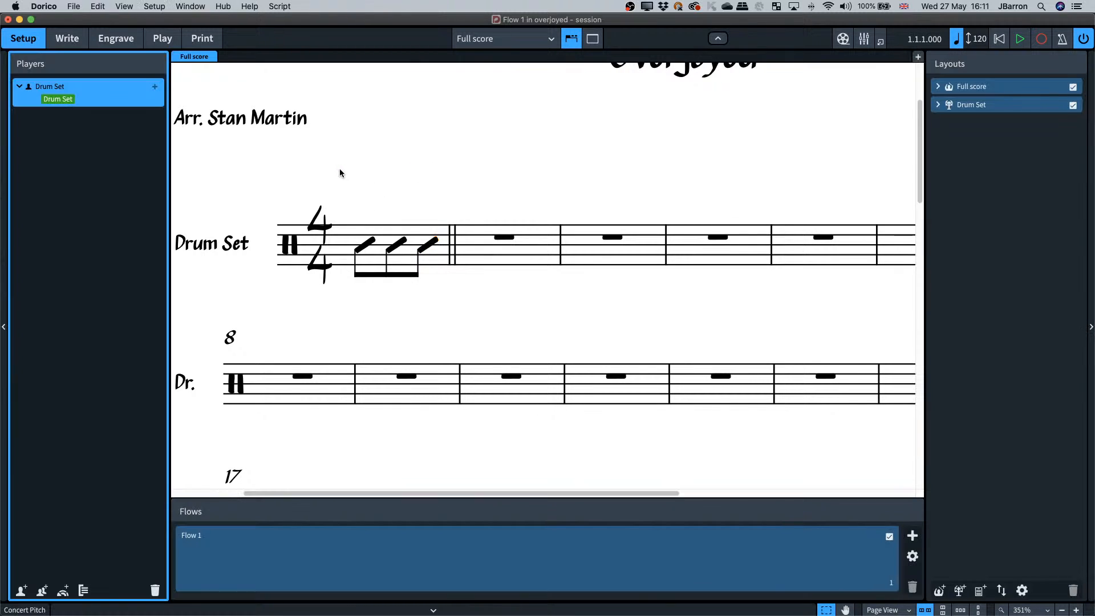
{"action": "right_click", "coordinate": [76, 99]}
{"action": "left_click", "coordinate": [104, 142]}
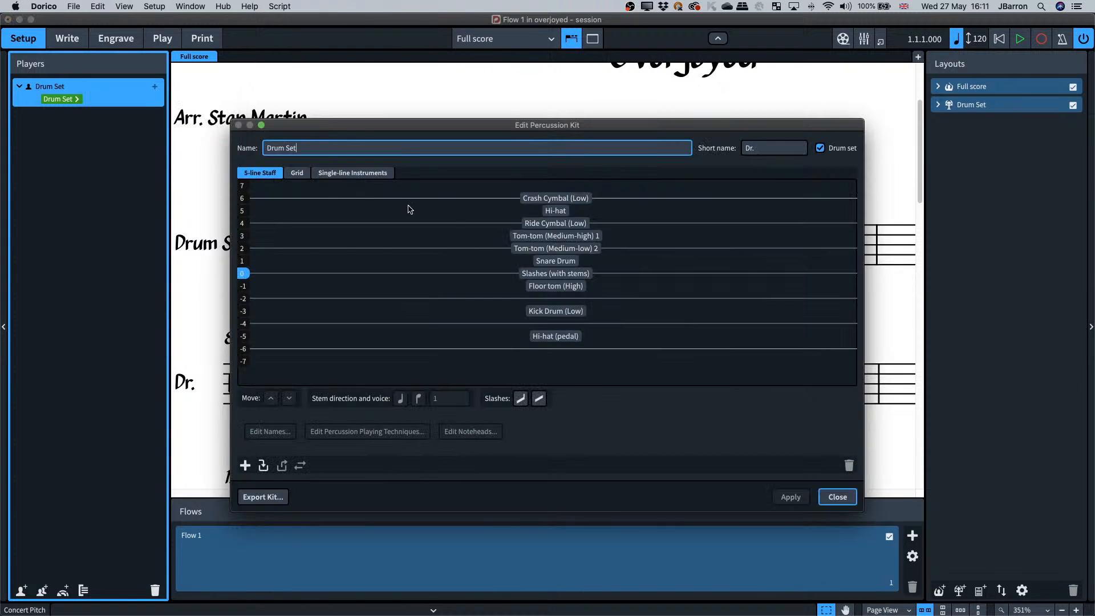
{"action": "left_click", "coordinate": [539, 399]}
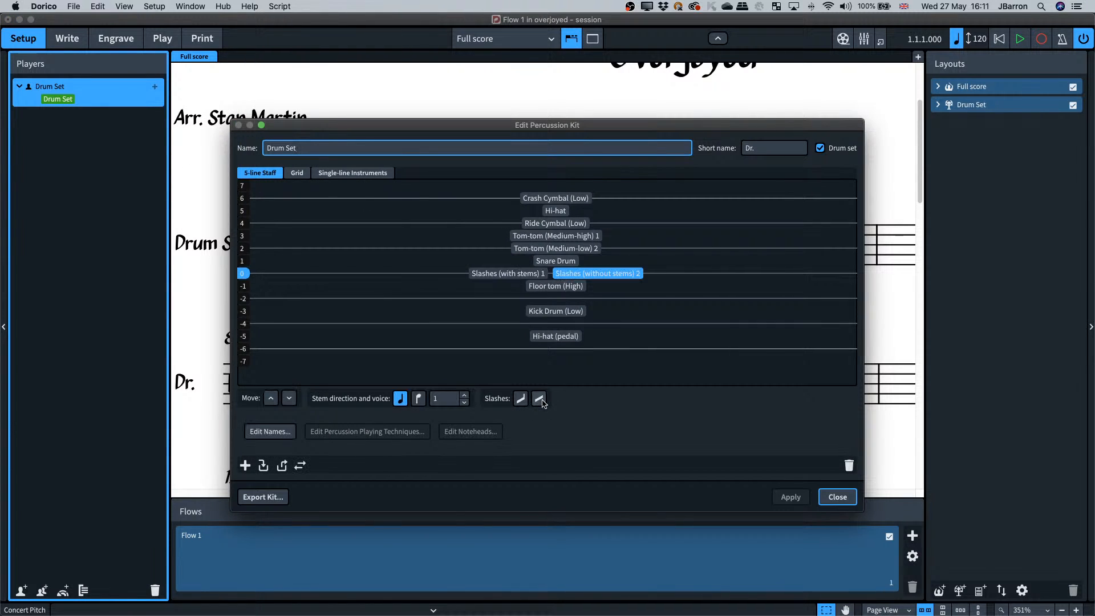
{"action": "left_click", "coordinate": [418, 398]}
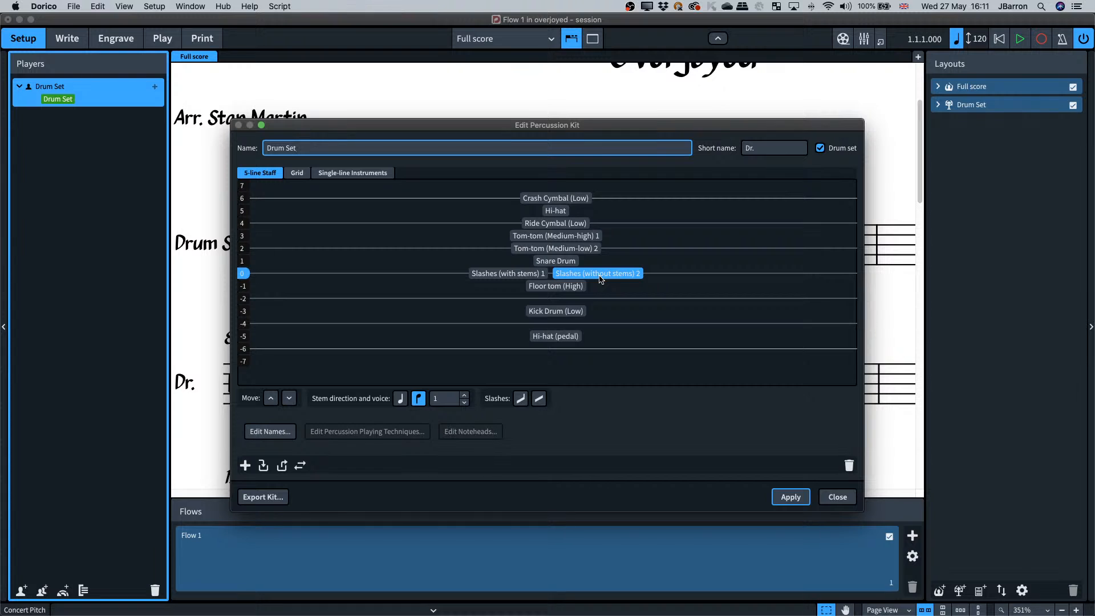
Move Ride Cymbal (Low) to staff position 7 and set its natural playing technique to Larger Noteheads.
{"action": "left_click", "coordinate": [539, 224]}
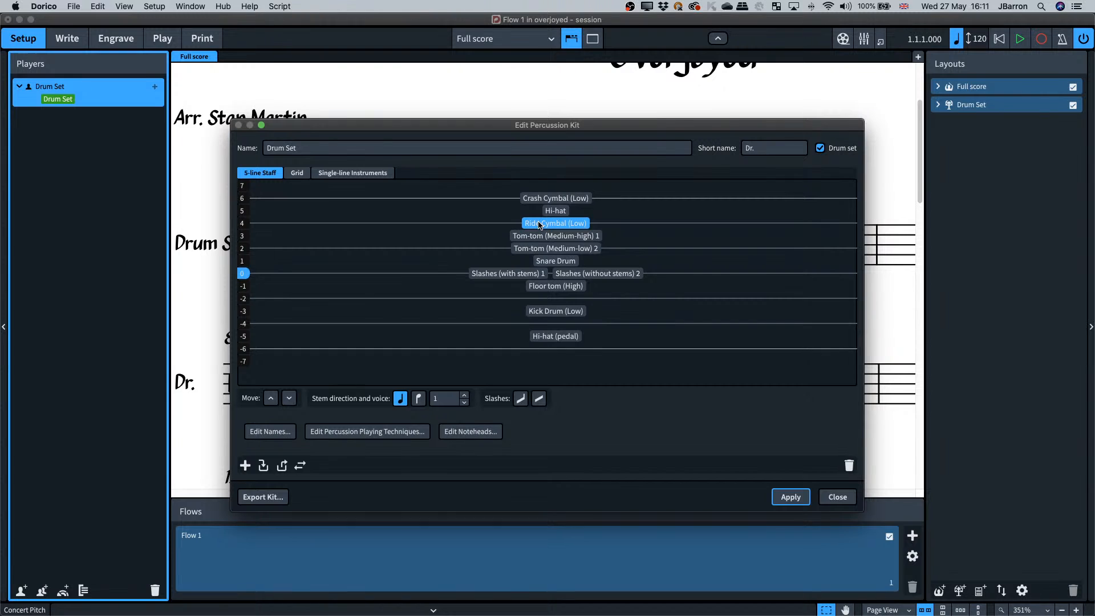
{"action": "left_click_drag", "start_coordinate": [539, 225], "coordinate": [550, 188]}
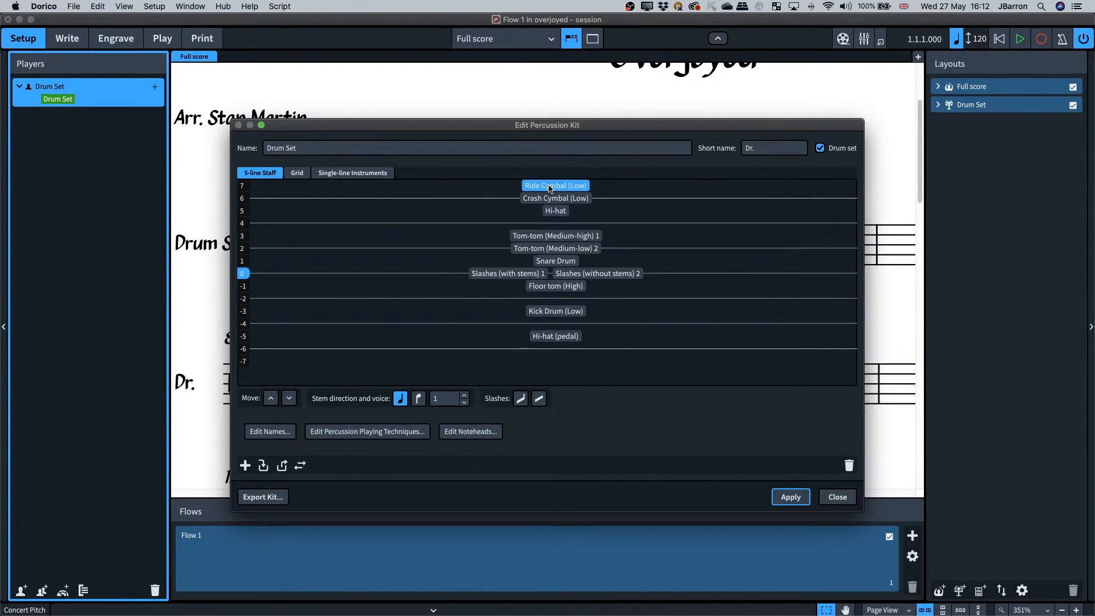
{"action": "left_click", "coordinate": [361, 436]}
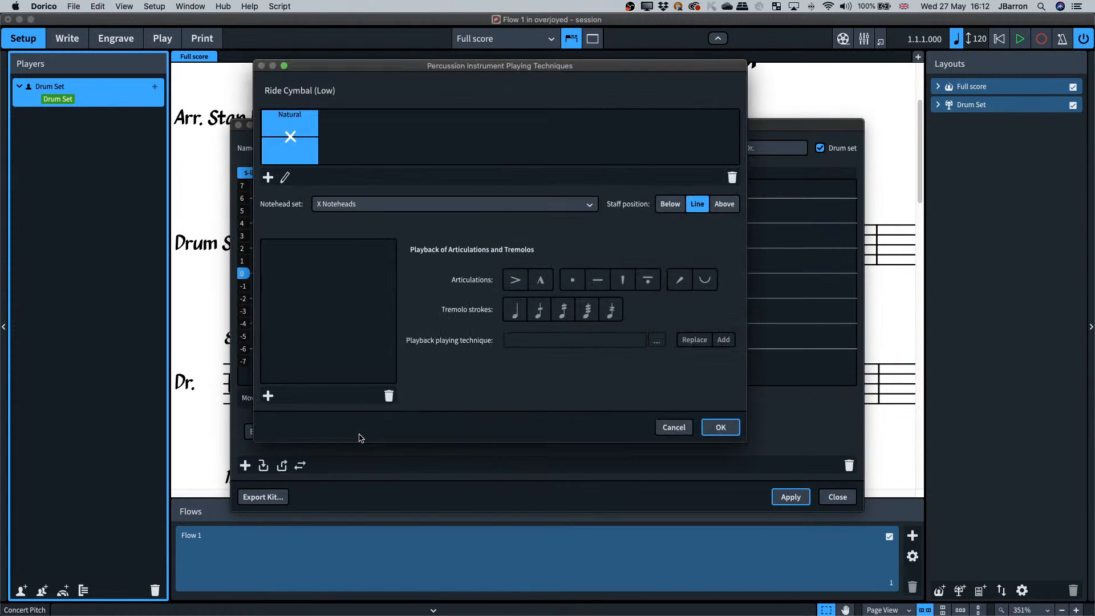
{"action": "left_click", "coordinate": [344, 205]}
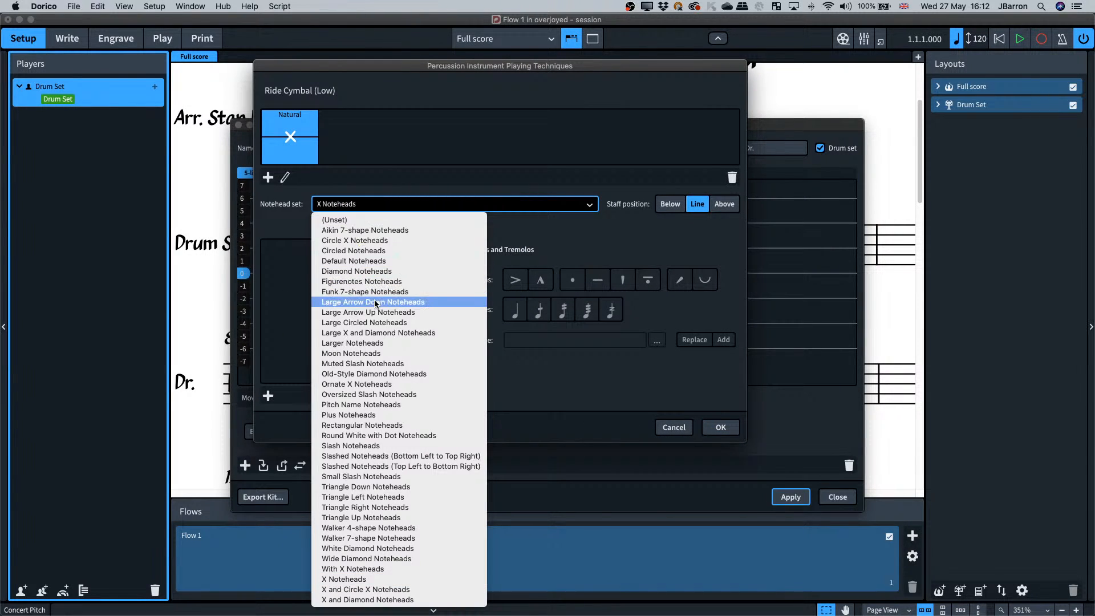
{"action": "left_click", "coordinate": [373, 344]}
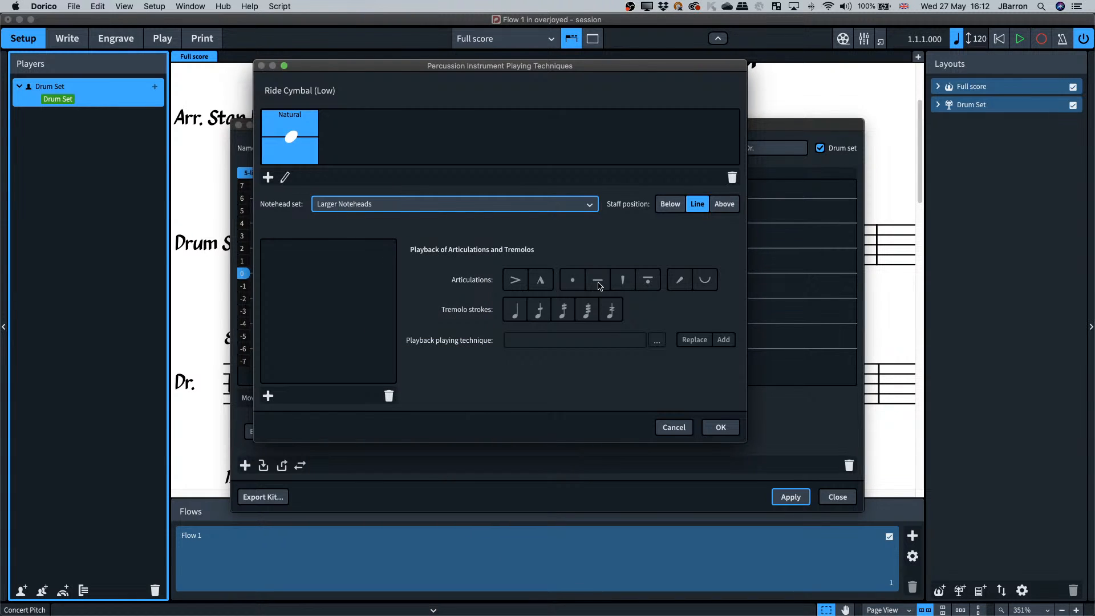
{"action": "left_click", "coordinate": [718, 428]}
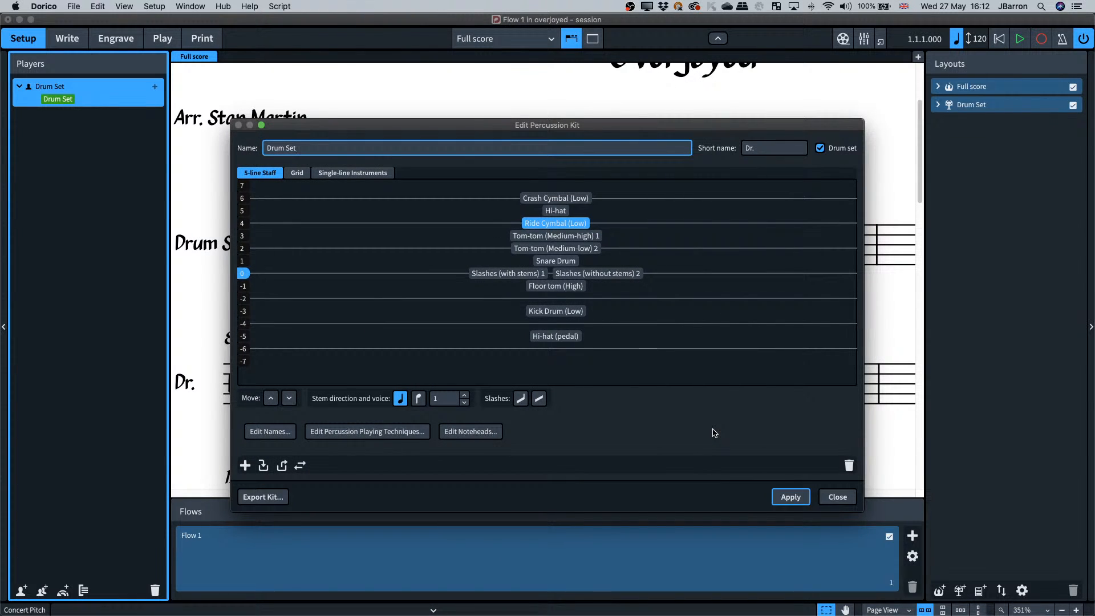
Place Ride Cymbal (Low) on staff position 7 again, apply the kit changes and close the kit editor.
{"action": "left_click_drag", "start_coordinate": [556, 224], "coordinate": [554, 186]}
{"action": "left_click", "coordinate": [787, 497]}
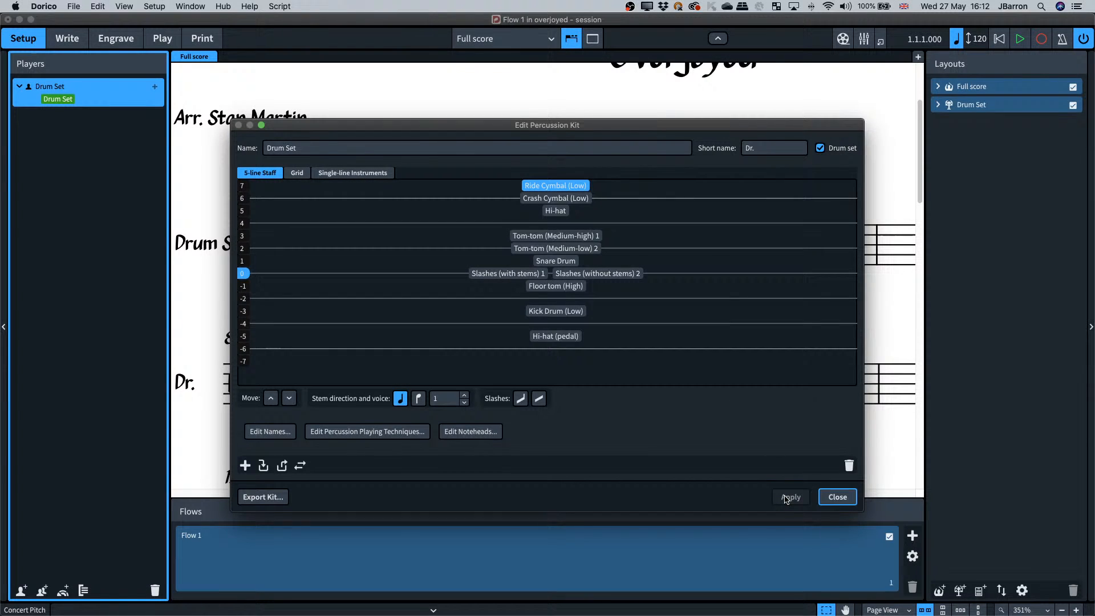
{"action": "left_click", "coordinate": [837, 497]}
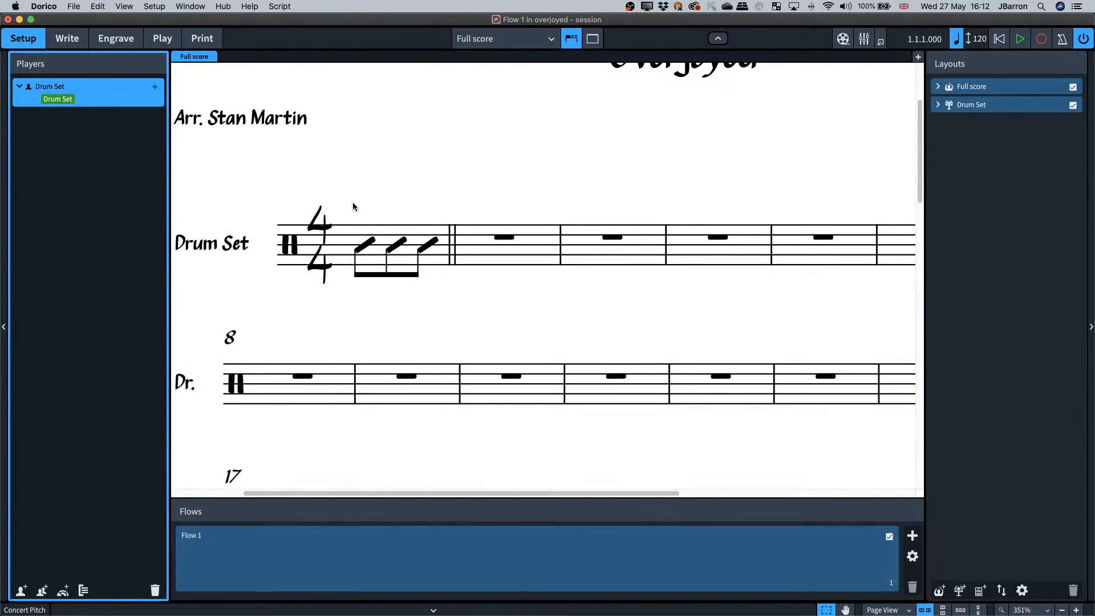
Enter three eighth-note Ride Cymbal notes above the slashes in the pickup bar and leave note input.
{"action": "key", "text": "super+2"}
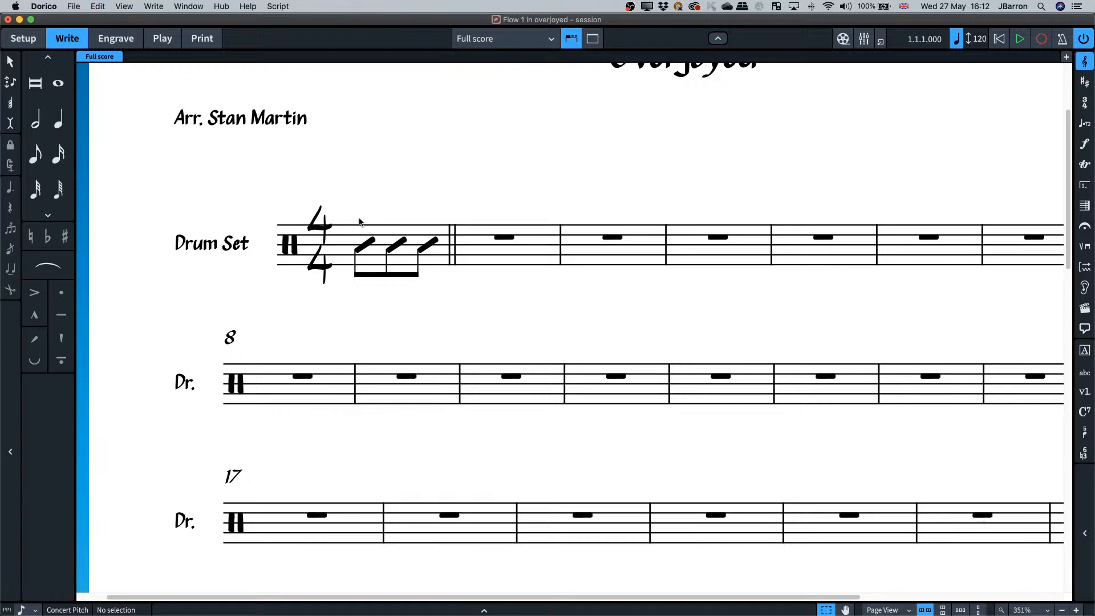
{"action": "double_click", "coordinate": [362, 243]}
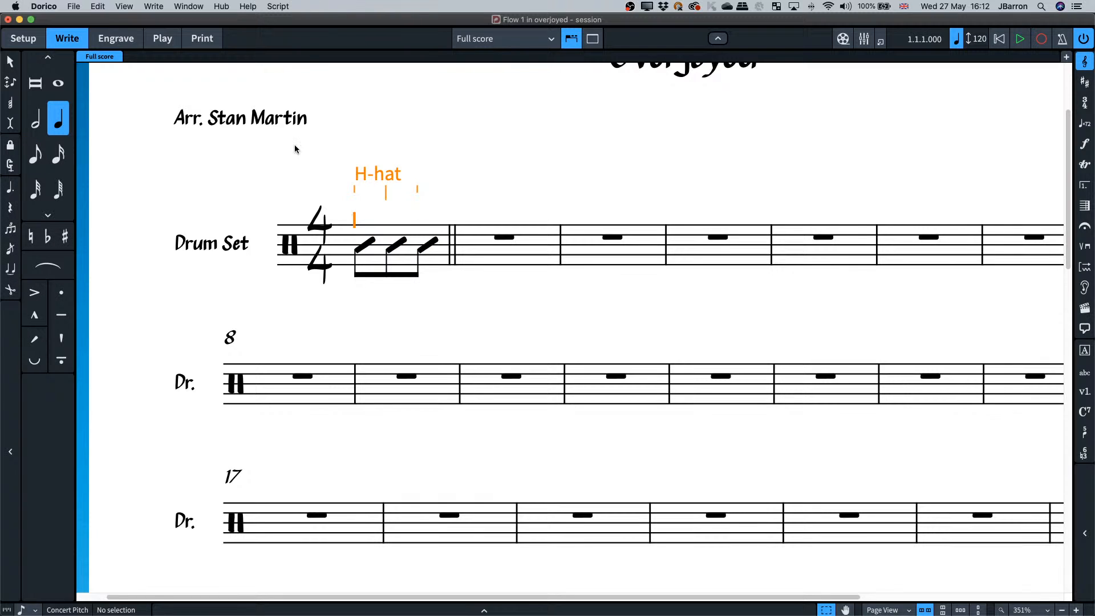
{"action": "key", "text": "Up"}
{"action": "key", "text": "Up"}
{"action": "key", "text": "5"}
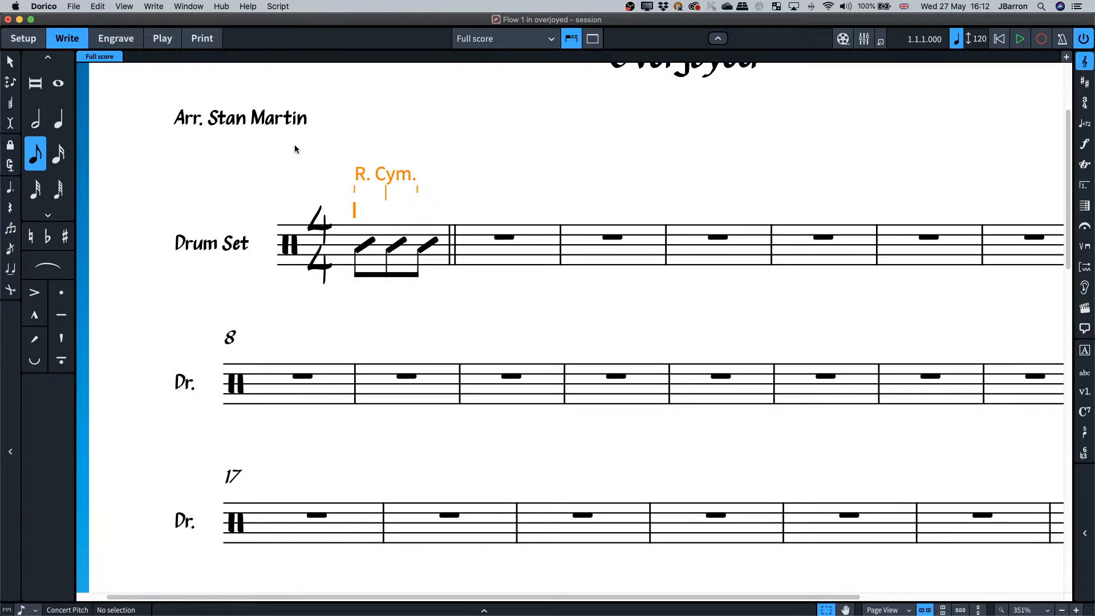
{"action": "key", "text": "a"}
{"action": "key", "text": "a"}
{"action": "key", "text": "a"}
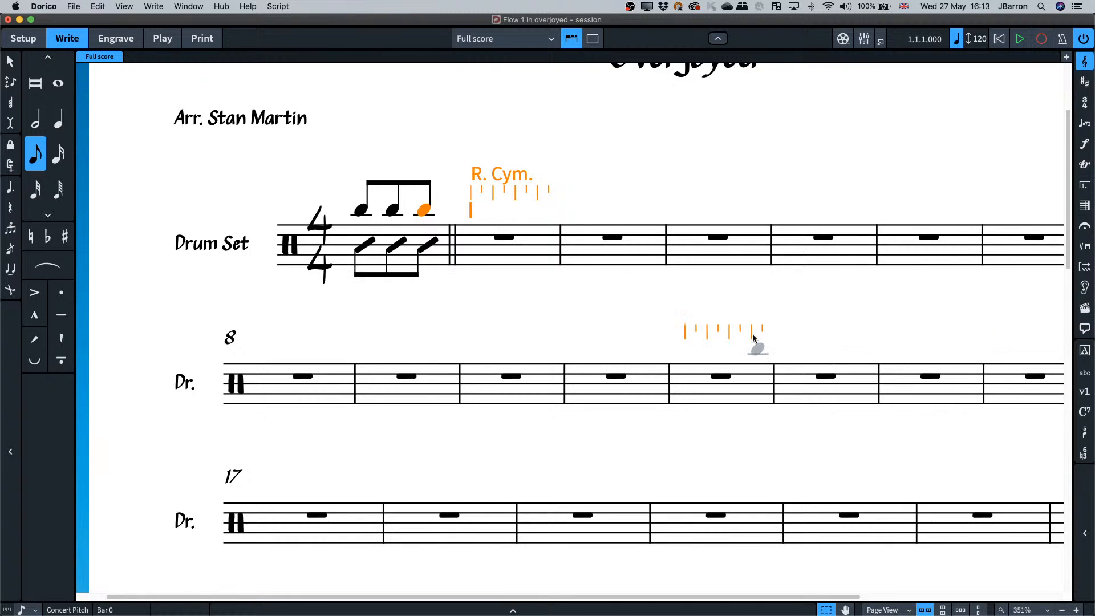
{"action": "key", "text": "Escape"}
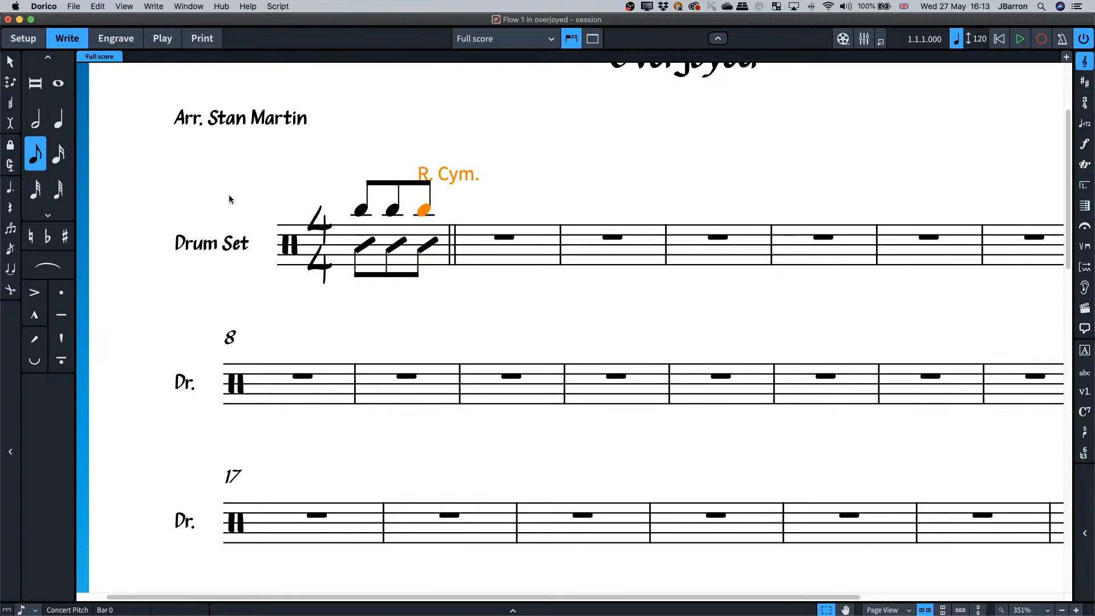
Check the project's music font setting, keep Petaluma, and return to Write mode with nothing selected.
{"action": "left_click", "coordinate": [127, 38]}
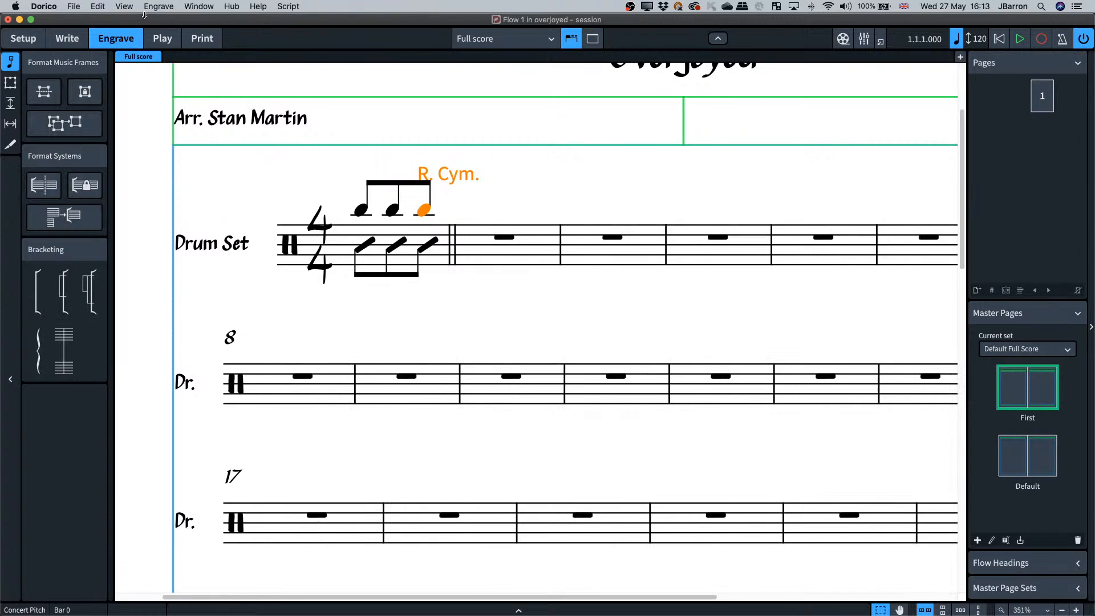
{"action": "left_click", "coordinate": [150, 7]}
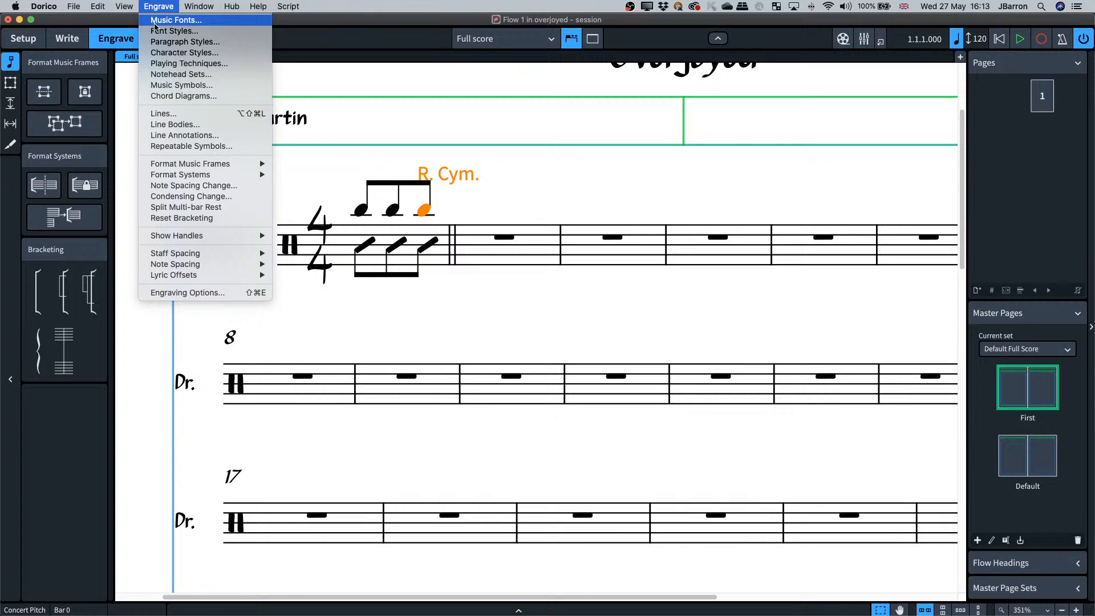
{"action": "left_click", "coordinate": [157, 24]}
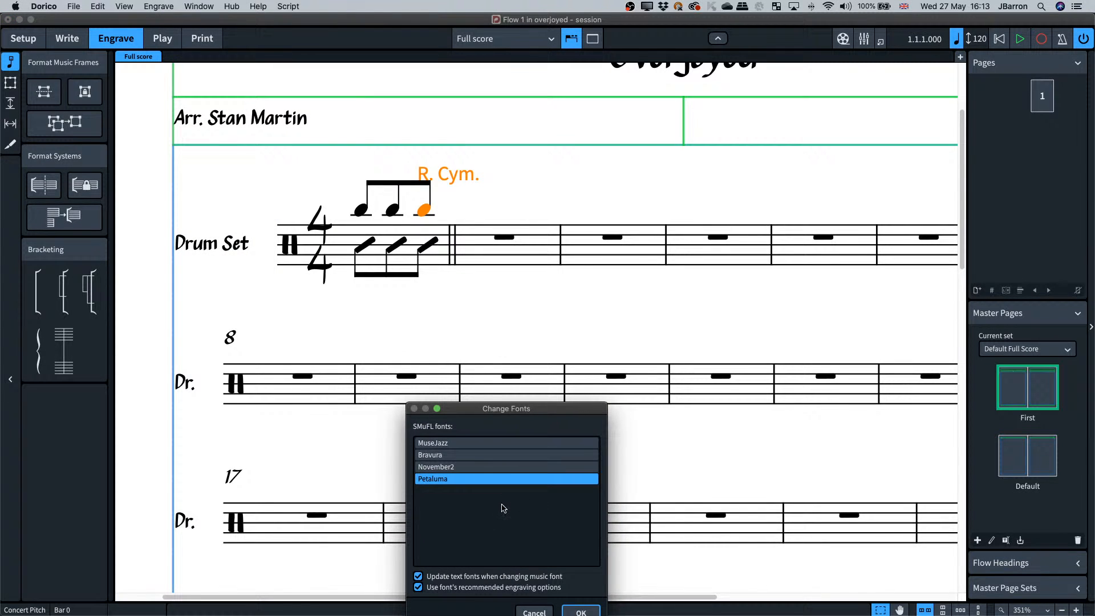
{"action": "key", "text": "Return"}
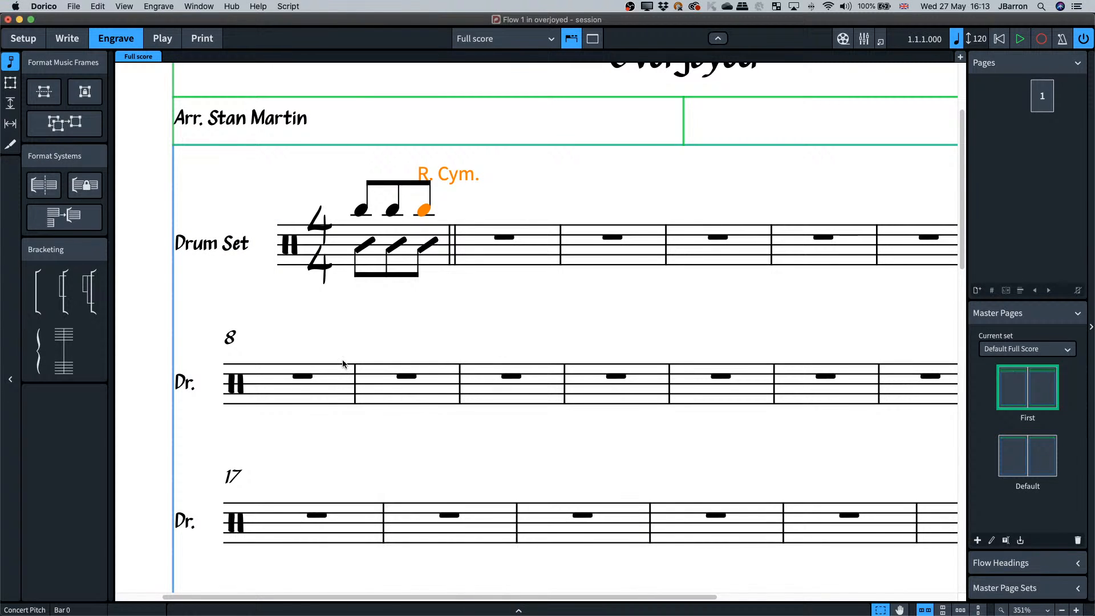
{"action": "key", "text": "Escape"}
{"action": "key", "text": "super+2"}
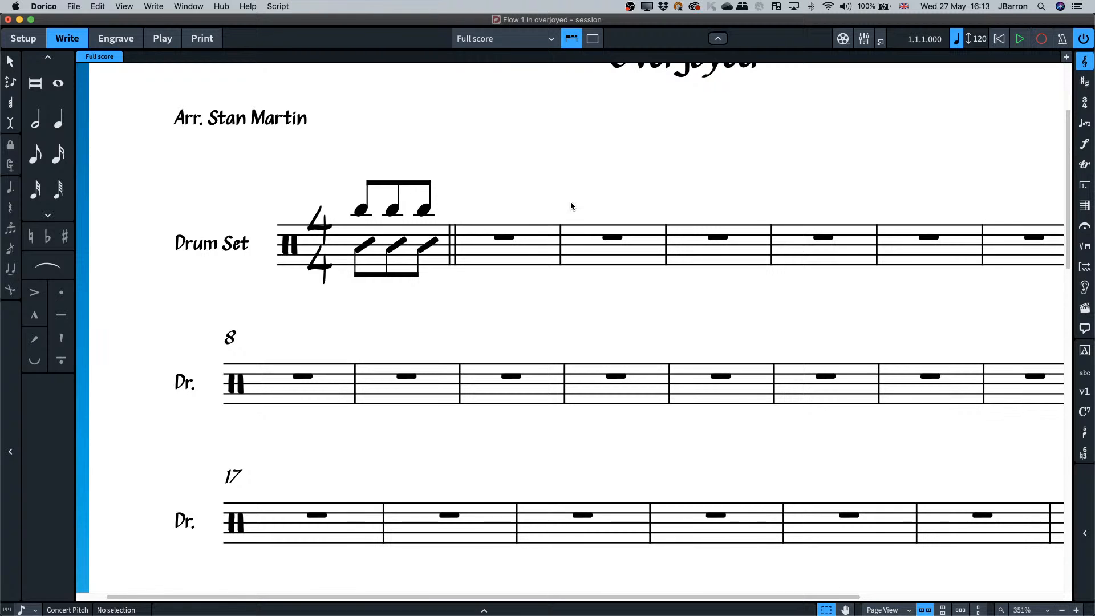
Inspect the First master page's project title frame and its available text tokens, close the editor and return to Write mode.
{"action": "scroll", "coordinate": [570, 201], "scroll_direction": "up", "scroll_amount": 3}
{"action": "scroll", "coordinate": [694, 161], "scroll_direction": "right", "scroll_amount": 3}
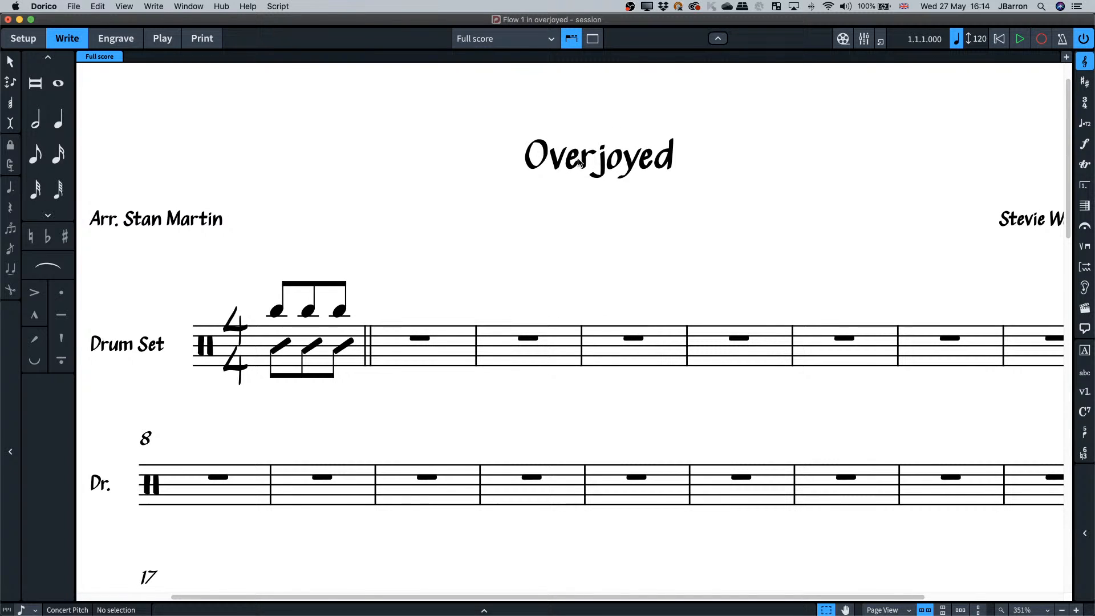
{"action": "key", "text": "super+3"}
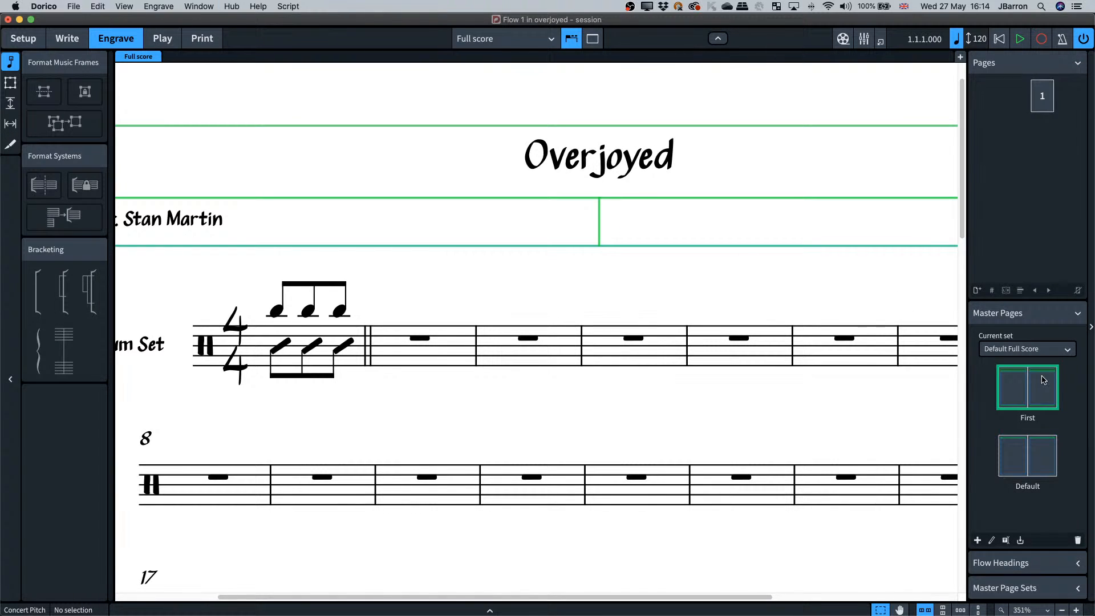
{"action": "double_click", "coordinate": [1015, 389]}
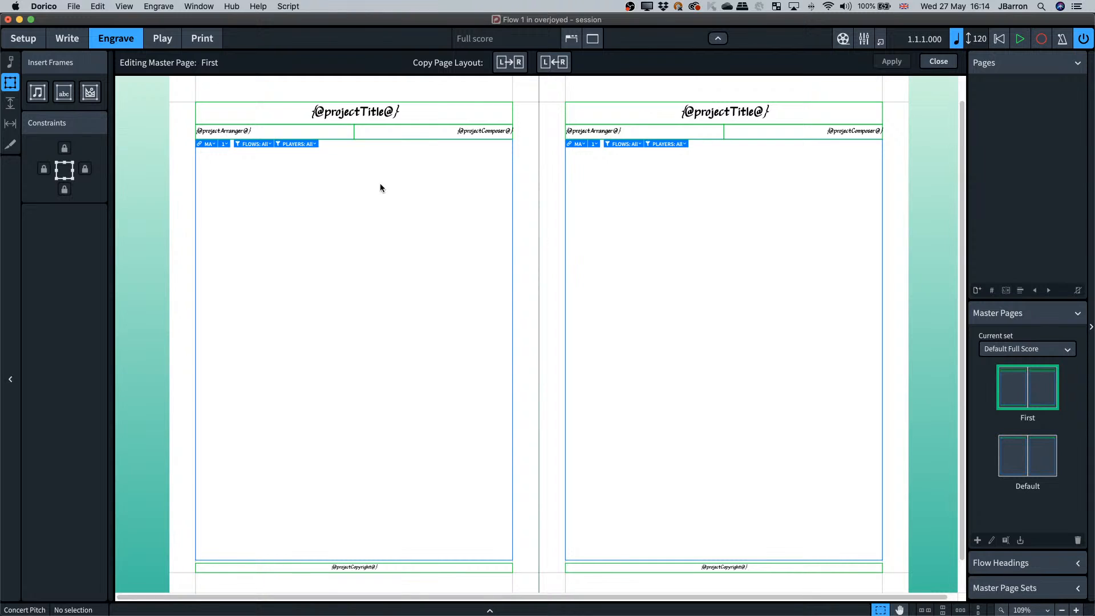
{"action": "double_click", "coordinate": [392, 114]}
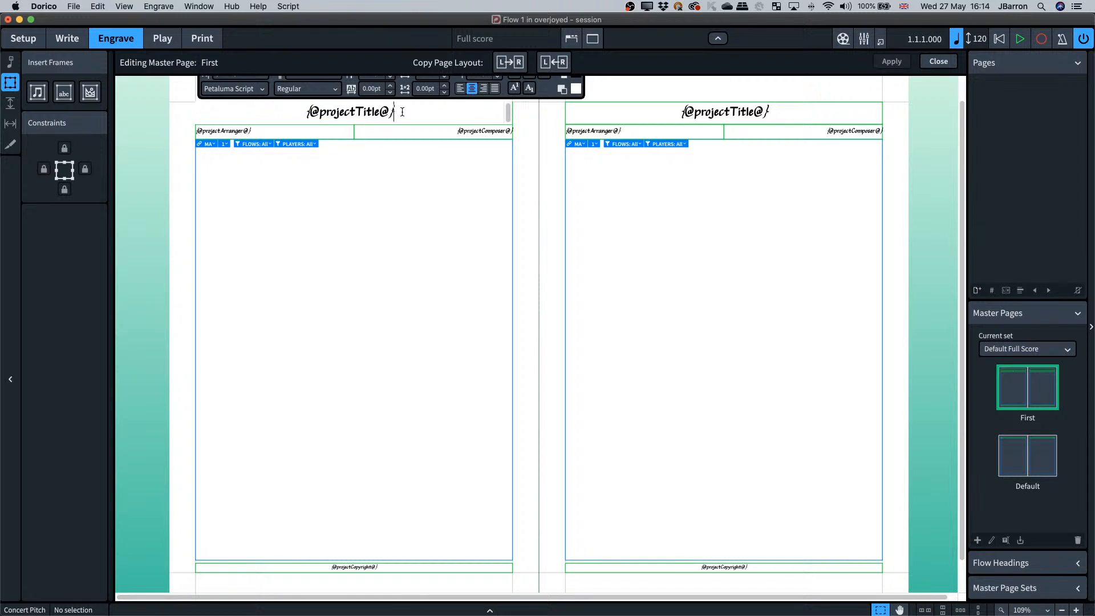
{"action": "right_click", "coordinate": [402, 111]}
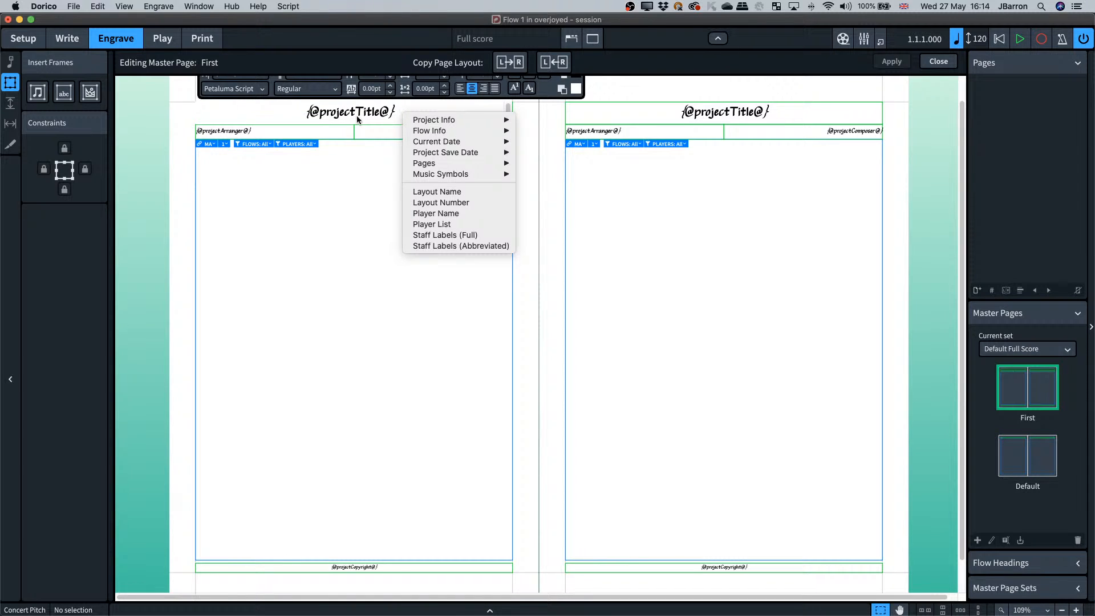
{"action": "mouse_move", "coordinate": [431, 132]}
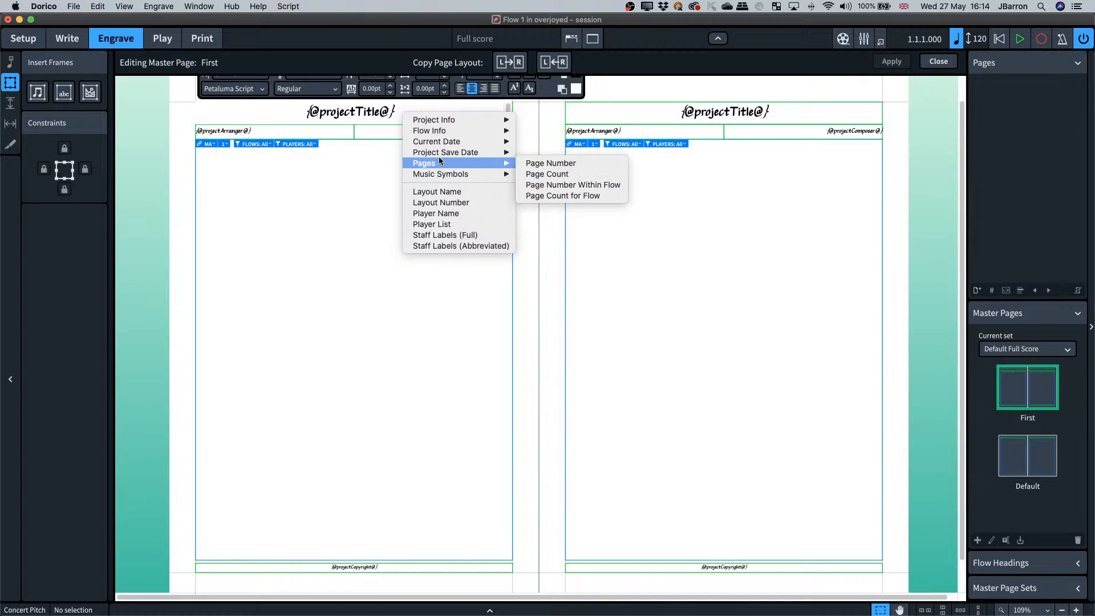
{"action": "key", "text": "Escape"}
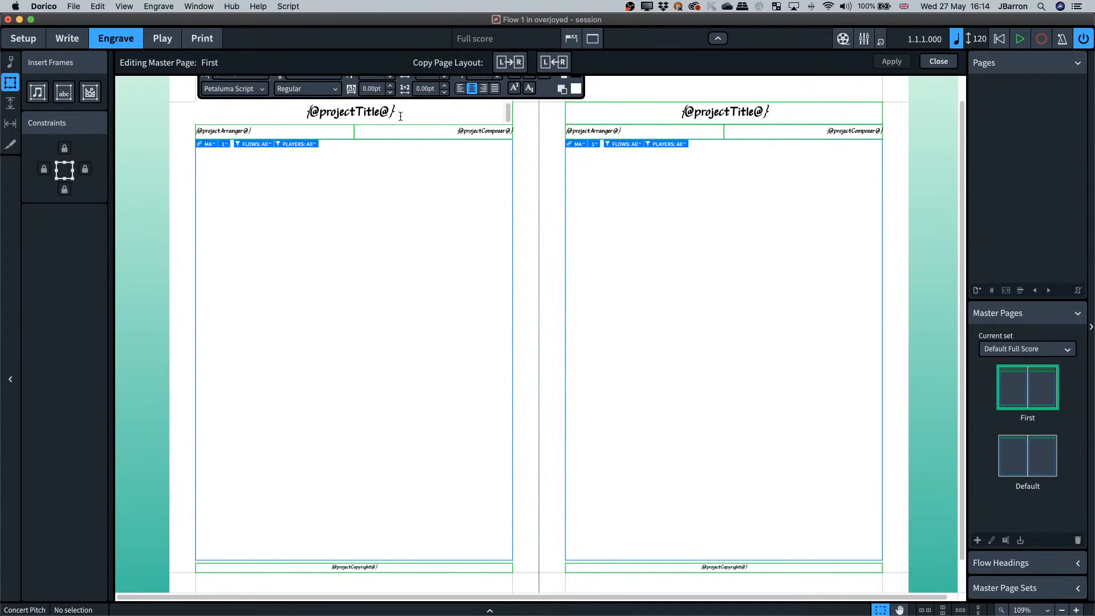
{"action": "key", "text": "Escape"}
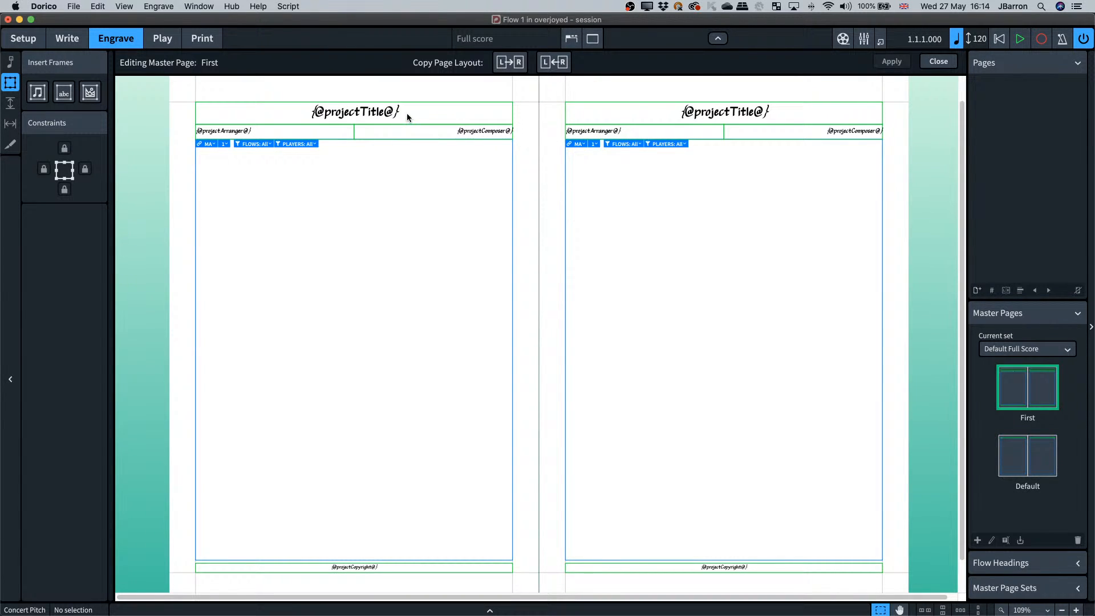
{"action": "left_click", "coordinate": [939, 61]}
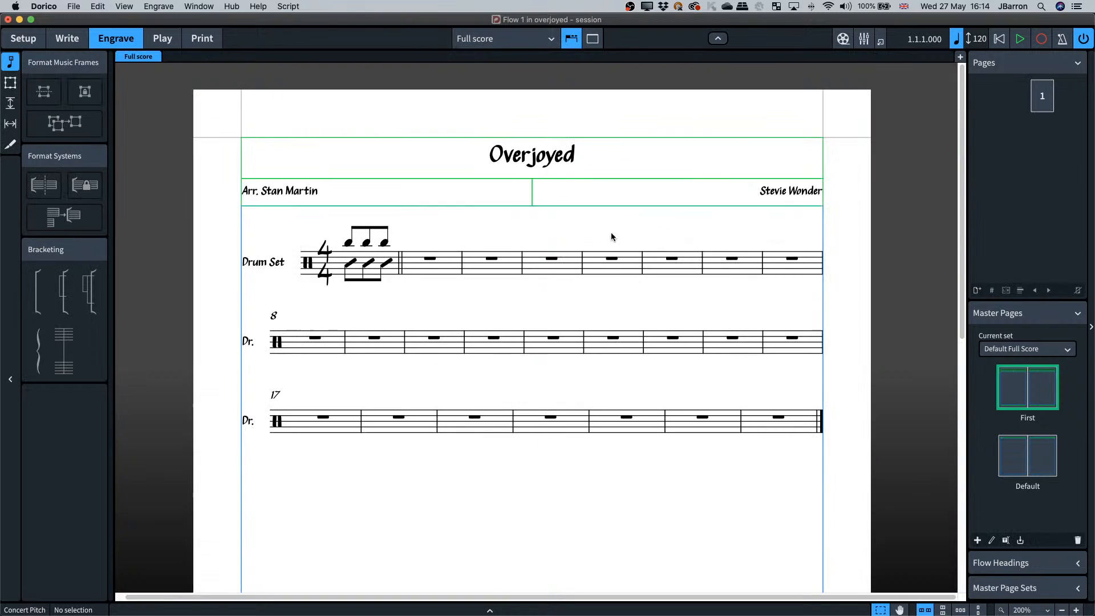
{"action": "key", "text": "super+2"}
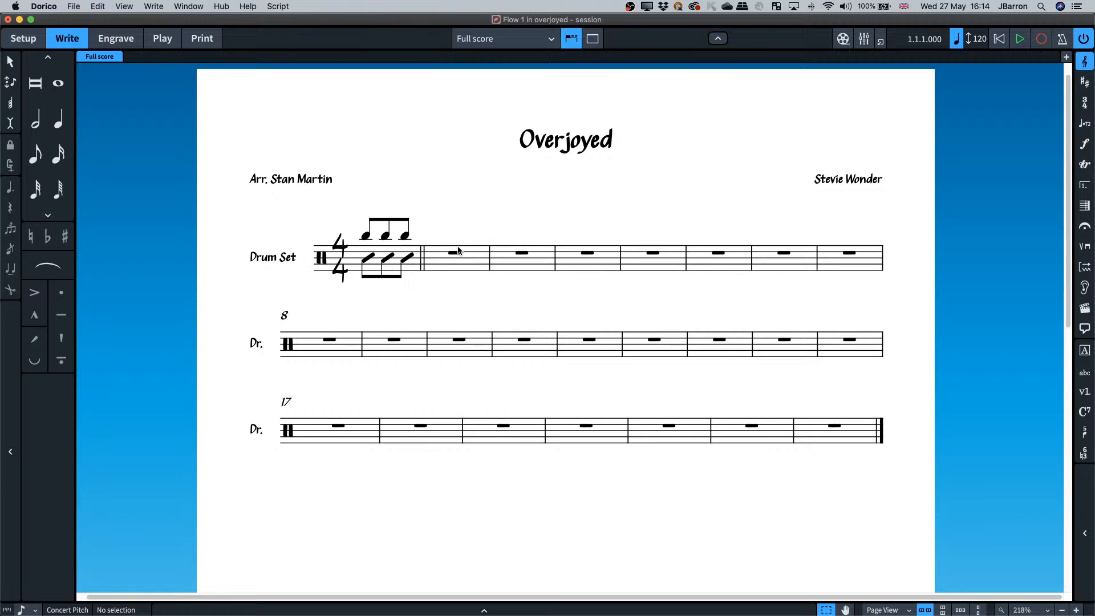
Fill bar 1 with four quarter-note slashes without stems and leave note input.
{"action": "scroll", "coordinate": [419, 267], "scroll_direction": "up", "scroll_amount": 5}
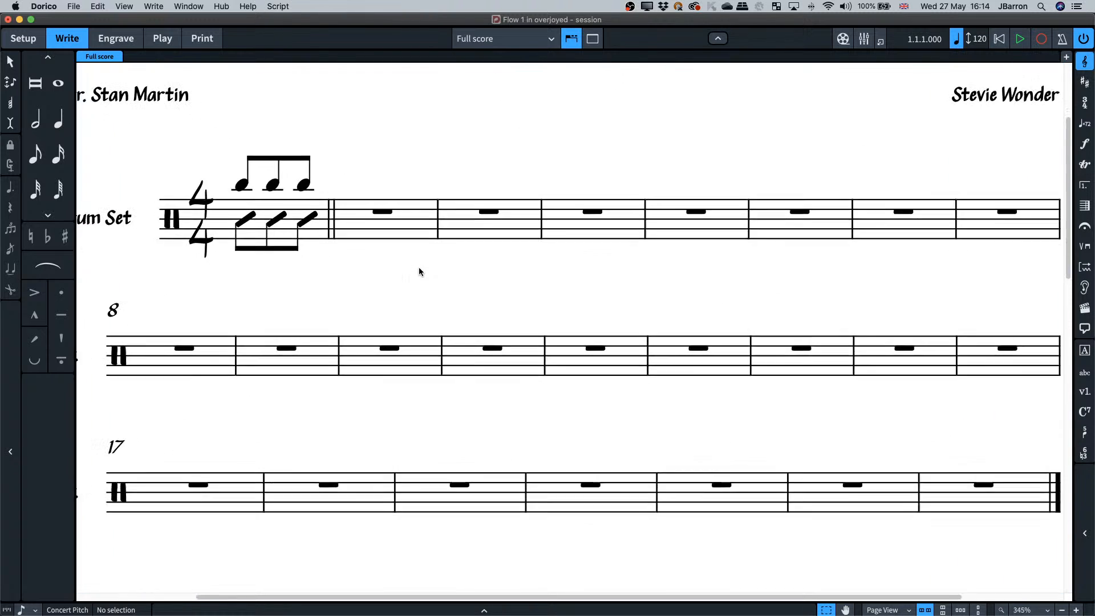
{"action": "scroll", "coordinate": [419, 268], "scroll_direction": "down", "scroll_amount": 1}
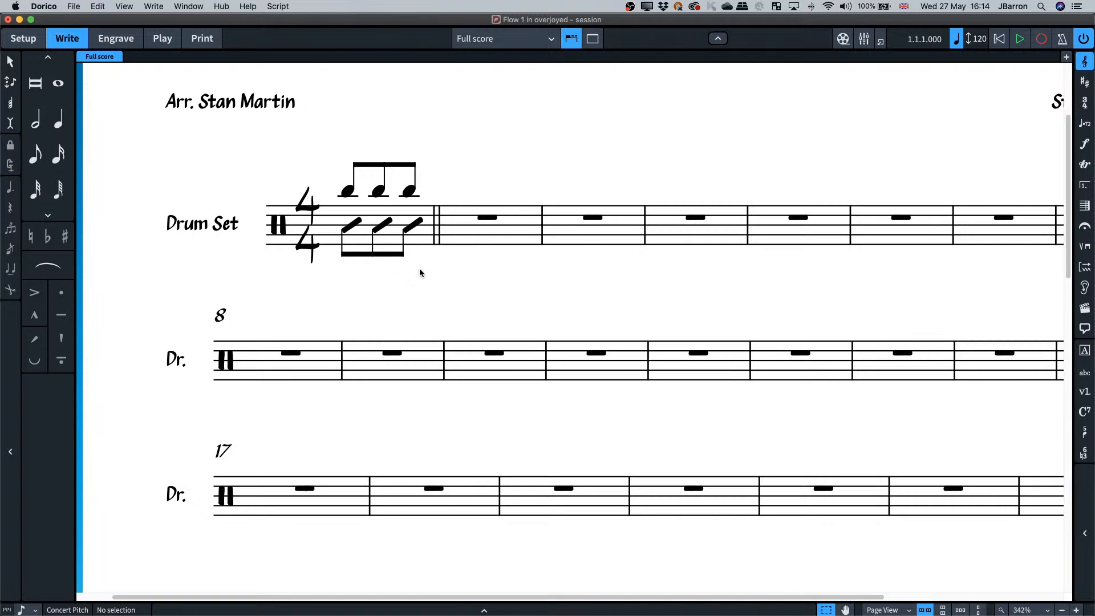
{"action": "left_click", "coordinate": [450, 221]}
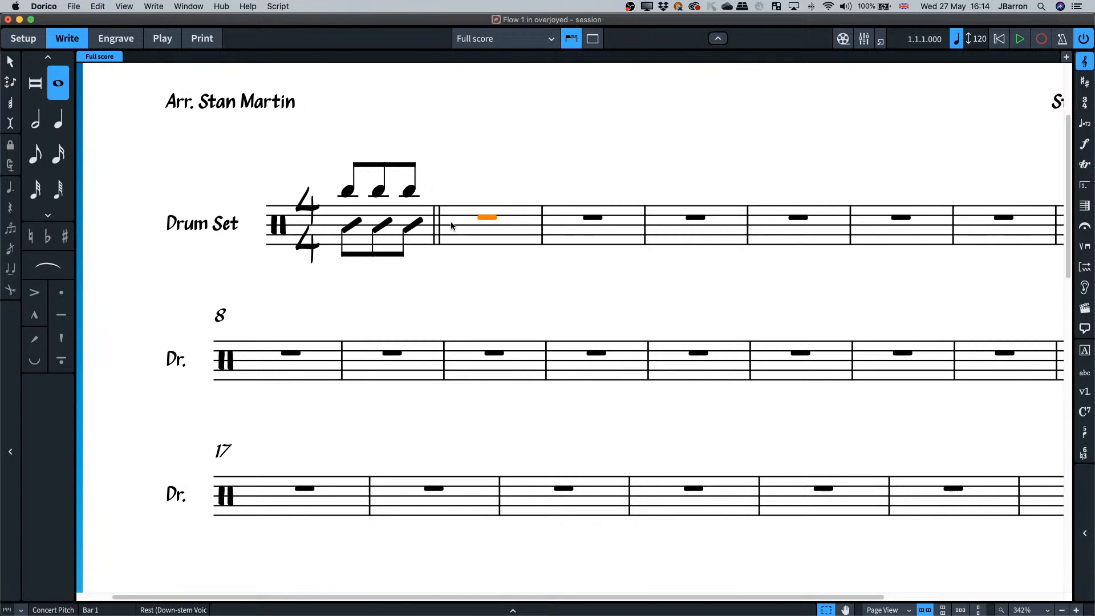
{"action": "key", "text": "Return"}
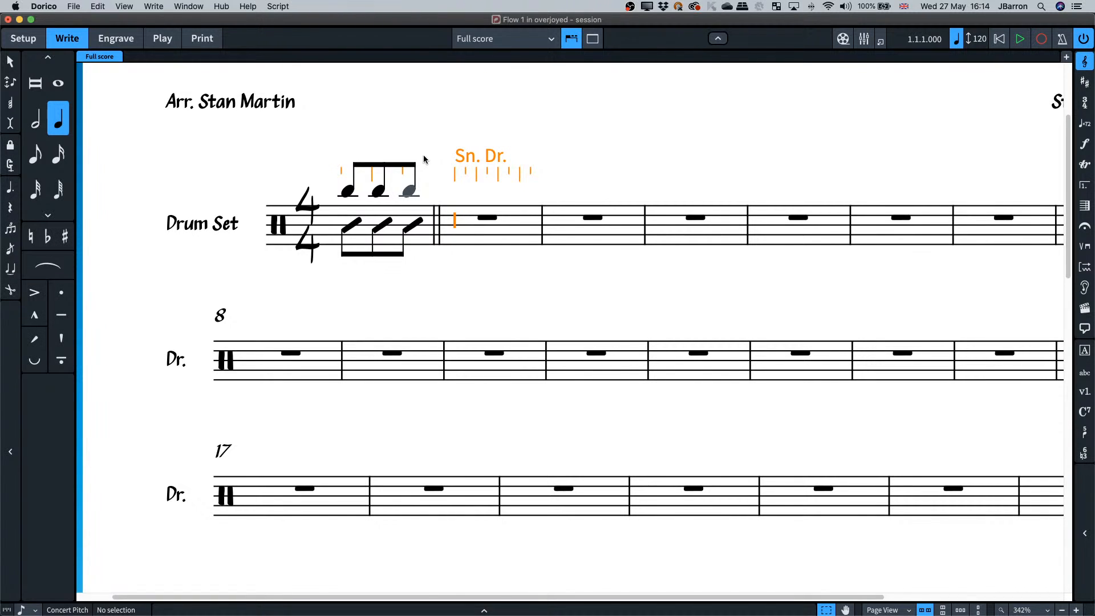
{"action": "key", "text": "Down"}
{"action": "key", "text": "Up"}
{"action": "key", "text": "Down"}
{"action": "key", "text": "y"}
{"action": "key", "text": "y"}
{"action": "key", "text": "y"}
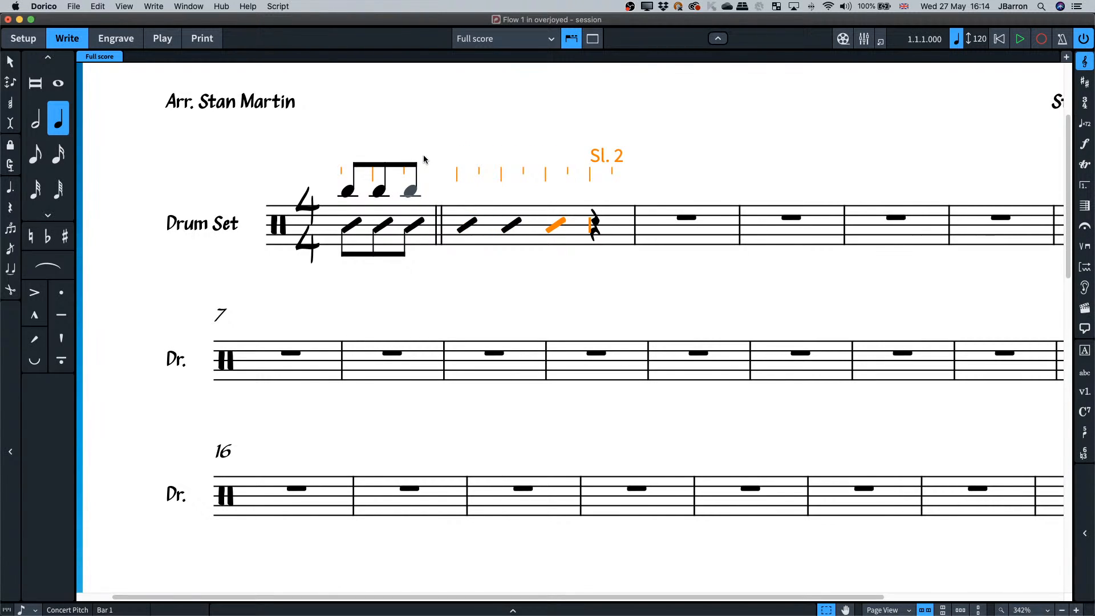
{"action": "key", "text": "y"}
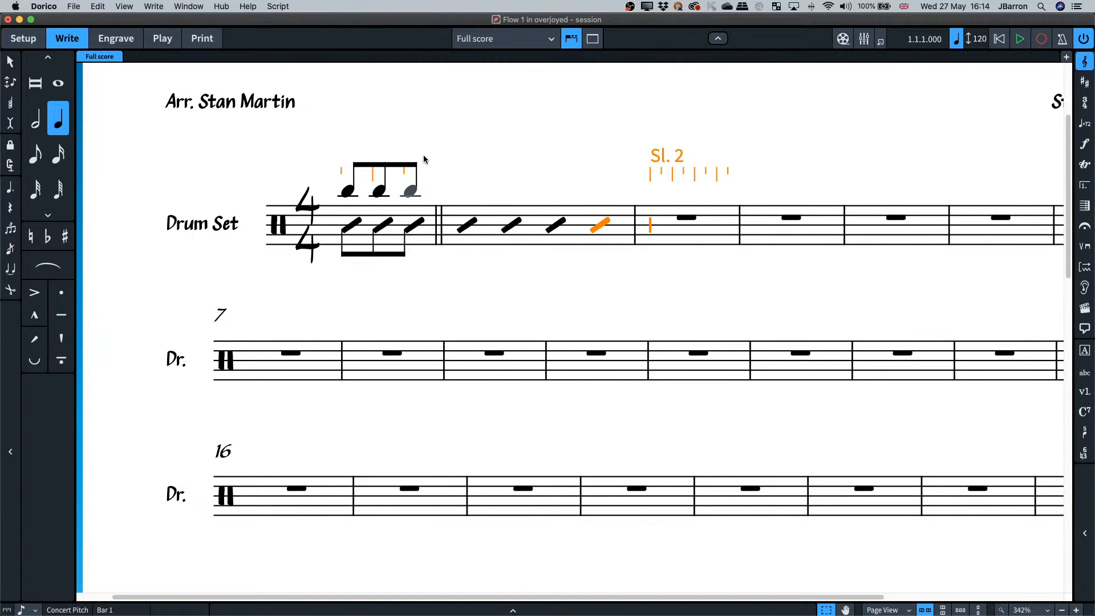
{"action": "key", "text": "Left"}
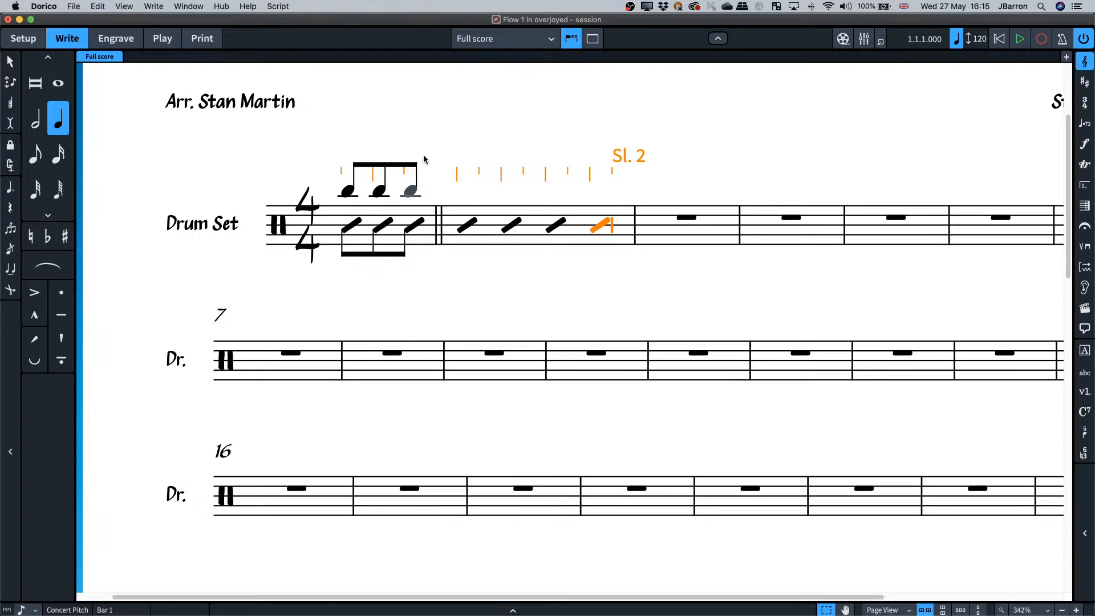
{"action": "key", "text": "Escape"}
Move Kick Drum (Low) to staff position -7 in the Drum Set percussion kit, apply the change and close the editor.
{"action": "key", "text": "super+1"}
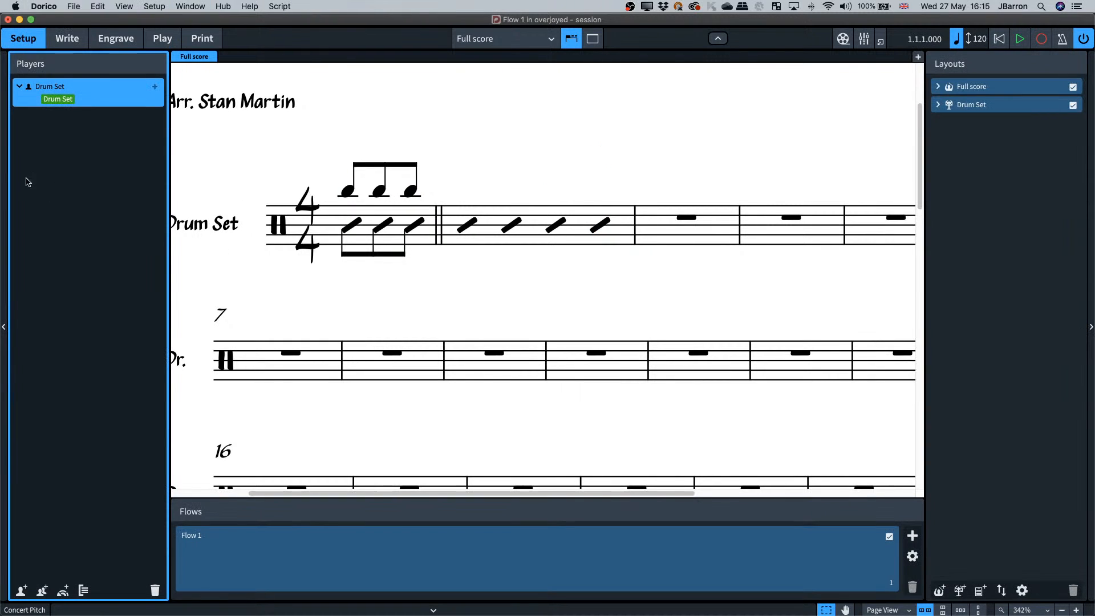
{"action": "right_click", "coordinate": [76, 101]}
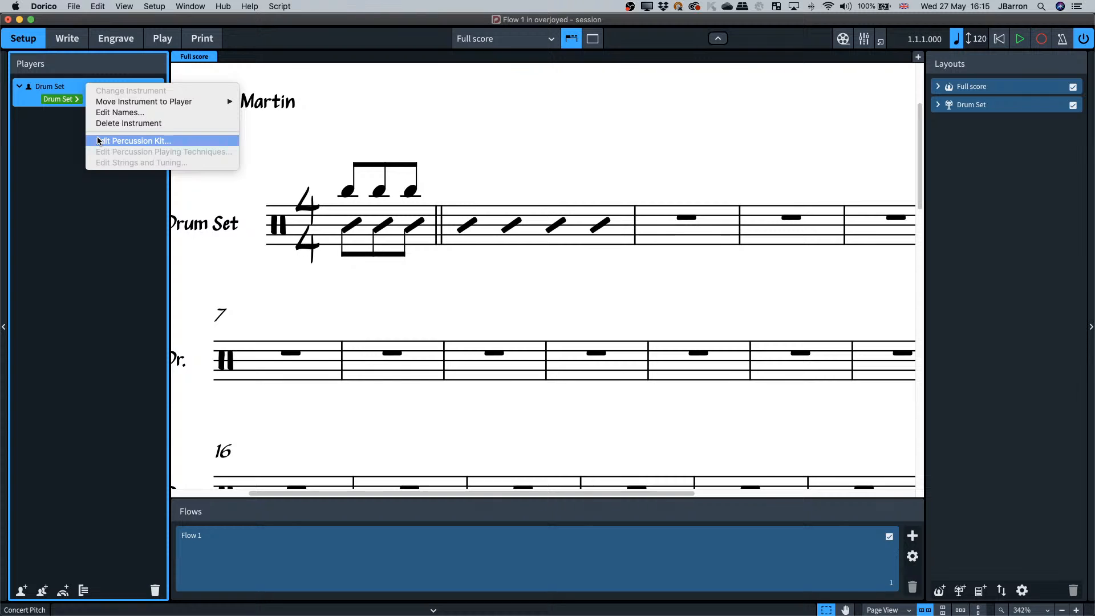
{"action": "left_click", "coordinate": [99, 141]}
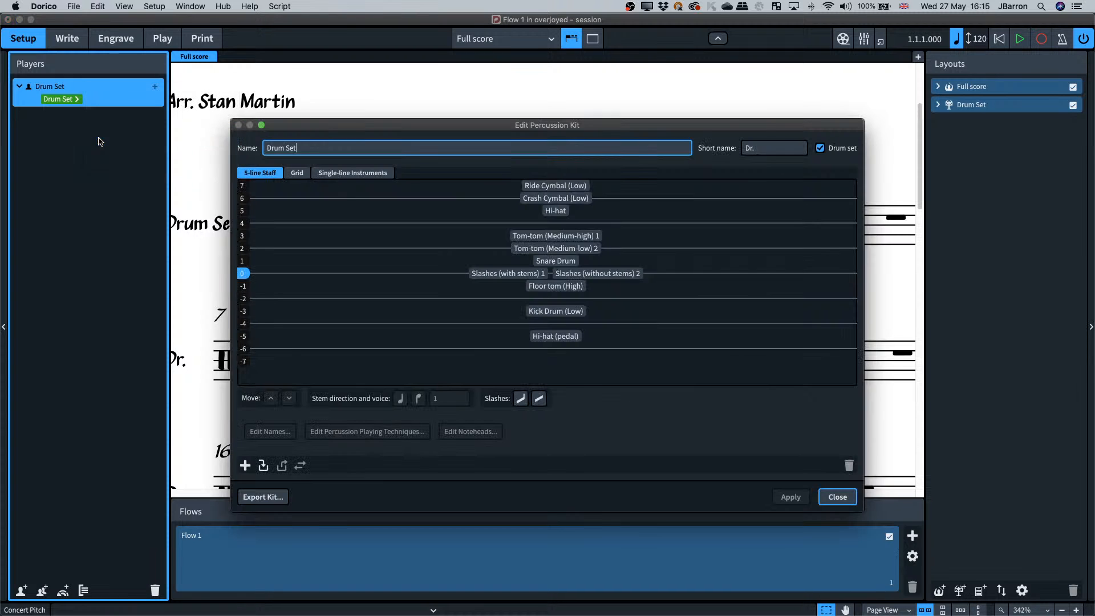
{"action": "left_click", "coordinate": [539, 312]}
{"action": "left_click_drag", "start_coordinate": [553, 313], "coordinate": [549, 361]}
{"action": "left_click", "coordinate": [789, 498]}
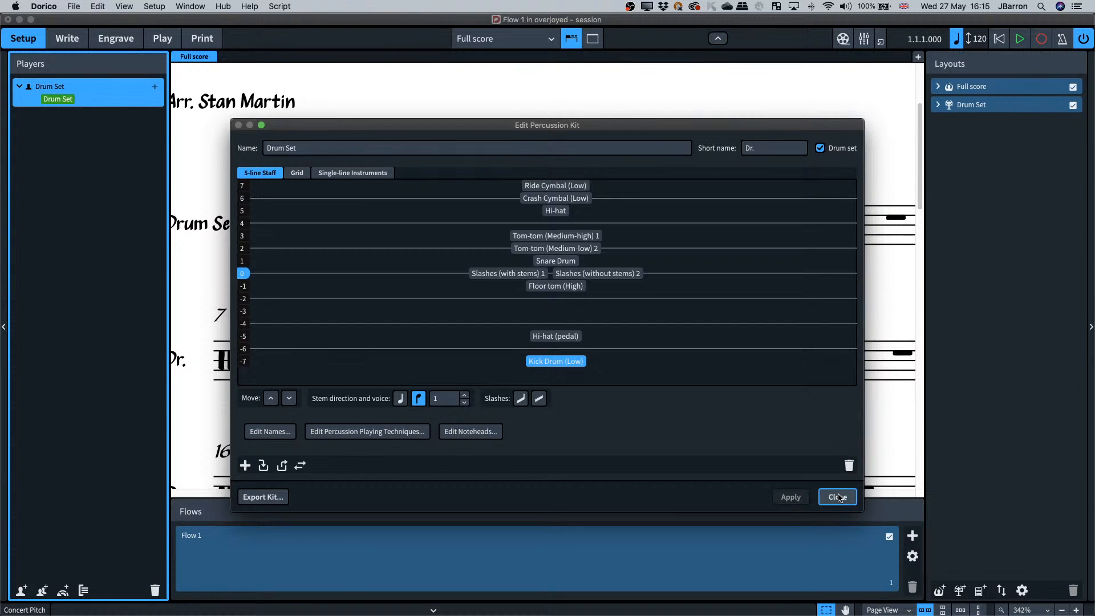
{"action": "left_click", "coordinate": [837, 496]}
Enter eighth-note kick drum hits on the off-beats of beats 1 and 2 in bar 1 in Write mode.
{"action": "key", "text": "super+2"}
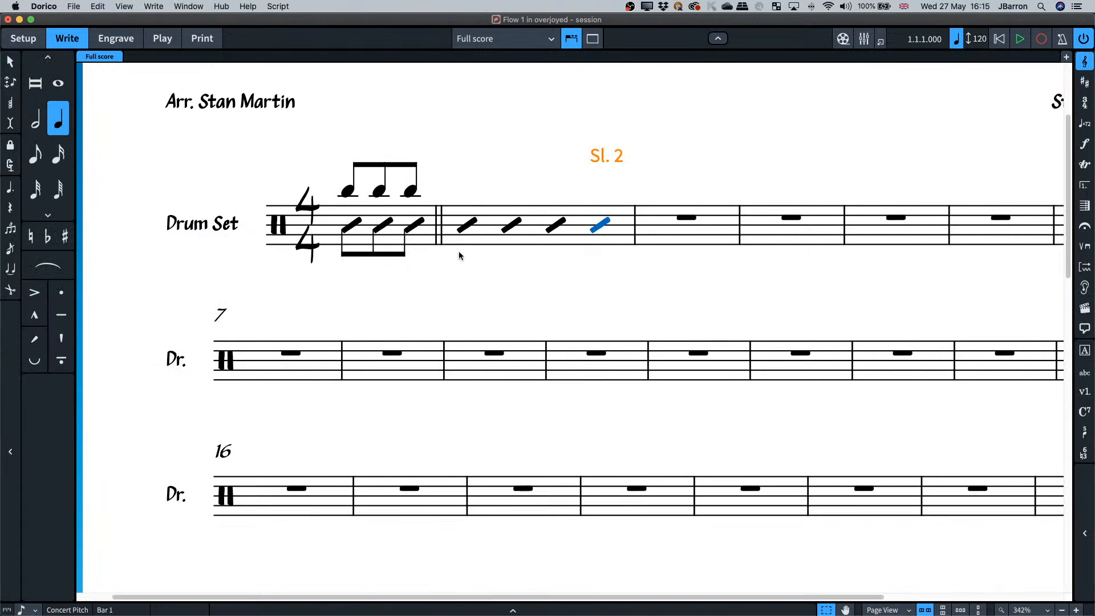
{"action": "double_click", "coordinate": [456, 221]}
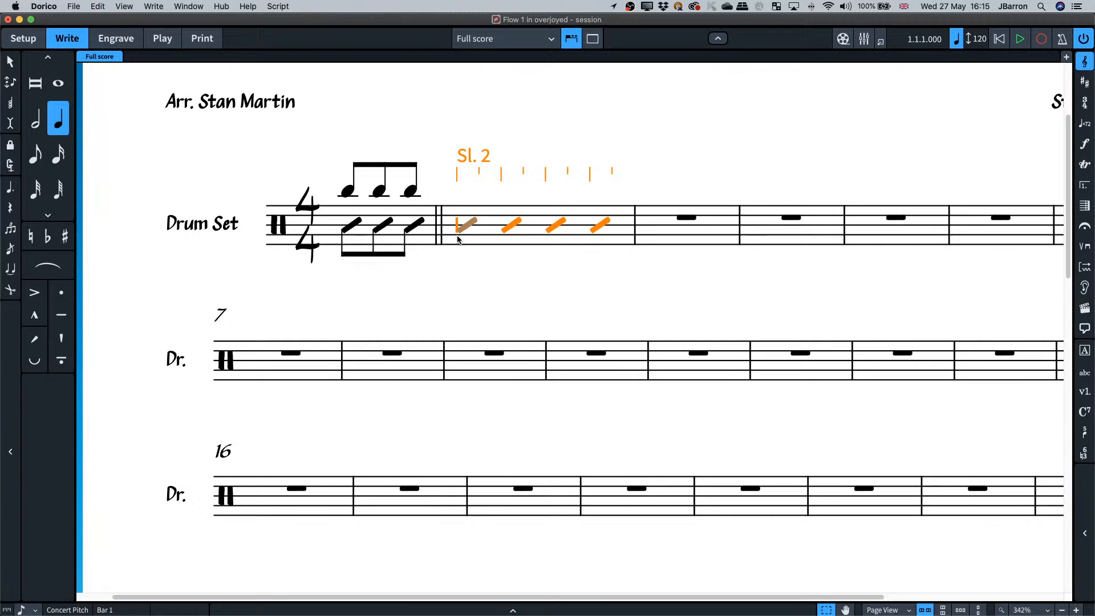
{"action": "key", "text": "Down"}
{"action": "key", "text": "k"}
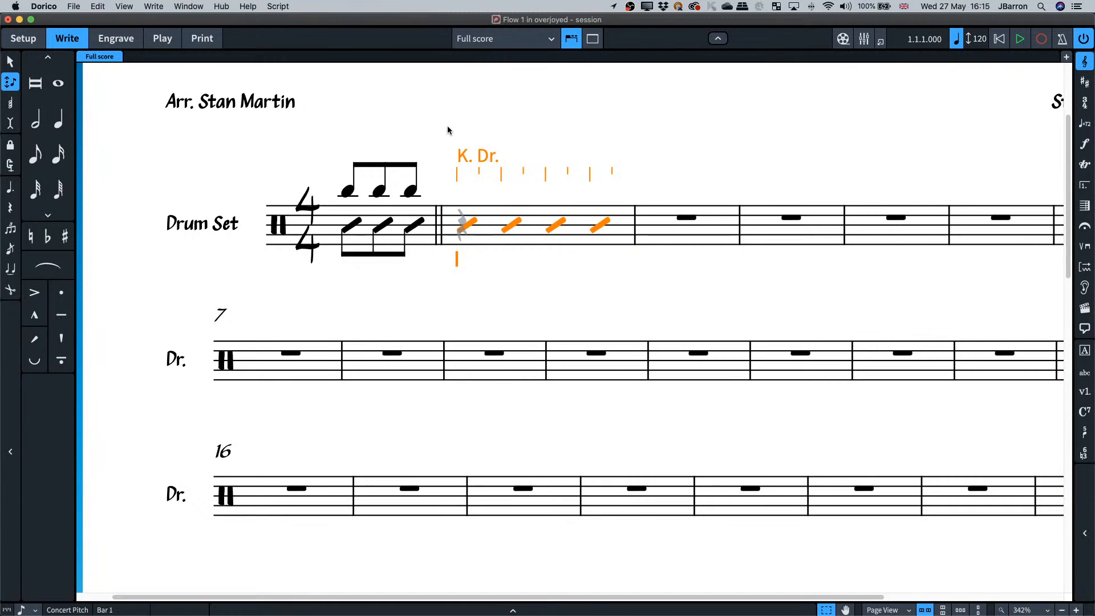
{"action": "key", "text": "Right"}
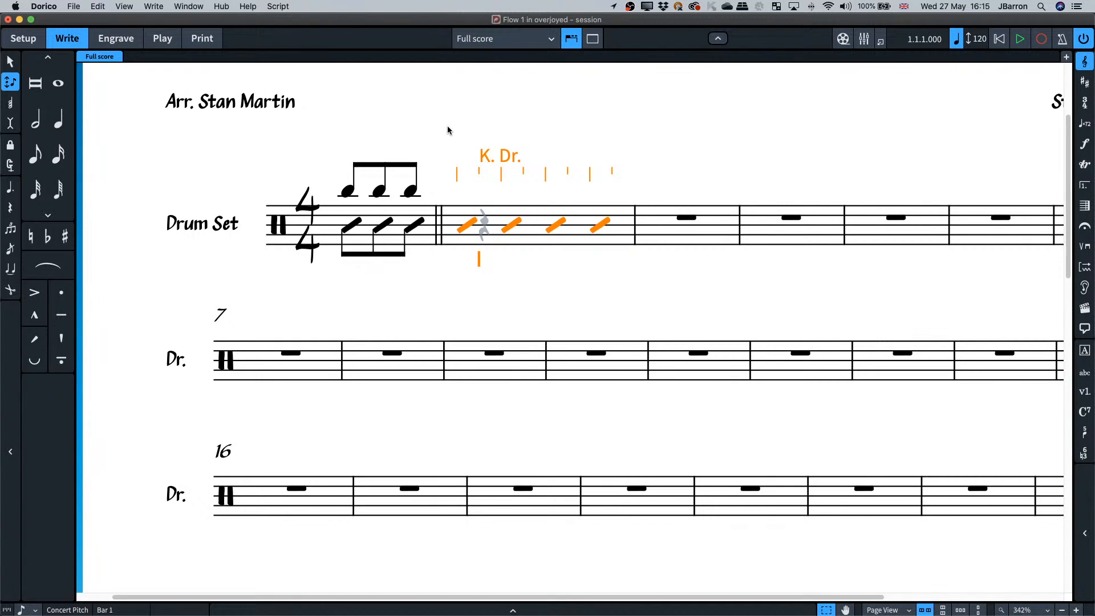
{"action": "key", "text": "a"}
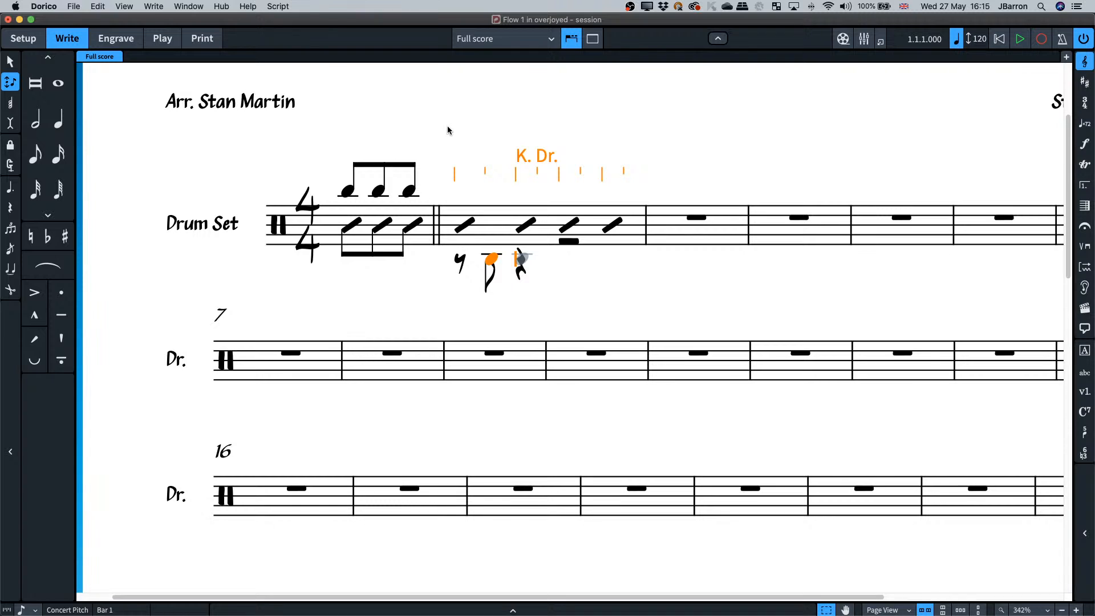
{"action": "key", "text": "Right"}
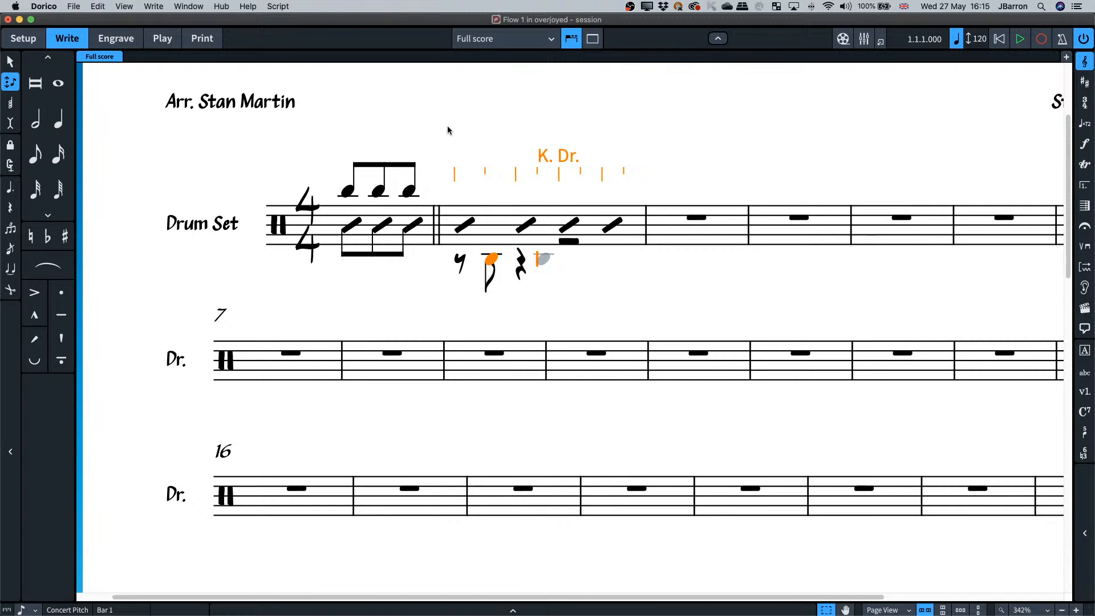
{"action": "key", "text": "y"}
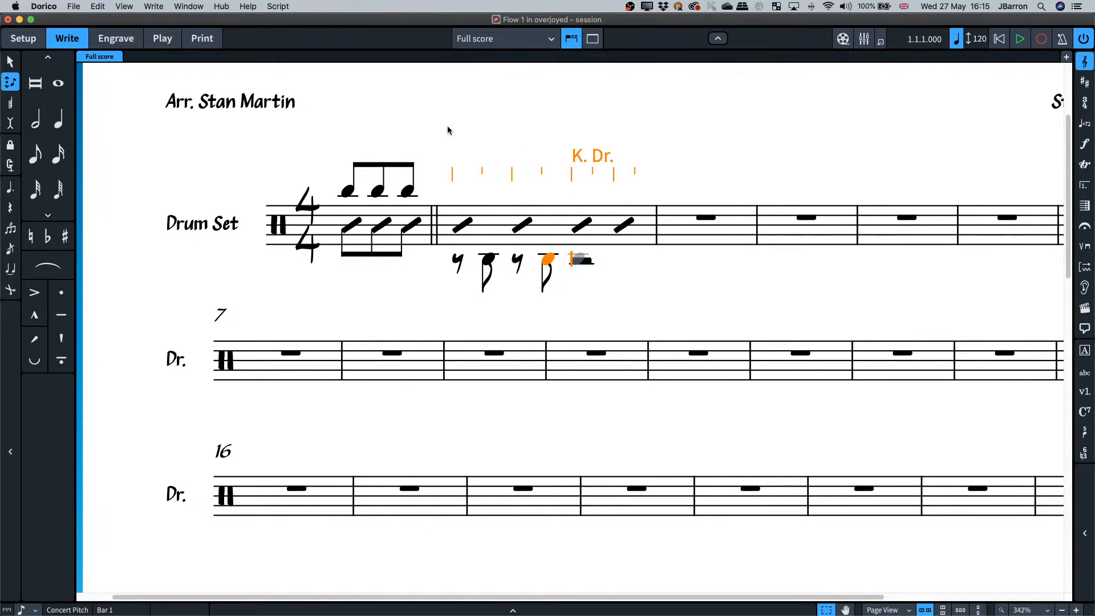
Complete bar 1's kick drum rhythm with a dotted quarter on beat 3 and an eighth note, undoing the extra tied note.
{"action": "key", "text": "y"}
{"action": "key", "text": "t"}
{"action": "key", "text": "period"}
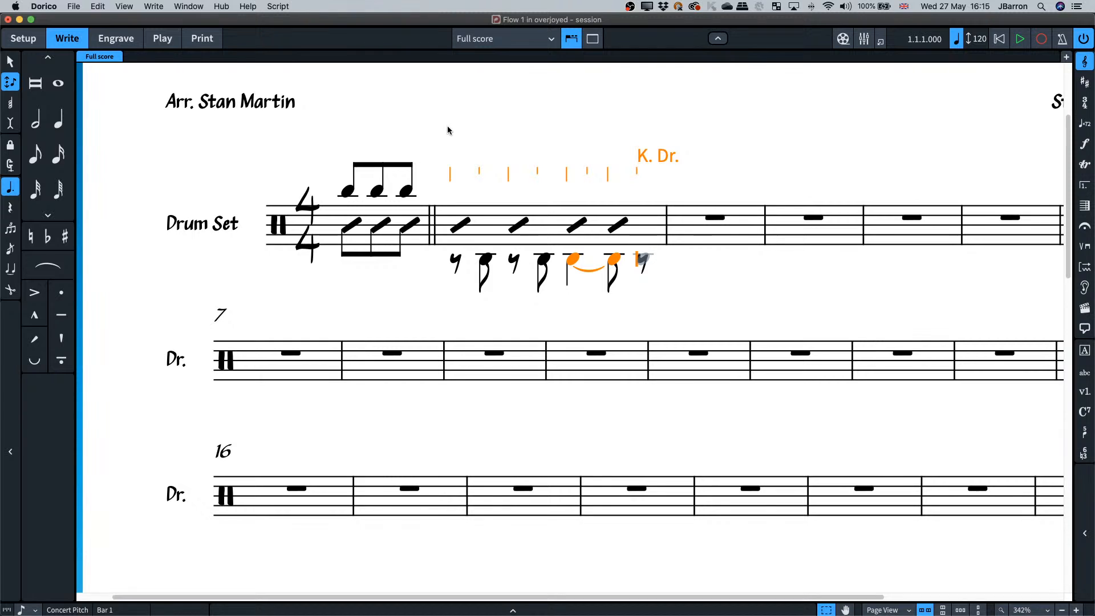
{"action": "key", "text": "y"}
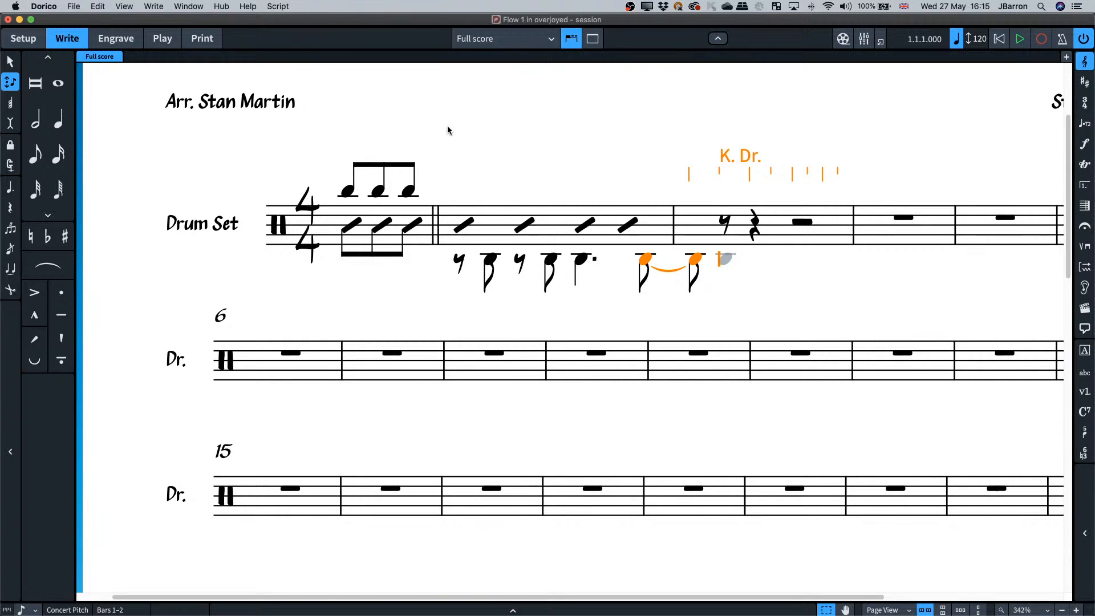
{"action": "key", "text": "super+z"}
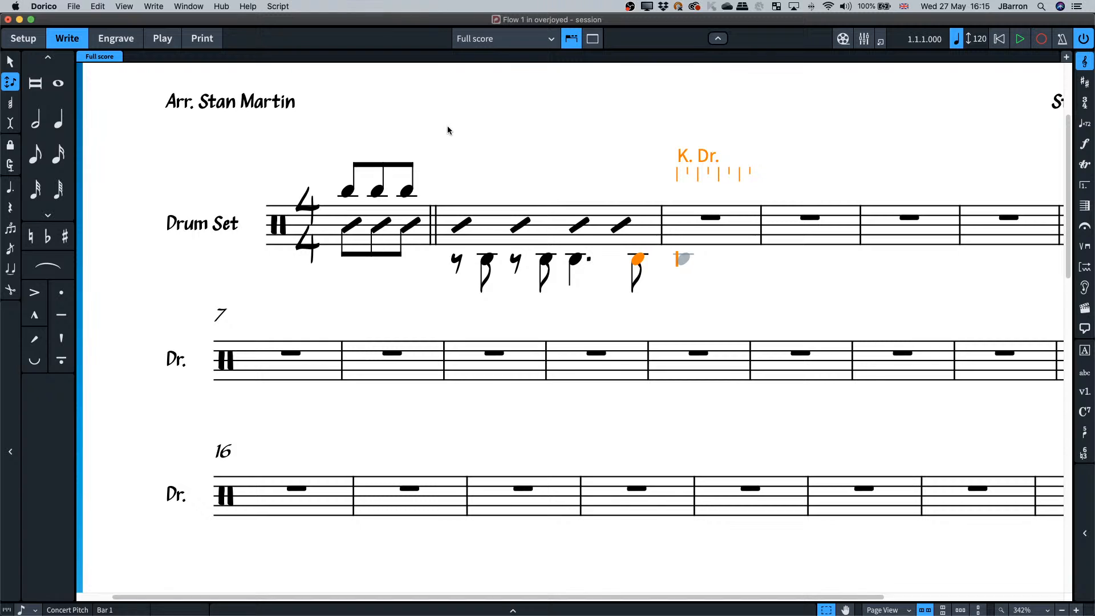
{"action": "key", "text": "super+shift+z"}
{"action": "key", "text": "super+z"}
Enter bar 2's kick drum rhythm with eighths on the first two off-beats, a dotted quarter and an eighth, and leave note input.
{"action": "key", "text": "Right"}
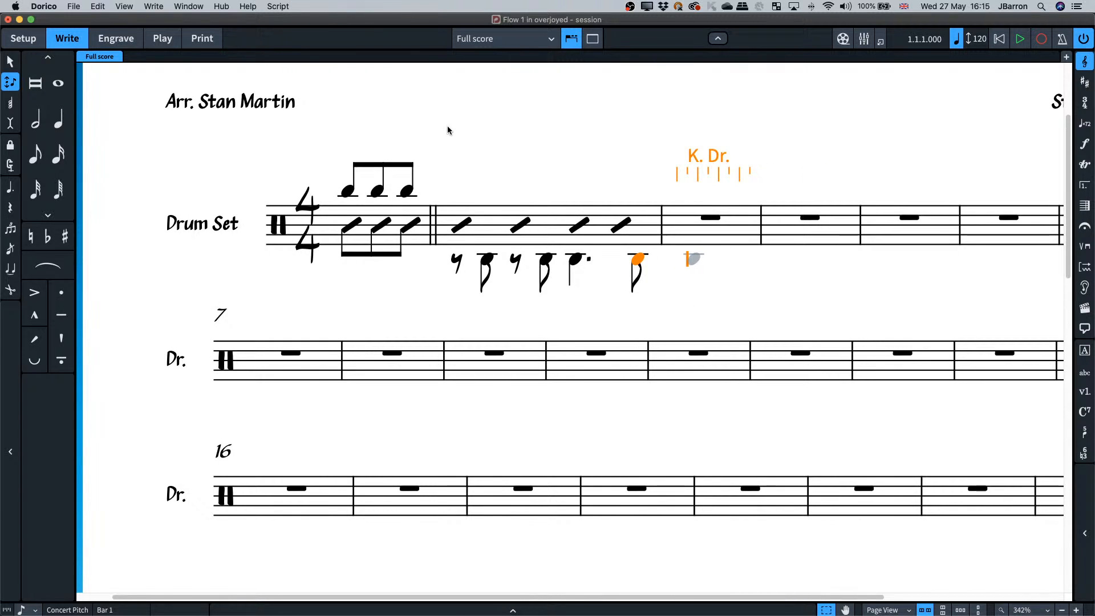
{"action": "key", "text": "y"}
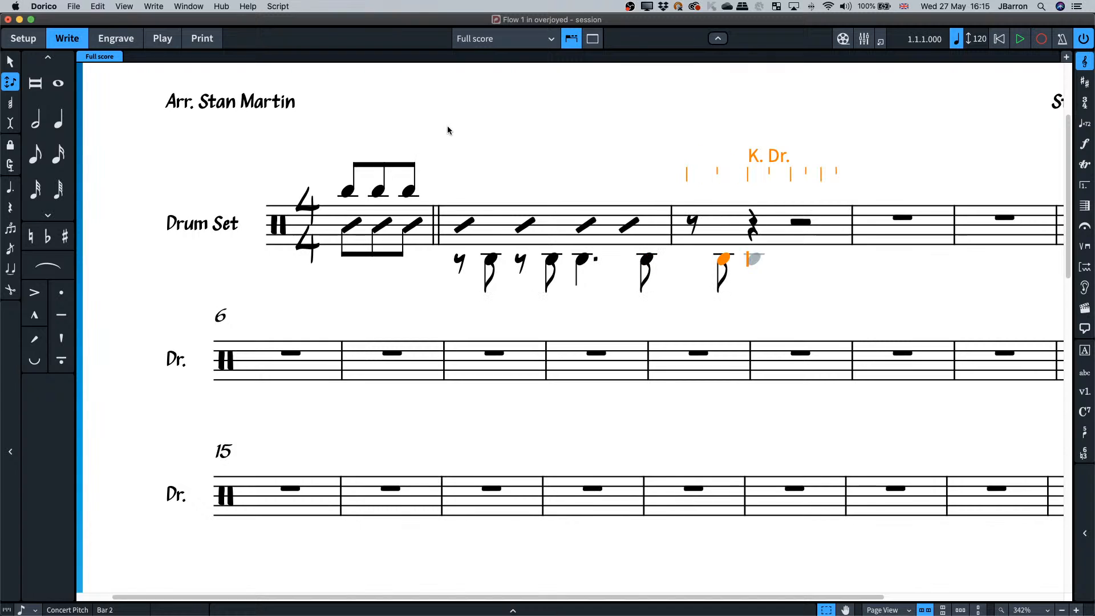
{"action": "key", "text": "y"}
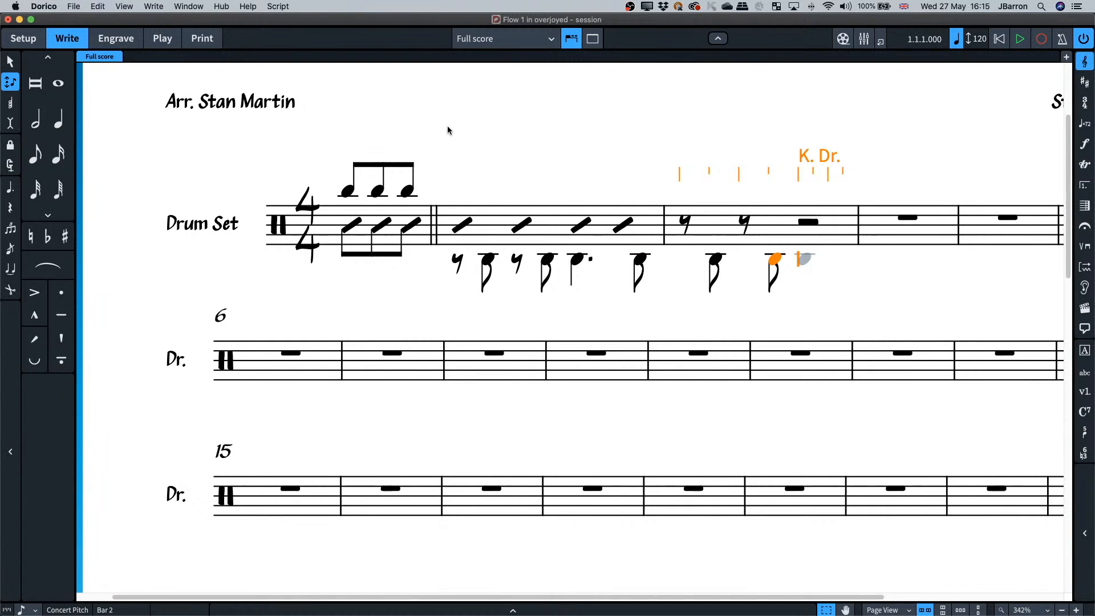
{"action": "key", "text": "6"}
{"action": "key", "text": "period"}
{"action": "key", "text": "y"}
{"action": "key", "text": "5"}
{"action": "key", "text": "y"}
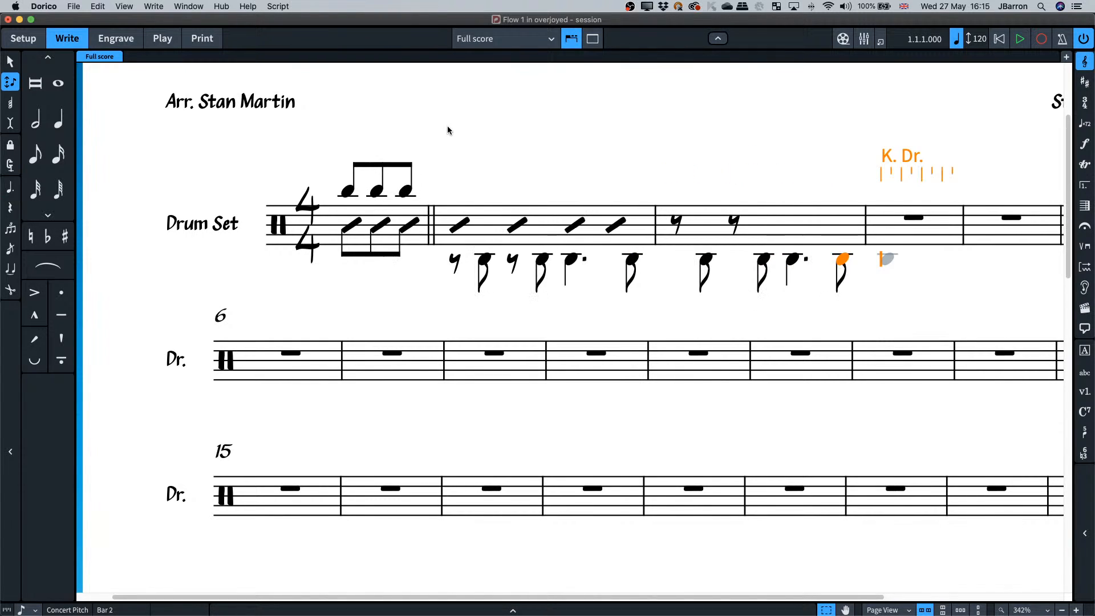
{"action": "key", "text": "Escape"}
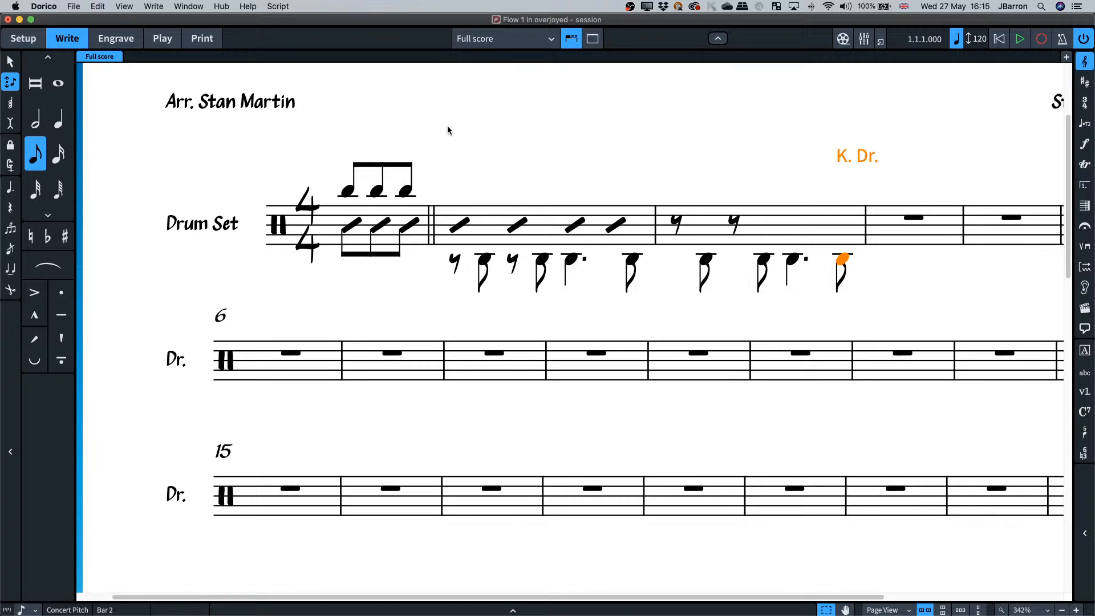
Check the Note Input preferences for how pitch, rhythm dots and articulations are specified, and close the preferences.
{"action": "key", "text": "super+comma"}
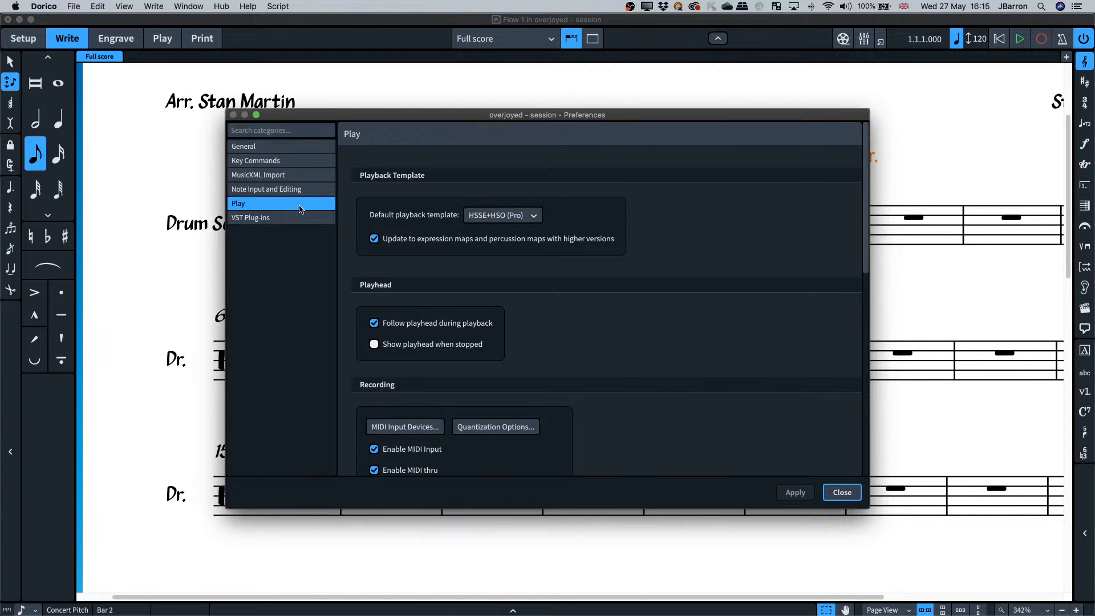
{"action": "left_click", "coordinate": [247, 193]}
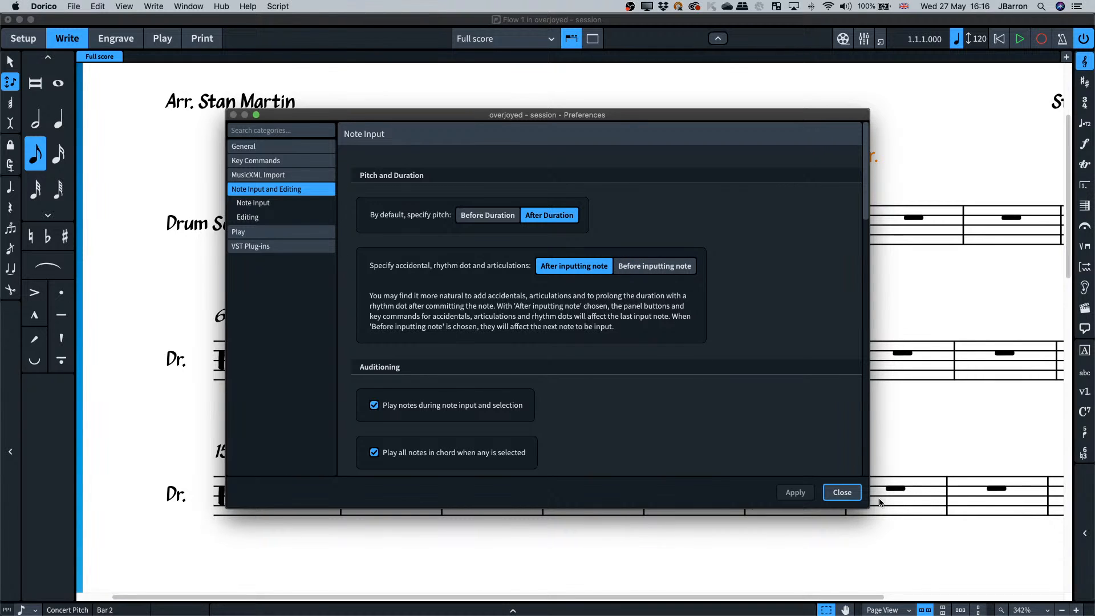
{"action": "left_click", "coordinate": [855, 500]}
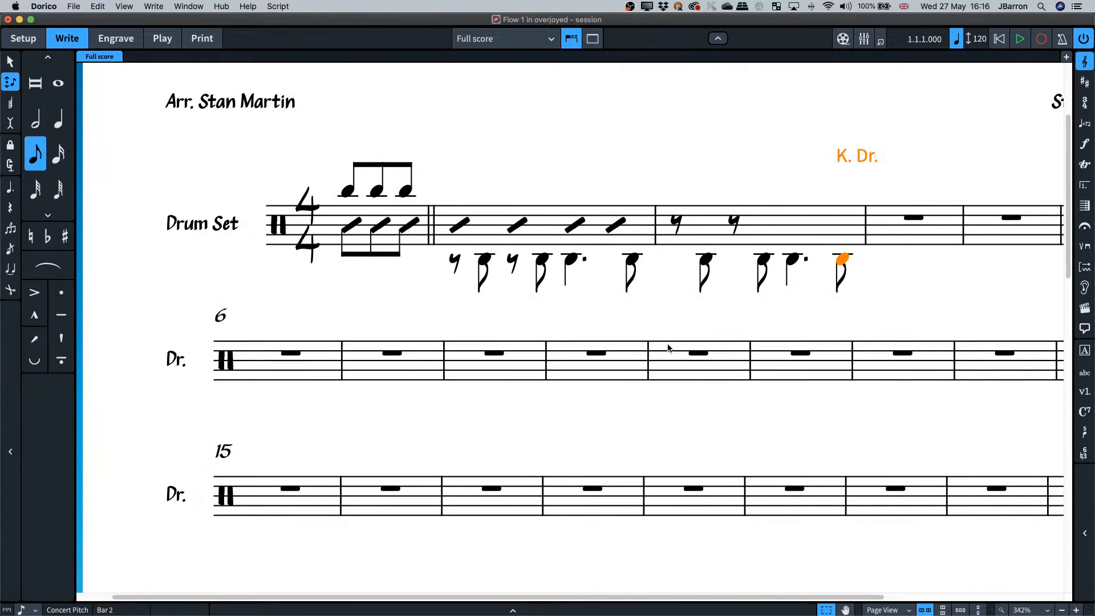
Select the four stemless slashes in bar 1 and repeat them into bar 2.
{"action": "scroll", "coordinate": [734, 250], "scroll_direction": "right", "scroll_amount": 2}
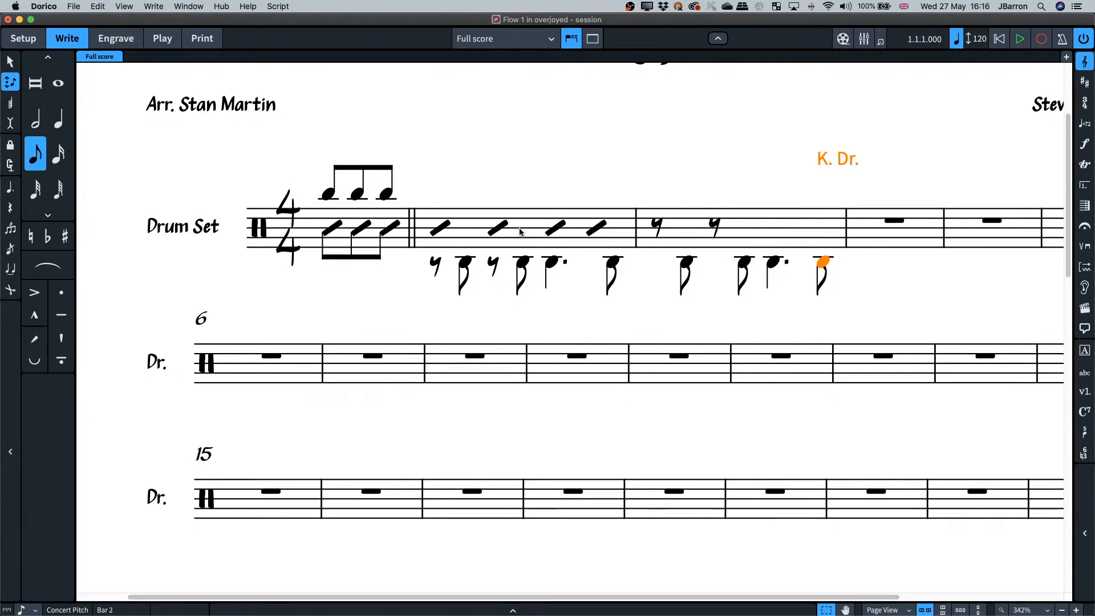
{"action": "left_click", "coordinate": [443, 228]}
{"action": "left_click", "coordinate": [507, 229], "text": "shift"}
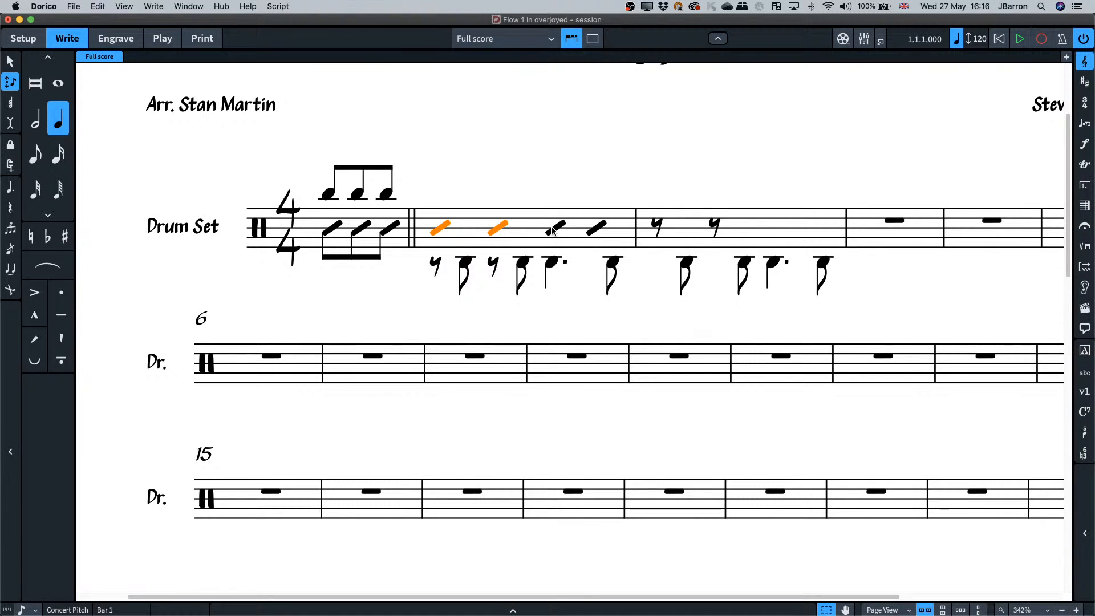
{"action": "left_click", "coordinate": [556, 228], "text": "shift"}
{"action": "left_click", "coordinate": [595, 228], "text": "shift"}
{"action": "key", "text": "r"}
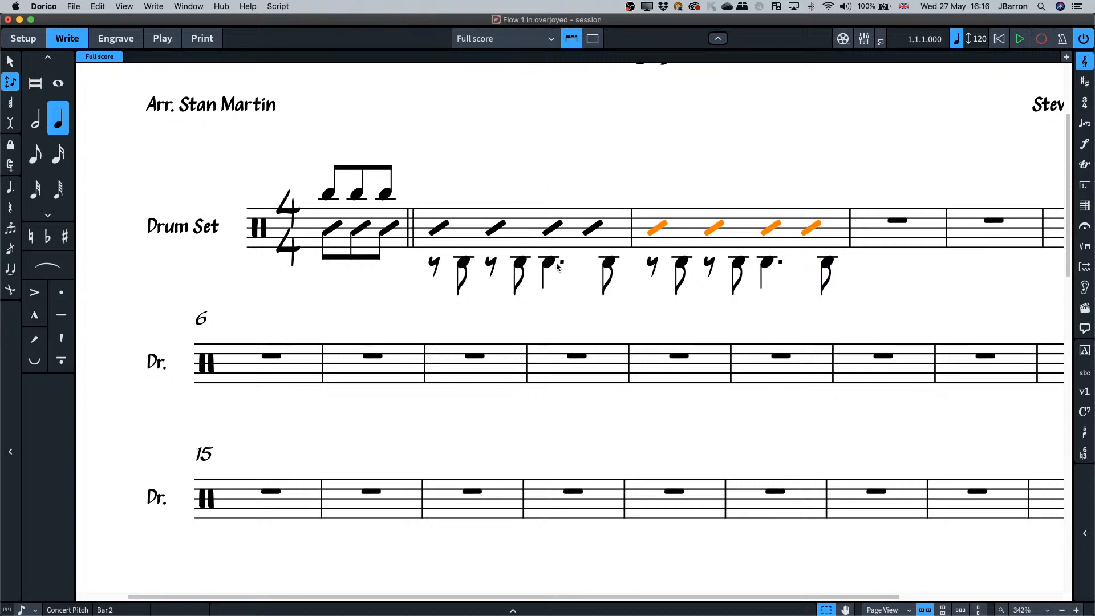
Repeat all of bar 2's slash and kick drum pattern through bars 3 to 6.
{"action": "scroll", "coordinate": [569, 260], "scroll_direction": "right", "scroll_amount": 3}
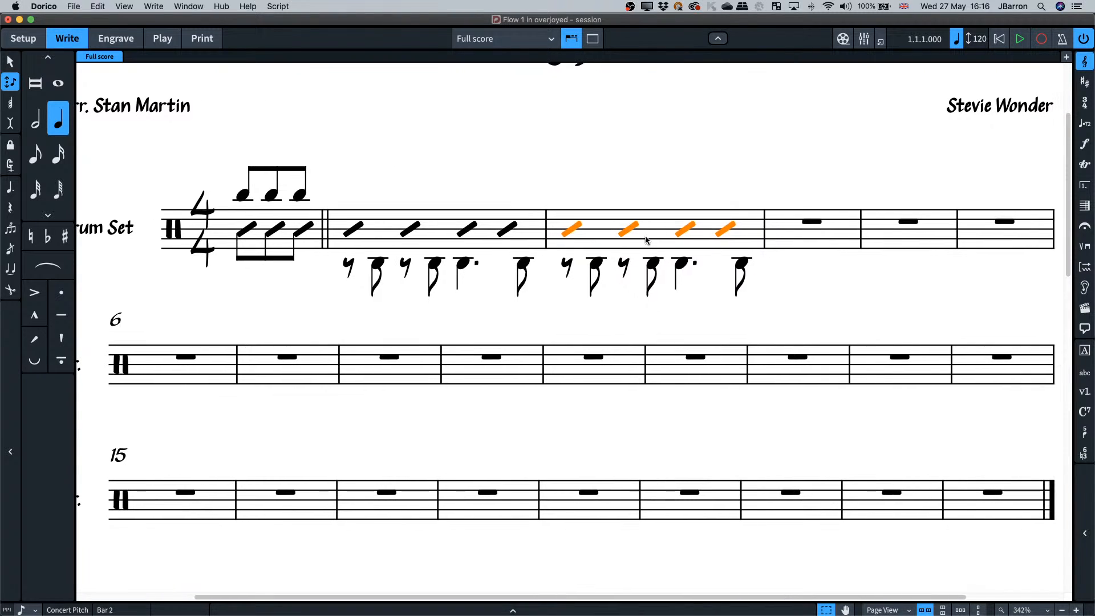
{"action": "left_click", "coordinate": [650, 238]}
{"action": "key", "text": "r"}
{"action": "key", "text": "r"}
{"action": "key", "text": "r"}
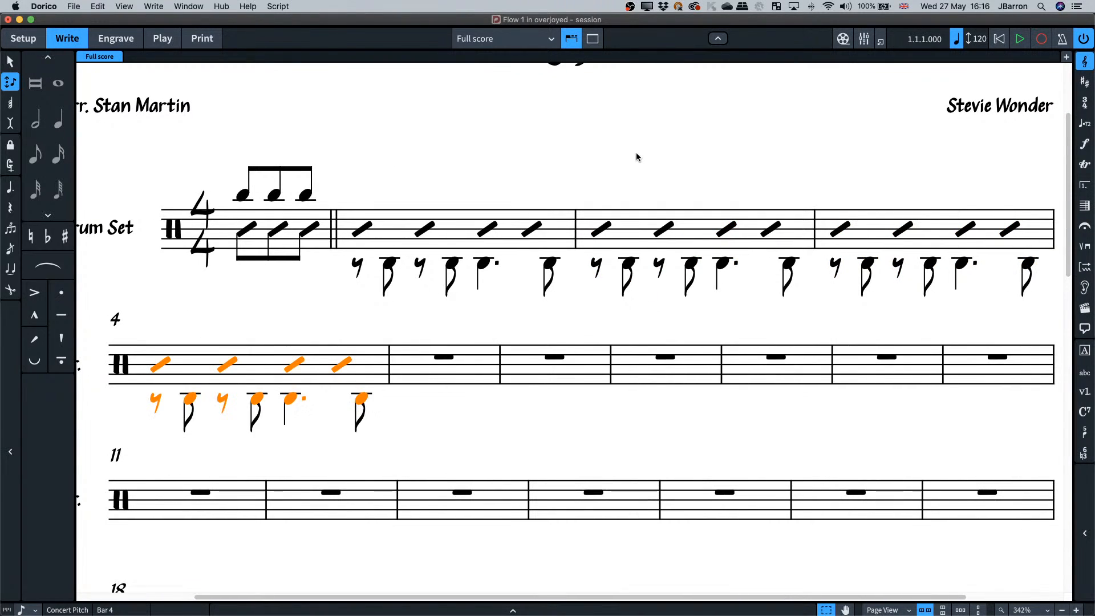
{"action": "key", "text": "r"}
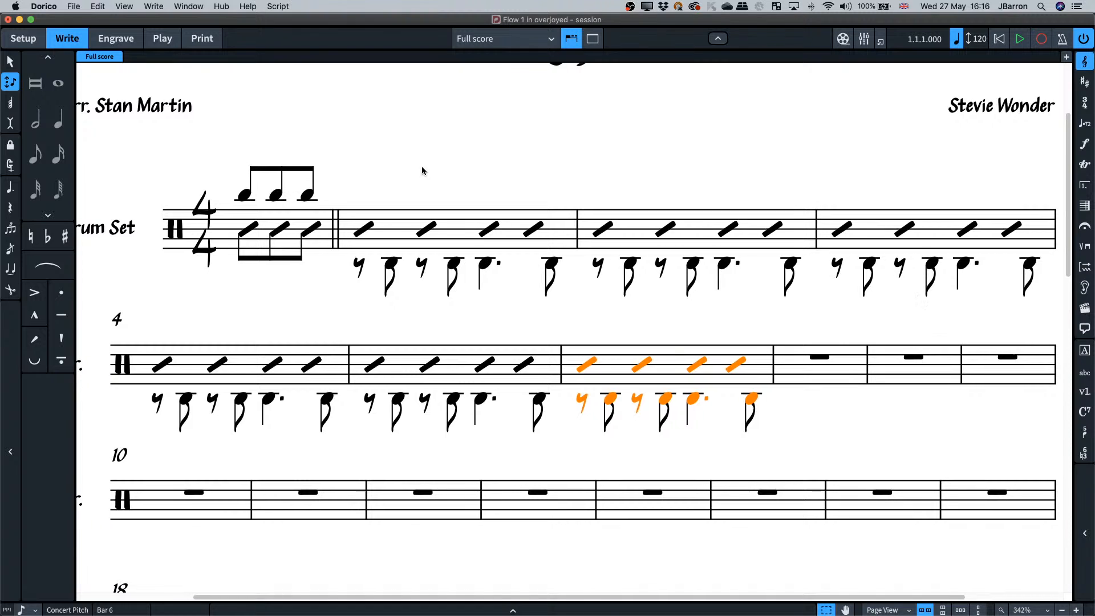
Add a primary bar number change at the pickup bar's first ride cymbal note, numbering that bar 1.
{"action": "scroll", "coordinate": [422, 166], "scroll_direction": "left", "scroll_amount": 2}
{"action": "scroll", "coordinate": [435, 182], "scroll_direction": "down", "scroll_amount": 2}
{"action": "key", "text": "Escape"}
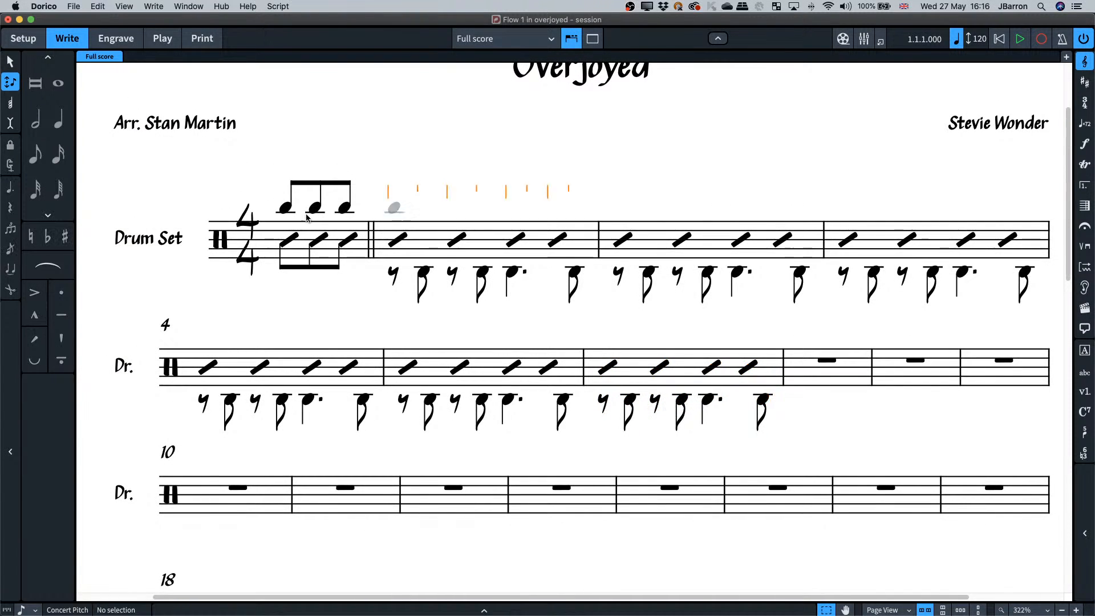
{"action": "left_click", "coordinate": [284, 209]}
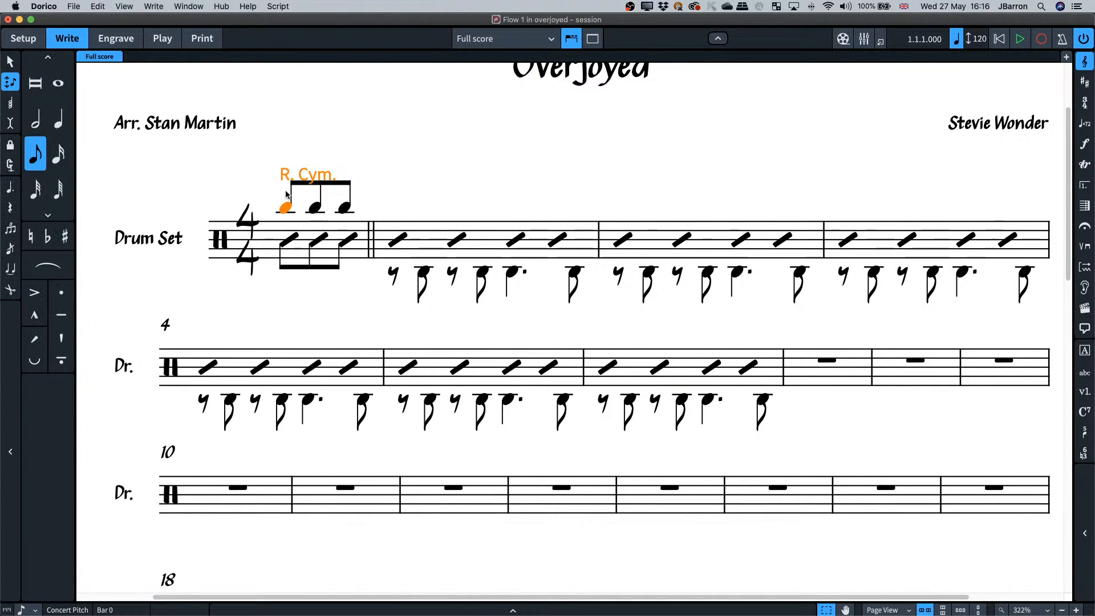
{"action": "right_click", "coordinate": [284, 133]}
{"action": "mouse_move", "coordinate": [344, 207]}
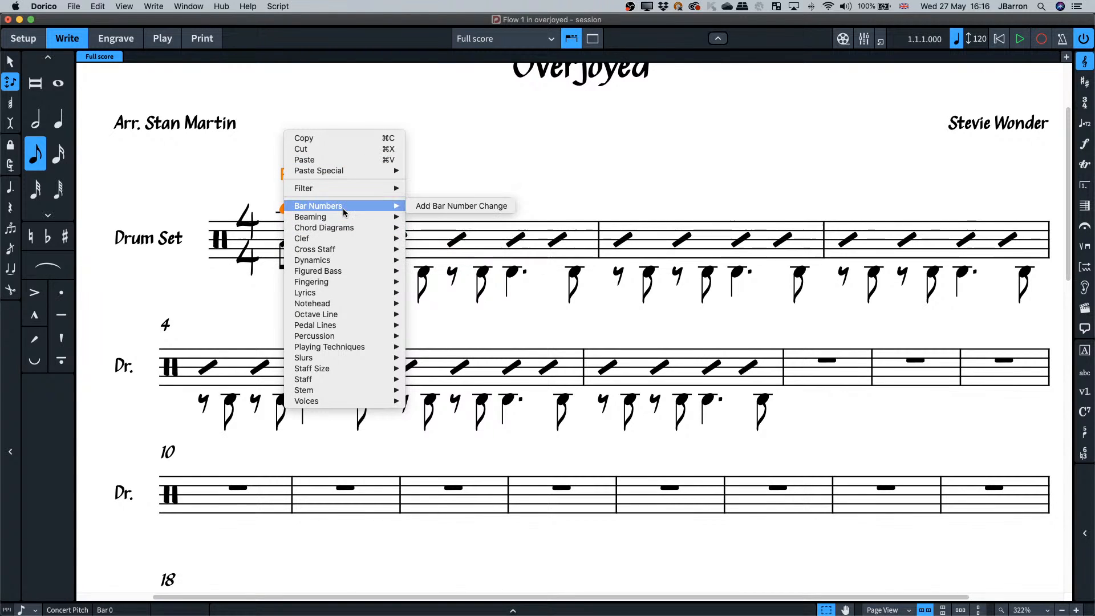
{"action": "left_click", "coordinate": [442, 205]}
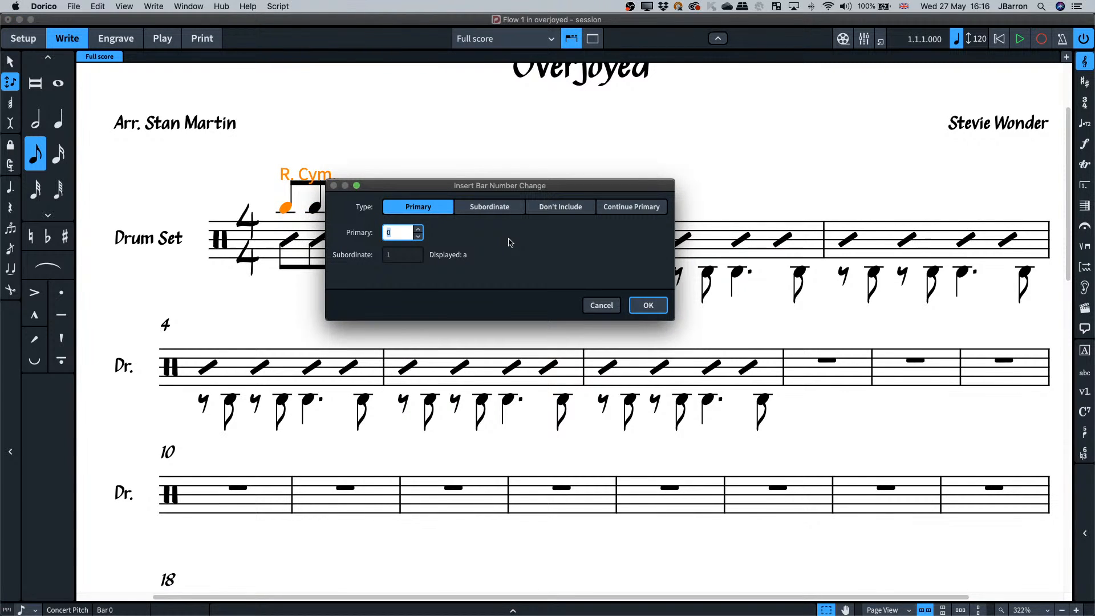
{"action": "key", "text": "Return"}
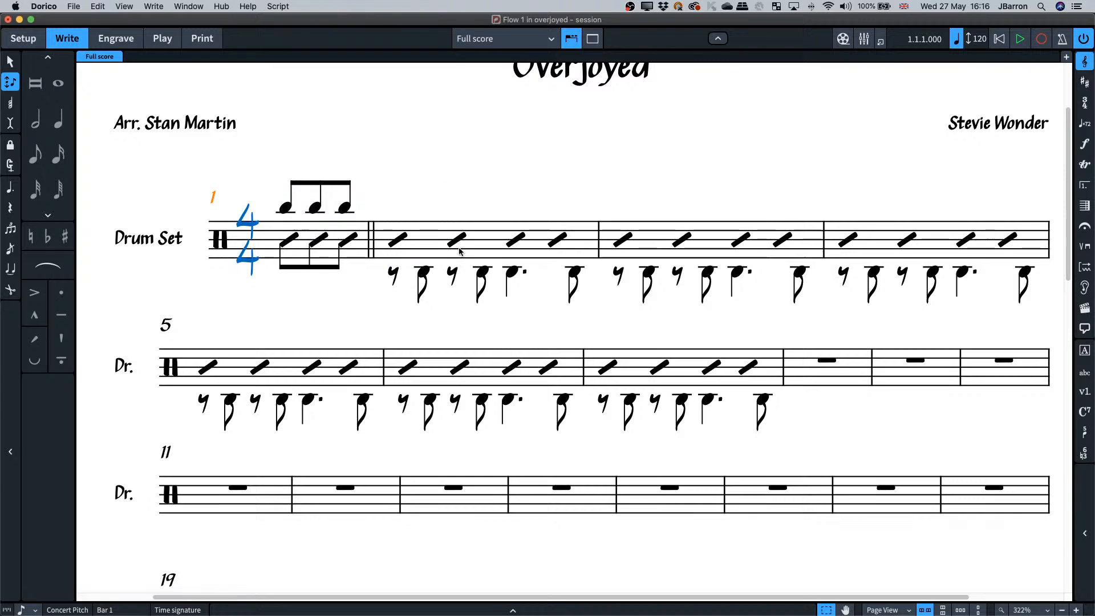
Repeat bar 7's slash and kick pattern into bar 8 and insert a start repeat barline (|:) at bar 10.
{"action": "left_click", "coordinate": [757, 362]}
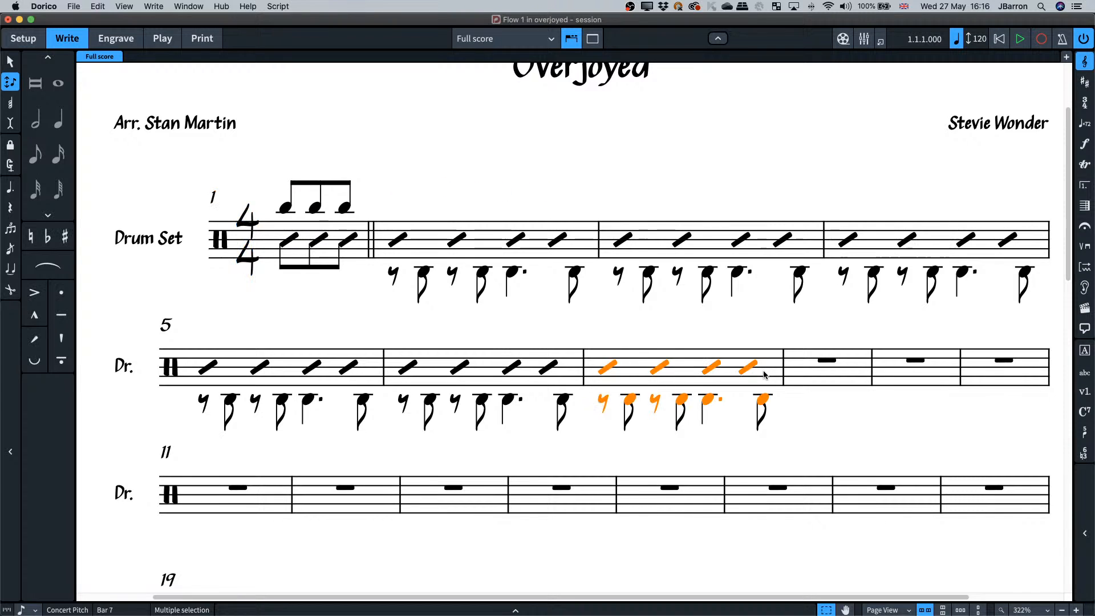
{"action": "key", "text": "r"}
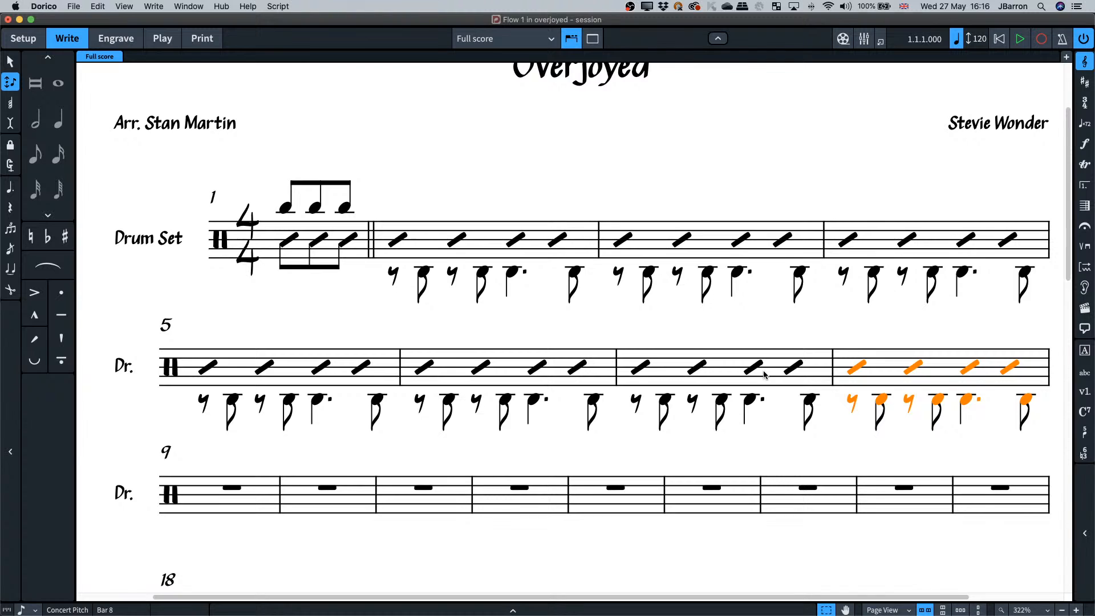
{"action": "double_click", "coordinate": [286, 496]}
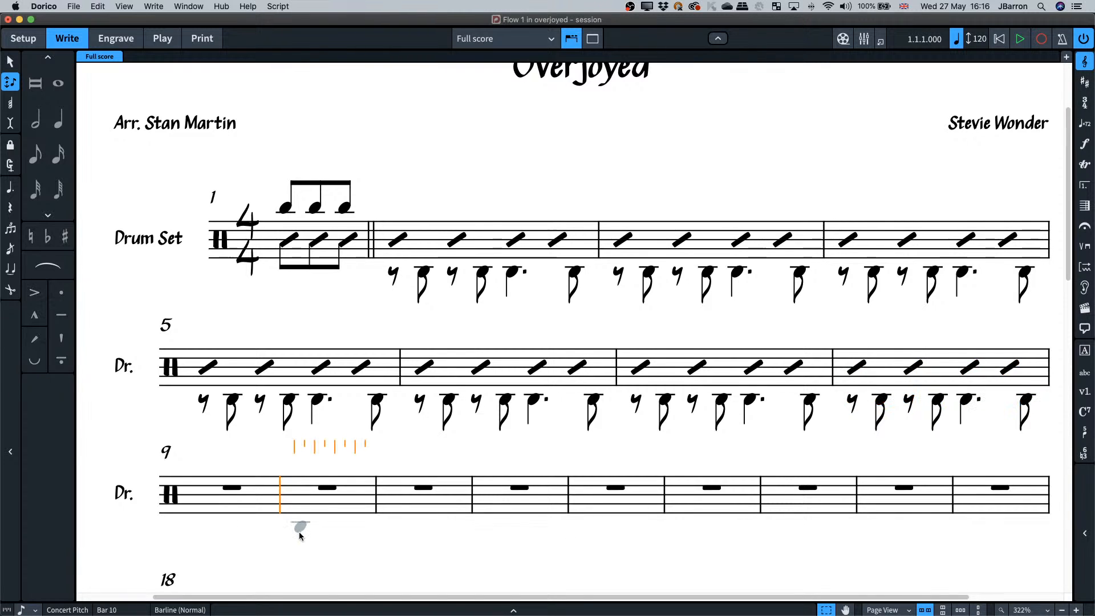
{"action": "key", "text": "shift+b"}
{"action": "type", "text": "|:"}
{"action": "key", "text": "Return"}
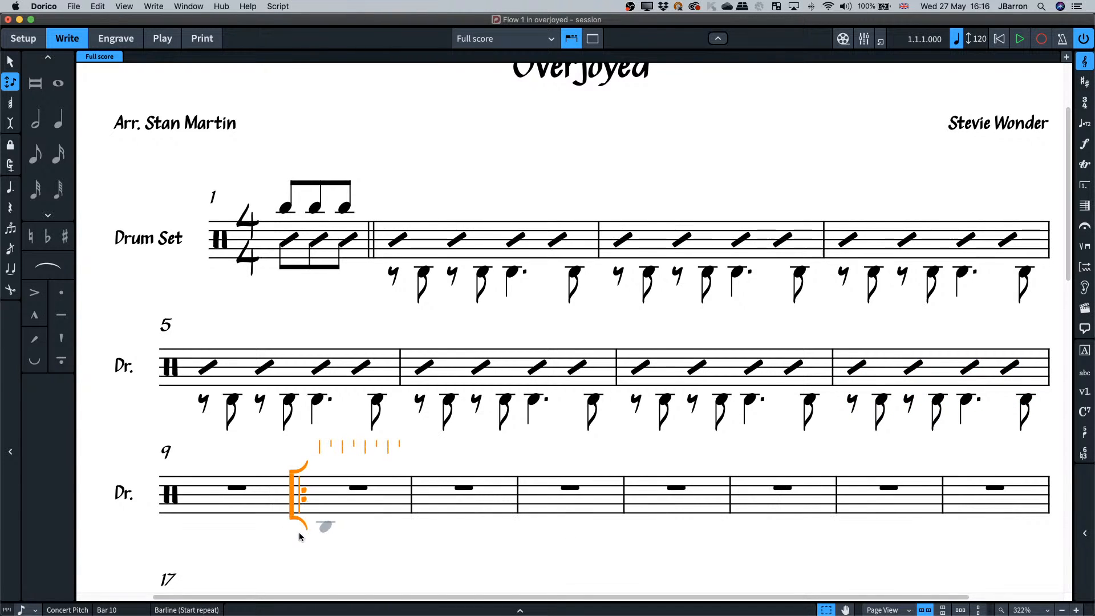
Enter an eighth-note ride cymbal hit on the offbeat of beat 1 in bar 8.
{"action": "key", "text": "Escape"}
{"action": "scroll", "coordinate": [699, 381], "scroll_direction": "right", "scroll_amount": 3}
{"action": "left_click", "coordinate": [823, 368]}
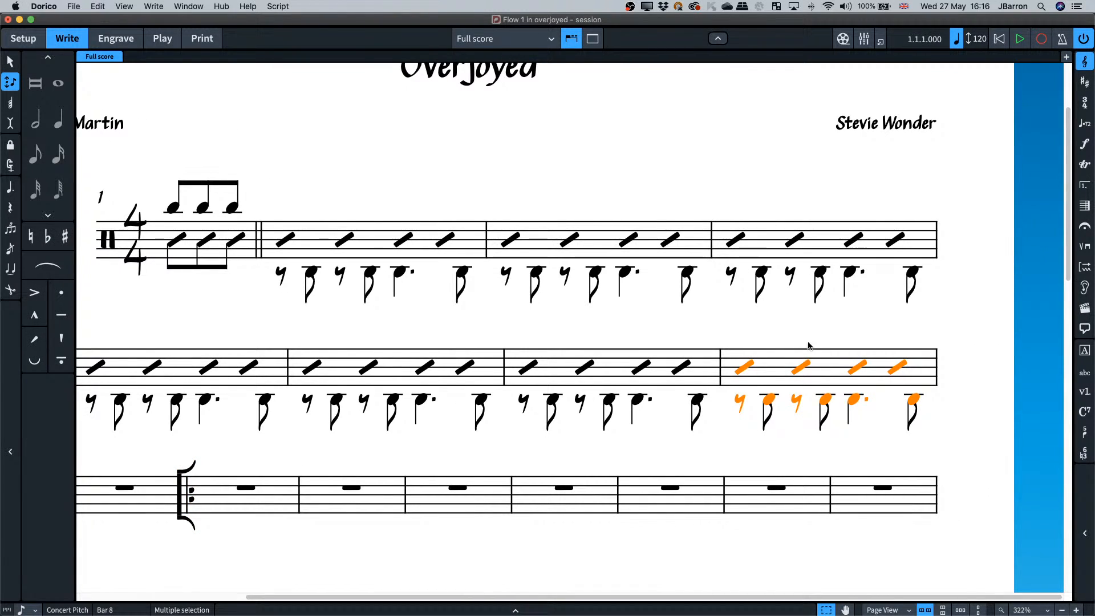
{"action": "double_click", "coordinate": [763, 341]}
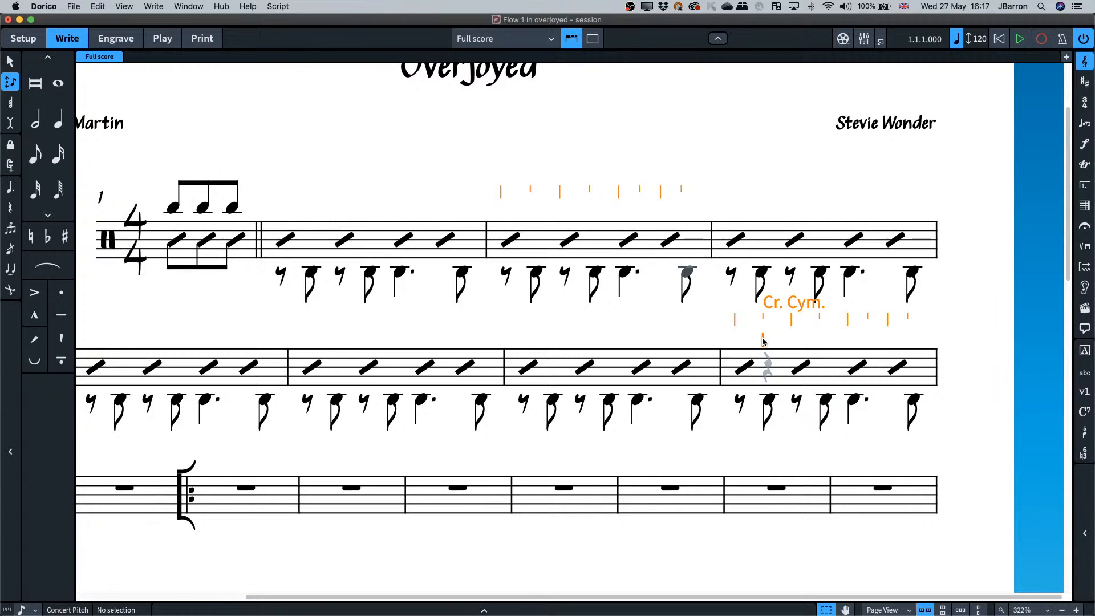
{"action": "key", "text": "Up"}
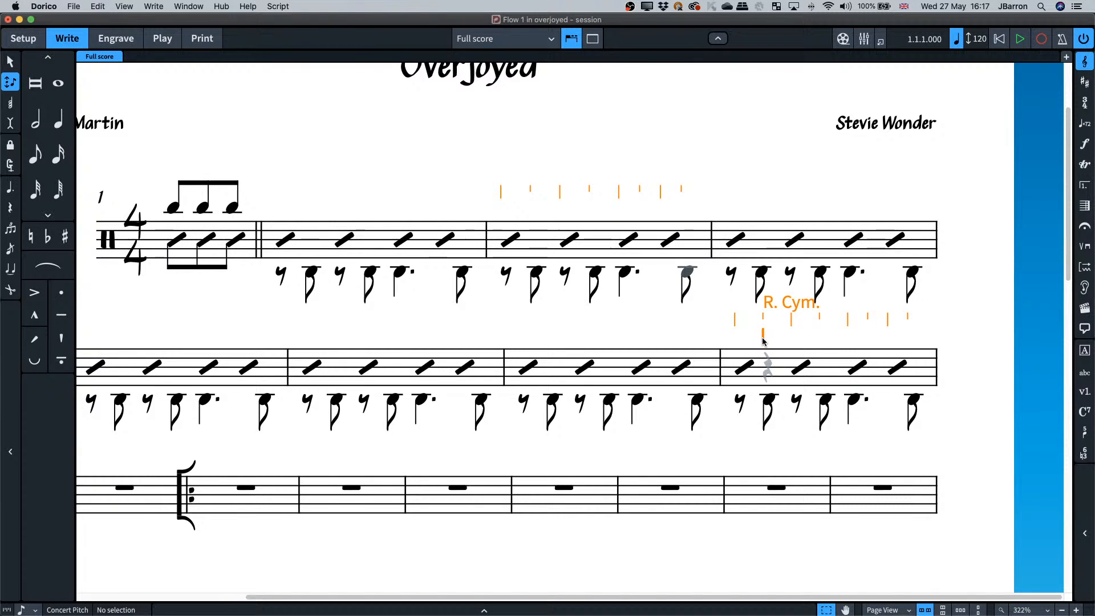
{"action": "key", "text": "y"}
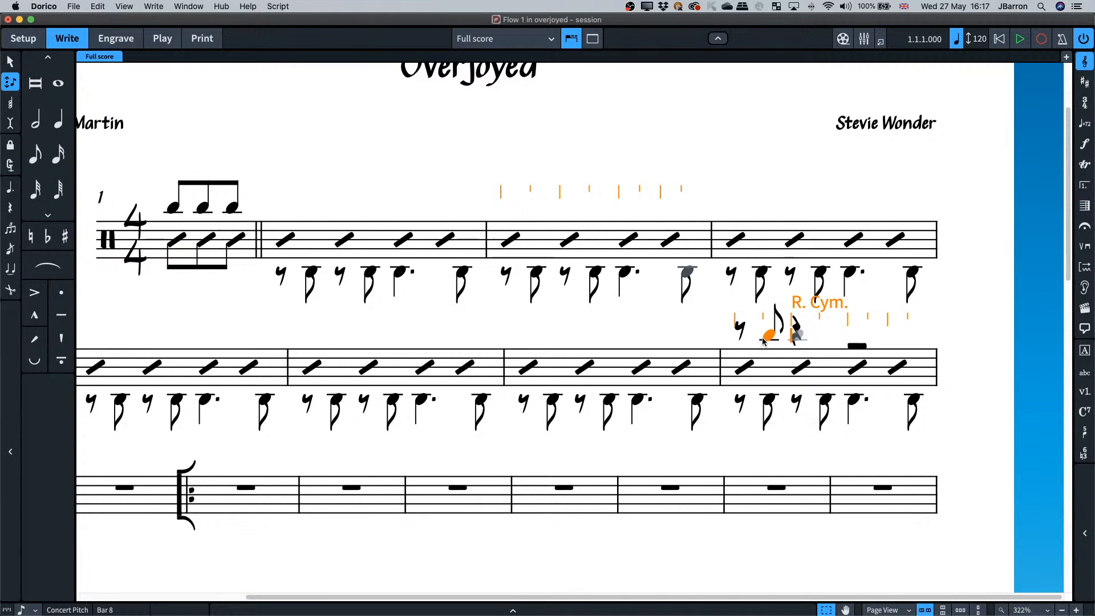
Add a dotted-quarter ride cymbal note on beat 3 of bar 8 and an eighth note on the offbeat of beat 4.
{"action": "key", "text": "Right"}
{"action": "key", "text": "Right"}
{"action": "key", "text": "y"}
{"action": "key", "text": "shift+alt+Right"}
{"action": "key", "text": "shift+alt+Right"}
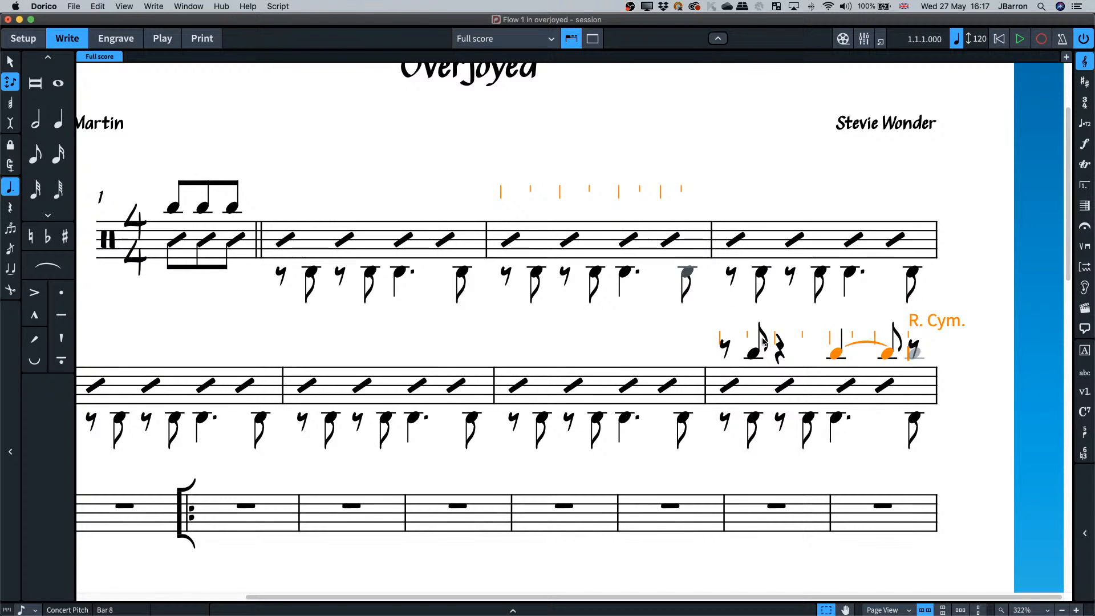
{"action": "key", "text": "y"}
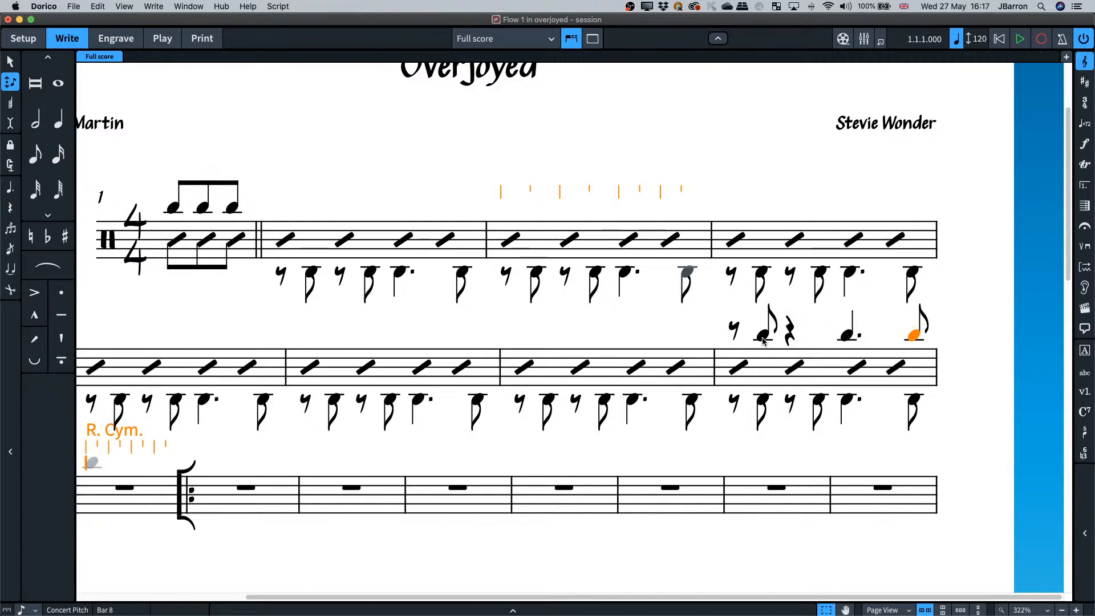
{"action": "key", "text": "Escape"}
{"action": "scroll", "coordinate": [701, 375], "scroll_direction": "down", "scroll_amount": 2}
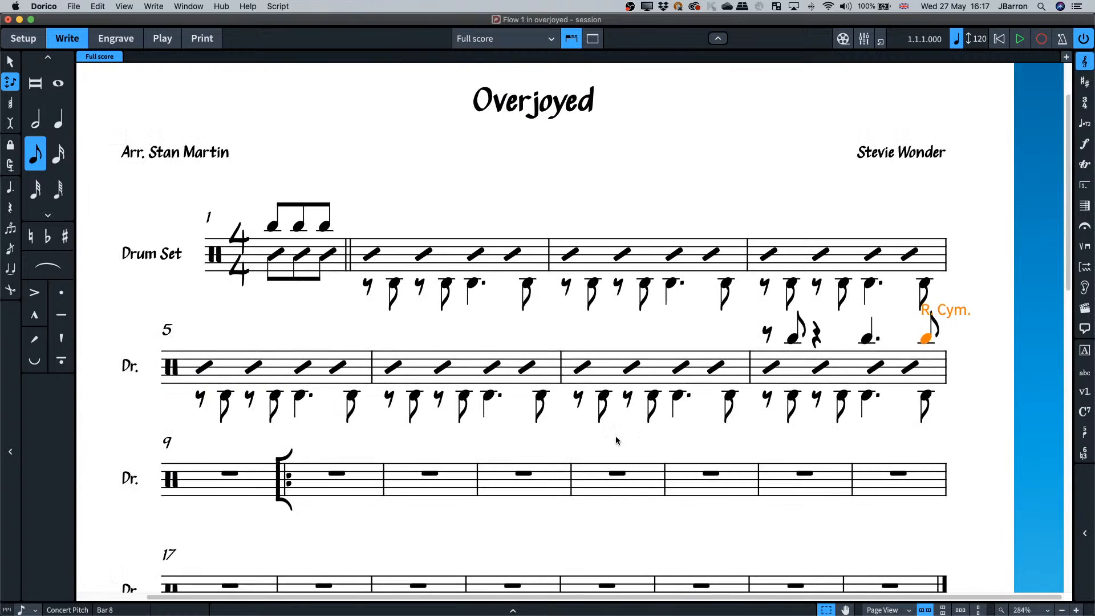
{"action": "left_click", "coordinate": [563, 448]}
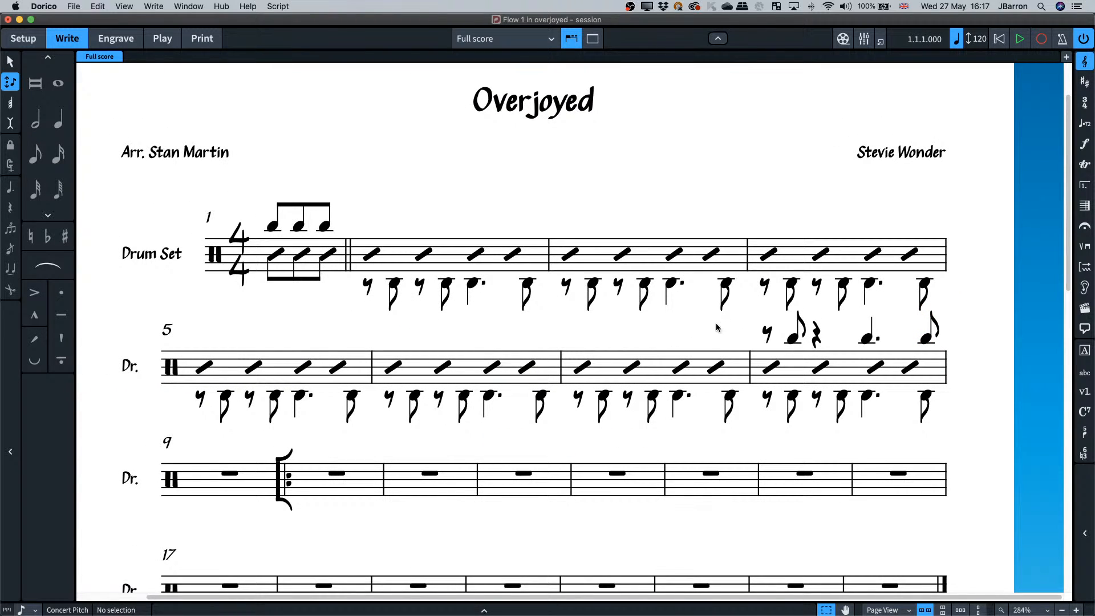
{"action": "scroll", "coordinate": [621, 359], "scroll_direction": "down", "scroll_amount": 1}
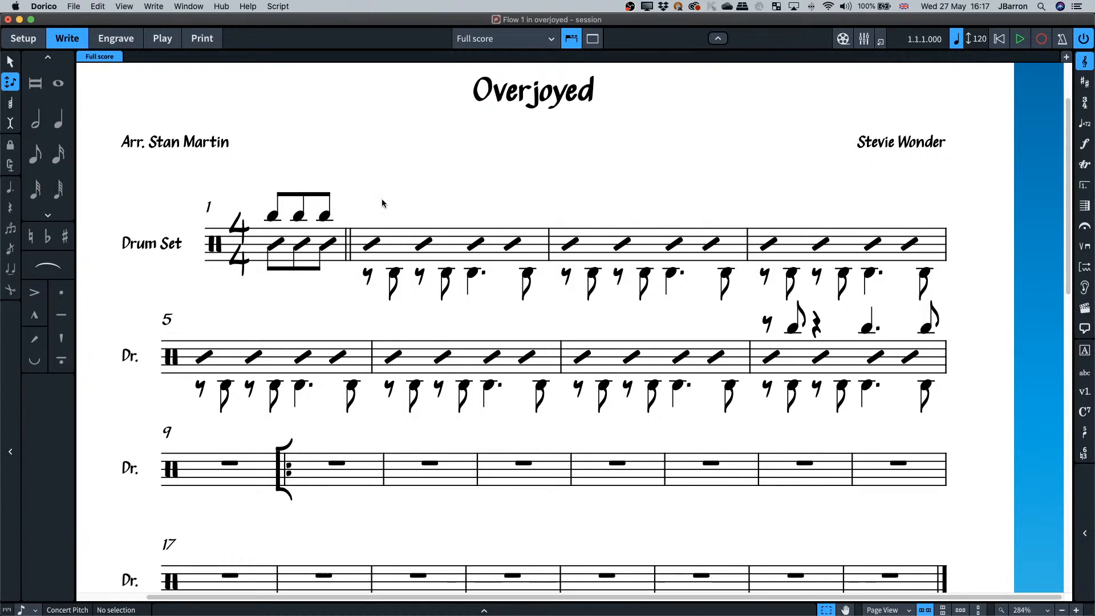
Edit the Drum Set percussion kit so that Slashes (without stems) 2 uses stem-down voice 1, and apply the change.
{"action": "key", "text": "super+1"}
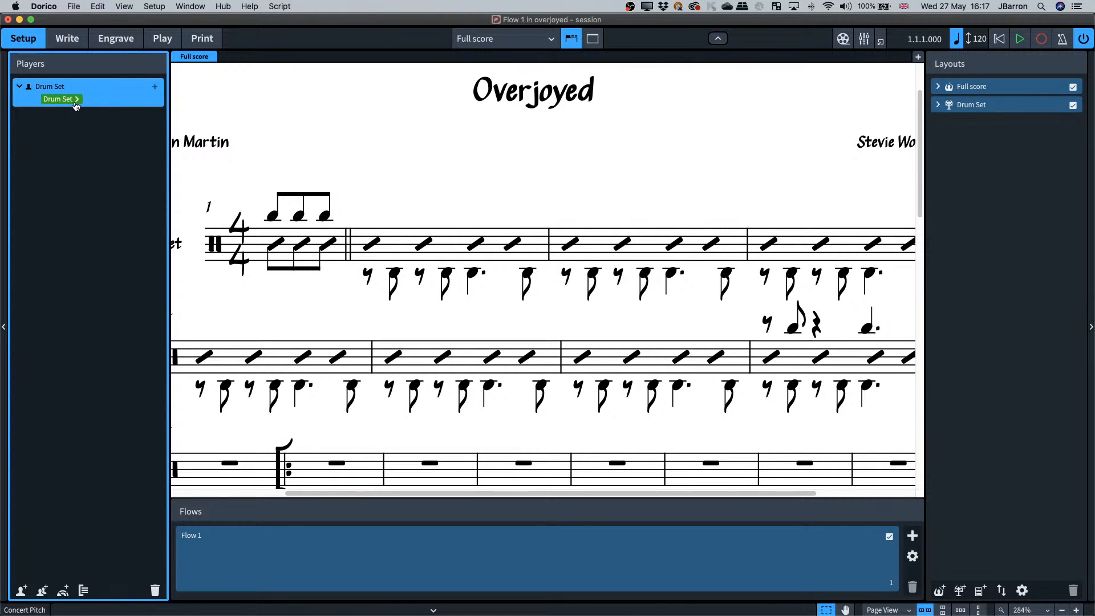
{"action": "right_click", "coordinate": [76, 101]}
{"action": "left_click", "coordinate": [108, 141]}
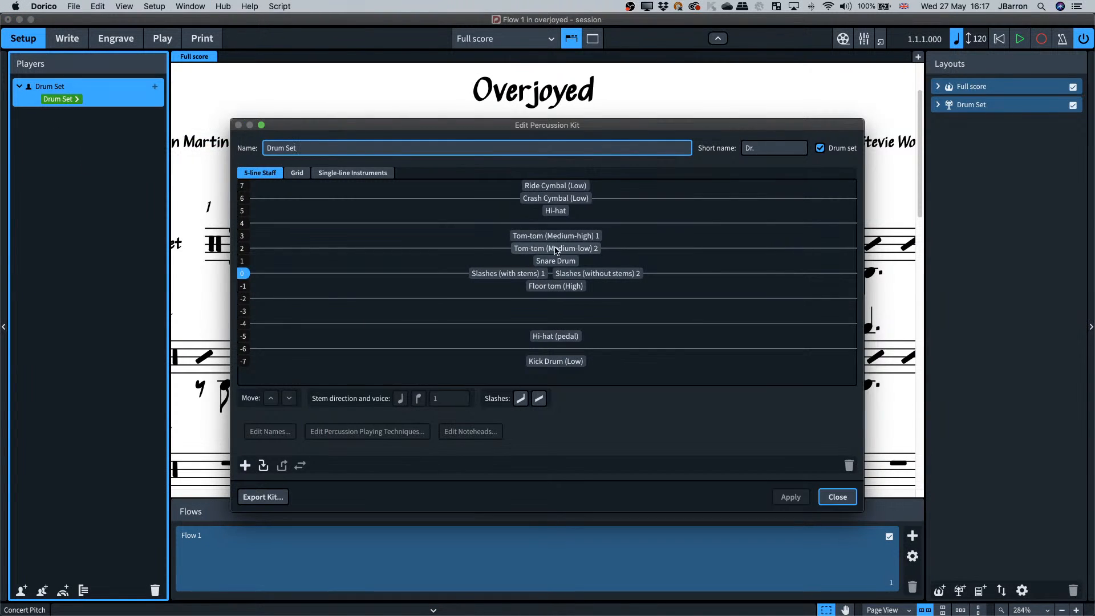
{"action": "left_click", "coordinate": [593, 273]}
{"action": "left_click", "coordinate": [419, 399]}
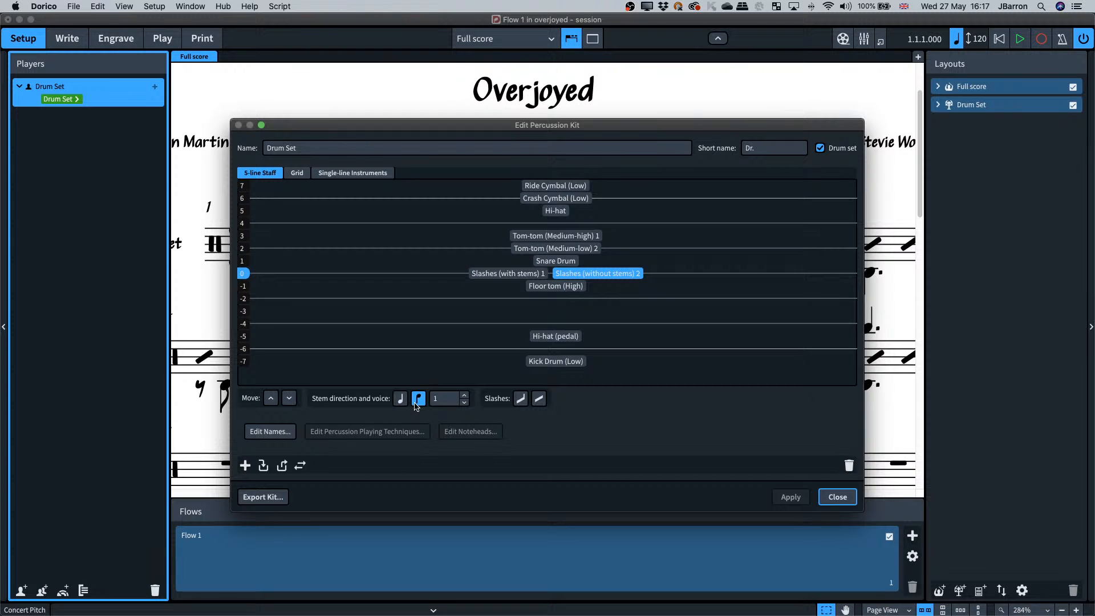
{"action": "left_click", "coordinate": [400, 399]}
{"action": "left_click", "coordinate": [522, 274]}
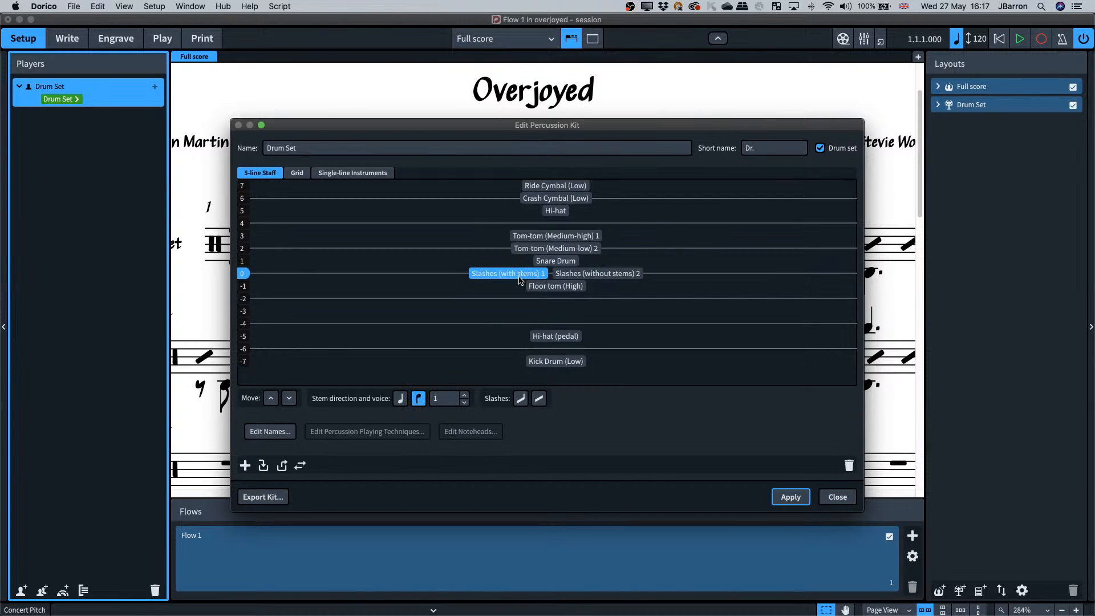
{"action": "left_click", "coordinate": [576, 274]}
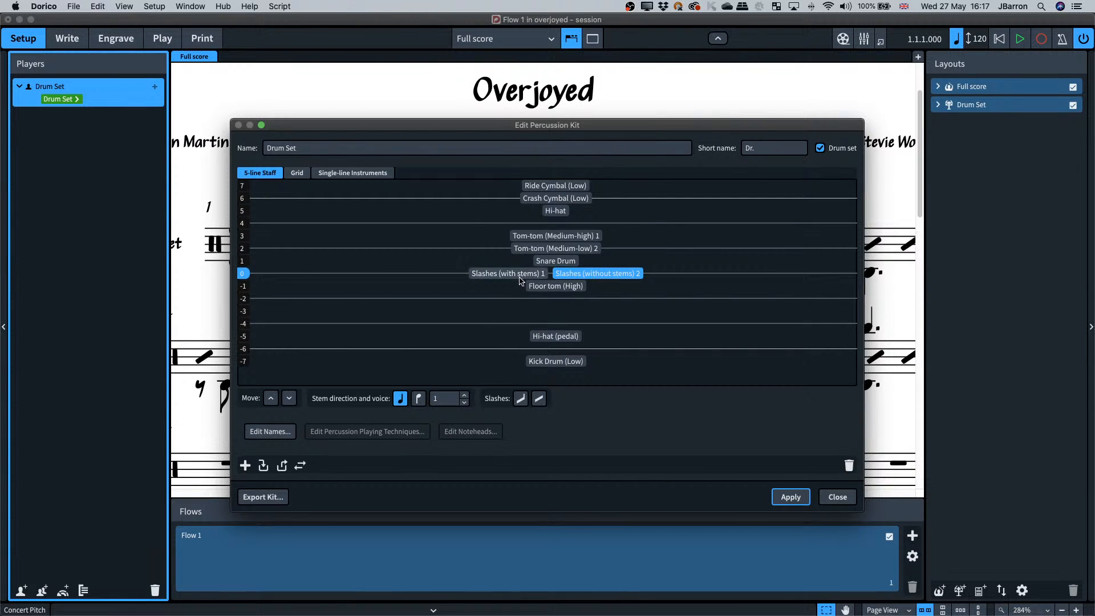
{"action": "left_click", "coordinate": [419, 398]}
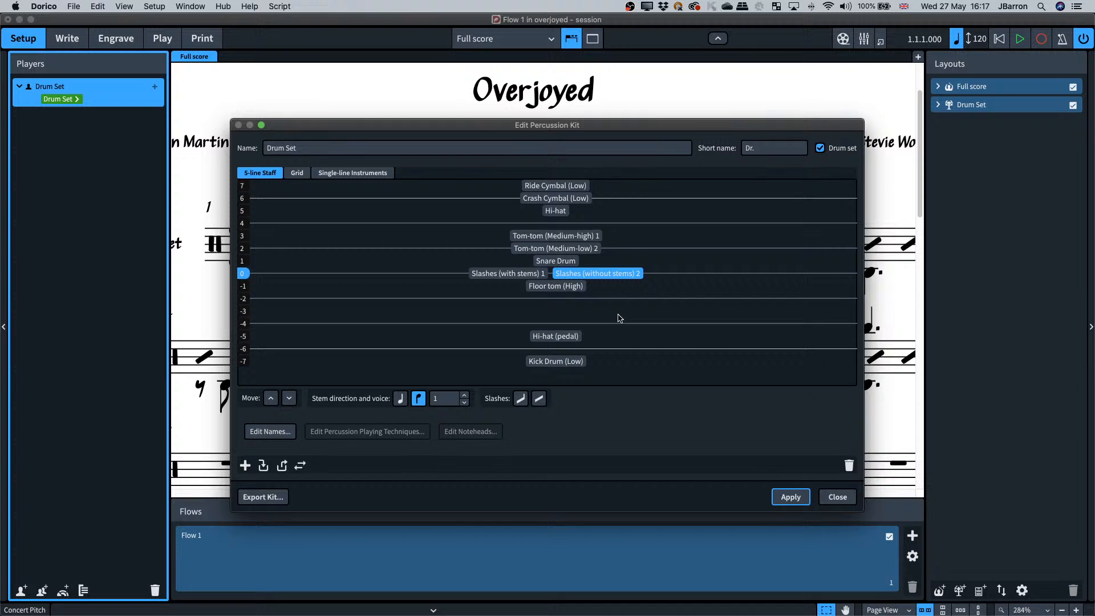
{"action": "left_click", "coordinate": [791, 497]}
{"action": "left_click", "coordinate": [837, 497]}
{"action": "scroll", "coordinate": [615, 237], "scroll_direction": "down", "scroll_amount": 3}
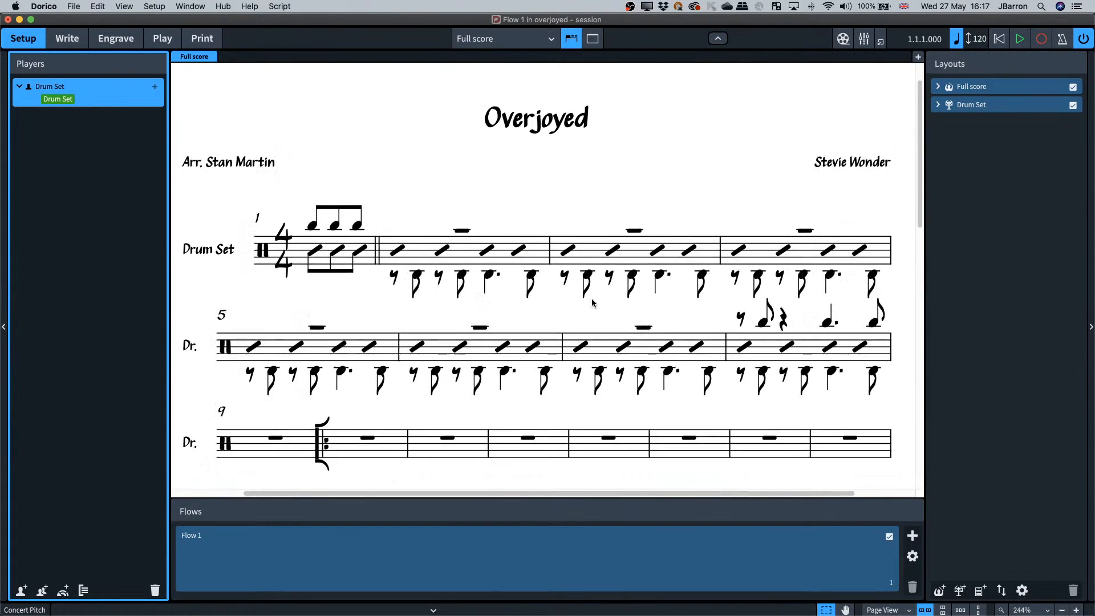
Select the three ride cymbal notes in bar 8 and change their percussion voice to Extra Up-stem Voice.
{"action": "key", "text": "super+2"}
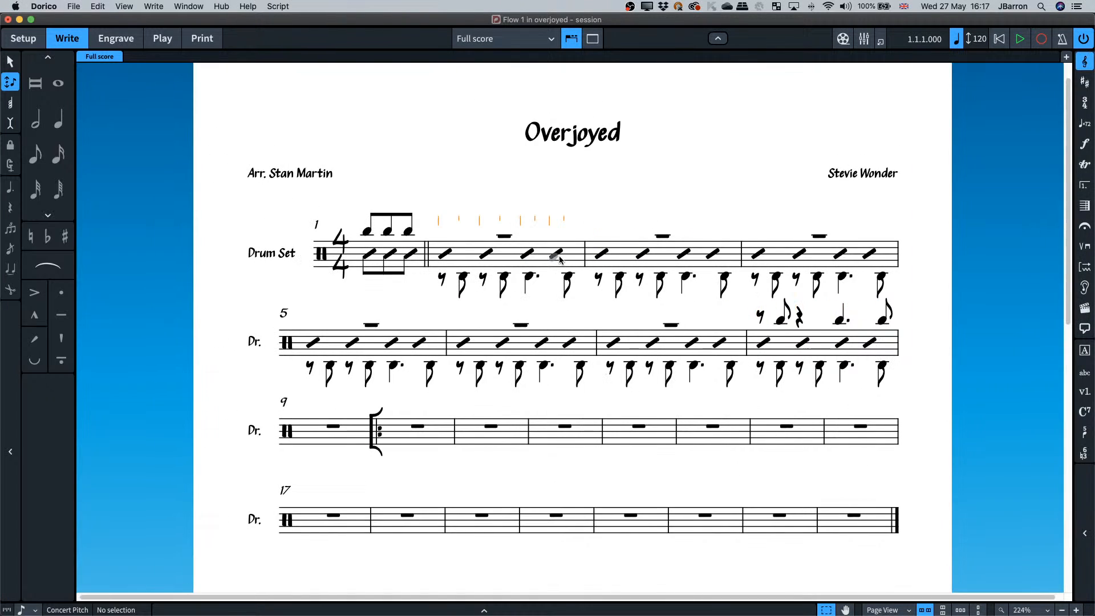
{"action": "scroll", "coordinate": [564, 253], "scroll_direction": "up", "scroll_amount": 4}
{"action": "scroll", "coordinate": [708, 252], "scroll_direction": "right", "scroll_amount": 3}
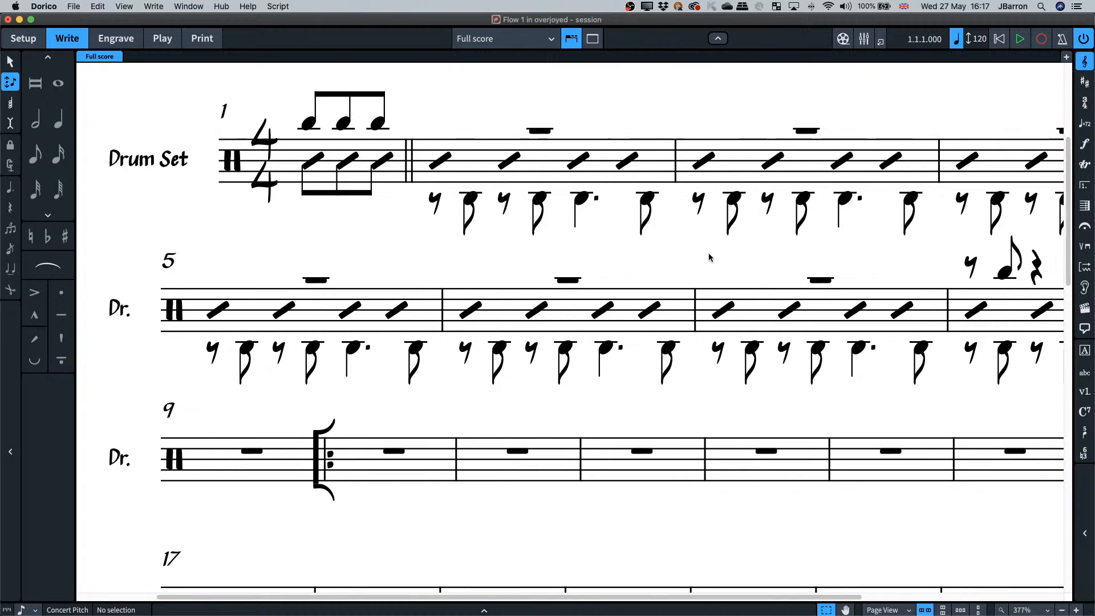
{"action": "scroll", "coordinate": [802, 270], "scroll_direction": "down", "scroll_amount": 2}
{"action": "scroll", "coordinate": [802, 276], "scroll_direction": "up", "scroll_amount": 1}
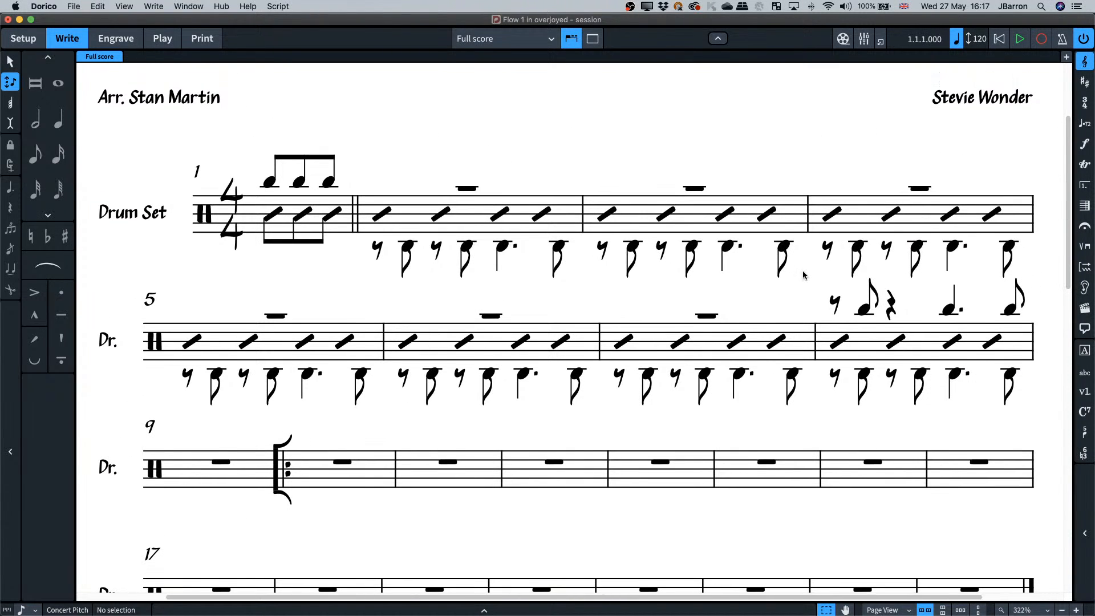
{"action": "left_click", "coordinate": [868, 313]}
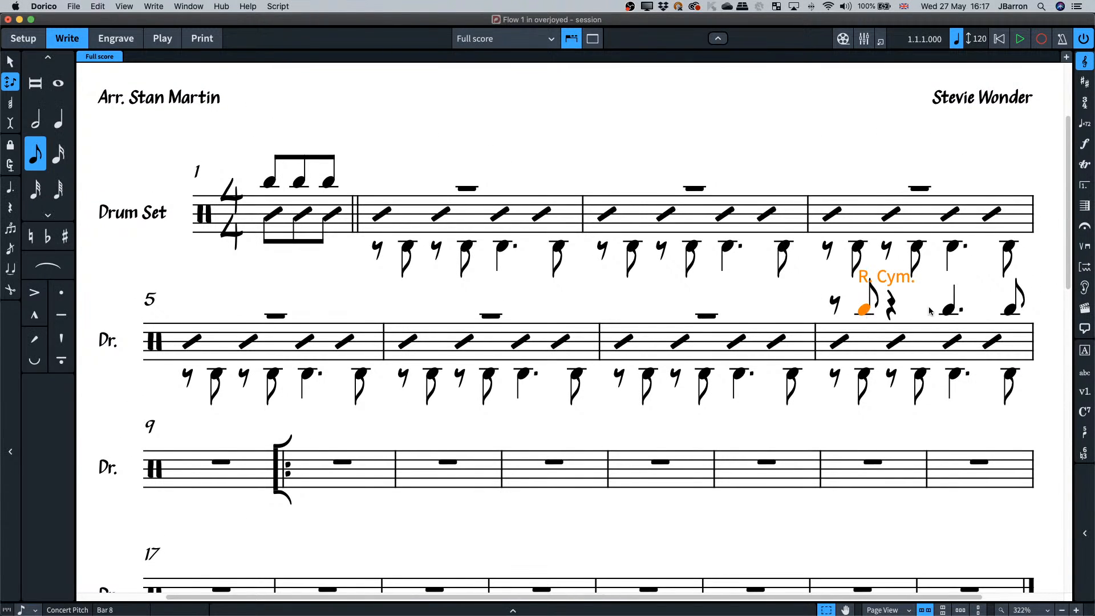
{"action": "left_click", "coordinate": [948, 310], "text": "super"}
{"action": "left_click", "coordinate": [1006, 311], "text": "super"}
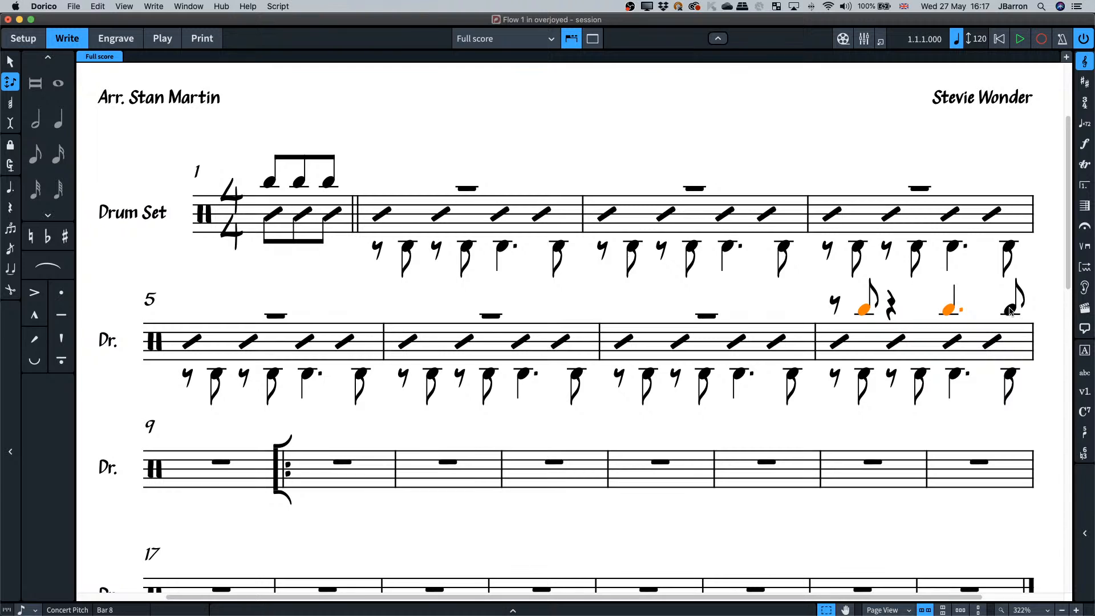
{"action": "left_click", "coordinate": [1010, 311], "text": "super"}
{"action": "right_click", "coordinate": [794, 294]}
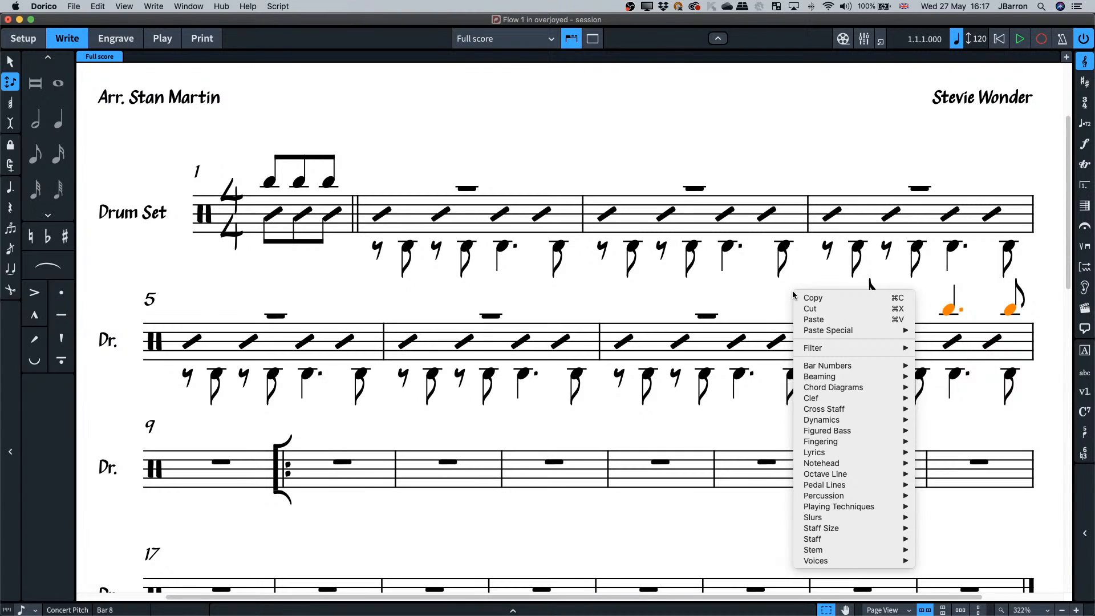
{"action": "mouse_move", "coordinate": [857, 495]}
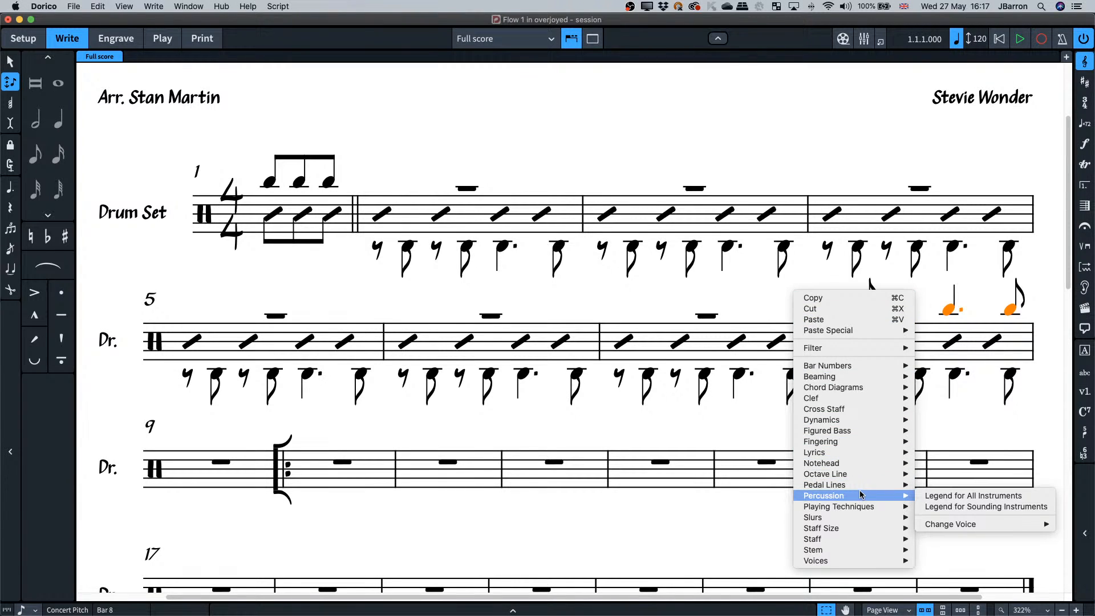
{"action": "mouse_move", "coordinate": [941, 523]}
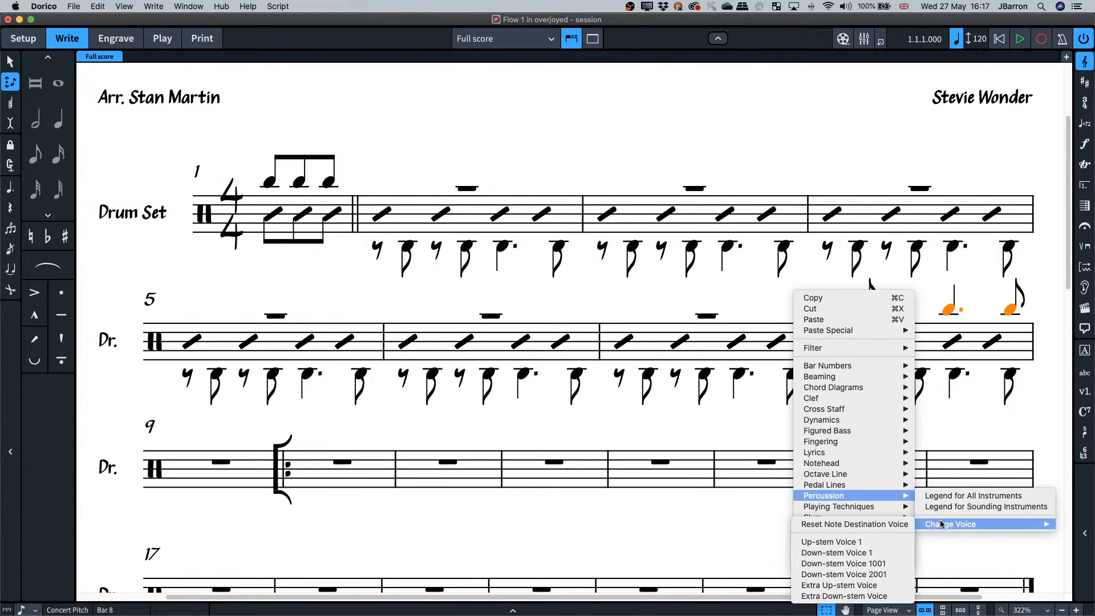
{"action": "left_click", "coordinate": [869, 586]}
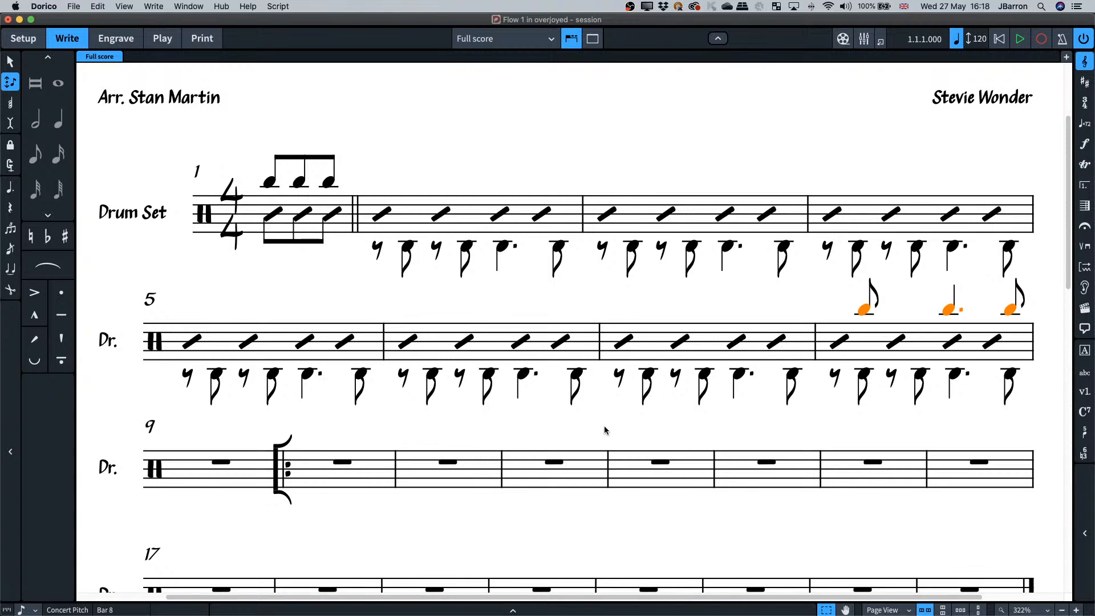
Review the percussion voice-change options for bar 8's ride cymbal notes, then deselect the notes.
{"action": "right_click", "coordinate": [694, 309]}
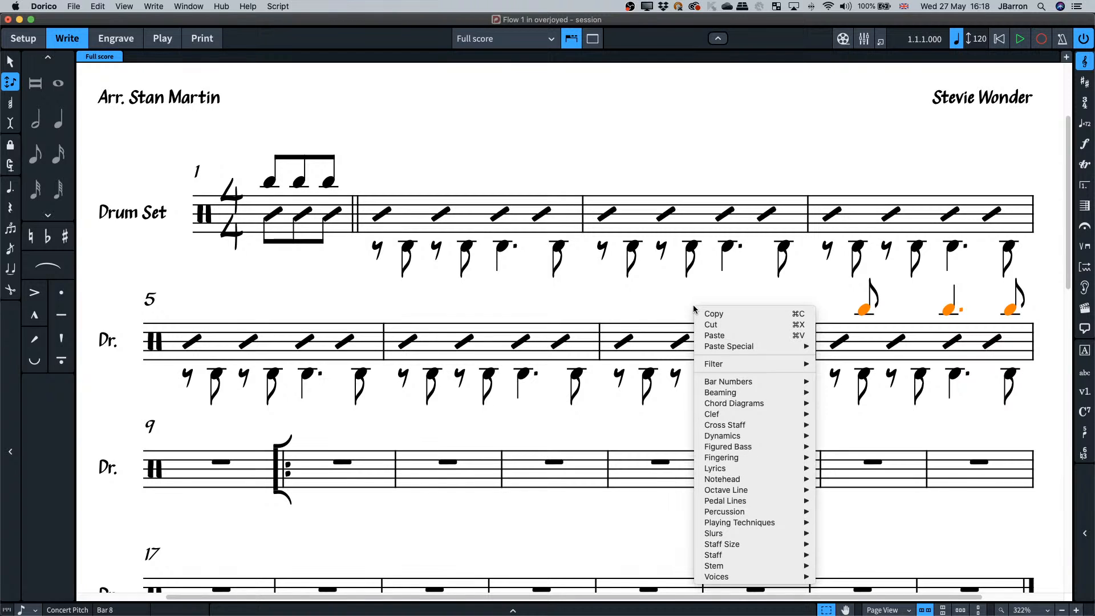
{"action": "mouse_move", "coordinate": [731, 511]}
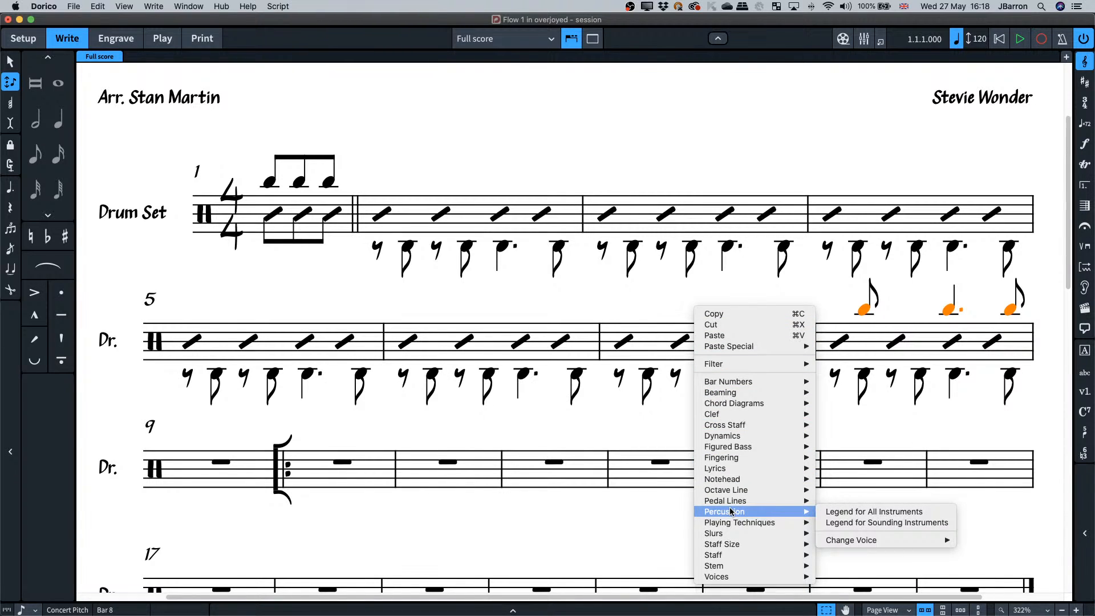
{"action": "mouse_move", "coordinate": [735, 577]}
{"action": "mouse_move", "coordinate": [860, 588]}
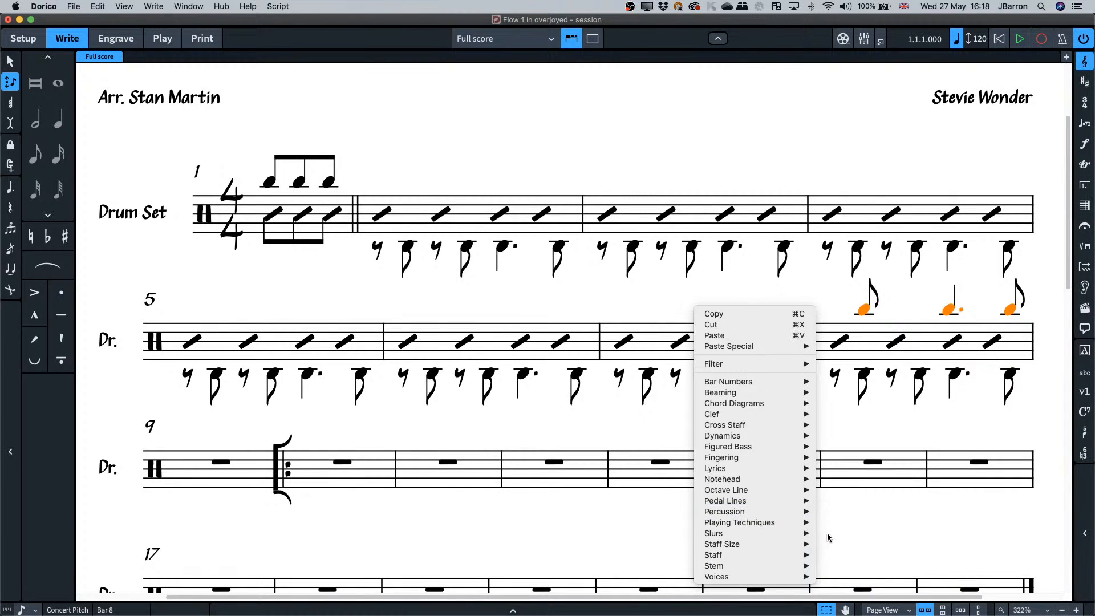
{"action": "mouse_move", "coordinate": [836, 539]}
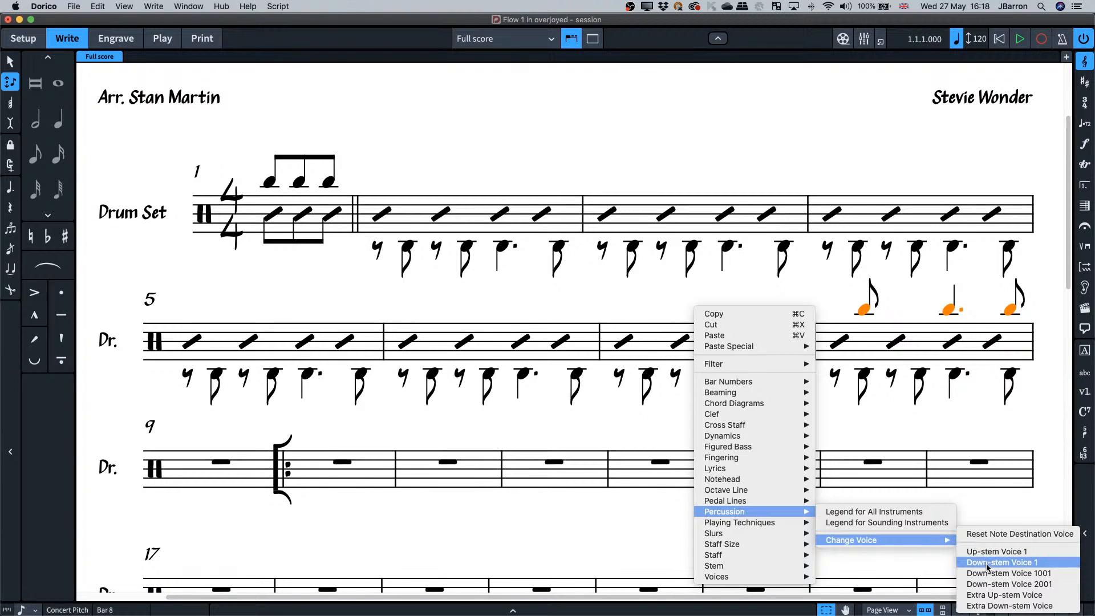
{"action": "left_click", "coordinate": [991, 604]}
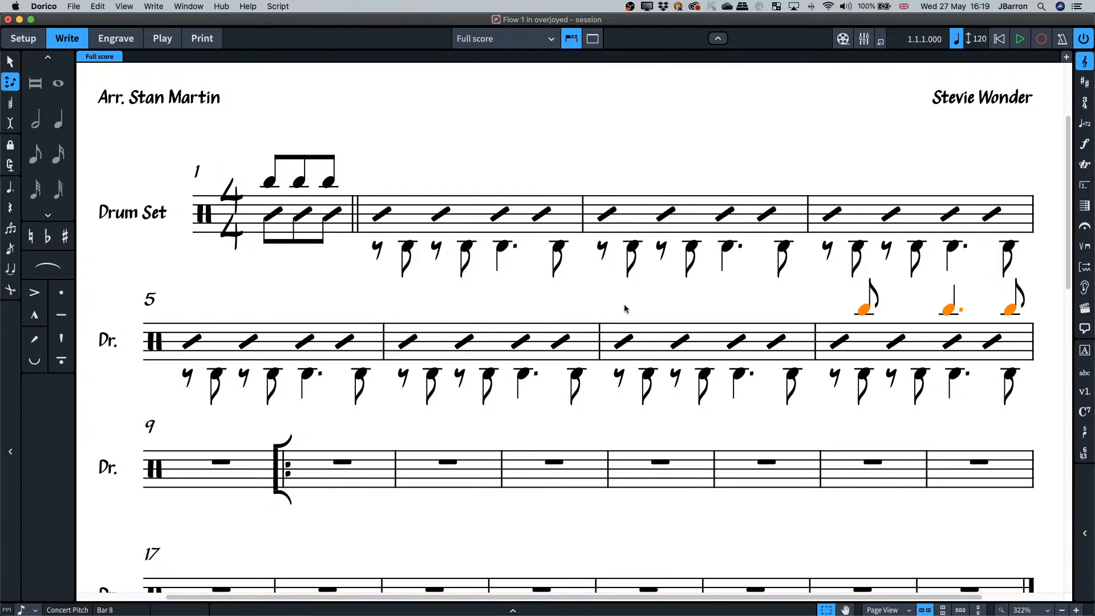
{"action": "key", "text": "Escape"}
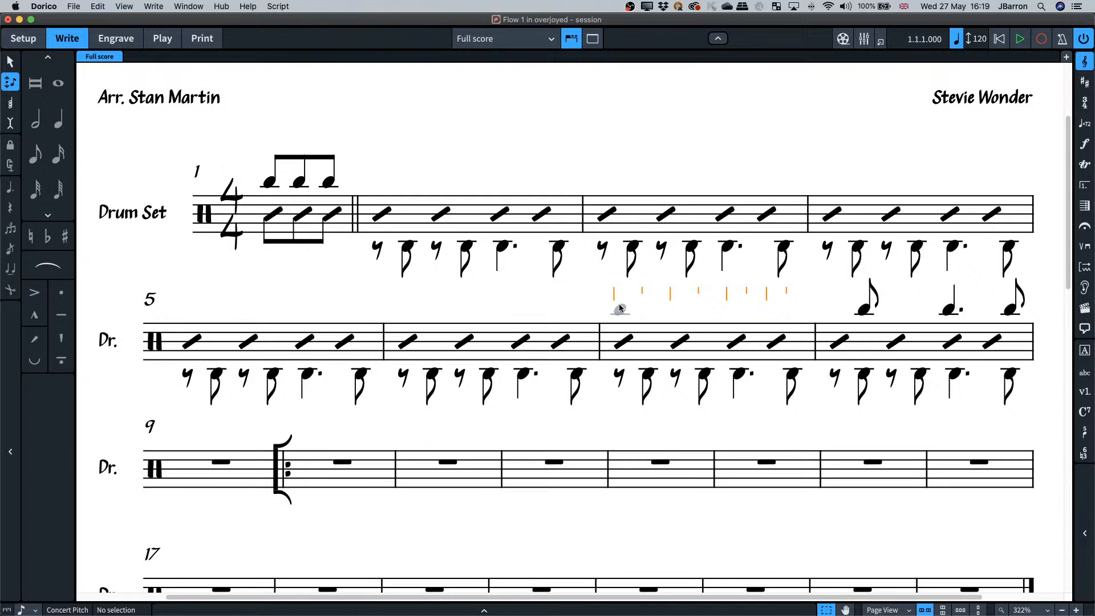
{"action": "key", "text": "Escape"}
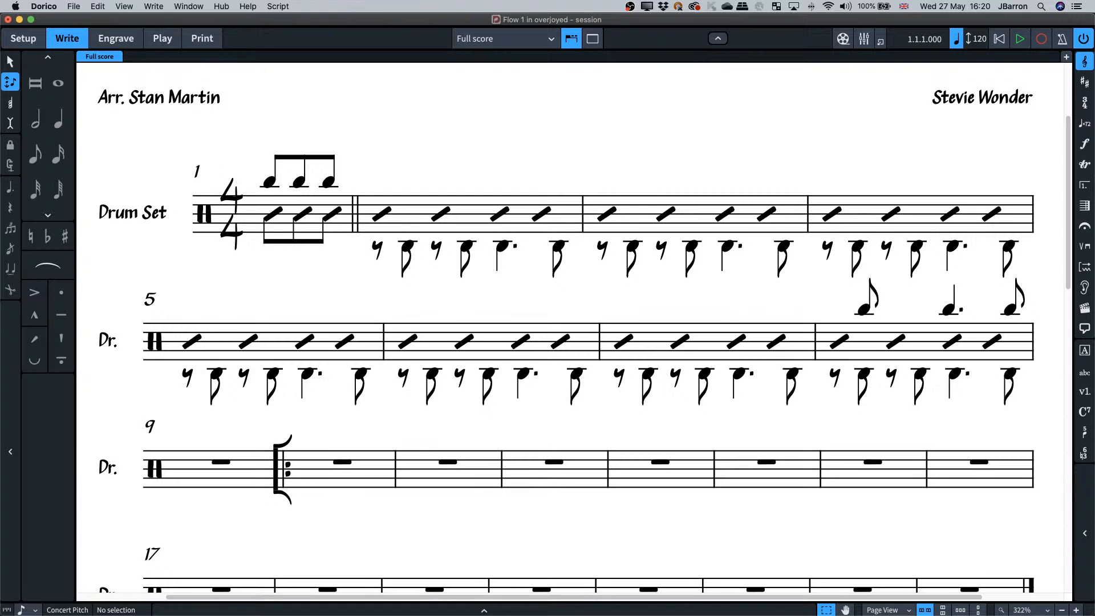
Check the bar number change options for the first ride cymbal note in bar 1, then deselect the note.
{"action": "left_click", "coordinate": [270, 185]}
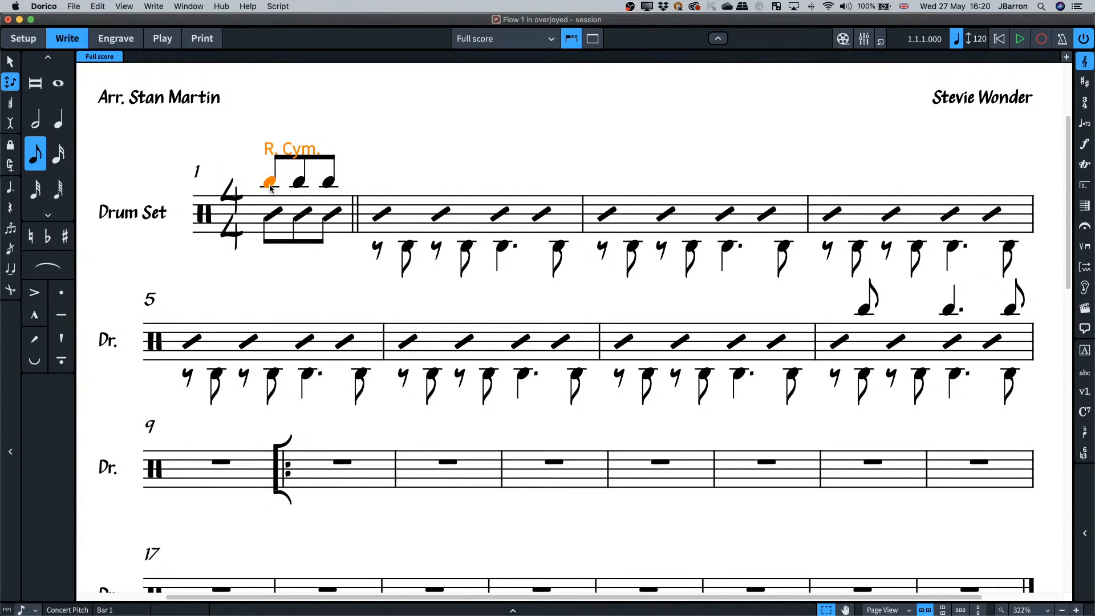
{"action": "right_click", "coordinate": [261, 114]}
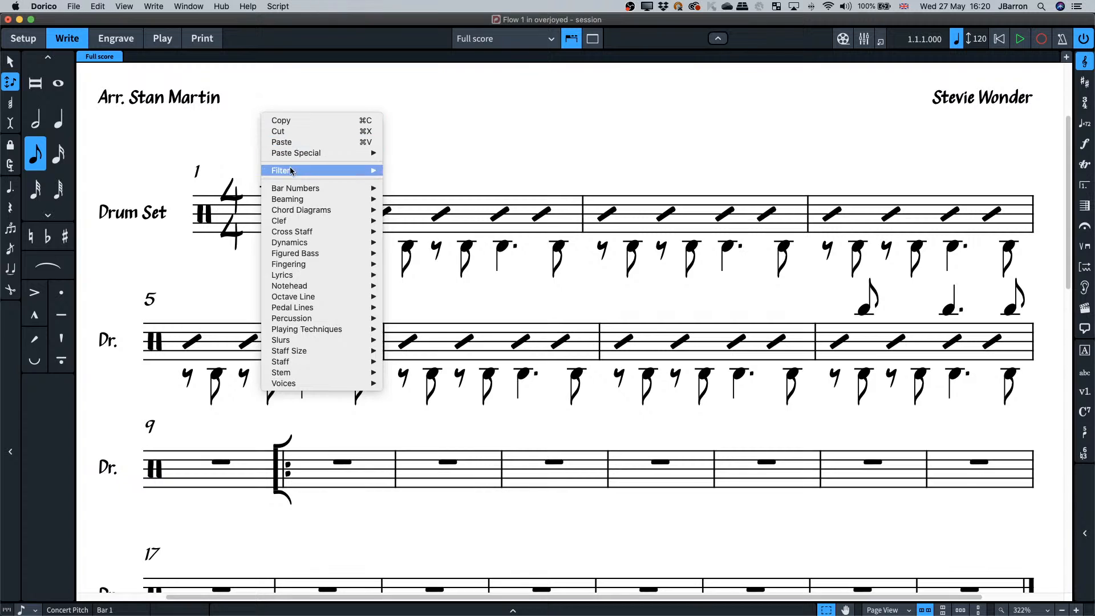
{"action": "mouse_move", "coordinate": [304, 187]}
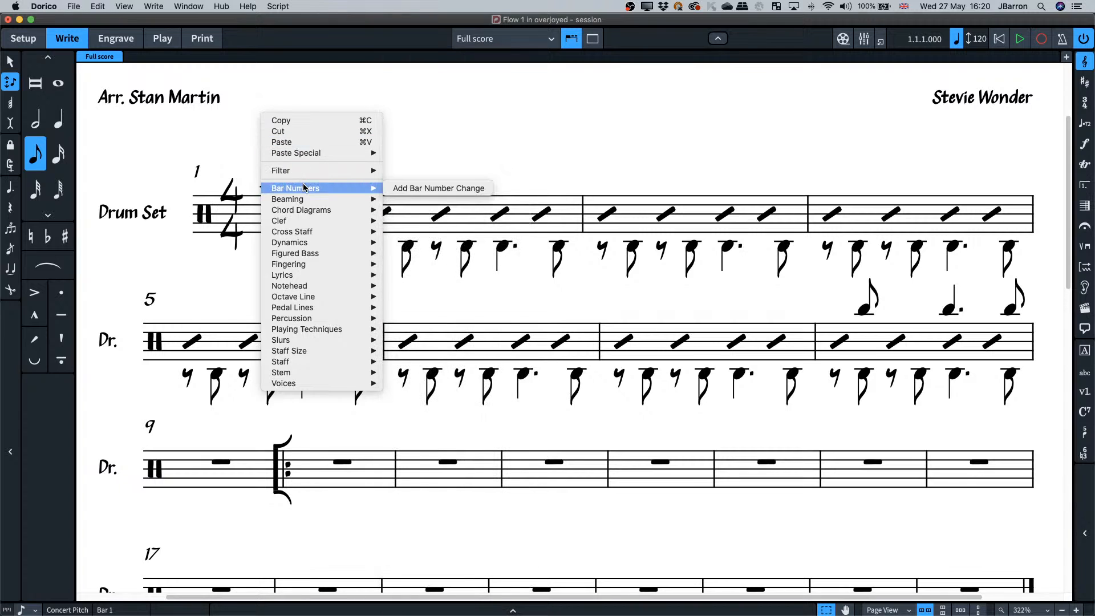
{"action": "left_click", "coordinate": [199, 135]}
{"action": "left_click", "coordinate": [96, 6]}
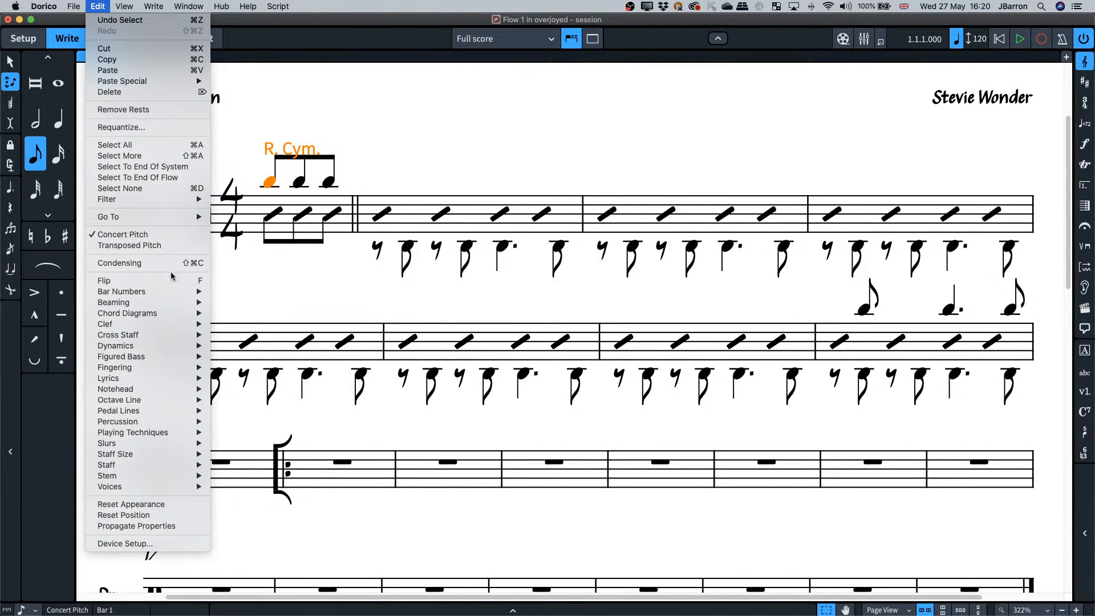
{"action": "mouse_move", "coordinate": [169, 297]}
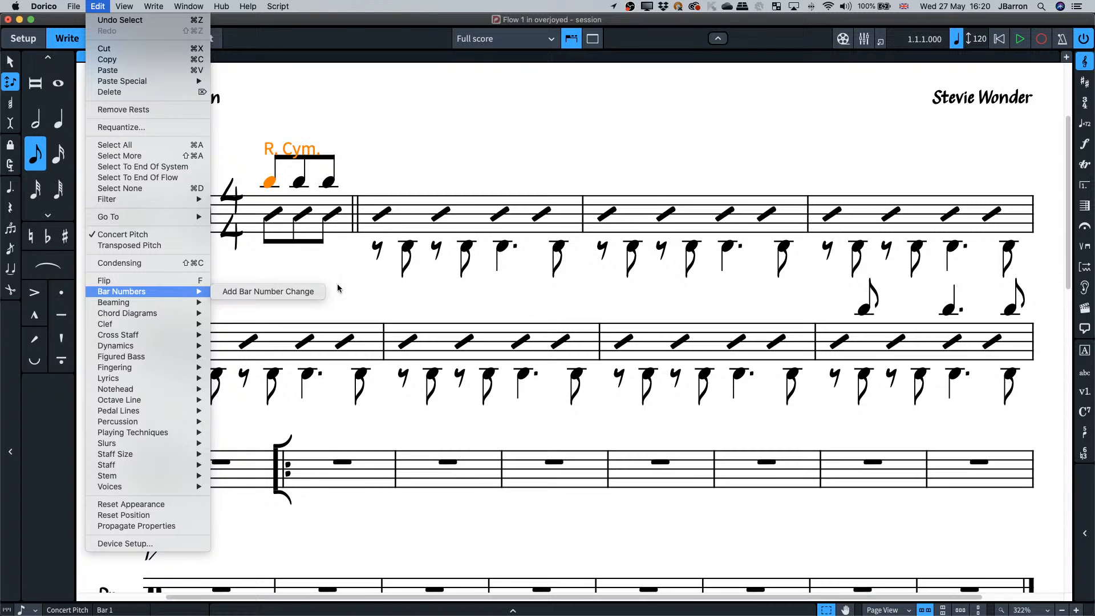
{"action": "left_click", "coordinate": [370, 290]}
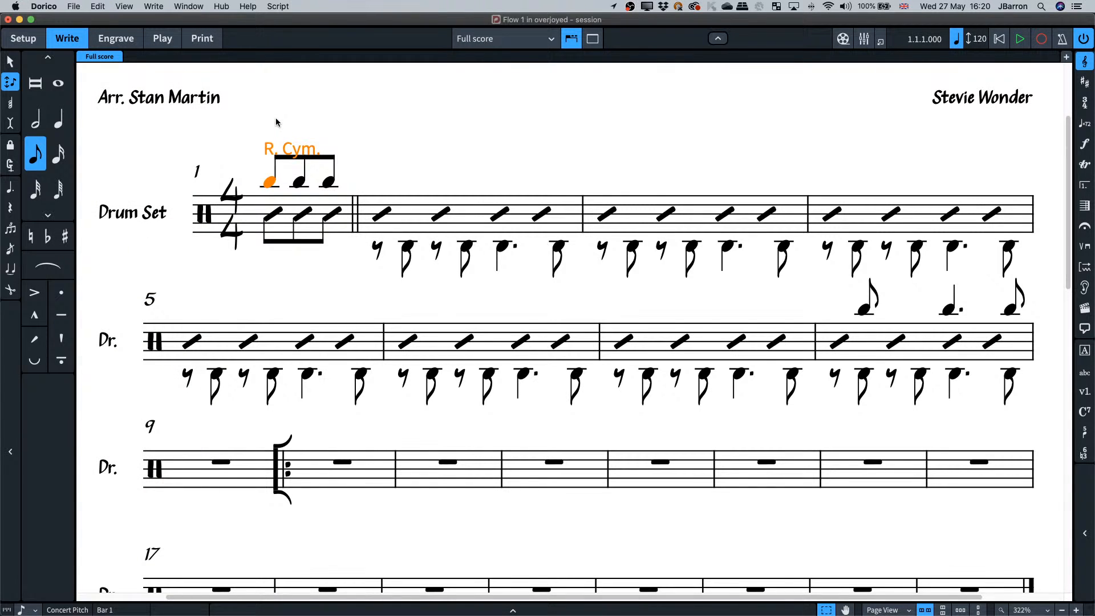
{"action": "right_click", "coordinate": [276, 122]}
{"action": "mouse_move", "coordinate": [311, 193]}
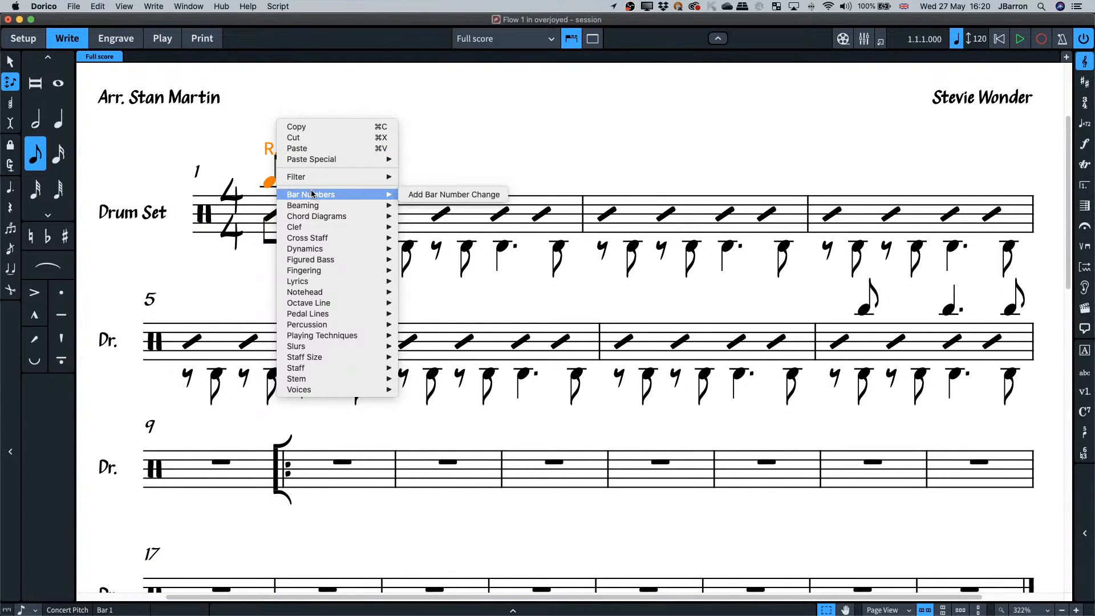
{"action": "left_click", "coordinate": [454, 156]}
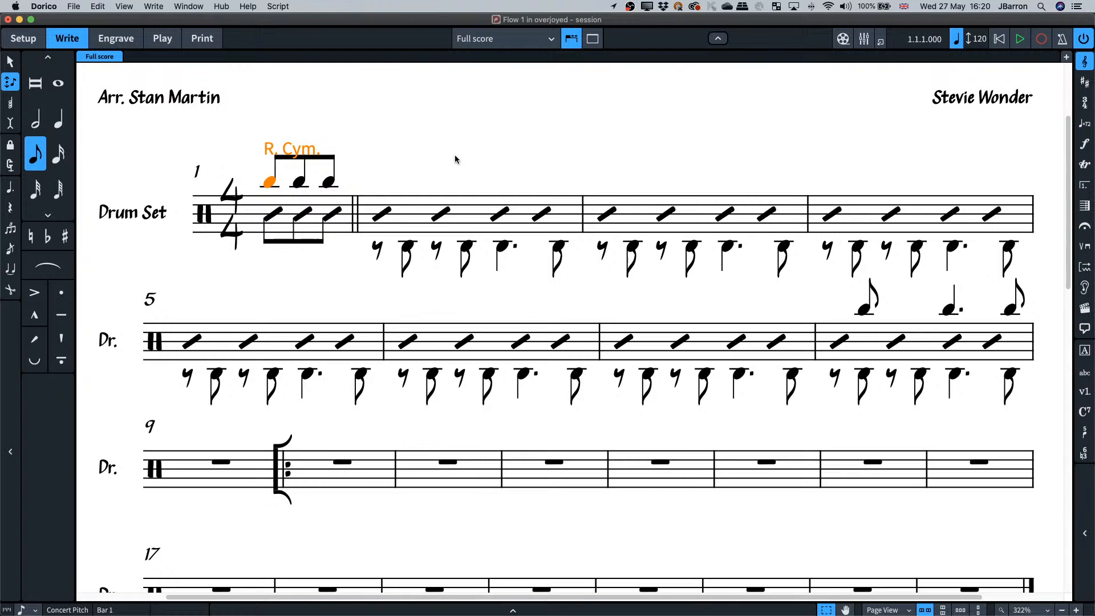
{"action": "left_click", "coordinate": [445, 150]}
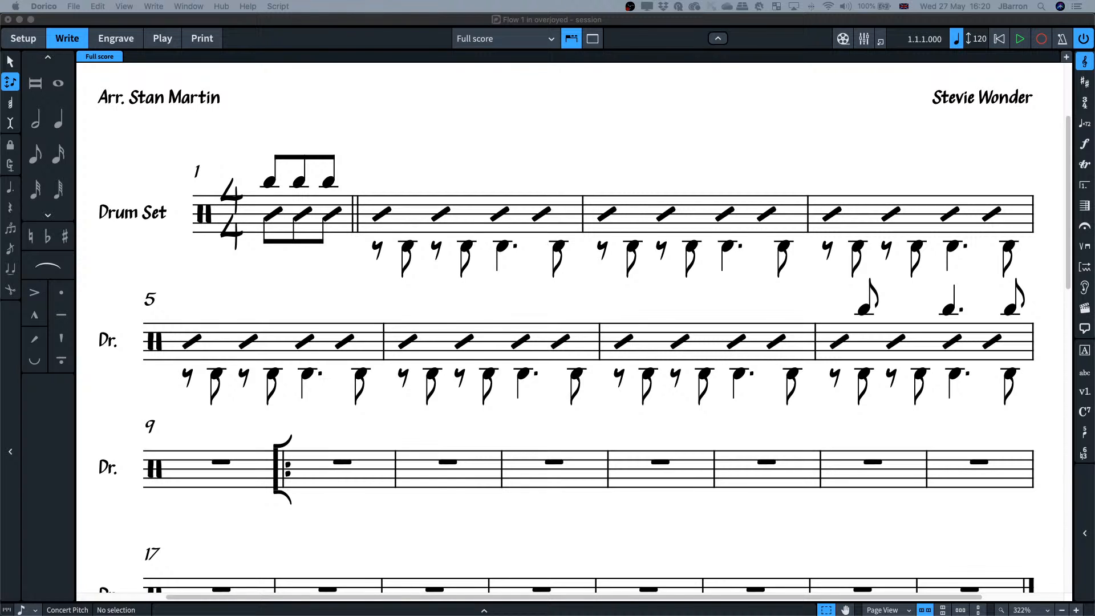
Switch to the Slim Slam project and examine the slash and cue notation in the drum part from bar 57 to bar 80.
{"action": "key", "text": "super+Tab"}
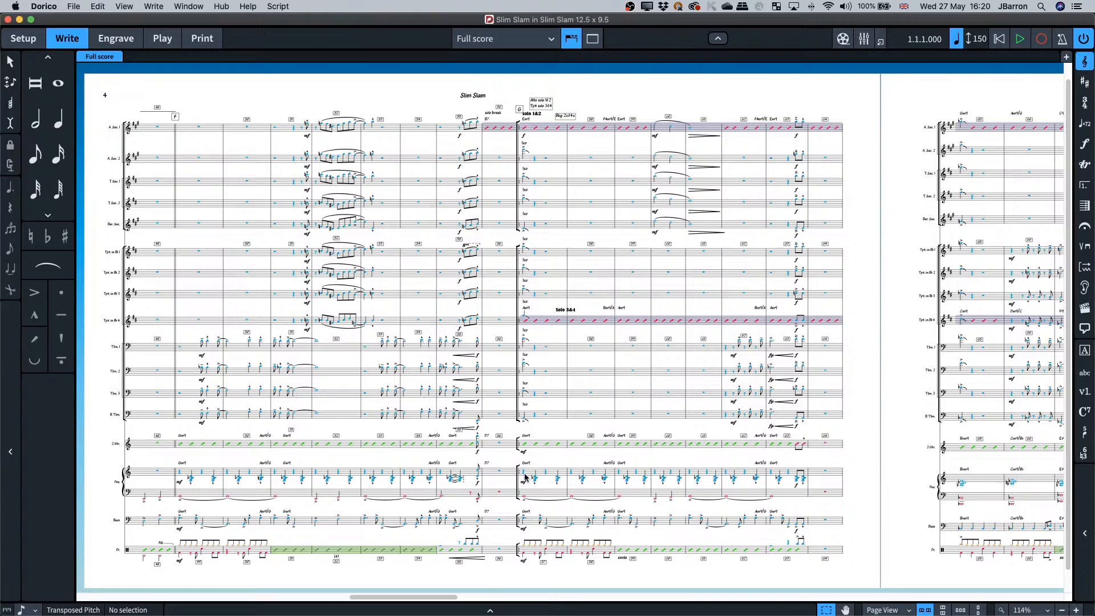
{"action": "scroll", "coordinate": [524, 477], "scroll_direction": "up", "scroll_amount": 10}
{"action": "scroll", "coordinate": [526, 477], "scroll_direction": "down", "scroll_amount": 1}
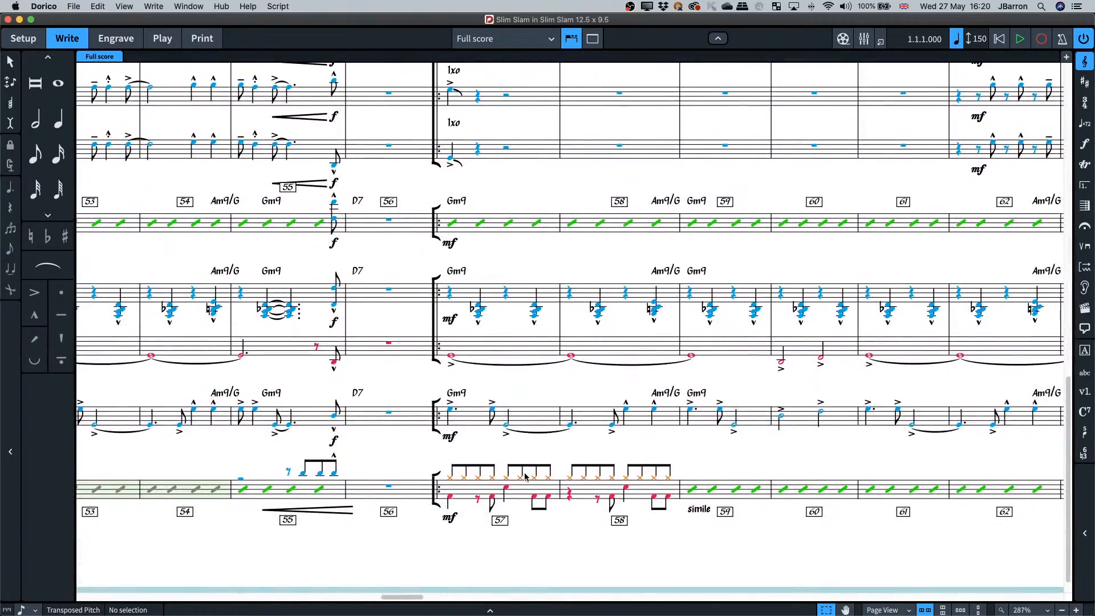
{"action": "scroll", "coordinate": [525, 477], "scroll_direction": "right", "scroll_amount": 20}
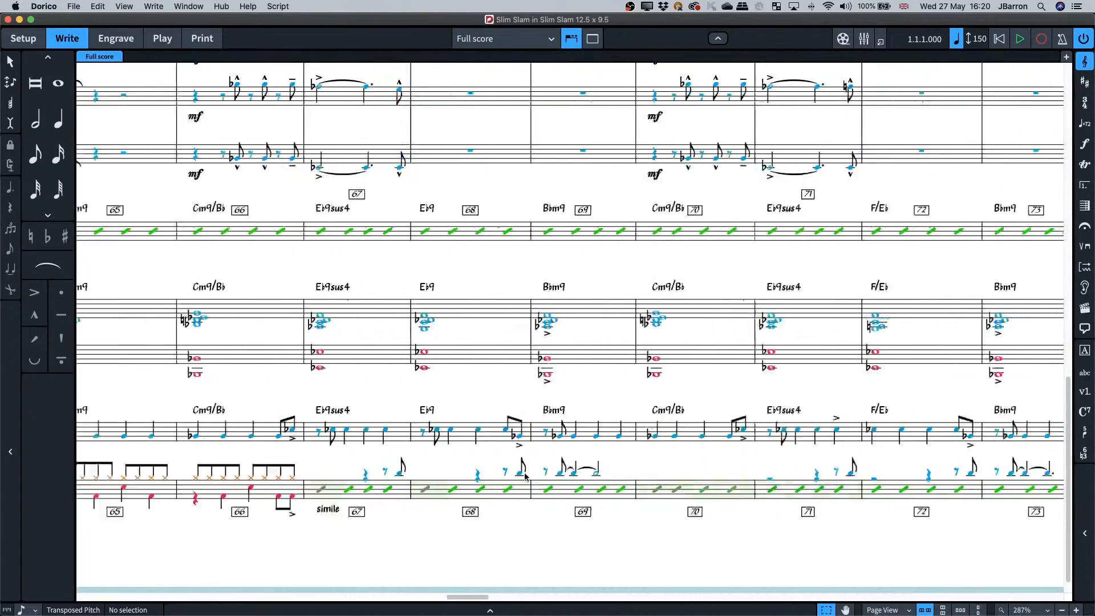
{"action": "scroll", "coordinate": [524, 476], "scroll_direction": "right", "scroll_amount": 15}
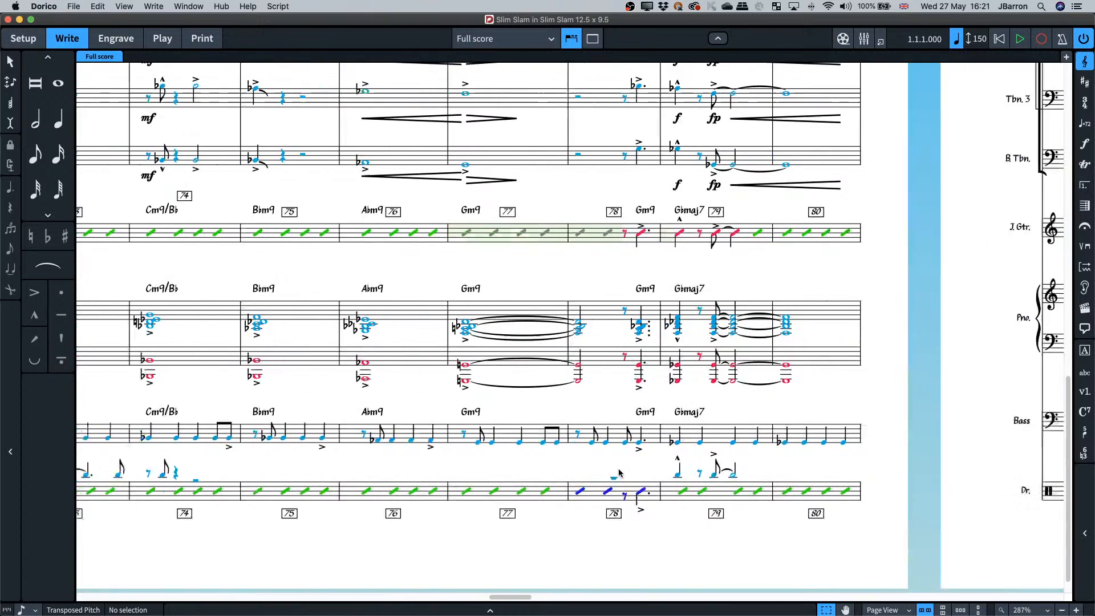
{"action": "scroll", "coordinate": [619, 472], "scroll_direction": "right", "scroll_amount": 5}
{"action": "scroll", "coordinate": [576, 477], "scroll_direction": "up", "scroll_amount": 7}
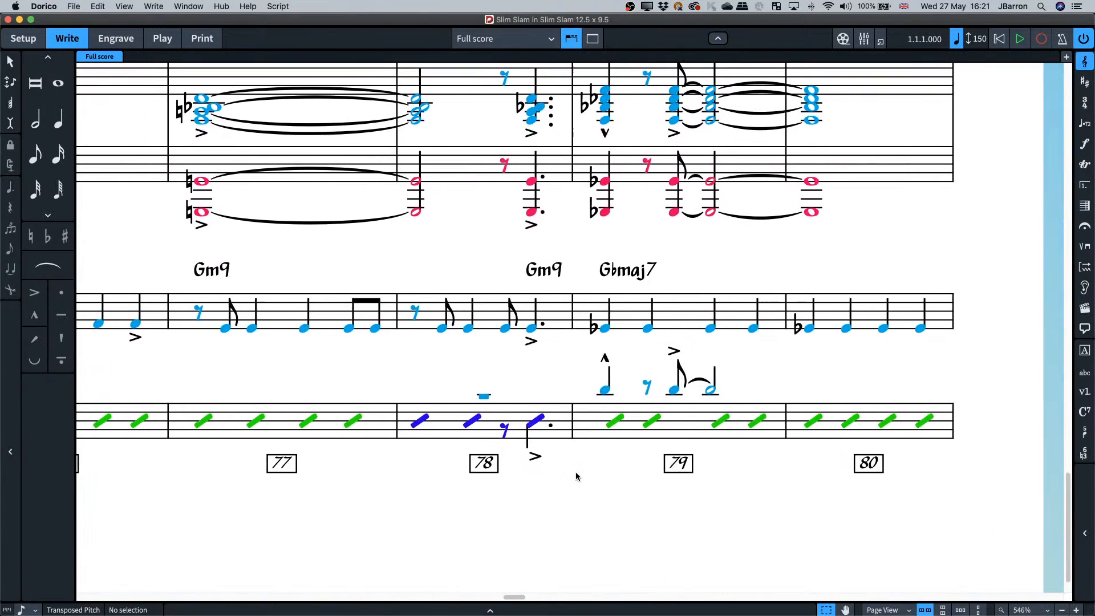
{"action": "scroll", "coordinate": [576, 476], "scroll_direction": "up", "scroll_amount": 2}
{"action": "scroll", "coordinate": [481, 413], "scroll_direction": "up", "scroll_amount": 3}
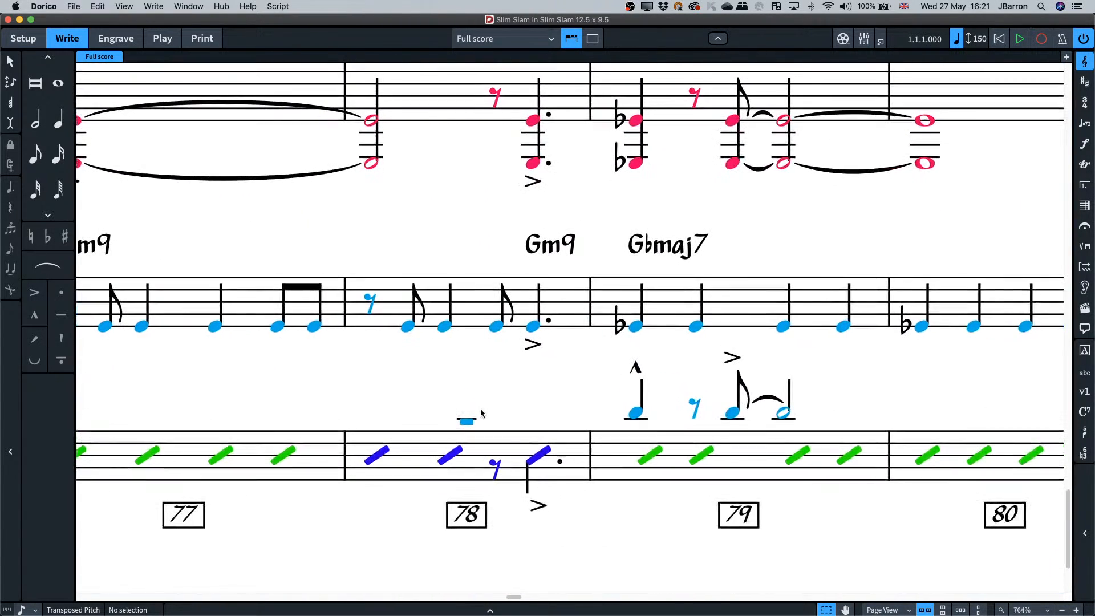
{"action": "scroll", "coordinate": [481, 413], "scroll_direction": "left", "scroll_amount": 2}
{"action": "scroll", "coordinate": [480, 412], "scroll_direction": "down", "scroll_amount": 1}
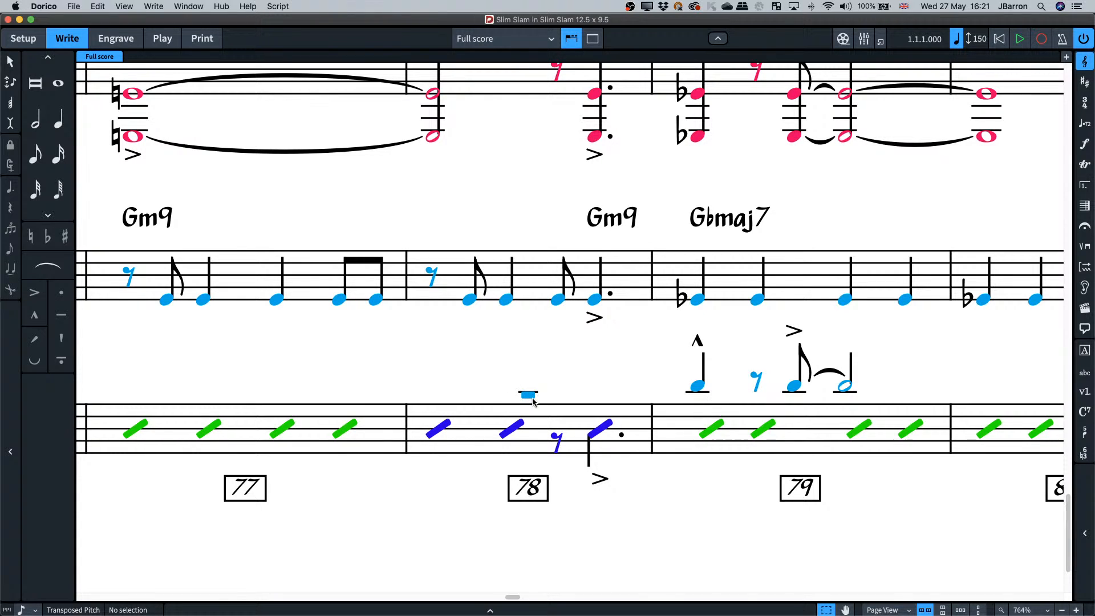
Review the note and rest color view options used for the voices around bar 78 of the drum part.
{"action": "left_click", "coordinate": [441, 433]}
{"action": "left_click", "coordinate": [390, 373]}
{"action": "scroll", "coordinate": [392, 363], "scroll_direction": "down", "scroll_amount": 3}
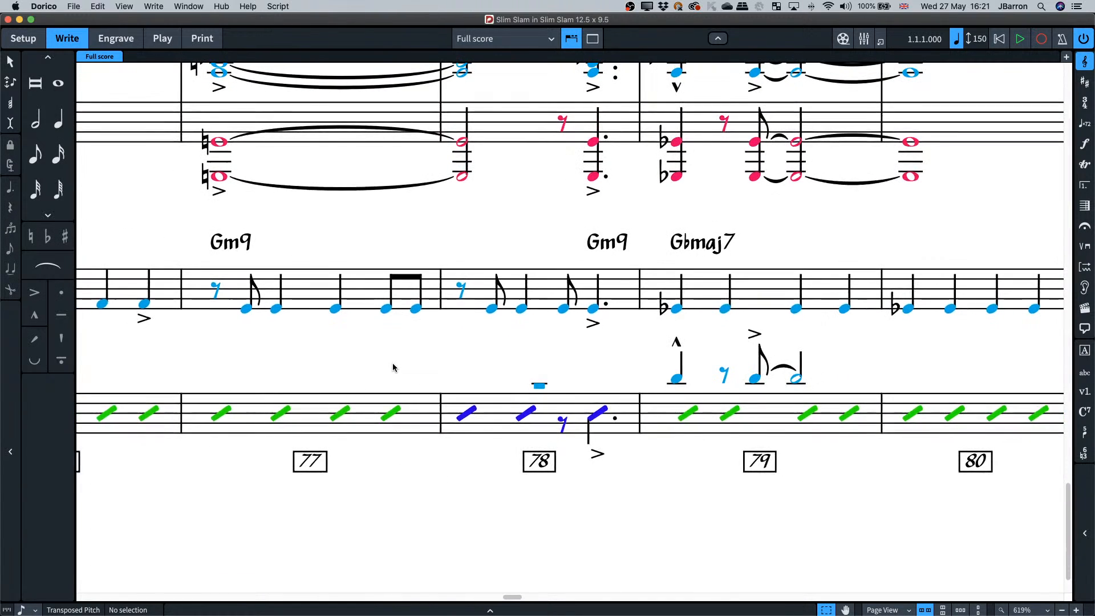
{"action": "left_click", "coordinate": [123, 6]}
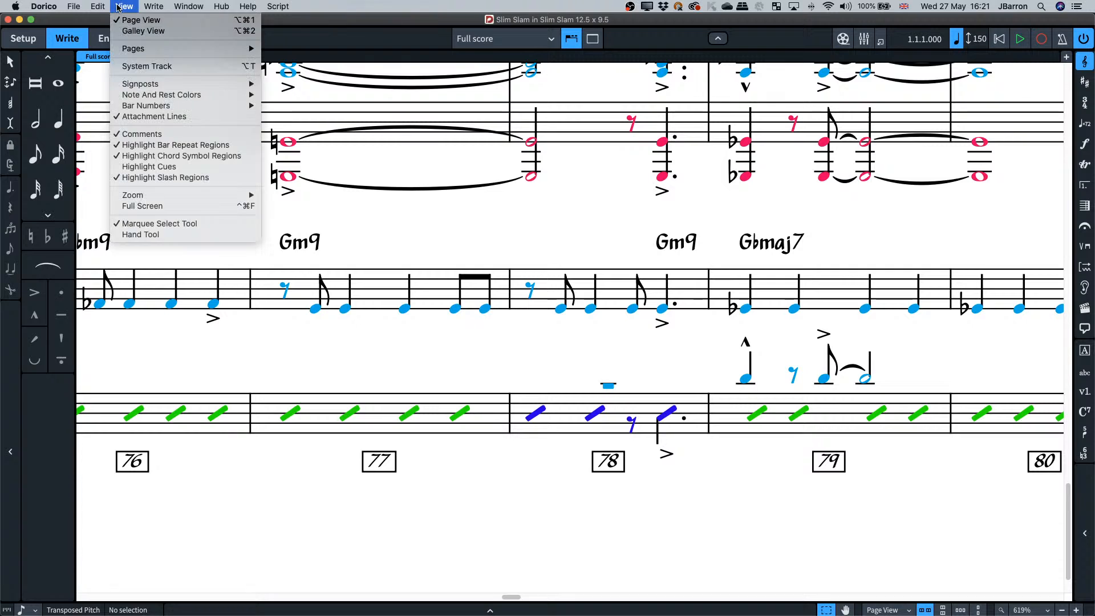
{"action": "mouse_move", "coordinate": [156, 95]}
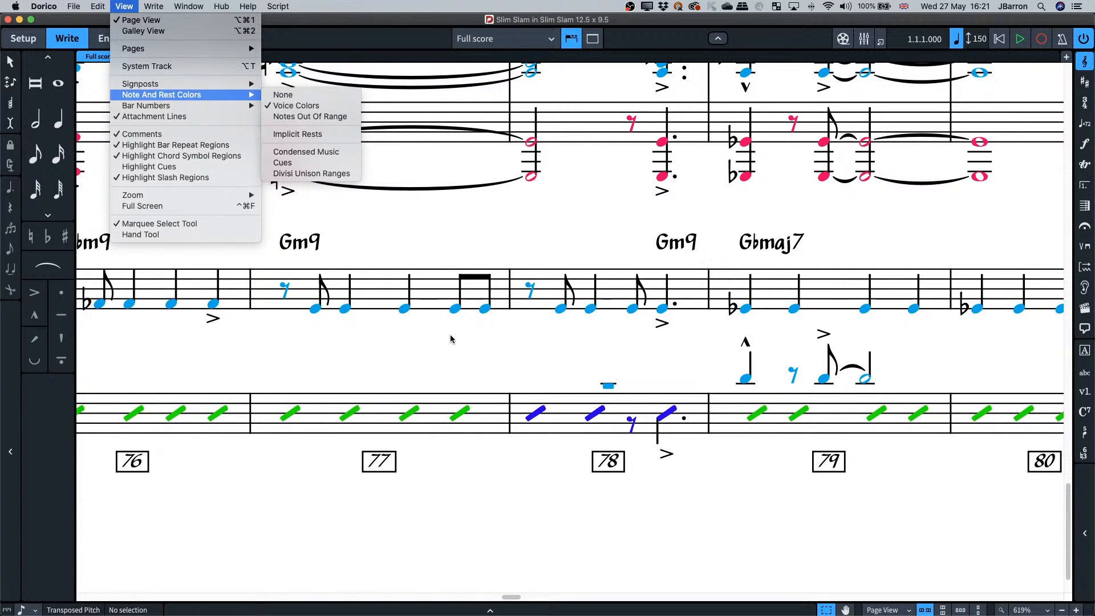
{"action": "left_click", "coordinate": [491, 476]}
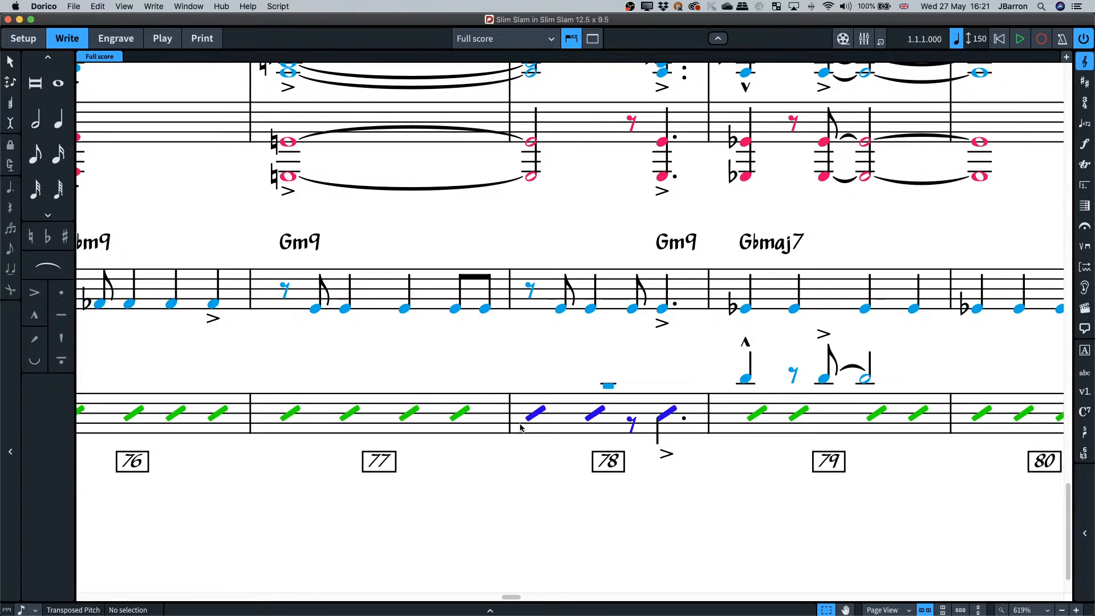
Select the slashes in bar 77 of the drum part to inspect how they are grouped, then deselect them.
{"action": "key", "text": "z"}
{"action": "key", "text": "z"}
{"action": "scroll", "coordinate": [519, 425], "scroll_direction": "down", "scroll_amount": 3}
{"action": "left_click", "coordinate": [427, 359]}
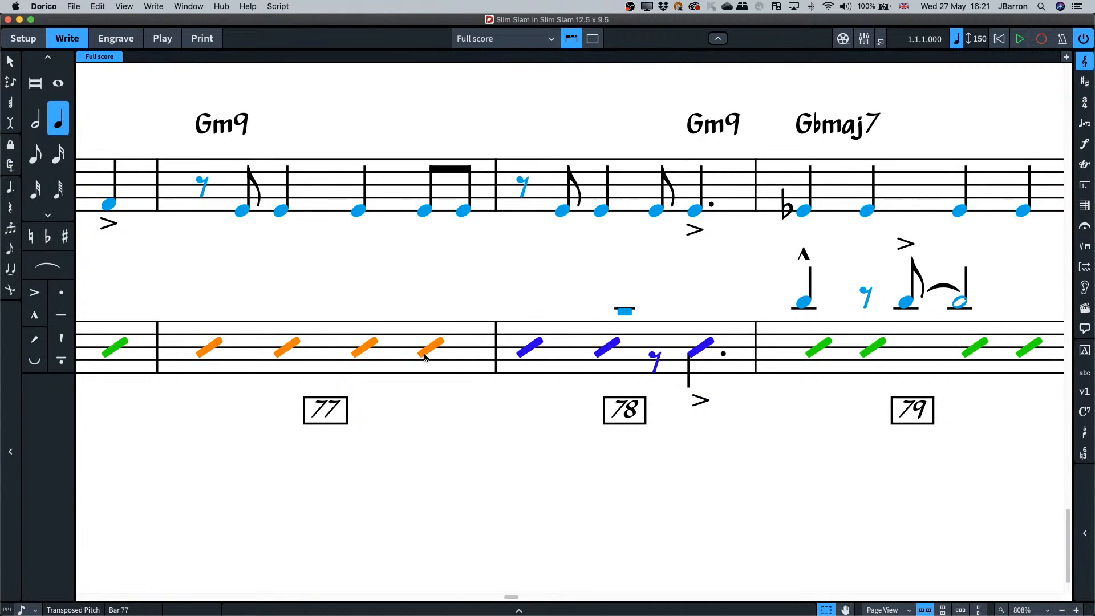
{"action": "left_click", "coordinate": [415, 394]}
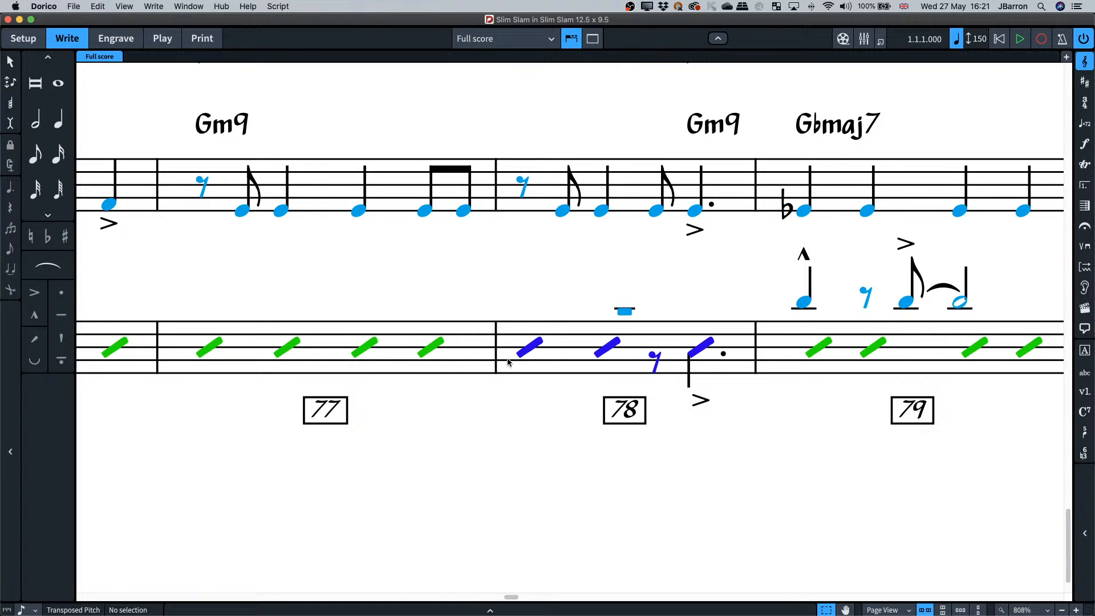
Turn off Hide stem for the first two slashes in bar 78 in Engrave mode, then return to Write mode.
{"action": "left_click", "coordinate": [564, 350]}
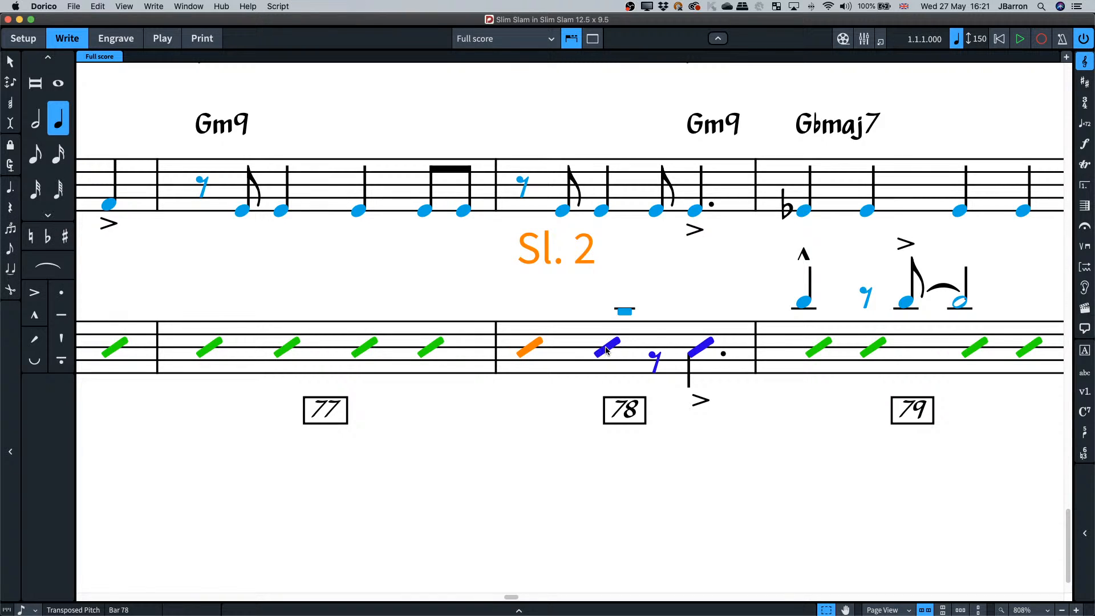
{"action": "left_click", "coordinate": [607, 346], "text": "shift"}
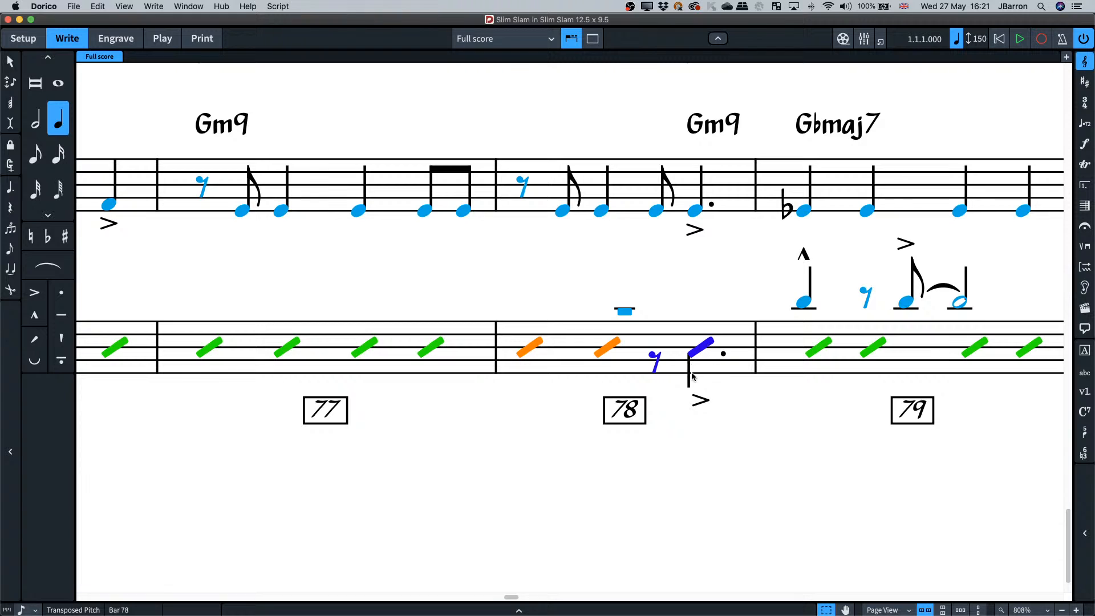
{"action": "key", "text": "super+8"}
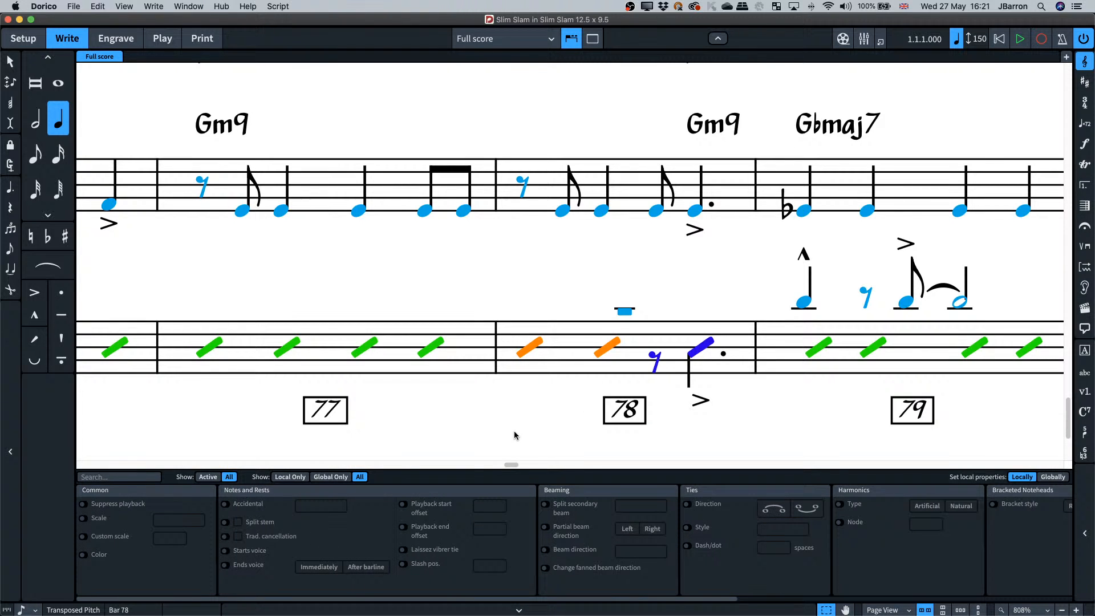
{"action": "key", "text": "super+3"}
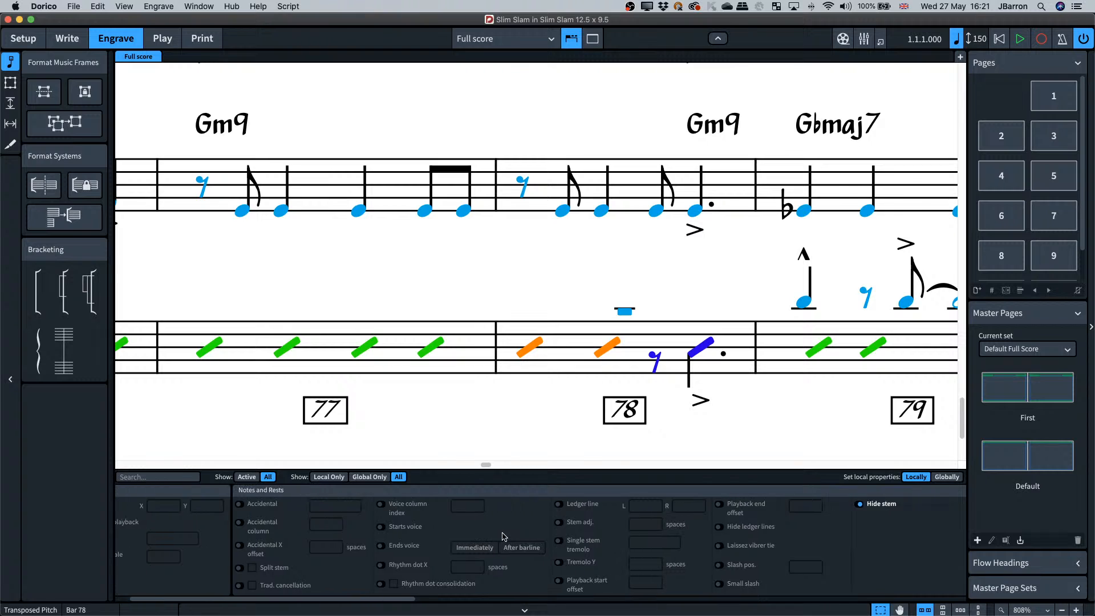
{"action": "scroll", "coordinate": [503, 536], "scroll_direction": "right", "scroll_amount": 5}
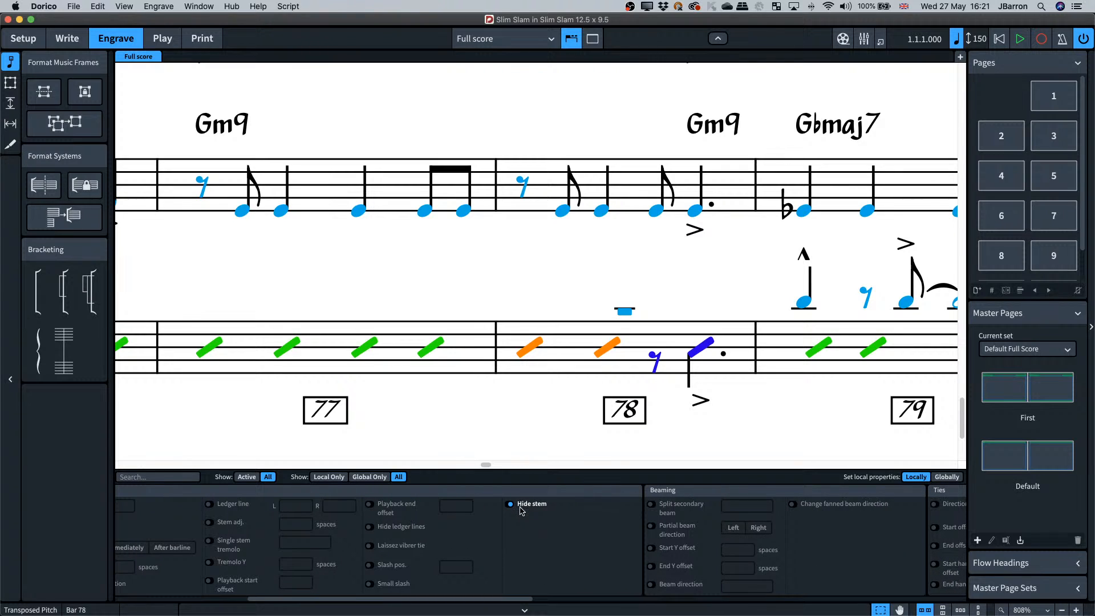
{"action": "left_click", "coordinate": [509, 503]}
{"action": "left_click", "coordinate": [547, 412]}
{"action": "key", "text": "super+2"}
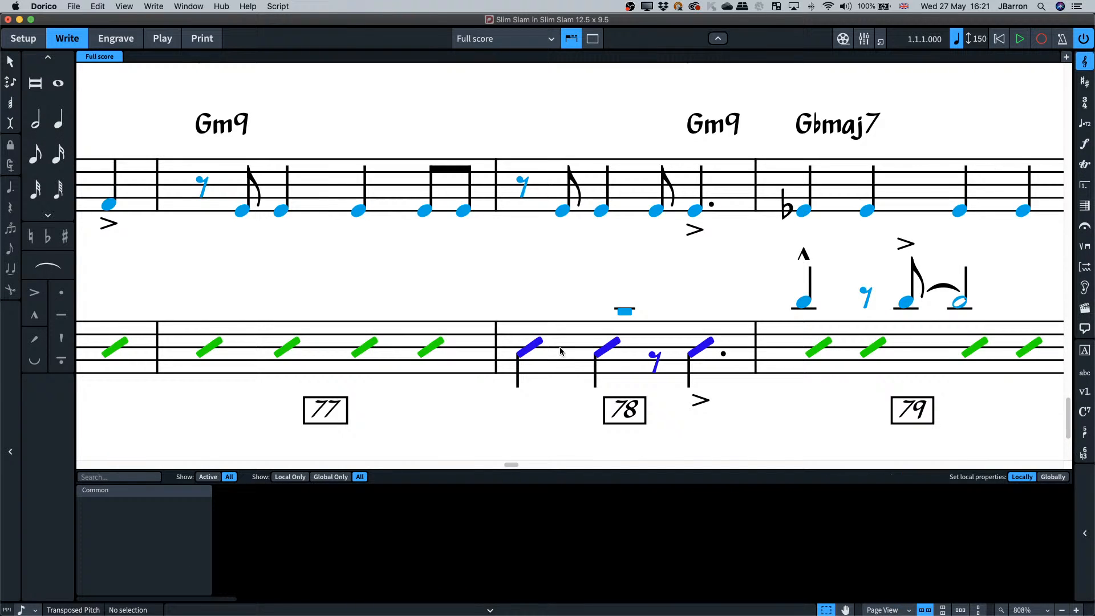
Delete the two stemmed slashes in bar 78 and repeat bar 77's last slash onto beats 1 and 2 in their place.
{"action": "left_click", "coordinate": [604, 351]}
{"action": "left_click", "coordinate": [528, 347], "text": "shift"}
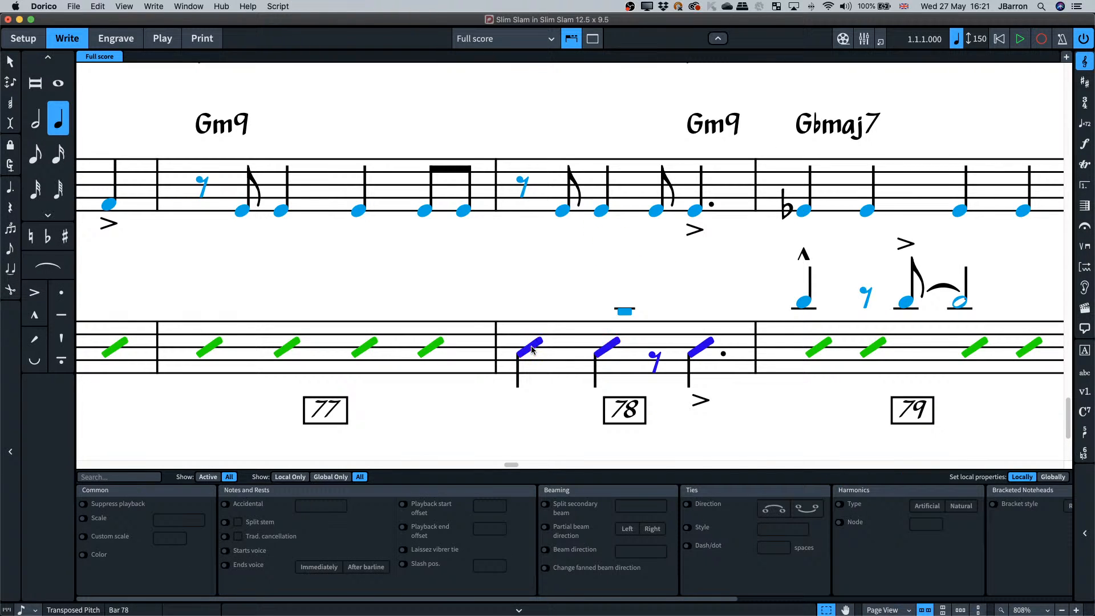
{"action": "key", "text": "Delete"}
{"action": "left_click", "coordinate": [432, 347]}
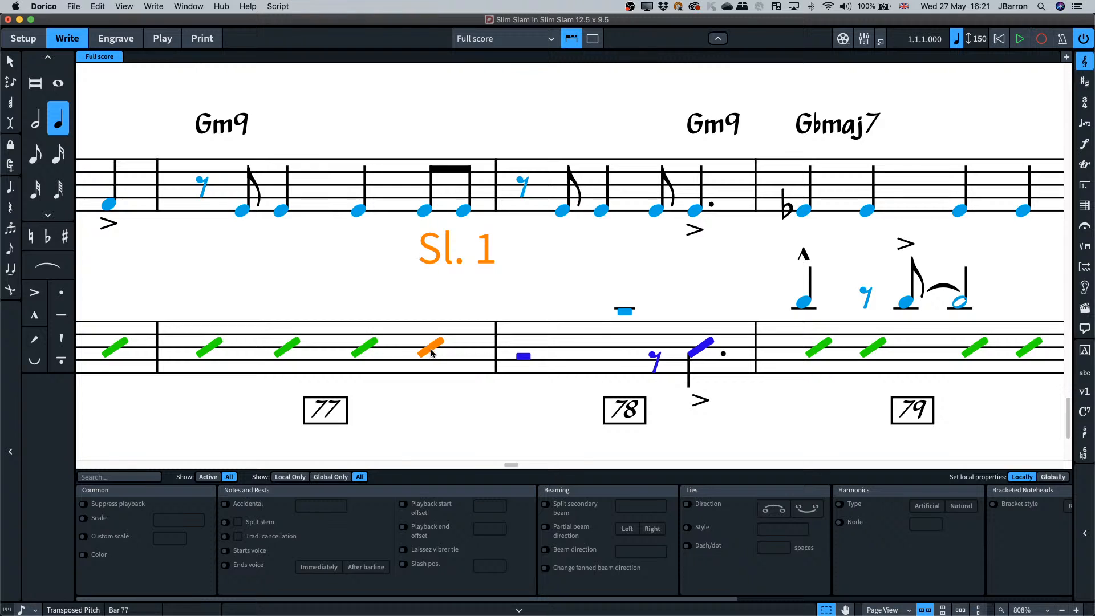
{"action": "key", "text": "r"}
{"action": "key", "text": "r"}
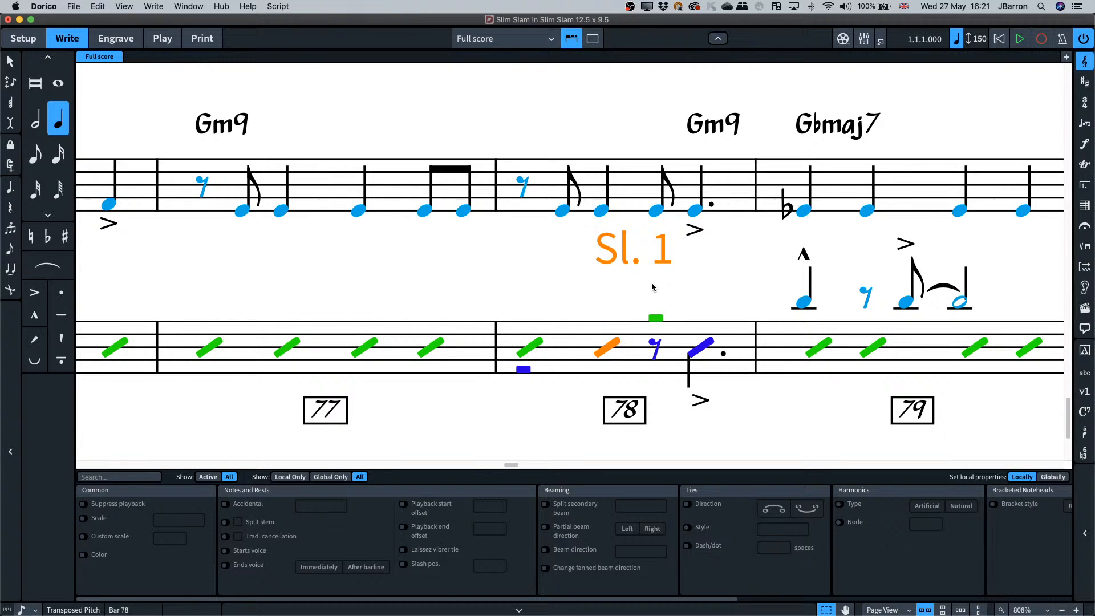
Change the percussion voice of the accented dotted-quarter slash in bar 78 to Extra Down-stem Voice.
{"action": "left_click", "coordinate": [700, 352]}
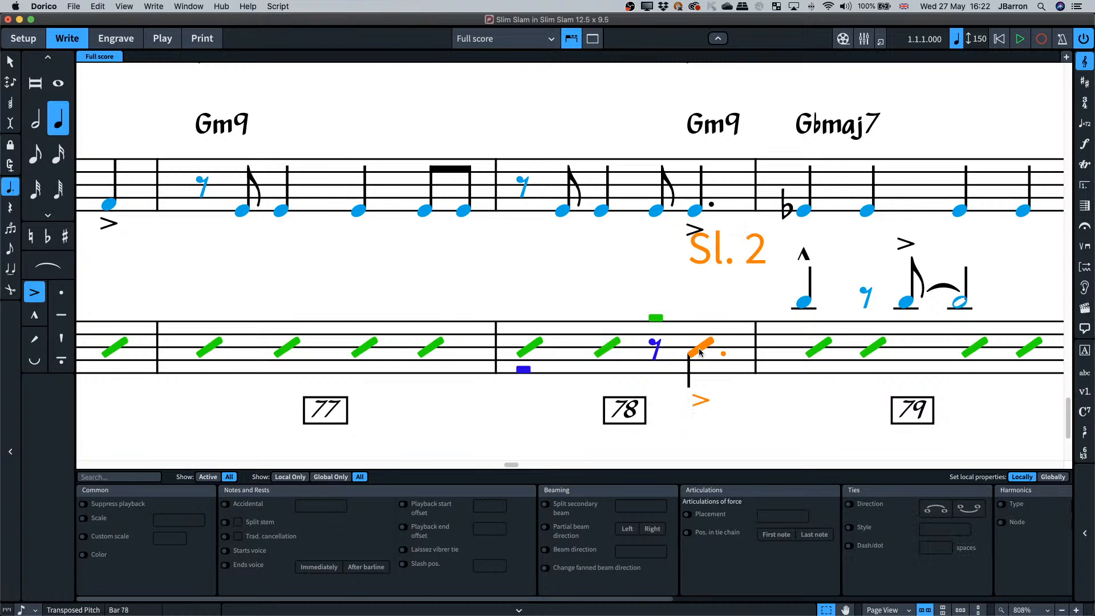
{"action": "right_click", "coordinate": [731, 404]}
{"action": "mouse_move", "coordinate": [767, 326]}
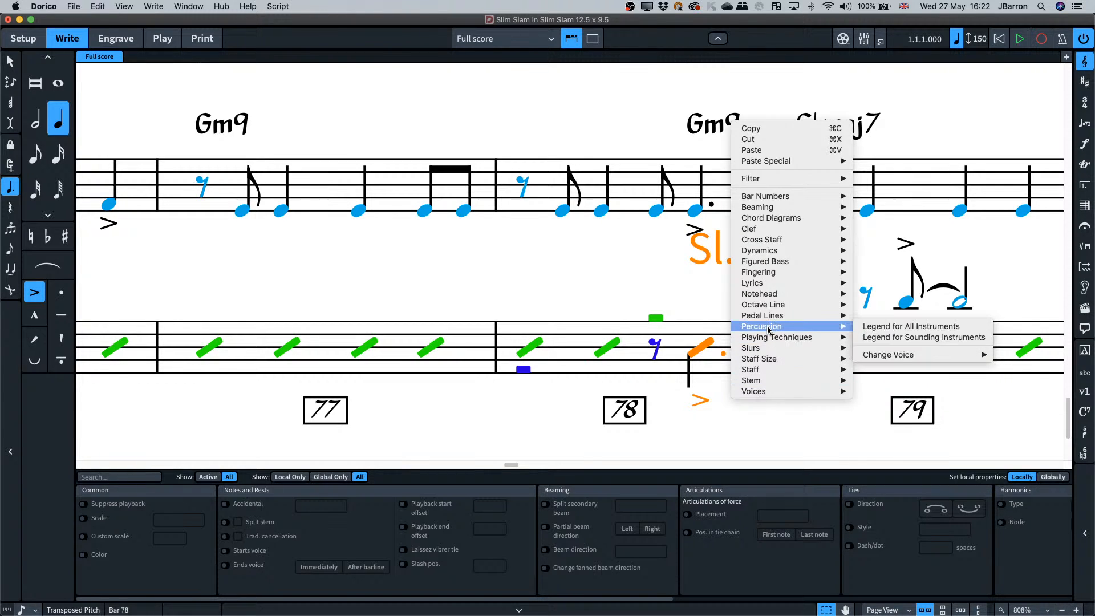
{"action": "mouse_move", "coordinate": [898, 354]}
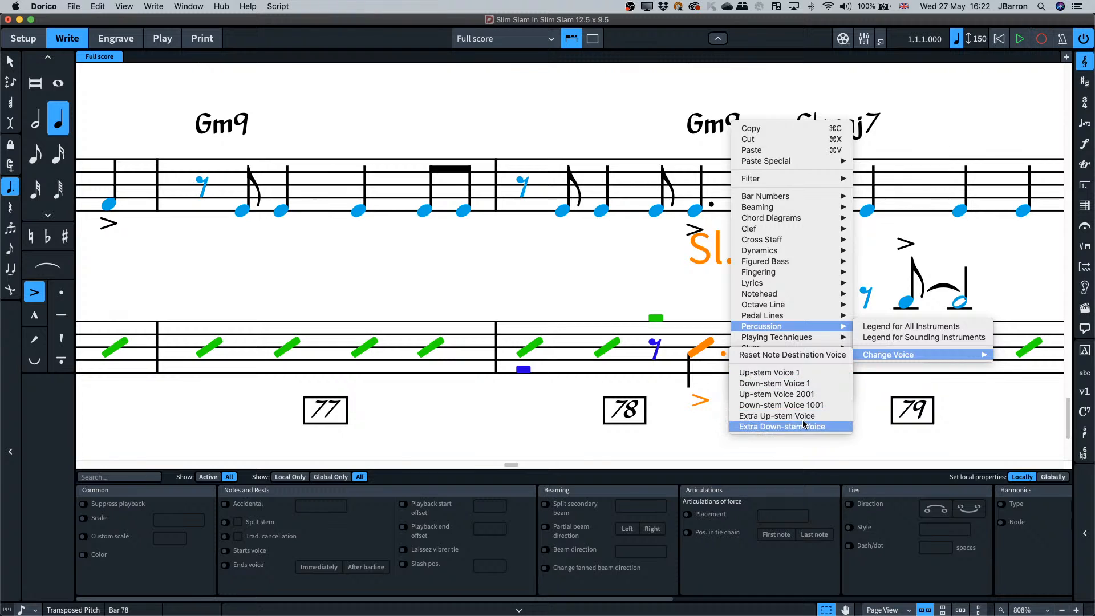
{"action": "left_click", "coordinate": [781, 427]}
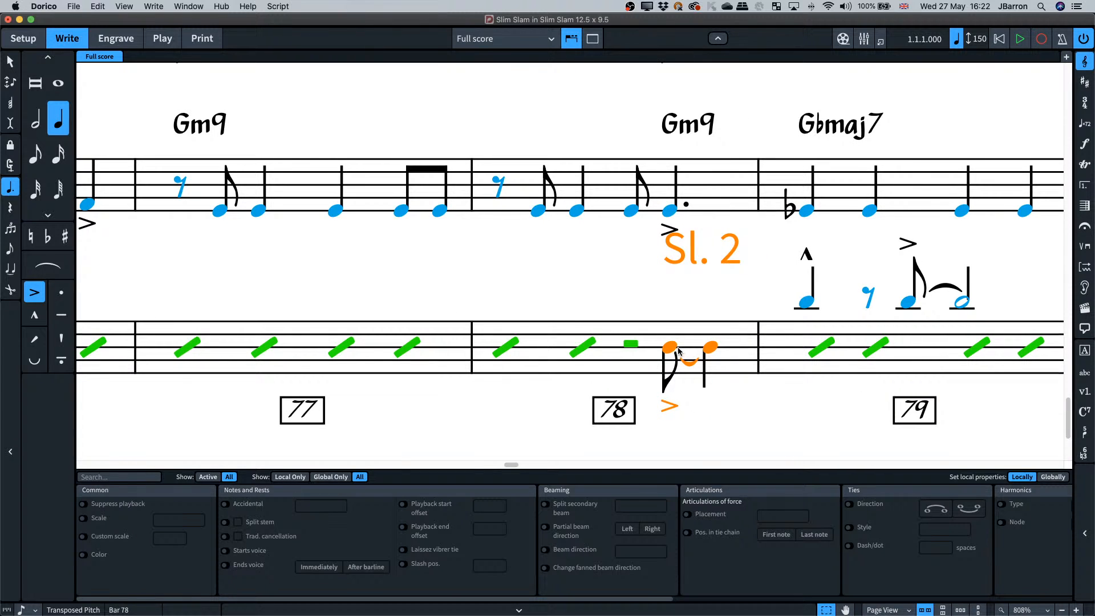
Change the noteheads of the accented dotted-quarter note in bar 78 to Oversized Slash Noteheads and deselect it.
{"action": "scroll", "coordinate": [679, 353], "scroll_direction": "up", "scroll_amount": 1}
{"action": "key", "text": "super+8"}
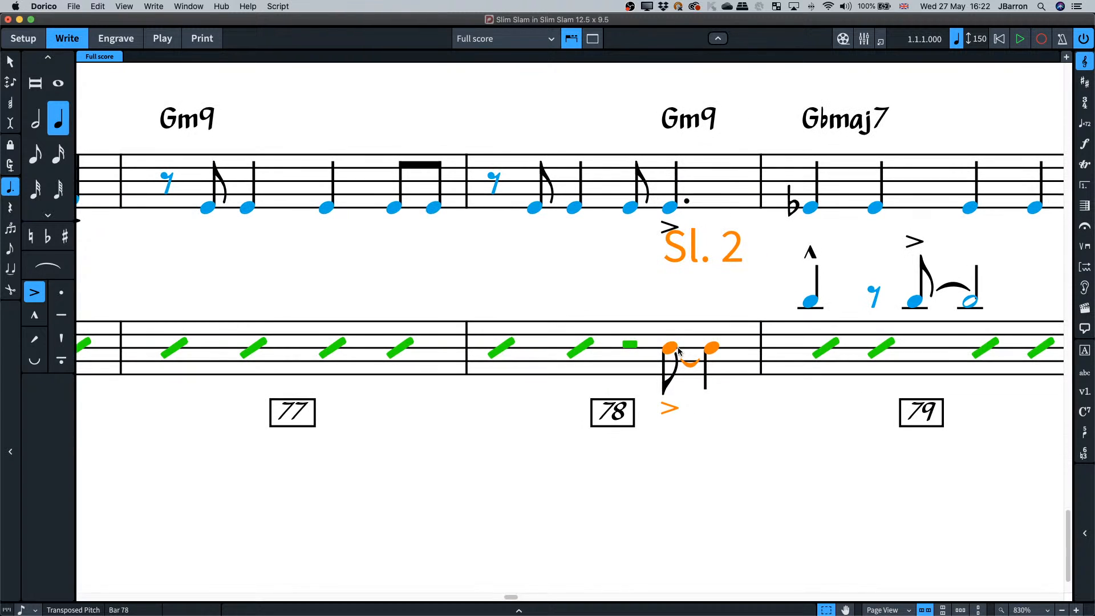
{"action": "right_click", "coordinate": [722, 422]}
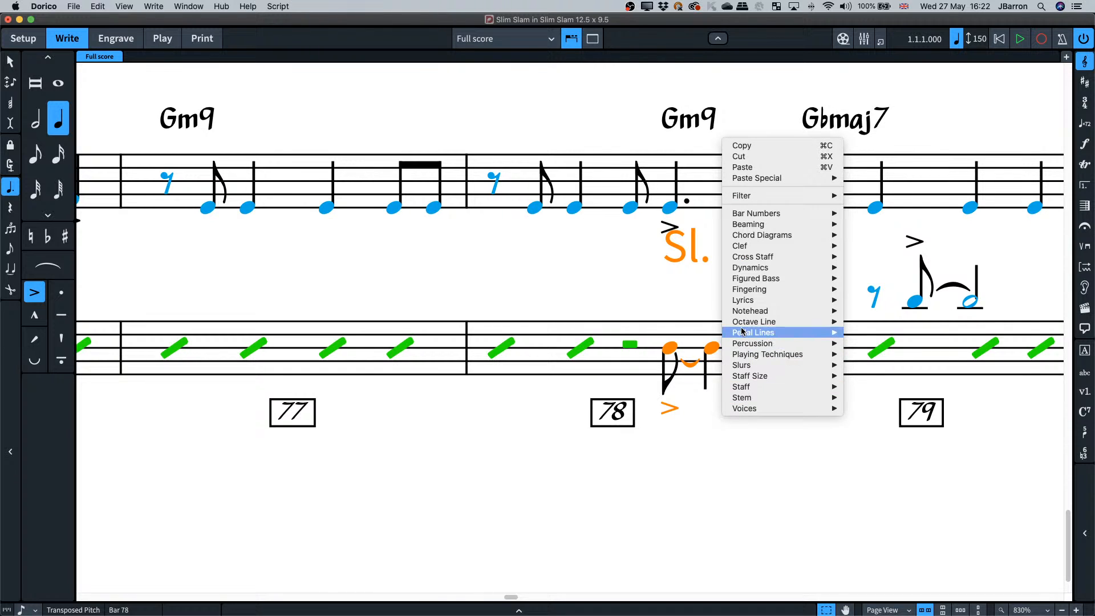
{"action": "mouse_move", "coordinate": [741, 311]}
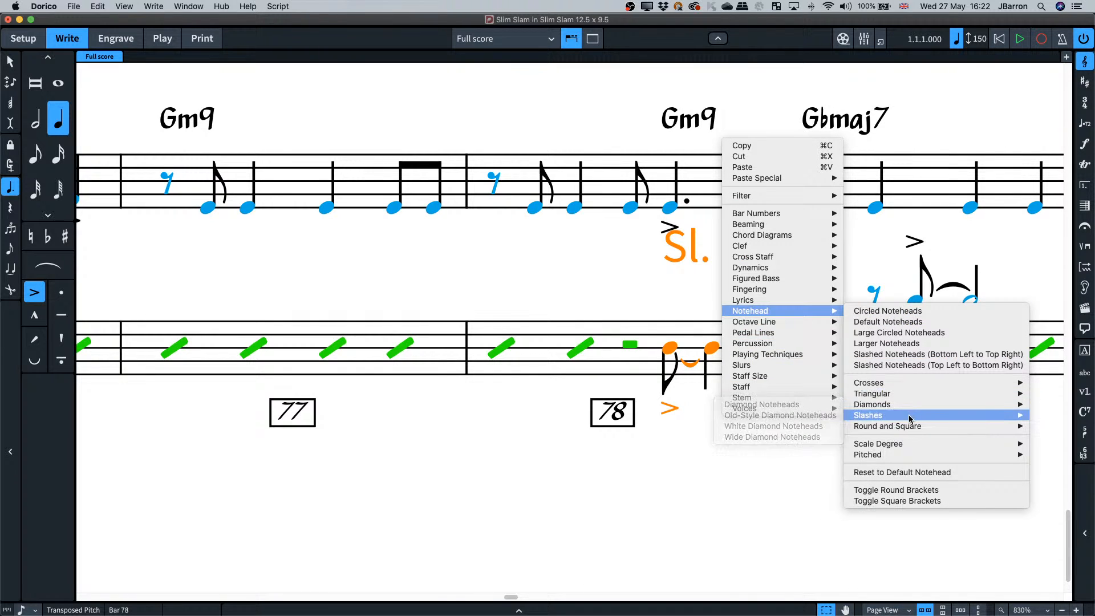
{"action": "mouse_move", "coordinate": [911, 415]}
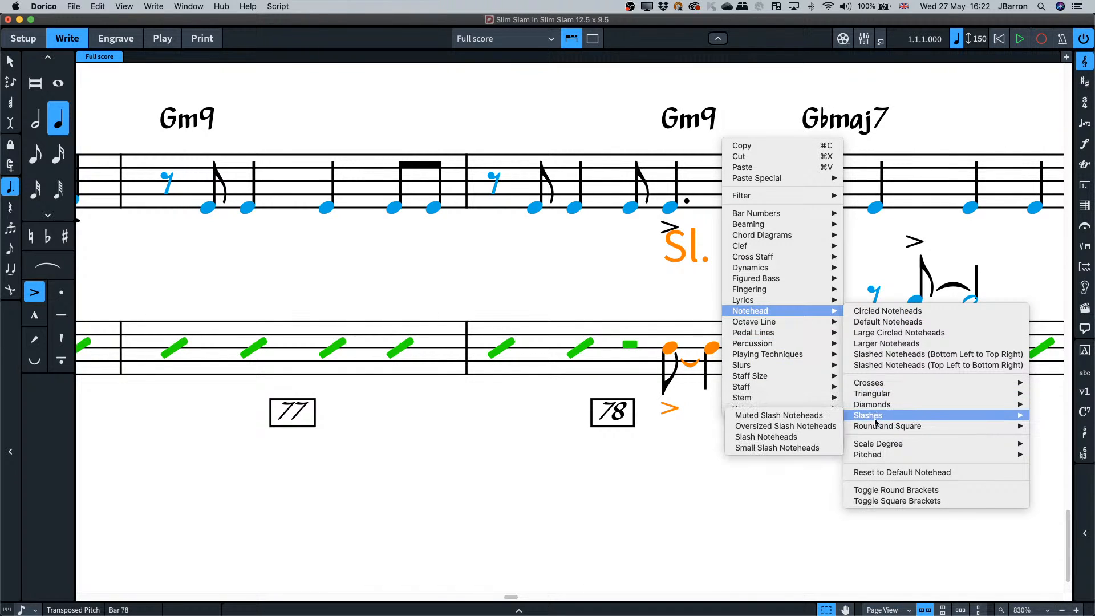
{"action": "left_click", "coordinate": [799, 428]}
{"action": "key", "text": "Escape"}
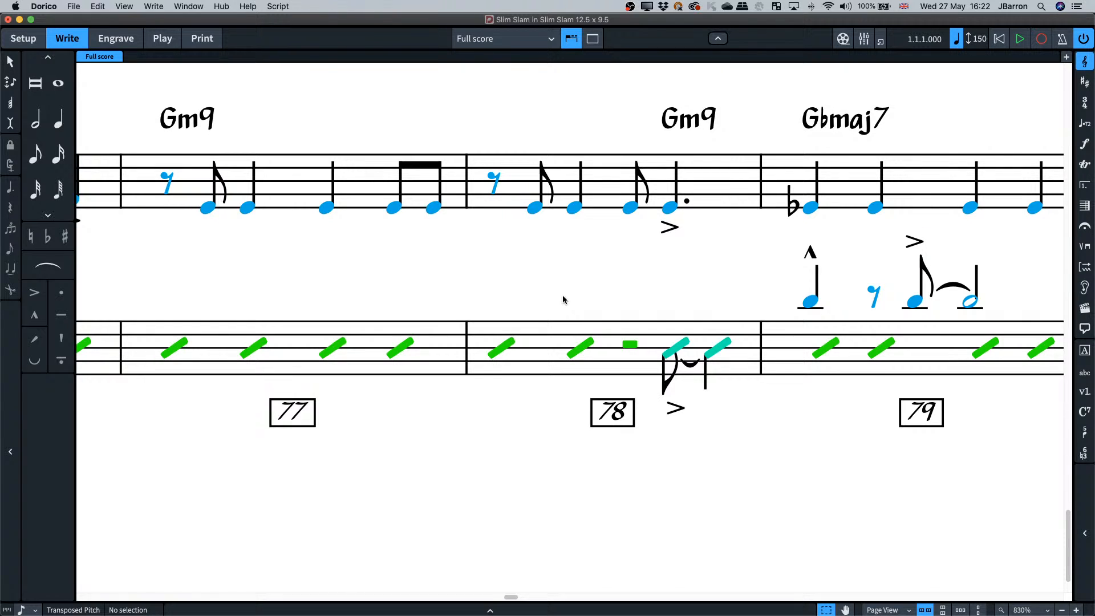
Open the Engraving Options, search the categories for "notehead" and show the Noteheads settings under Notes.
{"action": "key", "text": "super+shift+e"}
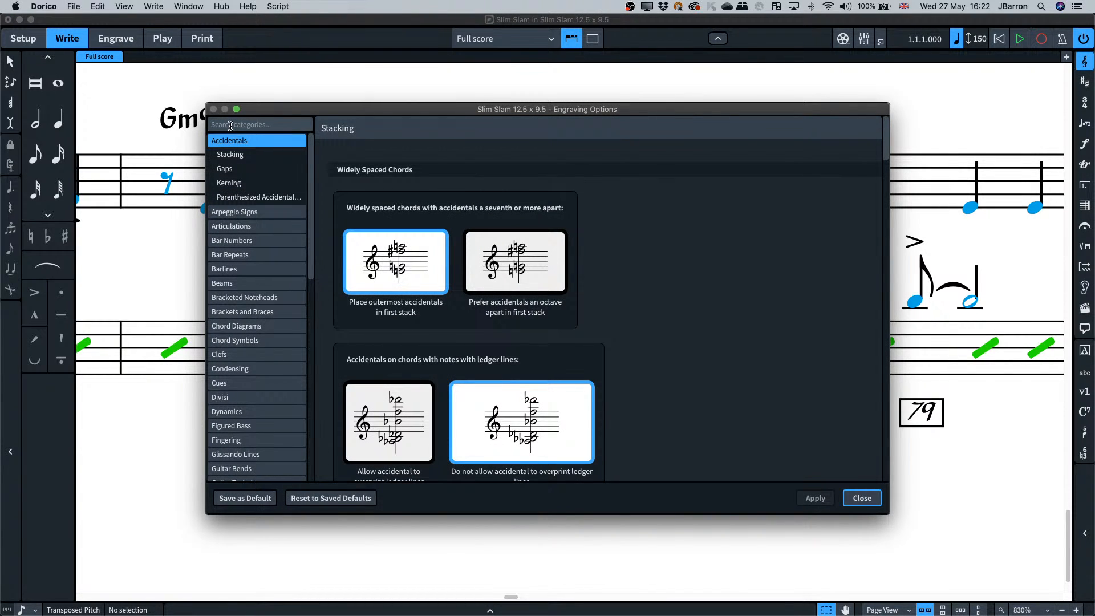
{"action": "scroll", "coordinate": [240, 352], "scroll_direction": "down", "scroll_amount": 8}
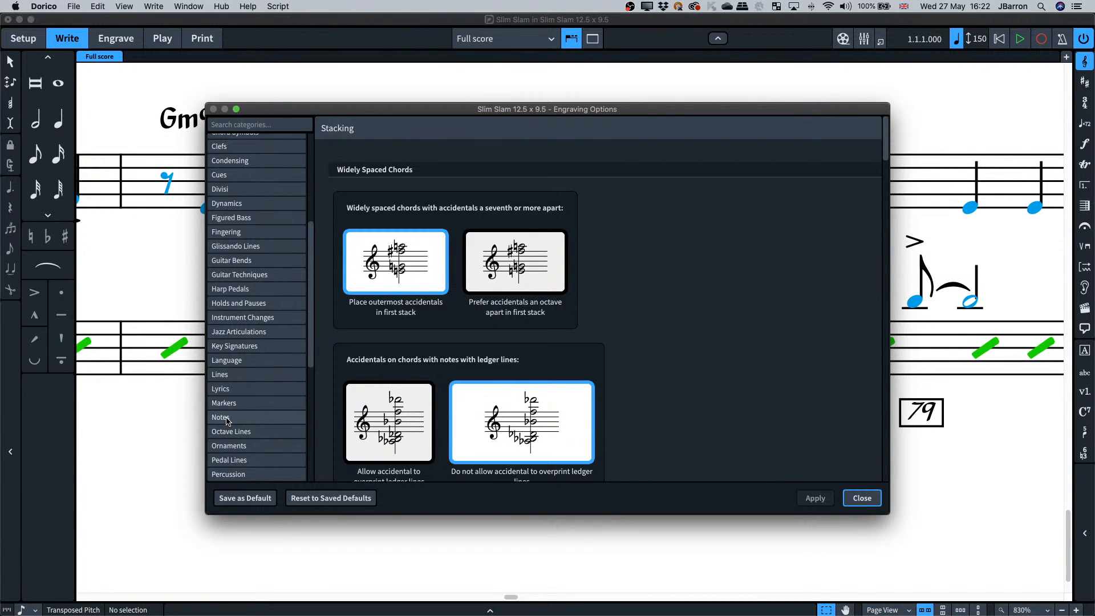
{"action": "scroll", "coordinate": [226, 367], "scroll_direction": "up", "scroll_amount": 10}
{"action": "scroll", "coordinate": [225, 368], "scroll_direction": "up", "scroll_amount": 2}
{"action": "left_click", "coordinate": [223, 123]}
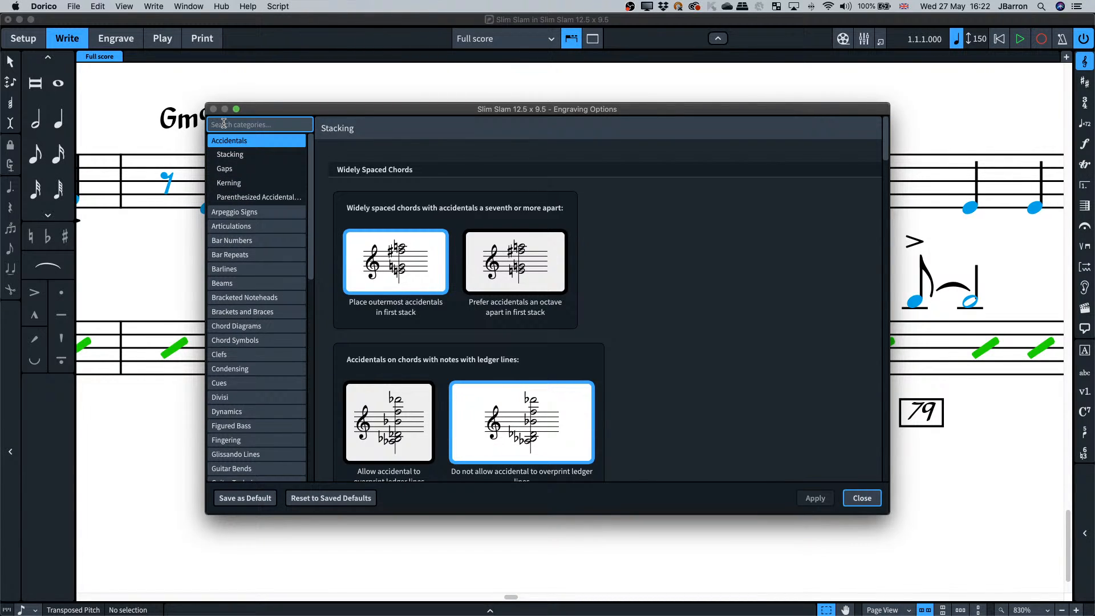
{"action": "type", "text": "notehead"}
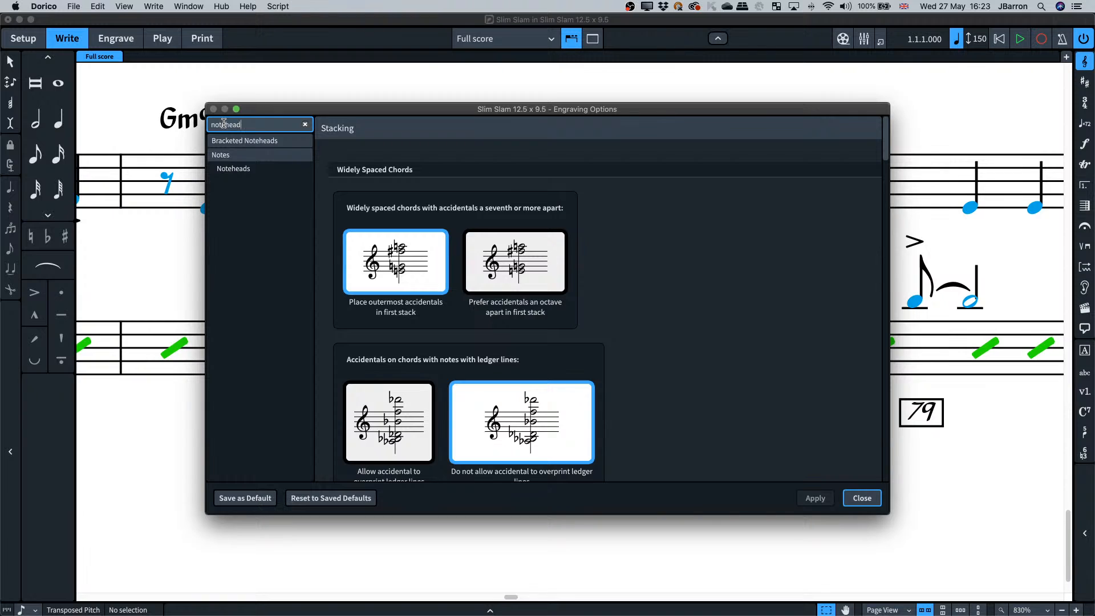
{"action": "left_click", "coordinate": [233, 169]}
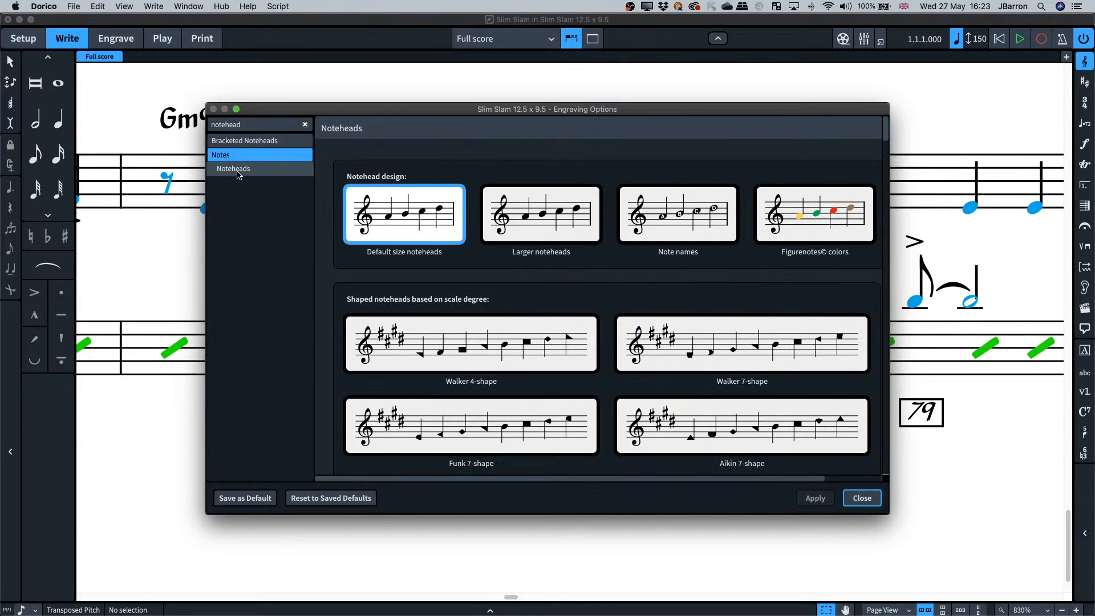
Try the Larger noteheads, Note names and Figurenotes colors designs, ending on Larger noteheads.
{"action": "left_click", "coordinate": [542, 212]}
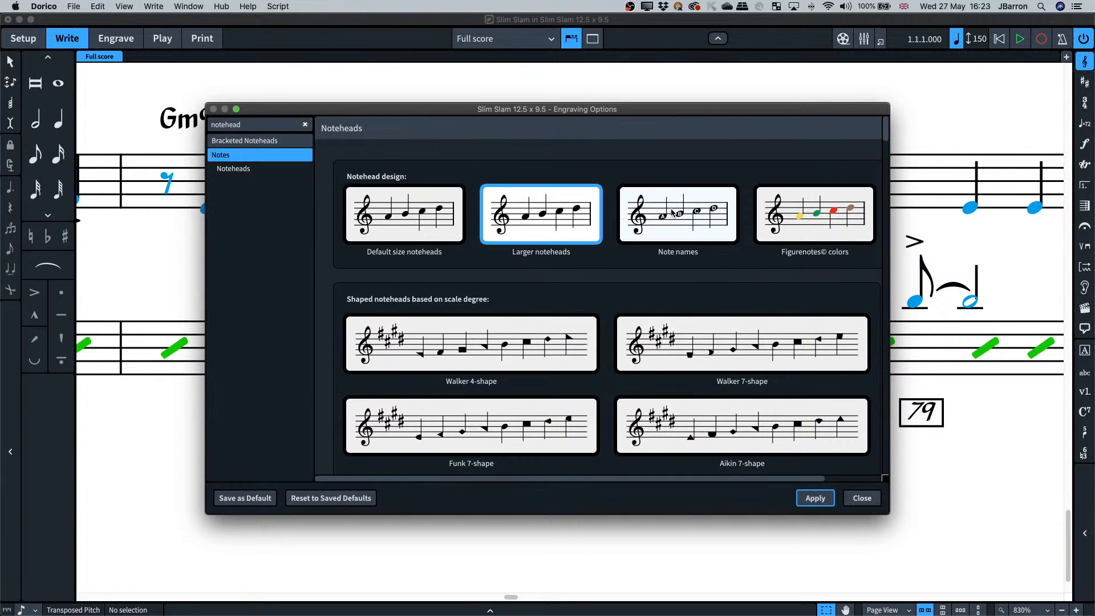
{"action": "left_click", "coordinate": [662, 211]}
{"action": "left_click", "coordinate": [811, 211]}
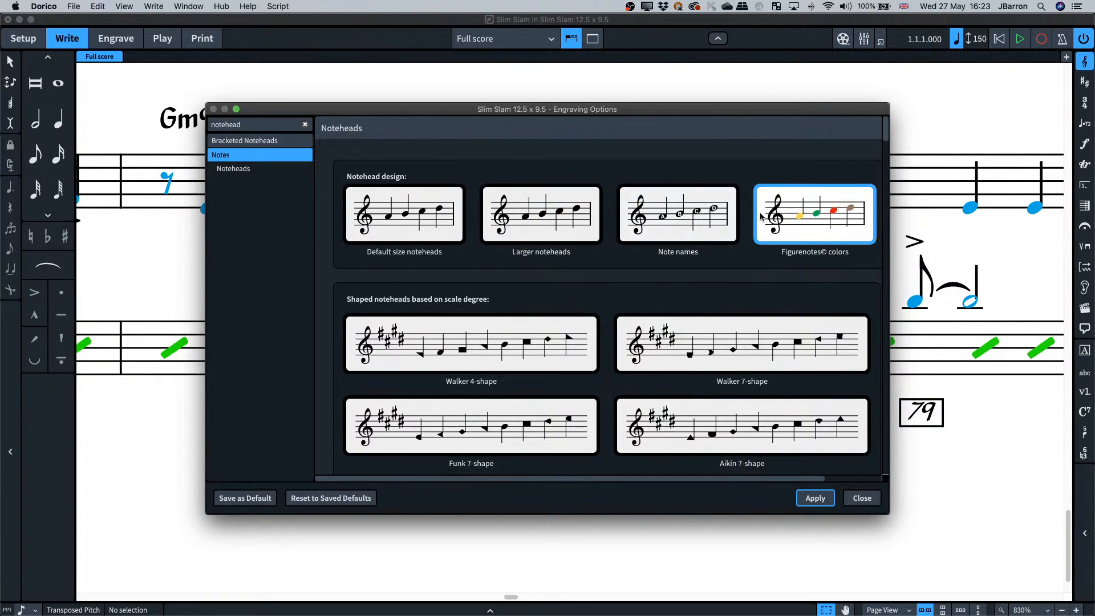
{"action": "left_click", "coordinate": [522, 223]}
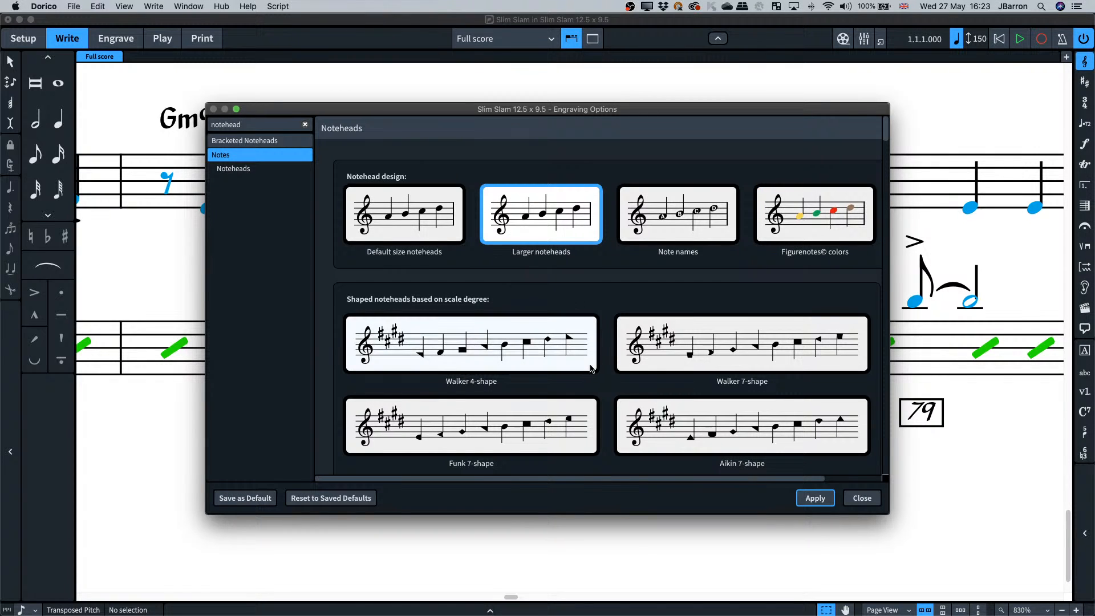
Examine the rhythmic slash settings for stemmed and stemless slash design, compound time signatures and slash region bar counts.
{"action": "scroll", "coordinate": [591, 368], "scroll_direction": "down", "scroll_amount": 10}
{"action": "scroll", "coordinate": [590, 368], "scroll_direction": "down", "scroll_amount": 15}
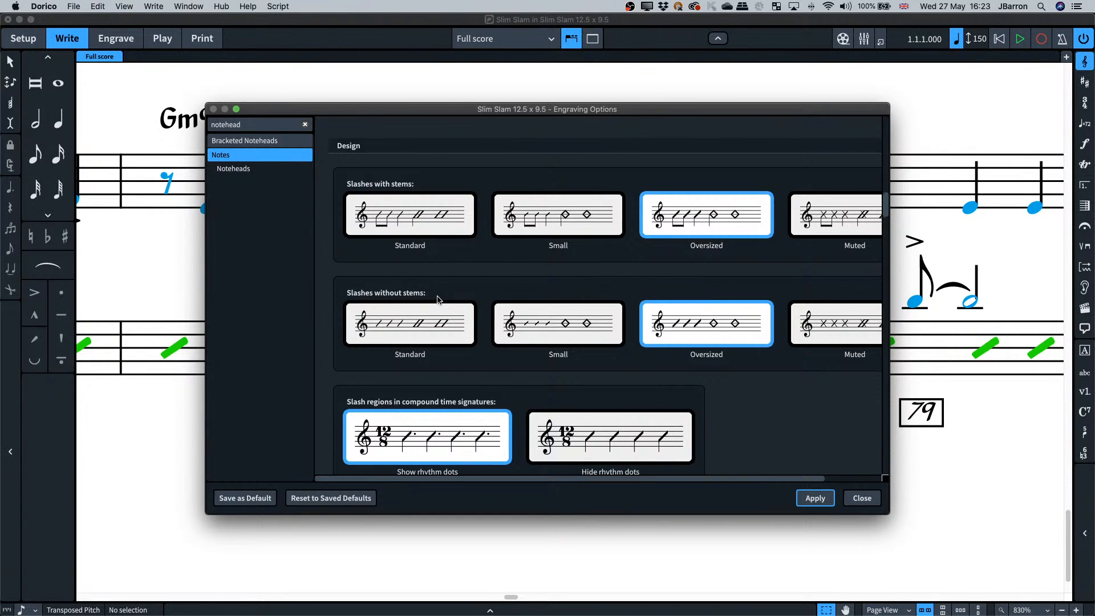
{"action": "scroll", "coordinate": [439, 300], "scroll_direction": "down", "scroll_amount": 5}
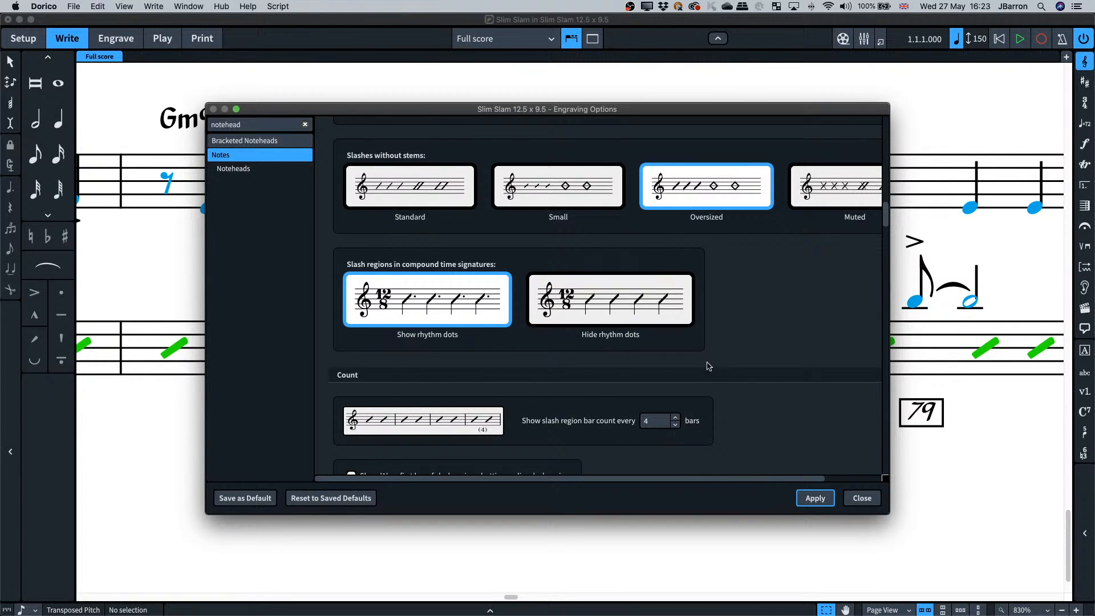
{"action": "scroll", "coordinate": [773, 361], "scroll_direction": "down", "scroll_amount": 10}
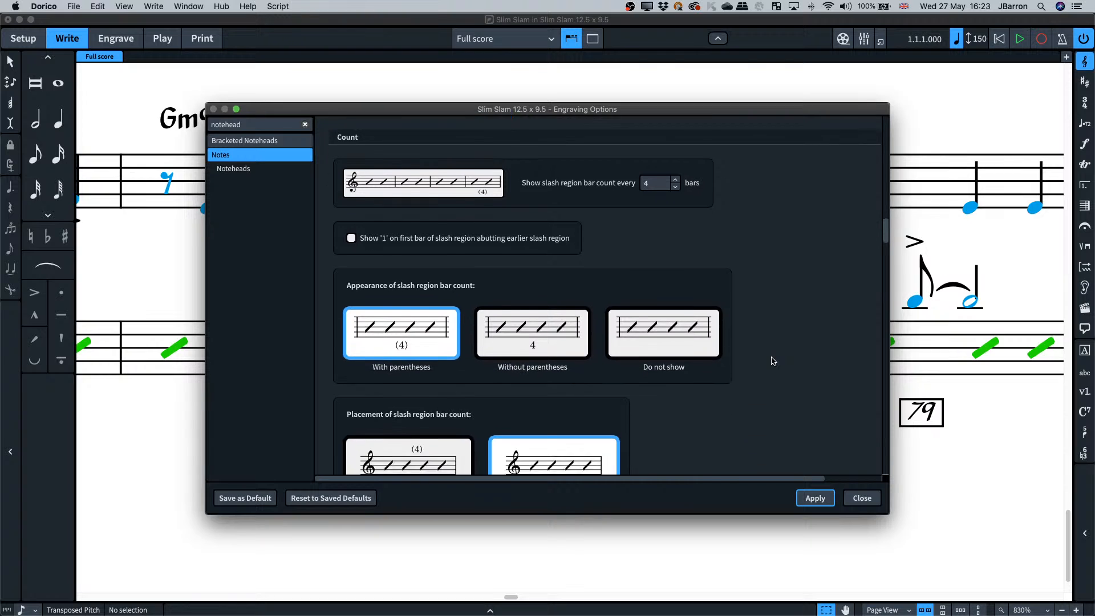
{"action": "scroll", "coordinate": [767, 256], "scroll_direction": "down", "scroll_amount": 7}
{"action": "scroll", "coordinate": [769, 305], "scroll_direction": "up", "scroll_amount": 18}
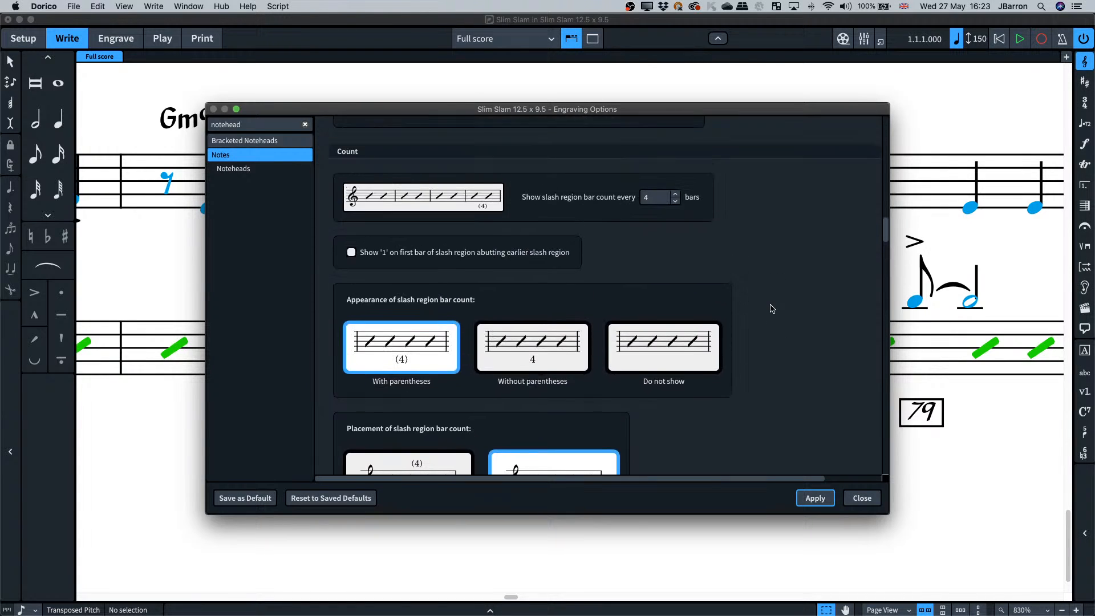
{"action": "scroll", "coordinate": [771, 308], "scroll_direction": "up", "scroll_amount": 5}
{"action": "scroll", "coordinate": [769, 308], "scroll_direction": "down", "scroll_amount": 3}
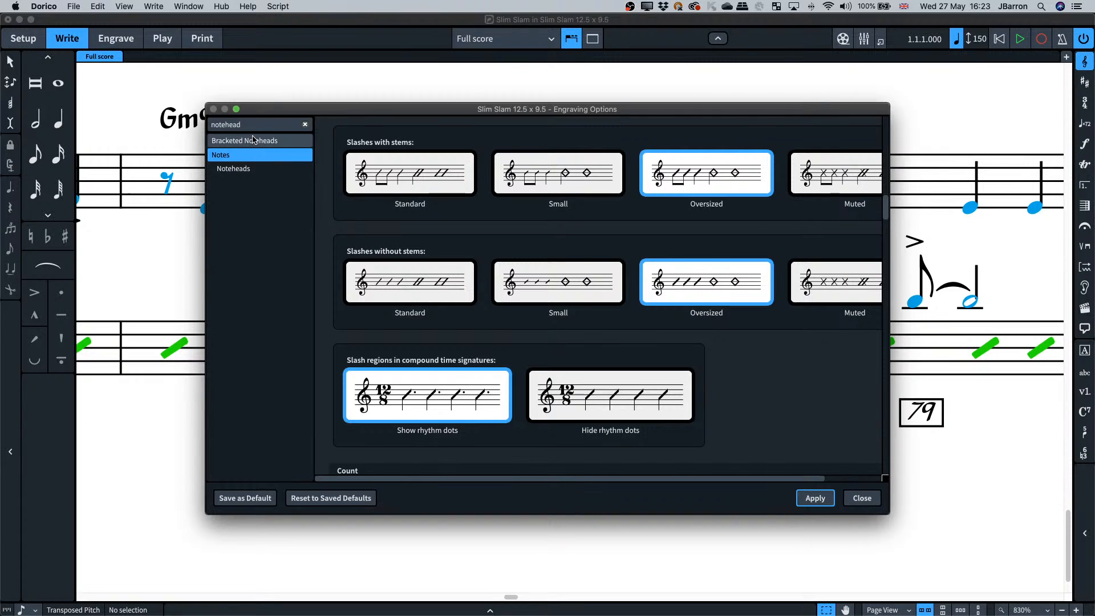
Search the categories for "slash", show Rhythmic Slashes under Notes, and close the Engraving Options discarding all changes.
{"action": "left_click_drag", "start_coordinate": [250, 125], "coordinate": [195, 127]}
{"action": "type", "text": "slash"}
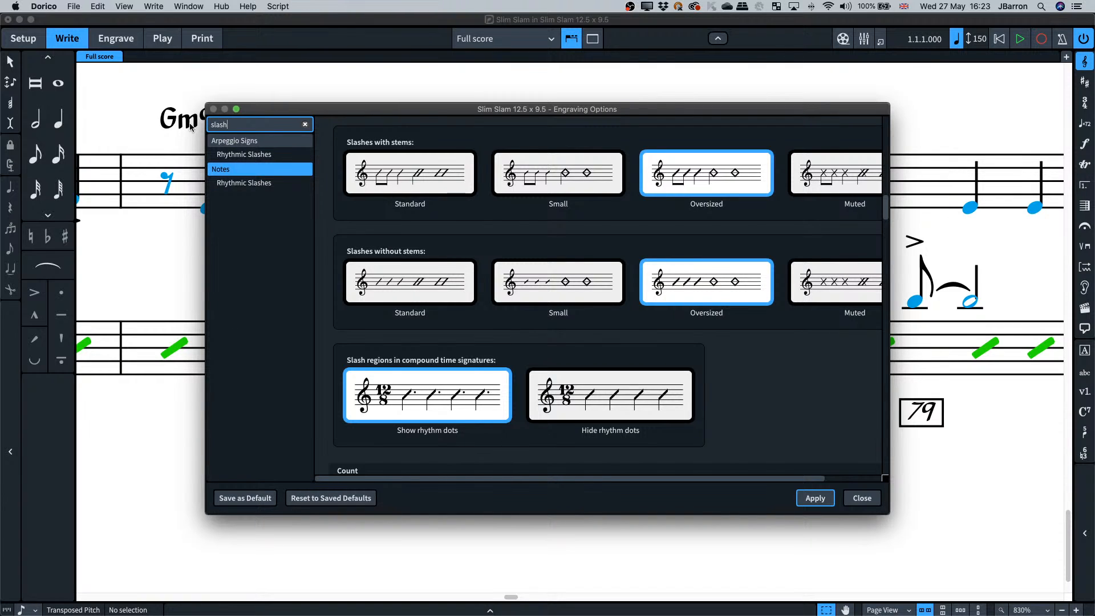
{"action": "left_click", "coordinate": [227, 188]}
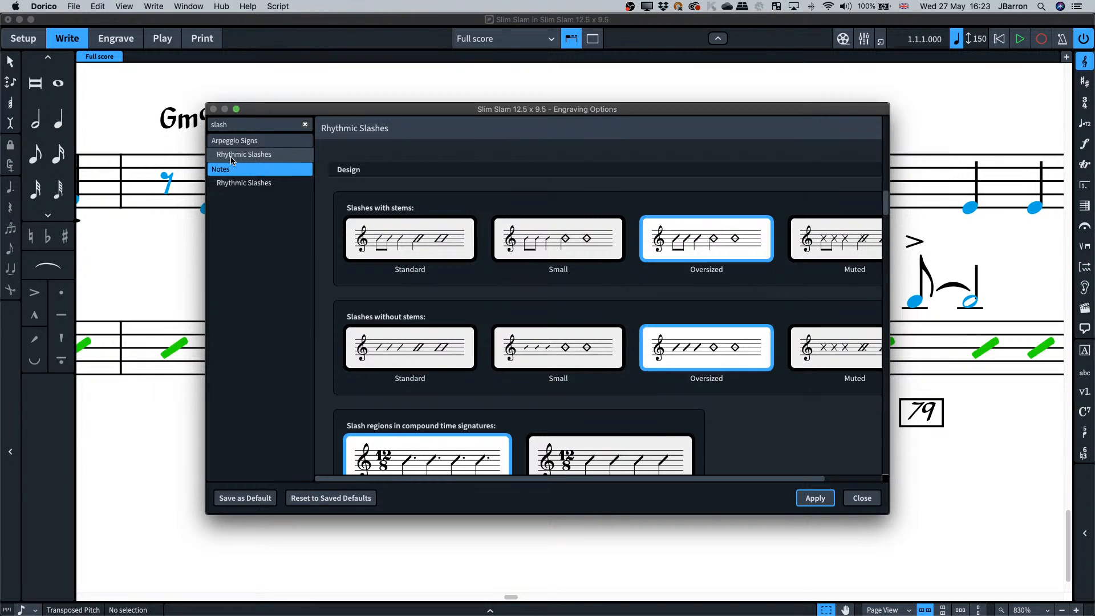
{"action": "left_click", "coordinate": [856, 497]}
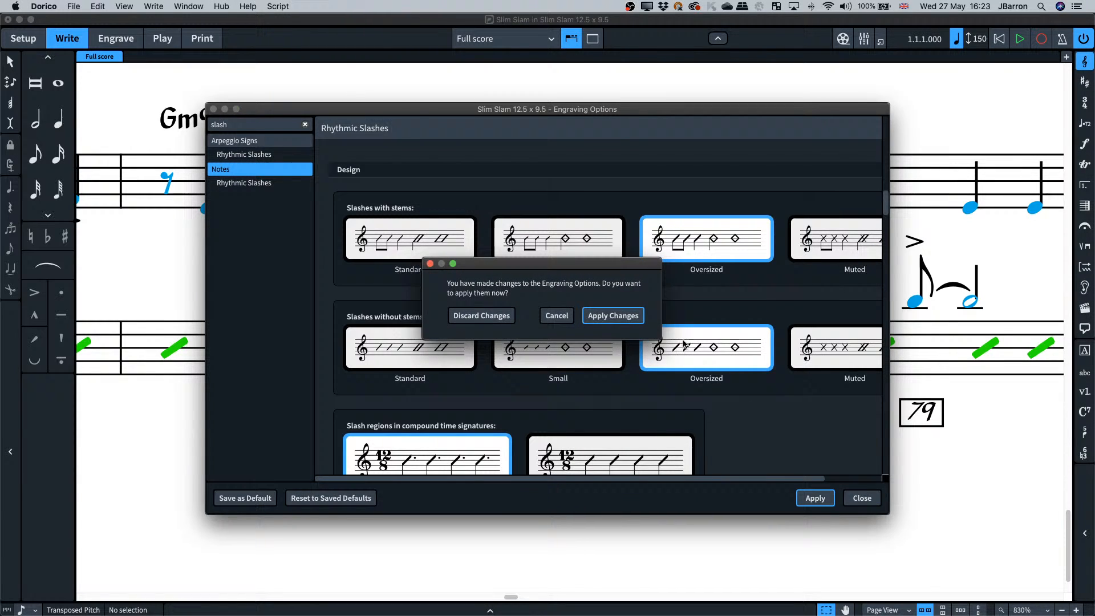
{"action": "left_click", "coordinate": [482, 316]}
Go to bar 121 of the drum part, select its contents to examine the voices and rests, and deselect them.
{"action": "scroll", "coordinate": [756, 429], "scroll_direction": "right", "scroll_amount": 20}
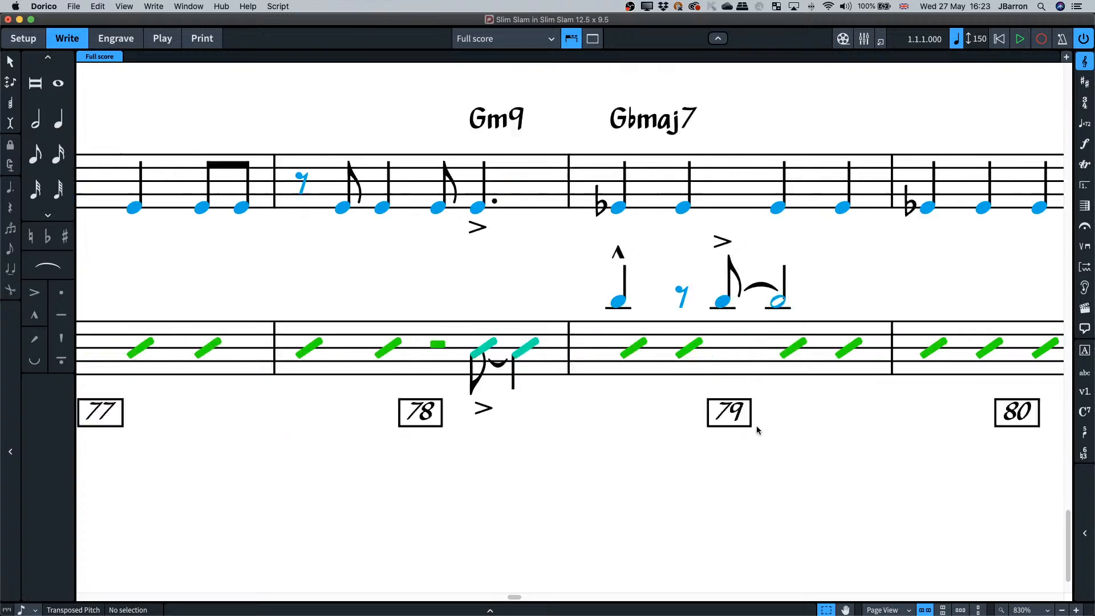
{"action": "scroll", "coordinate": [757, 430], "scroll_direction": "right", "scroll_amount": 20}
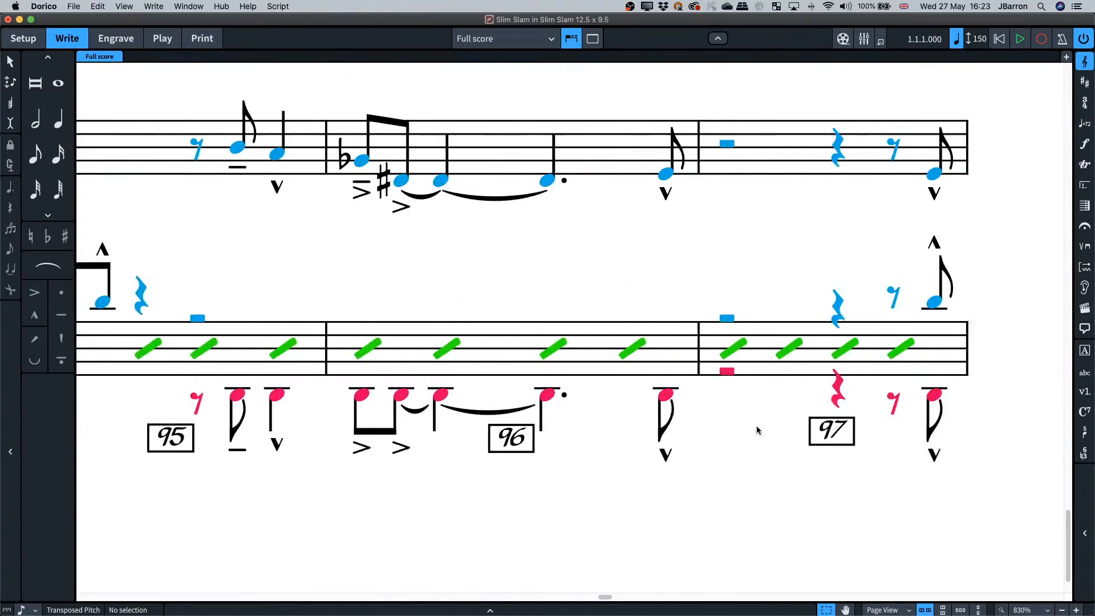
{"action": "scroll", "coordinate": [756, 426], "scroll_direction": "right", "scroll_amount": 15}
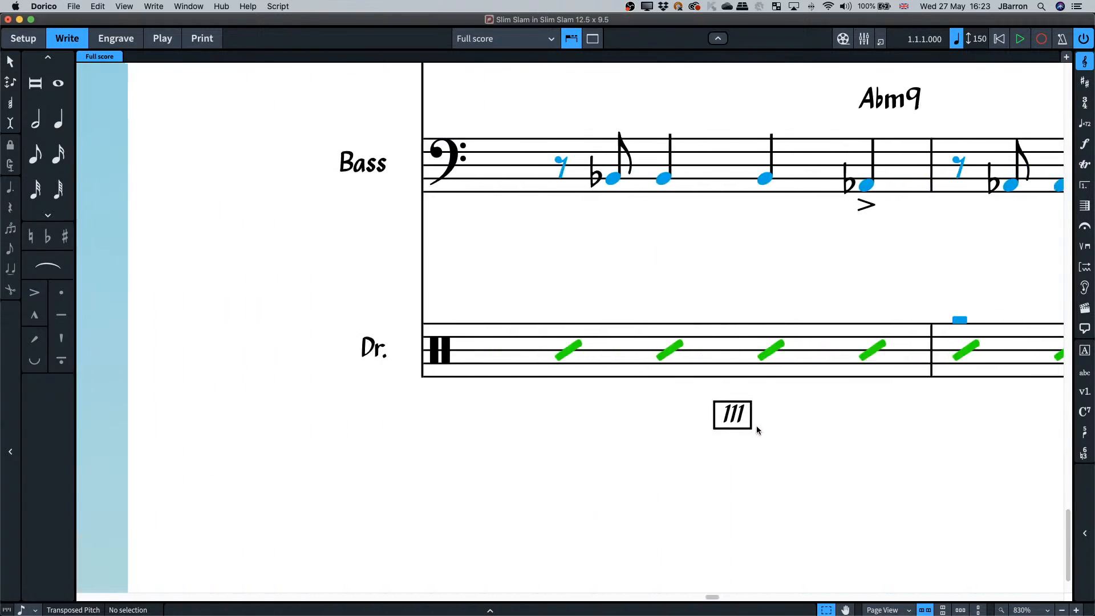
{"action": "scroll", "coordinate": [766, 433], "scroll_direction": "down", "scroll_amount": 3}
{"action": "scroll", "coordinate": [767, 438], "scroll_direction": "right", "scroll_amount": 20}
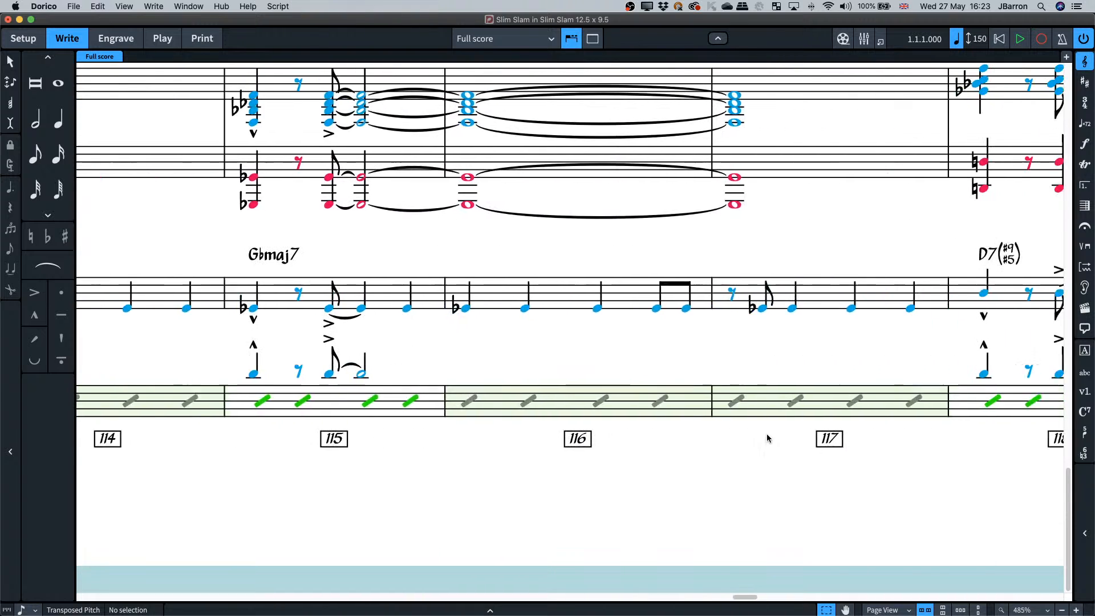
{"action": "scroll", "coordinate": [766, 433], "scroll_direction": "right", "scroll_amount": 15}
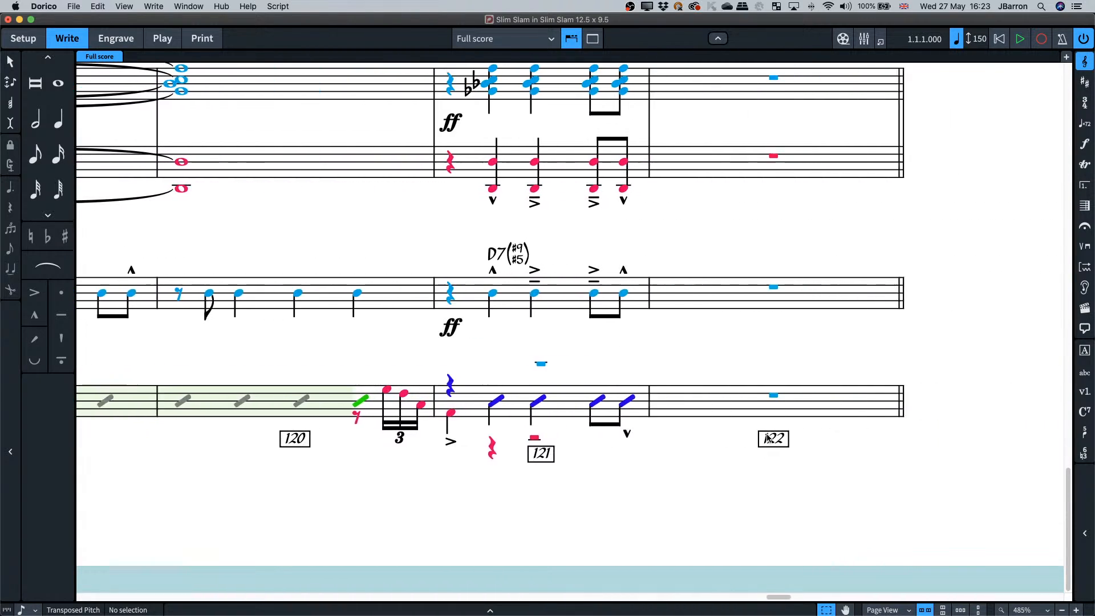
{"action": "scroll", "coordinate": [766, 433], "scroll_direction": "left", "scroll_amount": 3}
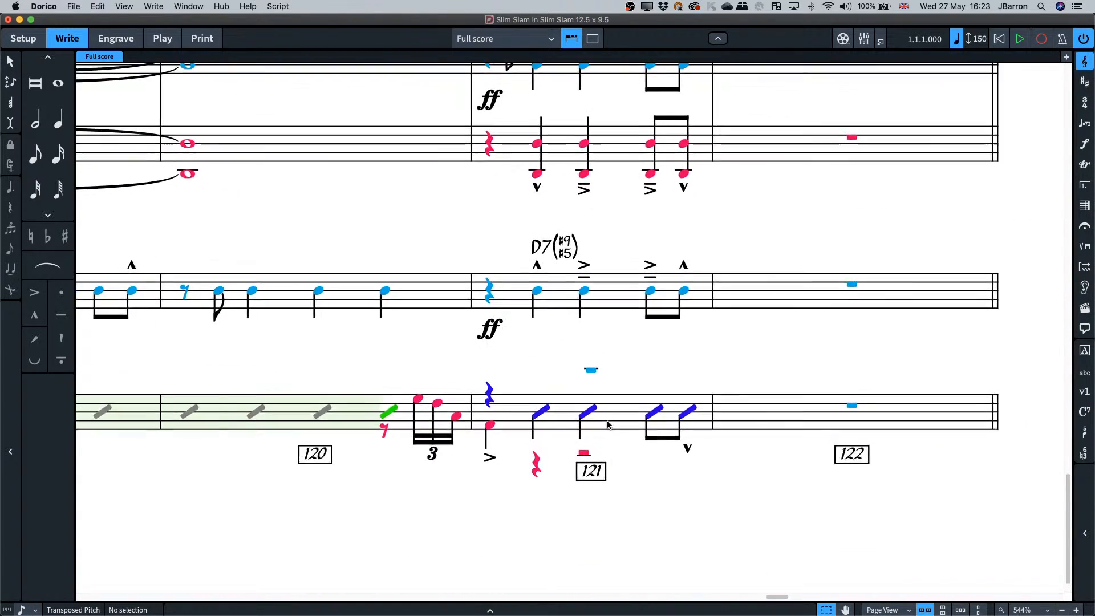
{"action": "scroll", "coordinate": [608, 429], "scroll_direction": "up", "scroll_amount": 5}
{"action": "left_click", "coordinate": [622, 405]}
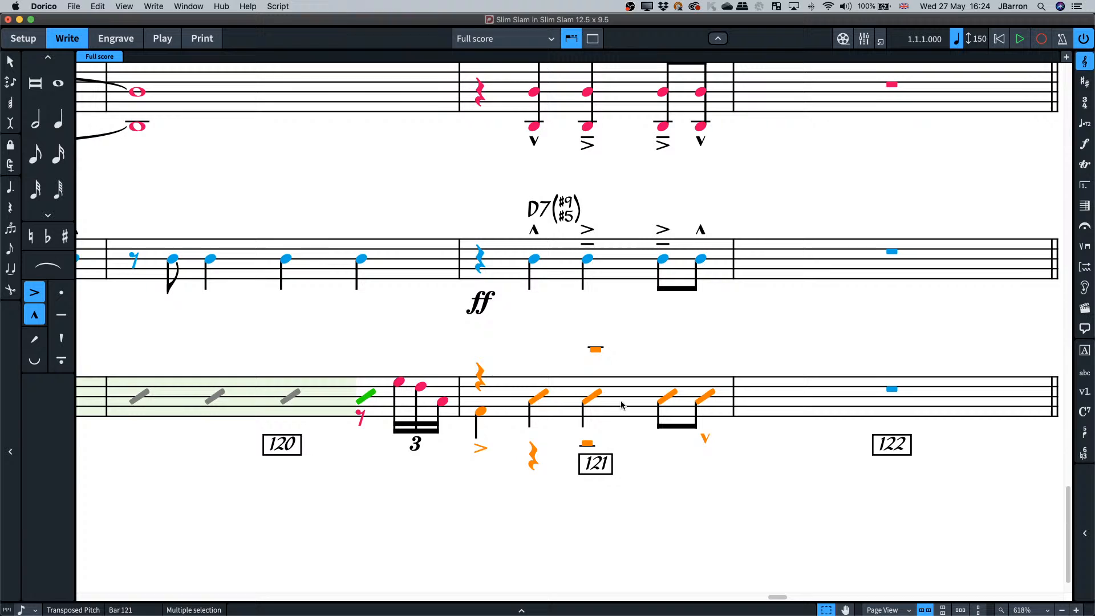
{"action": "left_click", "coordinate": [636, 454]}
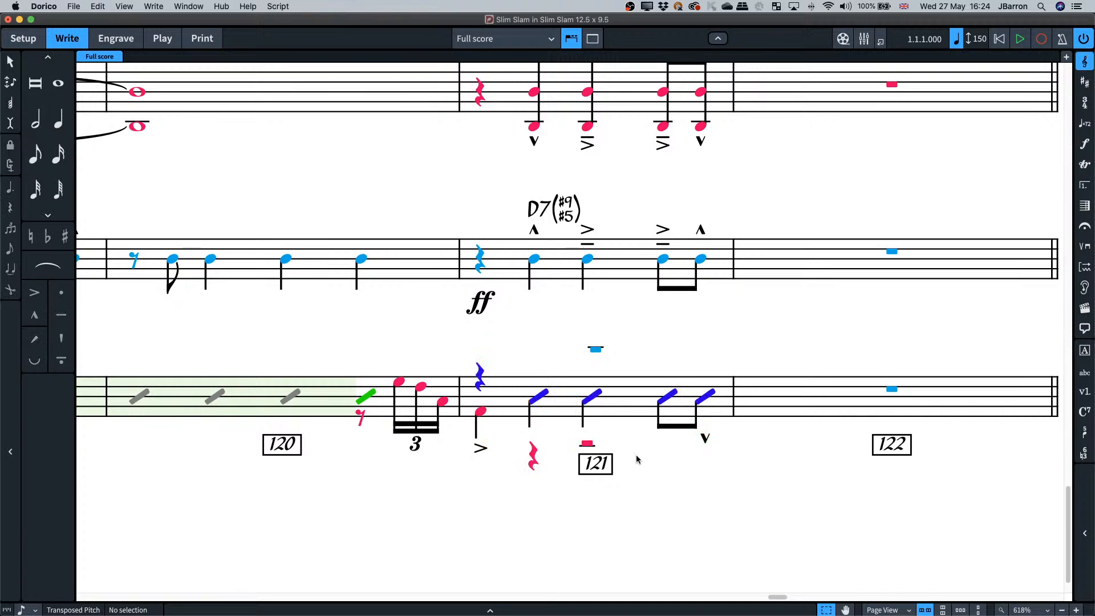
Change the percussion voice of the four stemmed slashes in bar 121 of the drum part to Extra Down-stem Voice.
{"action": "left_click", "coordinate": [544, 396]}
{"action": "left_click", "coordinate": [593, 395], "text": "shift"}
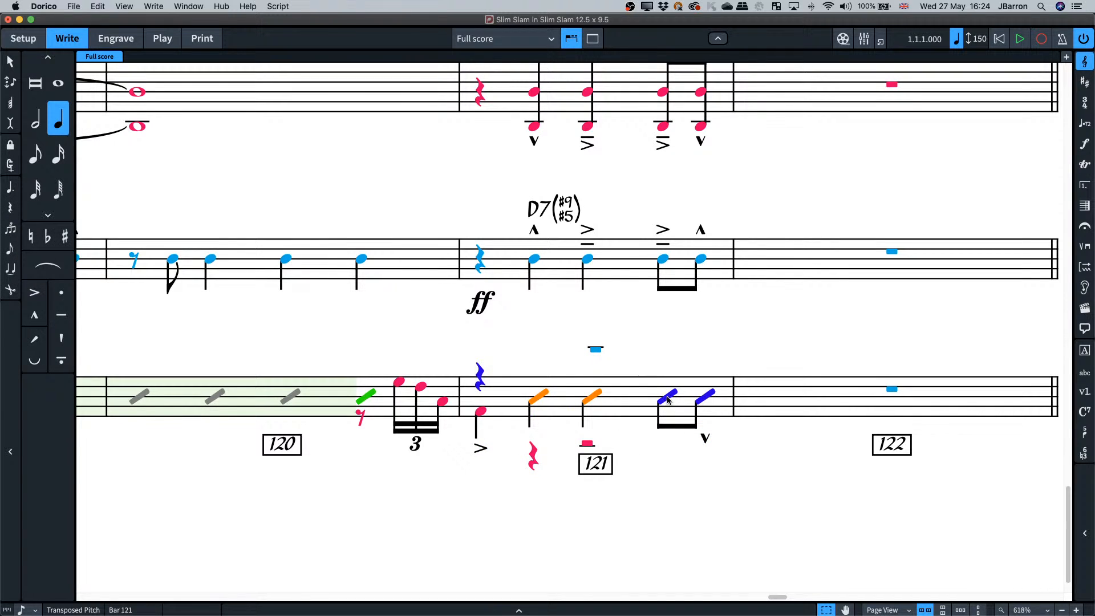
{"action": "left_click", "coordinate": [669, 396], "text": "shift"}
{"action": "left_click", "coordinate": [705, 399], "text": "shift"}
{"action": "right_click", "coordinate": [677, 329]}
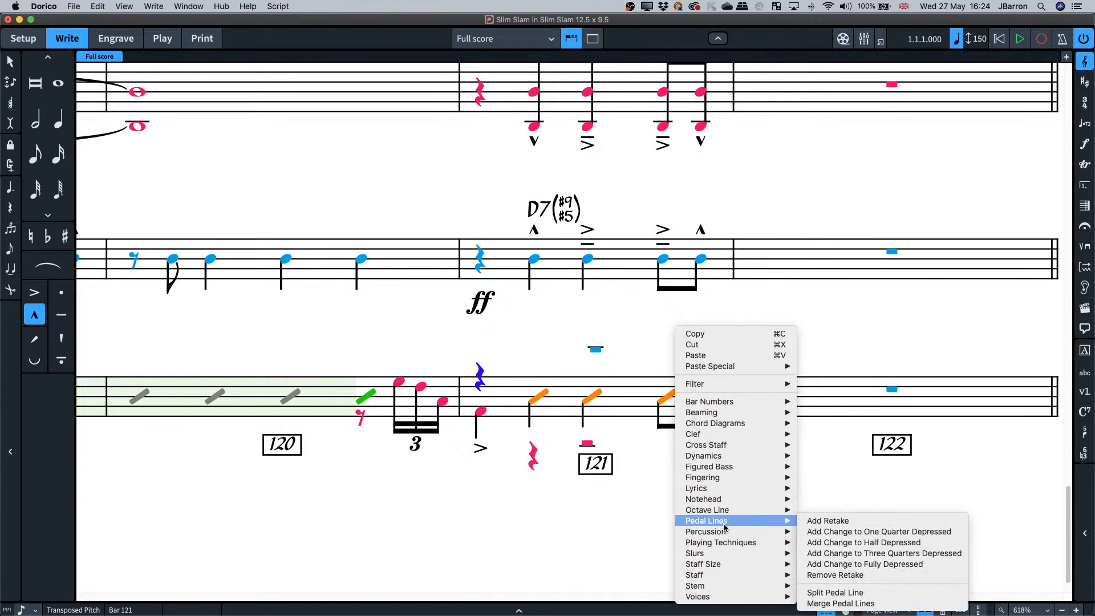
{"action": "mouse_move", "coordinate": [741, 531]}
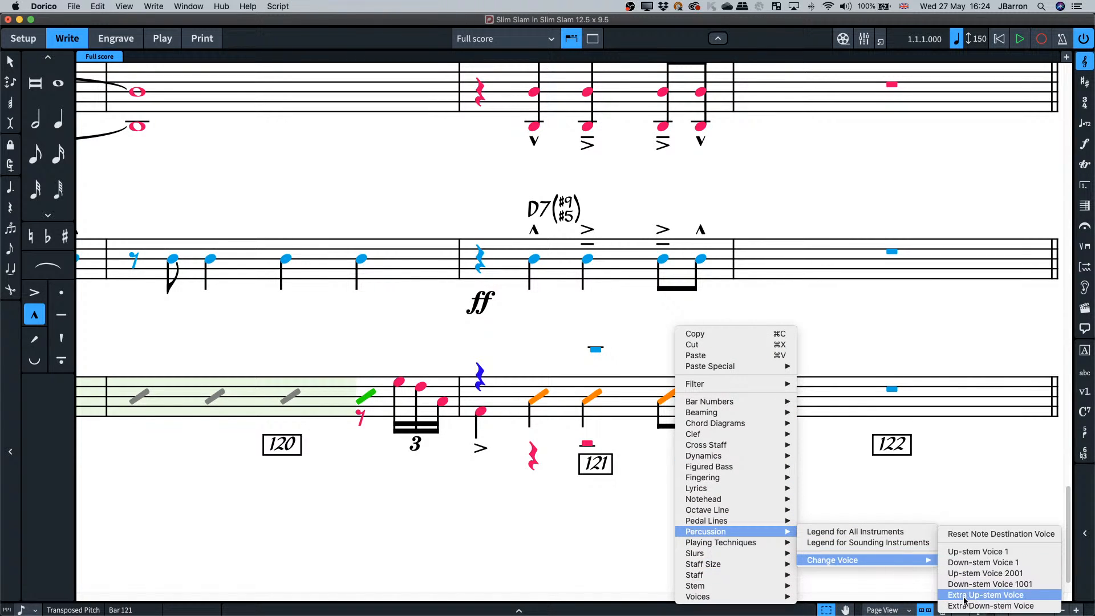
{"action": "left_click", "coordinate": [964, 606]}
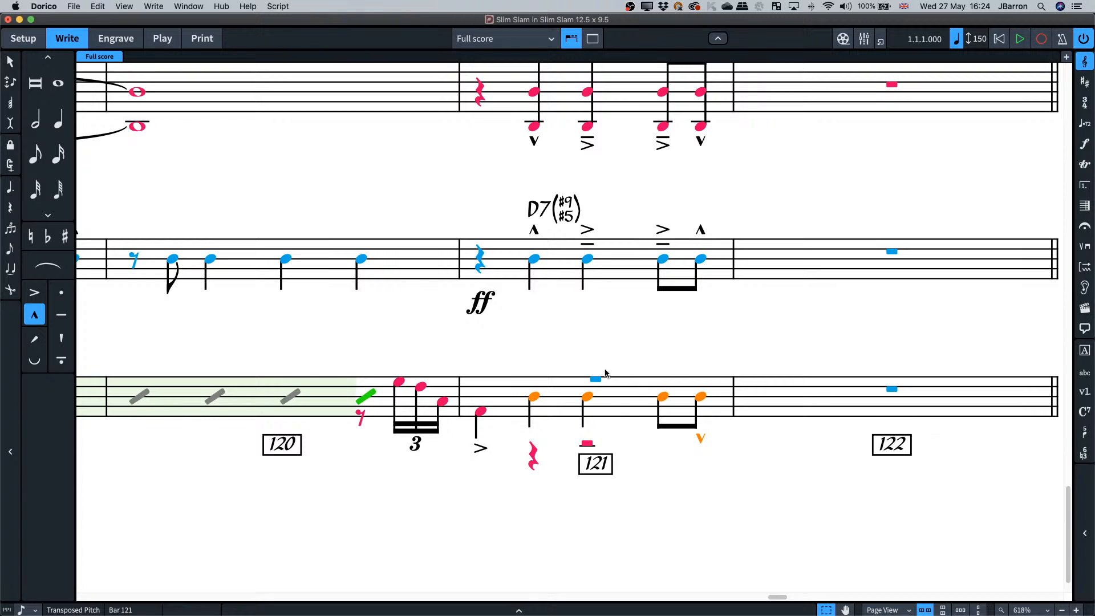
Change the four selected extra-voice notes in bar 121 of the drum part to Slash Noteheads and deselect them.
{"action": "right_click", "coordinate": [524, 357]}
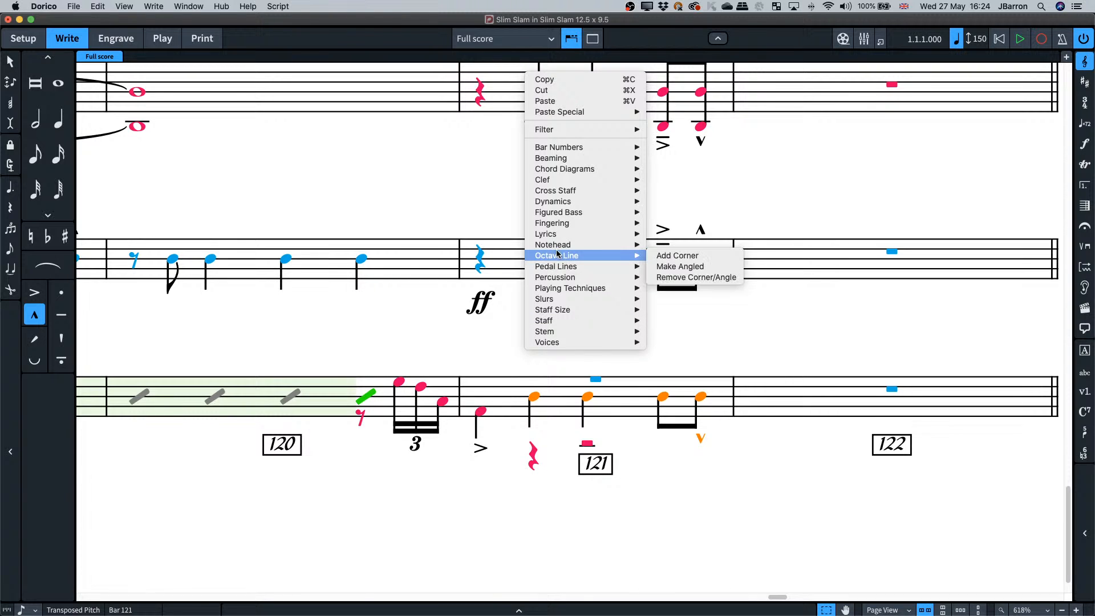
{"action": "mouse_move", "coordinate": [567, 245]}
{"action": "mouse_move", "coordinate": [707, 328]}
{"action": "mouse_move", "coordinate": [706, 349]}
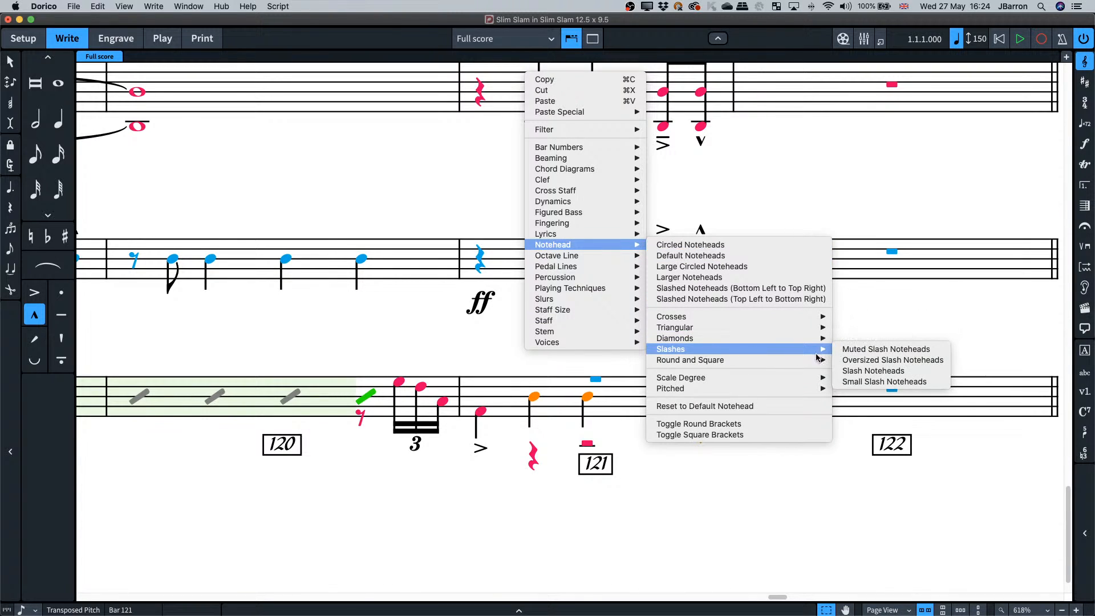
{"action": "left_click", "coordinate": [868, 365]}
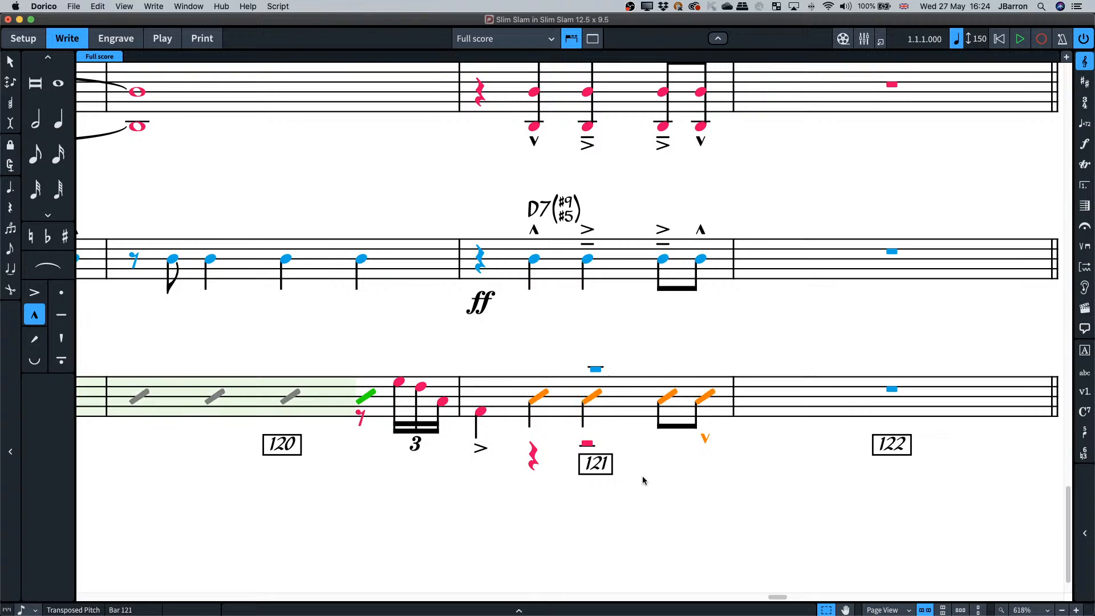
{"action": "left_click", "coordinate": [660, 494]}
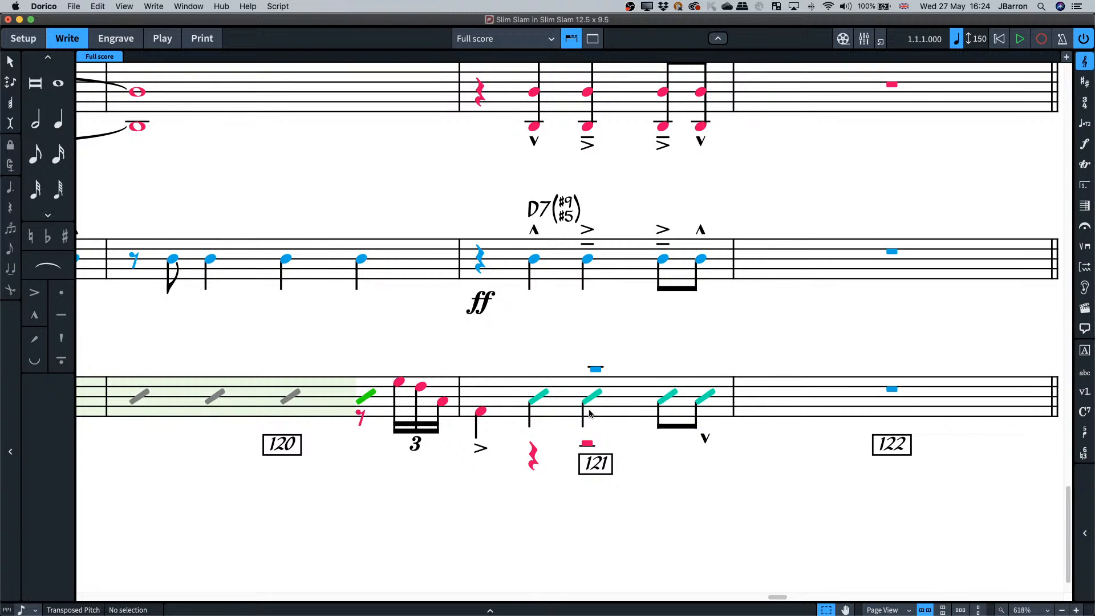
Undo the slash notehead and percussion voice changes to the four notes in bar 121, and clear the selection.
{"action": "left_click", "coordinate": [590, 413]}
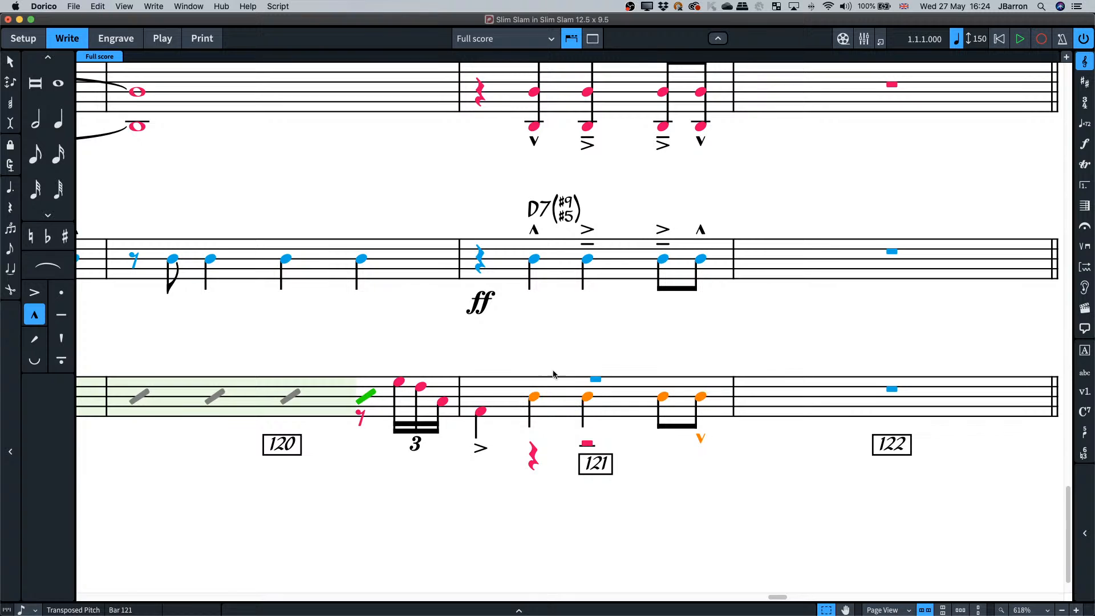
{"action": "left_click", "coordinate": [530, 356]}
{"action": "key", "text": "super+z"}
{"action": "key", "text": "super+z"}
{"action": "left_click", "coordinate": [526, 349]}
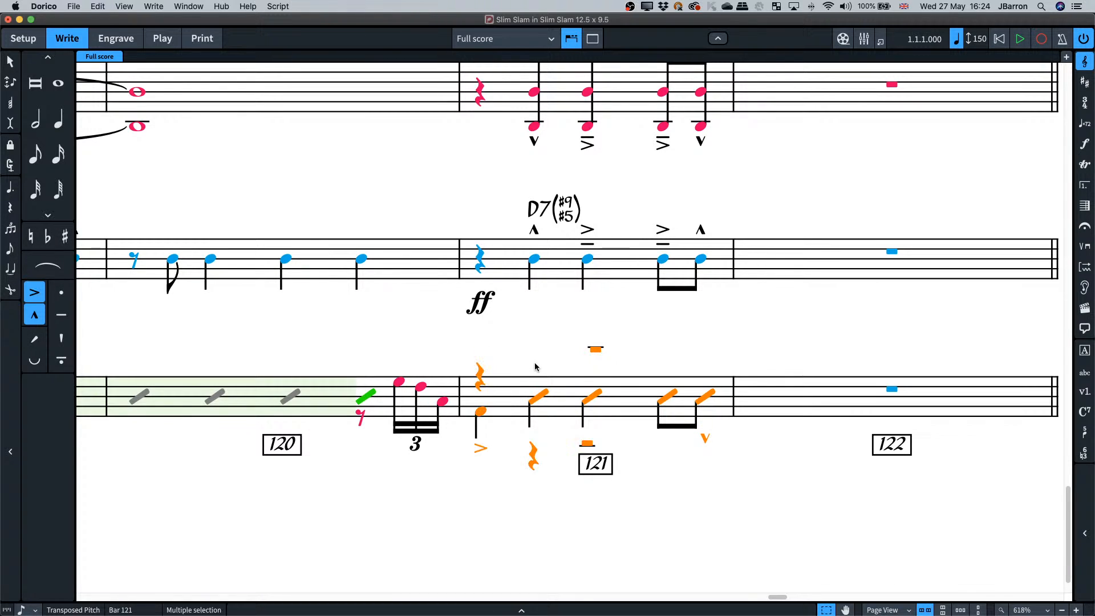
{"action": "key", "text": "Escape"}
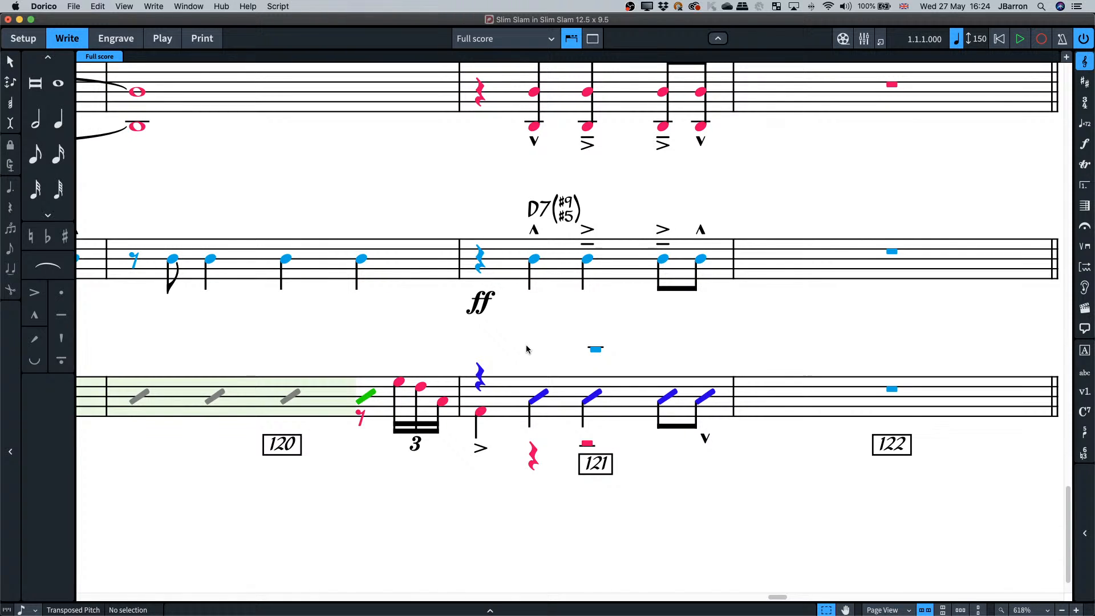
Change the percussion voice of the accented kick drum note in bar 121 to Extra Down-stem Voice and deselect it.
{"action": "left_click", "coordinate": [481, 410]}
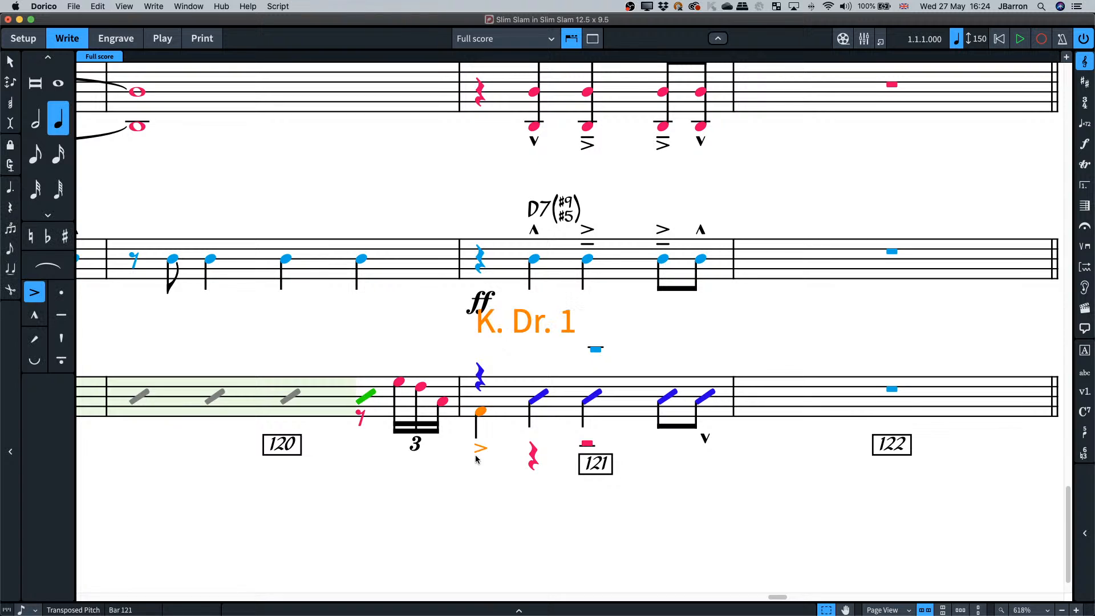
{"action": "right_click", "coordinate": [465, 470]}
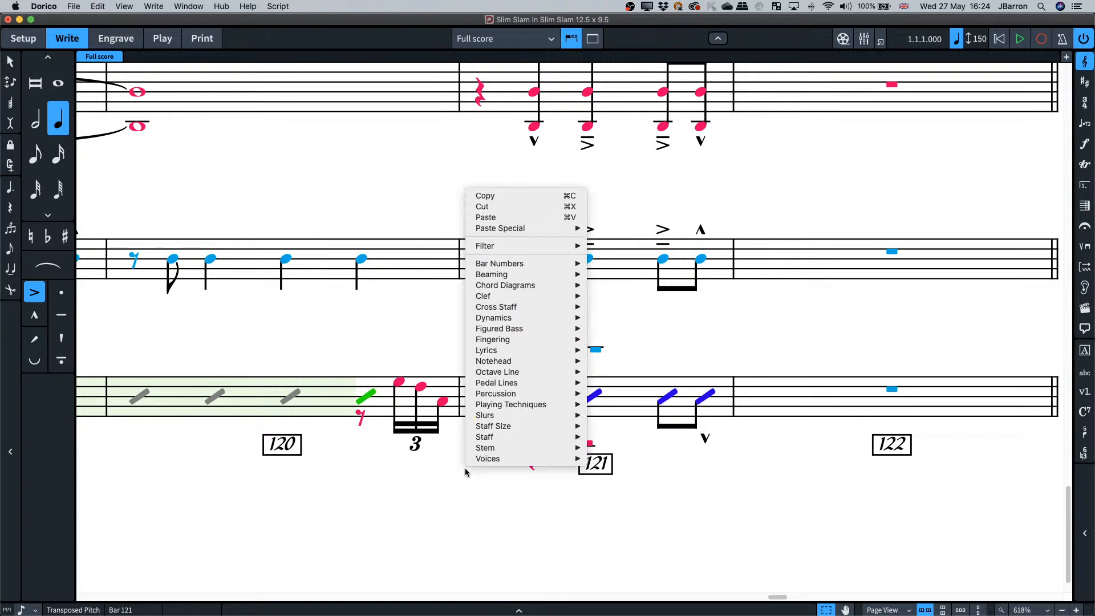
{"action": "mouse_move", "coordinate": [548, 394]}
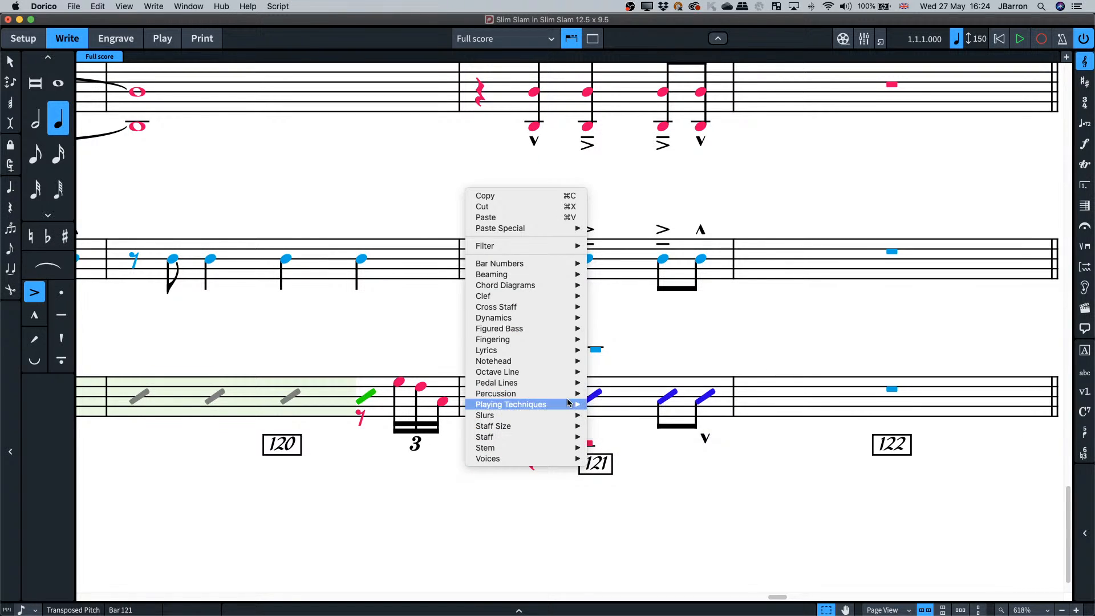
{"action": "mouse_move", "coordinate": [664, 421]}
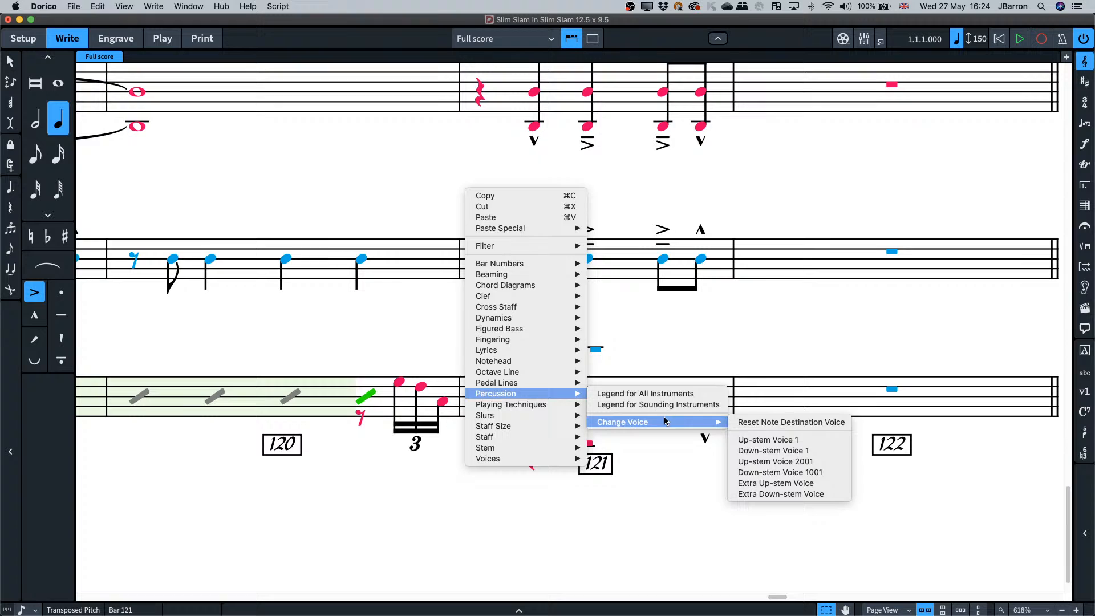
{"action": "left_click", "coordinate": [792, 494]}
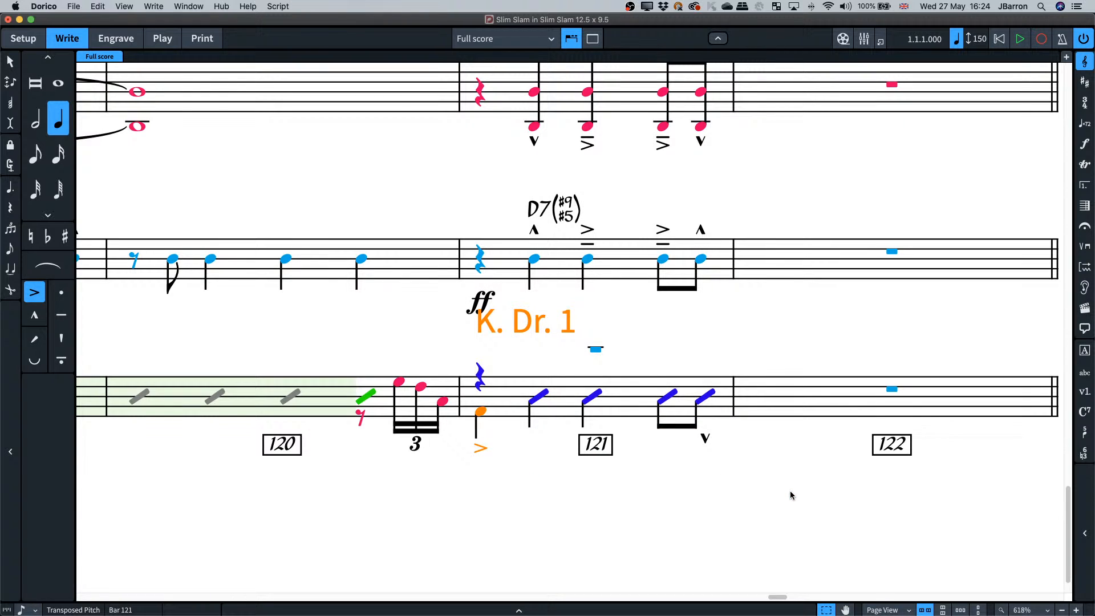
{"action": "key", "text": "Escape"}
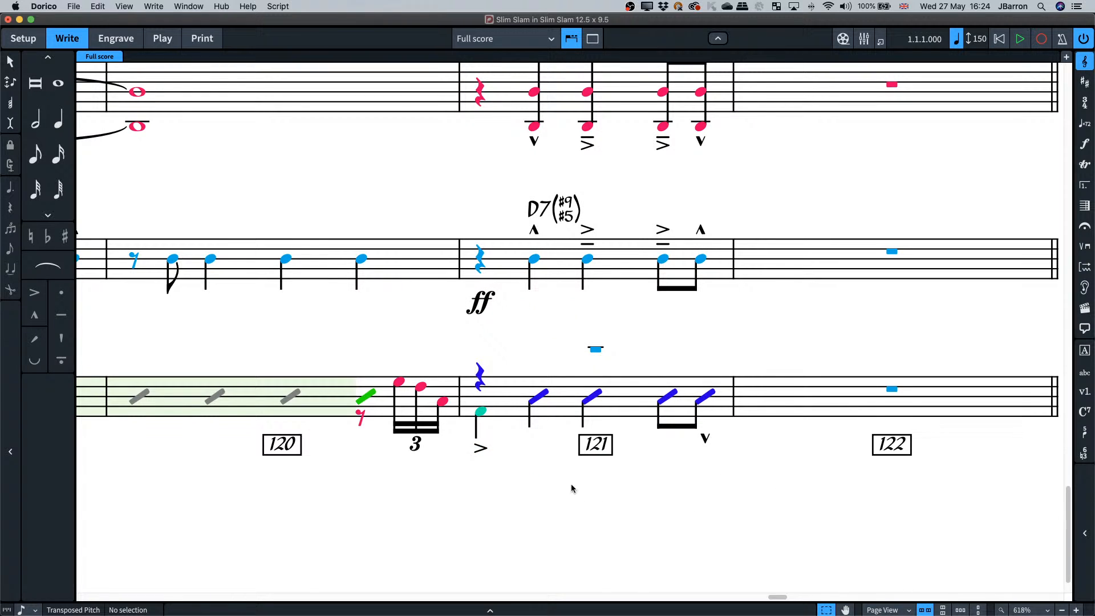
Try moving the four stemmed slashes in bar 121 of the drum part to the Extra Down-stem Voice.
{"action": "left_click", "coordinate": [539, 395]}
{"action": "left_click", "coordinate": [592, 395], "text": "shift"}
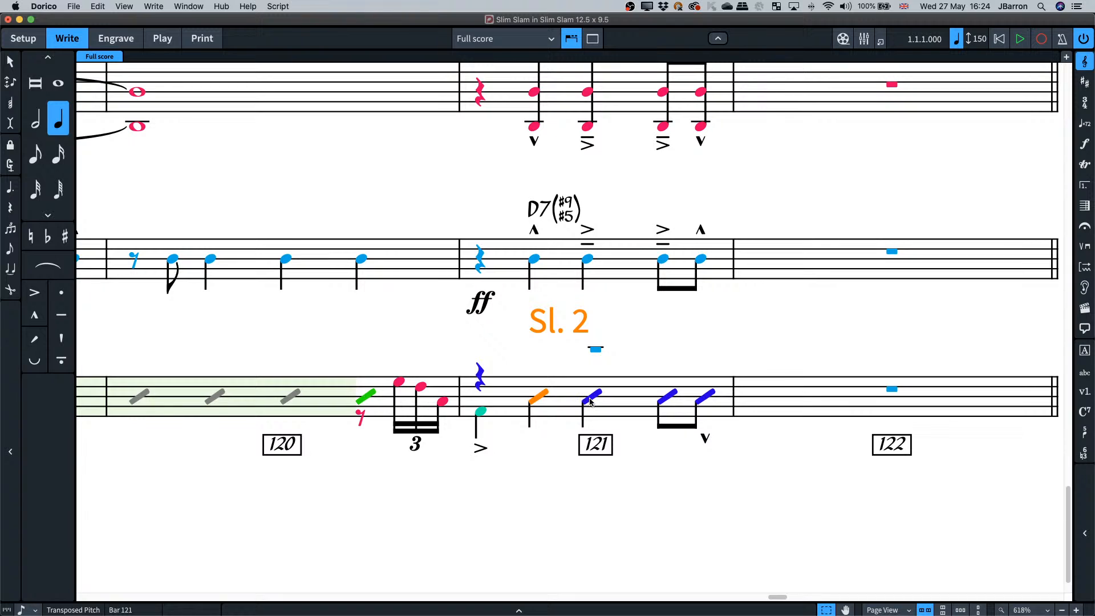
{"action": "left_click", "coordinate": [674, 396], "text": "shift"}
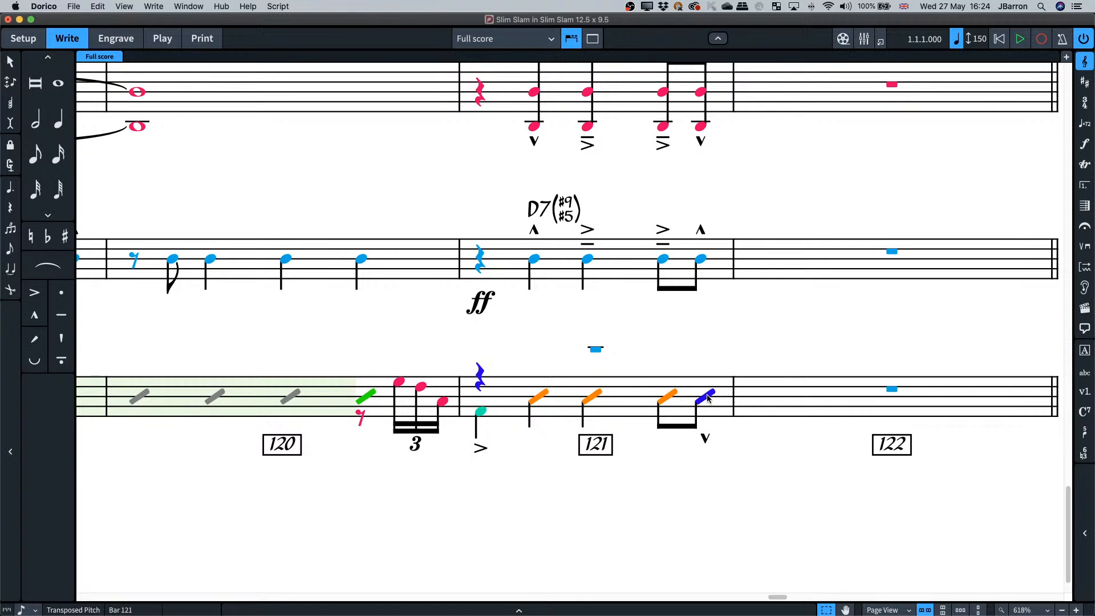
{"action": "left_click", "coordinate": [706, 396], "text": "shift"}
{"action": "right_click", "coordinate": [694, 340]}
{"action": "mouse_move", "coordinate": [727, 260]}
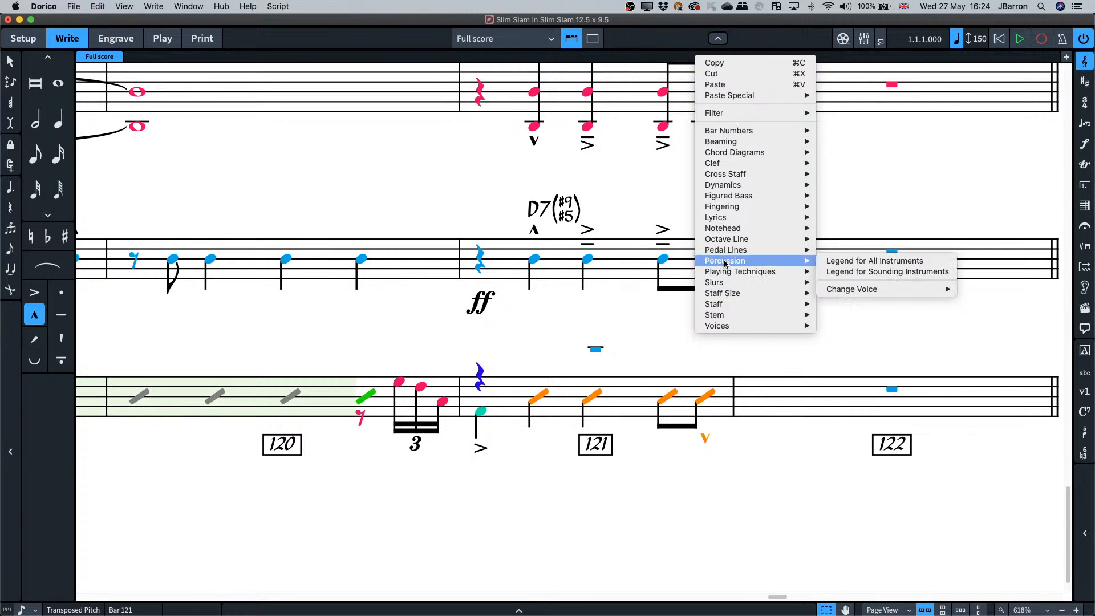
{"action": "mouse_move", "coordinate": [855, 289]}
{"action": "mouse_move", "coordinate": [945, 293]}
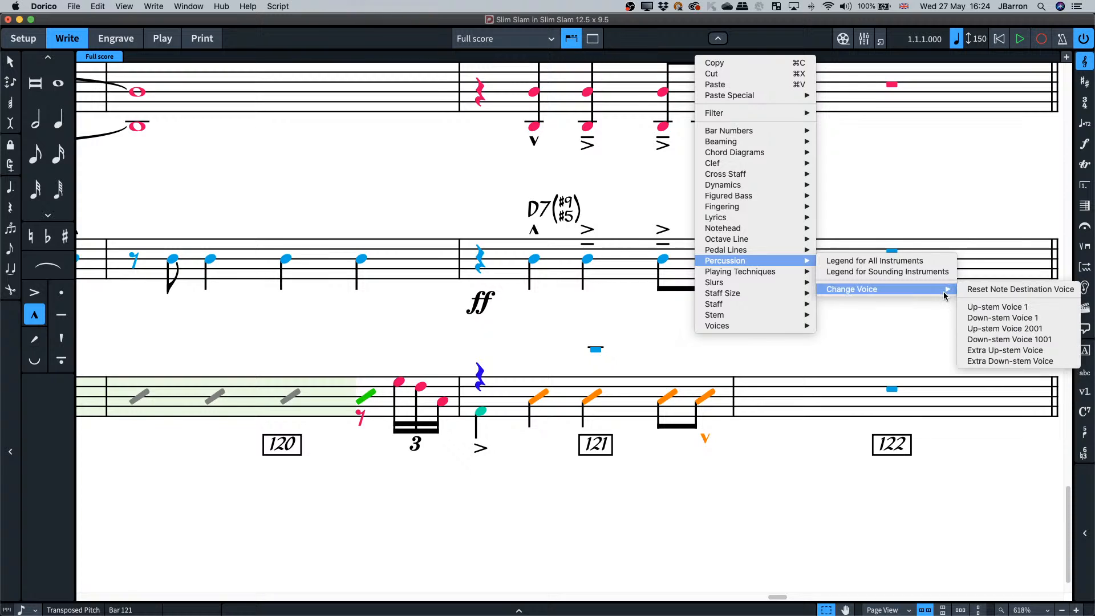
{"action": "left_click", "coordinate": [981, 354]}
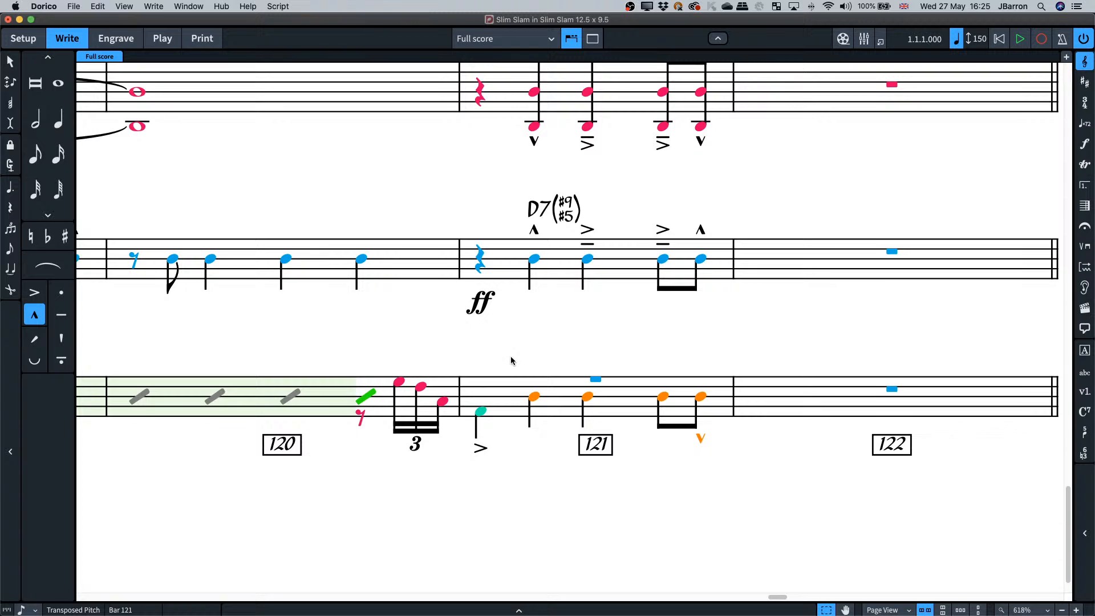
Undo the last percussion voice change on the four slashes in bar 121 and deselect them.
{"action": "key", "text": "super+z"}
{"action": "key", "text": "super+z"}
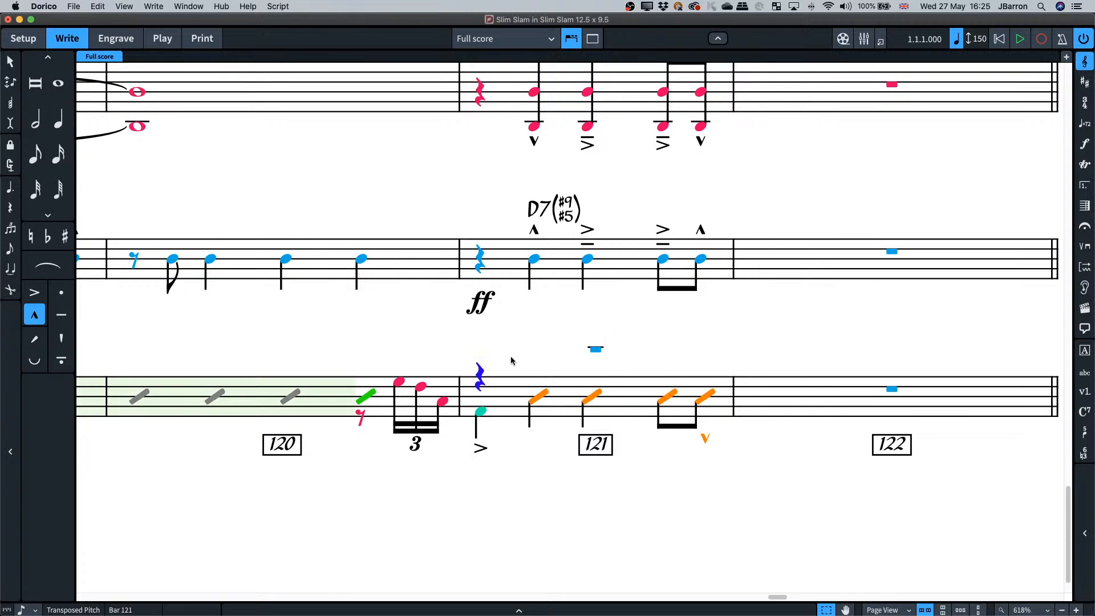
{"action": "left_click", "coordinate": [556, 472]}
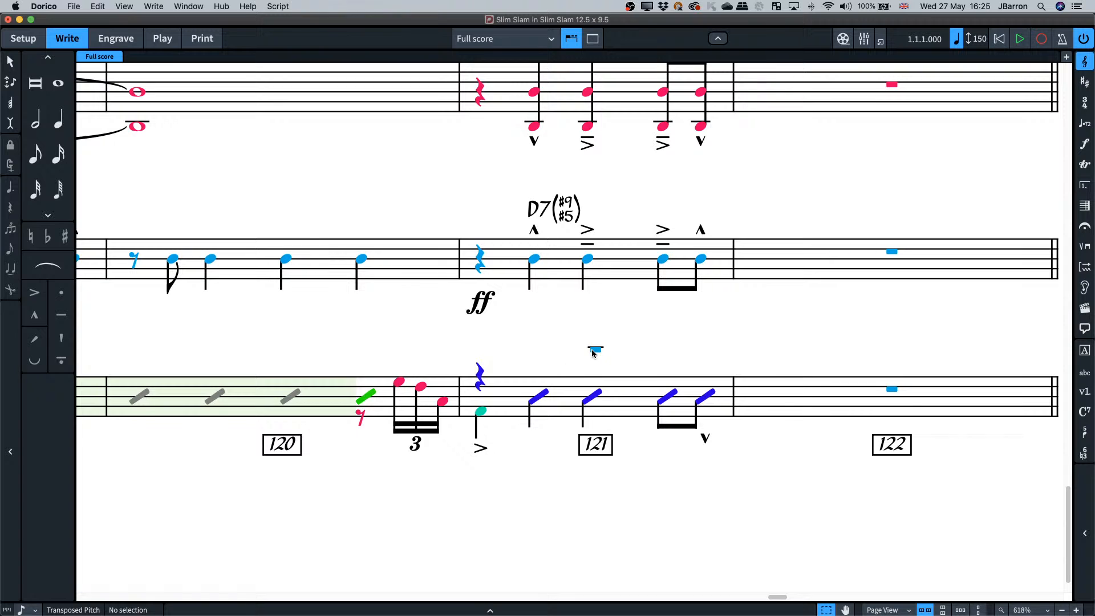
{"action": "scroll", "coordinate": [542, 439], "scroll_direction": "left", "scroll_amount": 3}
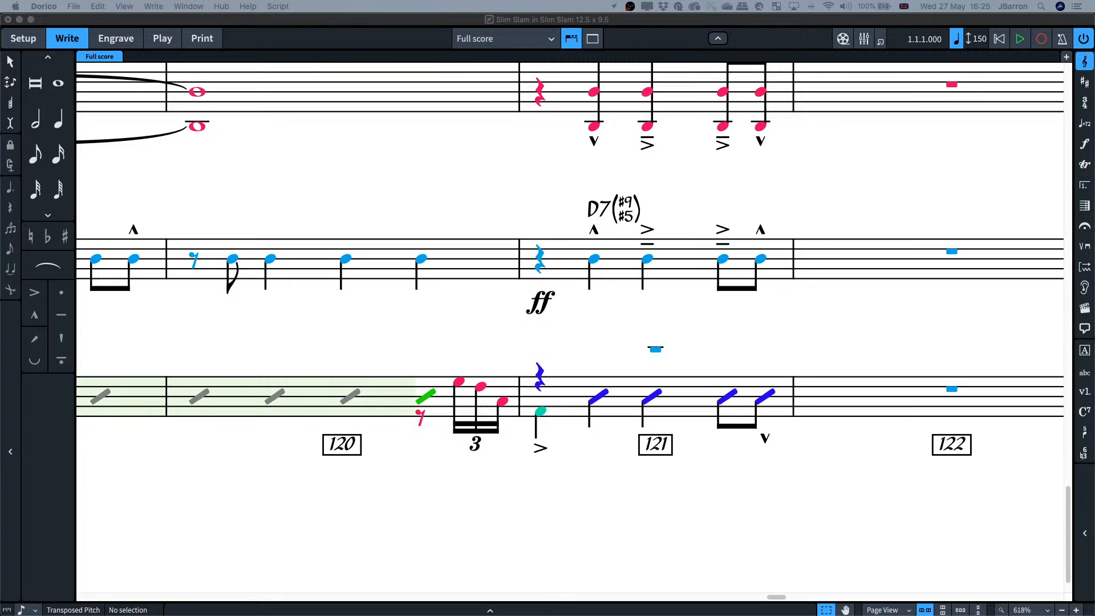
Switch to Preview to examine the Tchaikovsky triangle, cymbal and bass drum part in the PDF, and return to the Slim Slam project in Dorico.
{"action": "left_click", "coordinate": [290, 22]}
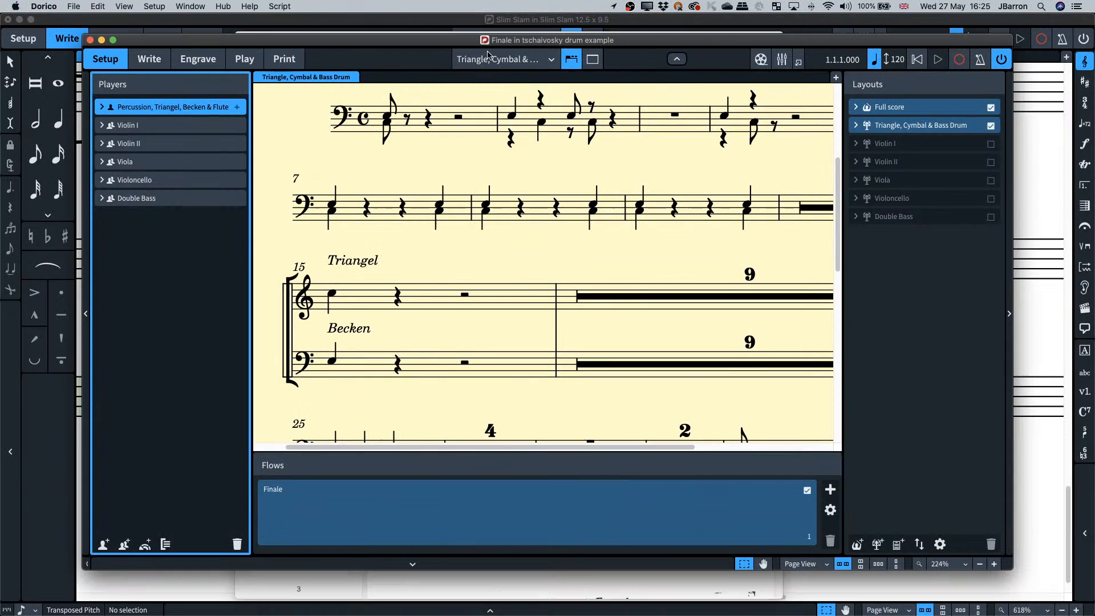
{"action": "left_click_drag", "start_coordinate": [472, 37], "coordinate": [469, 40]}
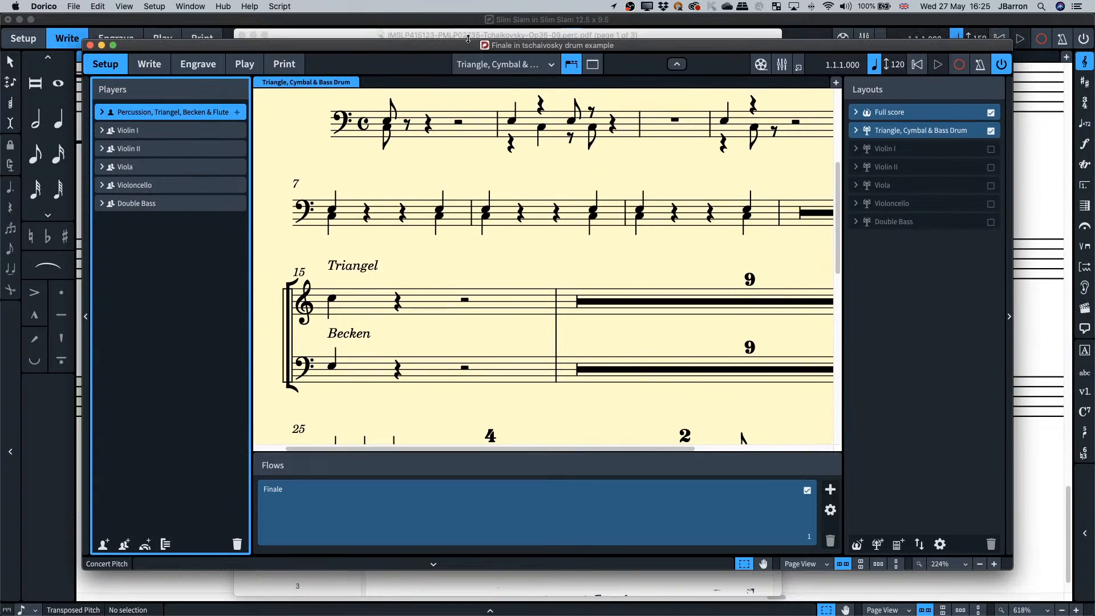
{"action": "left_click", "coordinate": [469, 32]}
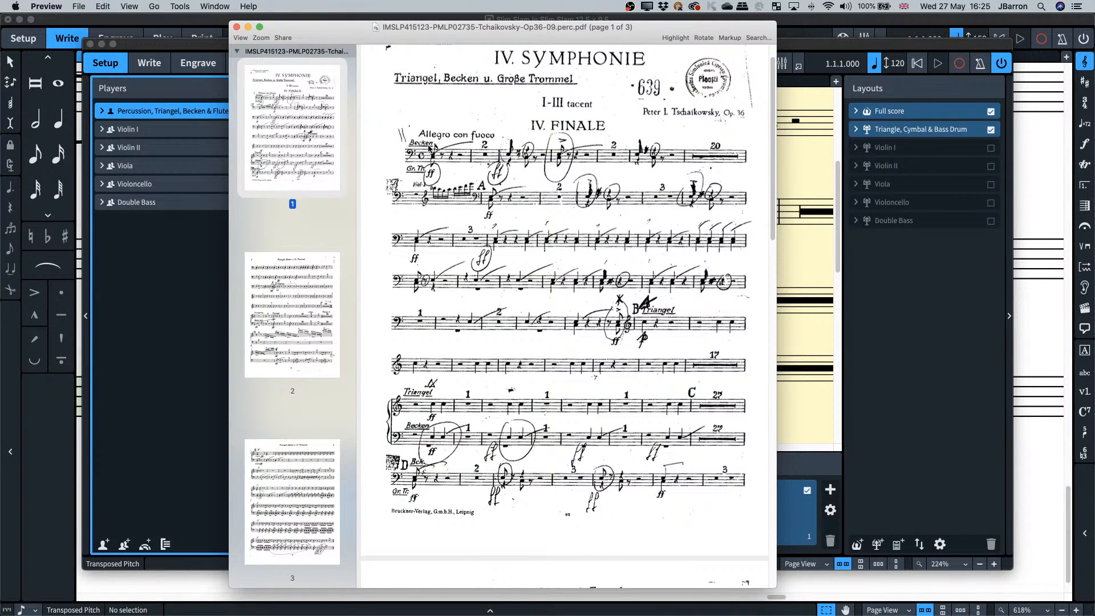
{"action": "scroll", "coordinate": [433, 156], "scroll_direction": "up", "scroll_amount": 3}
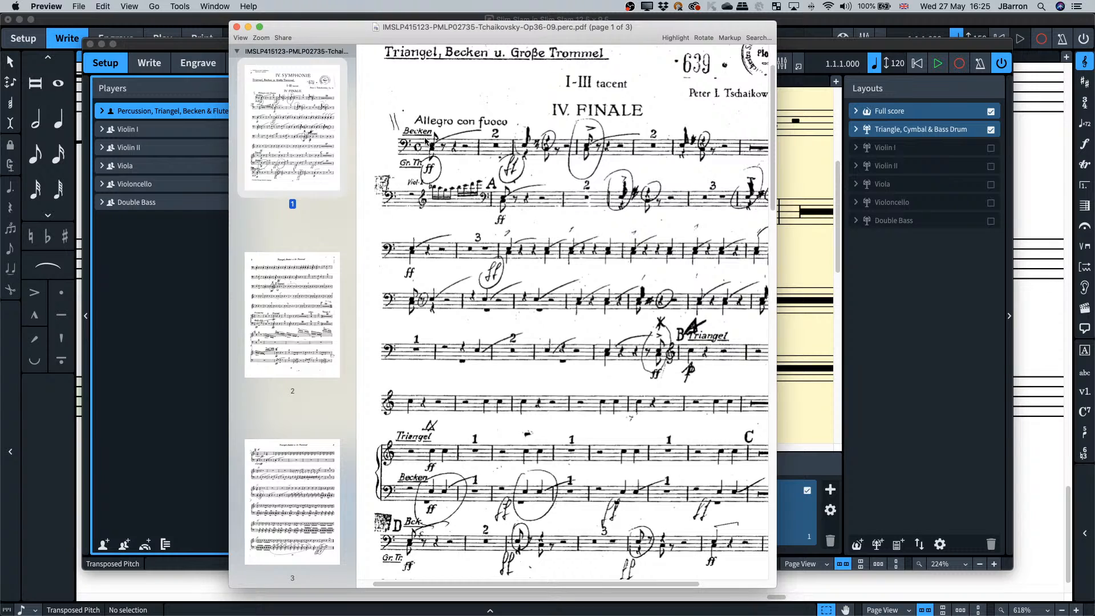
{"action": "scroll", "coordinate": [442, 390], "scroll_direction": "down", "scroll_amount": 2}
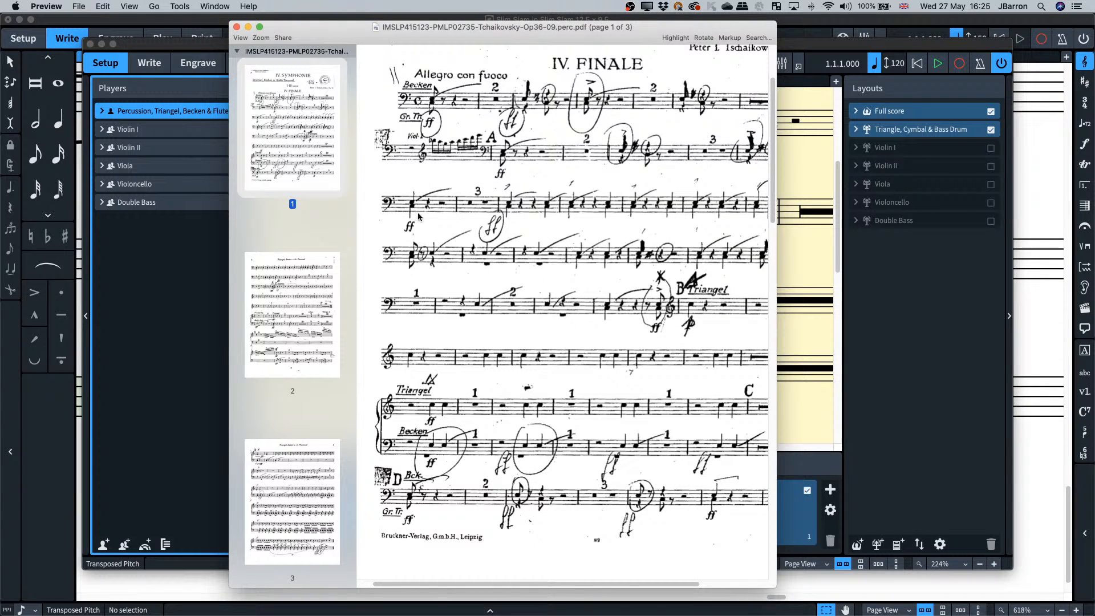
{"action": "scroll", "coordinate": [434, 100], "scroll_direction": "up", "scroll_amount": 2}
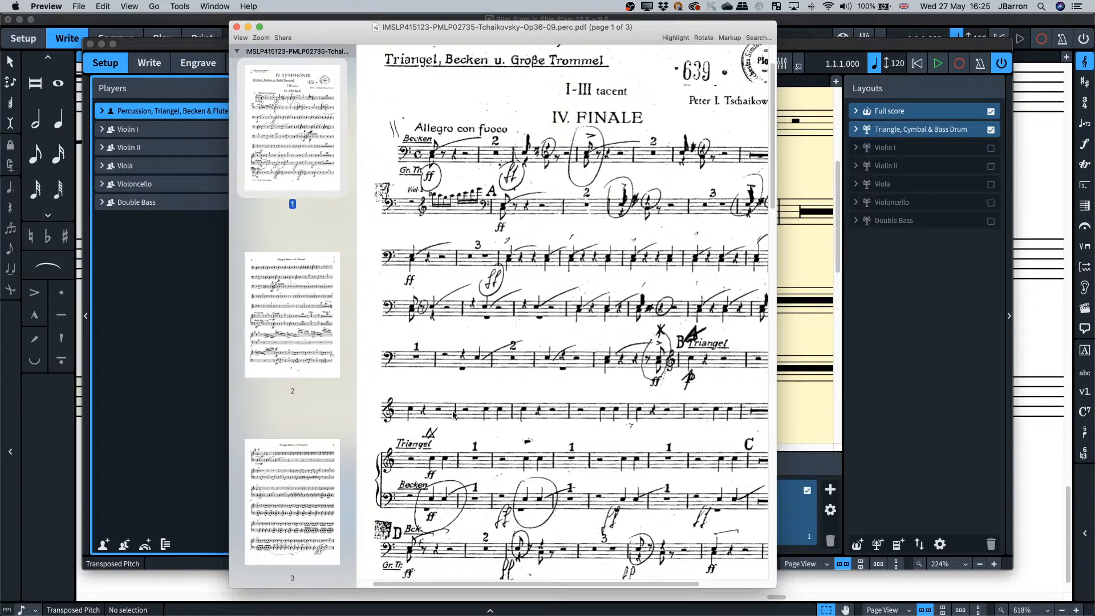
{"action": "scroll", "coordinate": [456, 418], "scroll_direction": "down", "scroll_amount": 3}
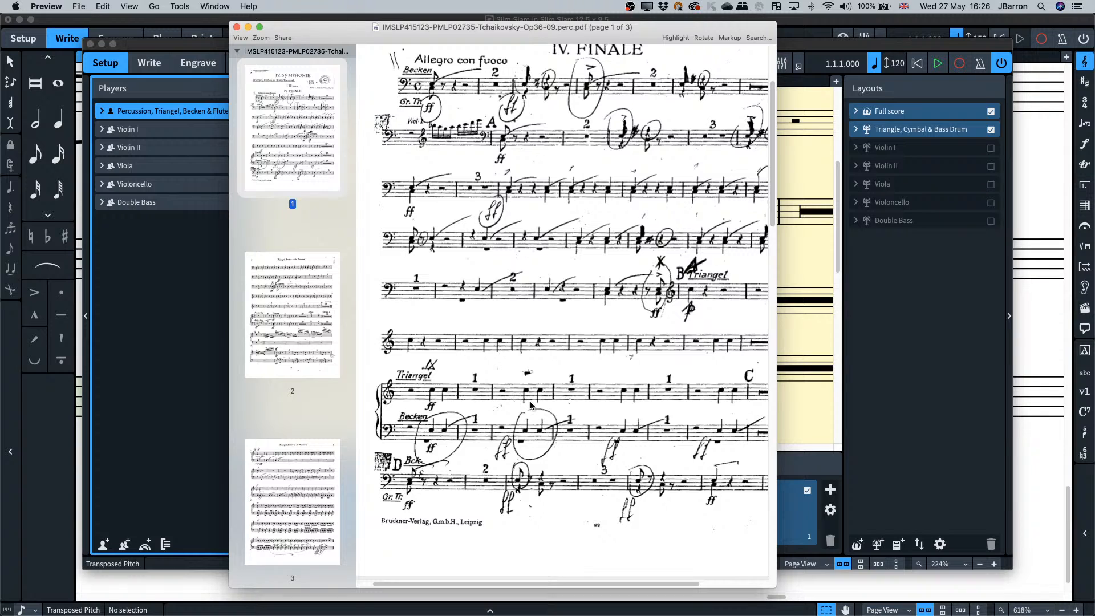
{"action": "left_click_drag", "start_coordinate": [356, 38], "coordinate": [1094, 43]}
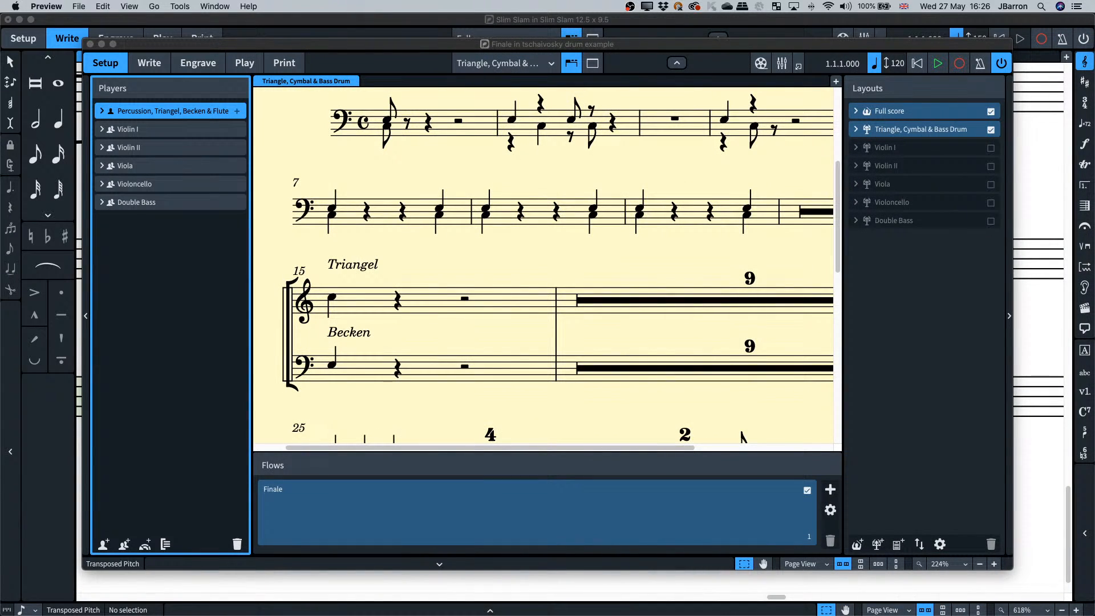
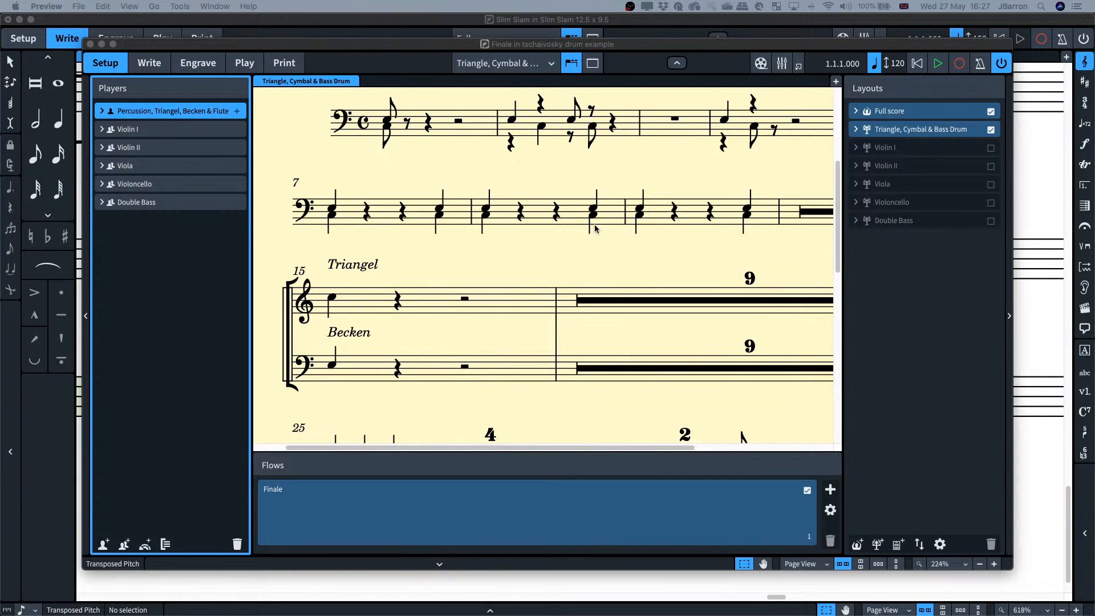
{"action": "left_click_drag", "start_coordinate": [441, 47], "coordinate": [518, 263]}
{"action": "left_click", "coordinate": [449, 203]}
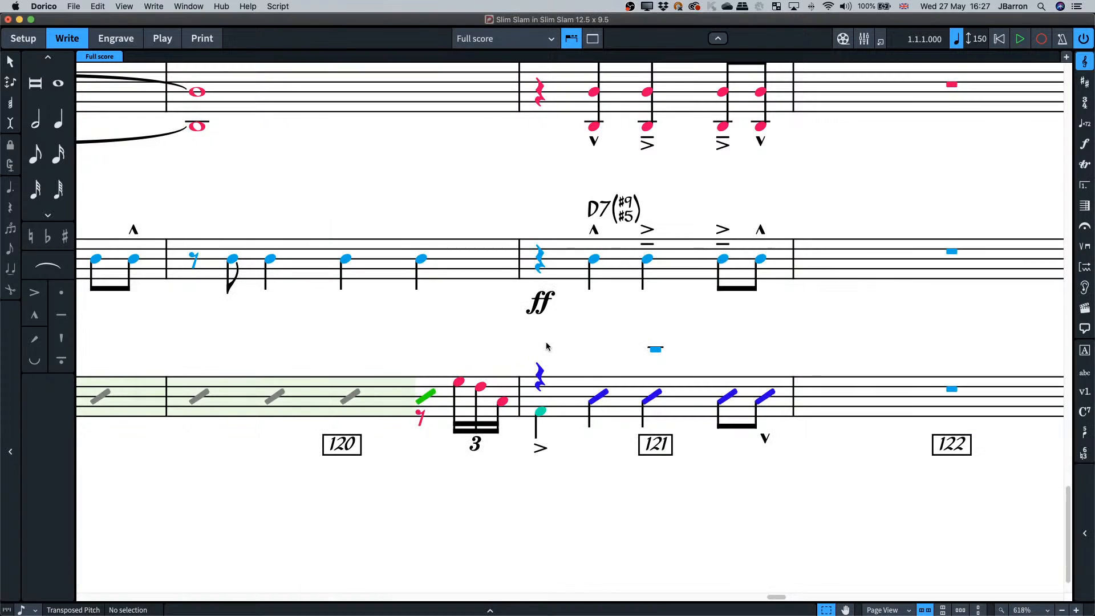
Add a slash region to bar 122 of the drum part, extend its start back to beat 3 of bar 121, and deselect it.
{"action": "left_click", "coordinate": [684, 394]}
{"action": "scroll", "coordinate": [809, 396], "scroll_direction": "down", "scroll_amount": 2}
{"action": "scroll", "coordinate": [809, 395], "scroll_direction": "right", "scroll_amount": 6}
{"action": "left_click", "coordinate": [645, 375]}
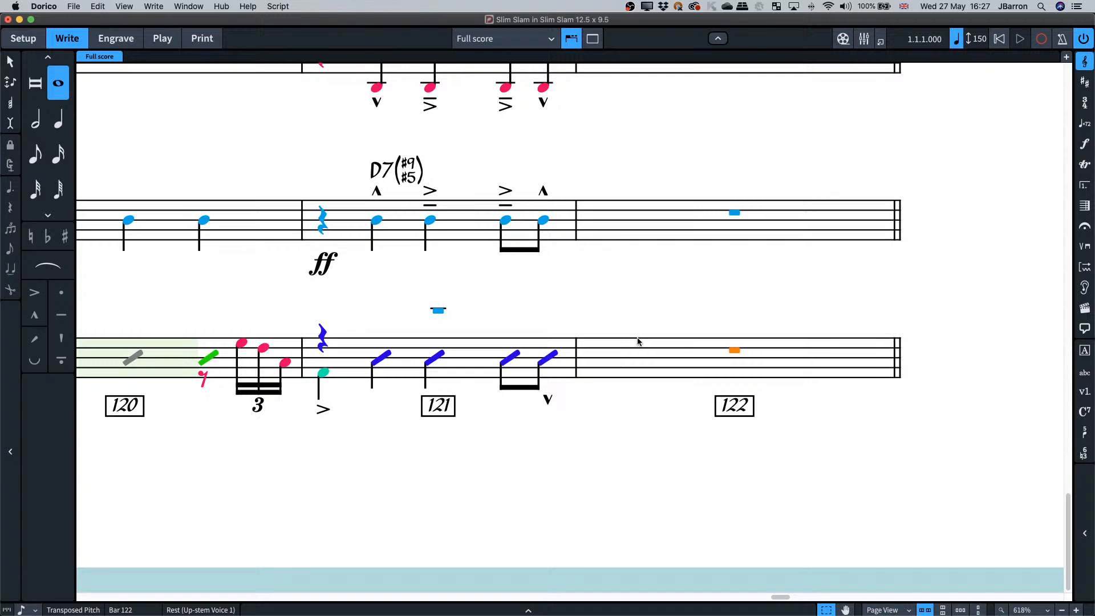
{"action": "key", "text": "shift+r"}
{"action": "type", "text": "slash"}
{"action": "key", "text": "Return"}
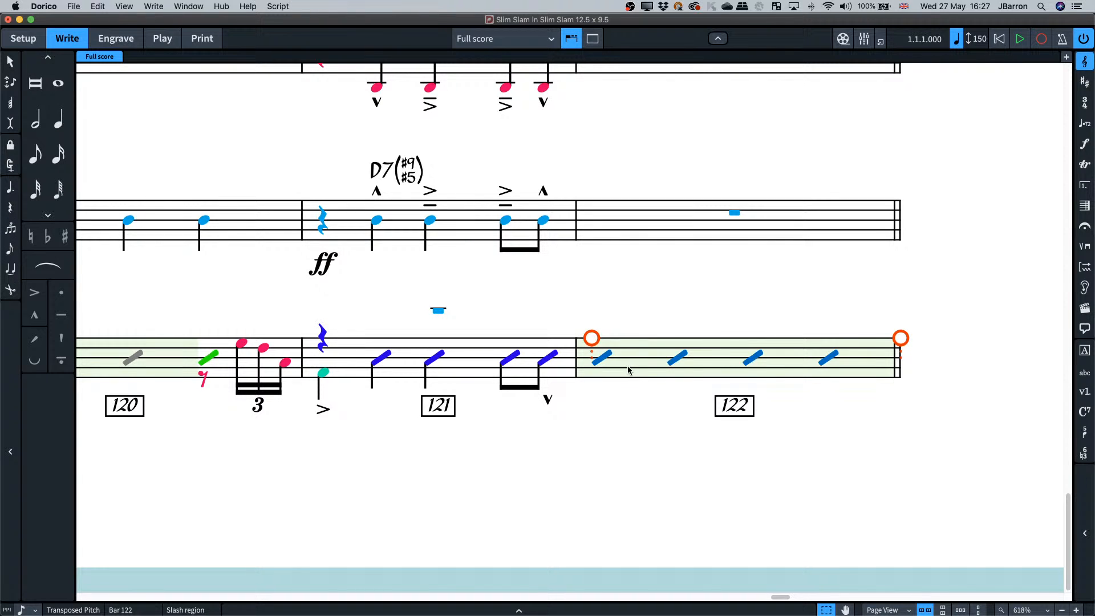
{"action": "left_click_drag", "start_coordinate": [591, 338], "coordinate": [417, 343]}
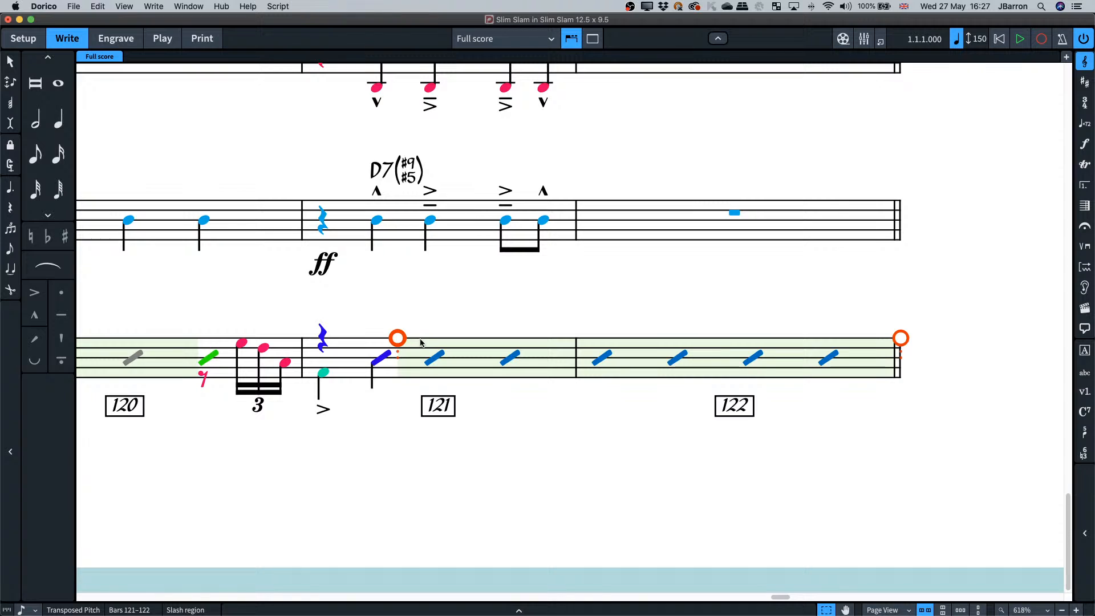
{"action": "key", "text": "Escape"}
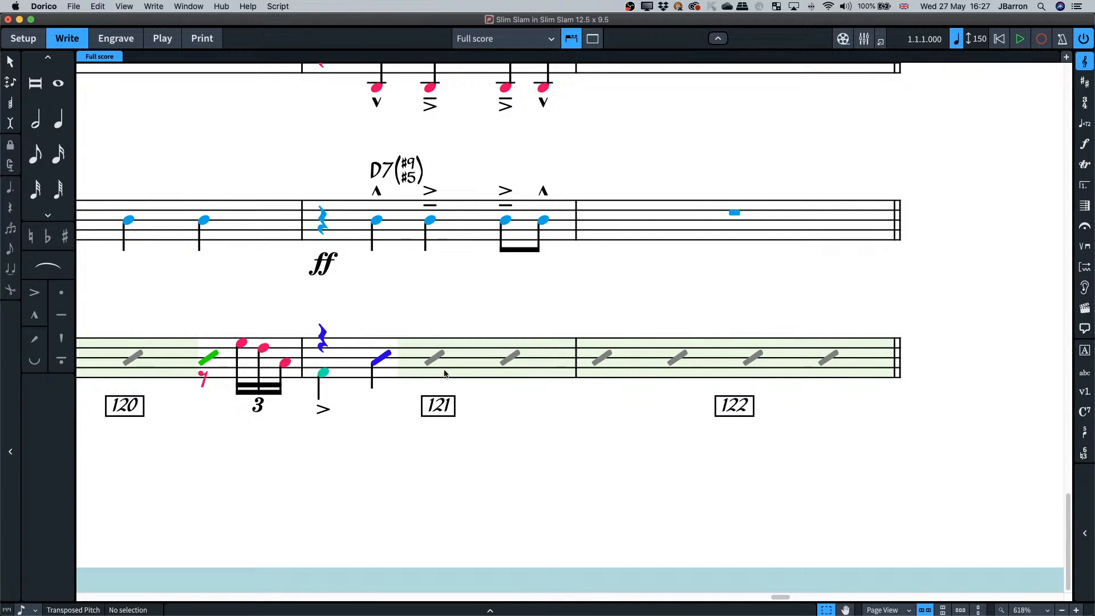
Shorten the slash region spanning bars 121 and 122 of the drum part to cover only beat 3 of bar 121, and deselect it.
{"action": "scroll", "coordinate": [419, 344], "scroll_direction": "left", "scroll_amount": 6}
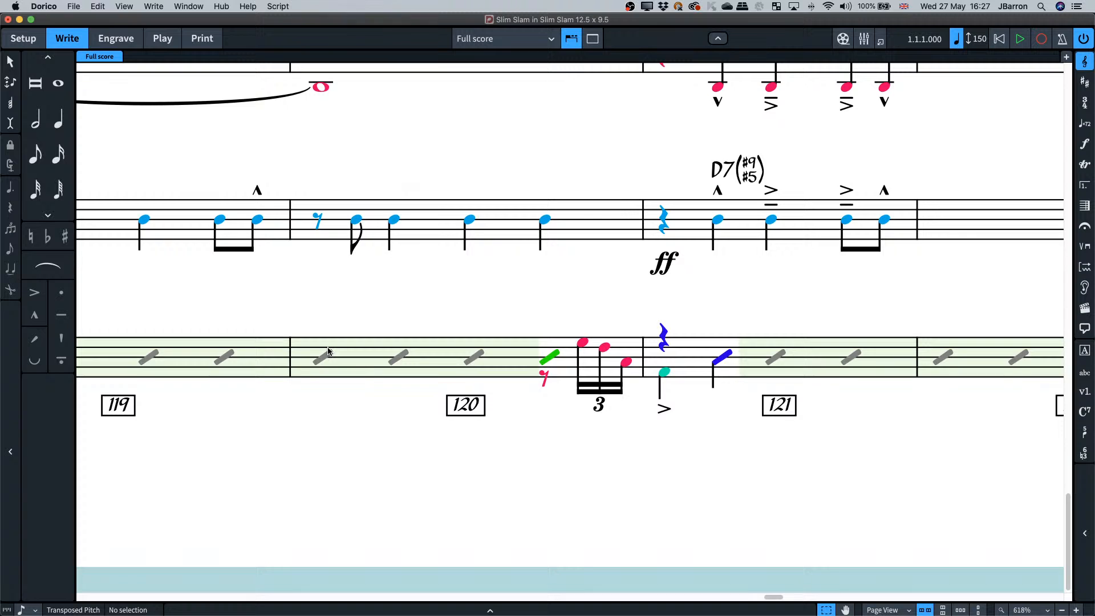
{"action": "scroll", "coordinate": [329, 351], "scroll_direction": "right", "scroll_amount": 4}
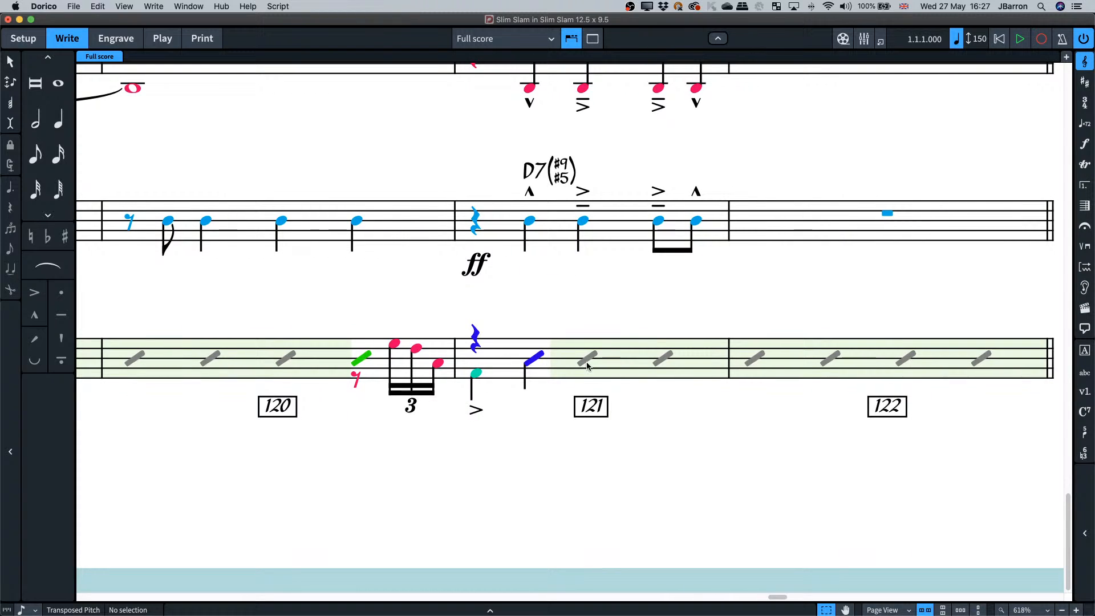
{"action": "left_click", "coordinate": [586, 363]}
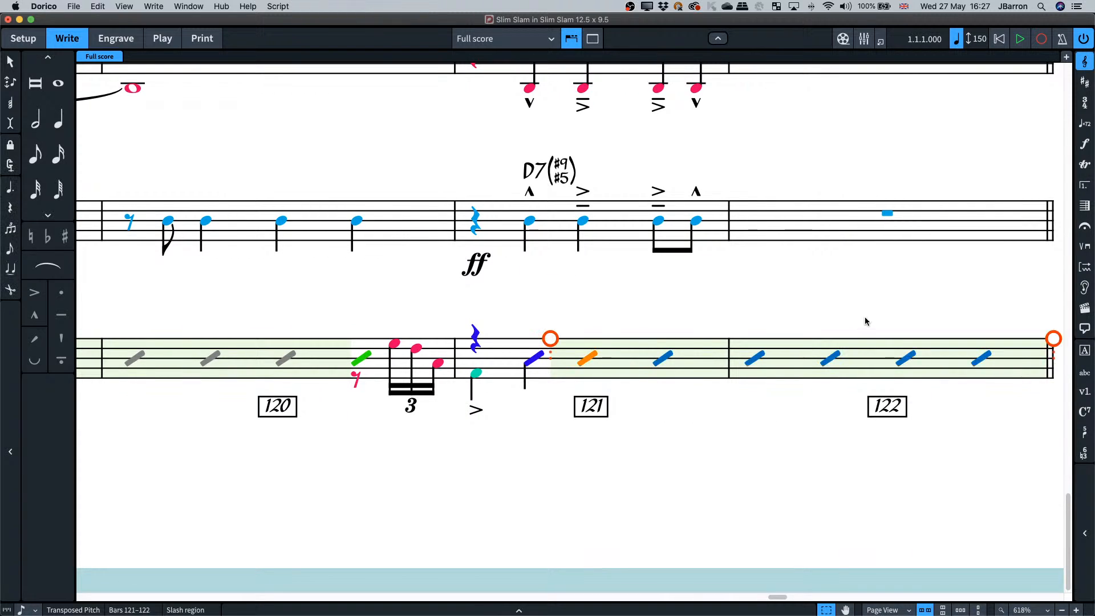
{"action": "key", "text": "shift+alt+Left"}
{"action": "key", "text": "shift+alt+Left"}
{"action": "key", "text": "shift+alt+Left"}
{"action": "key", "text": "shift+alt+Left"}
{"action": "key", "text": "shift+alt+Left"}
{"action": "key", "text": "shift+alt+Left"}
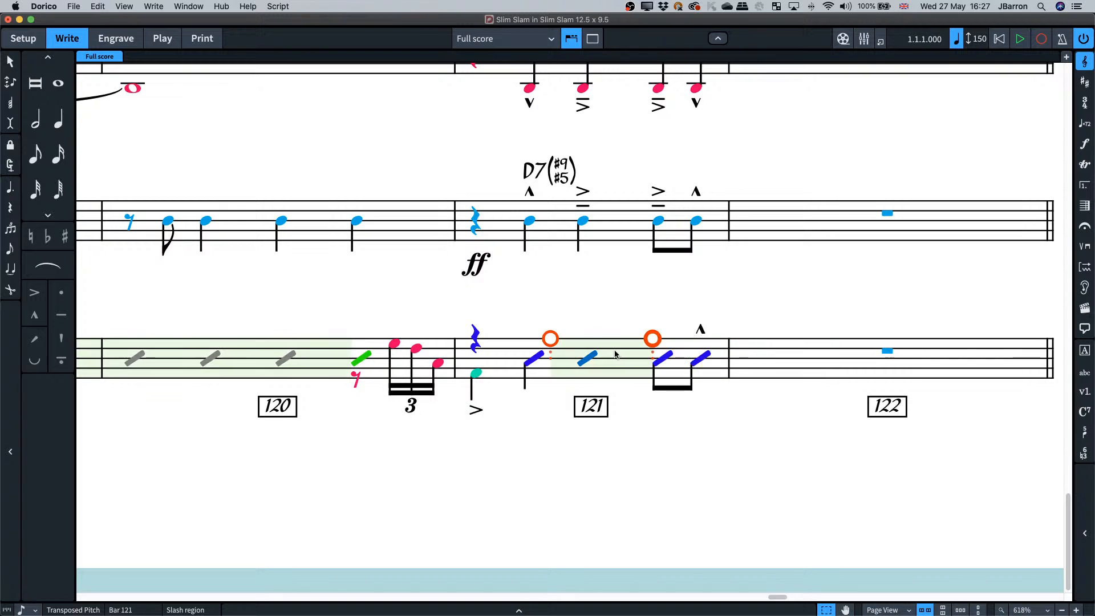
{"action": "key", "text": "shift+alt+Right"}
{"action": "key", "text": "shift+alt+Right"}
{"action": "key", "text": "shift+alt+Left"}
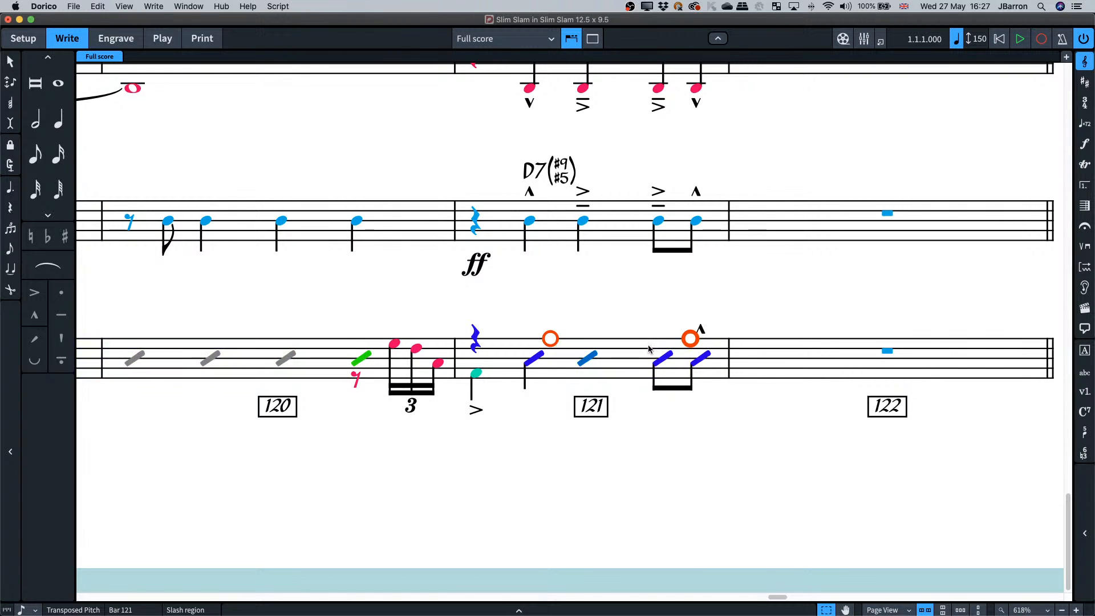
{"action": "left_click", "coordinate": [644, 437]}
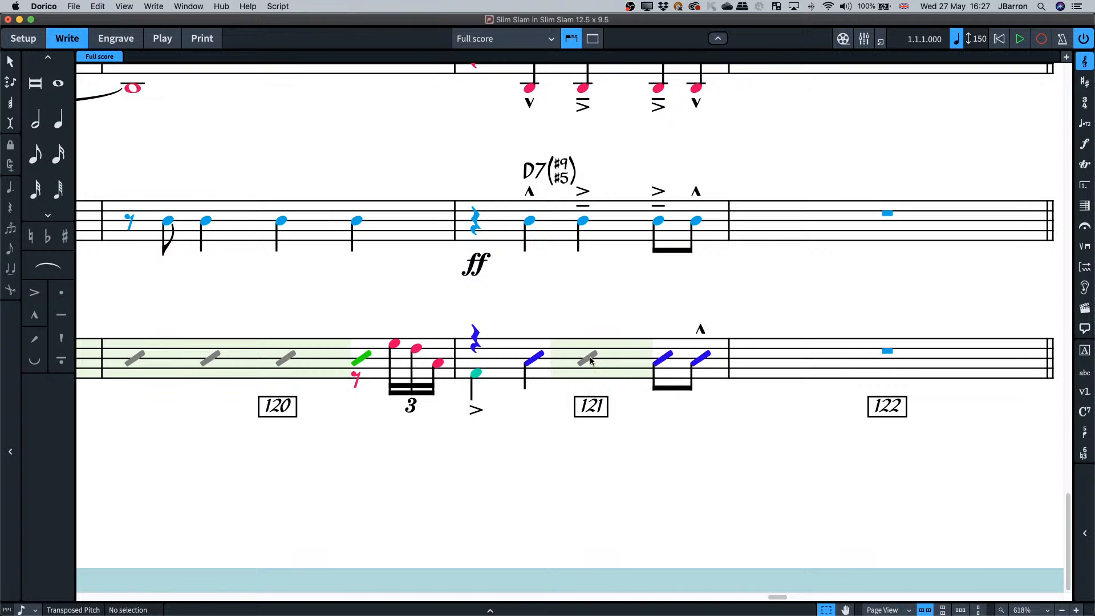
{"action": "left_click", "coordinate": [588, 359]}
{"action": "left_click", "coordinate": [641, 422]}
Add a one-bar repeat region to bar 122 of the drum part and deselect it.
{"action": "scroll", "coordinate": [641, 424], "scroll_direction": "right", "scroll_amount": 3}
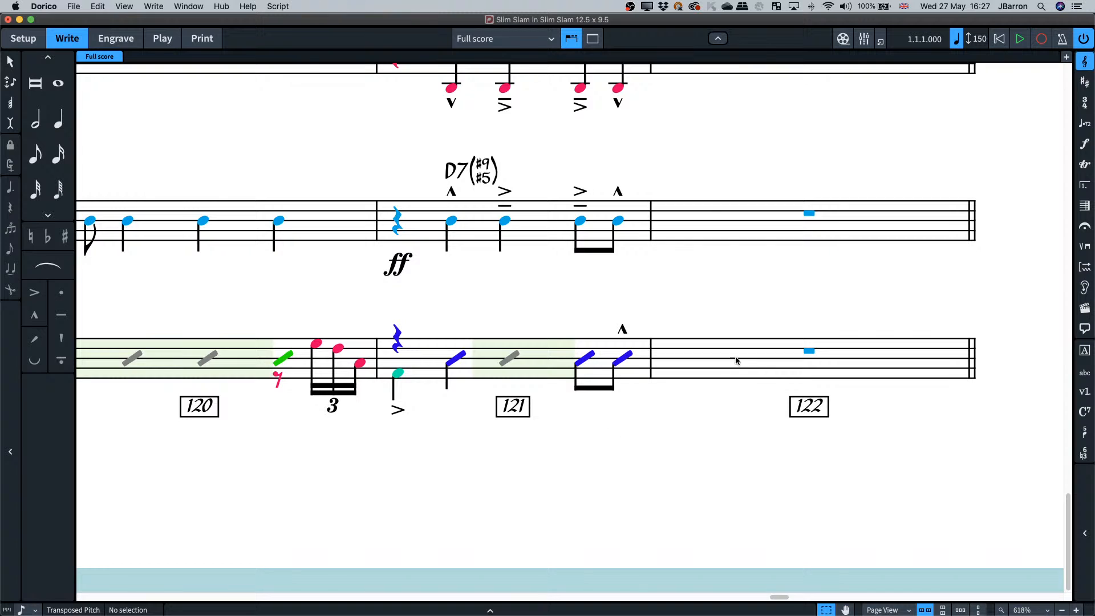
{"action": "left_click", "coordinate": [749, 345]}
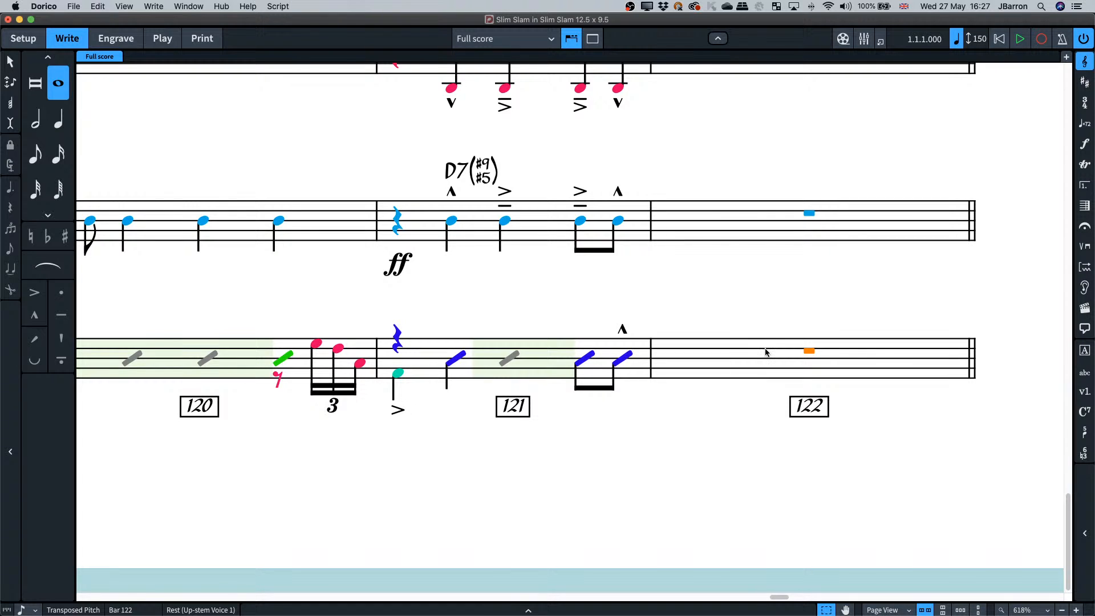
{"action": "key", "text": "shift+r"}
{"action": "type", "text": "%"}
{"action": "key", "text": "Return"}
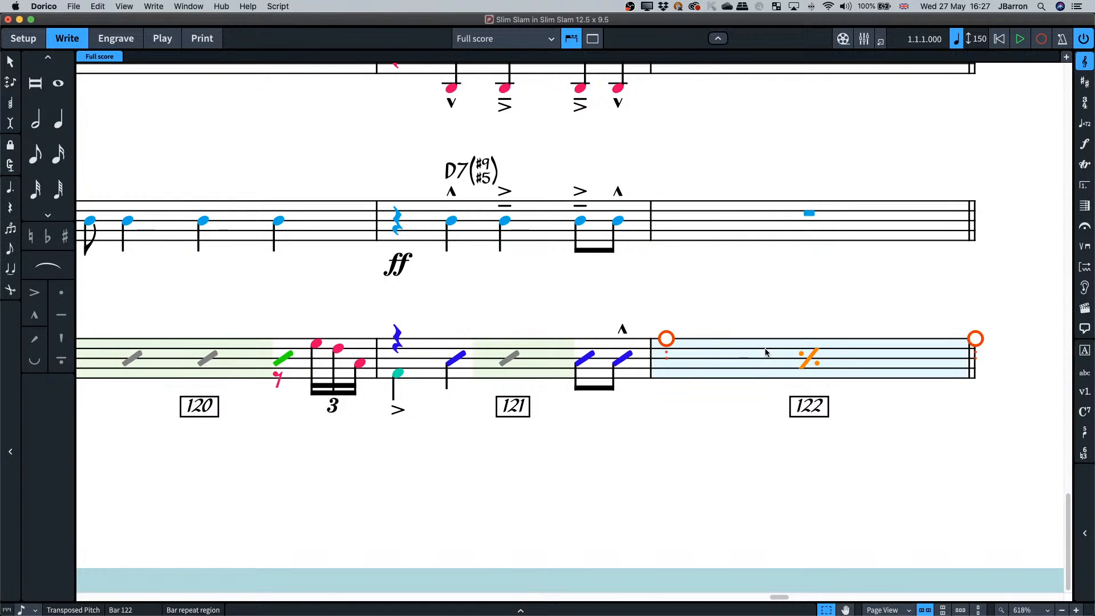
{"action": "key", "text": "Escape"}
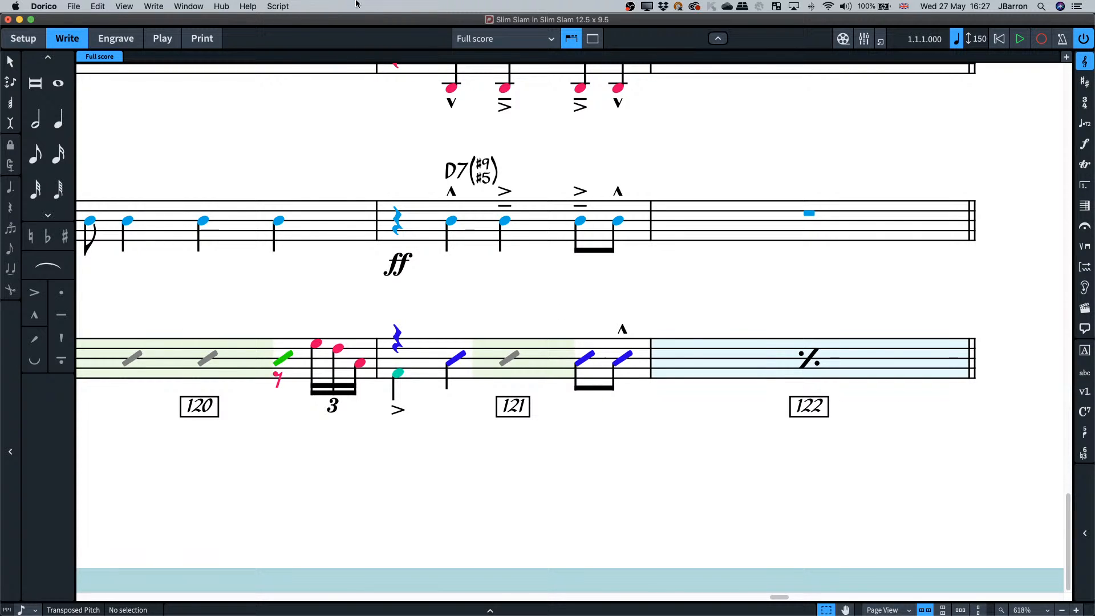
Switch to the tschaivosky drum example project and show its Triangle, Cymbal & Bass Drum part in Write mode.
{"action": "left_click", "coordinate": [195, 8]}
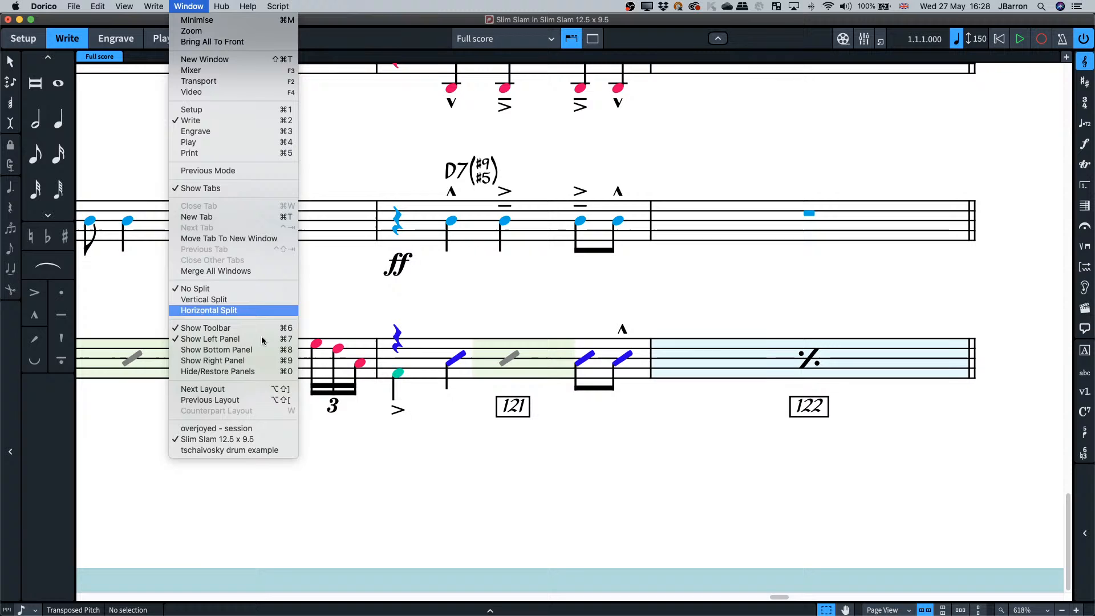
{"action": "left_click", "coordinate": [231, 454]}
{"action": "left_click_drag", "start_coordinate": [409, 260], "coordinate": [334, 21]}
{"action": "key", "text": "ctrl+alt+Return"}
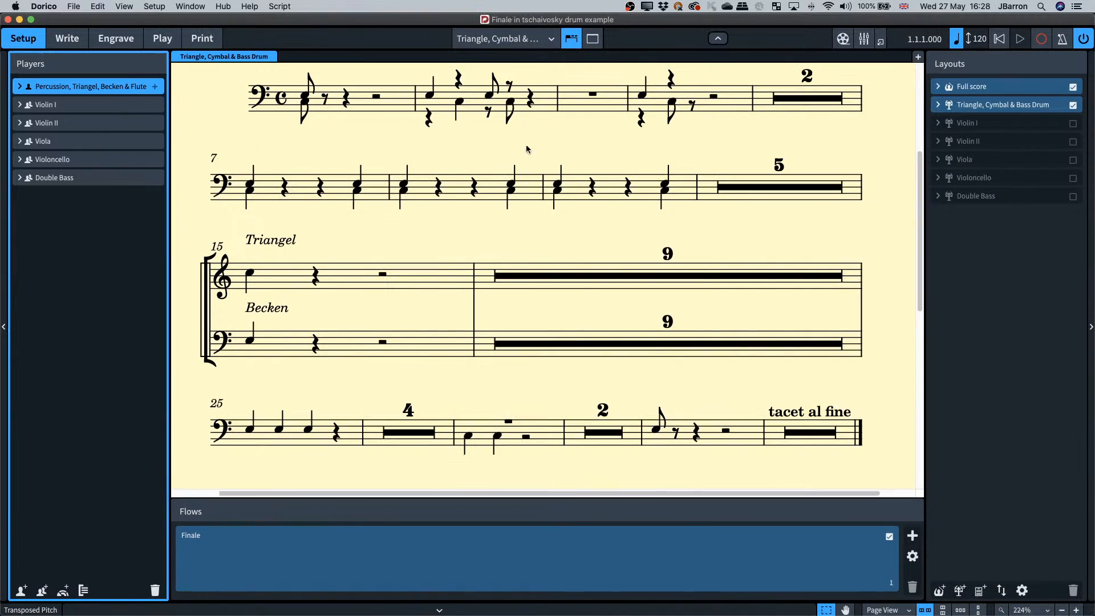
{"action": "scroll", "coordinate": [494, 244], "scroll_direction": "up", "scroll_amount": 2}
{"action": "scroll", "coordinate": [495, 246], "scroll_direction": "up", "scroll_amount": 2}
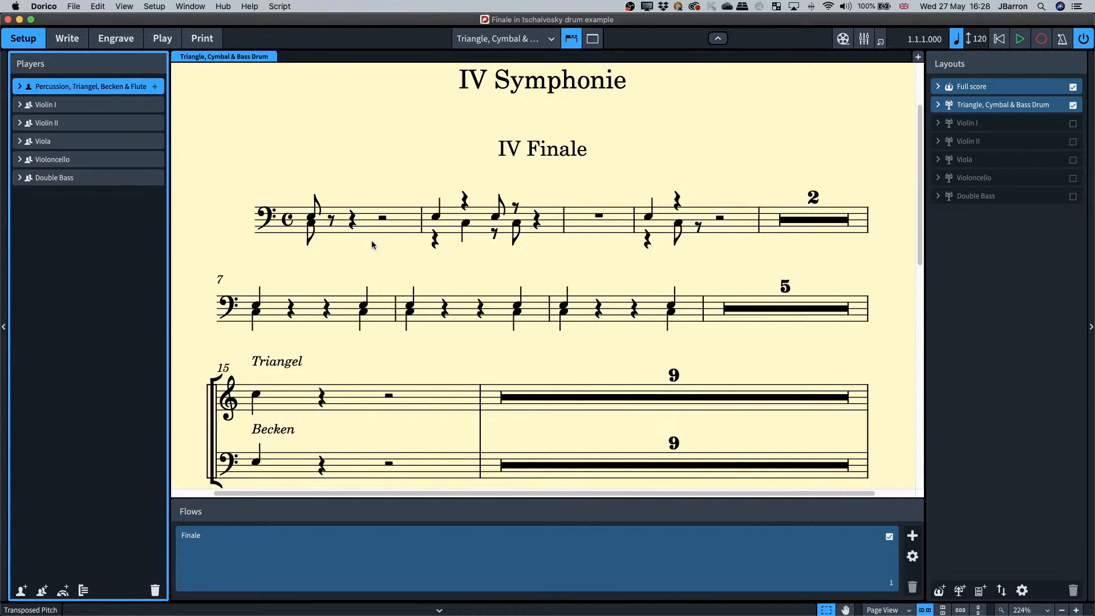
{"action": "key", "text": "super+2"}
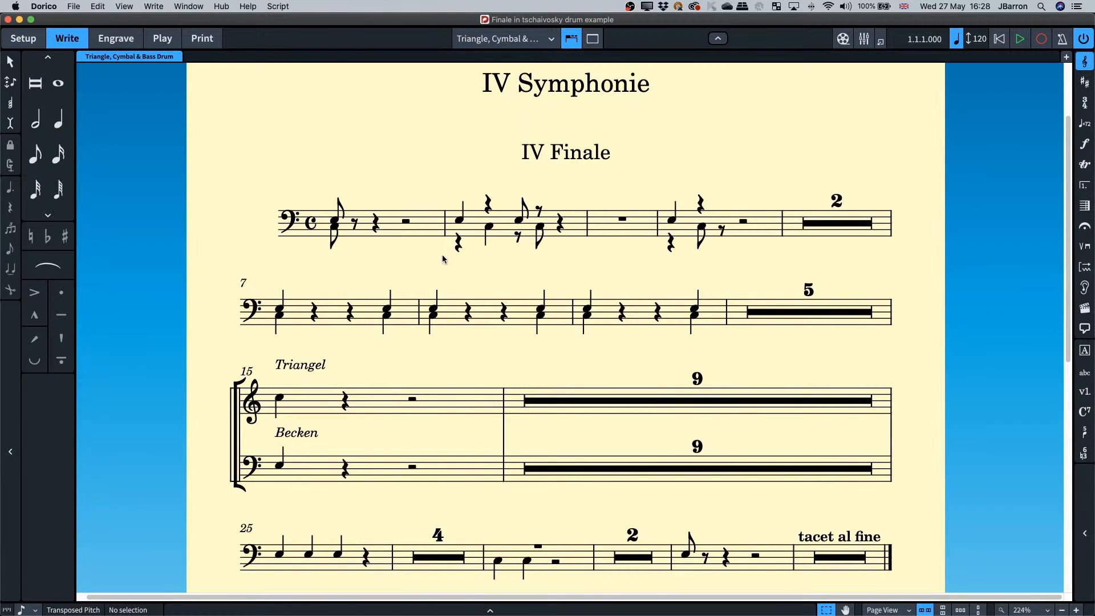
{"action": "scroll", "coordinate": [330, 437], "scroll_direction": "down", "scroll_amount": 2}
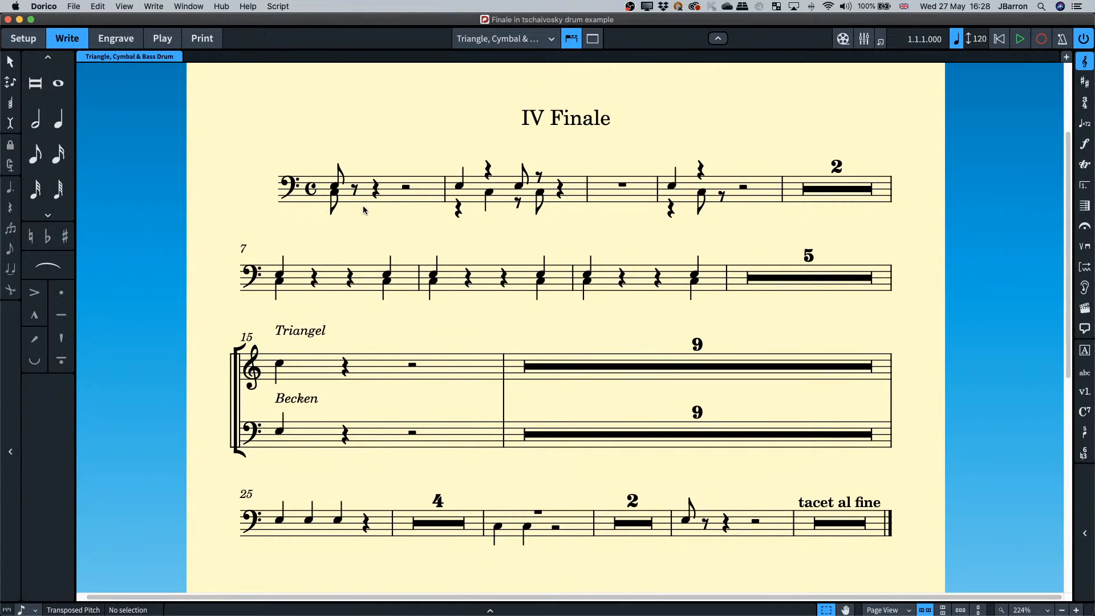
Check which percussion instrument plays each of the up-stem and down-stem notes in bars 1, 2 and 4.
{"action": "double_click", "coordinate": [338, 185]}
{"action": "key", "text": "Down"}
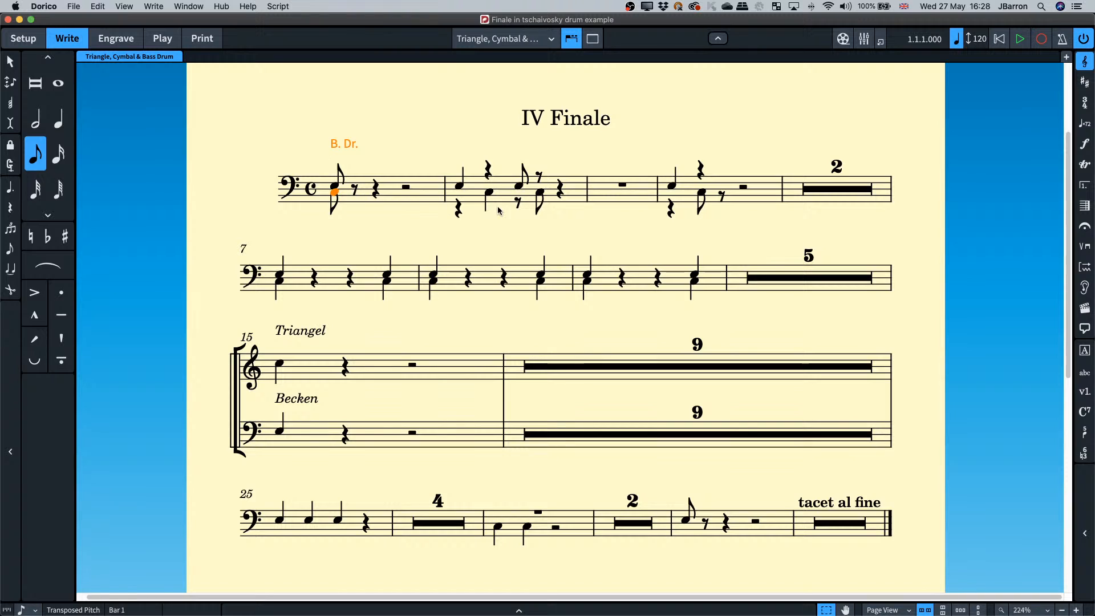
{"action": "left_click", "coordinate": [462, 185]}
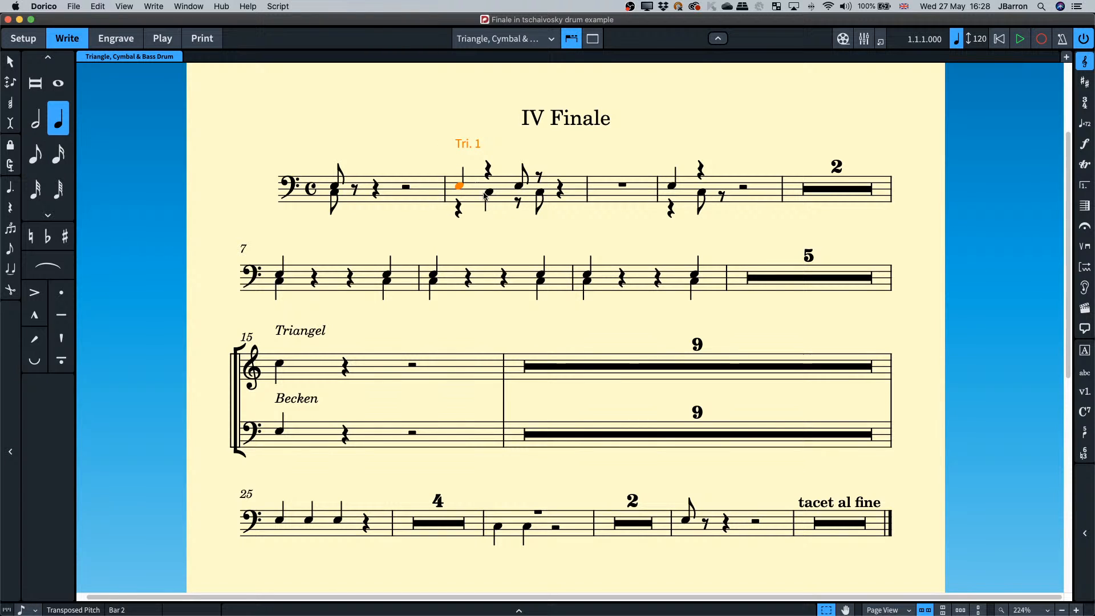
{"action": "left_click", "coordinate": [489, 194]}
{"action": "left_click", "coordinate": [672, 189]}
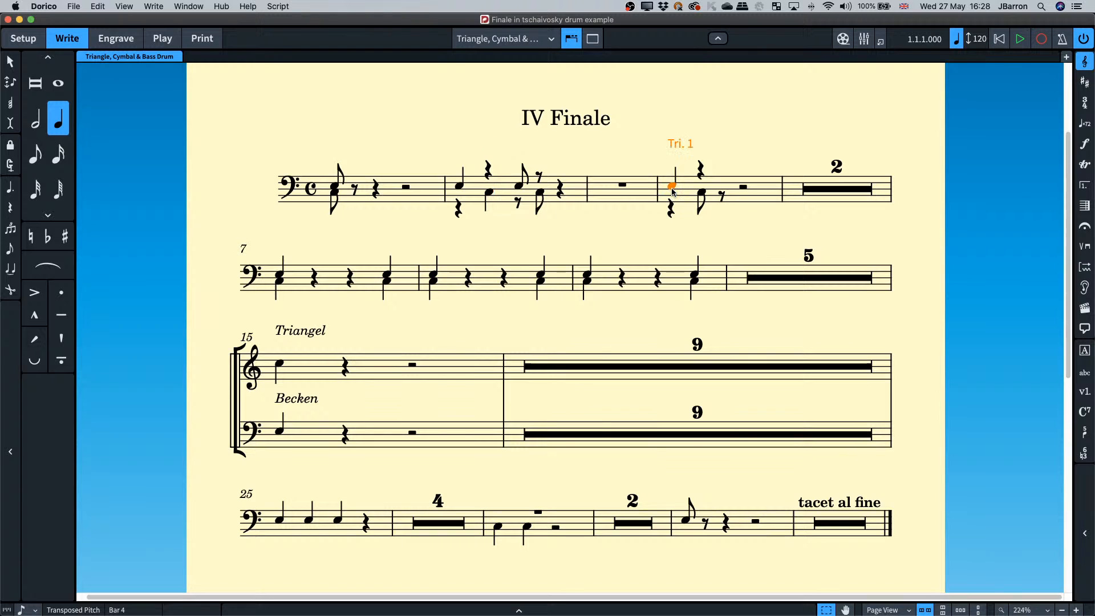
{"action": "key", "text": "Right"}
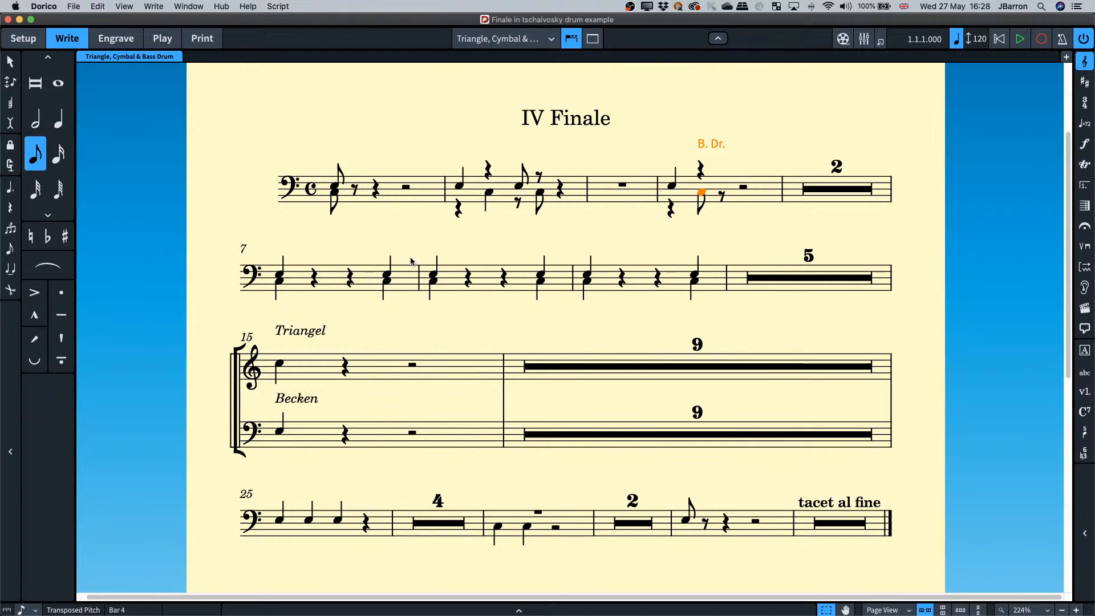
Move the first bass drum note in bar 7 to beat 2, return it to beat 1, and deselect it.
{"action": "left_click", "coordinate": [285, 274]}
{"action": "left_click", "coordinate": [279, 281]}
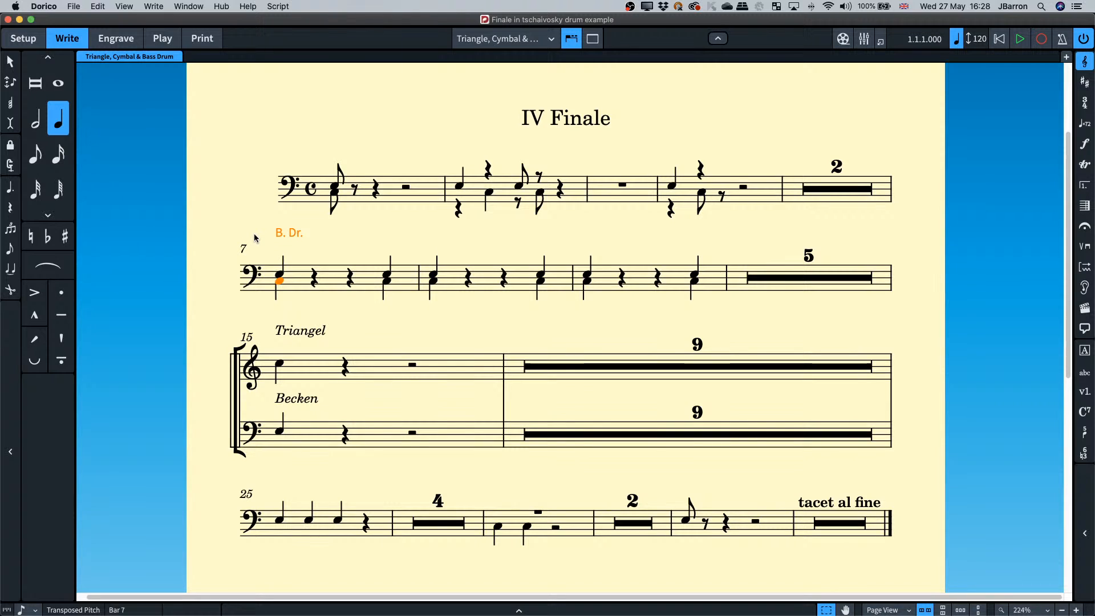
{"action": "key", "text": "alt+Right"}
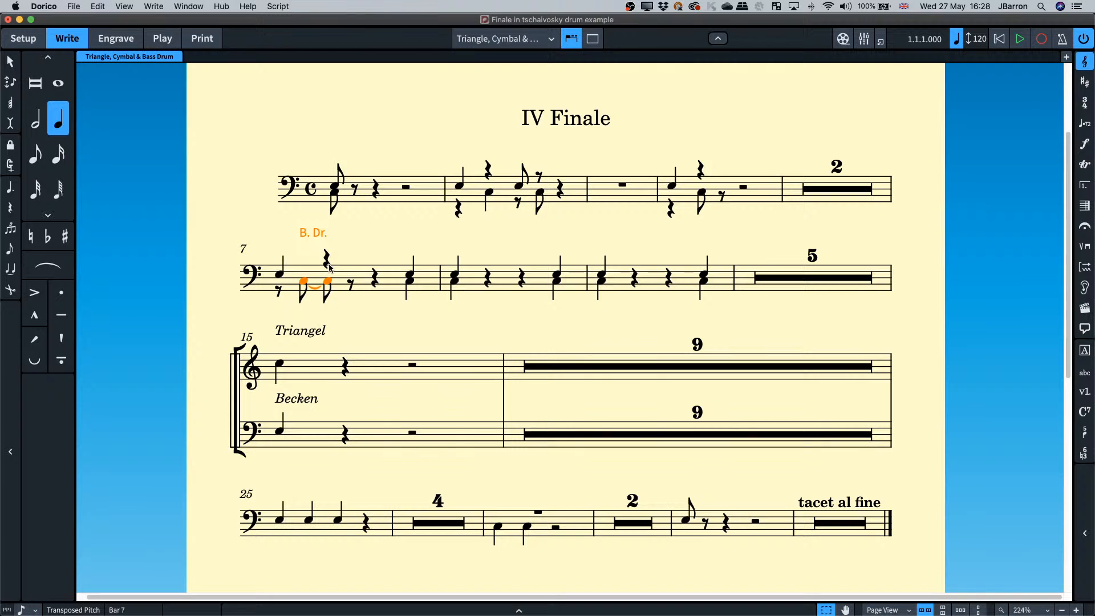
{"action": "key", "text": "alt+Right"}
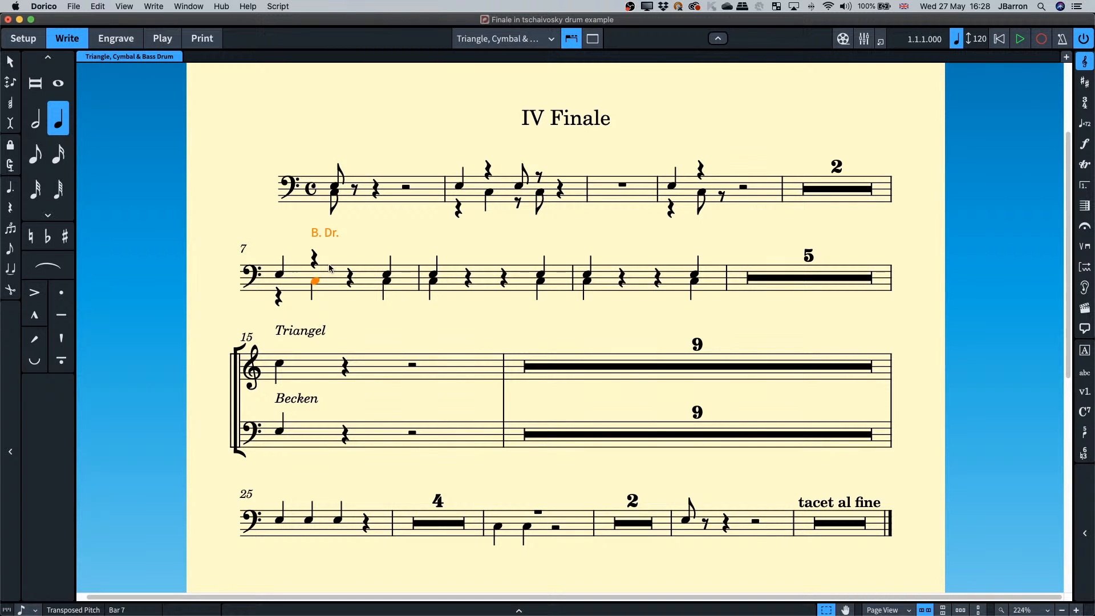
{"action": "key", "text": "alt+Left"}
{"action": "key", "text": "Delete"}
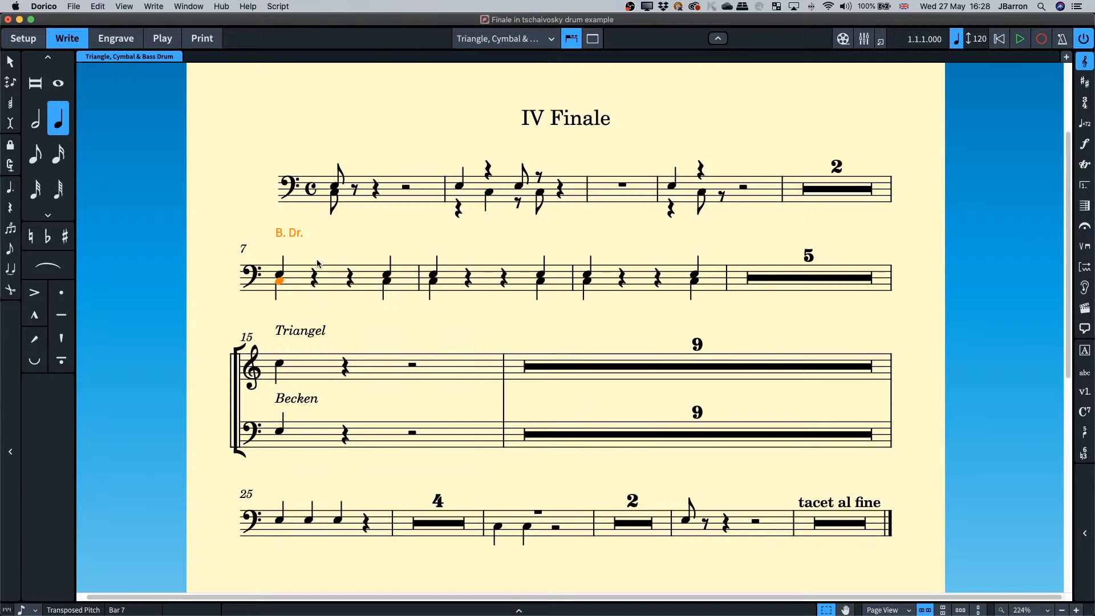
{"action": "key", "text": "Escape"}
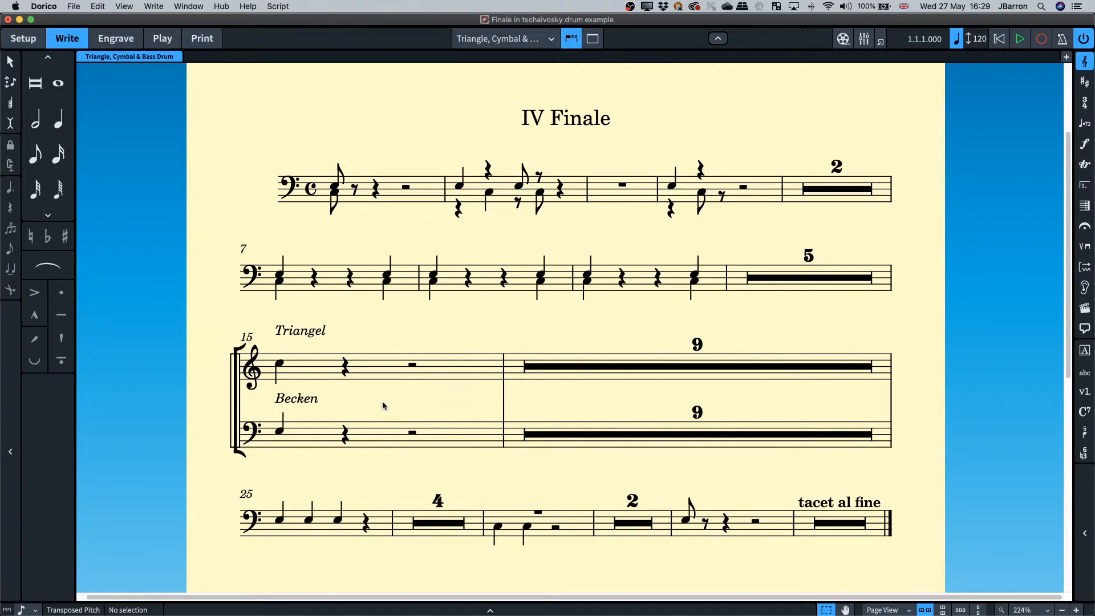
Add a new solo player holding an empty percussion kit to the project.
{"action": "key", "text": "super+1"}
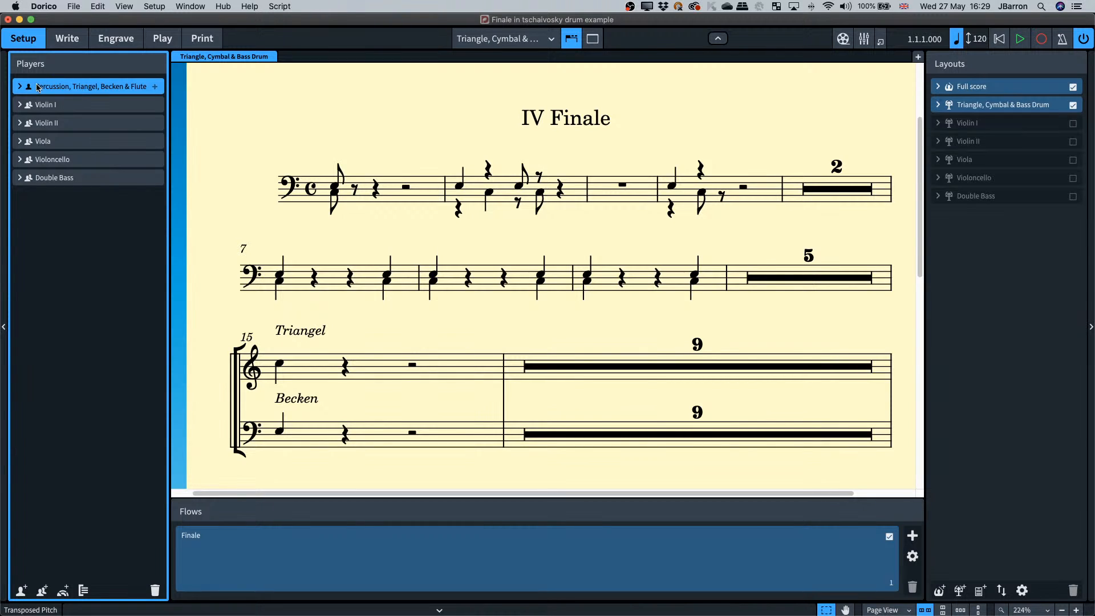
{"action": "left_click", "coordinate": [23, 591]}
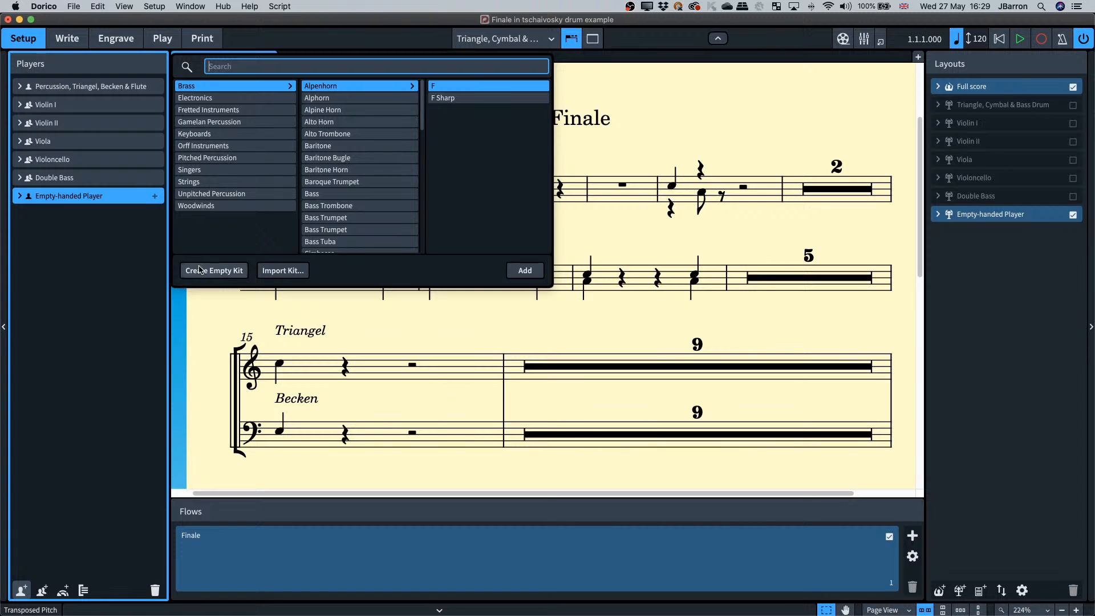
{"action": "left_click", "coordinate": [200, 273]}
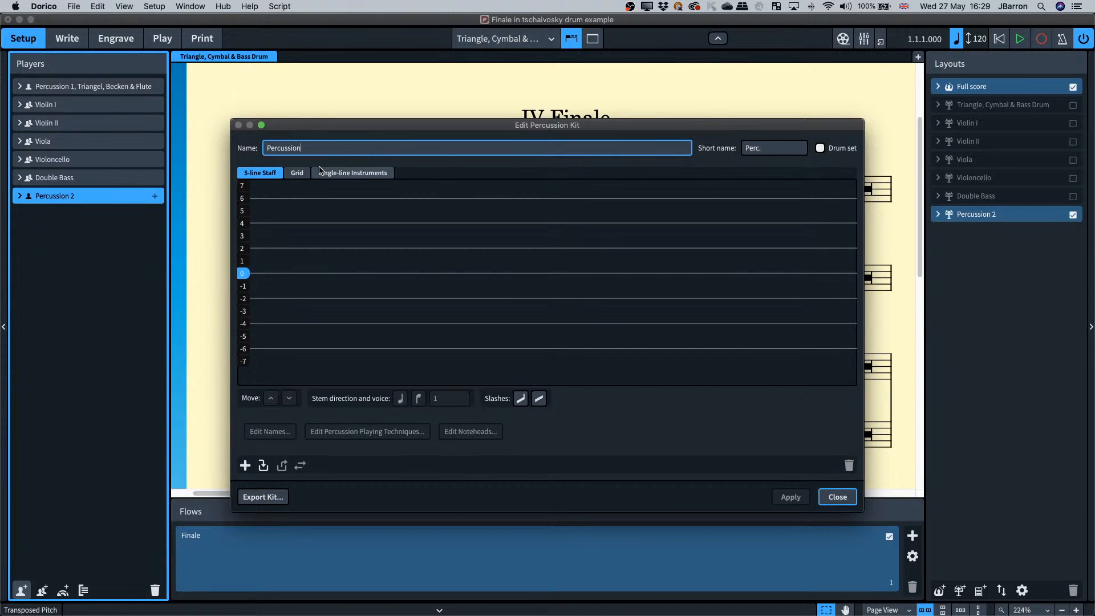
Add a Triangle, a Suspended Cymbal and a Bass Drum to the new Percussion kit.
{"action": "left_click", "coordinate": [245, 465]}
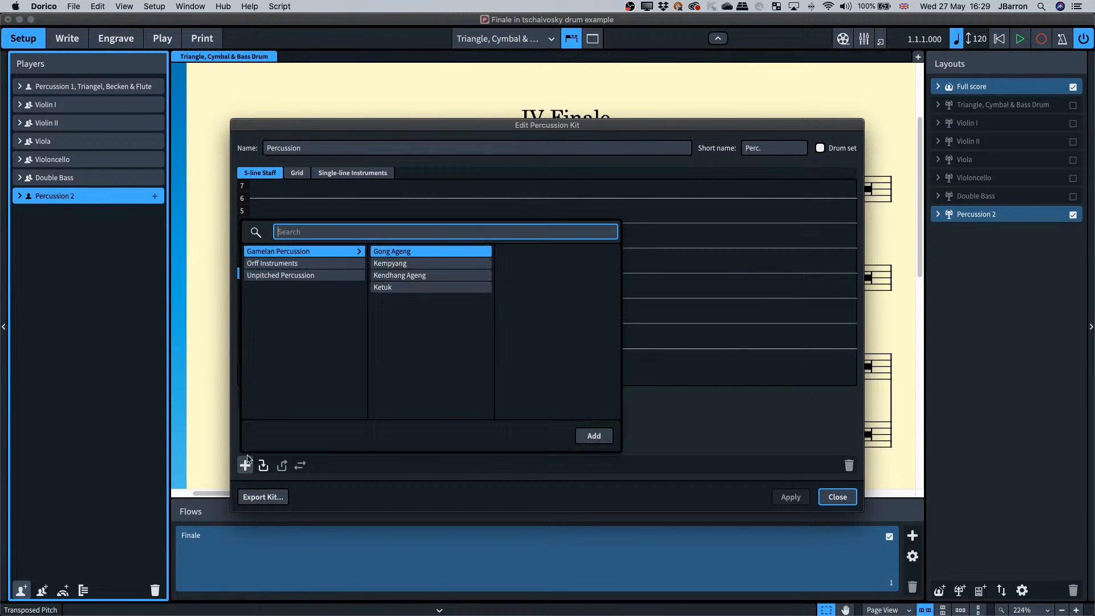
{"action": "type", "text": "trian"}
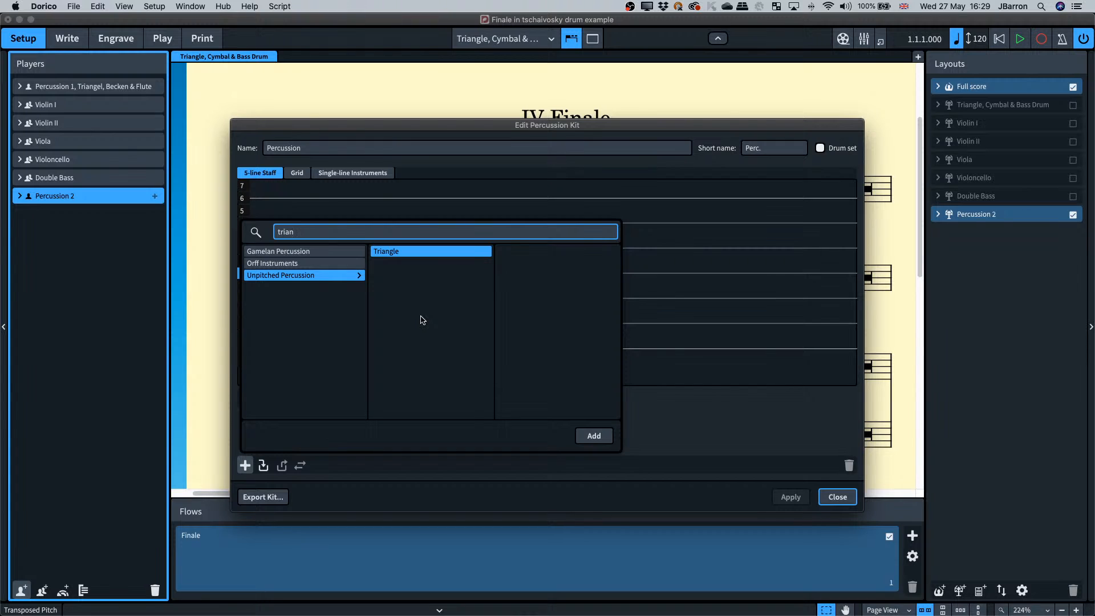
{"action": "key", "text": "Return"}
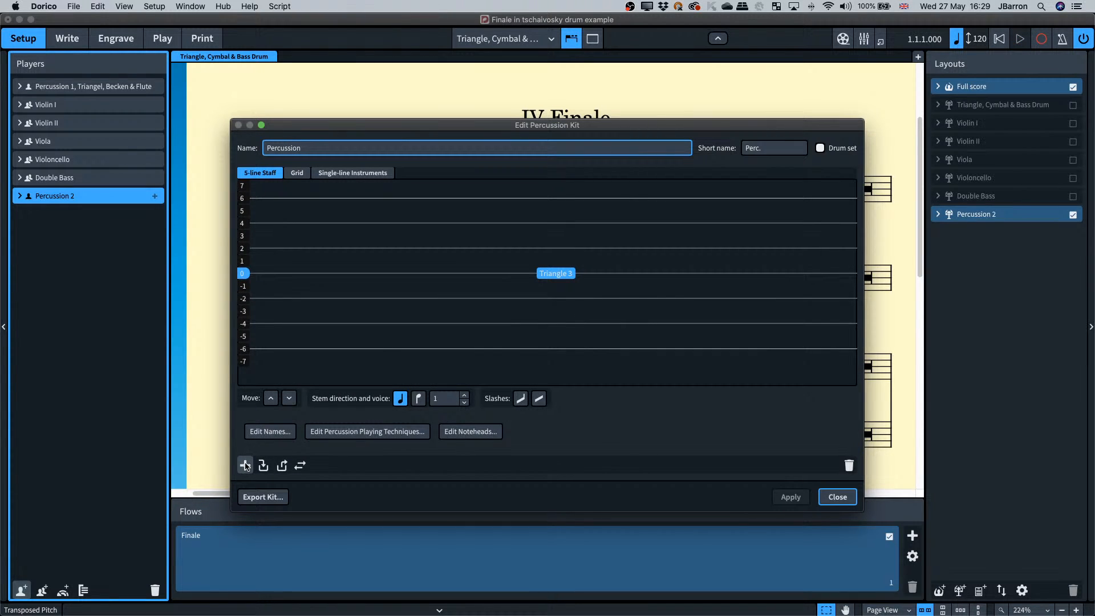
{"action": "left_click", "coordinate": [245, 465]}
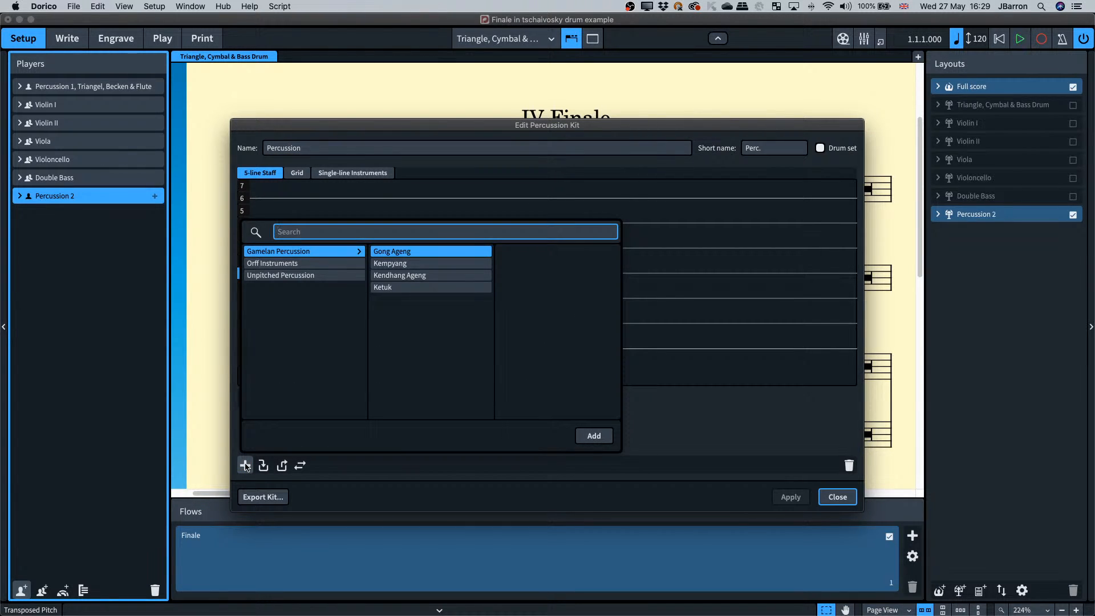
{"action": "type", "text": "sus"}
{"action": "key", "text": "Return"}
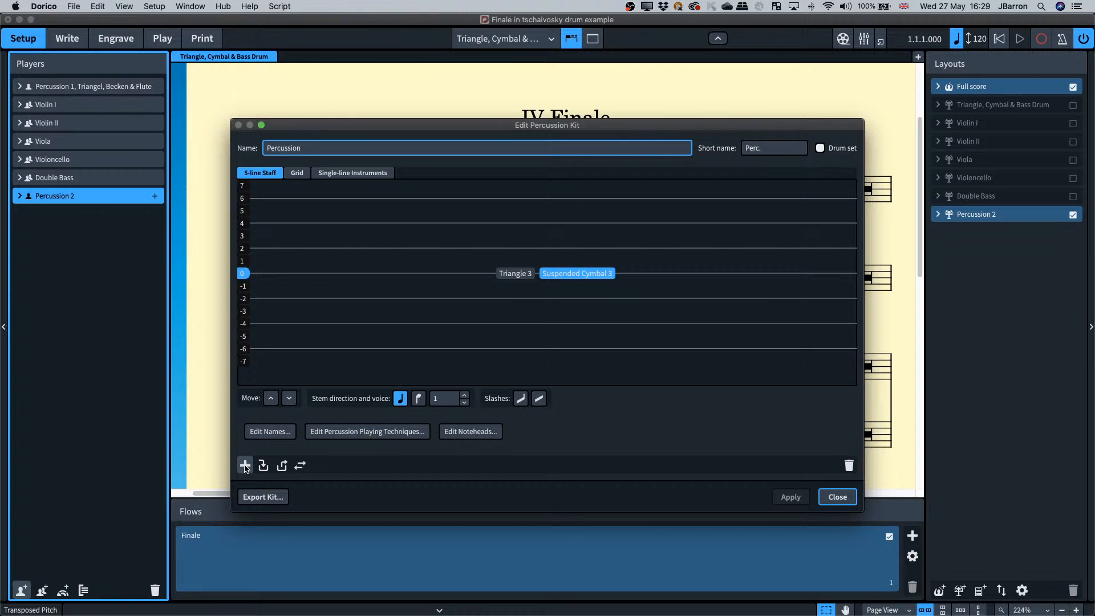
{"action": "left_click", "coordinate": [245, 466]}
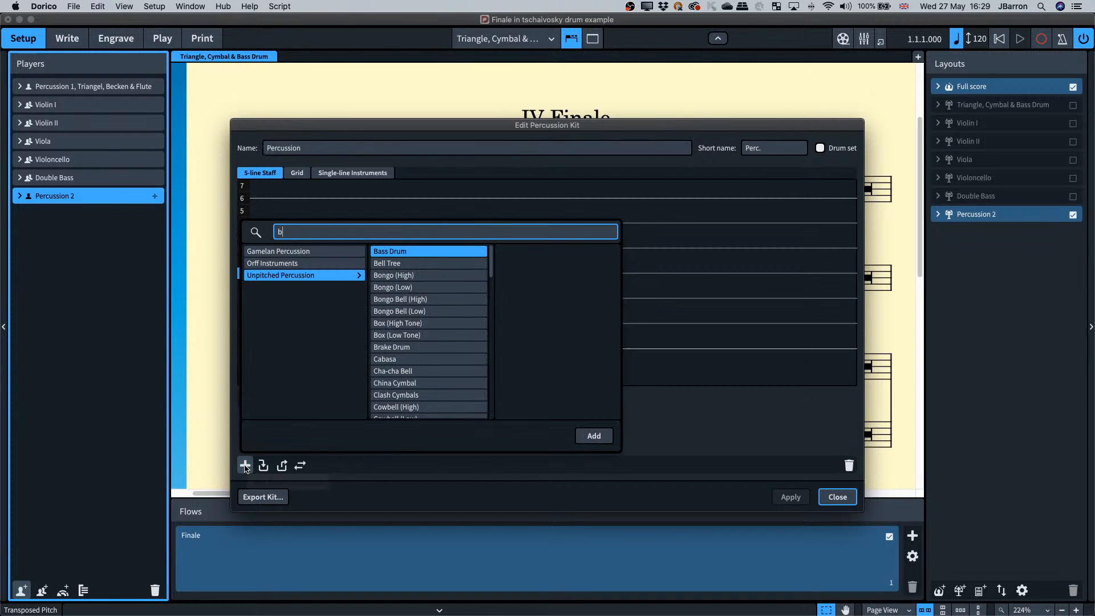
{"action": "type", "text": "bass"}
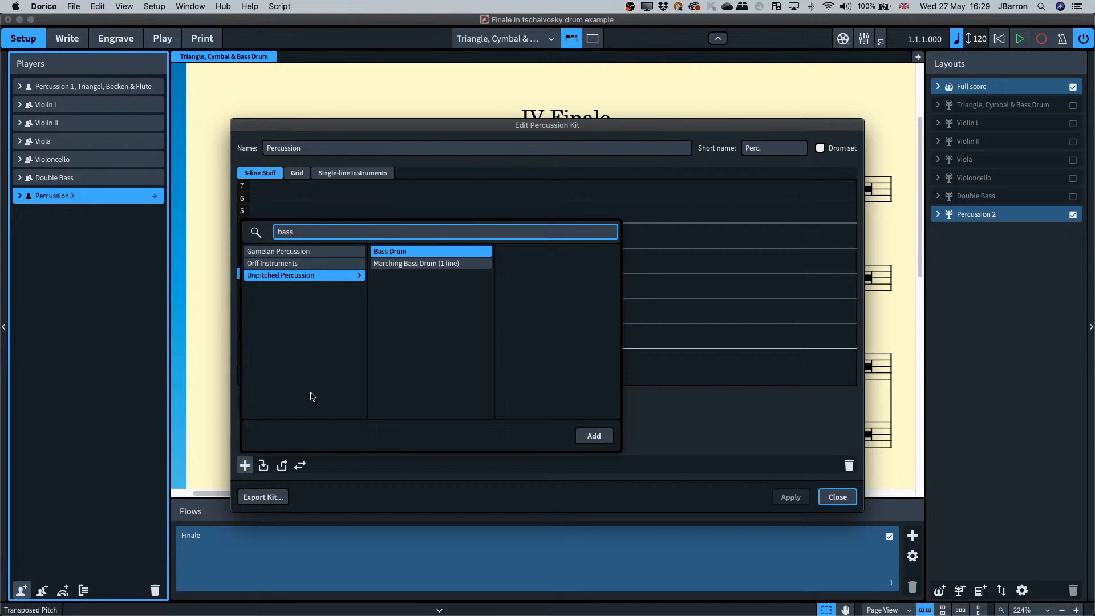
{"action": "key", "text": "Return"}
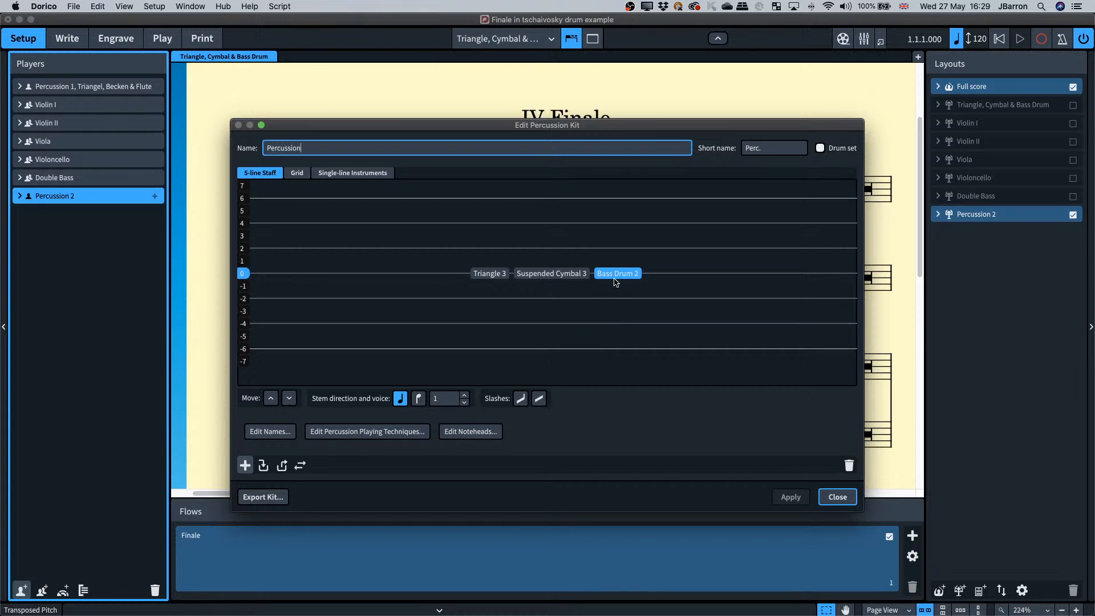
Place the Triangle and Suspended Cymbal at staff position 1 and the Bass Drum at position -1, and apply the change.
{"action": "left_click", "coordinate": [583, 296]}
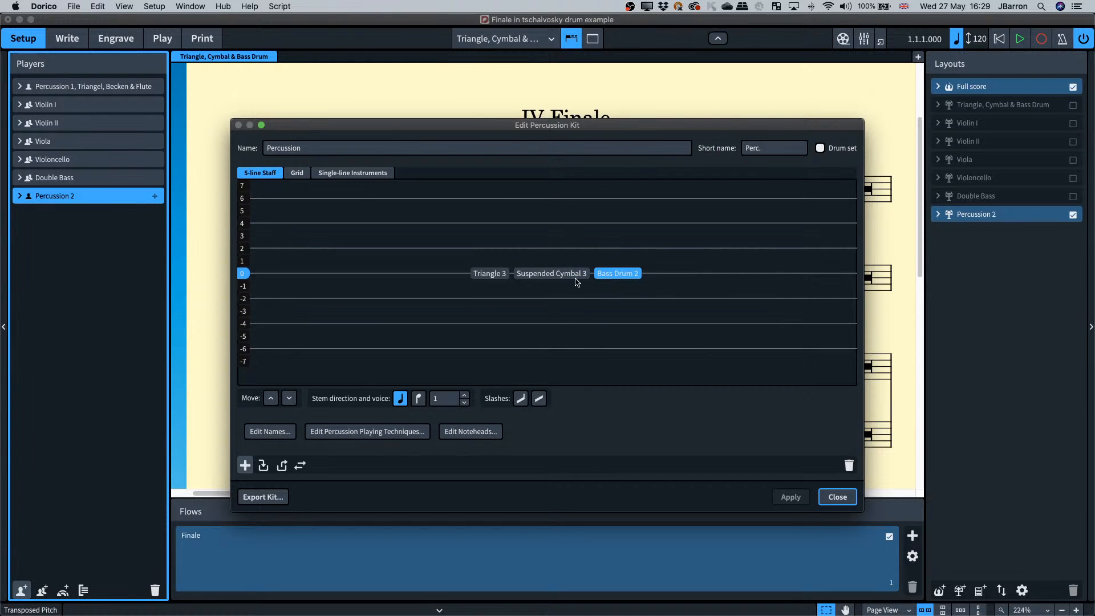
{"action": "left_click_drag", "start_coordinate": [615, 278], "coordinate": [513, 263]}
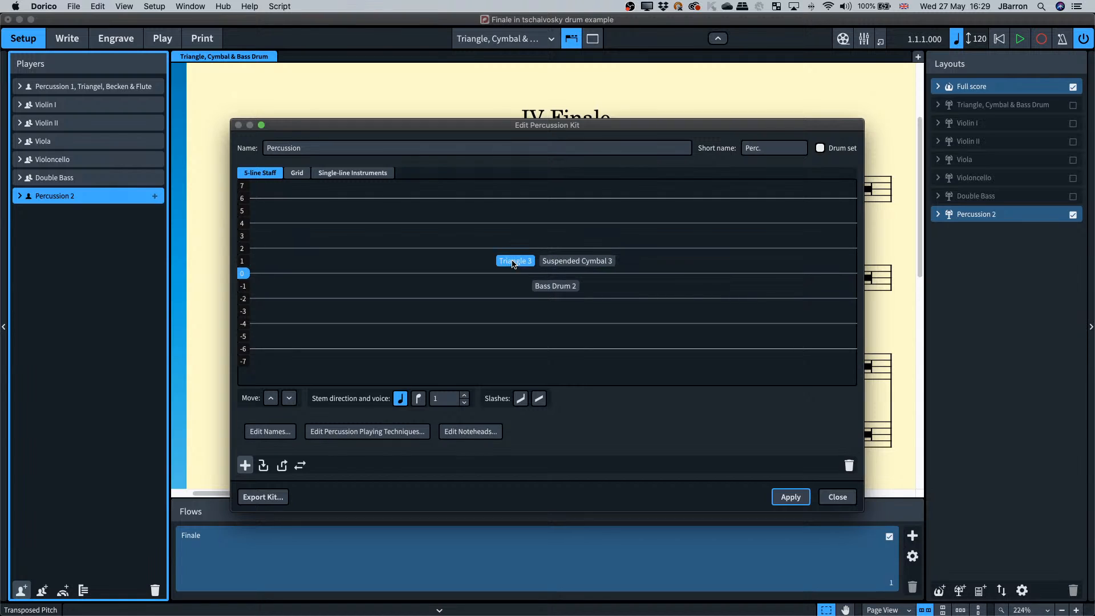
{"action": "left_click", "coordinate": [796, 499]}
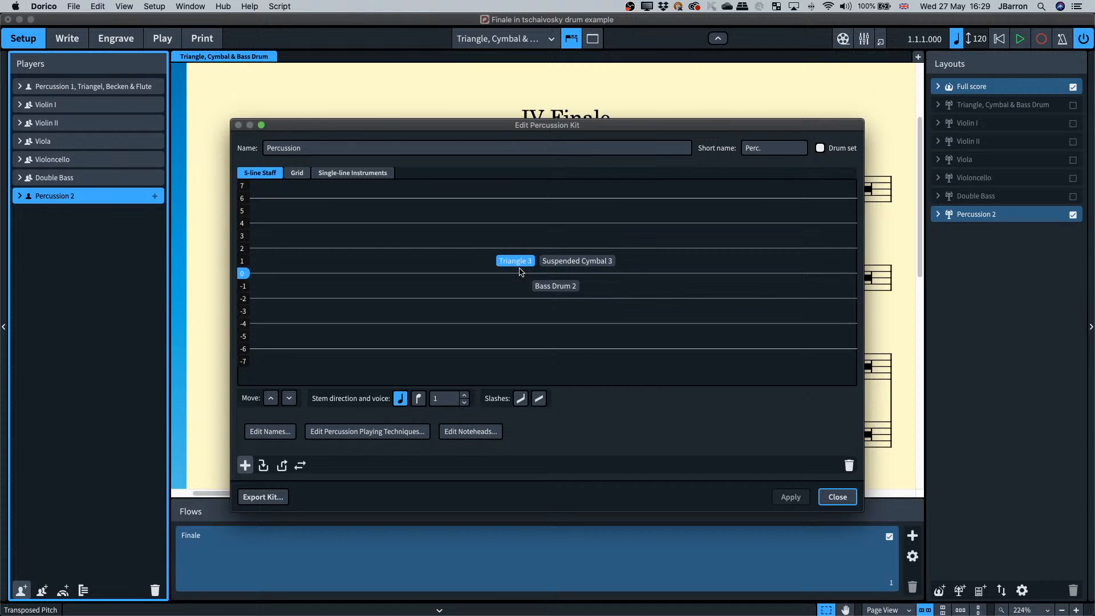
Set the Bass Drum's stem direction to down and define the percussion kit as a drum set, applying both changes.
{"action": "left_click", "coordinate": [543, 264]}
{"action": "left_click", "coordinate": [545, 287]}
{"action": "left_click", "coordinate": [418, 398]}
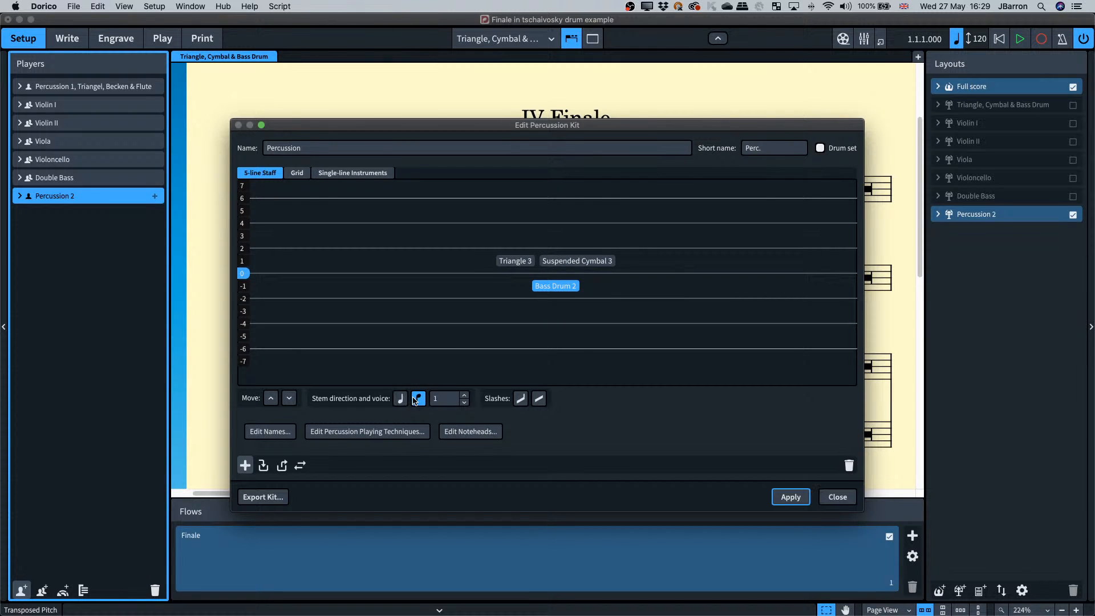
{"action": "left_click", "coordinate": [791, 497]}
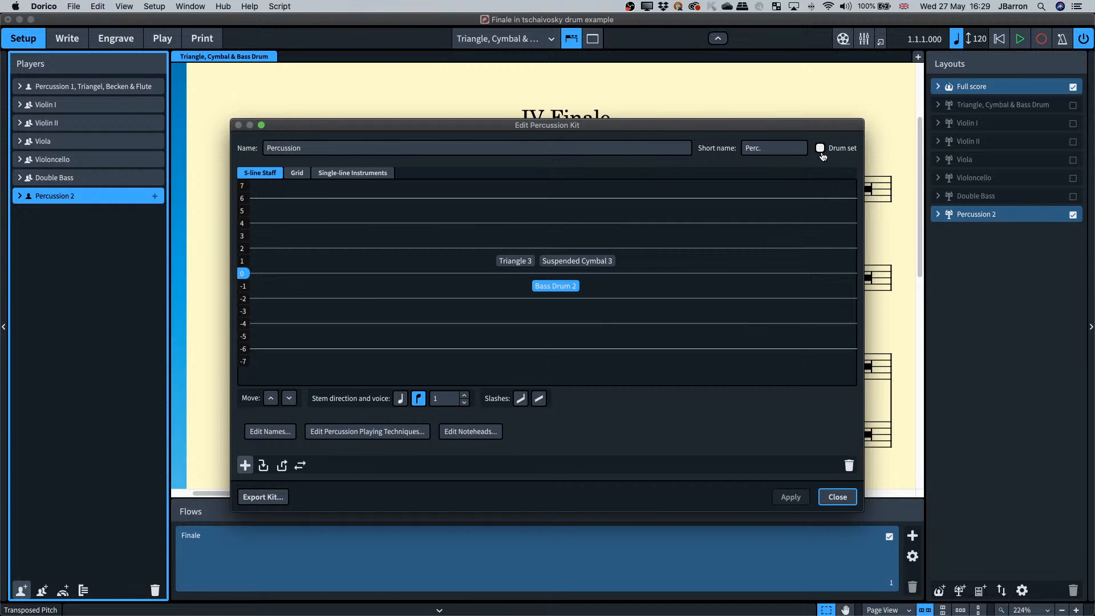
{"action": "left_click", "coordinate": [820, 149]}
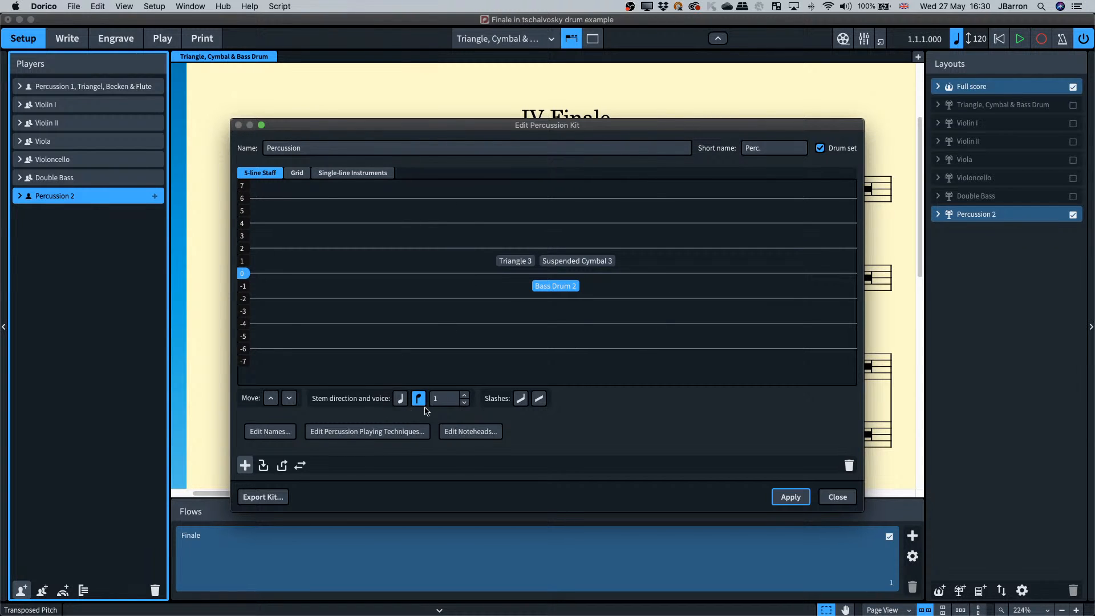
{"action": "left_click", "coordinate": [786, 498]}
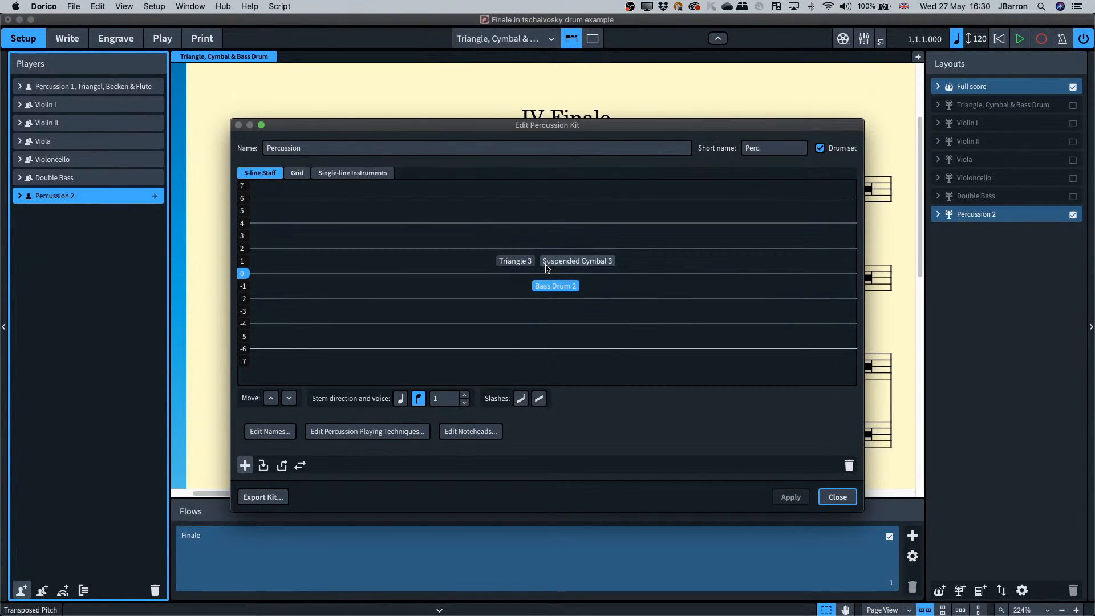
Assign the Larger Noteheads set to the Suspended Cymbal's Natural technique and close the kit editor.
{"action": "left_click", "coordinate": [559, 262]}
{"action": "left_click", "coordinate": [369, 432]}
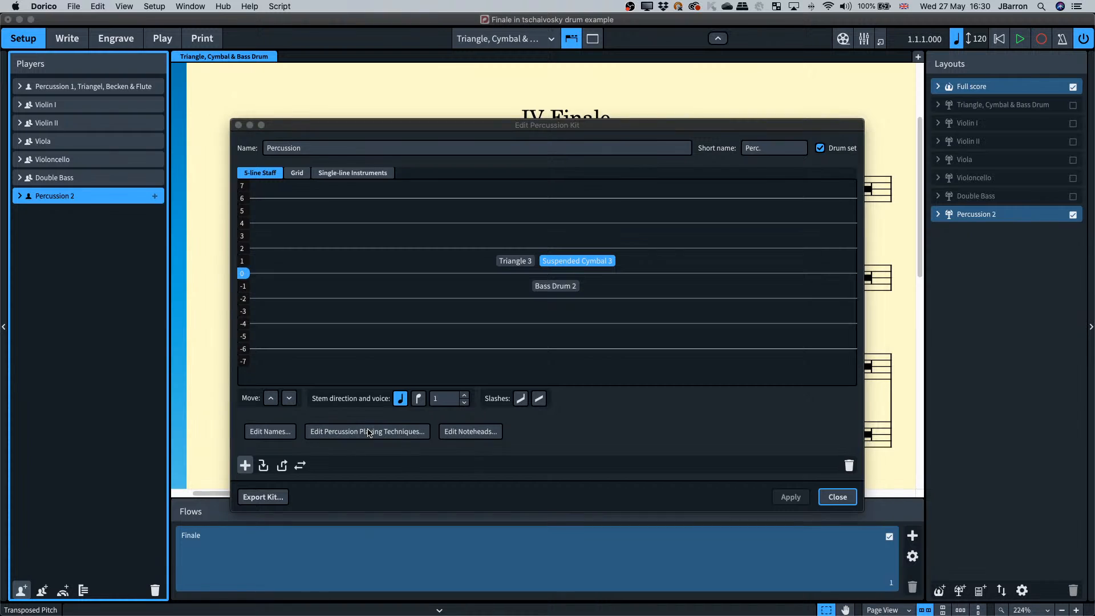
{"action": "left_click", "coordinate": [366, 204]}
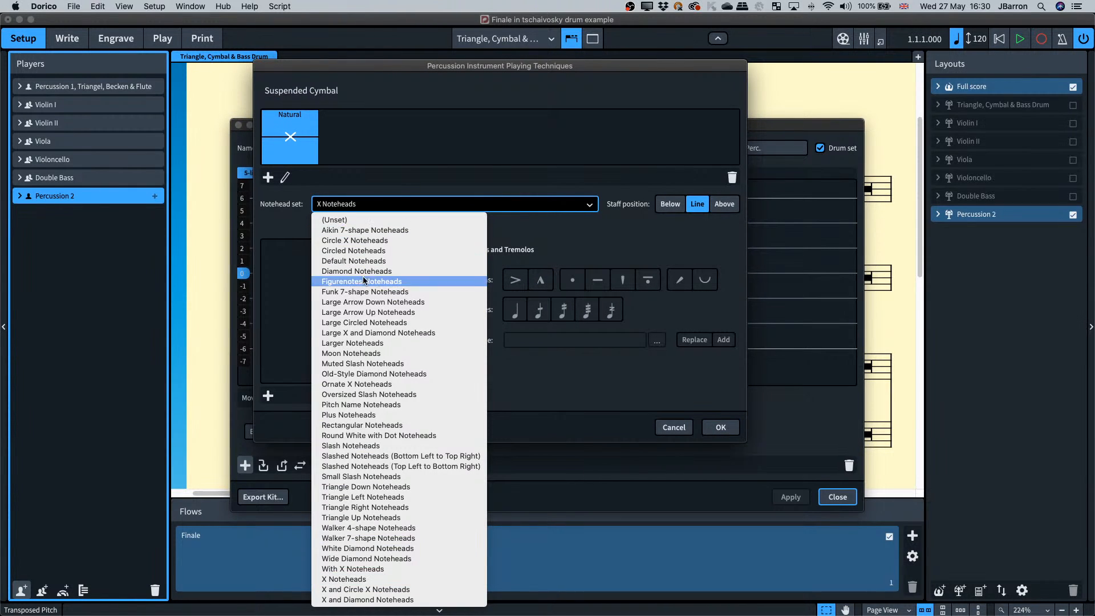
{"action": "left_click", "coordinate": [365, 344]}
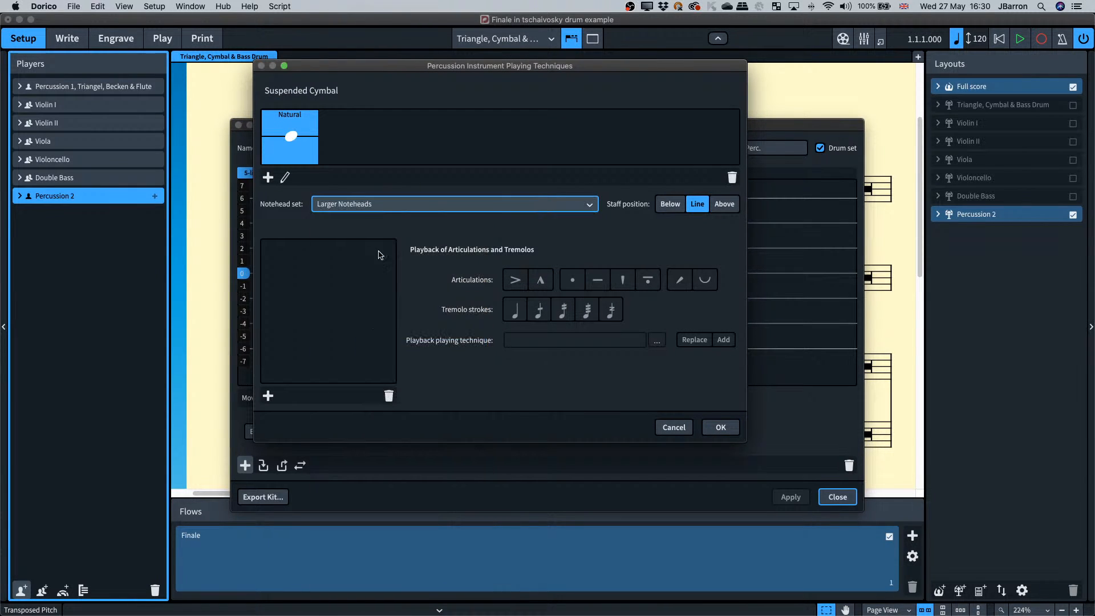
{"action": "left_click", "coordinate": [711, 432]}
{"action": "left_click", "coordinate": [837, 497]}
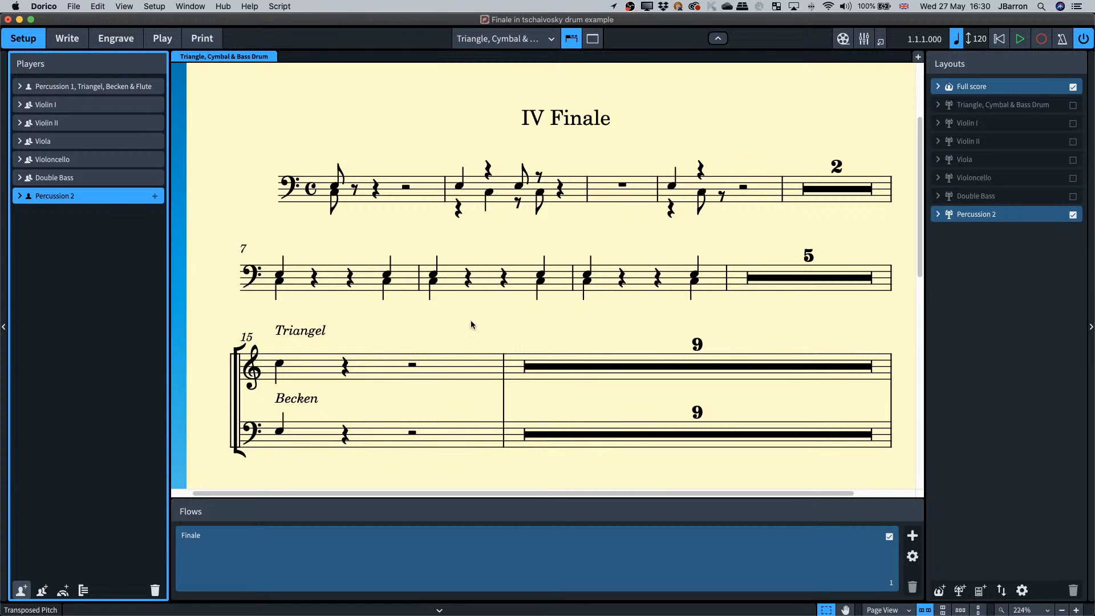
Show the Percussion 2 layout and set its bar rest consolidation to None in the Layout Options.
{"action": "left_click", "coordinate": [473, 38]}
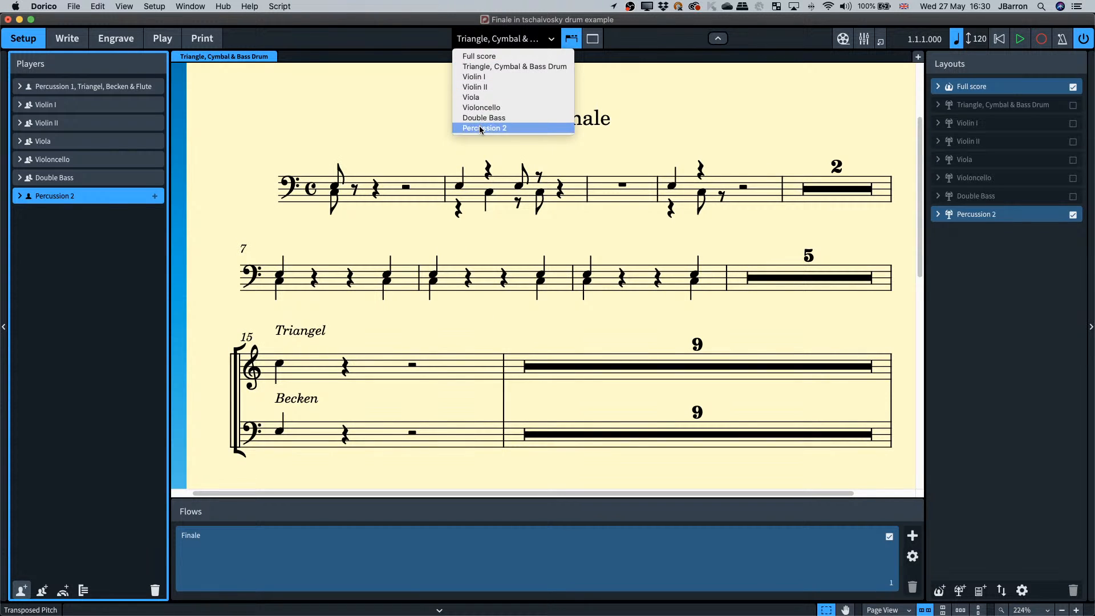
{"action": "left_click", "coordinate": [480, 128]}
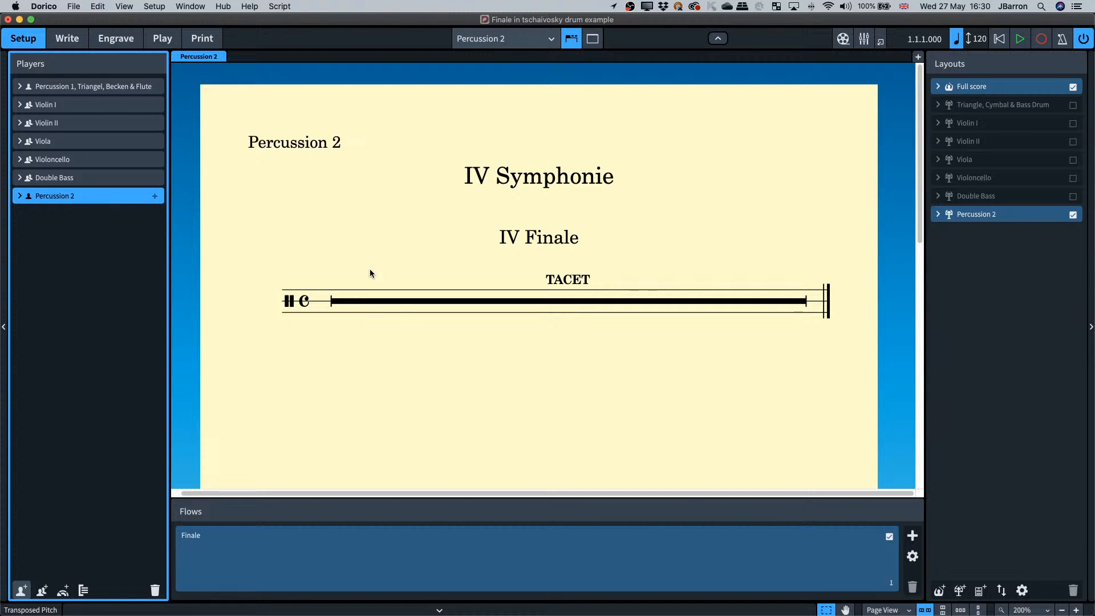
{"action": "key", "text": "super+shift+l"}
{"action": "left_click", "coordinate": [255, 124]}
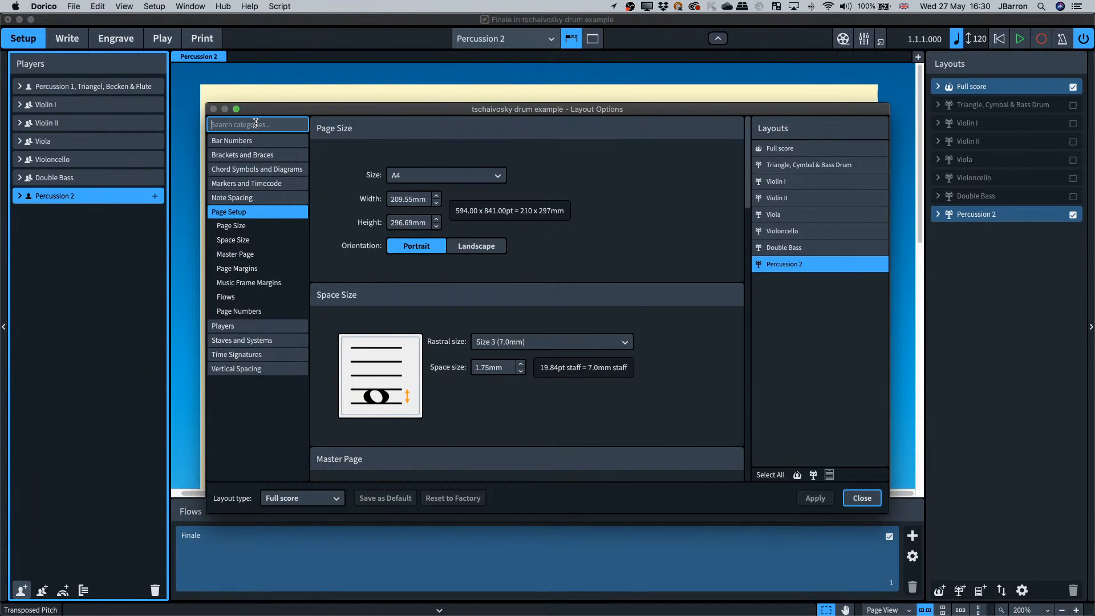
{"action": "type", "text": "mult"}
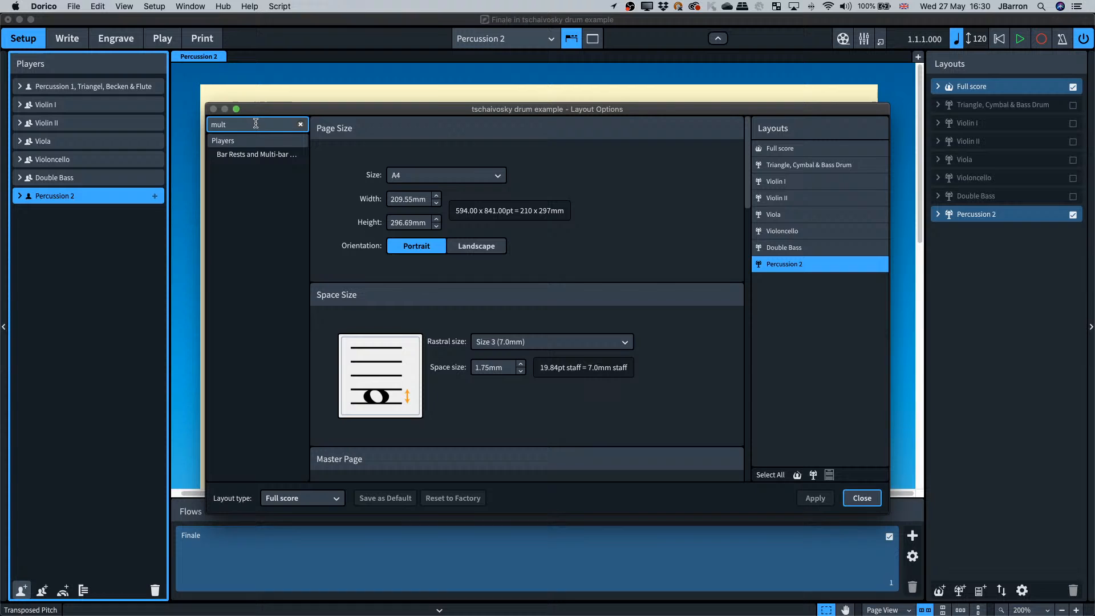
{"action": "left_click", "coordinate": [254, 154]}
{"action": "left_click", "coordinate": [402, 229]}
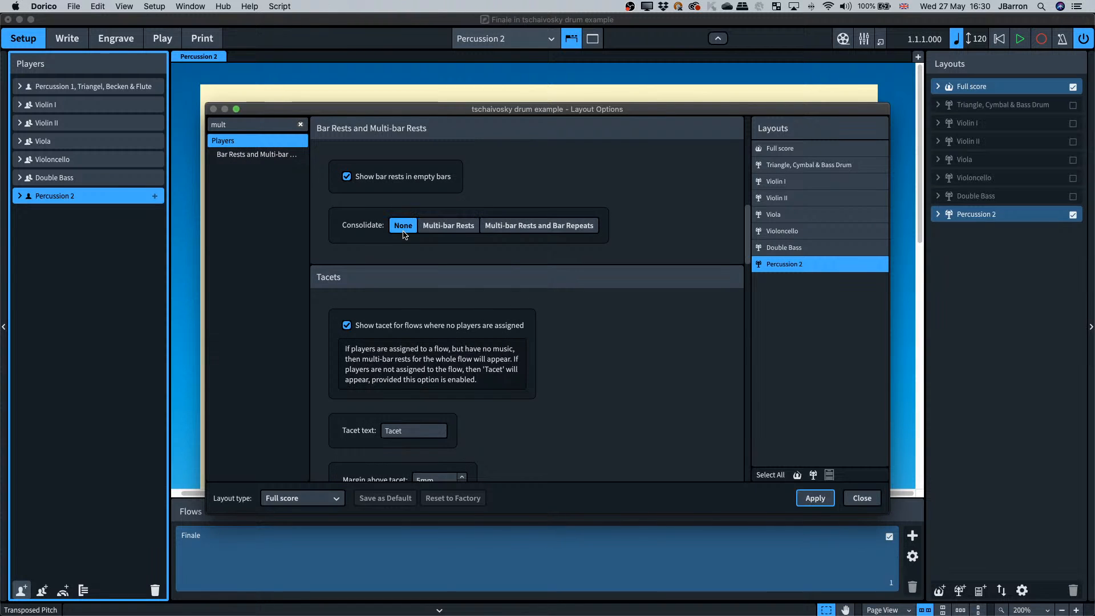
{"action": "left_click", "coordinate": [815, 498]}
{"action": "left_click", "coordinate": [860, 506]}
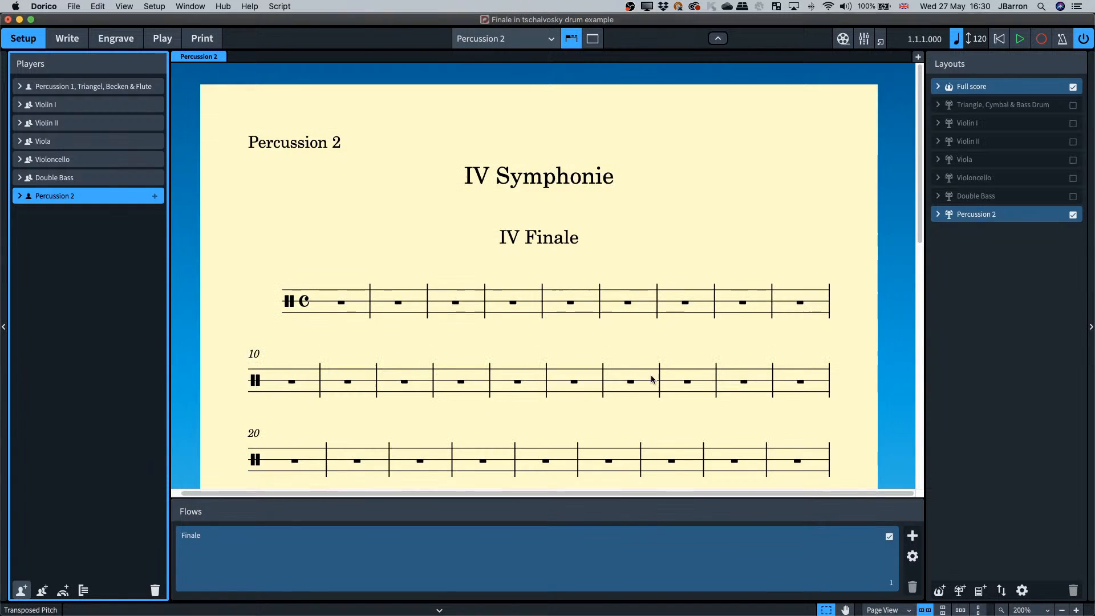
Set the Percussion 2 kit to 5-line Staff presentation in the Percussion 2 layout's options.
{"action": "scroll", "coordinate": [380, 293], "scroll_direction": "down", "scroll_amount": 2}
{"action": "scroll", "coordinate": [376, 268], "scroll_direction": "down", "scroll_amount": 1}
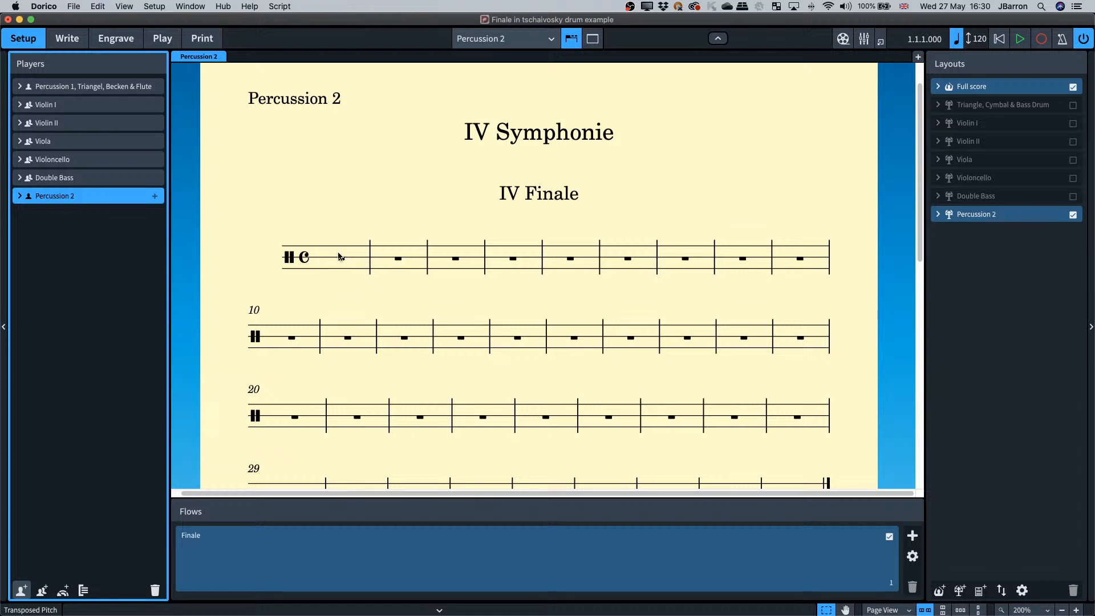
{"action": "key", "text": "super+shift+l"}
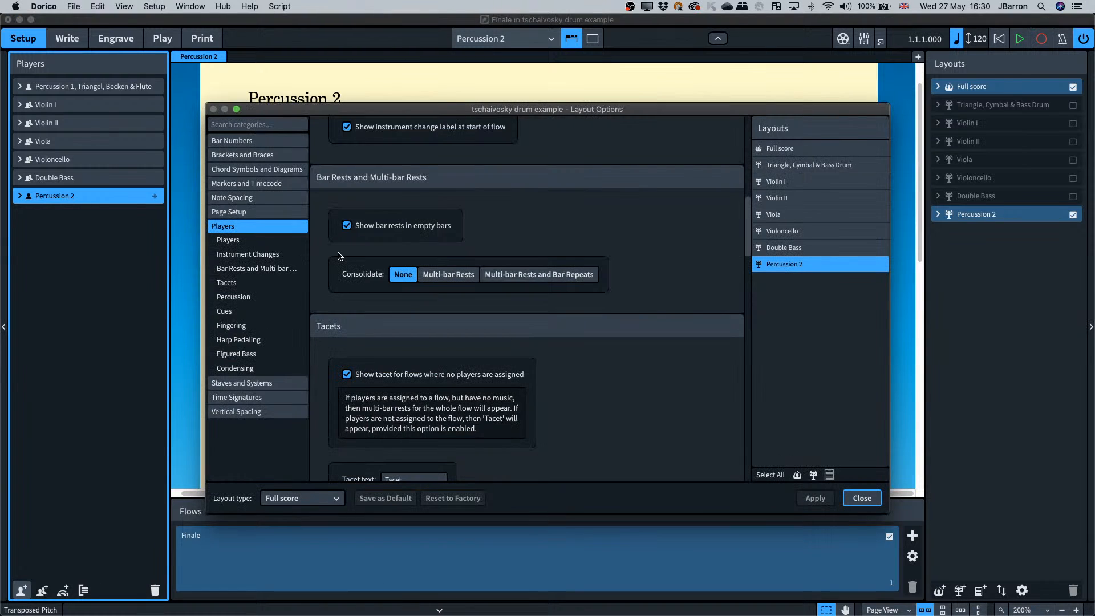
{"action": "left_click", "coordinate": [245, 297]}
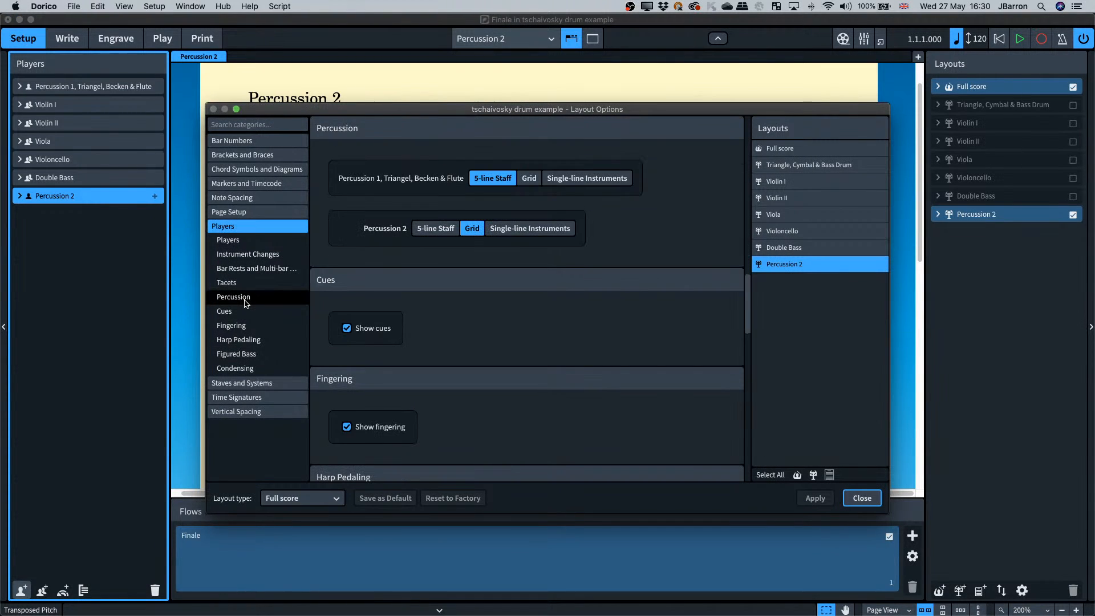
{"action": "left_click", "coordinate": [433, 229]}
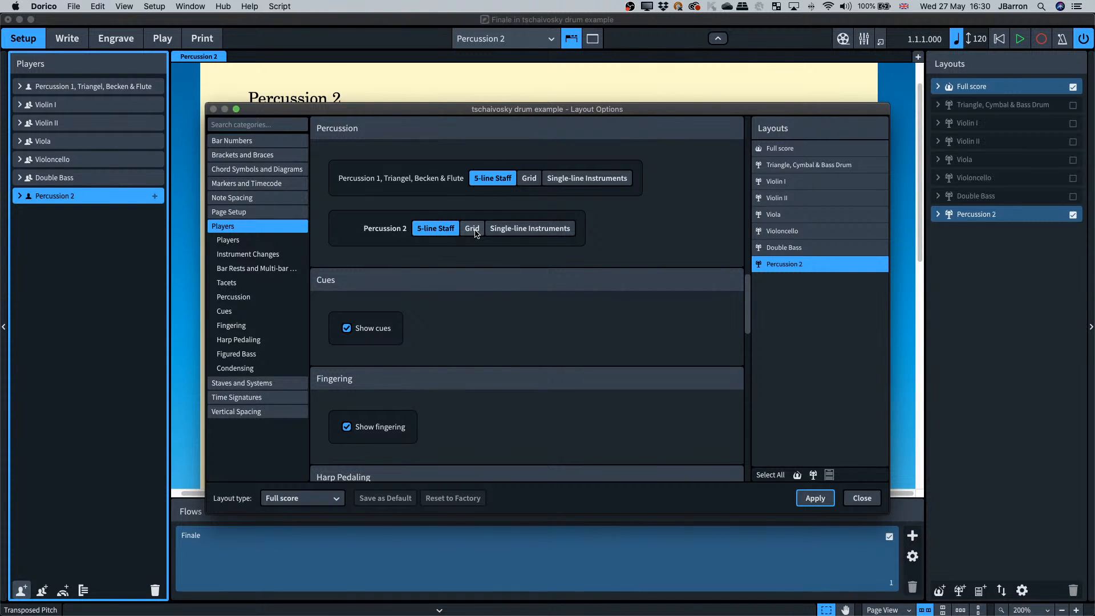
{"action": "left_click_drag", "start_coordinate": [403, 112], "coordinate": [490, 98]}
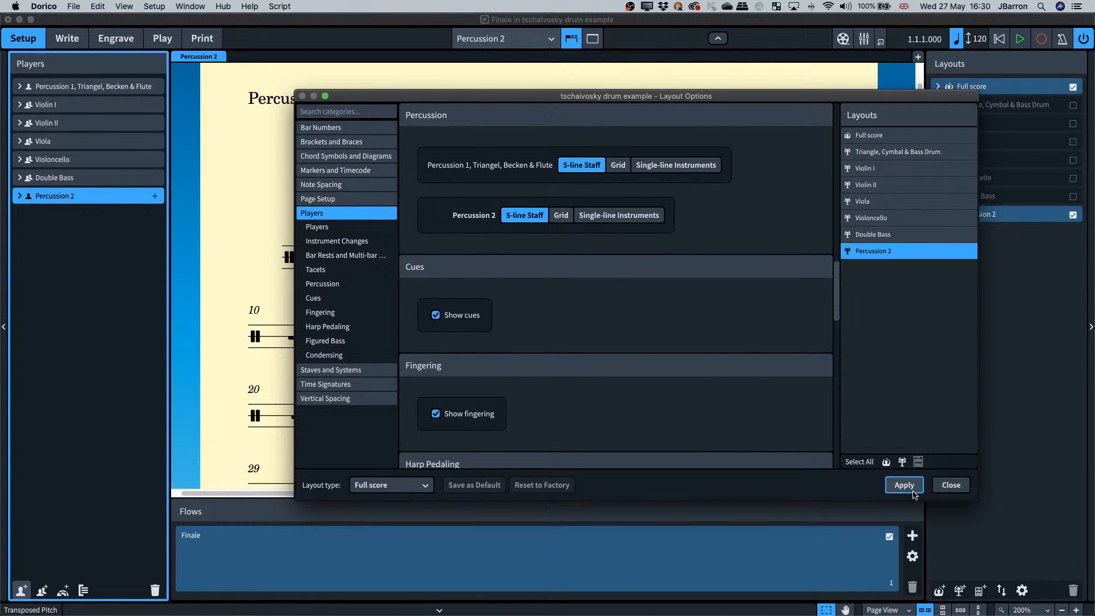
{"action": "left_click", "coordinate": [950, 485]}
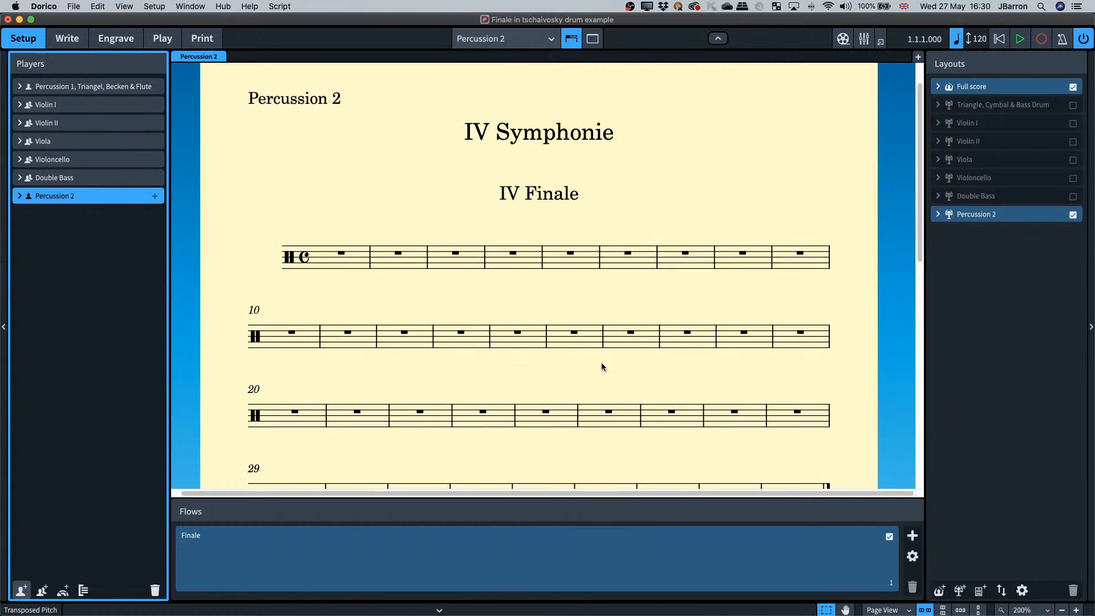
Enter an eighth note for the Suspended Cymbal at the start of bar 1 in the Percussion 2 part.
{"action": "double_click", "coordinate": [328, 258]}
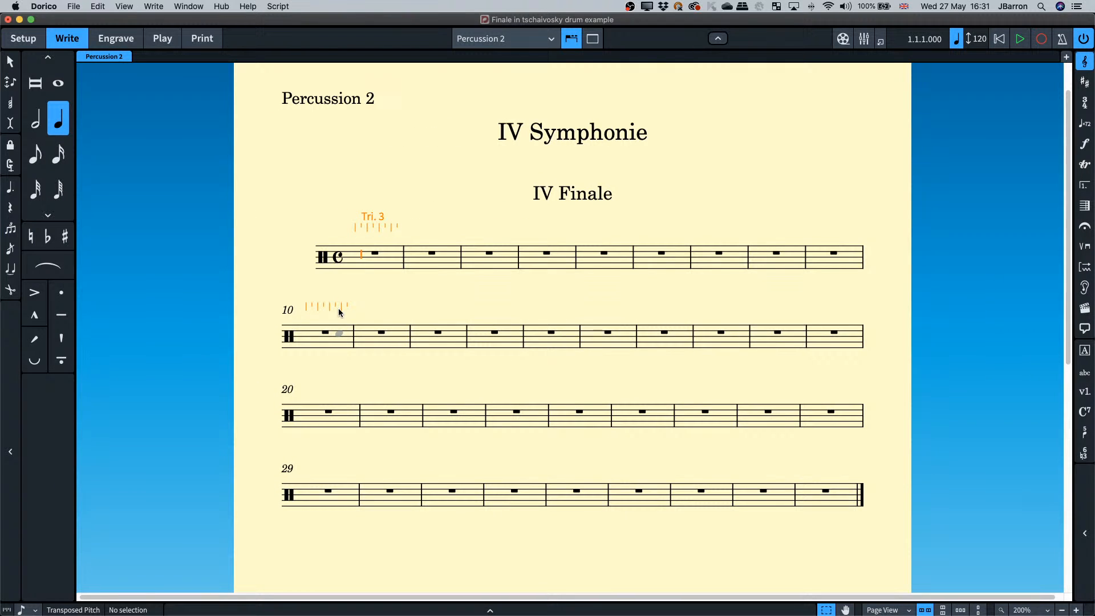
{"action": "key", "text": "Left"}
{"action": "key", "text": "Down"}
{"action": "key", "text": "Up"}
{"action": "key", "text": "Down"}
{"action": "key", "text": "Up"}
{"action": "scroll", "coordinate": [345, 257], "scroll_direction": "up", "scroll_amount": 5}
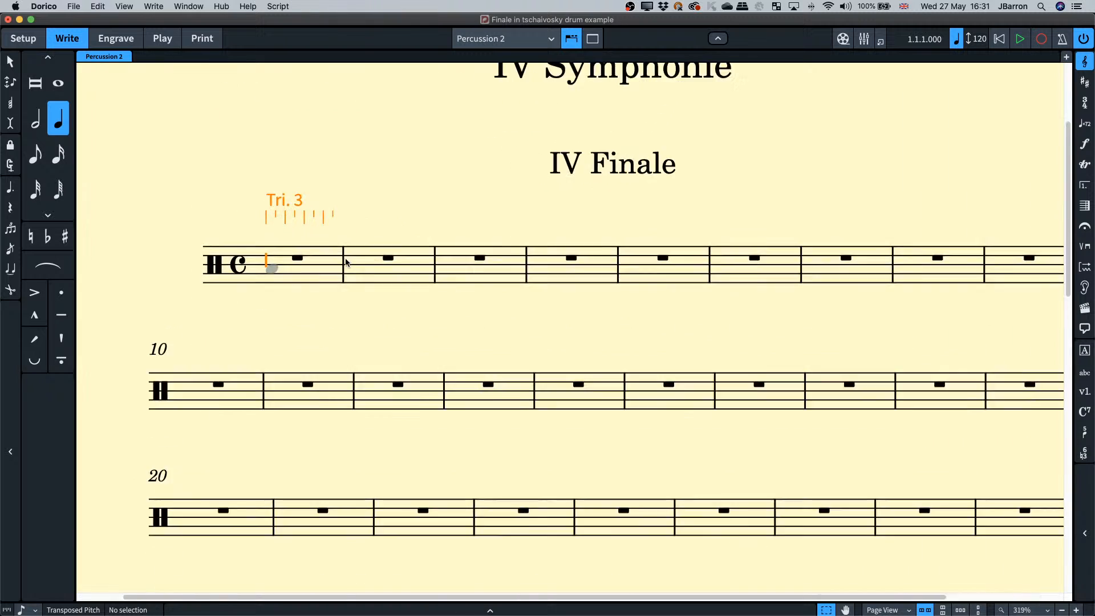
{"action": "key", "text": "Down"}
{"action": "key", "text": "Up"}
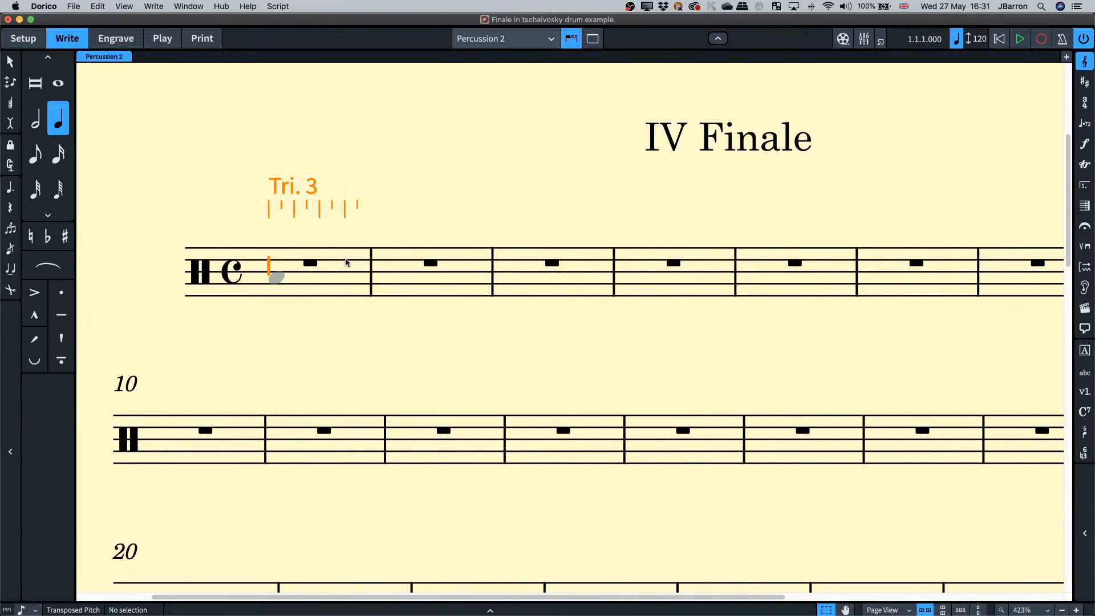
{"action": "key", "text": "Down"}
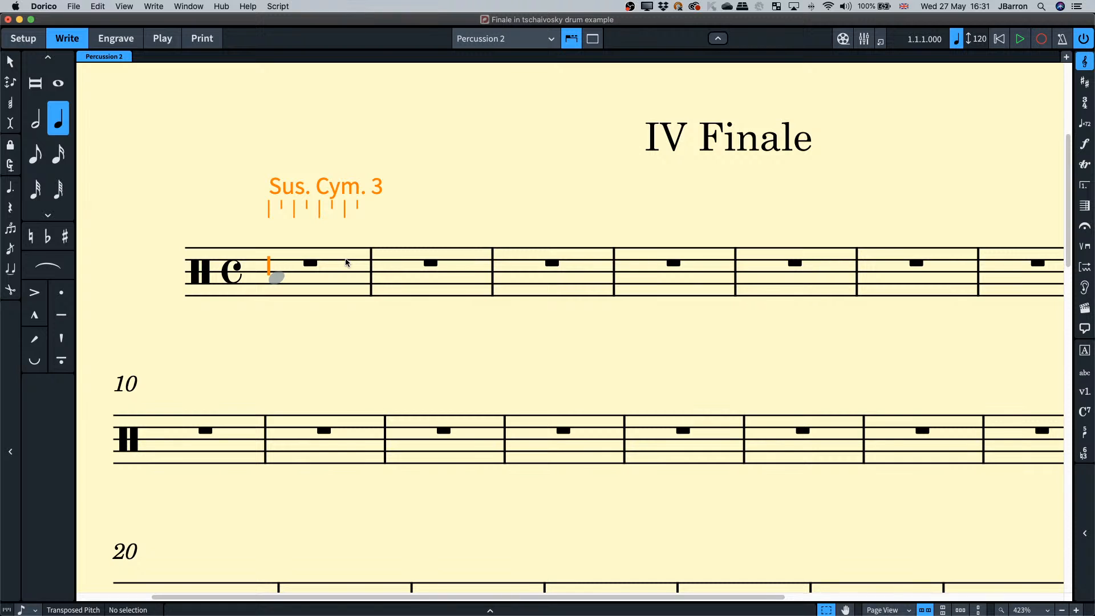
{"action": "key", "text": "5"}
{"action": "key", "text": "y"}
Add an eighth note for the Bass Drum on the first beat of bar 1, together with the cymbal note.
{"action": "key", "text": "Up"}
{"action": "key", "text": "Up"}
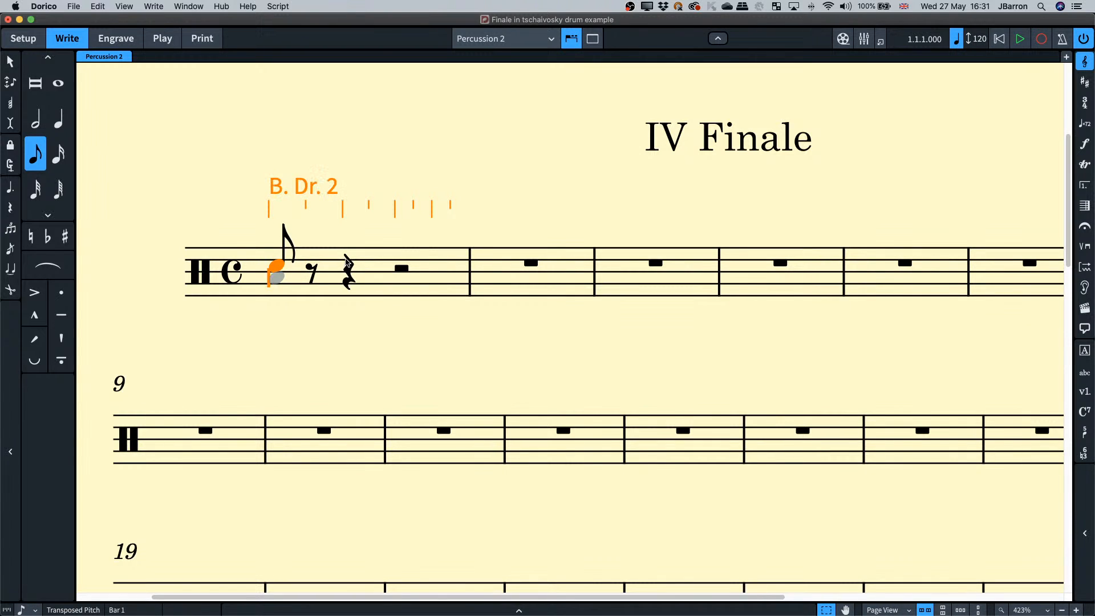
{"action": "key", "text": "y"}
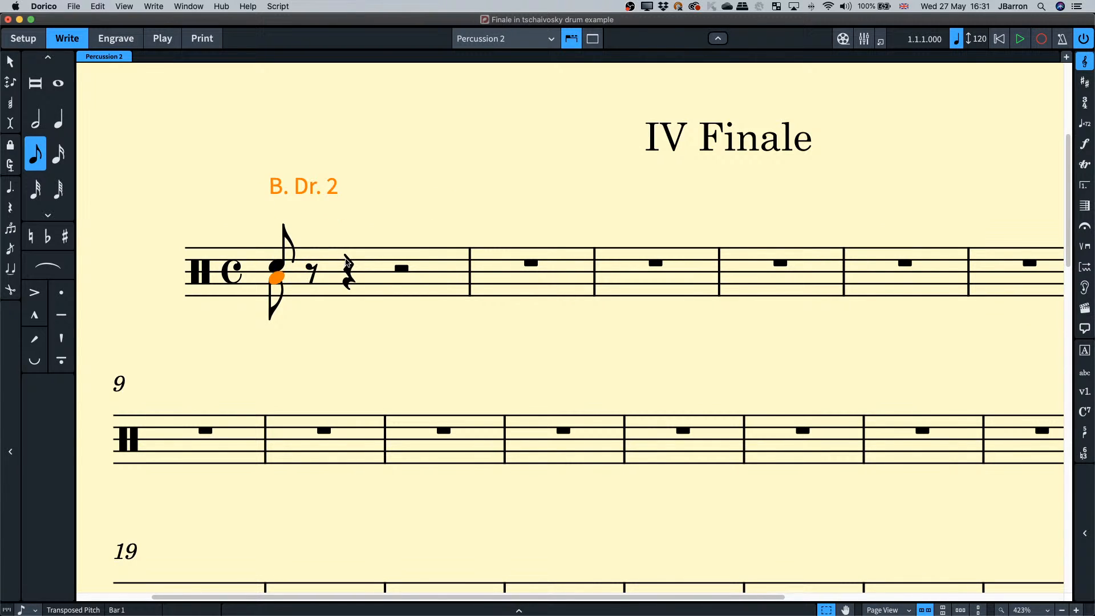
{"action": "scroll", "coordinate": [347, 261], "scroll_direction": "down", "scroll_amount": 4}
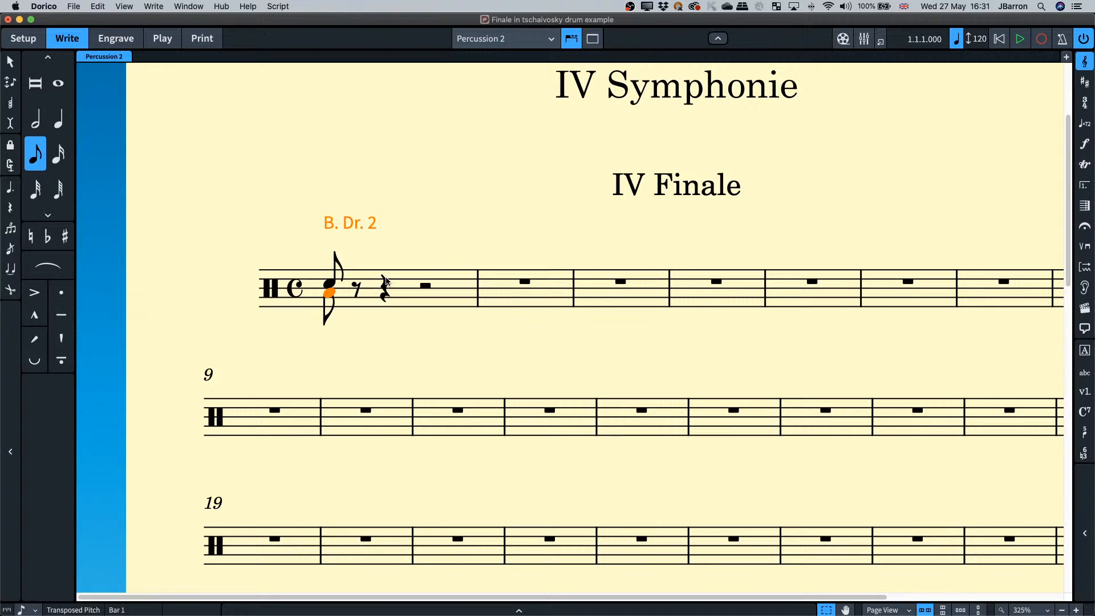
{"action": "scroll", "coordinate": [679, 331], "scroll_direction": "down", "scroll_amount": 3}
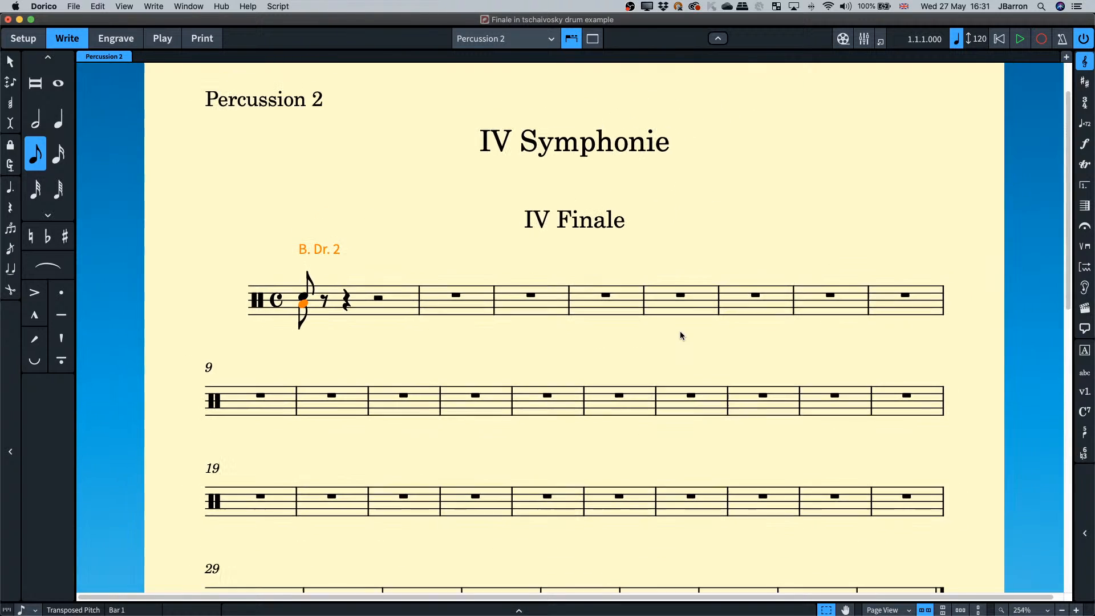
{"action": "scroll", "coordinate": [422, 338], "scroll_direction": "down", "scroll_amount": 3}
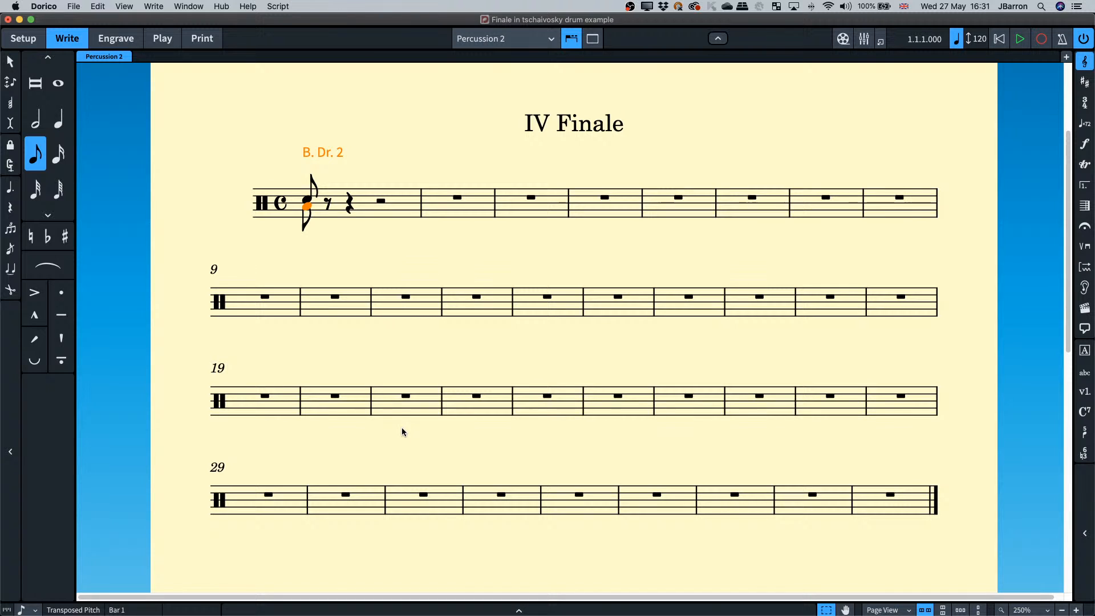
Add a new empty kit to the Percussion 2 player in Setup mode and add a triangle to it.
{"action": "key", "text": "super+1"}
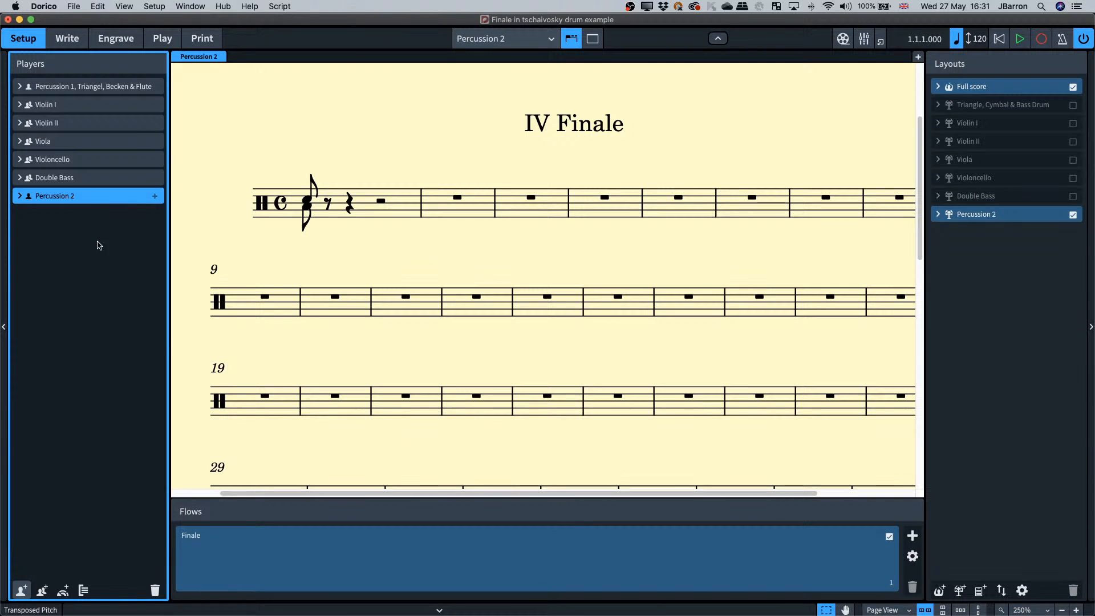
{"action": "left_click", "coordinate": [20, 196]}
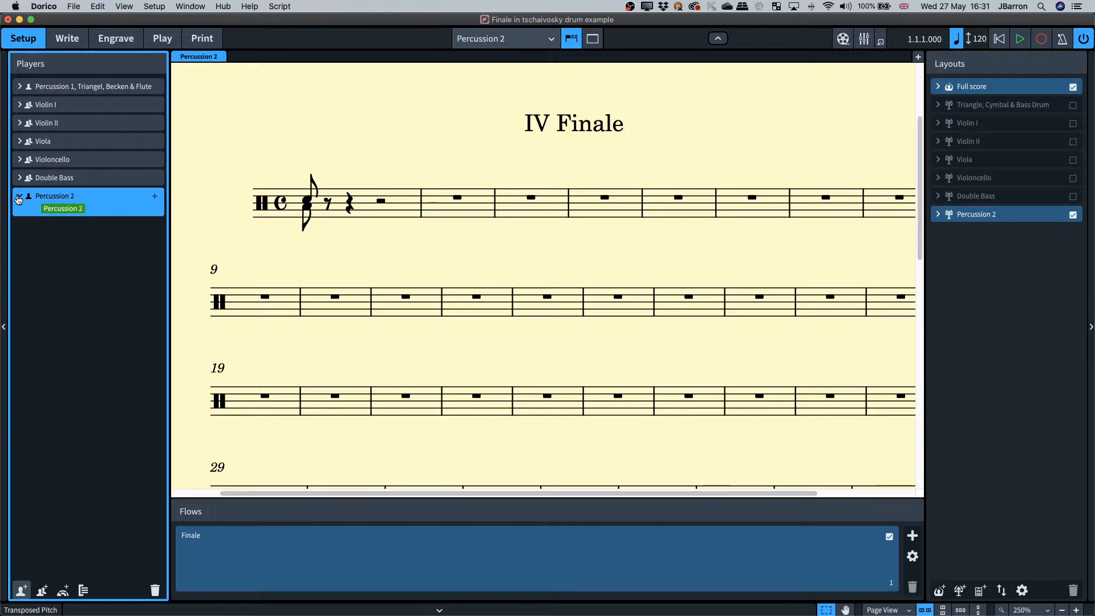
{"action": "left_click", "coordinate": [155, 197]}
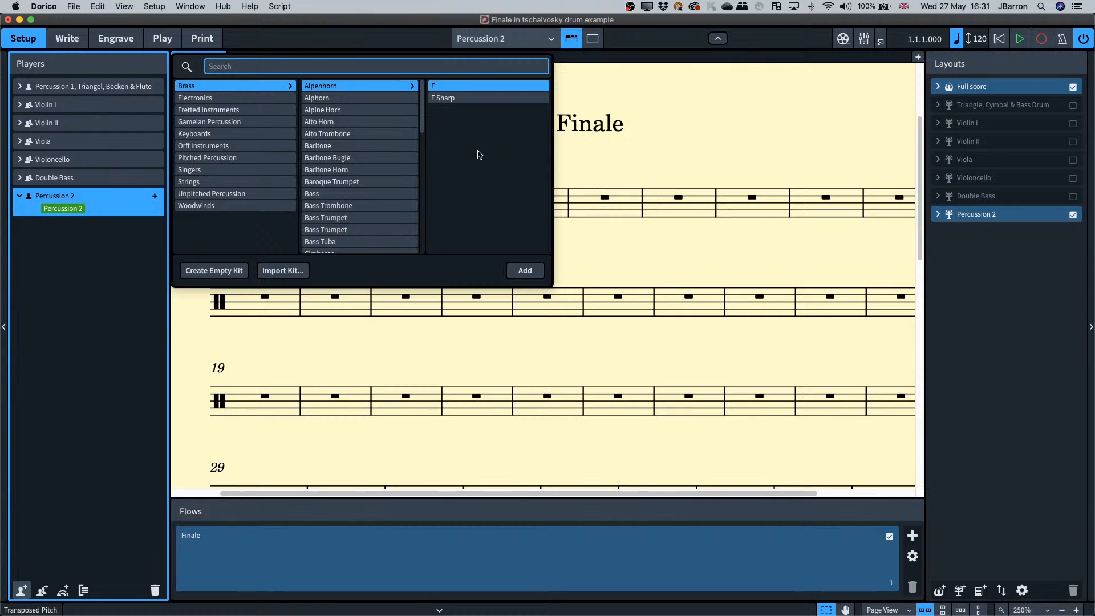
{"action": "left_click", "coordinate": [205, 270]}
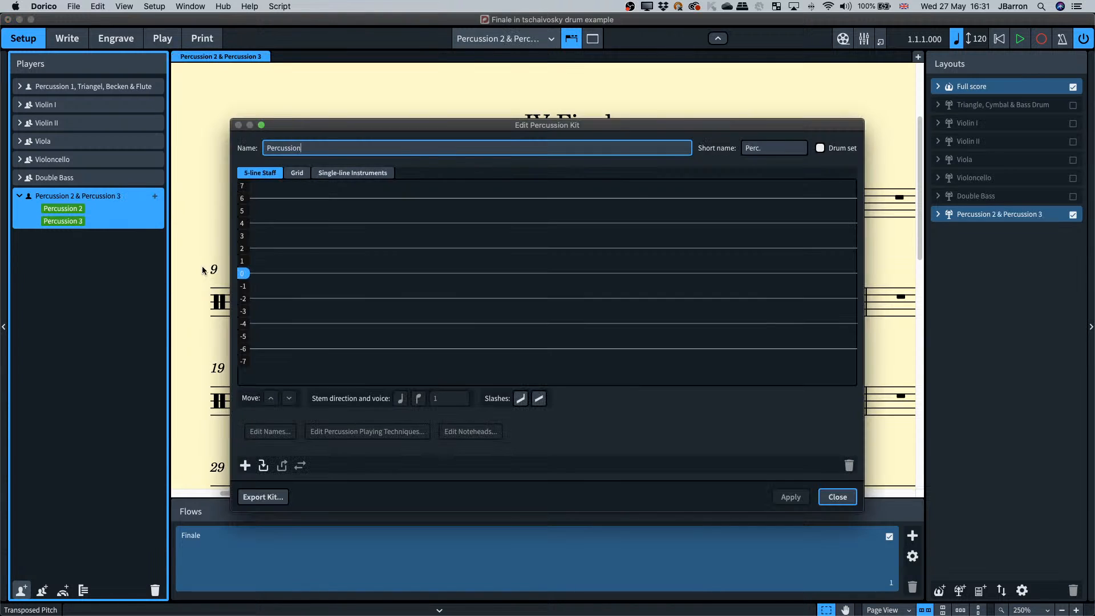
{"action": "left_click", "coordinate": [245, 466]}
{"action": "type", "text": "trian"}
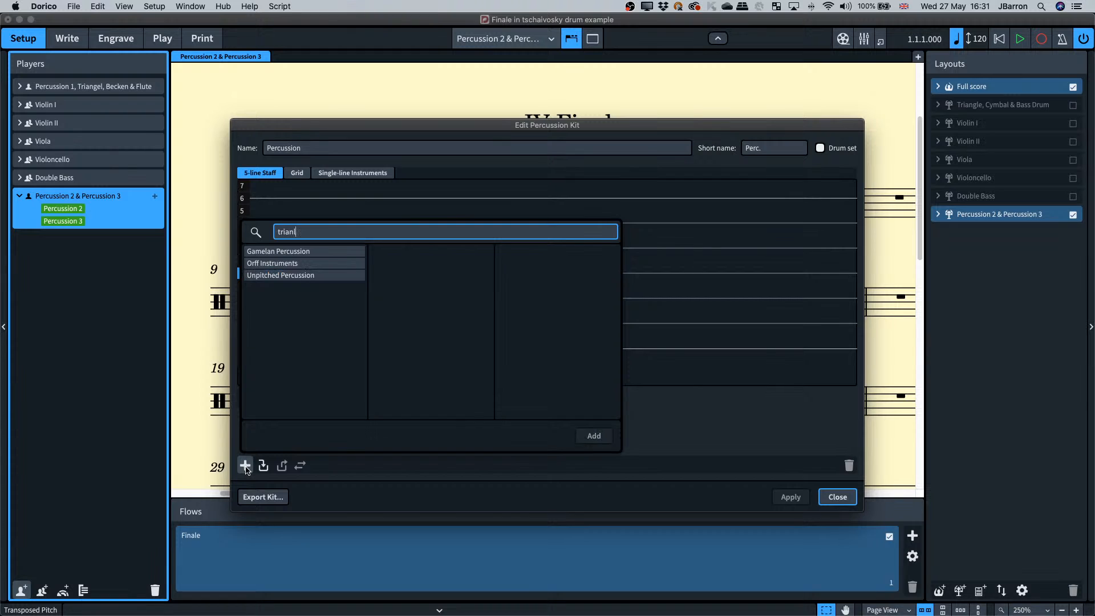
{"action": "key", "text": "Return"}
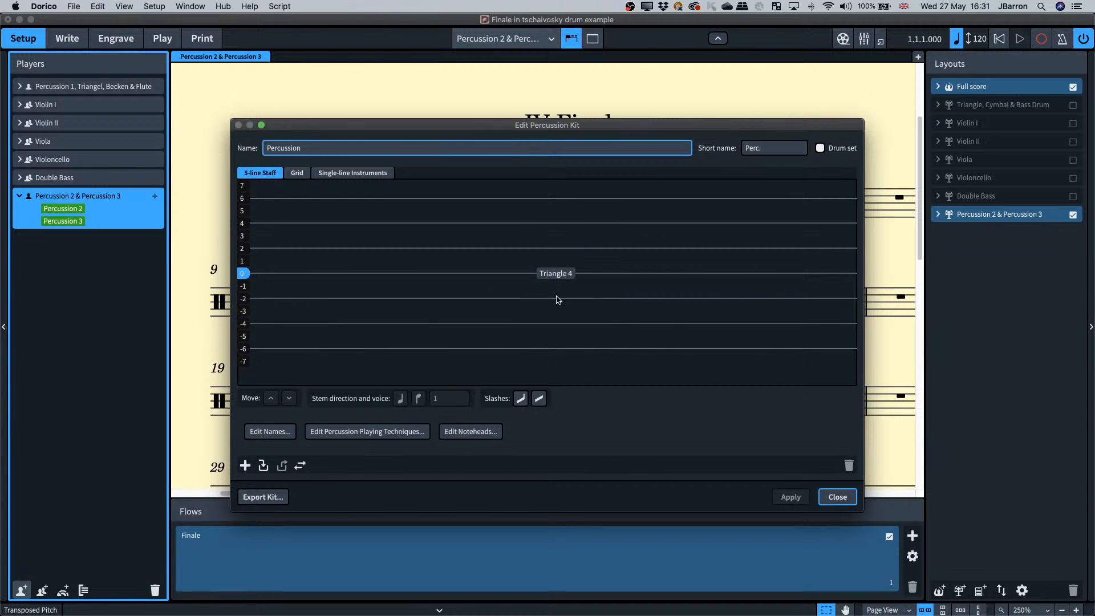
Move the triangle to staff position 1 and name the kit Triangle.
{"action": "left_click_drag", "start_coordinate": [560, 277], "coordinate": [559, 261]}
{"action": "left_click", "coordinate": [324, 148]}
{"action": "key", "text": "super+a"}
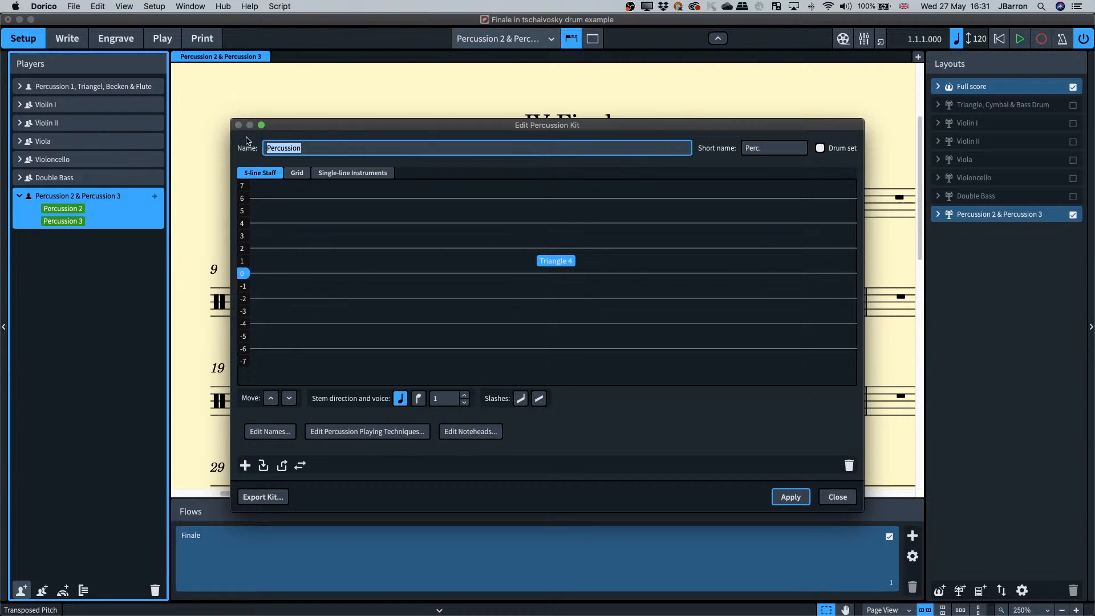
{"action": "type", "text": "Triangle"}
{"action": "left_click", "coordinate": [789, 496]}
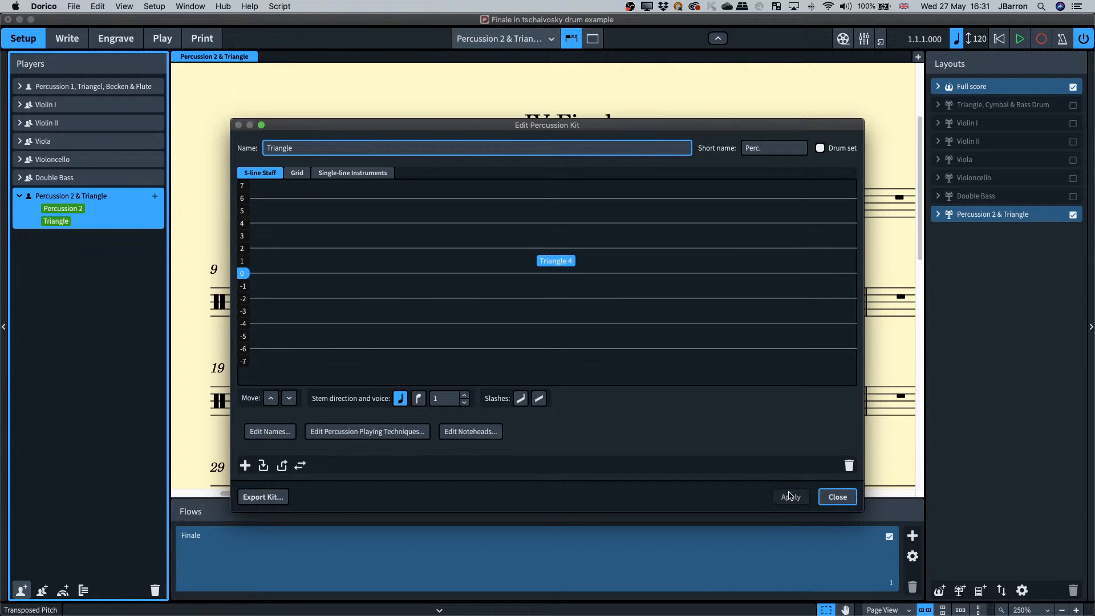
Define the Triangle kit as a drum set with the triangle's stem direction down, and close the kit editor.
{"action": "left_click", "coordinate": [820, 151]}
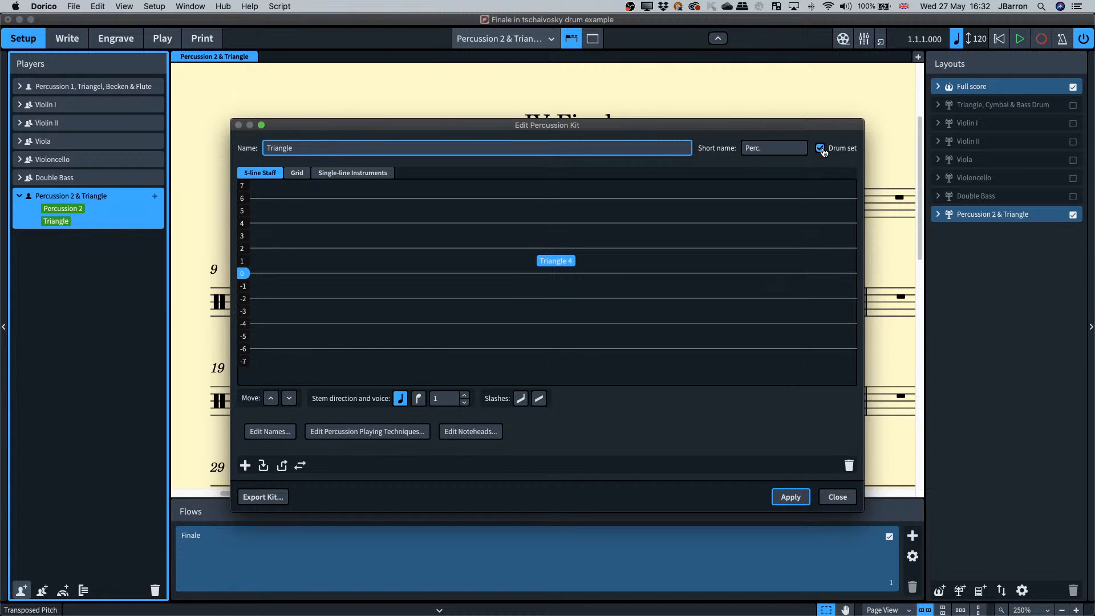
{"action": "left_click", "coordinate": [418, 400]}
{"action": "left_click", "coordinate": [794, 497]}
{"action": "left_click", "coordinate": [837, 497]}
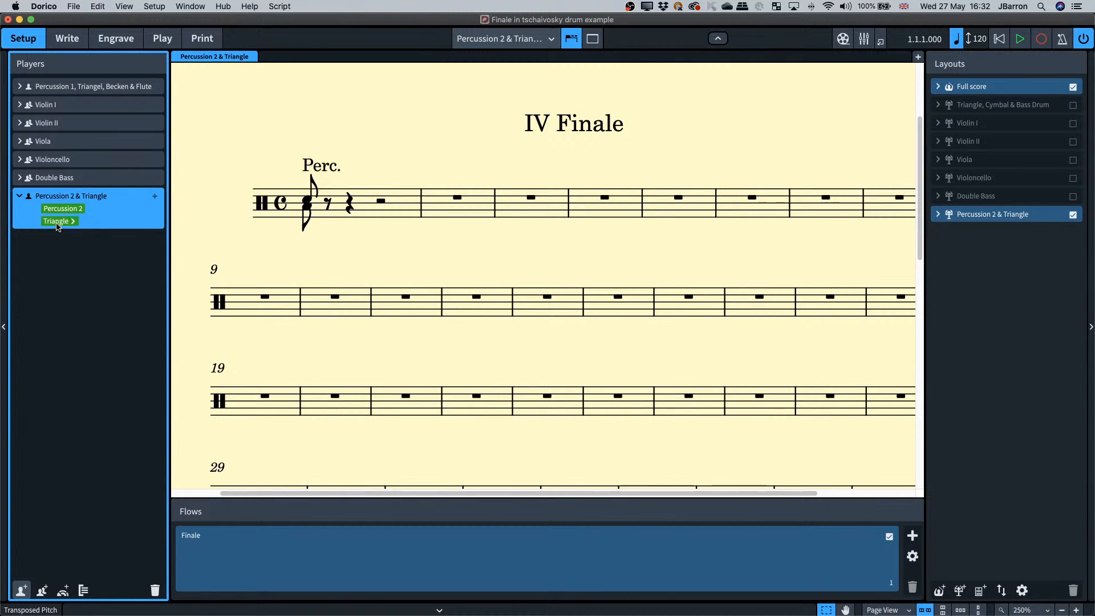
Add another empty kit to the Percussion 2 player and name it Bass Drum.
{"action": "left_click", "coordinate": [155, 197]}
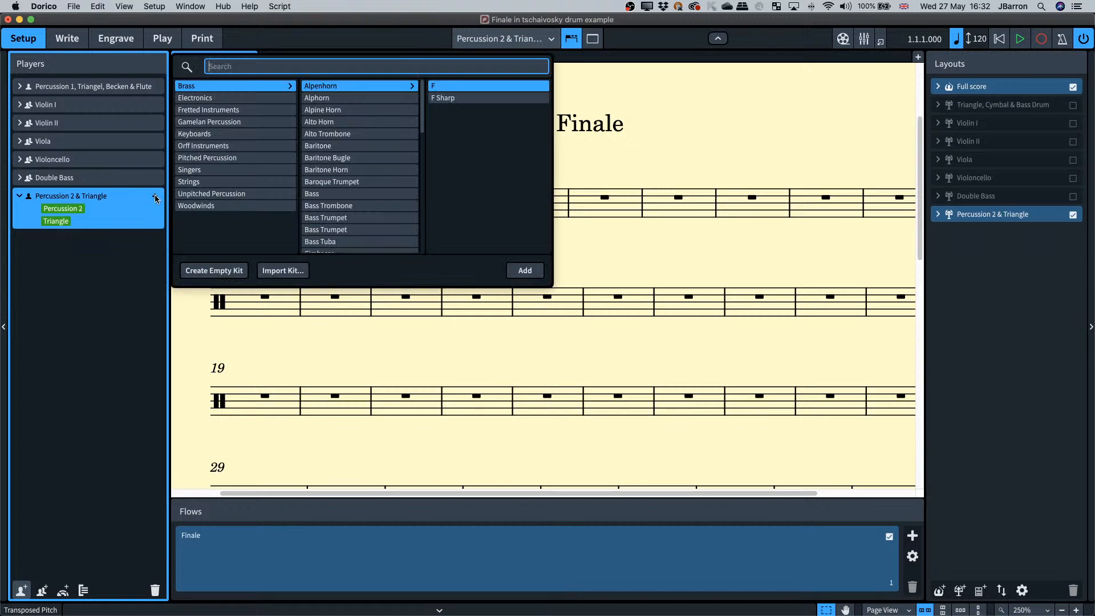
{"action": "left_click", "coordinate": [195, 272]}
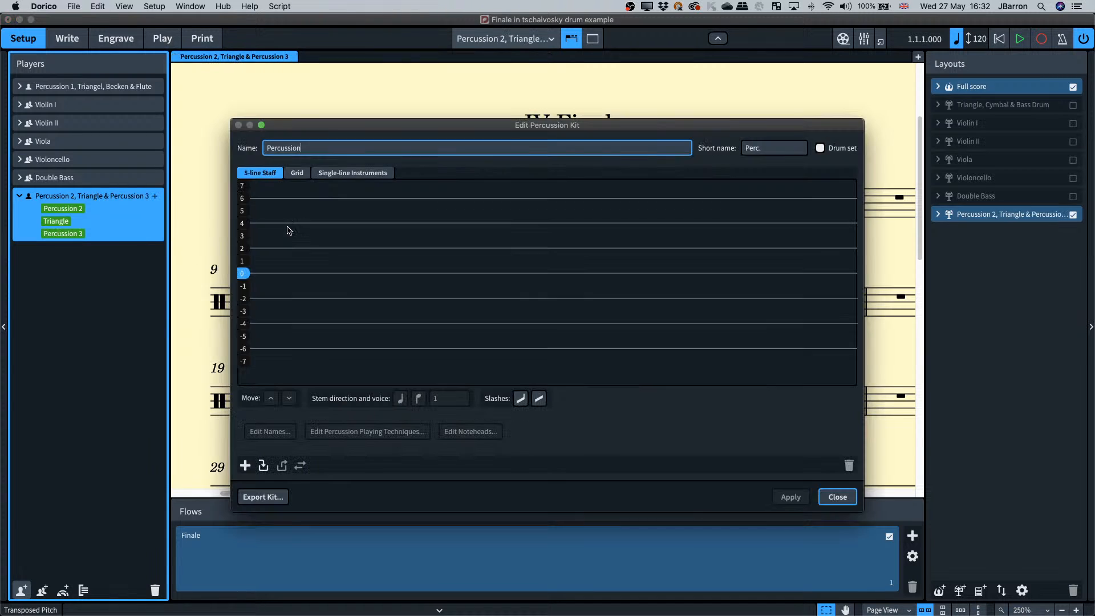
{"action": "double_click", "coordinate": [286, 150]}
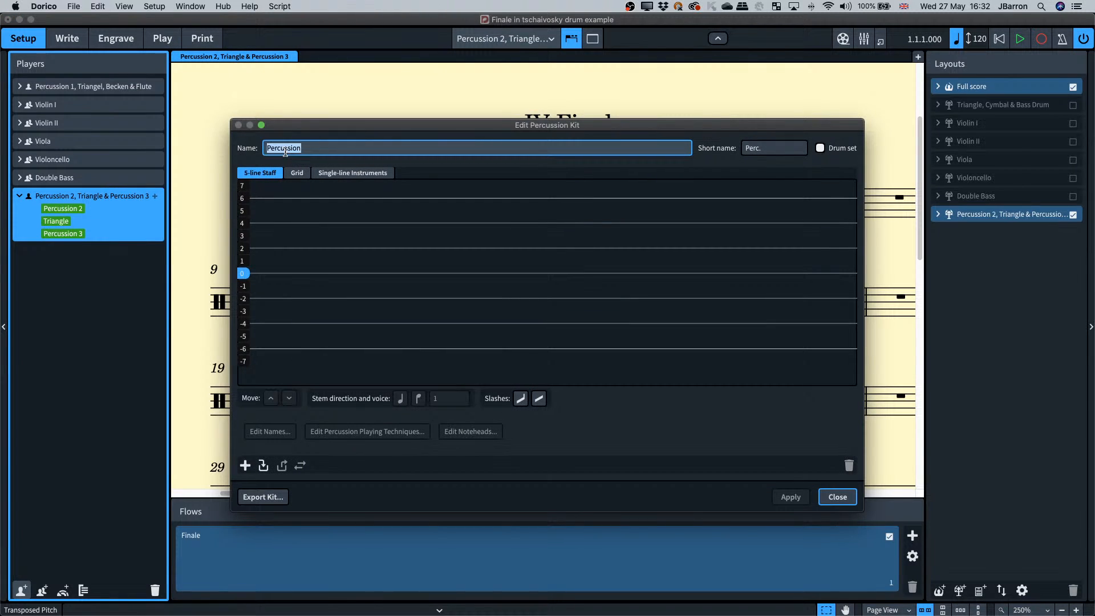
{"action": "type", "text": "Bass Drum"}
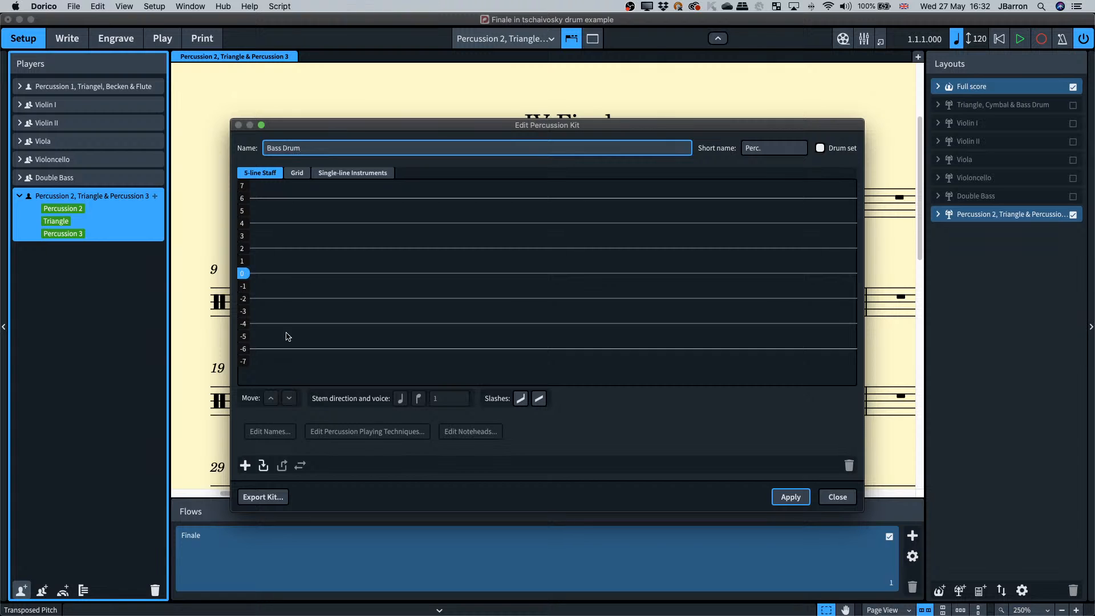
Add a bass drum to the kit at staff position 1 and define the kit as a drum set.
{"action": "left_click", "coordinate": [246, 466]}
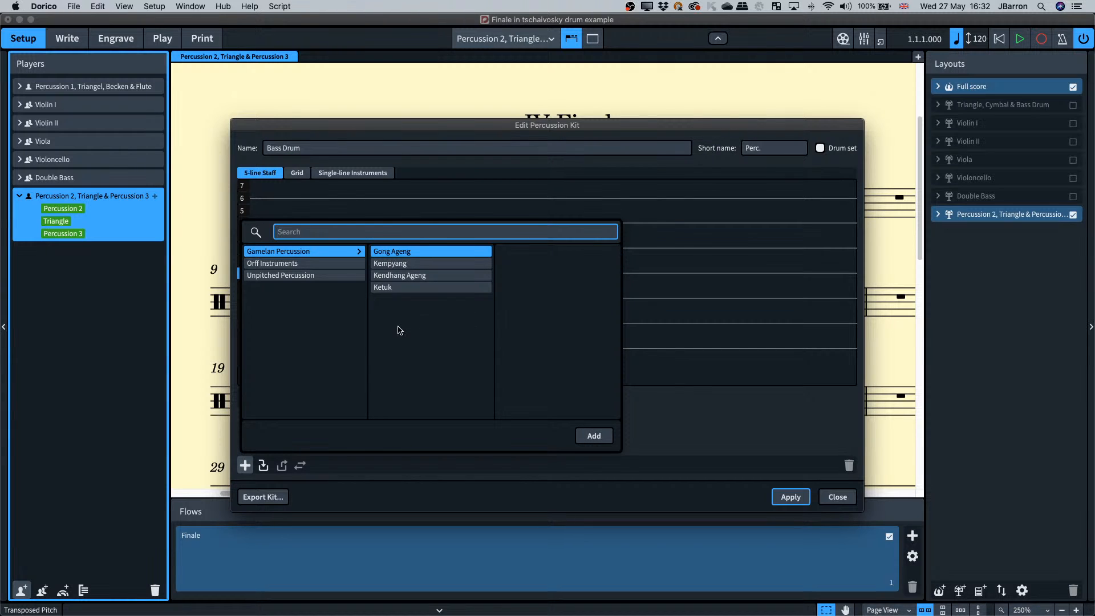
{"action": "type", "text": "bass"}
{"action": "key", "text": "Return"}
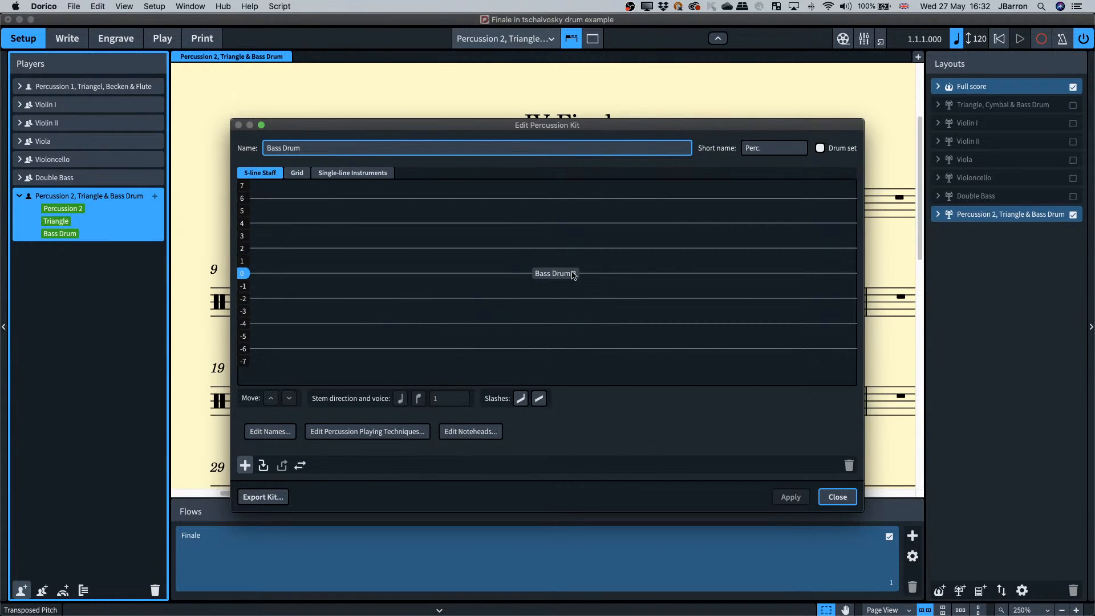
{"action": "left_click_drag", "start_coordinate": [565, 270], "coordinate": [564, 270]}
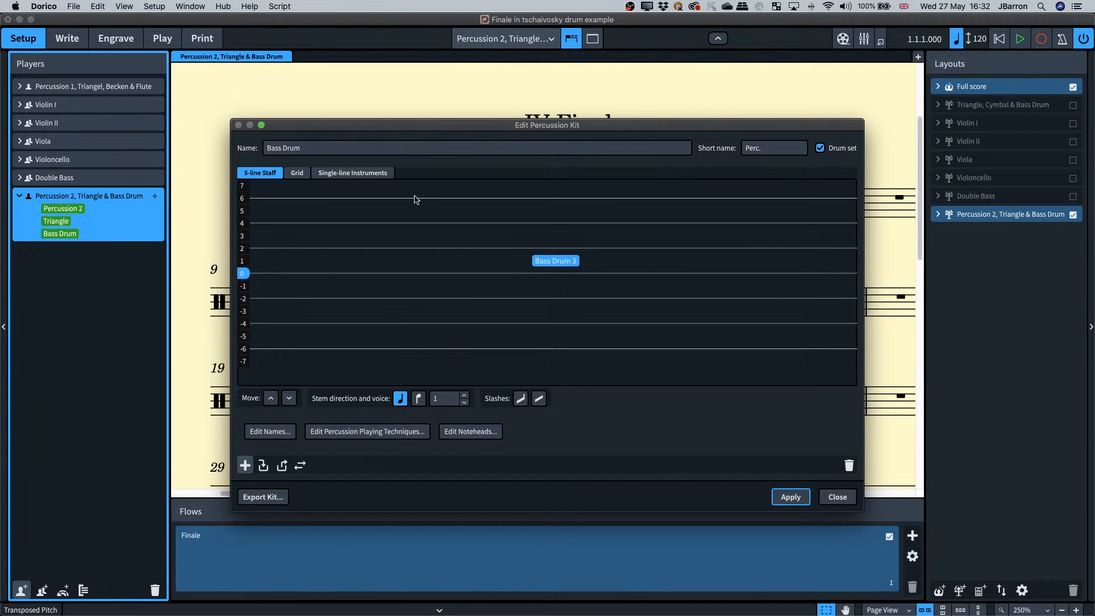
{"action": "left_click", "coordinate": [788, 497]}
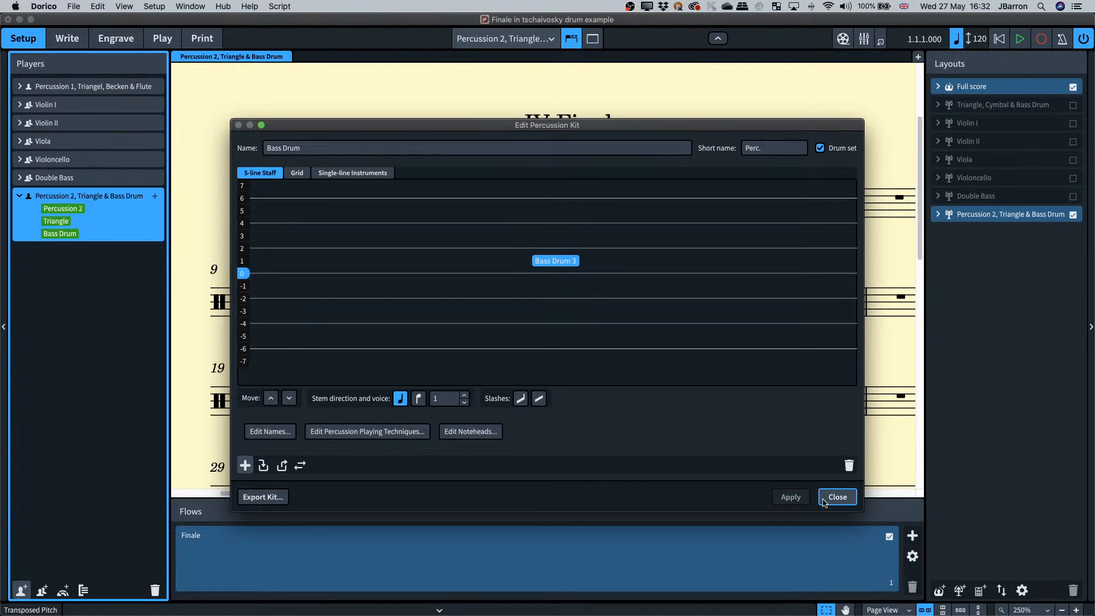
{"action": "left_click", "coordinate": [835, 498]}
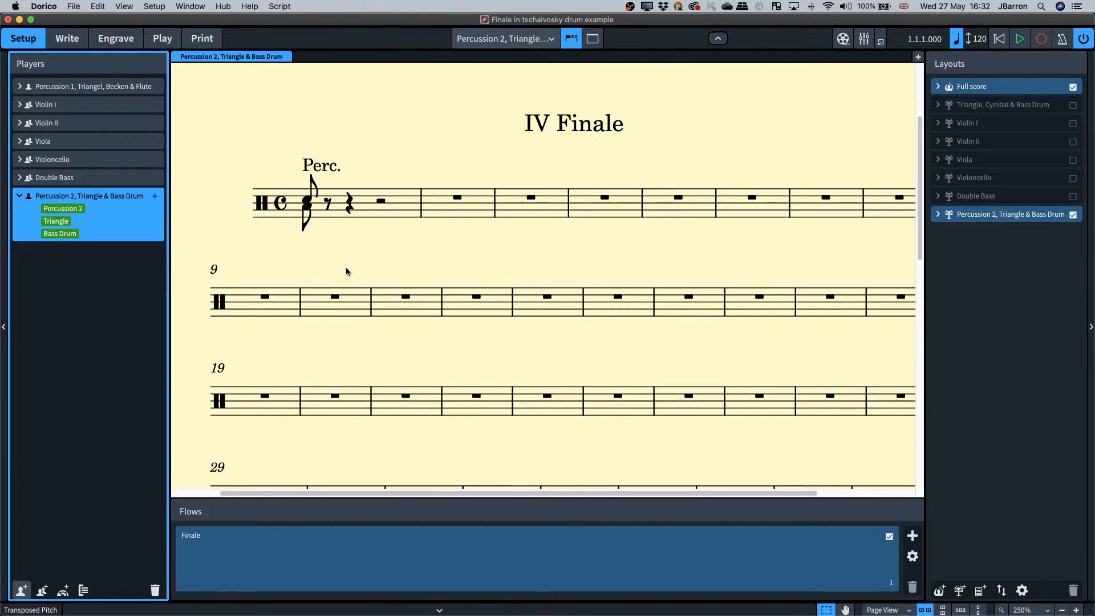
Show the combined Percussion 2, Triangle and Bass Drum layout in Write mode's Galley View.
{"action": "scroll", "coordinate": [346, 267], "scroll_direction": "down", "scroll_amount": 3}
{"action": "key", "text": "x"}
{"action": "key", "text": "x"}
{"action": "scroll", "coordinate": [435, 226], "scroll_direction": "up", "scroll_amount": 2}
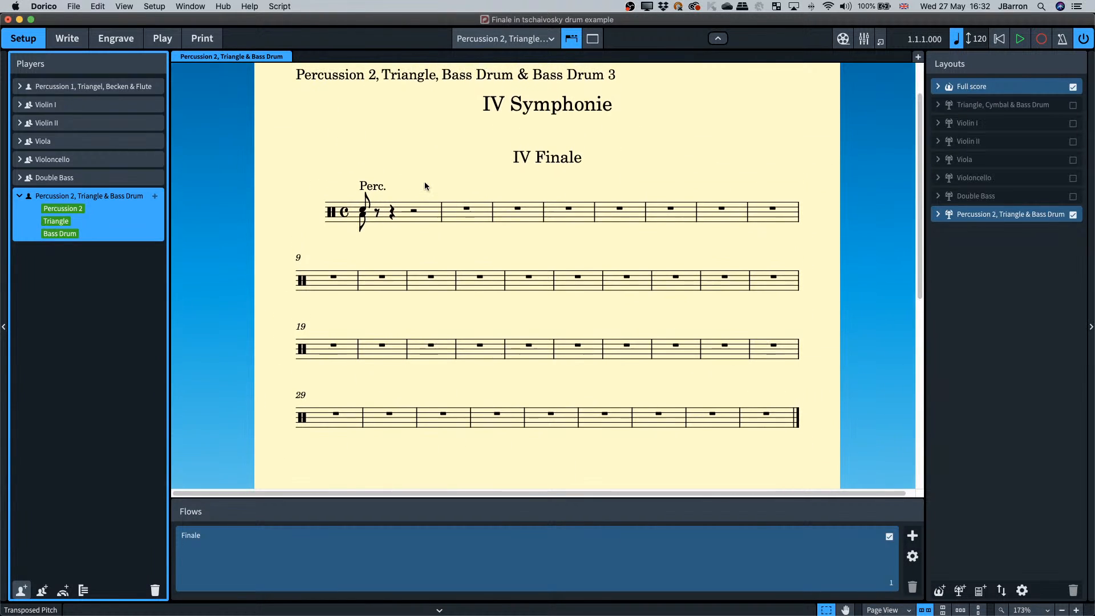
{"action": "key", "text": "super+2"}
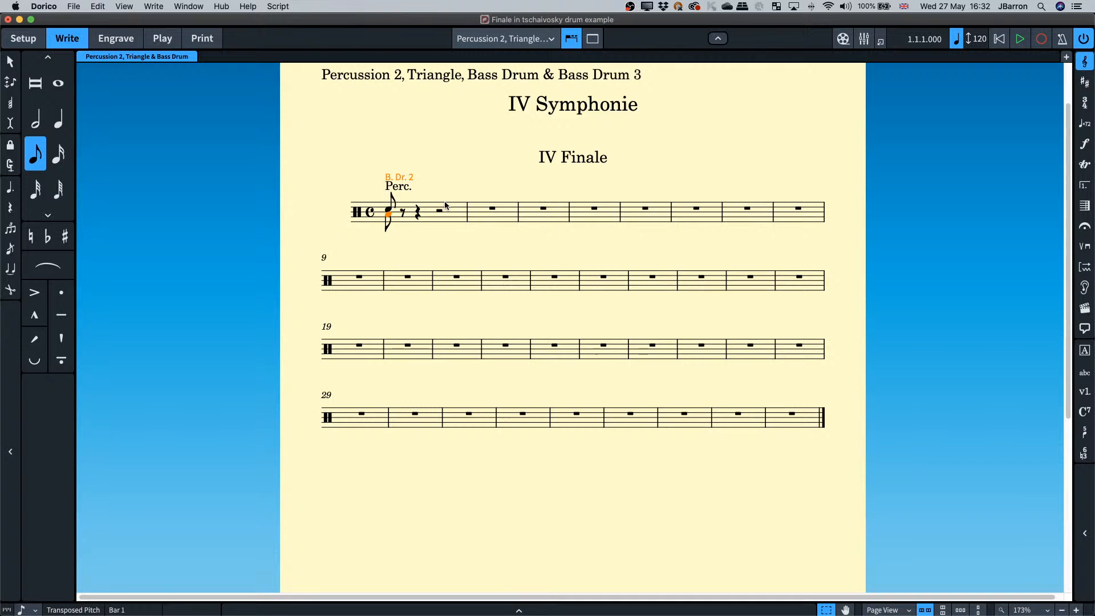
{"action": "key", "text": "super+alt+2"}
{"action": "scroll", "coordinate": [331, 257], "scroll_direction": "left", "scroll_amount": 3}
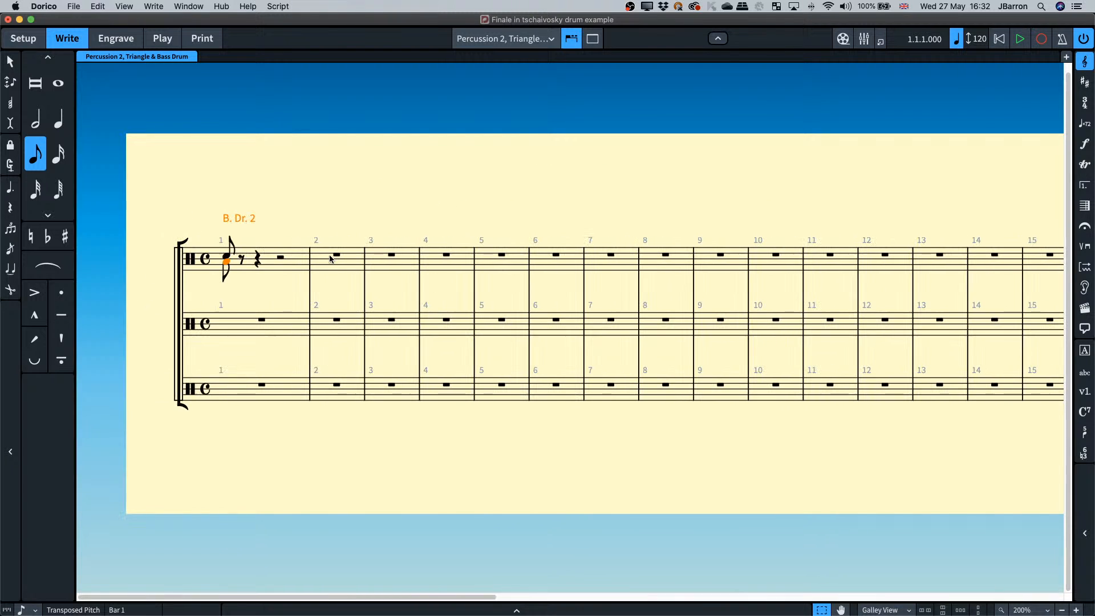
{"action": "scroll", "coordinate": [489, 264], "scroll_direction": "right", "scroll_amount": 3}
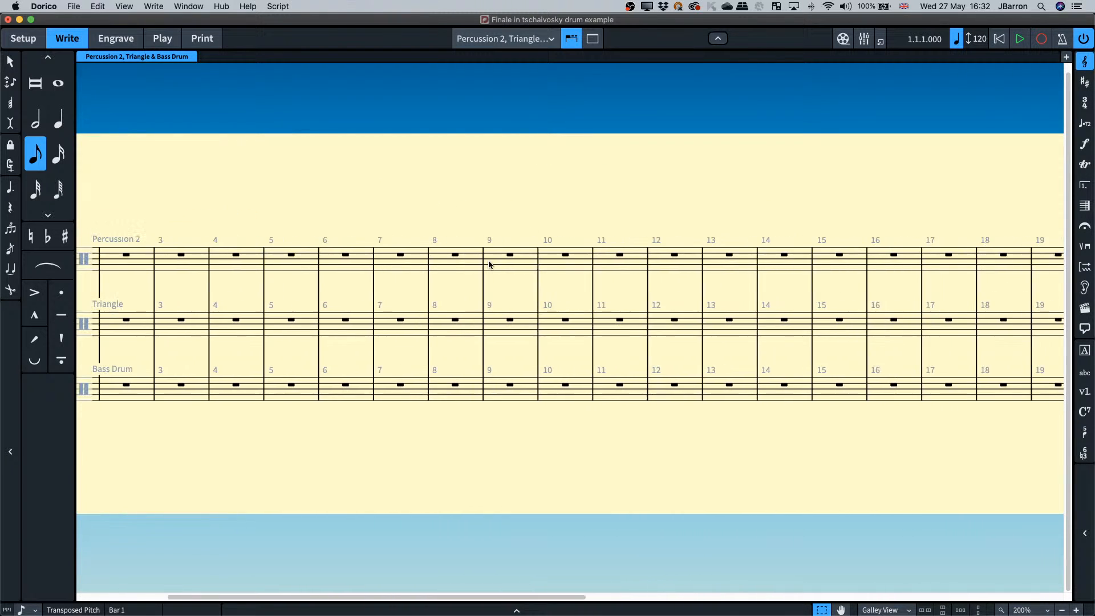
{"action": "scroll", "coordinate": [489, 264], "scroll_direction": "right", "scroll_amount": 5}
Enter a quarter note for the triangle on the first beat of bar 15.
{"action": "left_click", "coordinate": [558, 325]}
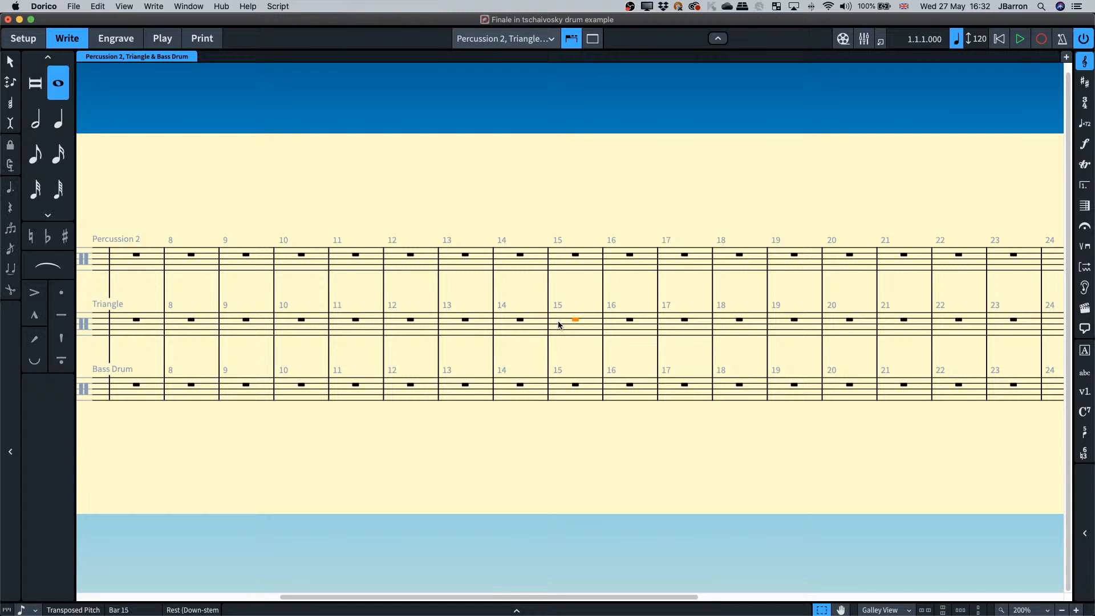
{"action": "key", "text": "shift+n"}
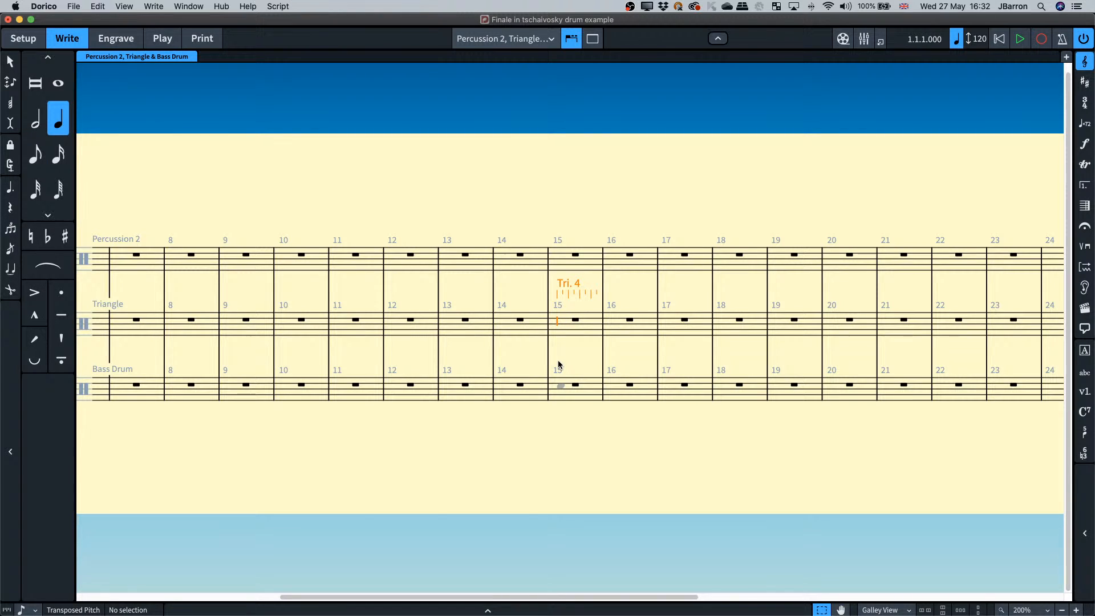
{"action": "key", "text": "5"}
{"action": "key", "text": "6"}
{"action": "key", "text": "c"}
Enter a quarter note on the Bass Drum staff on the first beat of bar 15.
{"action": "key", "text": "Down"}
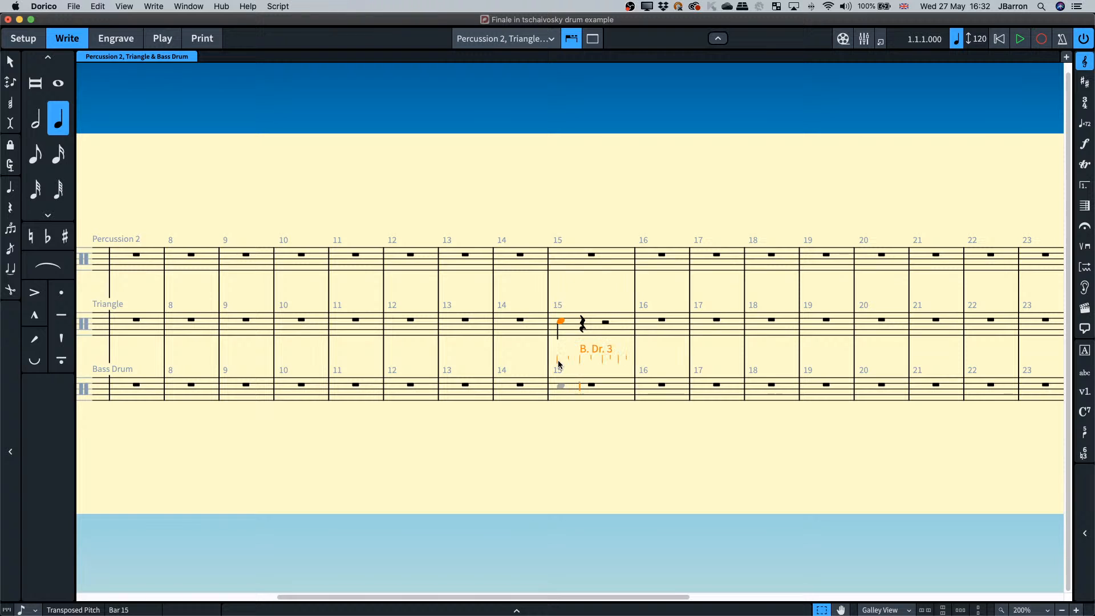
{"action": "key", "text": "Left"}
{"action": "key", "text": "Left"}
{"action": "key", "text": "Left"}
{"action": "key", "text": "Right"}
{"action": "key", "text": "c"}
{"action": "key", "text": "Left"}
{"action": "key", "text": "Left"}
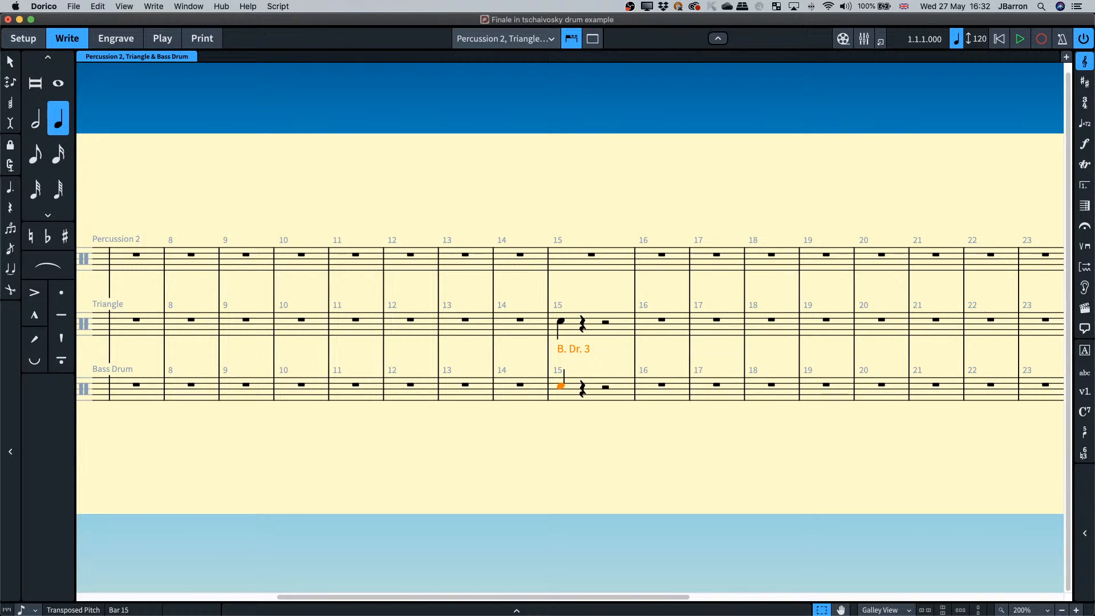
Consult the scanned Tchaikovsky percussion part in Preview, and show the Dorico layout in Page View.
{"action": "left_click_drag", "start_coordinate": [1094, 34], "coordinate": [708, 20]}
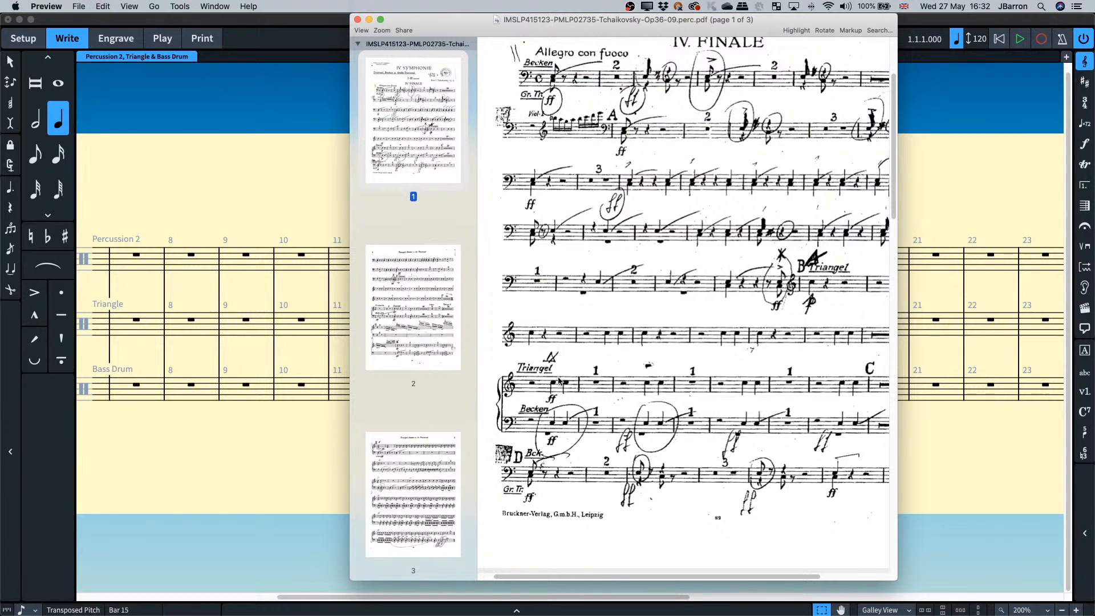
{"action": "left_click_drag", "start_coordinate": [477, 29], "coordinate": [1094, 34]}
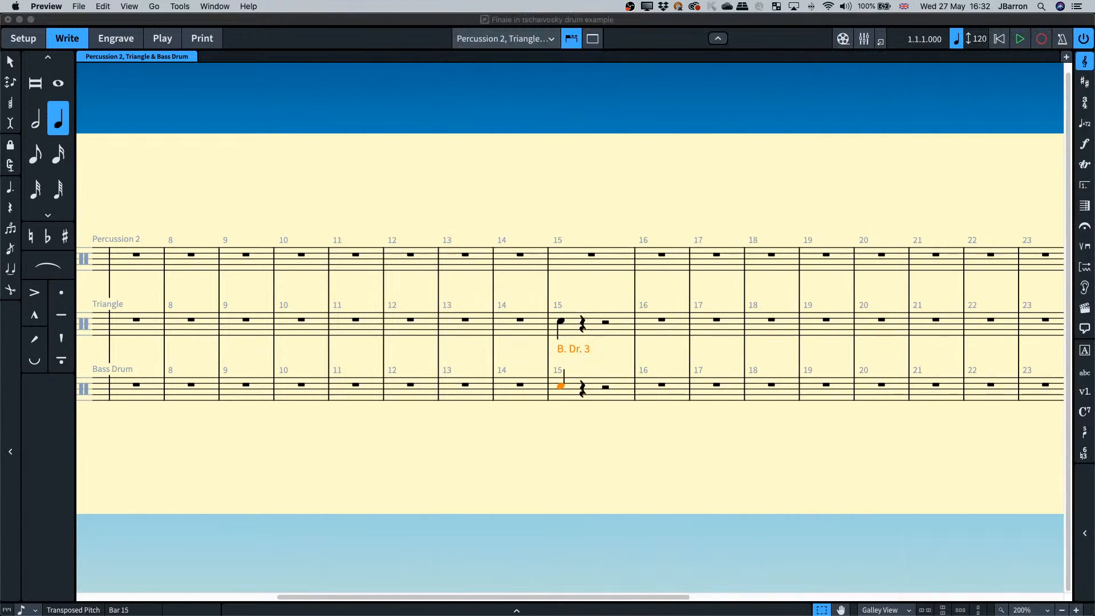
{"action": "left_click", "coordinate": [515, 190]}
{"action": "key", "text": "super+alt+1"}
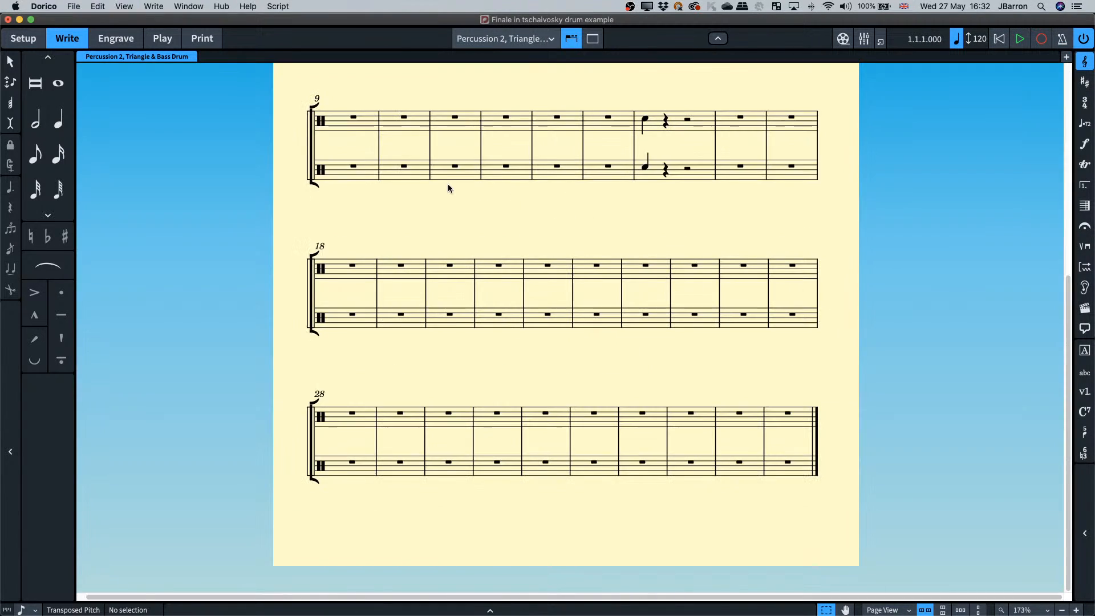
{"action": "scroll", "coordinate": [459, 236], "scroll_direction": "up", "scroll_amount": 10}
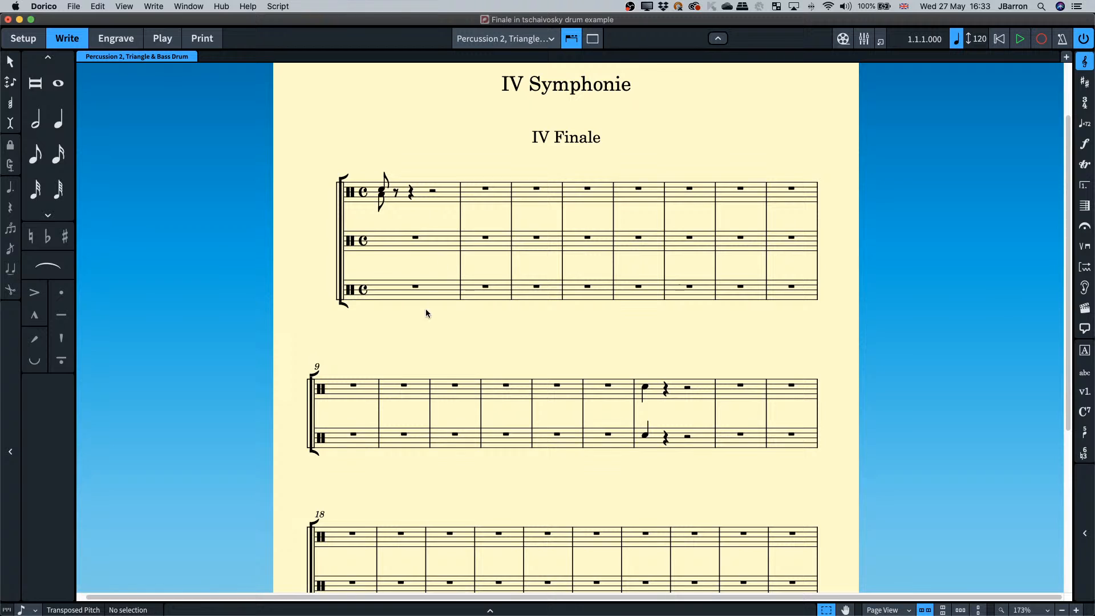
Open the Staff Visibility settings under Vertical Spacing in the Layout Options for the Percussion 2, Triangle & Bass Drum layout.
{"action": "key", "text": "super+shift+l"}
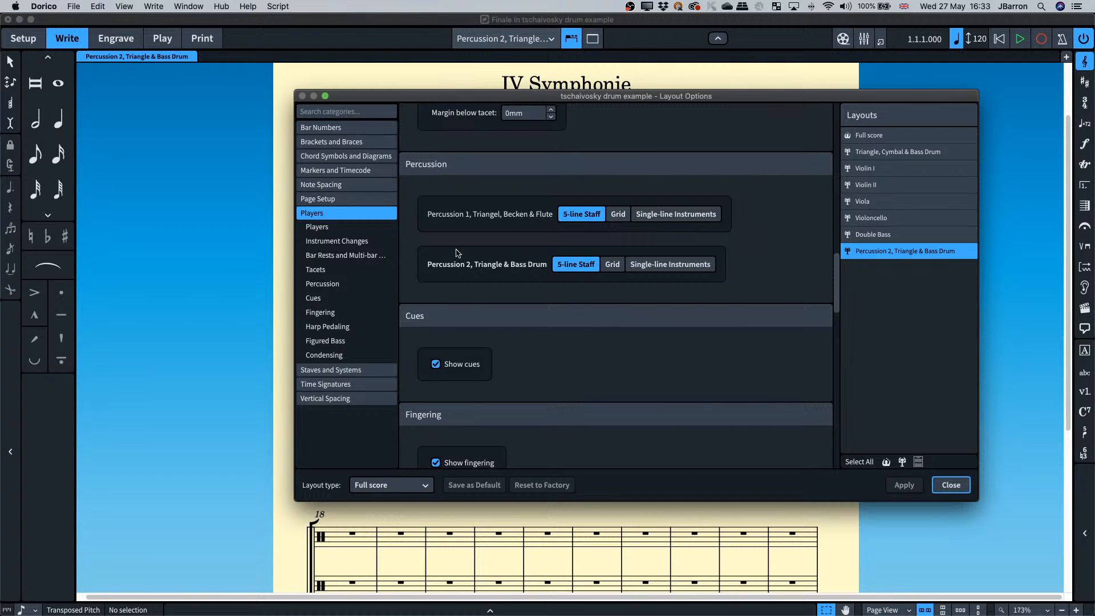
{"action": "left_click", "coordinate": [337, 398]}
{"action": "scroll", "coordinate": [542, 376], "scroll_direction": "down", "scroll_amount": 15}
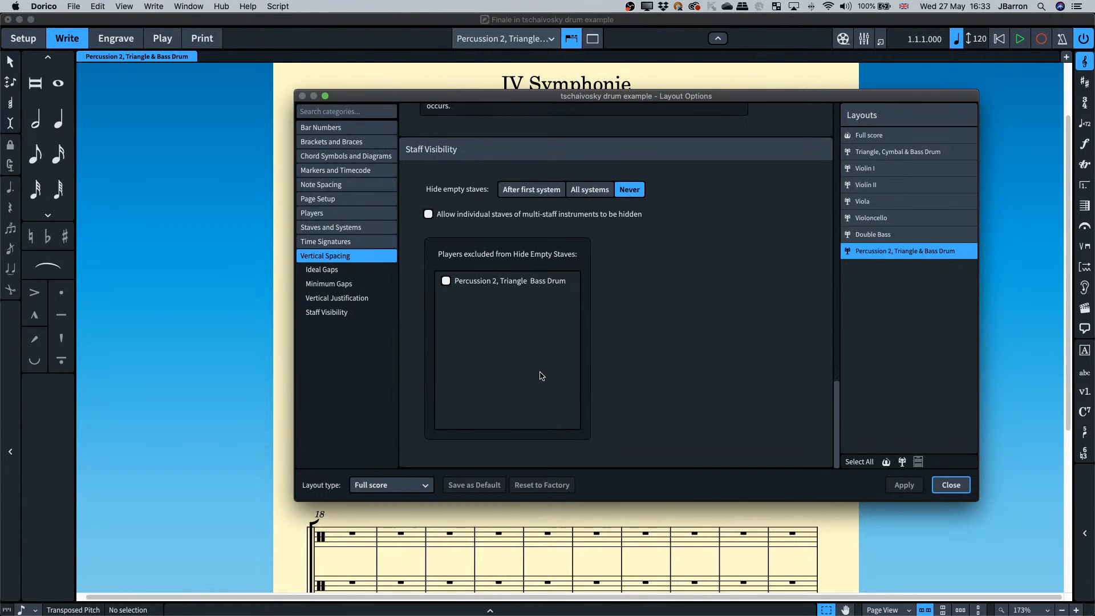
Hide empty staves in all systems of the Percussion 2, Triangle & Bass Drum layout and apply the change.
{"action": "left_click", "coordinate": [590, 189]}
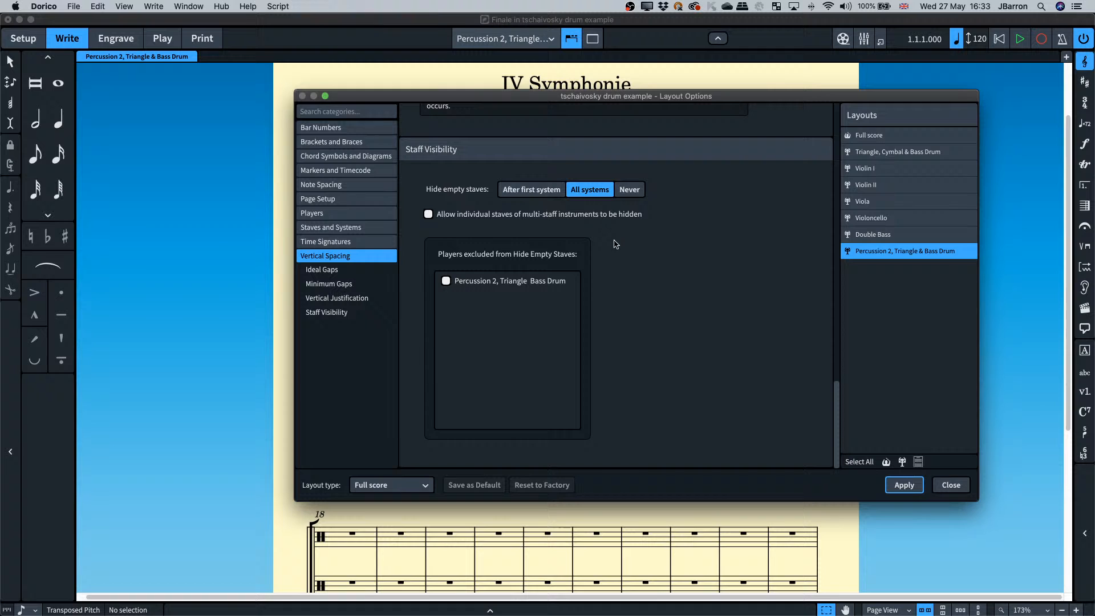
{"action": "left_click", "coordinate": [904, 484]}
{"action": "left_click", "coordinate": [951, 485]}
{"action": "scroll", "coordinate": [474, 296], "scroll_direction": "up", "scroll_amount": 2}
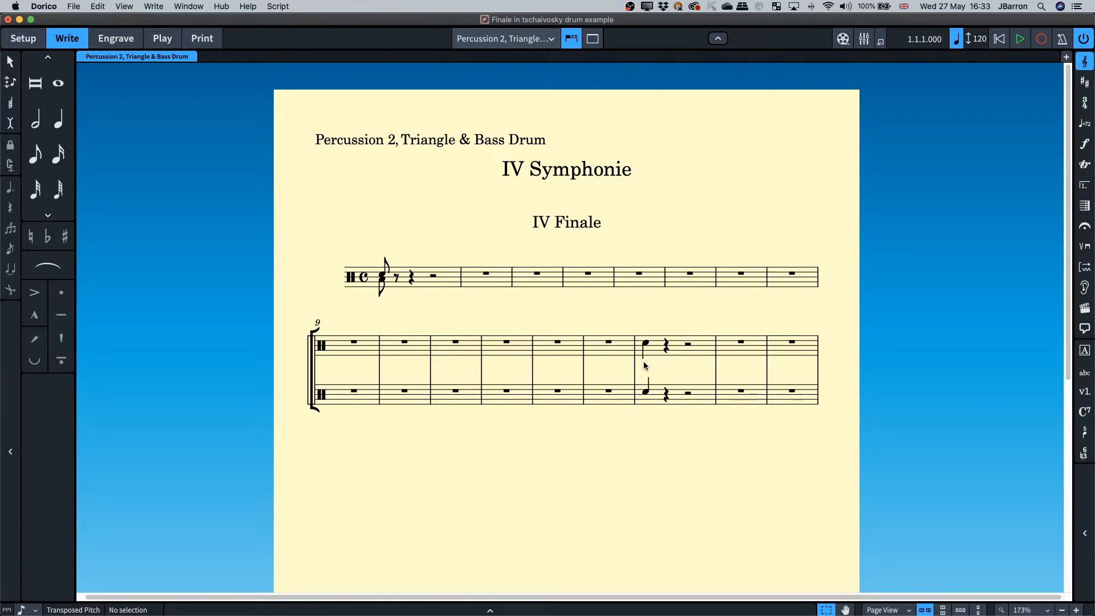
In Setup mode, add a solo player with an empty percussion kit and put a Triangle into the kit's 5-line staff.
{"action": "key", "text": "super+1"}
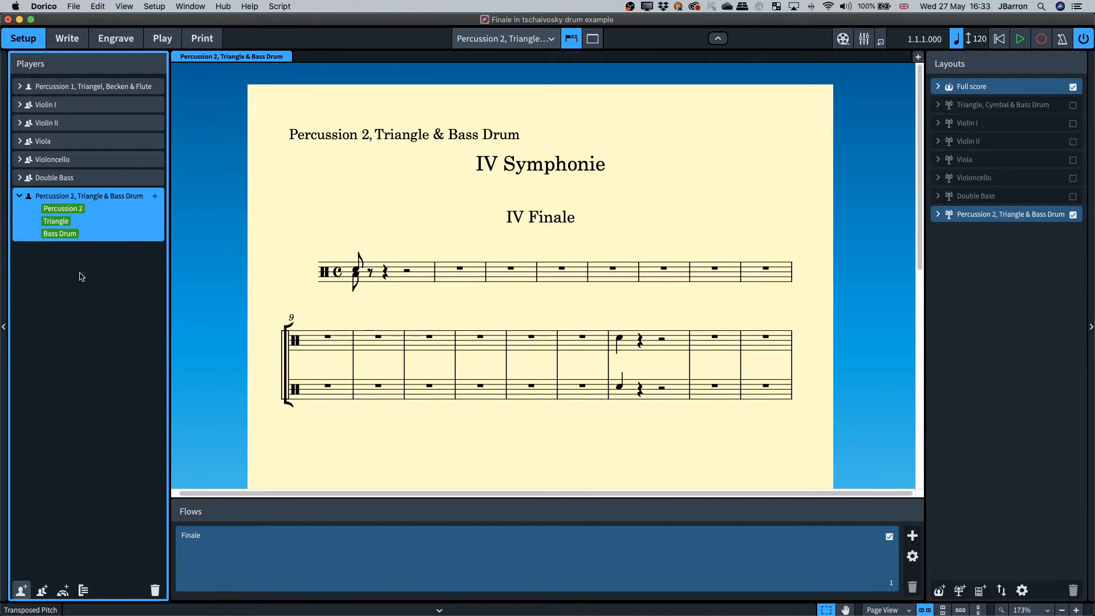
{"action": "key", "text": "shift+p"}
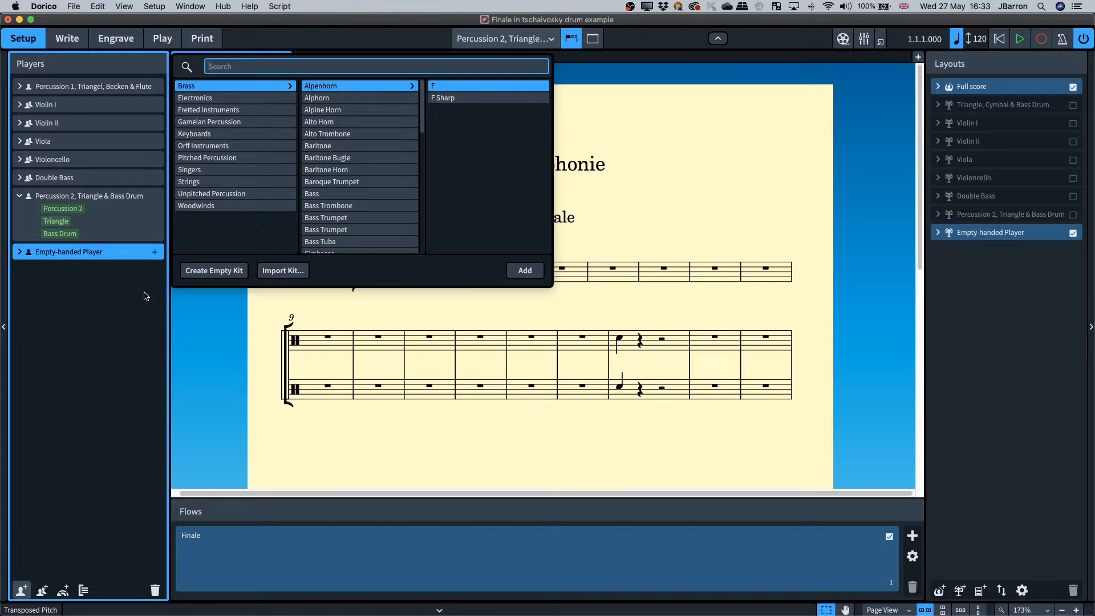
{"action": "left_click", "coordinate": [228, 272]}
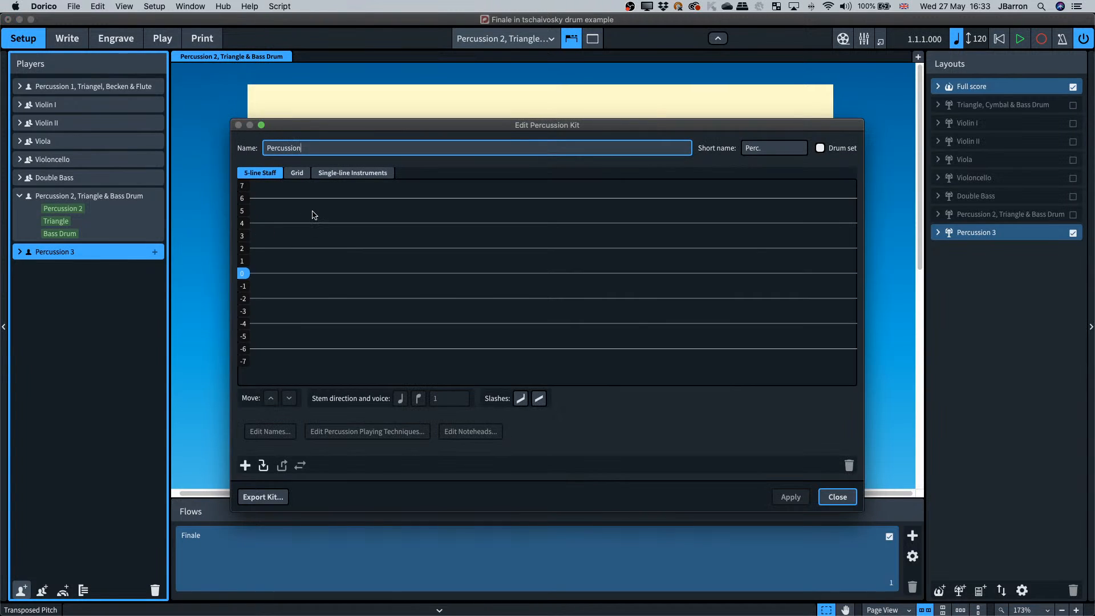
{"action": "left_click", "coordinate": [245, 465]}
{"action": "type", "text": "trin"}
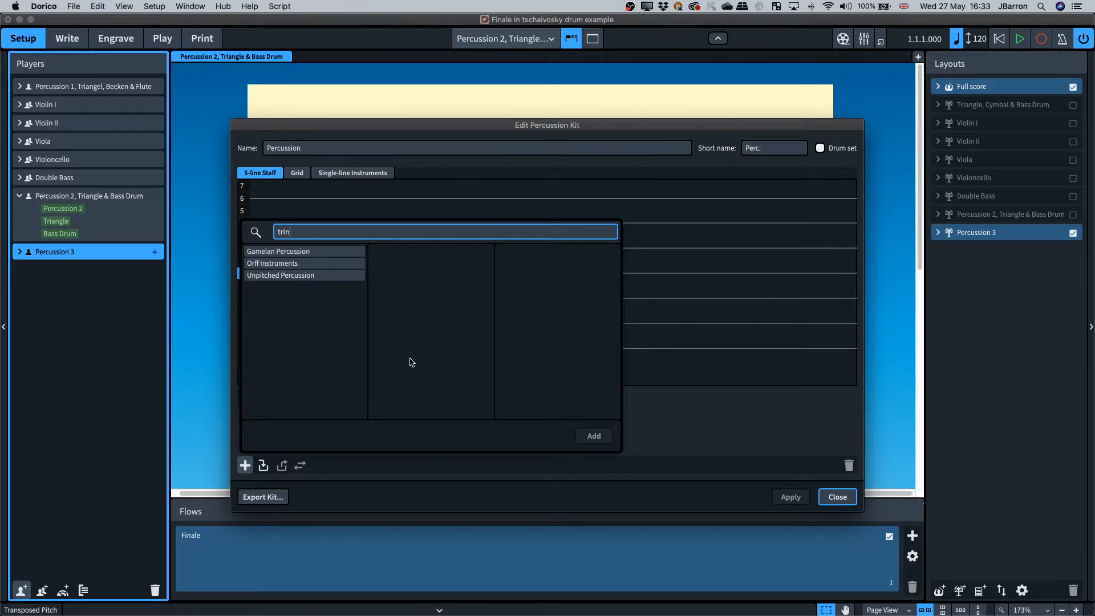
{"action": "type", "text": "a"}
{"action": "key", "text": "BackSpace"}
{"action": "key", "text": "BackSpace"}
{"action": "key", "text": "Return"}
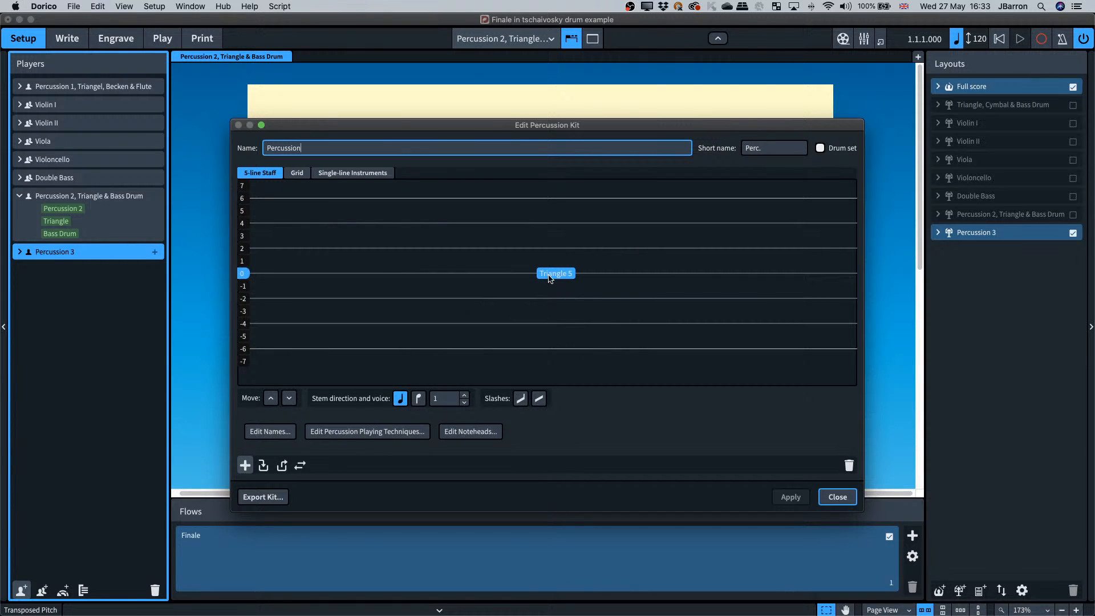
{"action": "left_click", "coordinate": [836, 497]}
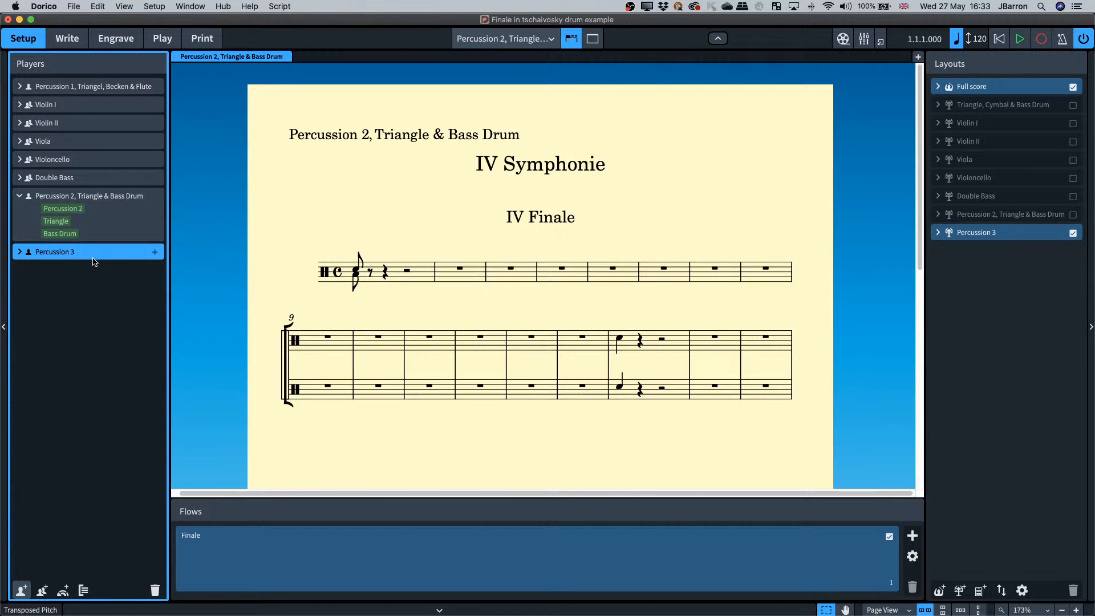
Rename the new percussion kit player as Triangle.
{"action": "double_click", "coordinate": [55, 253]}
{"action": "type", "text": "Triangle"}
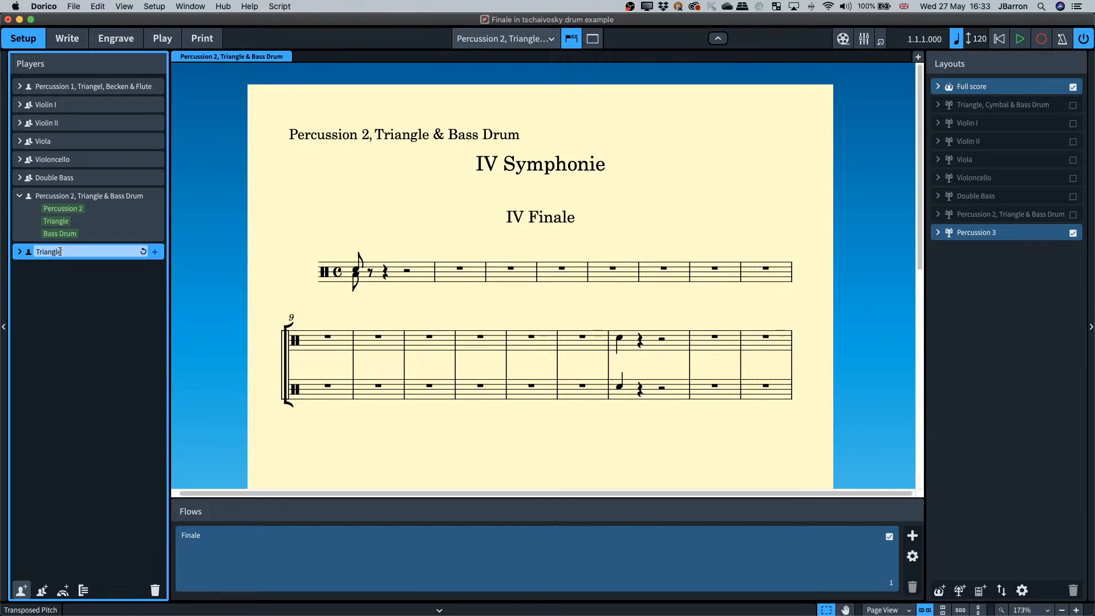
{"action": "key", "text": "Return"}
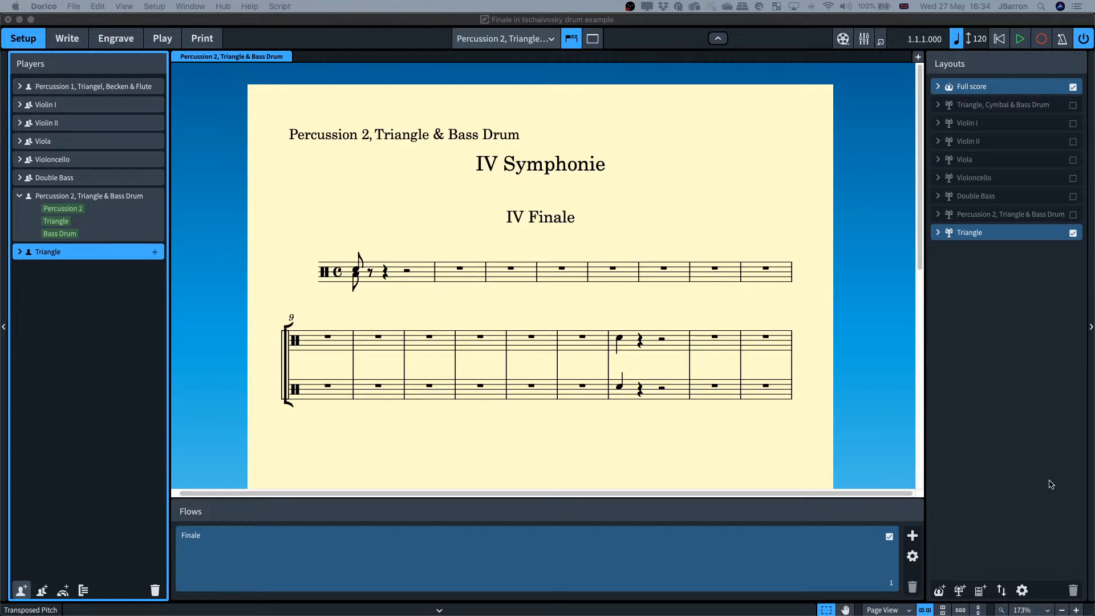
{"action": "left_click", "coordinate": [654, 226]}
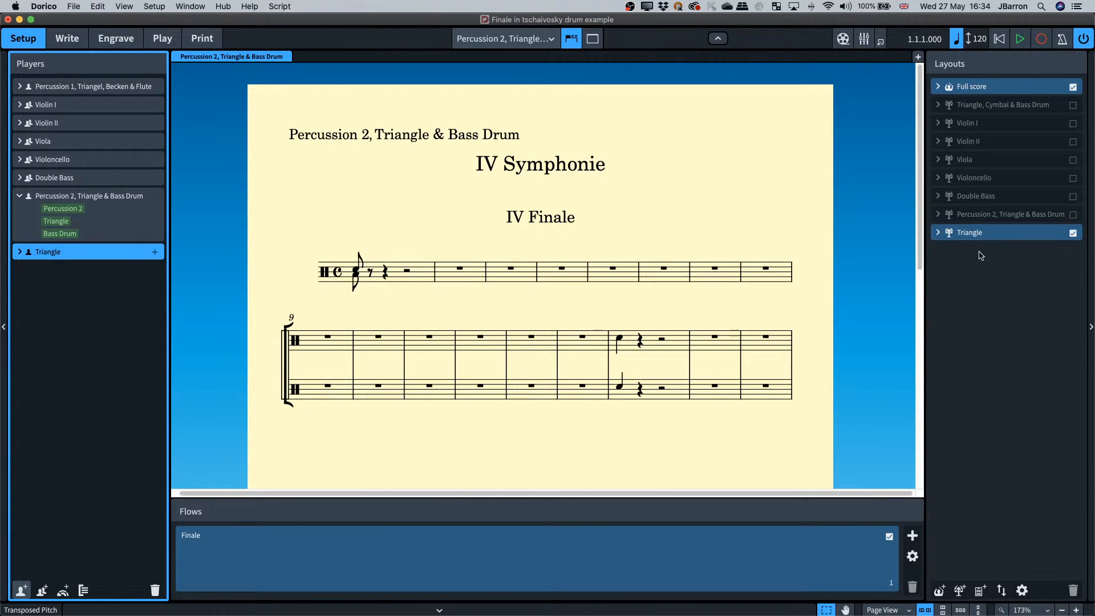
Add two empty-handed players and move the Triangle and Bass Drum out of the Percussion 2 player, one into each.
{"action": "mouse_move", "coordinate": [68, 224]}
{"action": "key", "text": "shift+p"}
{"action": "key", "text": "Escape"}
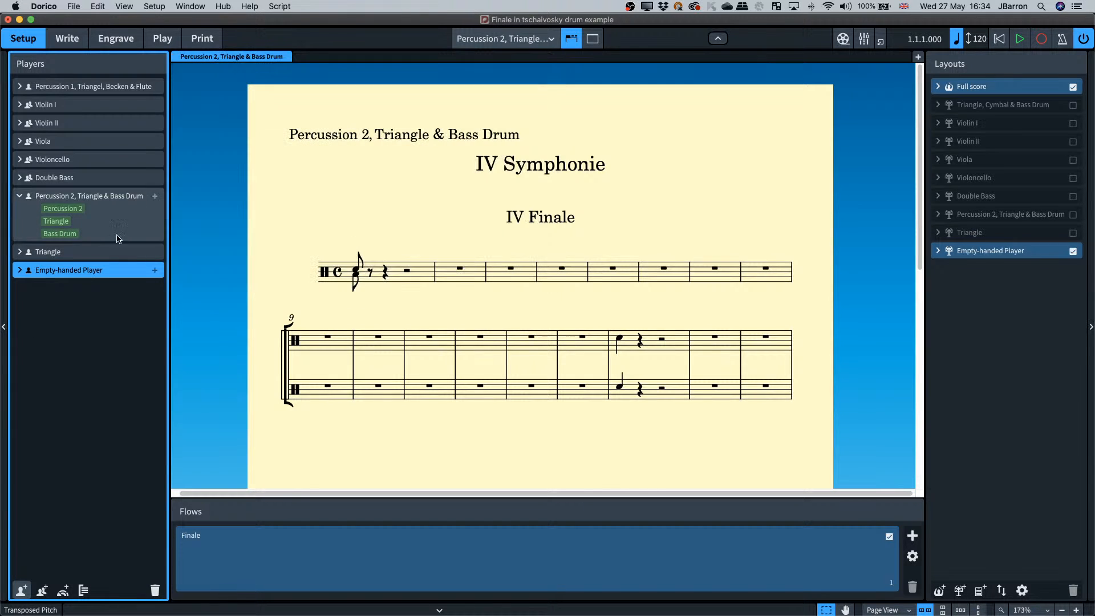
{"action": "key", "text": "shift+p"}
{"action": "key", "text": "Escape"}
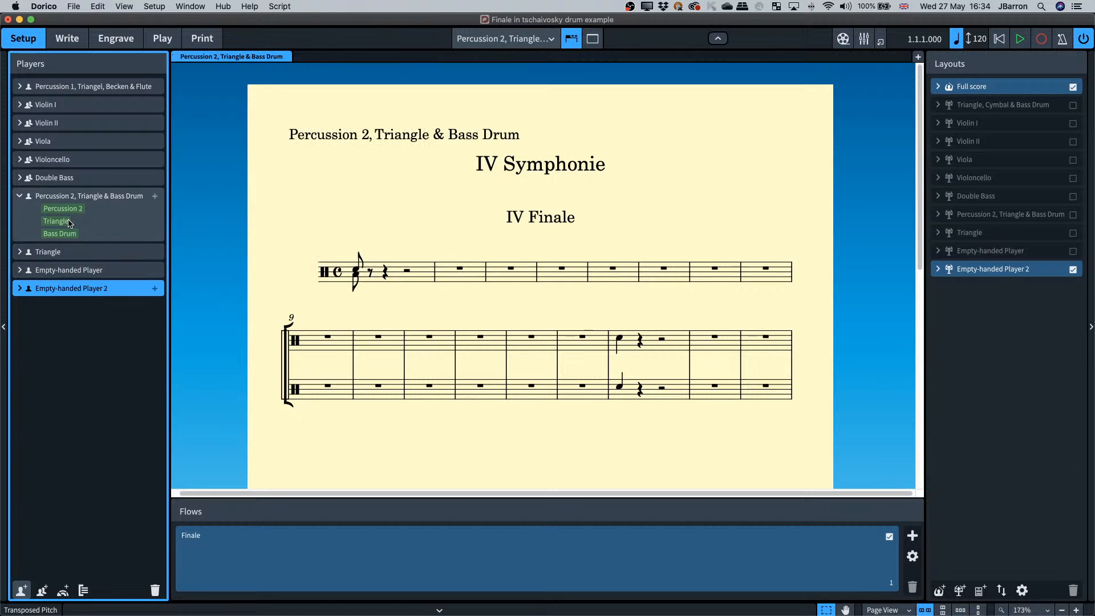
{"action": "left_click_drag", "start_coordinate": [64, 222], "coordinate": [59, 269]}
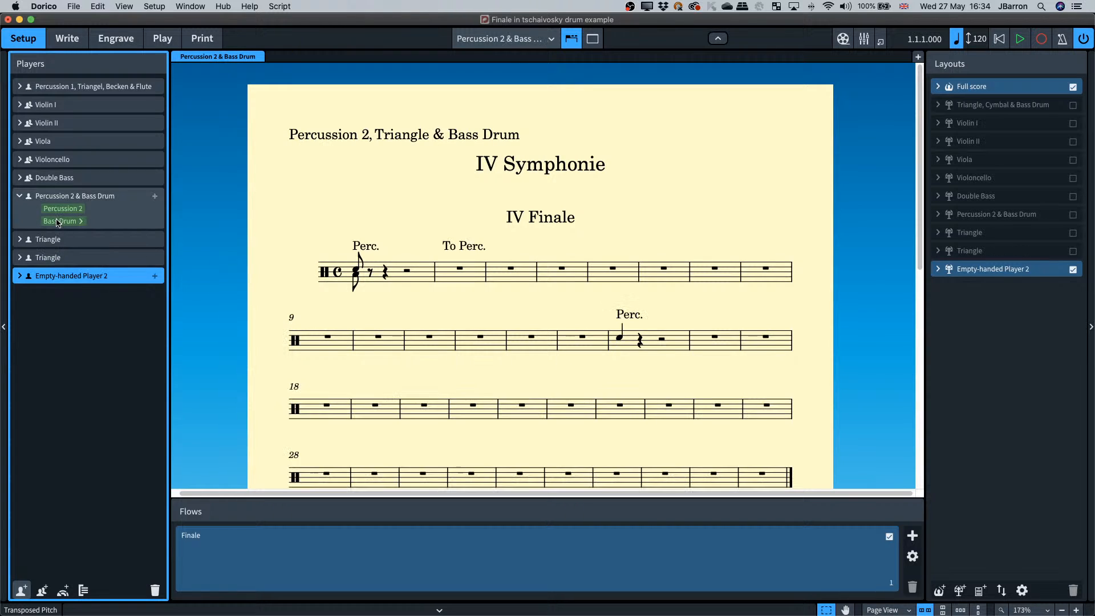
{"action": "left_click_drag", "start_coordinate": [55, 224], "coordinate": [54, 277]}
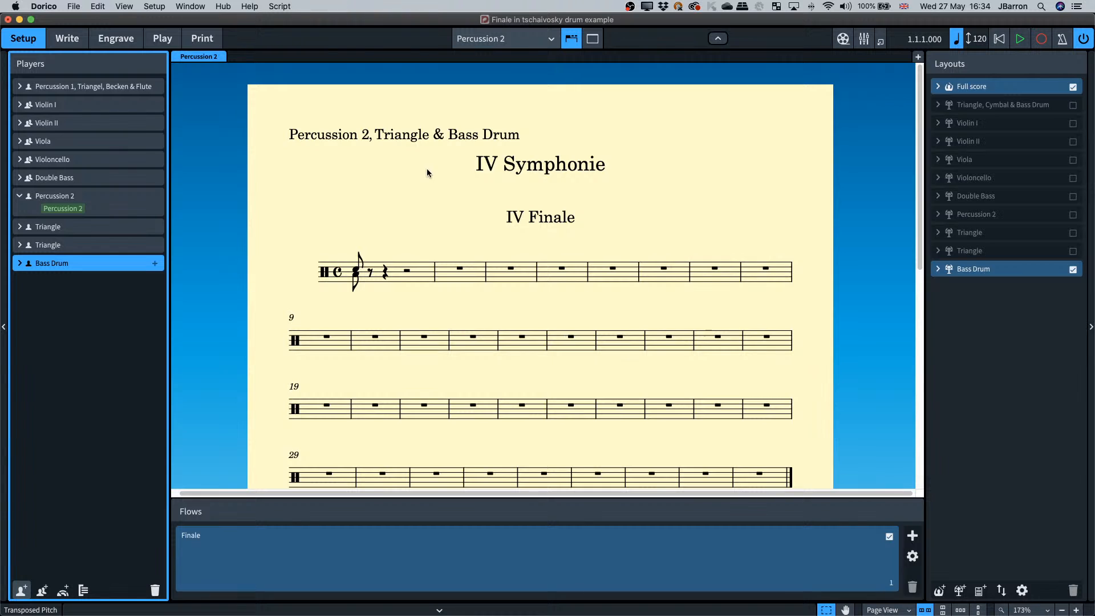
Include the first Triangle player in the Percussion 2 part layout and expand that player to reveal its kit.
{"action": "left_click", "coordinate": [972, 214]}
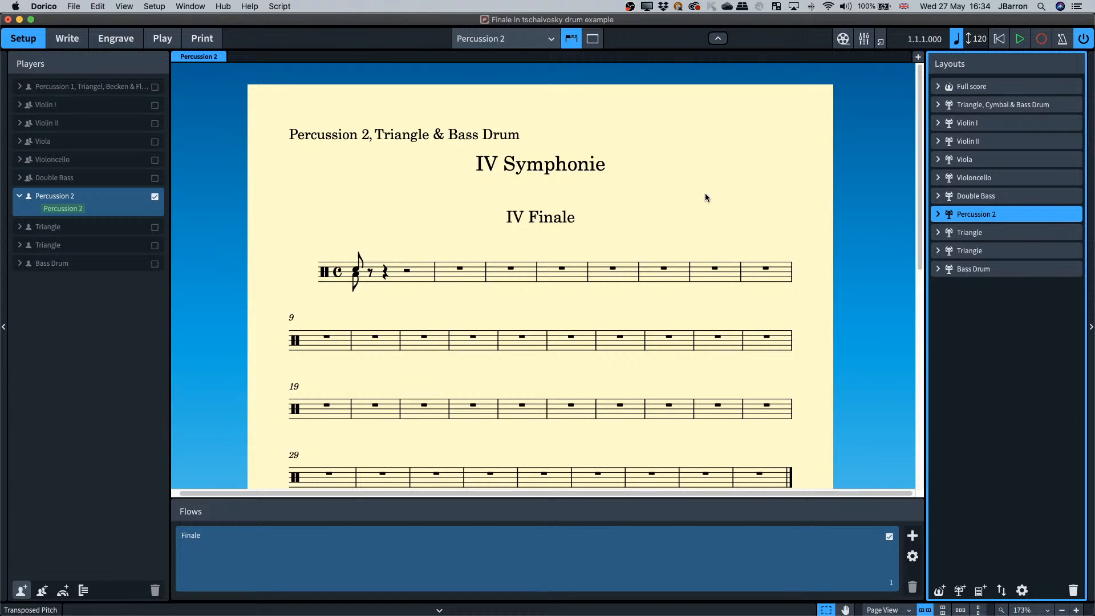
{"action": "left_click", "coordinate": [154, 227]}
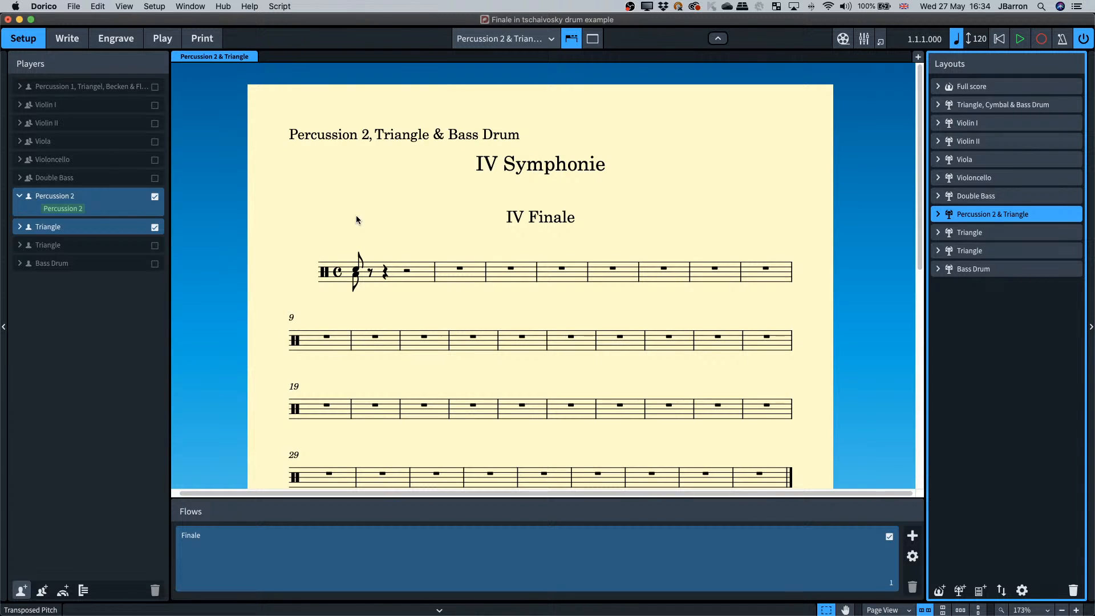
{"action": "left_click", "coordinate": [19, 227]}
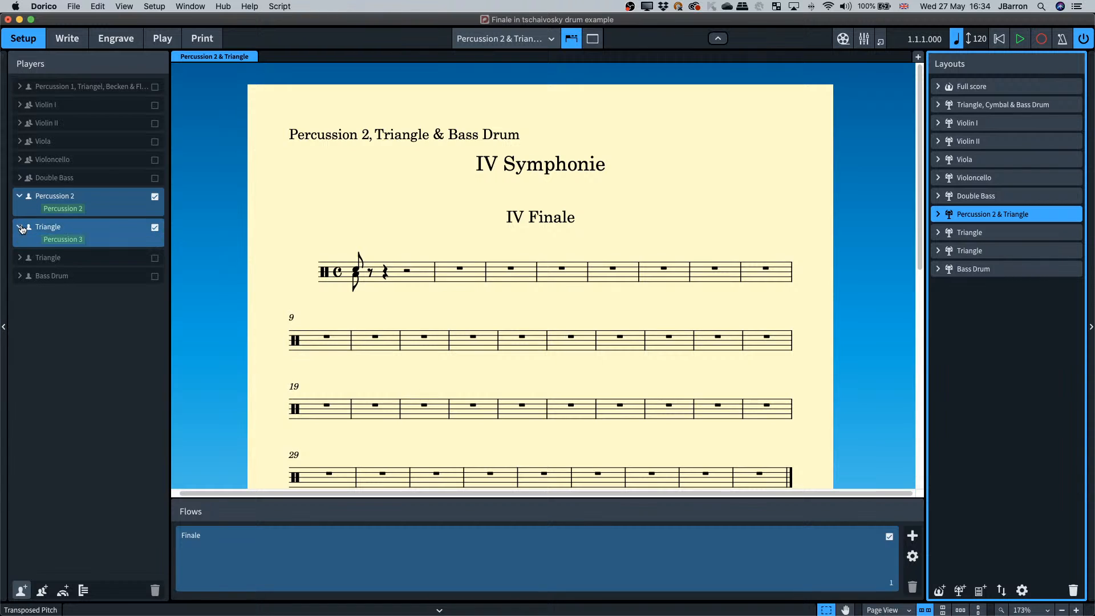
{"action": "left_click", "coordinate": [87, 240]}
{"action": "left_click", "coordinate": [75, 258]}
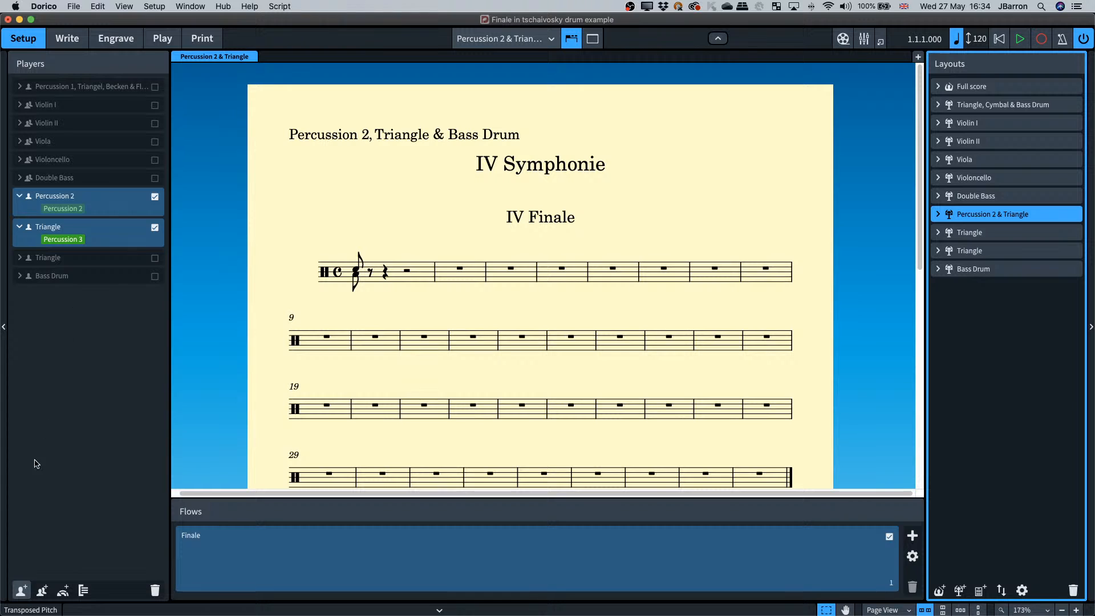
Add another solo player to the ensemble.
{"action": "left_click", "coordinate": [21, 591]}
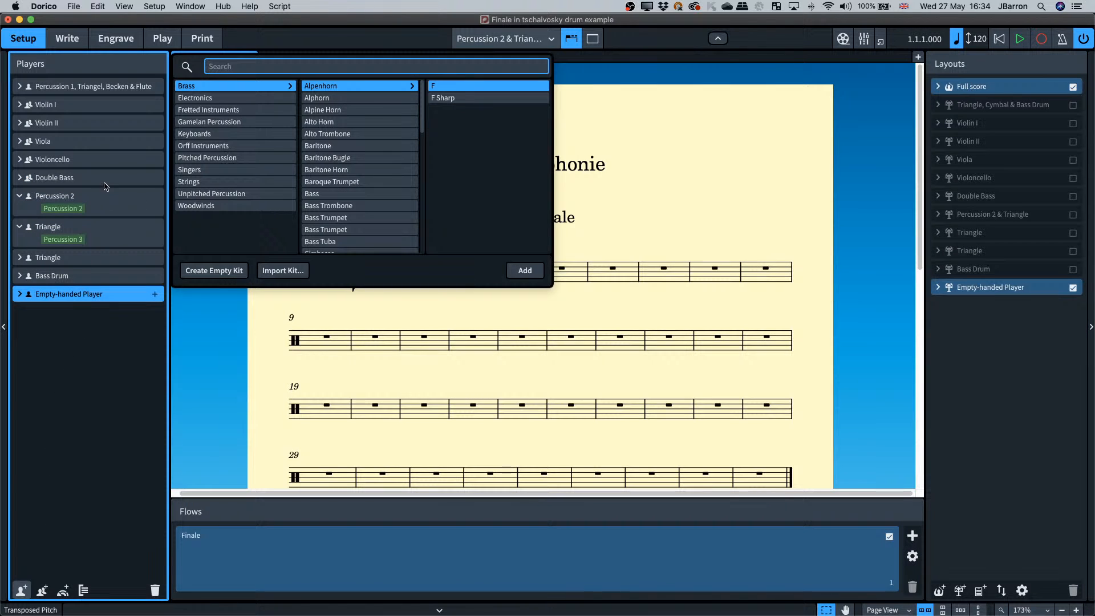
{"action": "left_click", "coordinate": [216, 271]}
Review the percussion kit presentation settings for the Percussion 2 & Triangle layout in Layout Options.
{"action": "key", "text": "super+shift+l"}
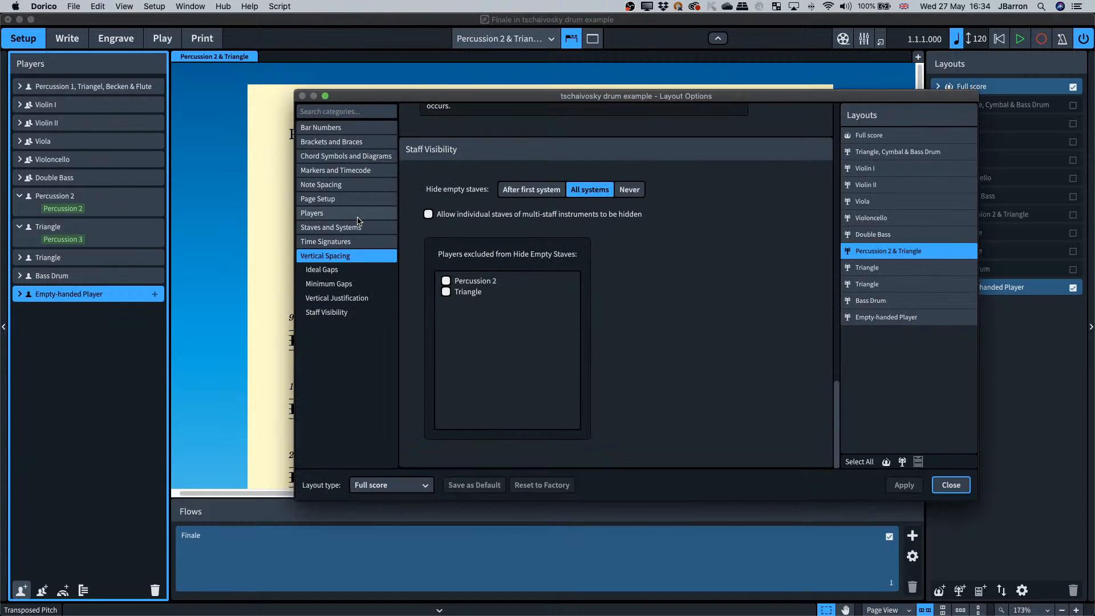
{"action": "left_click", "coordinate": [338, 214]}
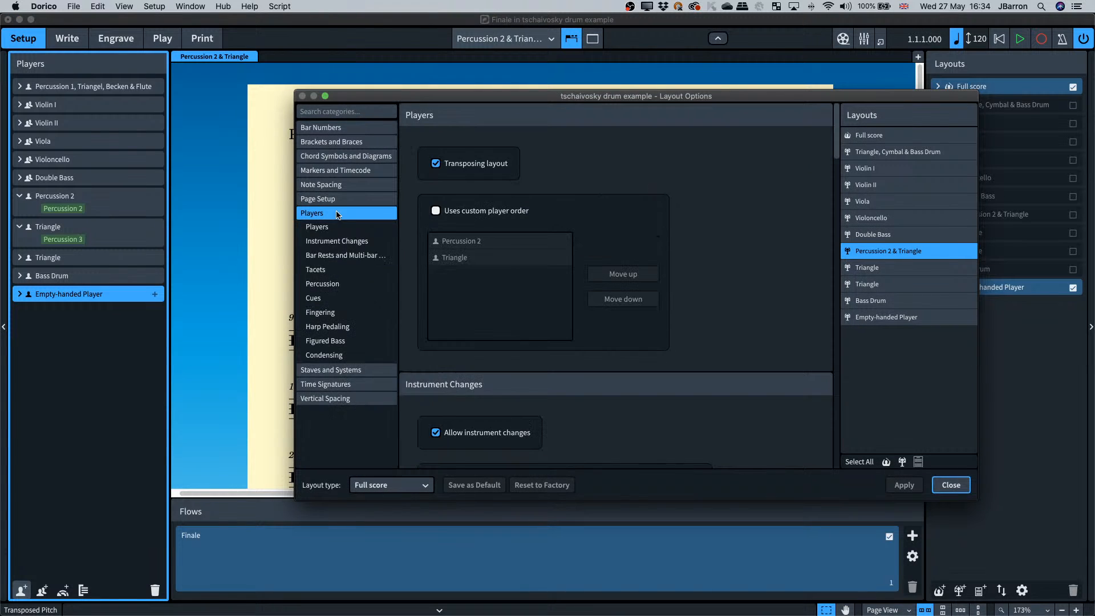
{"action": "left_click", "coordinate": [331, 288]}
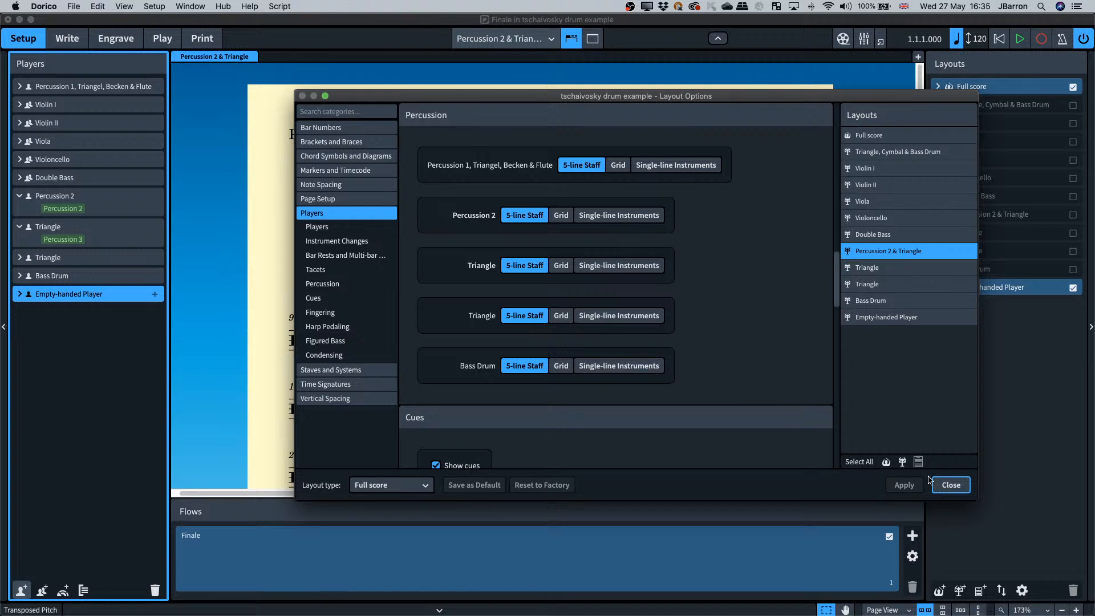
{"action": "left_click", "coordinate": [955, 485]}
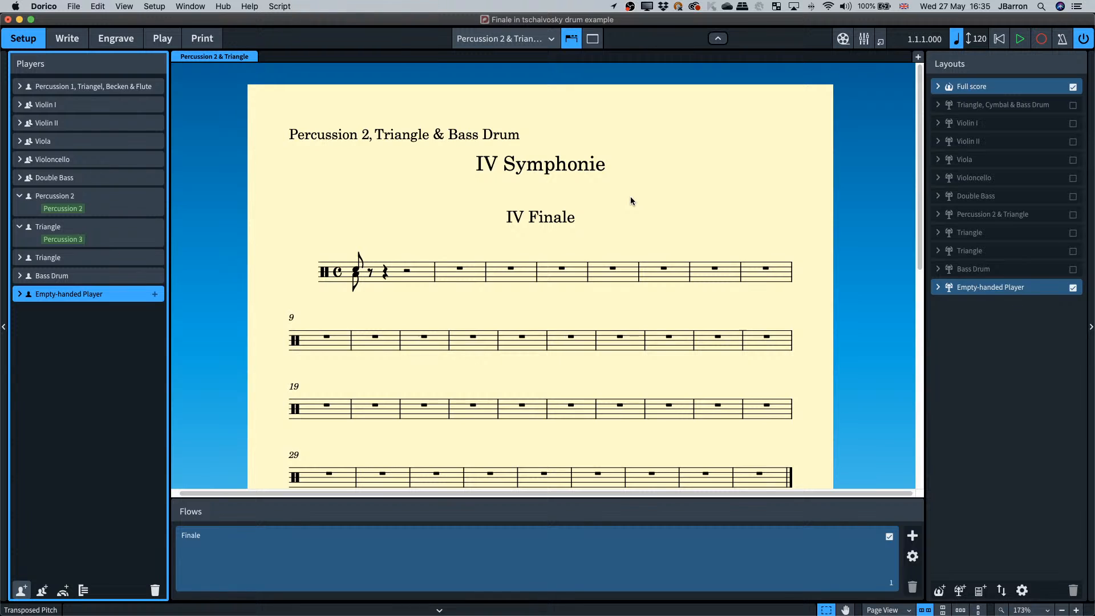
Open the Triangle, Cymbal & Bass Drum layout in Write mode and examine the Triangel label at bar 15.
{"action": "key", "text": "super+2"}
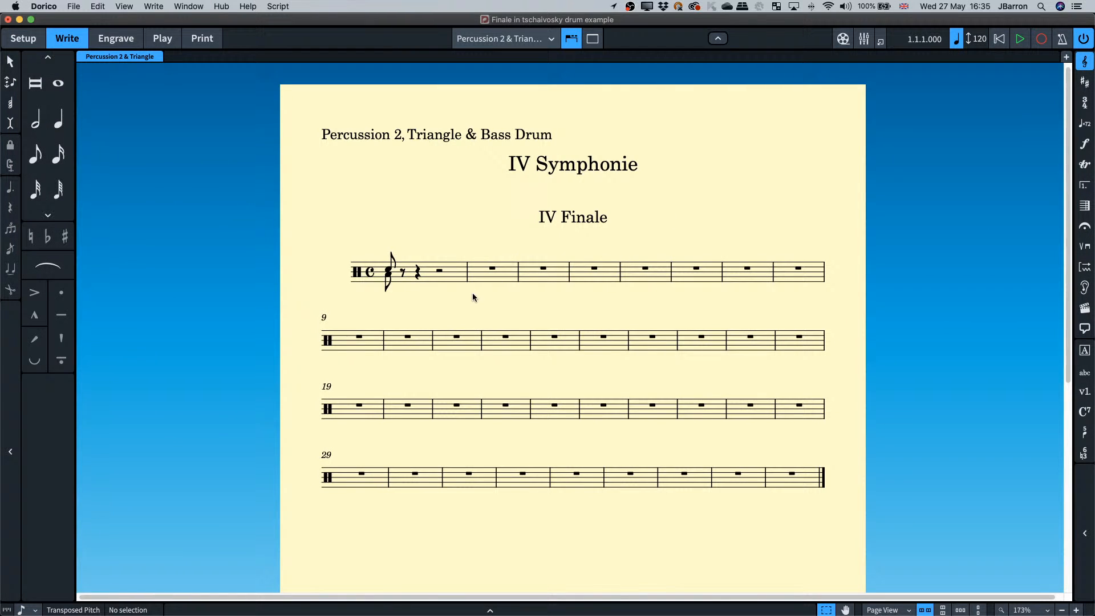
{"action": "left_click", "coordinate": [505, 38]}
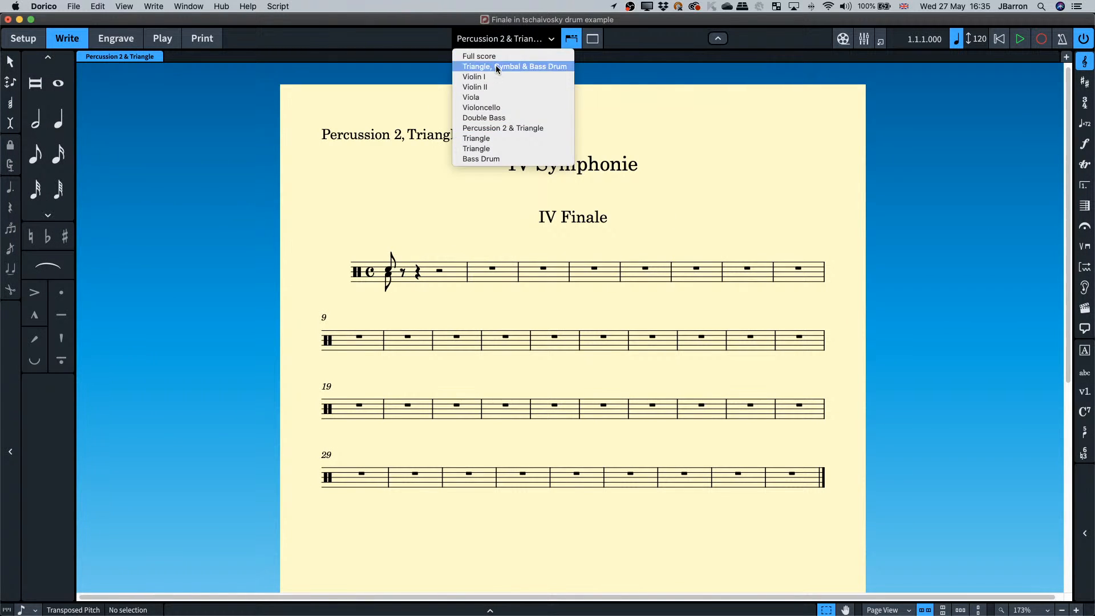
{"action": "left_click", "coordinate": [502, 67]}
{"action": "scroll", "coordinate": [388, 286], "scroll_direction": "down", "scroll_amount": 1}
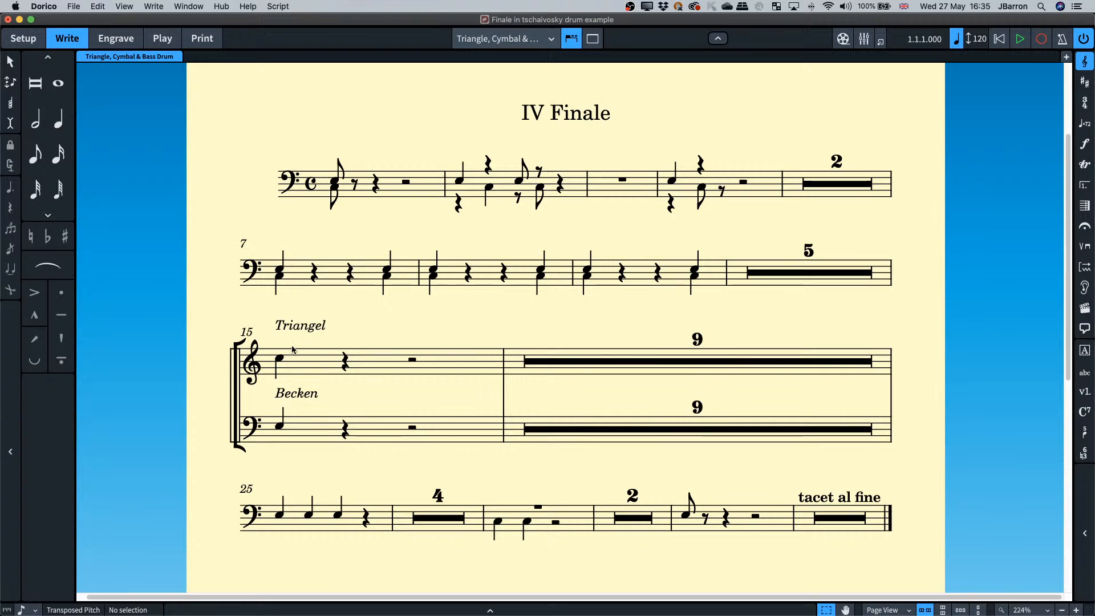
{"action": "left_click", "coordinate": [309, 328]}
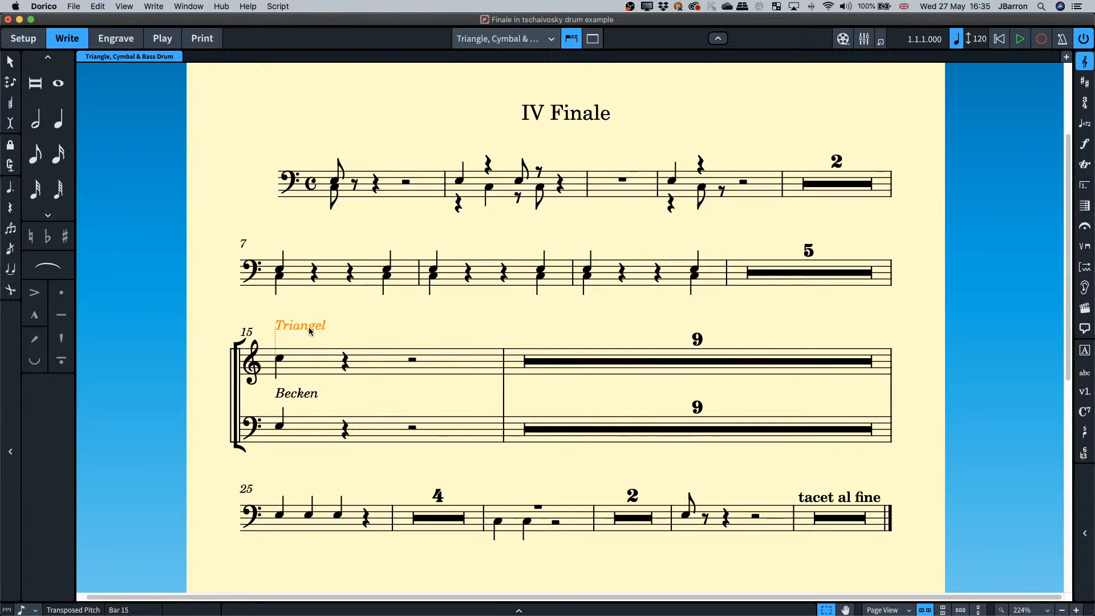
{"action": "left_click", "coordinate": [350, 327]}
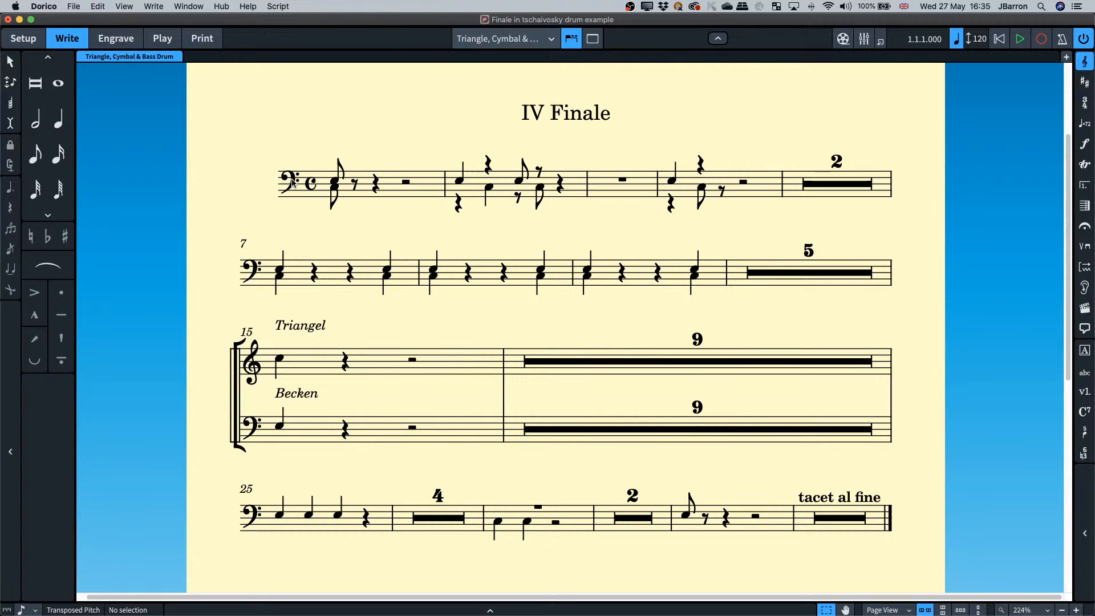
Add the staff text "Becken" at the first cymbal note in bar 1, using the Staff Labels (Inner) paragraph style.
{"action": "left_click", "coordinate": [335, 182]}
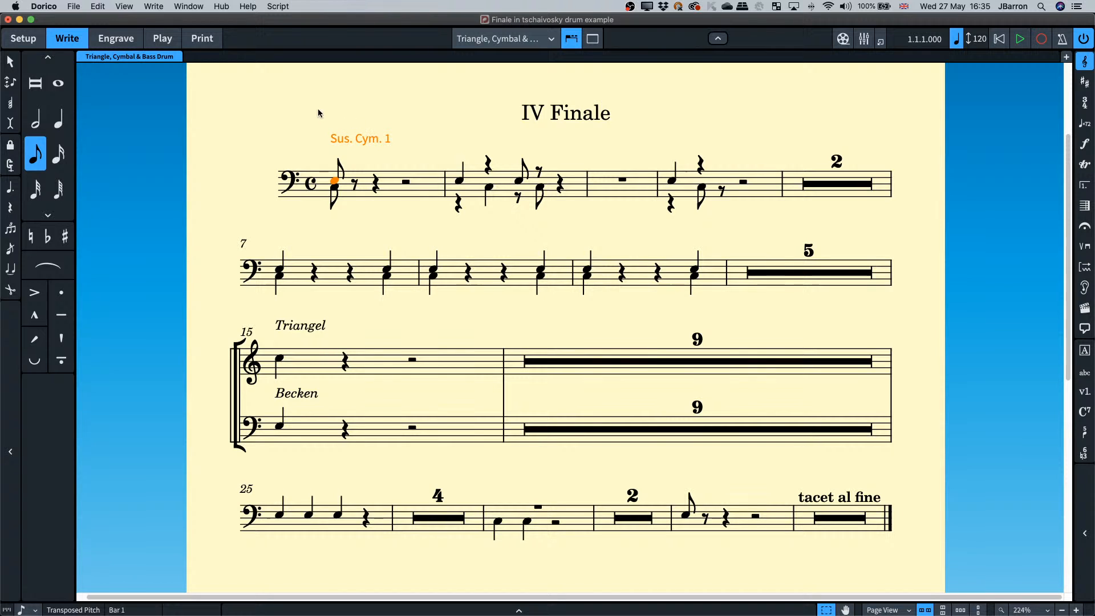
{"action": "key", "text": "shift+x"}
{"action": "scroll", "coordinate": [313, 113], "scroll_direction": "up", "scroll_amount": 2}
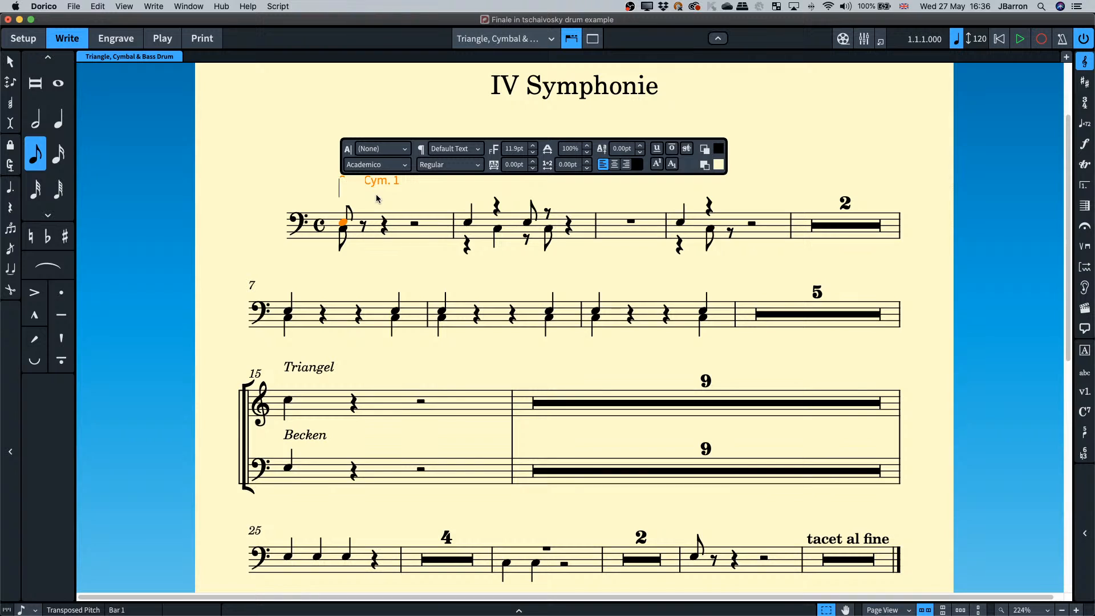
{"action": "type", "text": "Becken"}
{"action": "key", "text": "super+a"}
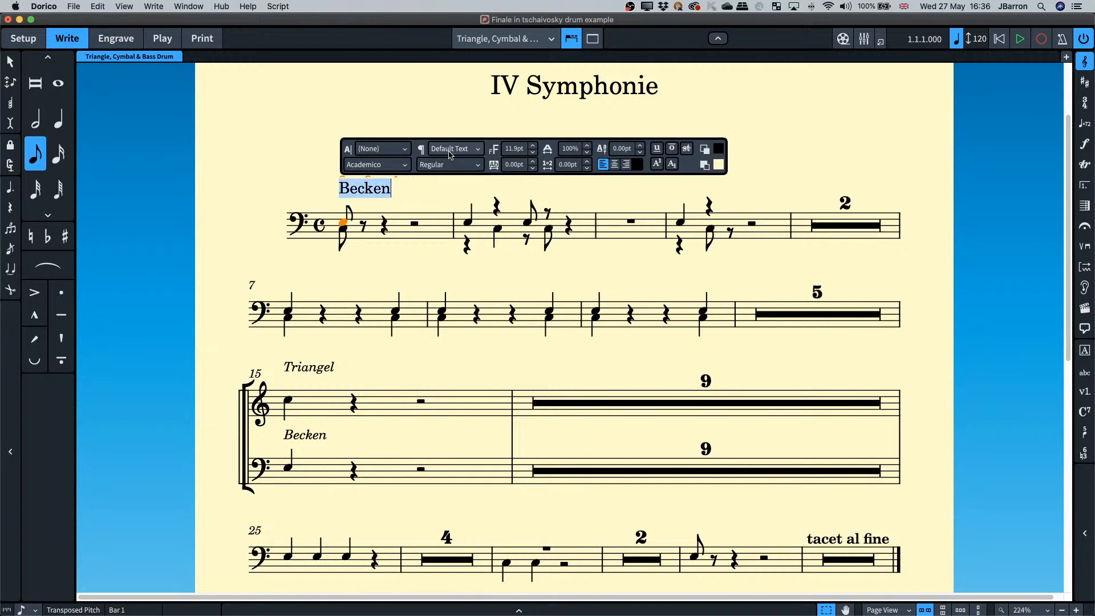
{"action": "left_click", "coordinate": [451, 149]}
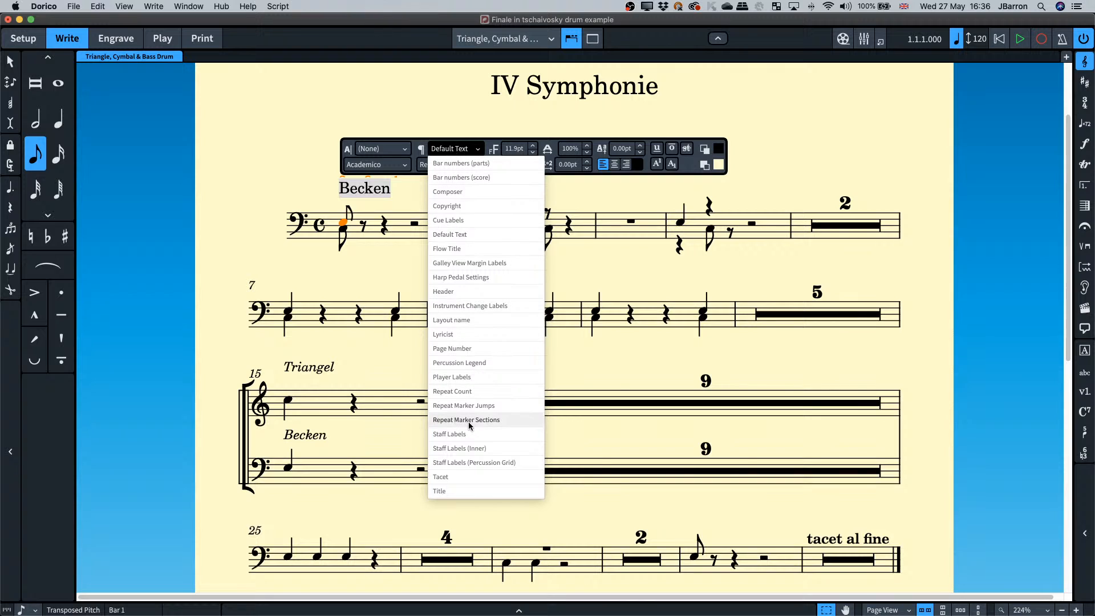
{"action": "left_click", "coordinate": [462, 448]}
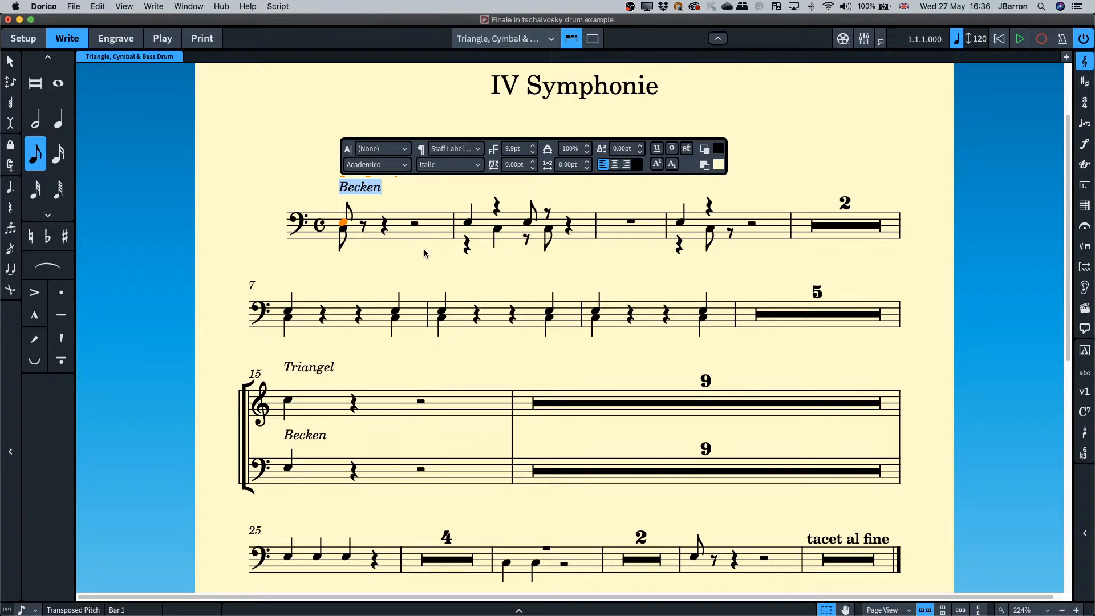
{"action": "key", "text": "Escape"}
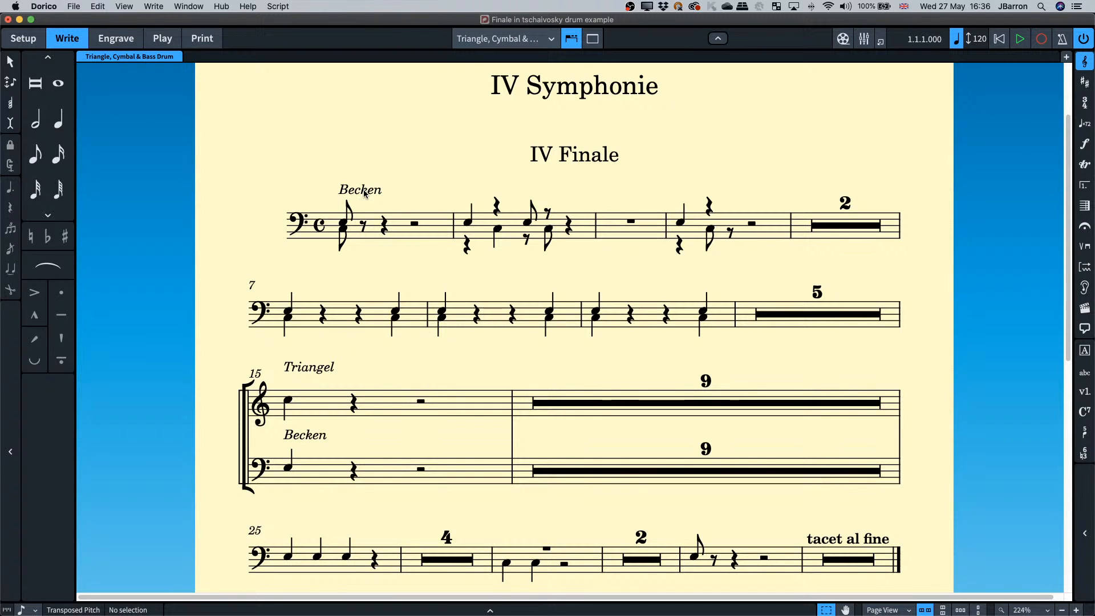
Review the Staff Labels (Inner) paragraph style in Engrave mode, and return to Write mode.
{"action": "left_click", "coordinate": [123, 38]}
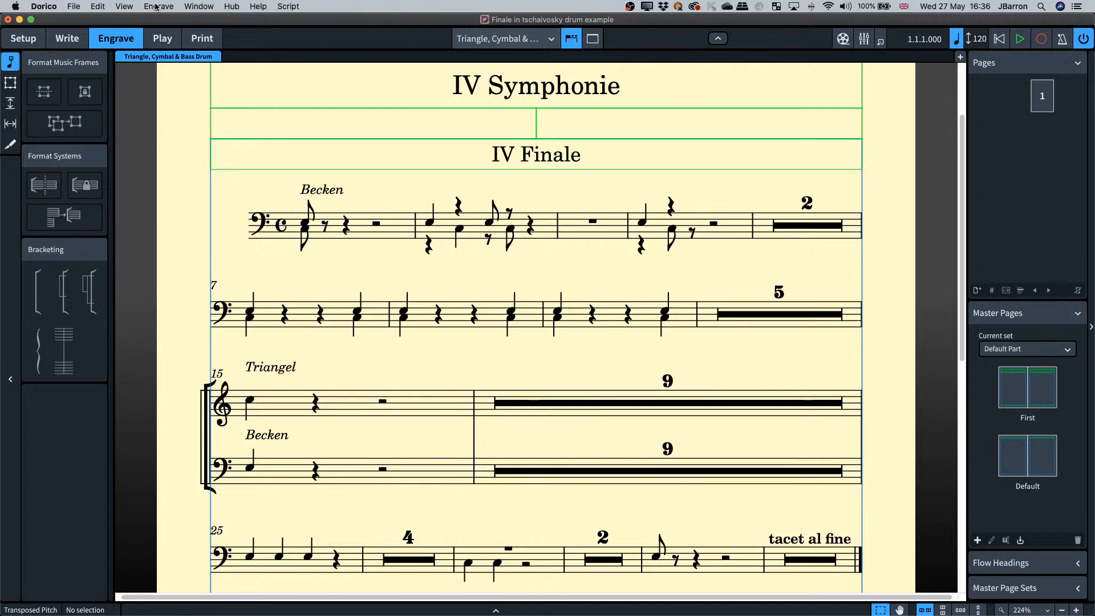
{"action": "left_click", "coordinate": [156, 6]}
{"action": "left_click", "coordinate": [169, 41]}
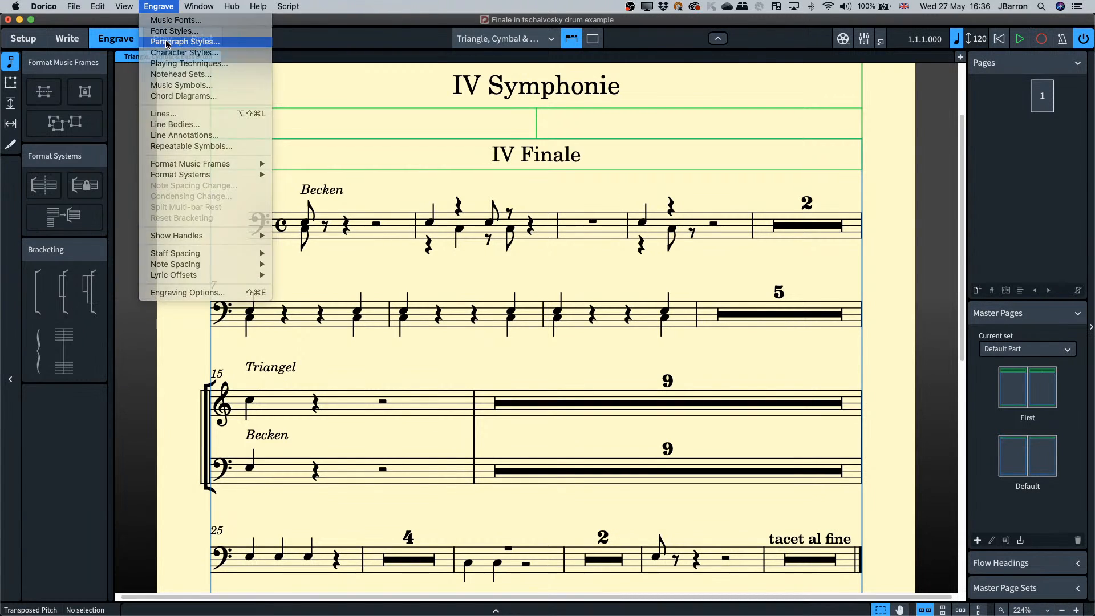
{"action": "scroll", "coordinate": [274, 324], "scroll_direction": "down", "scroll_amount": 1}
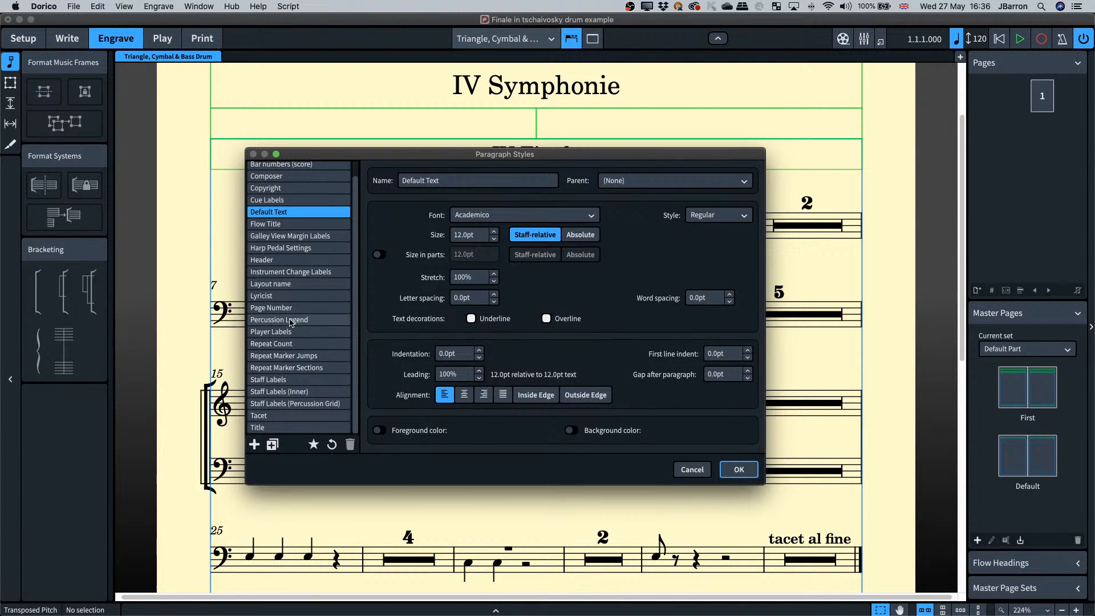
{"action": "left_click", "coordinate": [268, 393]}
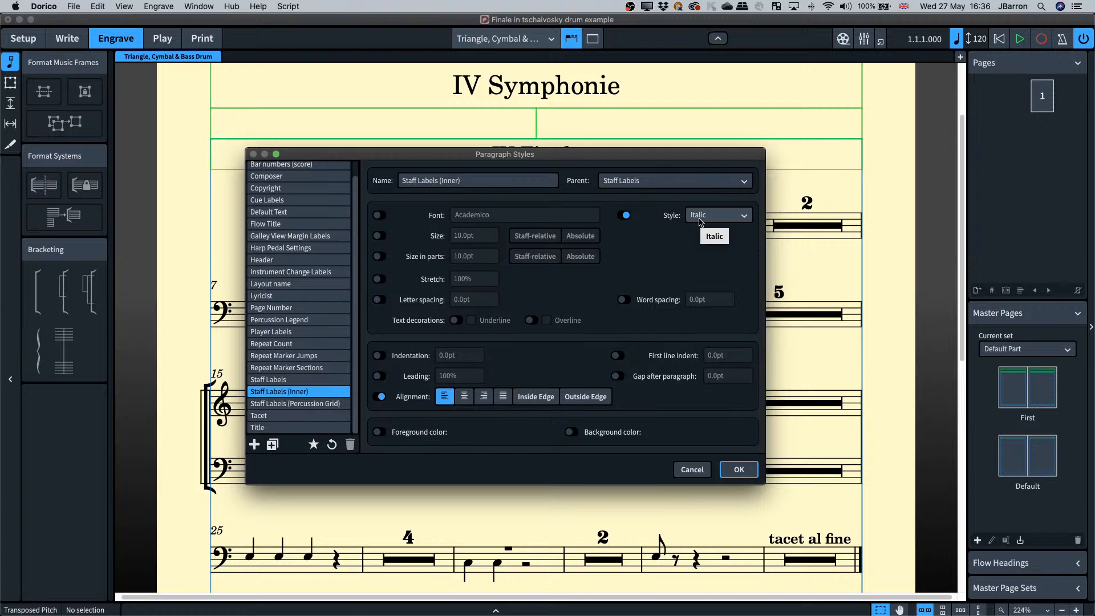
{"action": "left_click", "coordinate": [736, 470]}
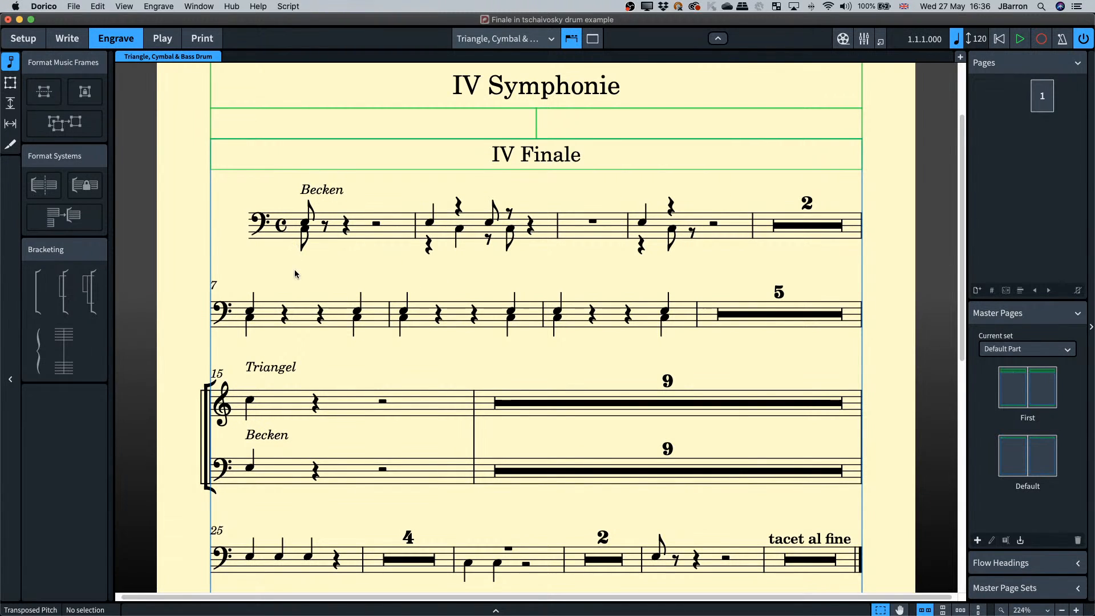
{"action": "key", "text": "super+2"}
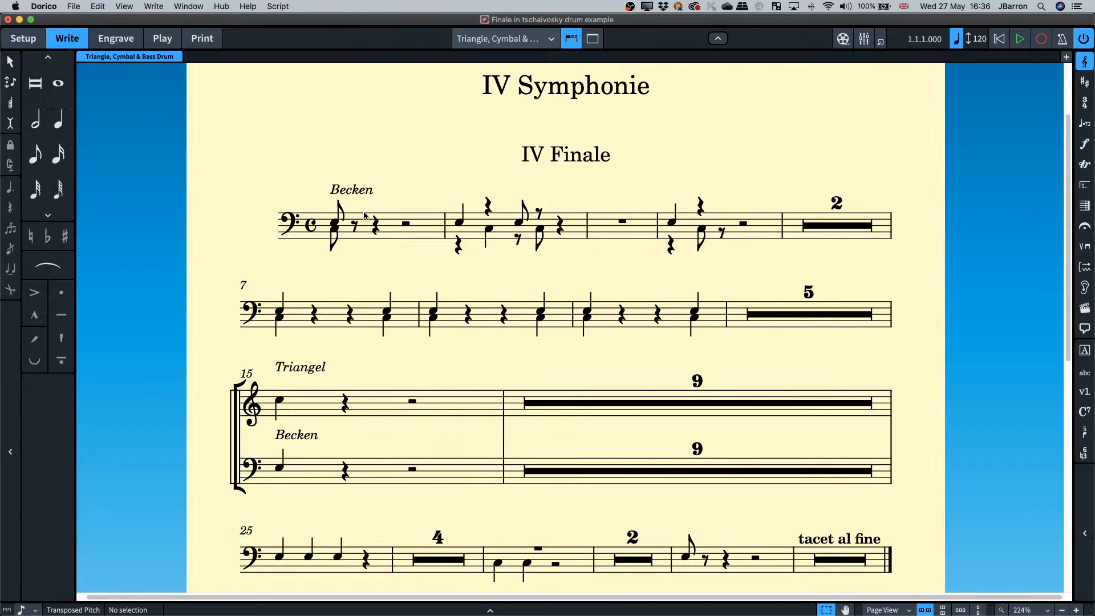
Try to copy the Triangel label from bar 15 to the fourth beat of bar 7.
{"action": "left_click", "coordinate": [297, 367]}
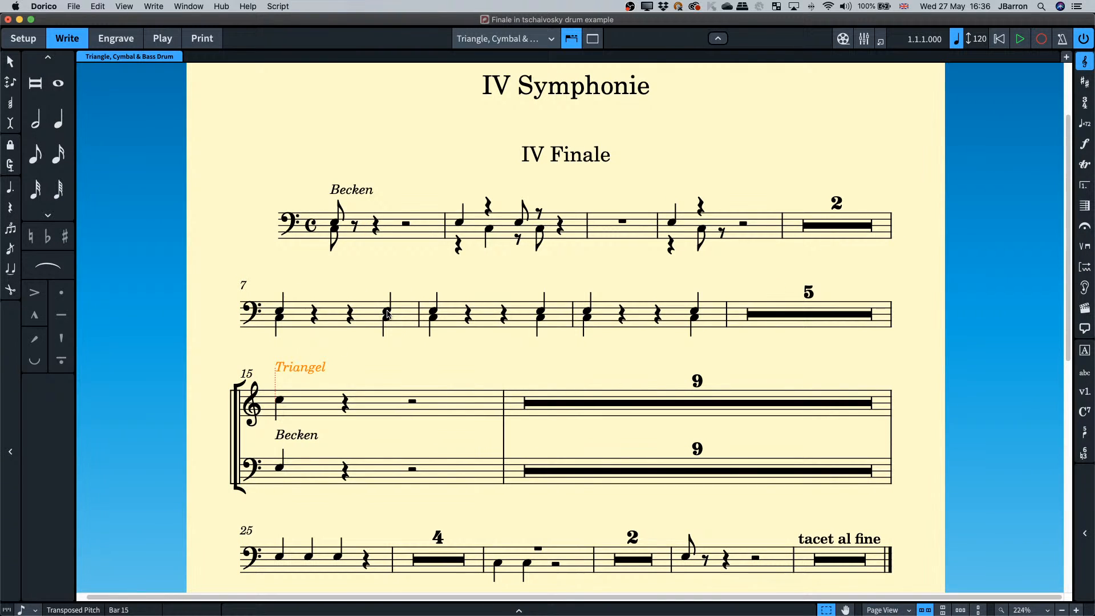
{"action": "left_click", "coordinate": [387, 313], "text": "alt"}
{"action": "key", "text": "super+z"}
{"action": "left_click", "coordinate": [383, 366]}
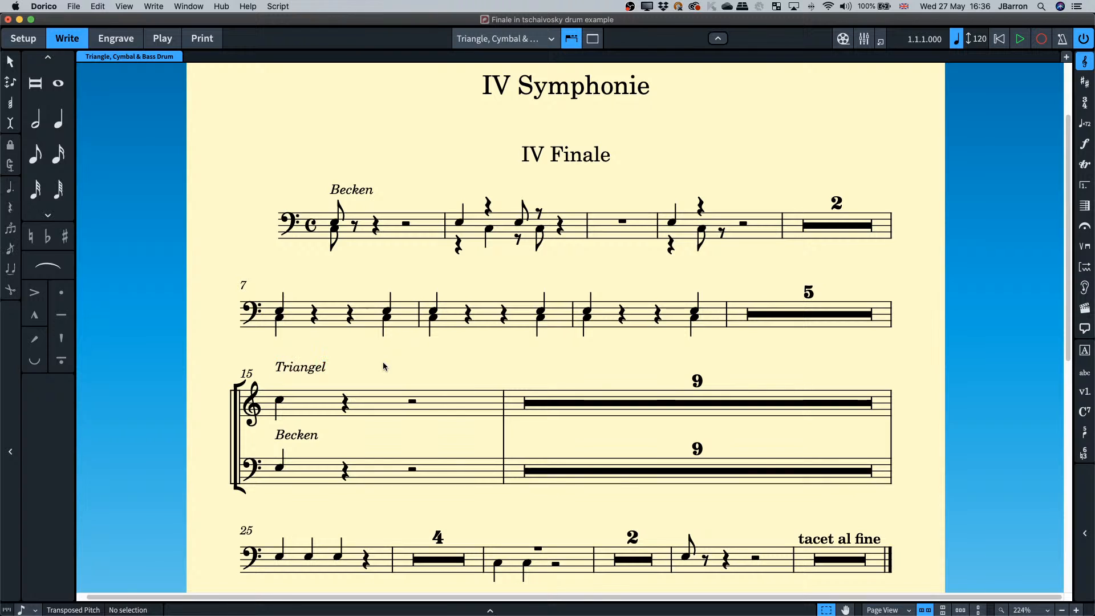
Search the key commands in Preferences for "staff lab" and view the Create Text command for Staff Labels (Inner).
{"action": "key", "text": "super+comma"}
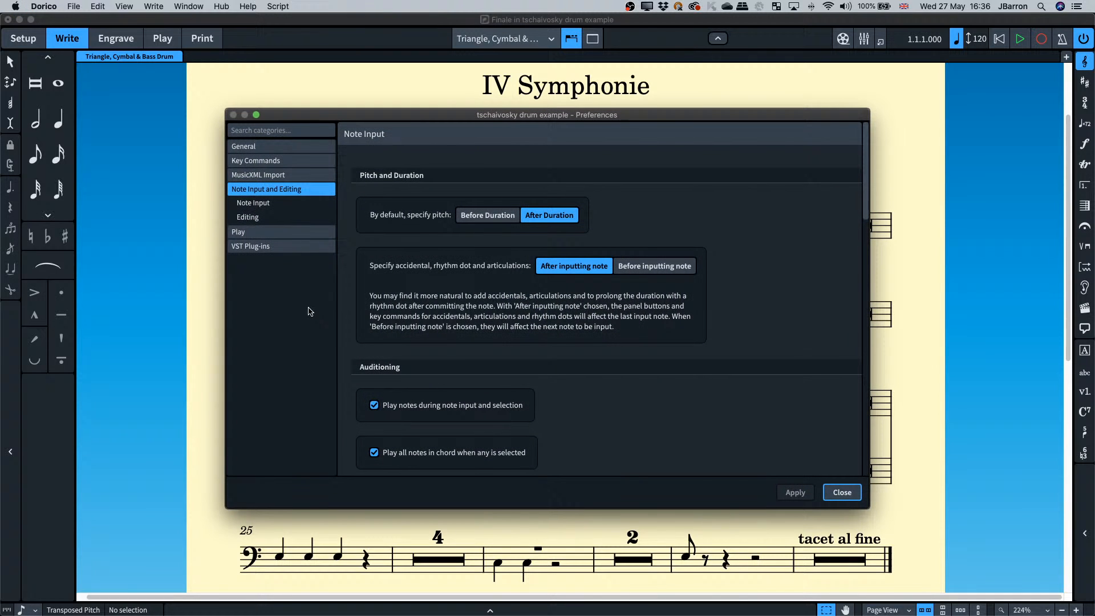
{"action": "left_click", "coordinate": [288, 161]}
{"action": "left_click", "coordinate": [385, 138]}
{"action": "type", "text": "staff lab"}
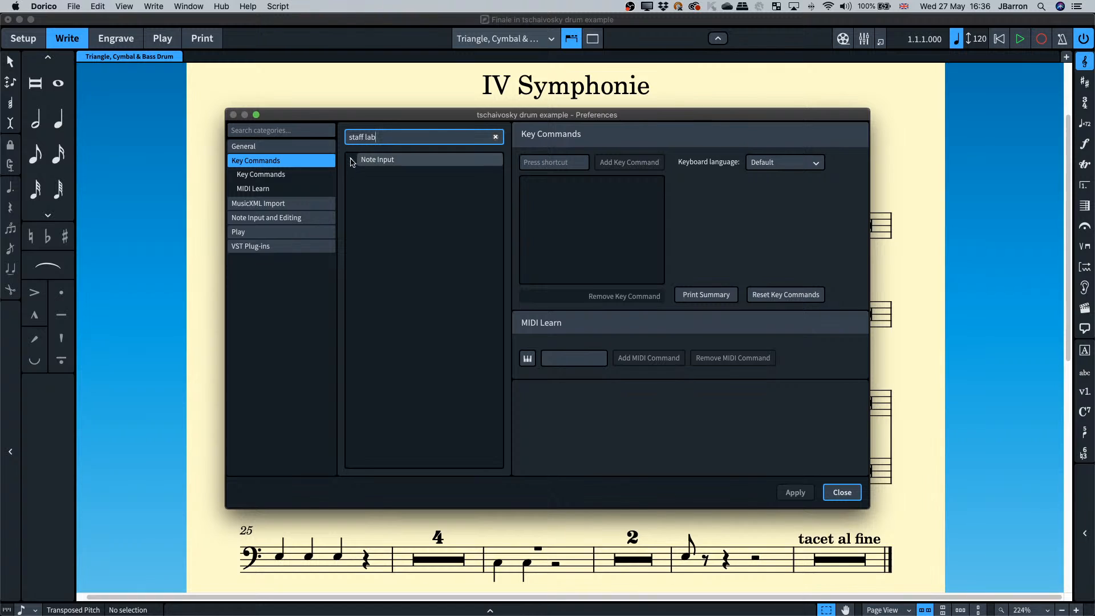
{"action": "left_click", "coordinate": [351, 159]}
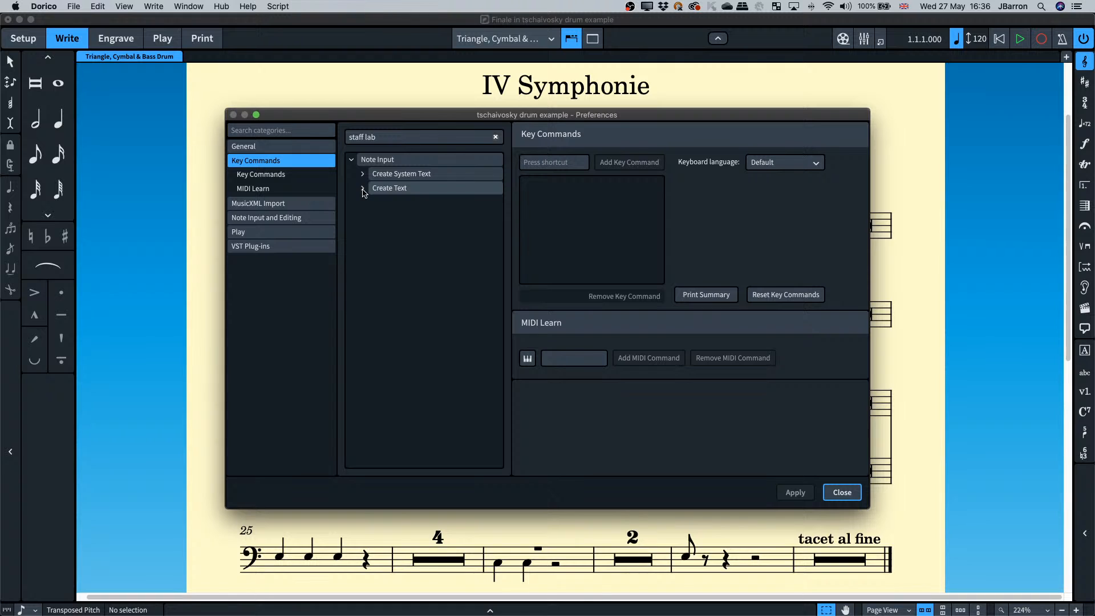
{"action": "left_click", "coordinate": [363, 191]}
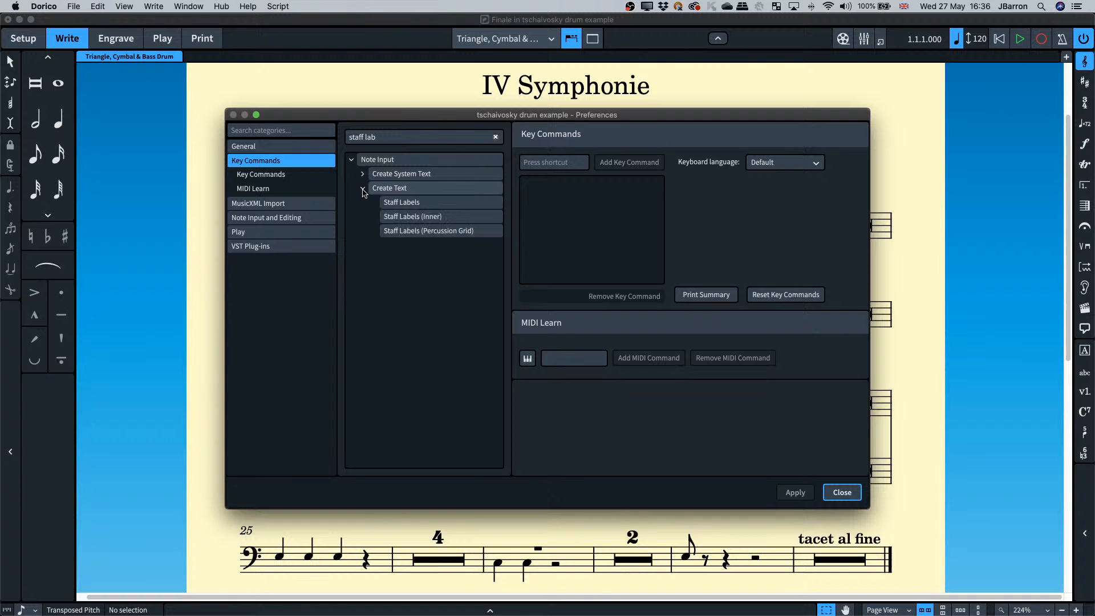
{"action": "left_click", "coordinate": [406, 217]}
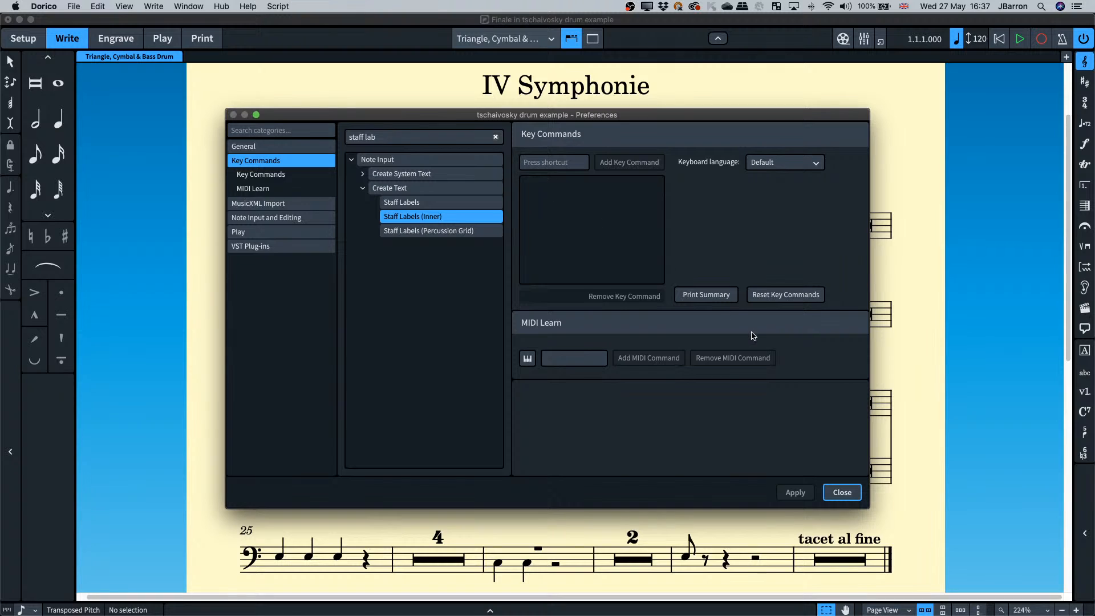
{"action": "left_click", "coordinate": [827, 491]}
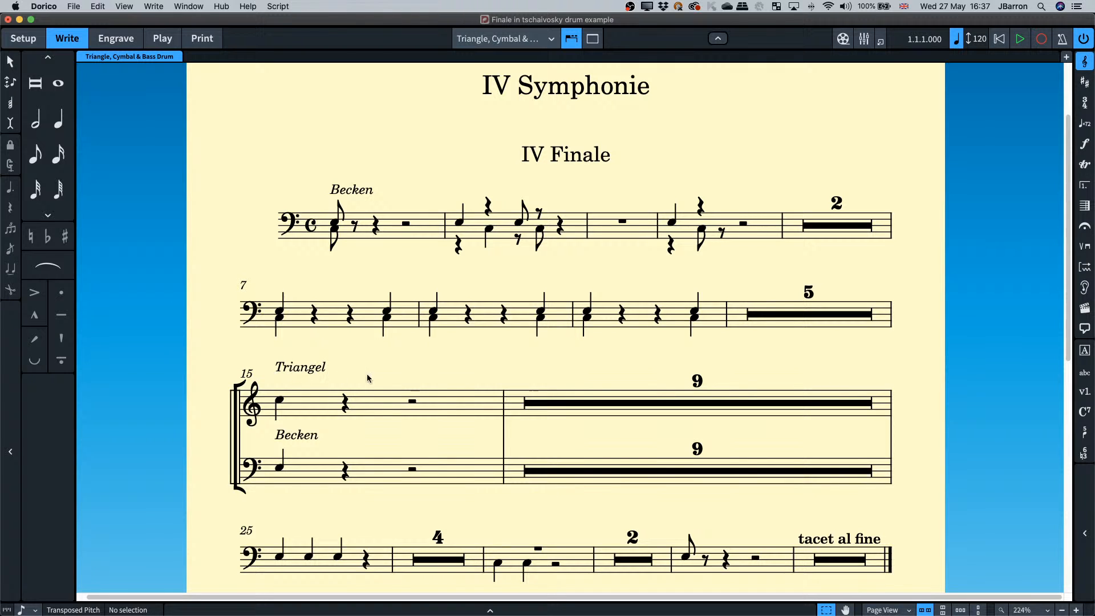
Open the full score layout and examine the percussion staves across its pages.
{"action": "scroll", "coordinate": [398, 375], "scroll_direction": "down", "scroll_amount": 3}
{"action": "scroll", "coordinate": [397, 375], "scroll_direction": "up", "scroll_amount": 1}
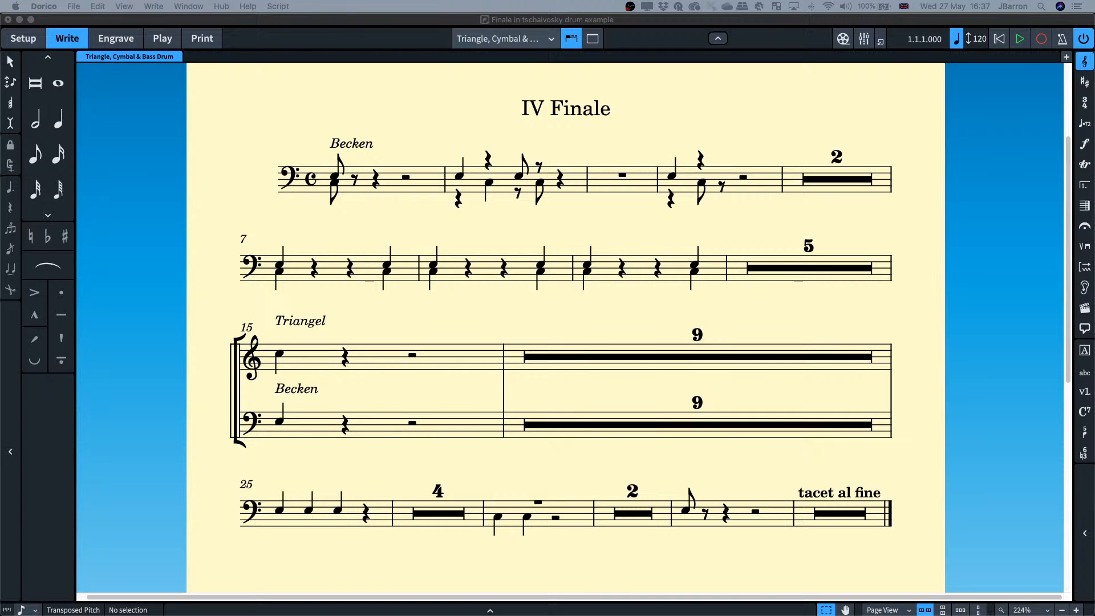
{"action": "left_click", "coordinate": [429, 304]}
{"action": "scroll", "coordinate": [429, 304], "scroll_direction": "up", "scroll_amount": 1}
{"action": "left_click", "coordinate": [493, 38]}
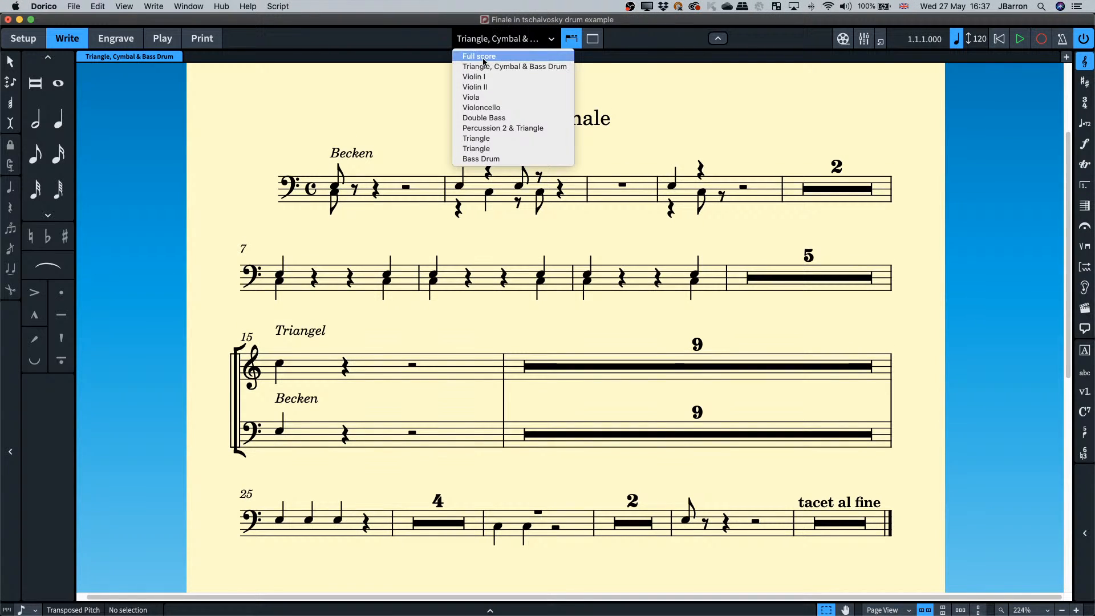
{"action": "left_click", "coordinate": [479, 56]}
{"action": "scroll", "coordinate": [431, 177], "scroll_direction": "down", "scroll_amount": 3}
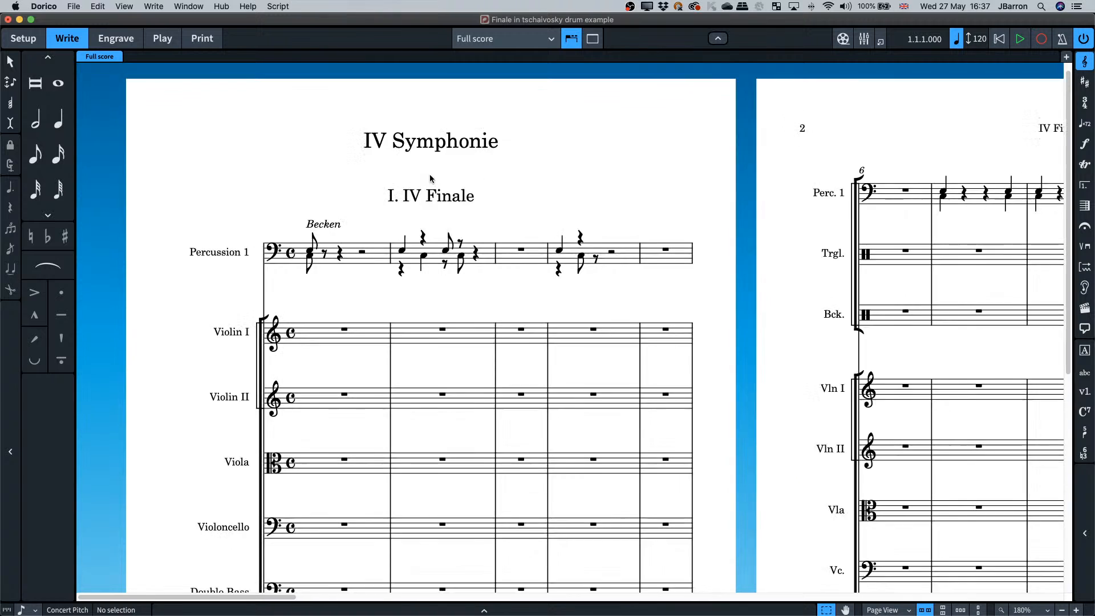
{"action": "scroll", "coordinate": [431, 177], "scroll_direction": "right", "scroll_amount": 10}
{"action": "scroll", "coordinate": [431, 178], "scroll_direction": "right", "scroll_amount": 5}
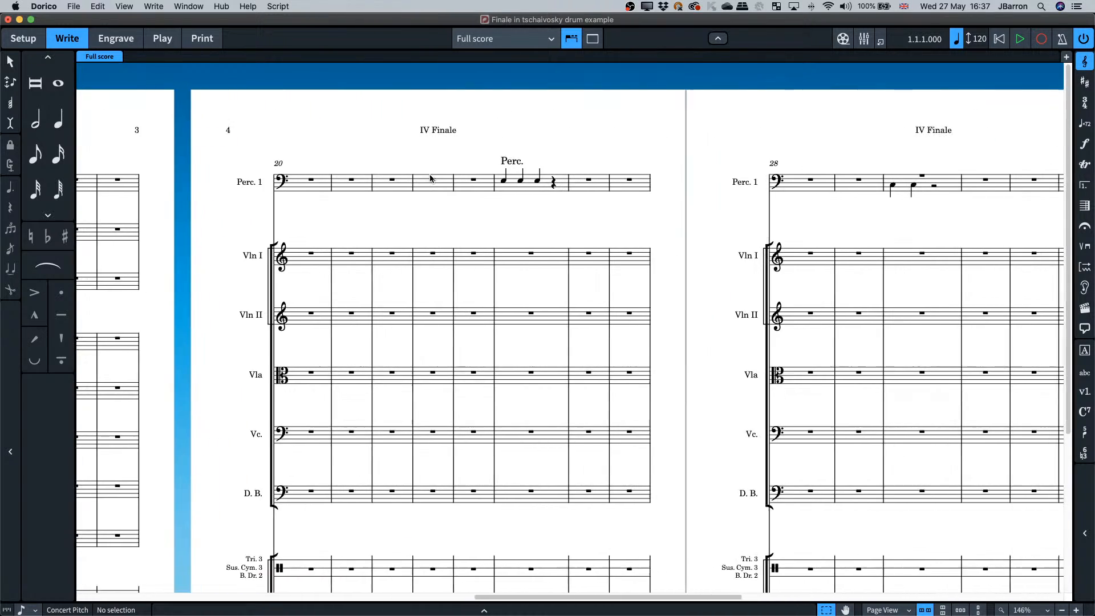
{"action": "scroll", "coordinate": [431, 178], "scroll_direction": "left", "scroll_amount": 20}
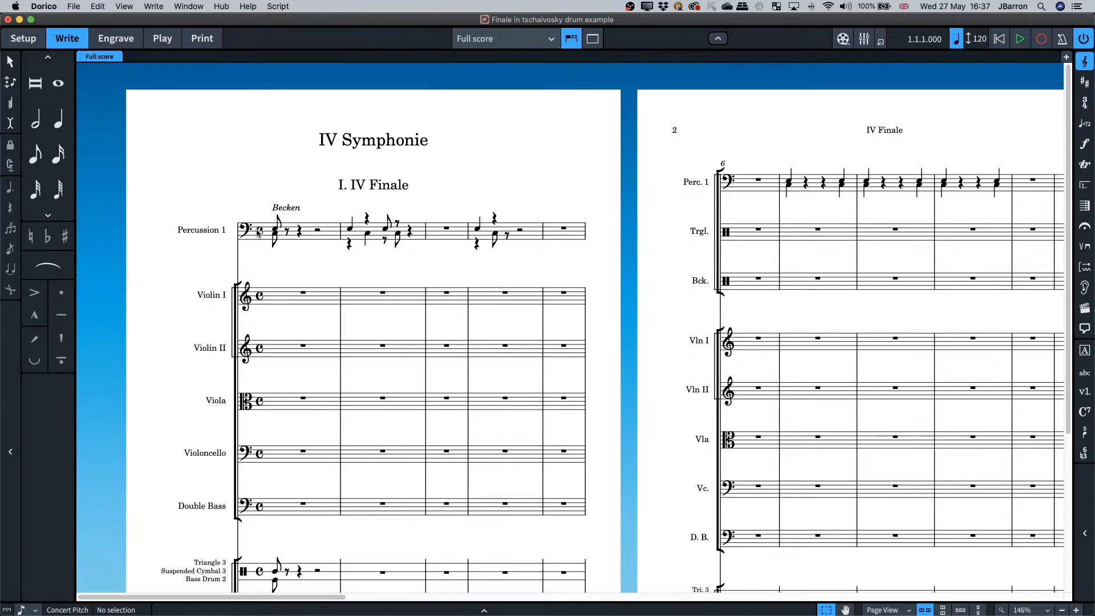
Examine the Percussion 1 clef, the Triangel and Becken staves, and the Violin I passage at bars 34 and 35.
{"action": "left_click", "coordinate": [245, 231]}
{"action": "scroll", "coordinate": [247, 243], "scroll_direction": "down", "scroll_amount": 7}
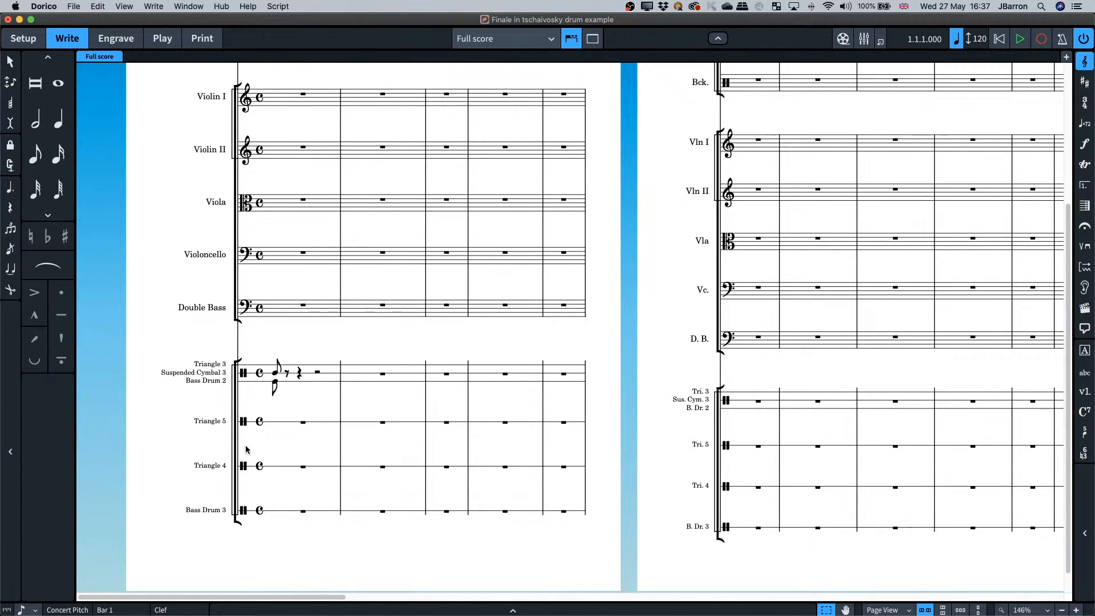
{"action": "scroll", "coordinate": [260, 358], "scroll_direction": "up", "scroll_amount": 7}
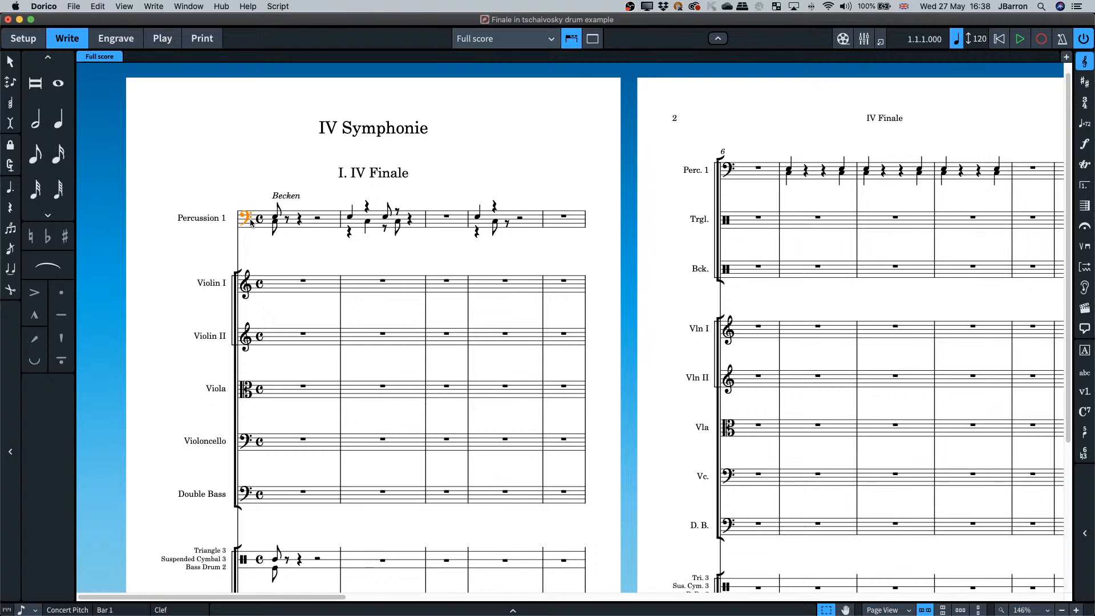
{"action": "scroll", "coordinate": [563, 218], "scroll_direction": "right", "scroll_amount": 10}
{"action": "scroll", "coordinate": [562, 218], "scroll_direction": "right", "scroll_amount": 15}
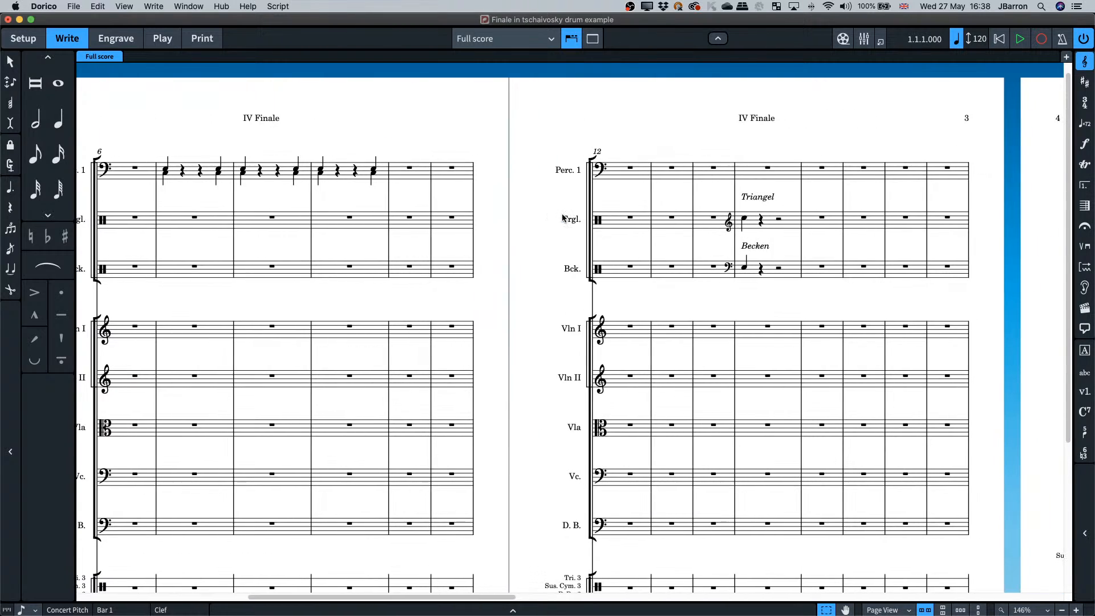
{"action": "scroll", "coordinate": [562, 218], "scroll_direction": "right", "scroll_amount": 10}
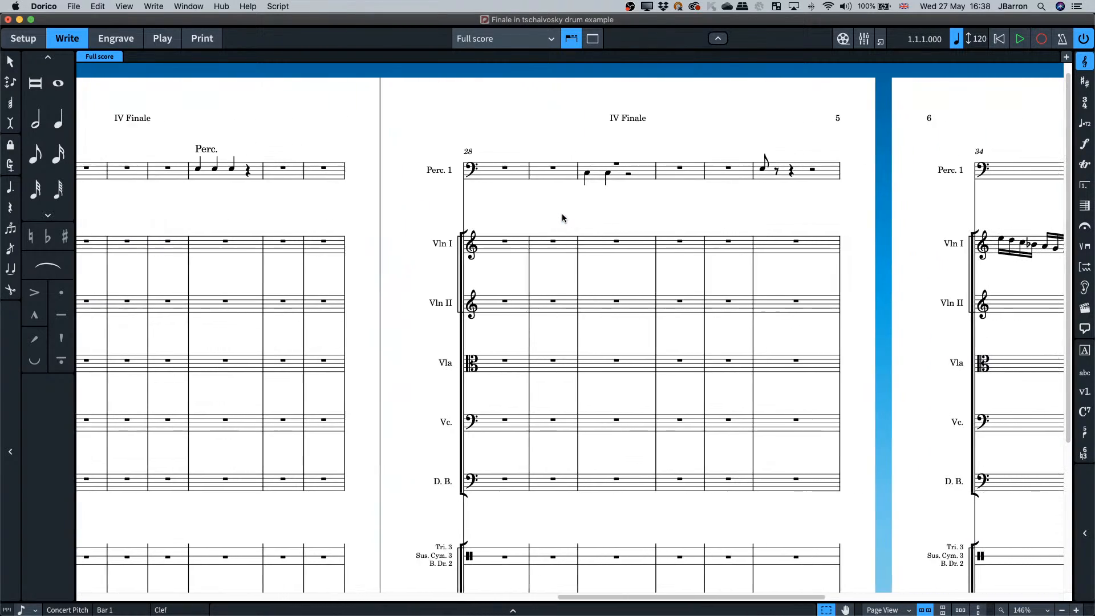
{"action": "scroll", "coordinate": [789, 187], "scroll_direction": "right", "scroll_amount": 4}
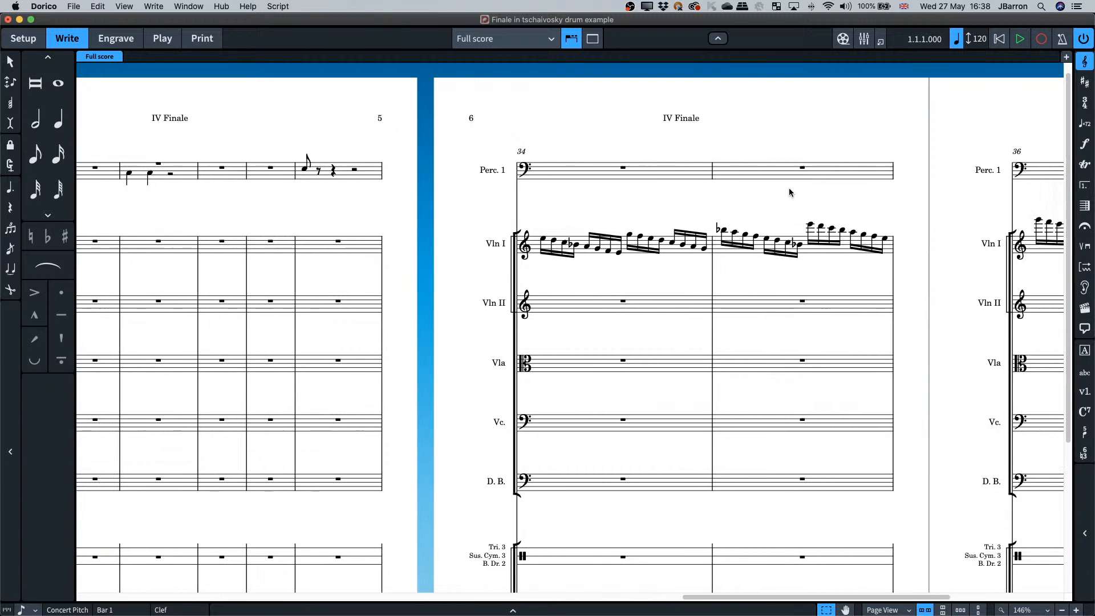
{"action": "key", "text": "super+equal"}
{"action": "scroll", "coordinate": [495, 203], "scroll_direction": "up", "scroll_amount": 3}
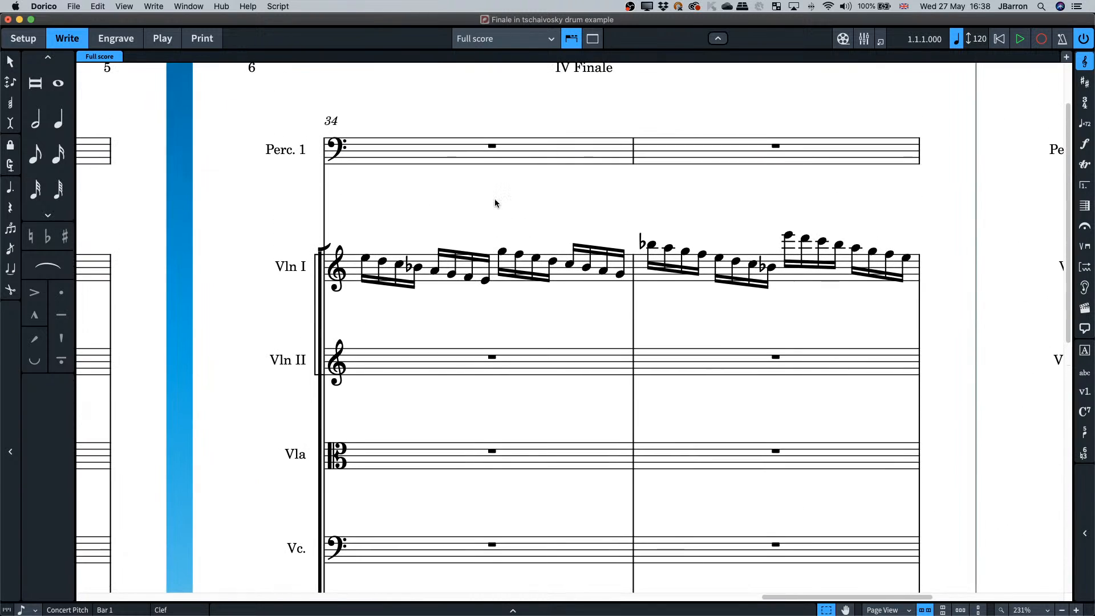
{"action": "scroll", "coordinate": [378, 231], "scroll_direction": "right", "scroll_amount": 1}
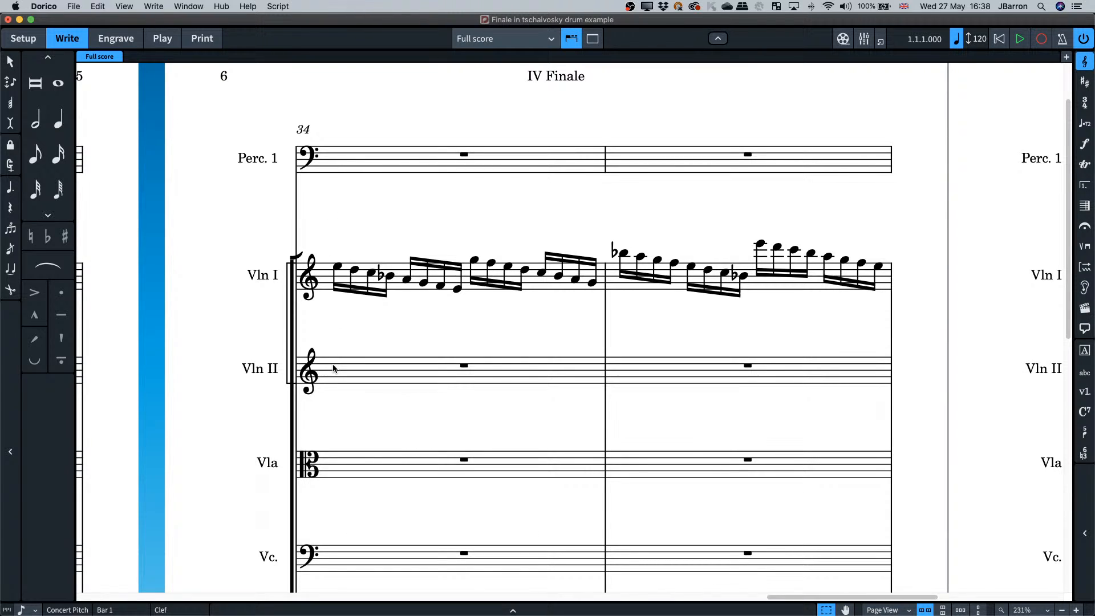
{"action": "left_click", "coordinate": [332, 162]}
{"action": "key", "text": "shift+n"}
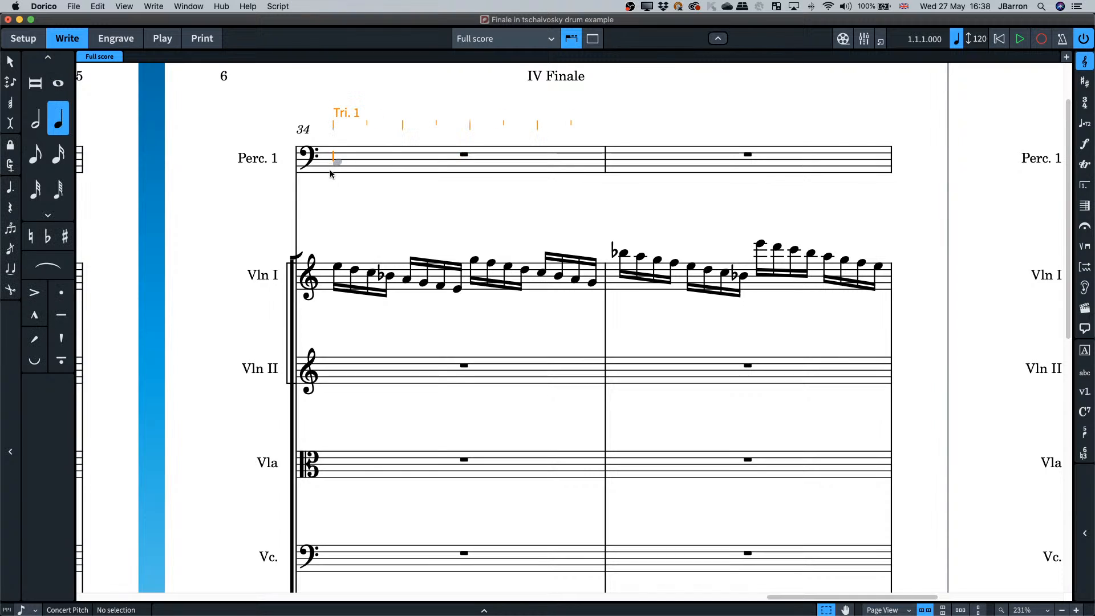
{"action": "key", "text": "shift+p"}
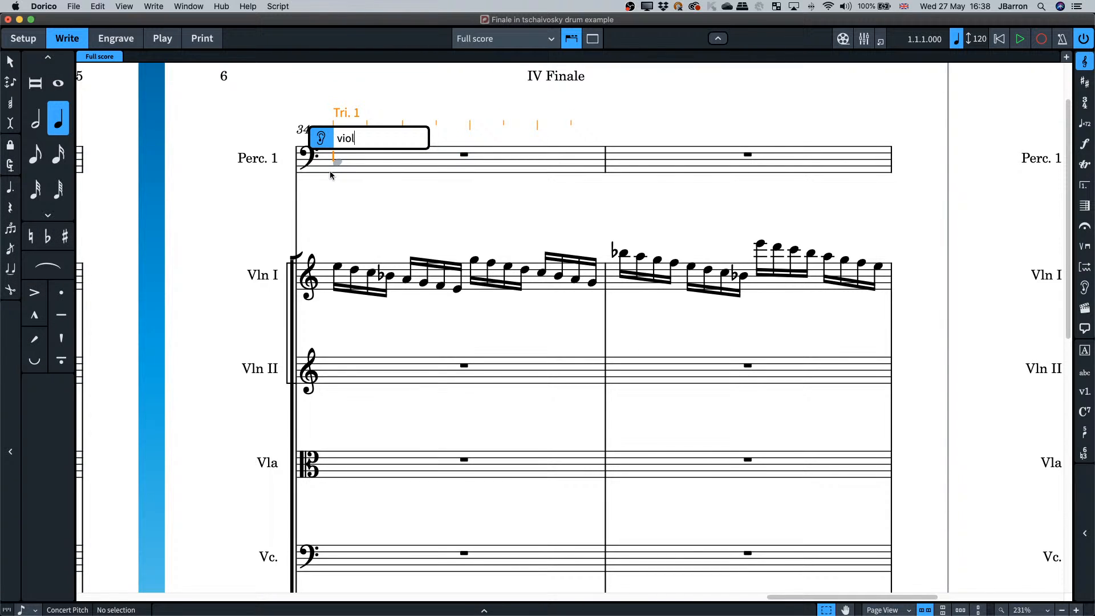
{"action": "key", "text": "Escape"}
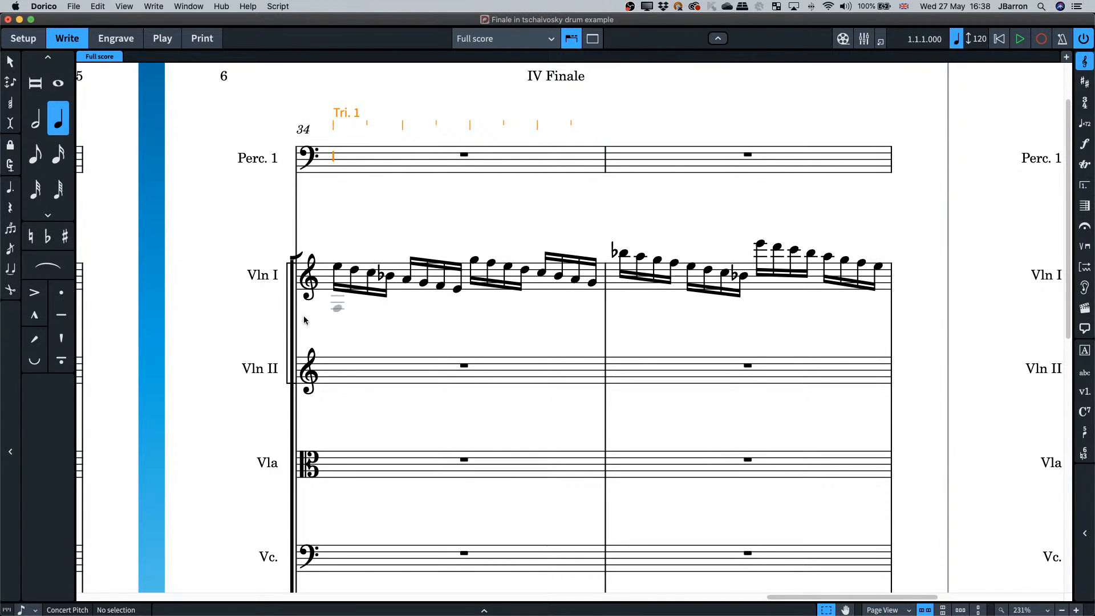
{"action": "key", "text": "Escape"}
{"action": "left_click", "coordinate": [333, 369]}
{"action": "key", "text": "shift+n"}
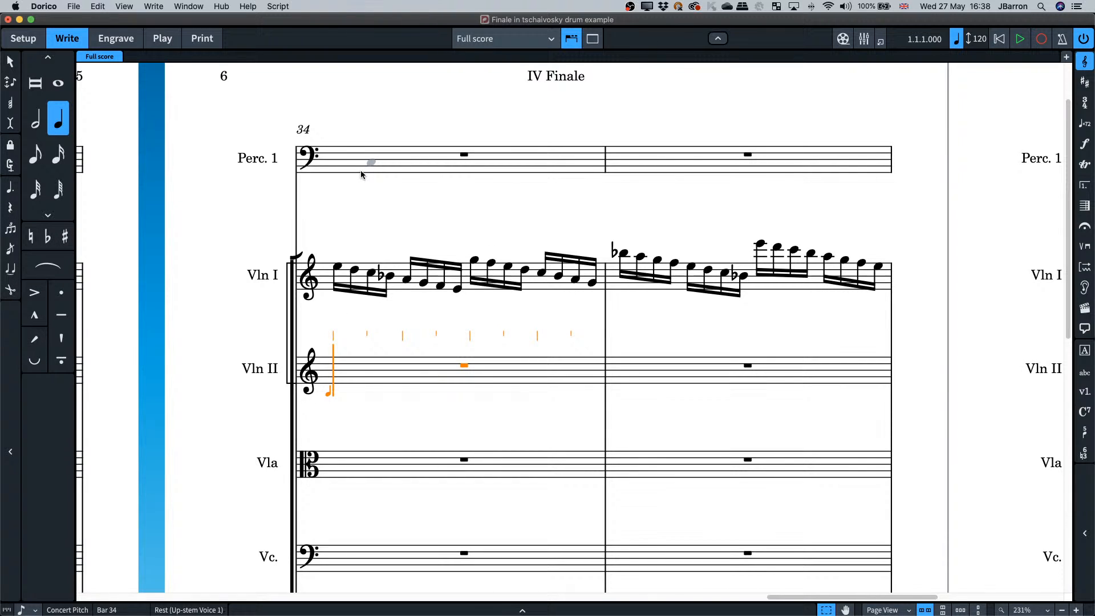
{"action": "key", "text": "Escape"}
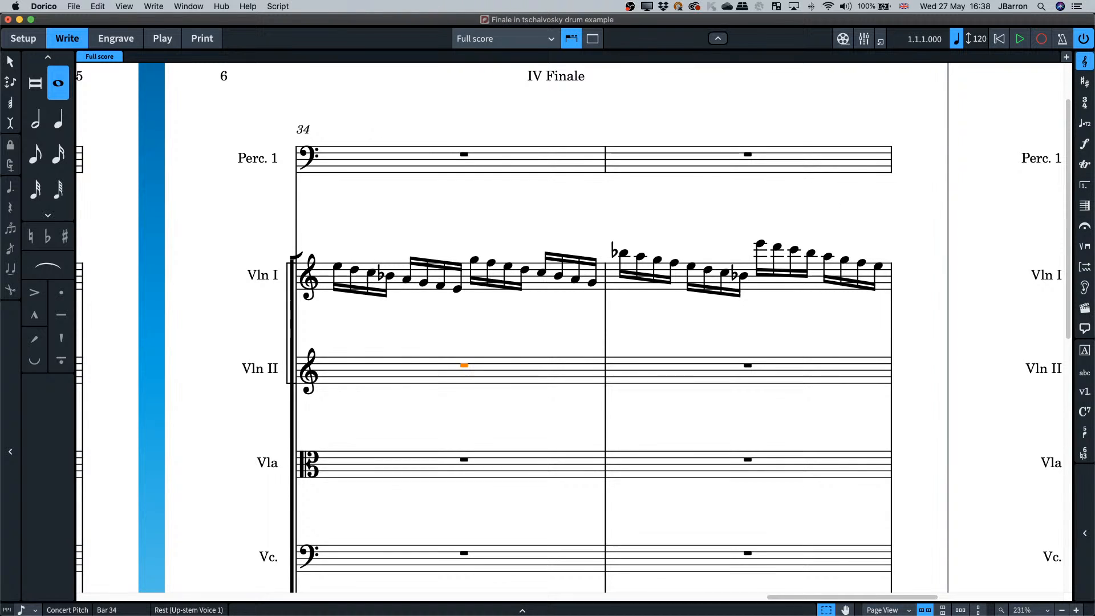
Switch to Preview and examine the violin and flute cues at letter G on page 2 of the scanned percussion part.
{"action": "left_click_drag", "start_coordinate": [1094, 40], "coordinate": [472, 13]}
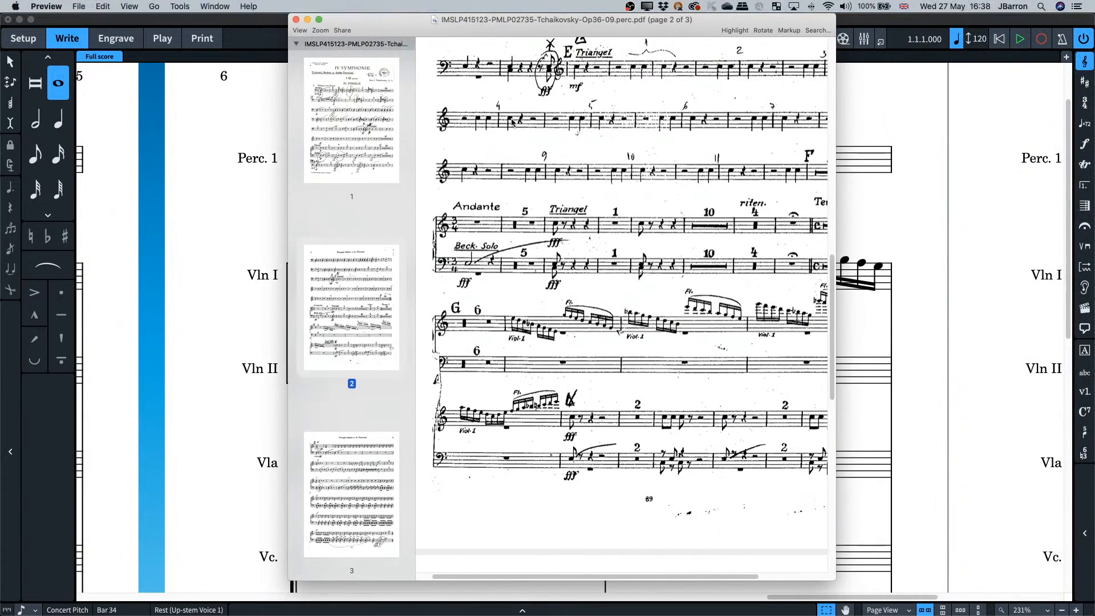
{"action": "scroll", "coordinate": [510, 140], "scroll_direction": "up", "scroll_amount": 5}
{"action": "scroll", "coordinate": [505, 274], "scroll_direction": "down", "scroll_amount": 5}
{"action": "left_click_drag", "start_coordinate": [402, 36], "coordinate": [1094, 87]}
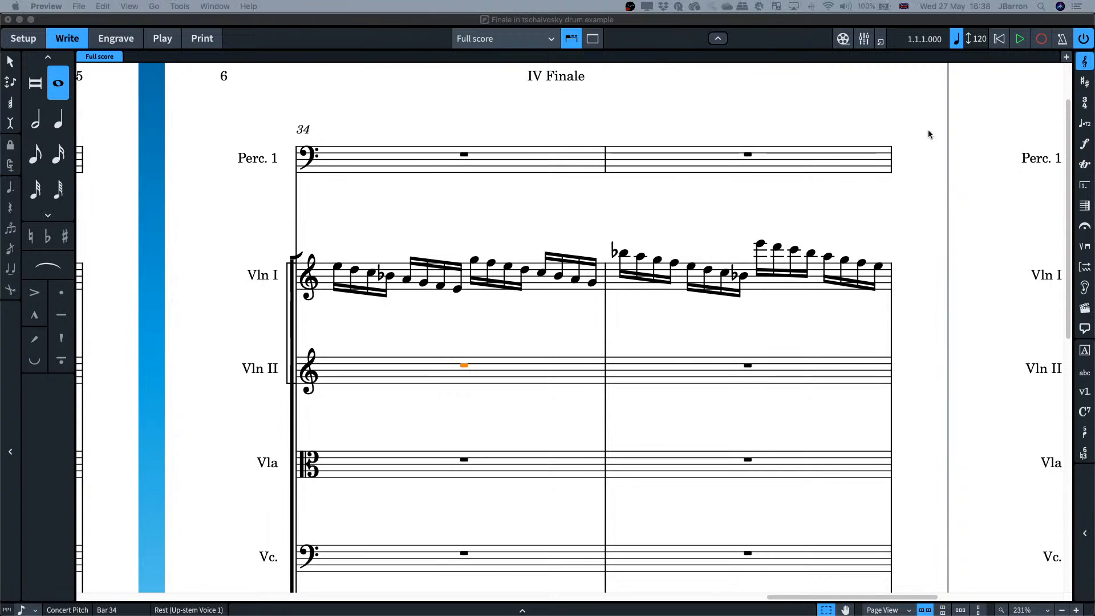
Return to Dorico and check the first player's instruments in Setup mode before going back to Write mode.
{"action": "left_click", "coordinate": [408, 220]}
{"action": "key", "text": "super+1"}
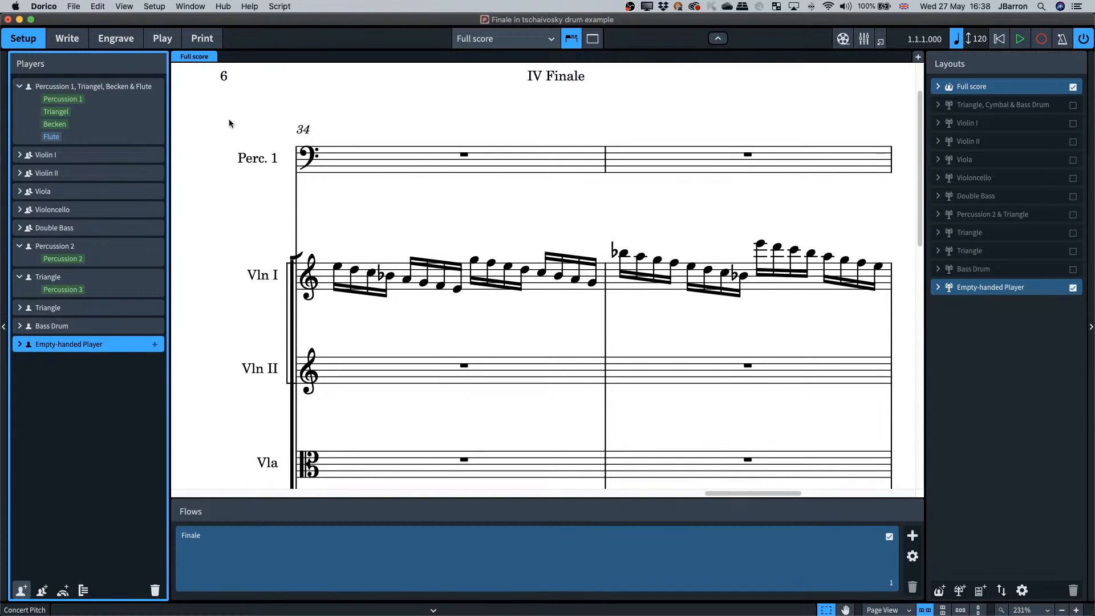
{"action": "key", "text": "super+2"}
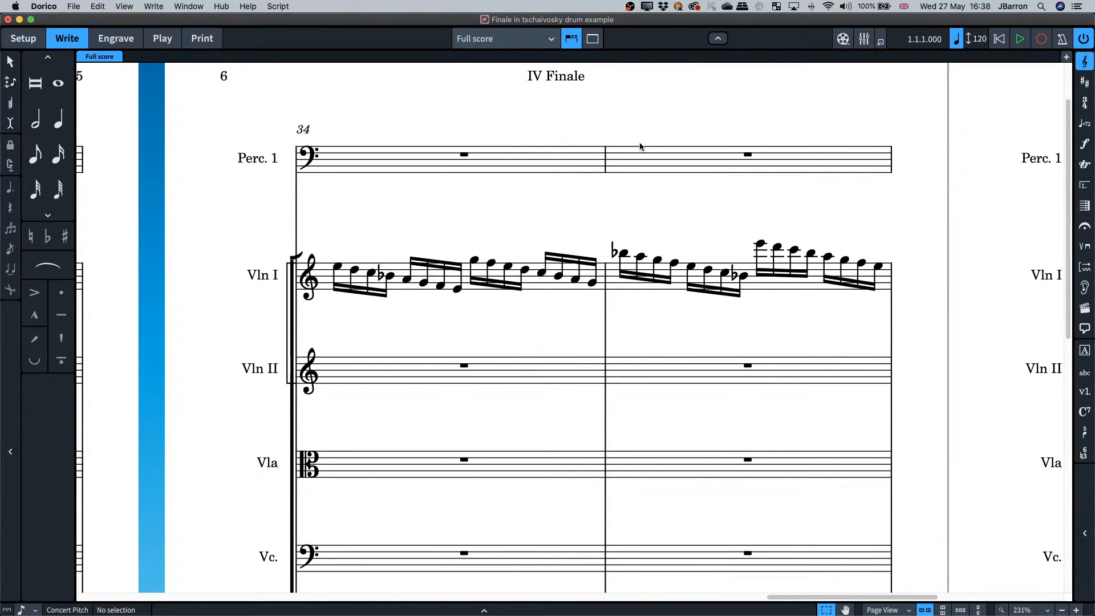
In galley view, add a Violin I cue to the flute staff at the start of bar 34.
{"action": "key", "text": "super+alt+2"}
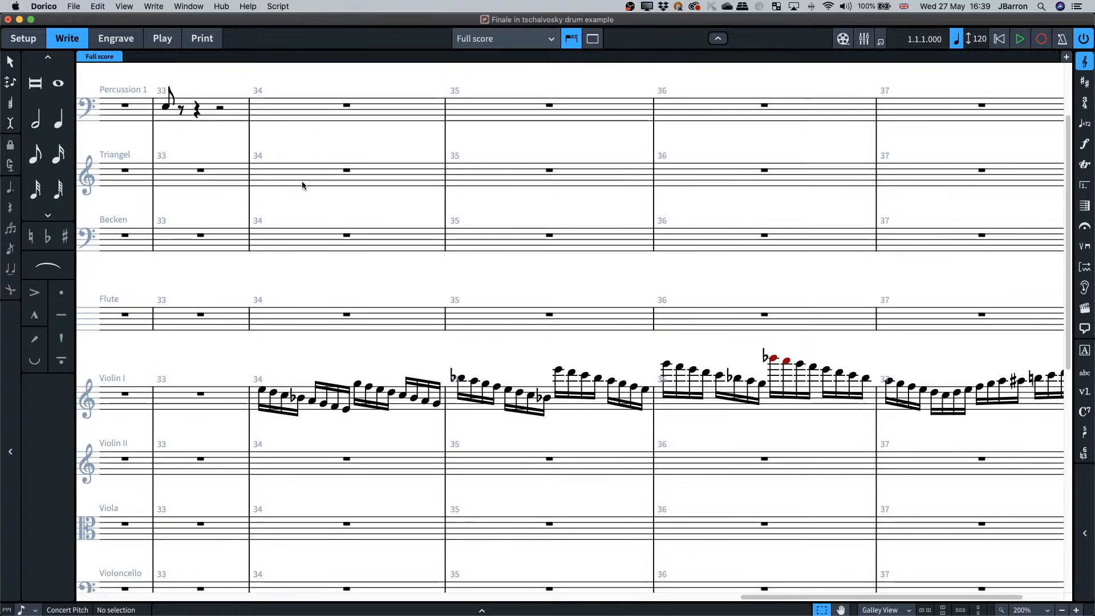
{"action": "scroll", "coordinate": [260, 258], "scroll_direction": "right", "scroll_amount": 2}
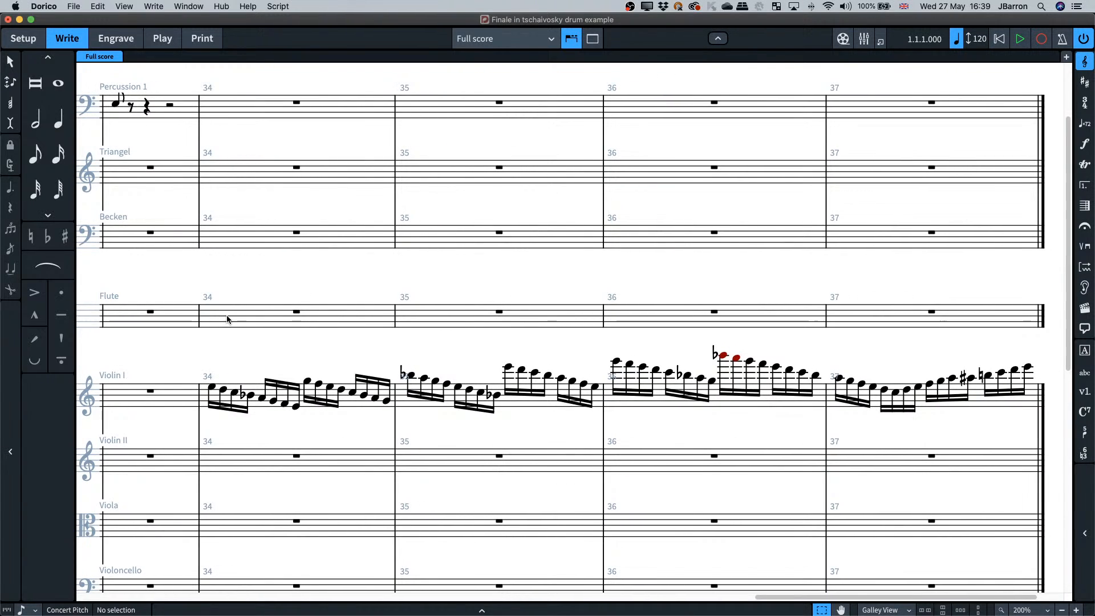
{"action": "double_click", "coordinate": [213, 318]}
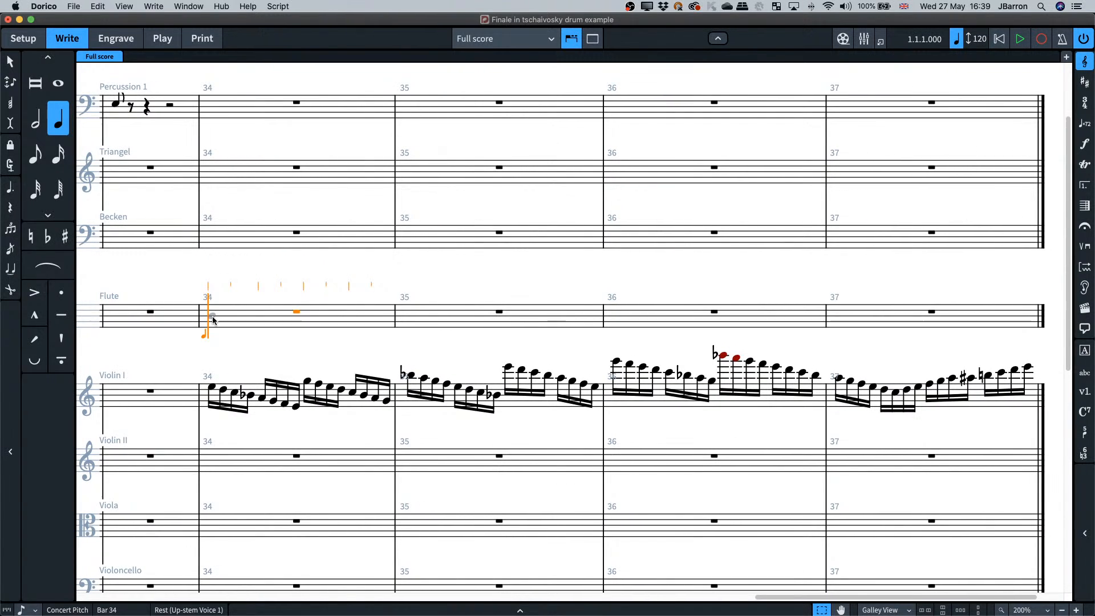
{"action": "key", "text": "shift+u"}
{"action": "type", "text": "violin"}
{"action": "key", "text": "Down"}
{"action": "key", "text": "Return"}
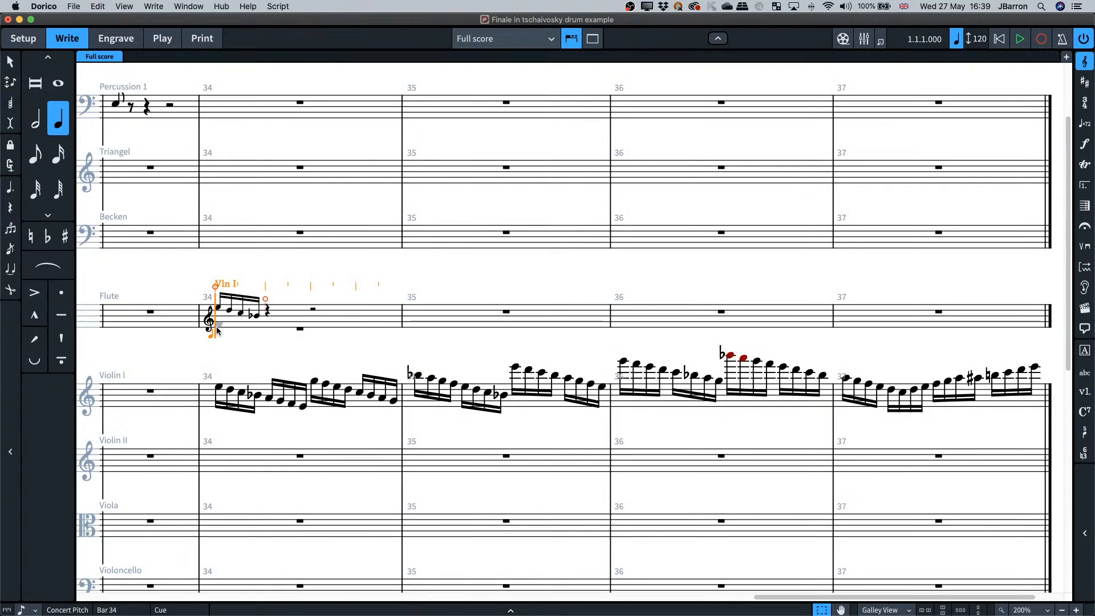
Extend the Violin I cue to the end of bar 36 and display the corresponding percussion part.
{"action": "key", "text": "Escape"}
{"action": "left_click_drag", "start_coordinate": [267, 301], "coordinate": [846, 293]}
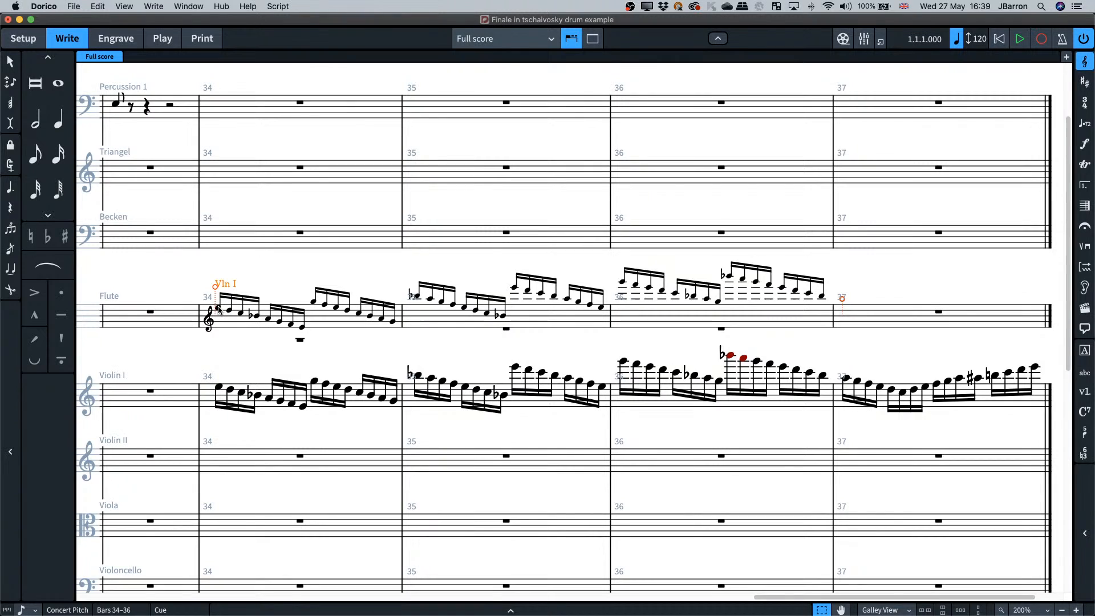
{"action": "key", "text": "w"}
{"action": "scroll", "coordinate": [376, 155], "scroll_direction": "down", "scroll_amount": 4}
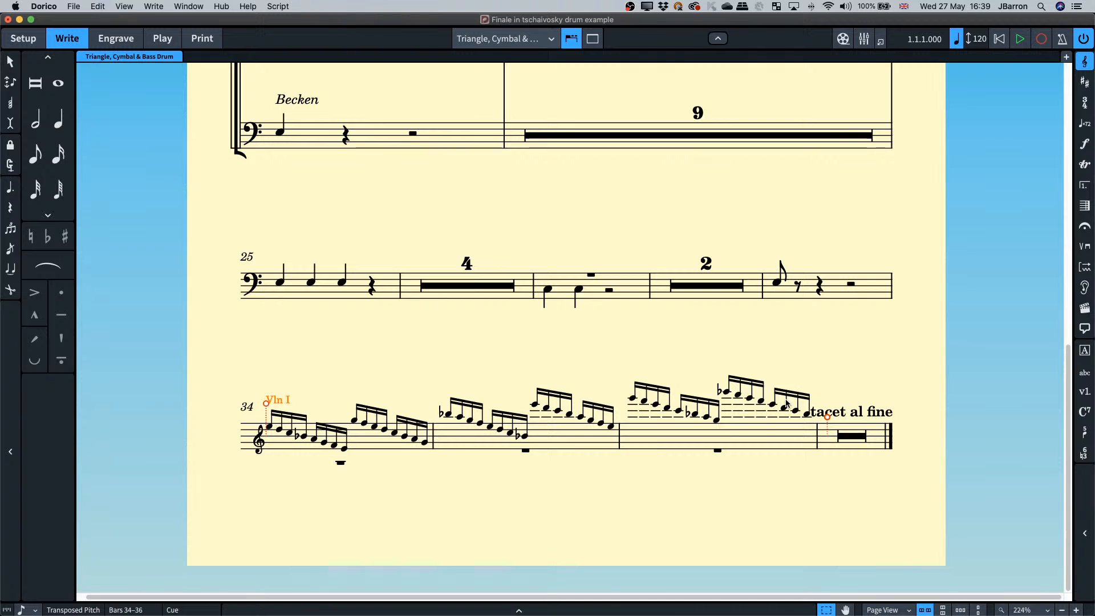
Look through the properties available for the Vln I cue in the percussion part, leaving the cue deselected.
{"action": "left_click", "coordinate": [274, 405]}
{"action": "key", "text": "super+8"}
{"action": "scroll", "coordinate": [274, 405], "scroll_direction": "down", "scroll_amount": 3}
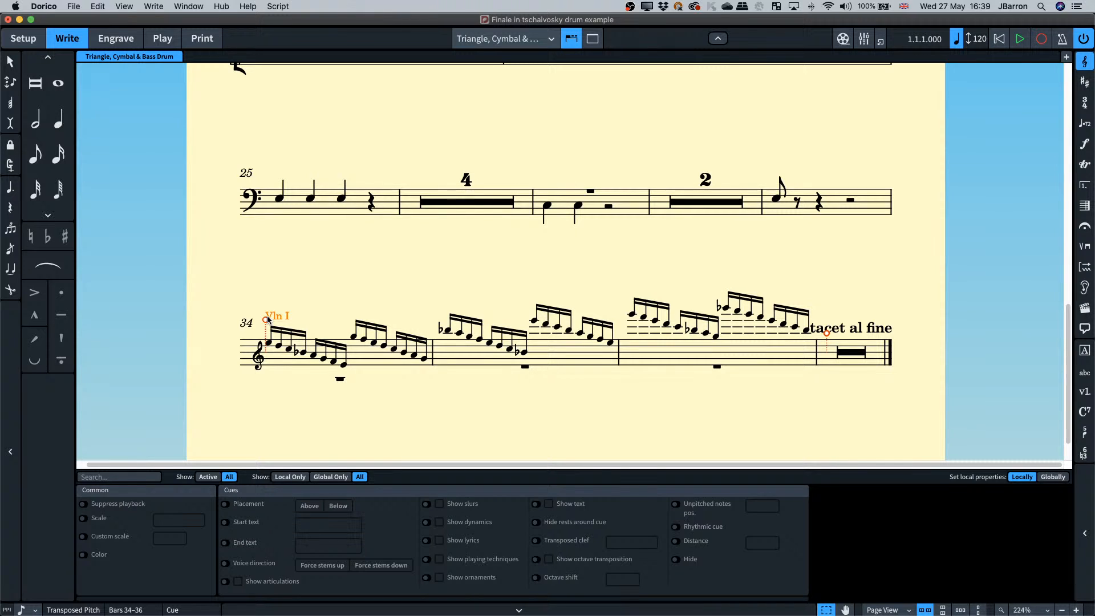
{"action": "key", "text": "super+8"}
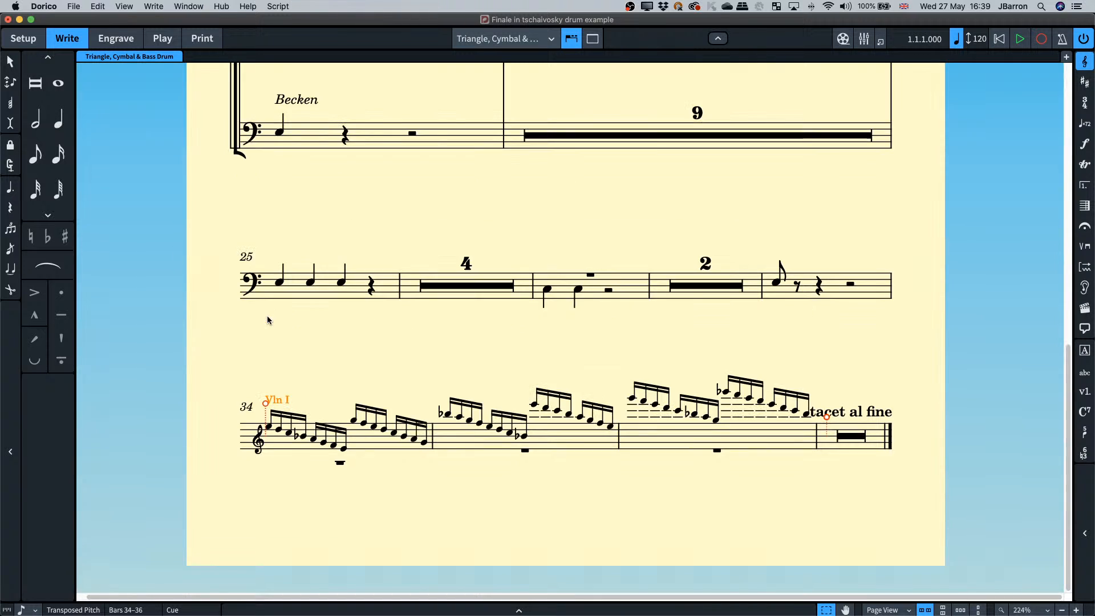
{"action": "left_click", "coordinate": [285, 341]}
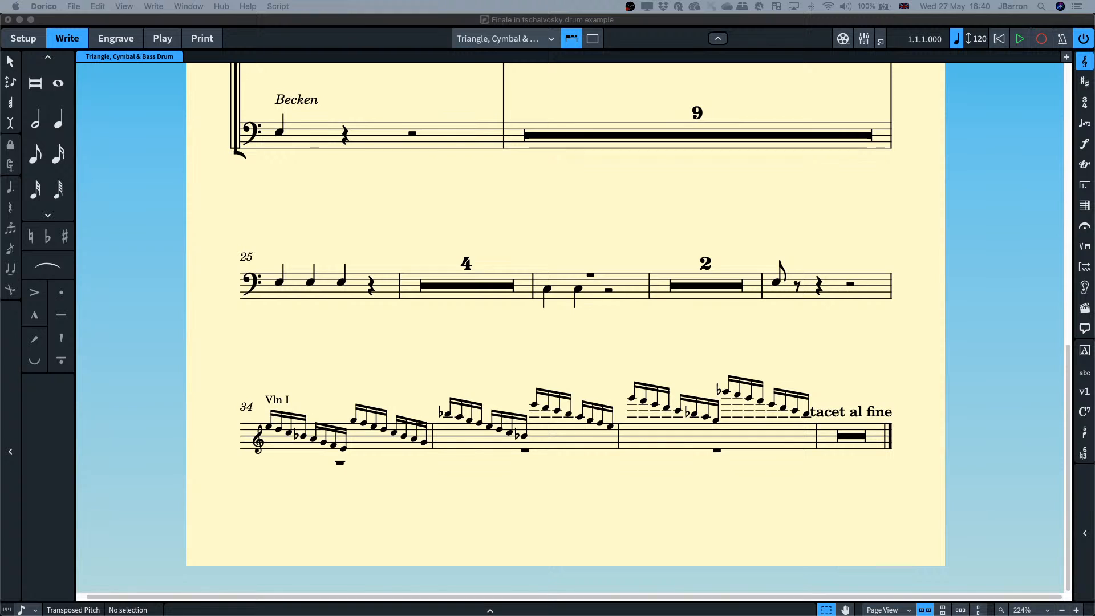
{"action": "left_click", "coordinate": [456, 182]}
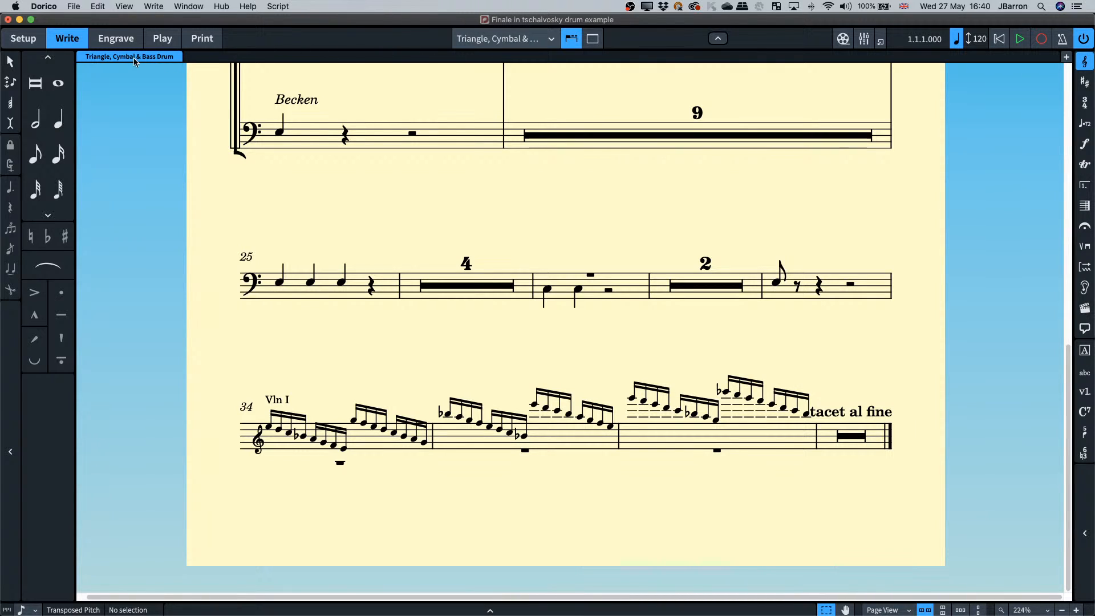
Compare the triangle note at bar 25 between the percussion part and the full score.
{"action": "left_click", "coordinate": [281, 269]}
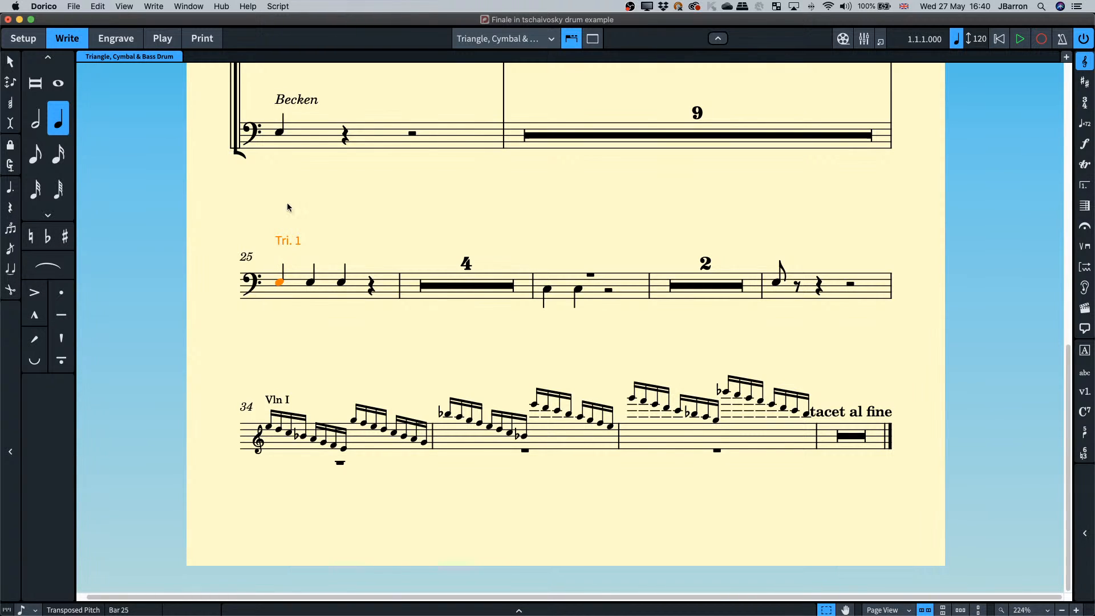
{"action": "key", "text": "w"}
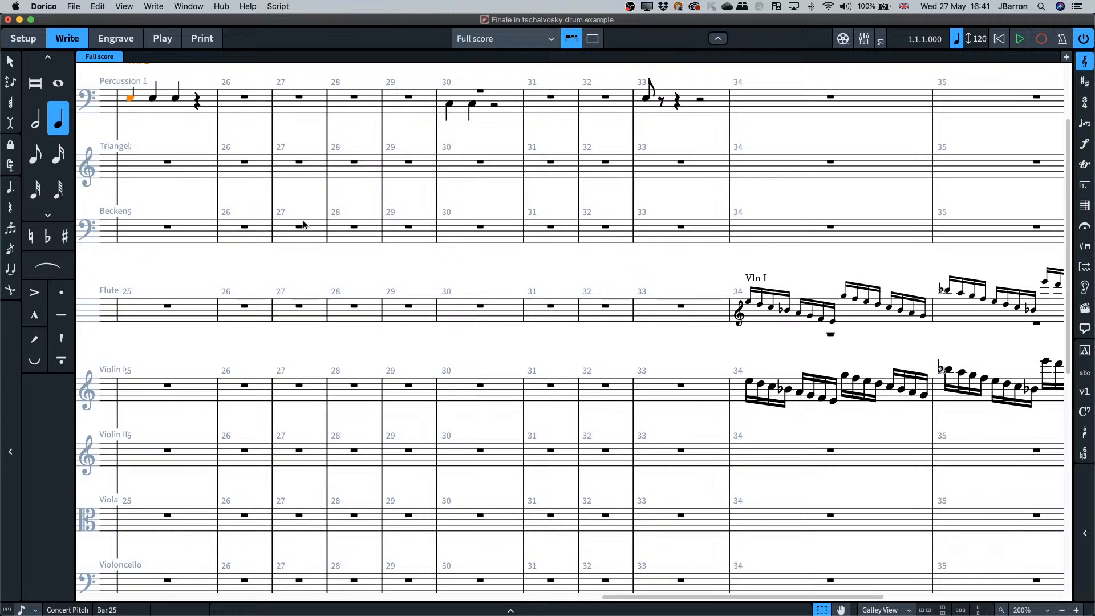
{"action": "key", "text": "w"}
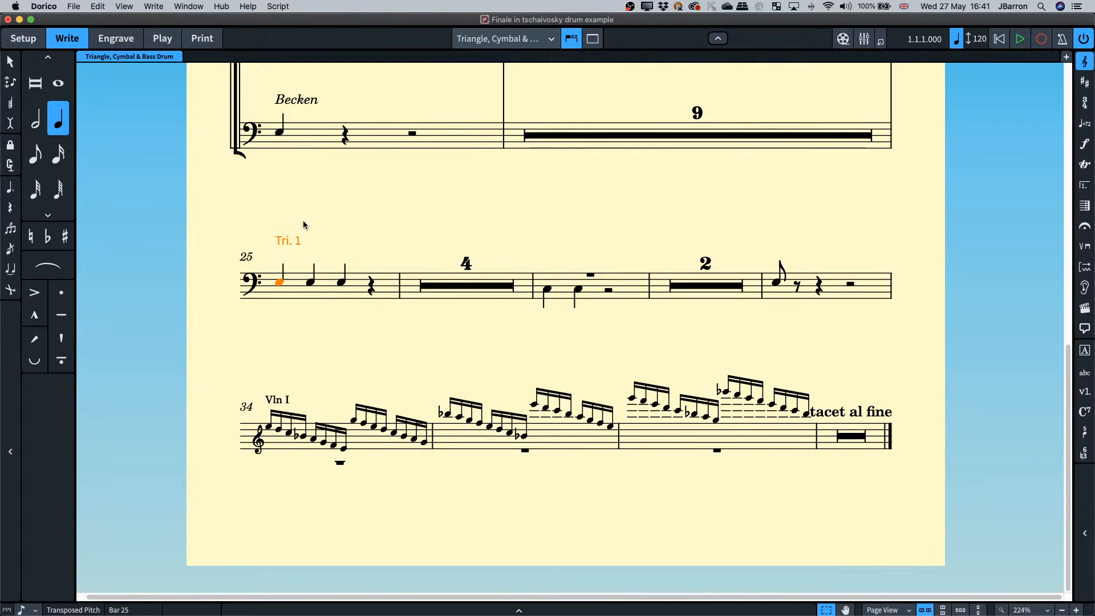
{"action": "left_click", "coordinate": [124, 7]}
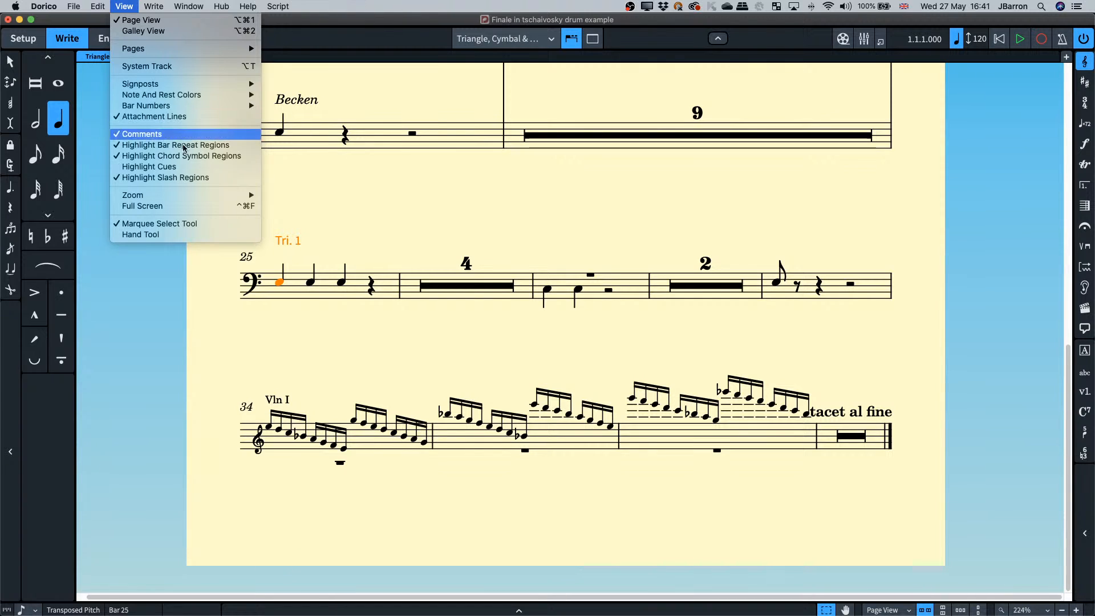
{"action": "left_click", "coordinate": [358, 204]}
{"action": "key", "text": "Escape"}
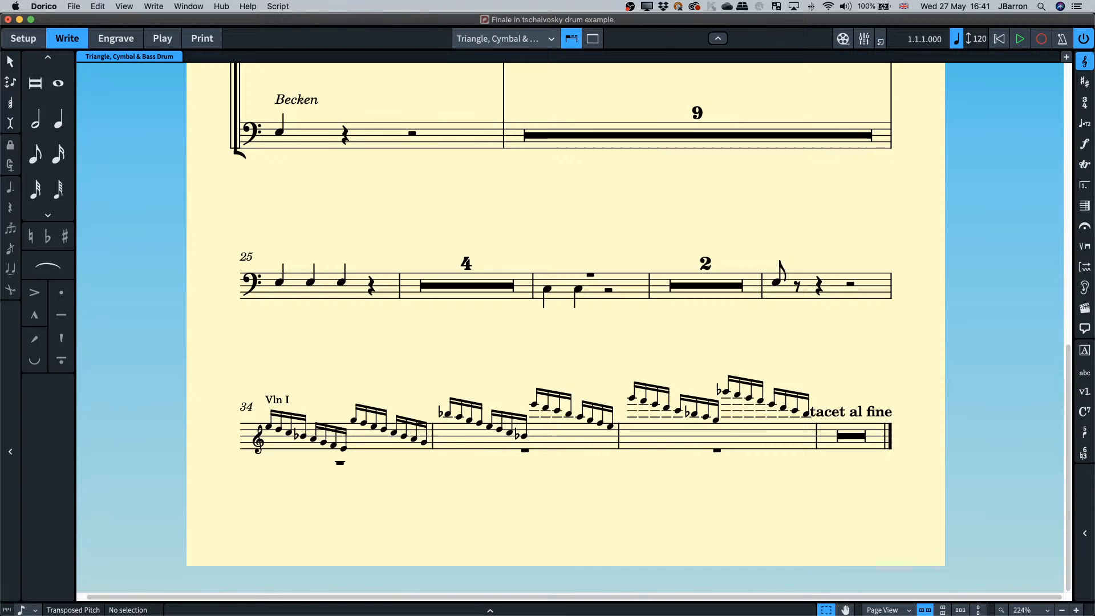
Delete the bass clef at the start of the percussion part.
{"action": "scroll", "coordinate": [349, 177], "scroll_direction": "up", "scroll_amount": 5}
{"action": "scroll", "coordinate": [347, 172], "scroll_direction": "up", "scroll_amount": 5}
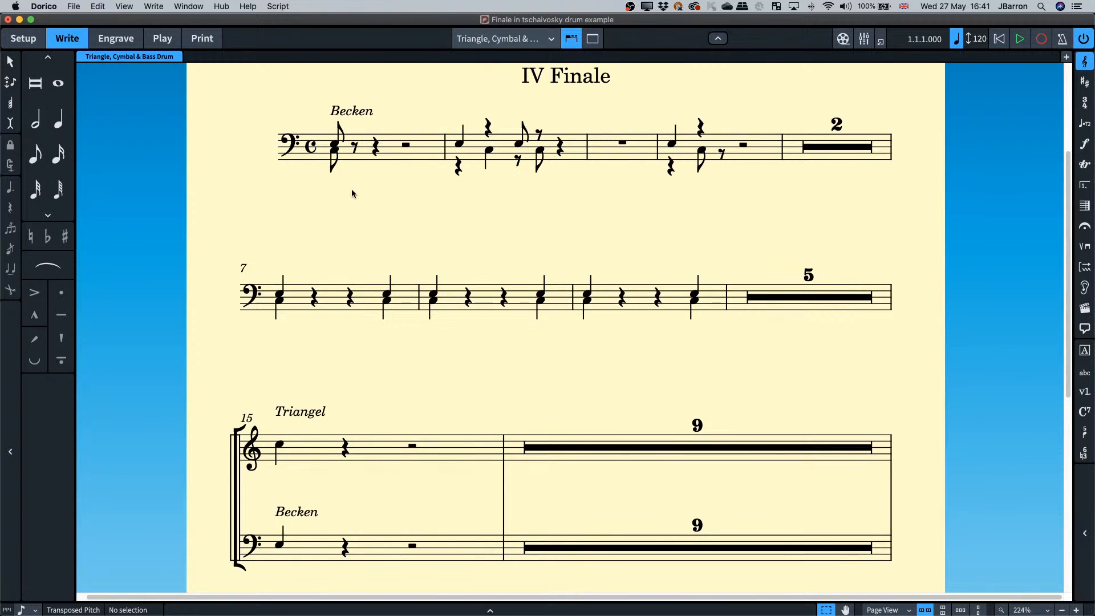
{"action": "left_click", "coordinate": [289, 146]}
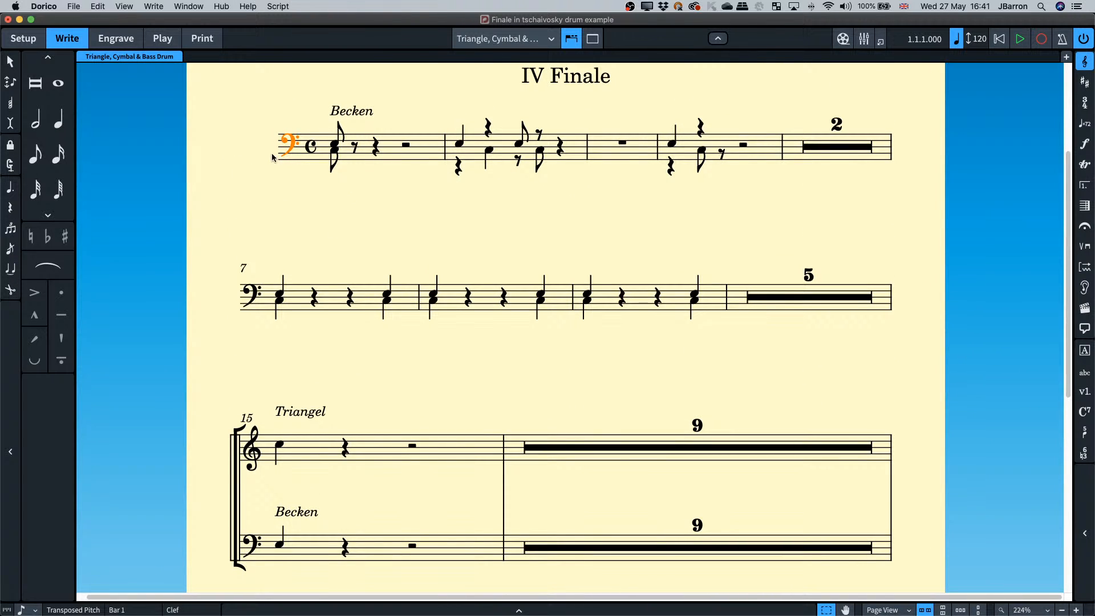
{"action": "scroll", "coordinate": [296, 180], "scroll_direction": "up", "scroll_amount": 2}
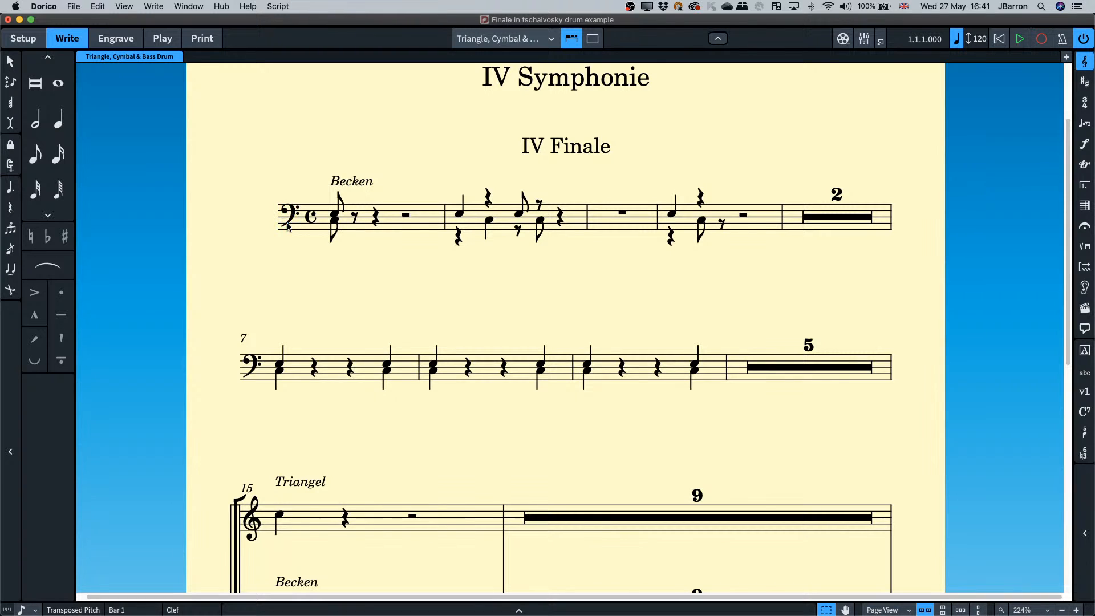
{"action": "key", "text": "Delete"}
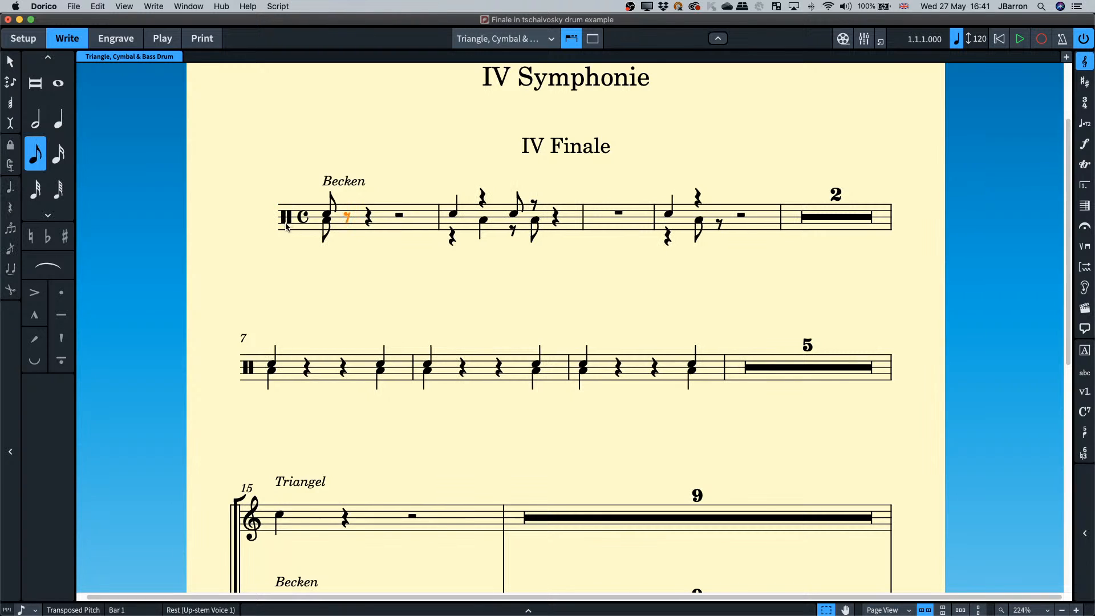
Add a bass clef at the first note of bar 1 in the percussion part.
{"action": "left_click", "coordinate": [327, 217]}
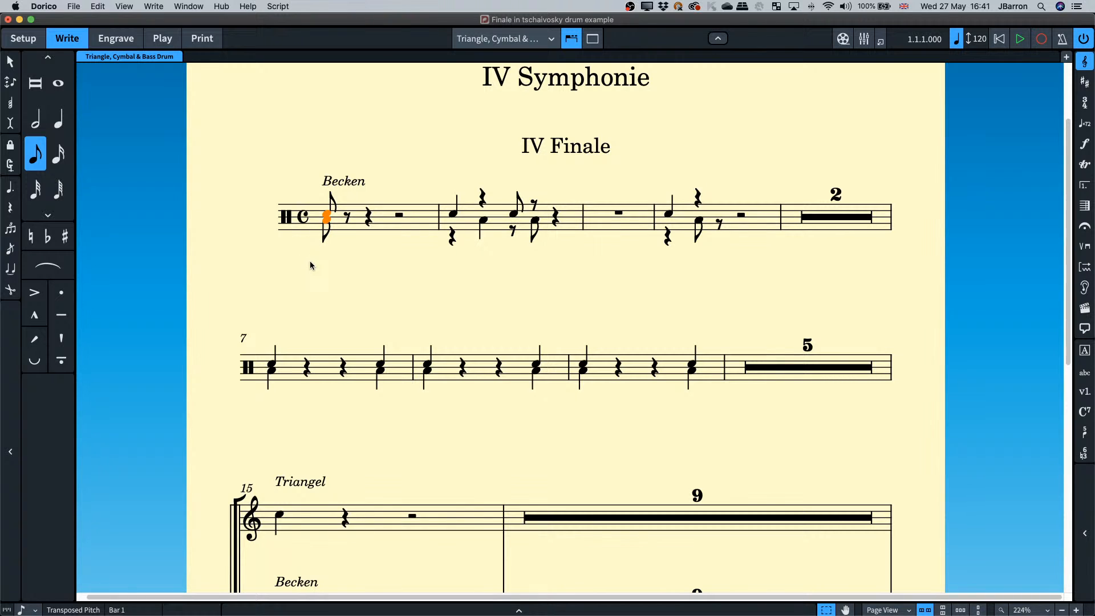
{"action": "key", "text": "shift+c"}
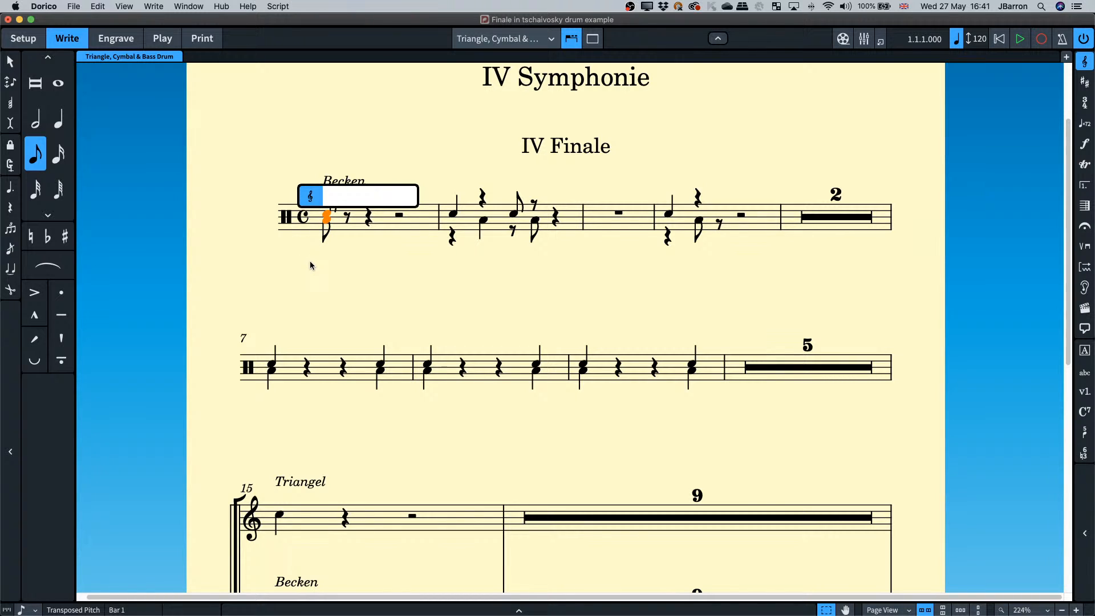
{"action": "type", "text": "f"}
{"action": "key", "text": "Return"}
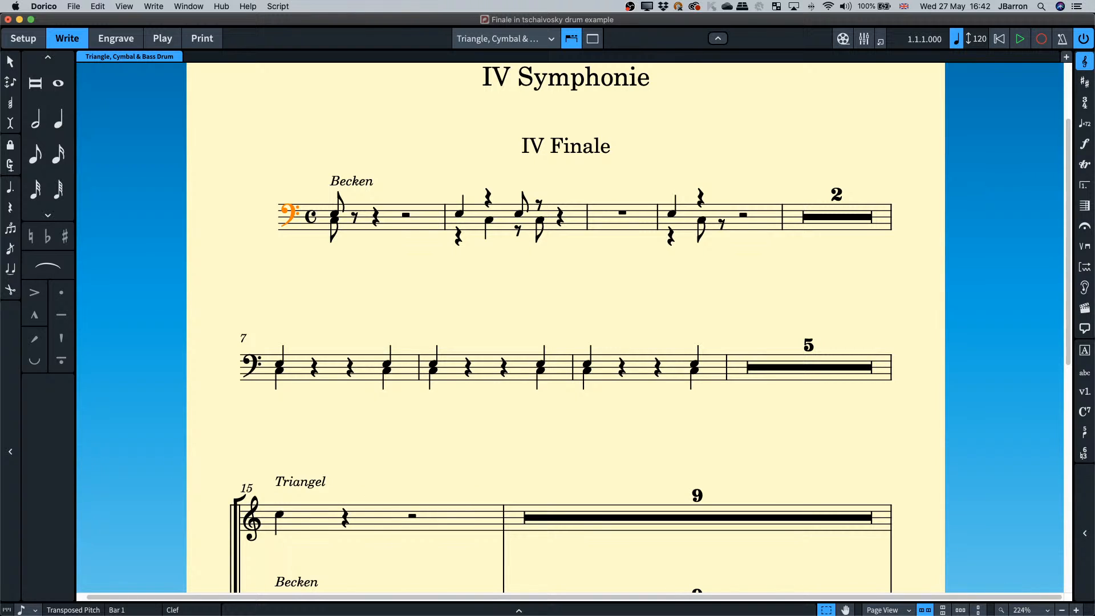
{"action": "left_click", "coordinate": [561, 290]}
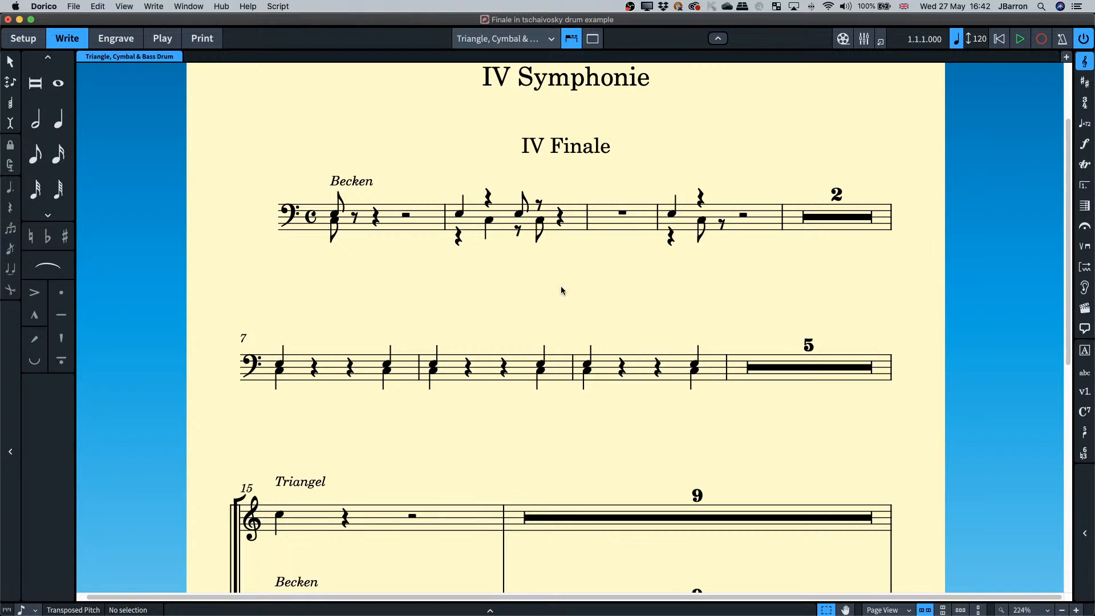
In Setup mode, rename the Triangle, Cymbal & Bass Drum layout as Percussion I.
{"action": "key", "text": "super+1"}
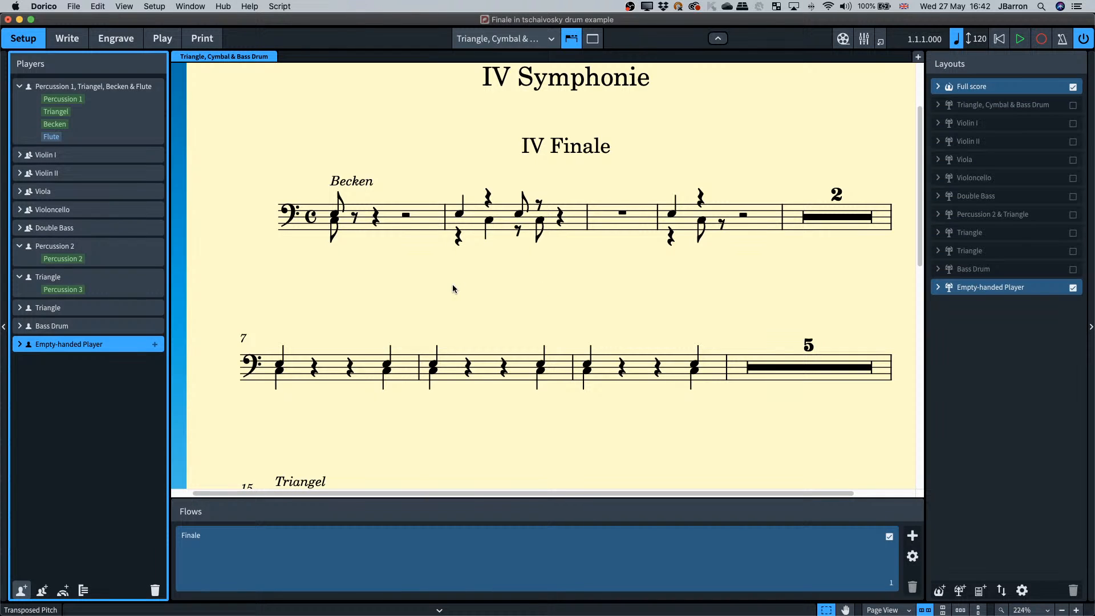
{"action": "scroll", "coordinate": [348, 150], "scroll_direction": "up", "scroll_amount": 2}
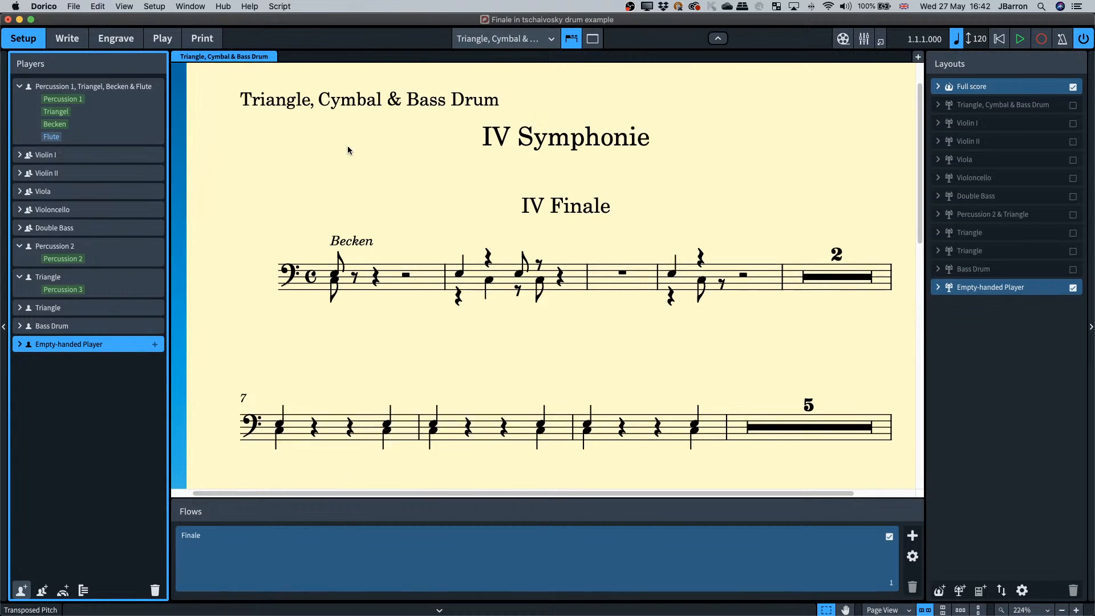
{"action": "scroll", "coordinate": [348, 150], "scroll_direction": "up", "scroll_amount": 2}
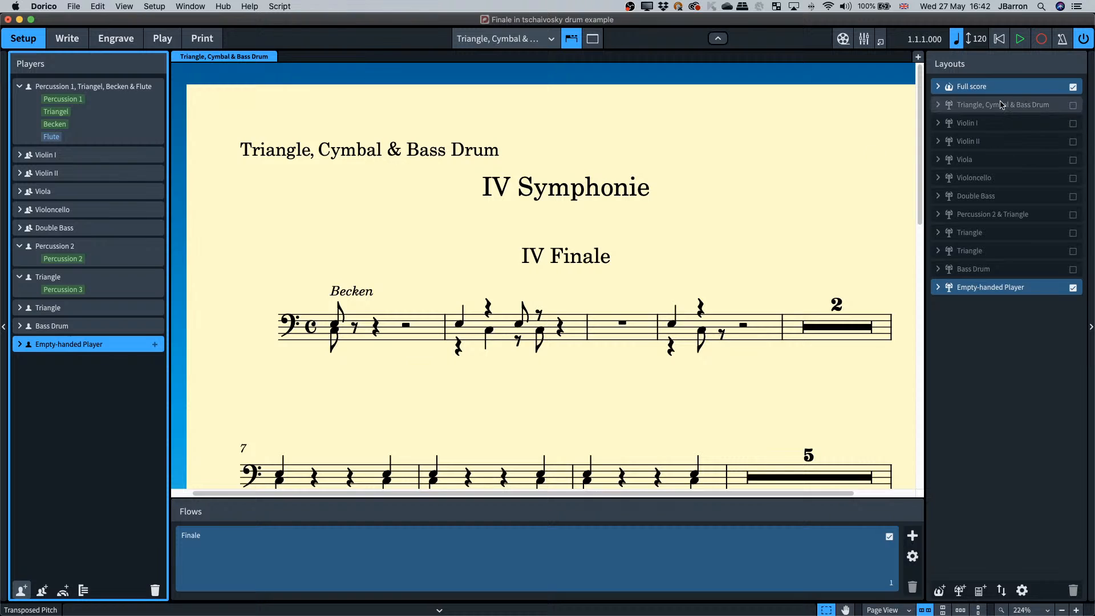
{"action": "left_click", "coordinate": [1001, 105]}
{"action": "double_click", "coordinate": [991, 104]}
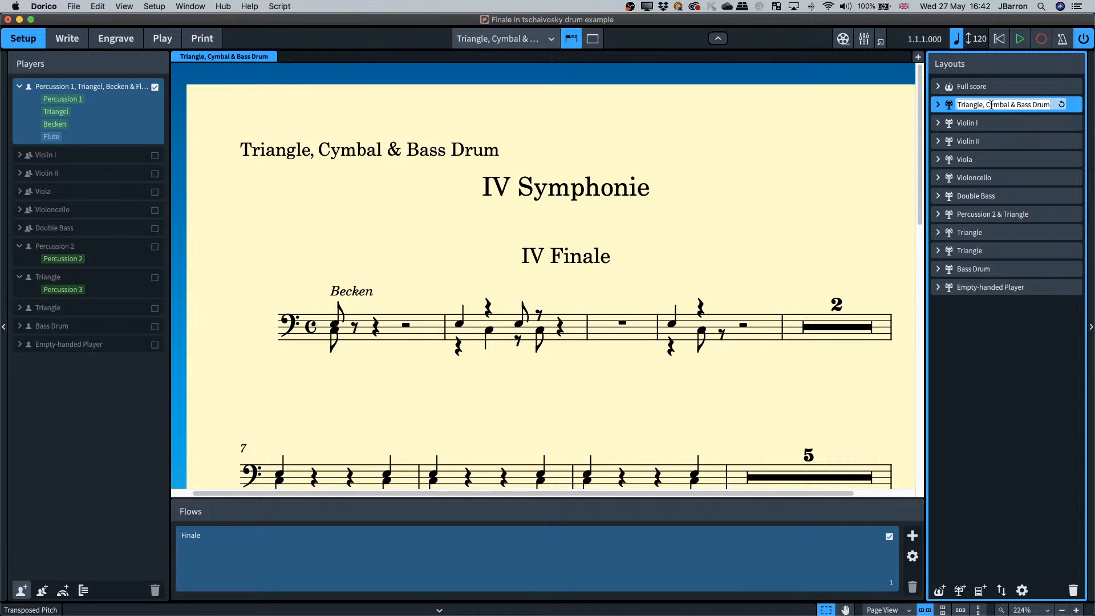
{"action": "type", "text": "Percus"}
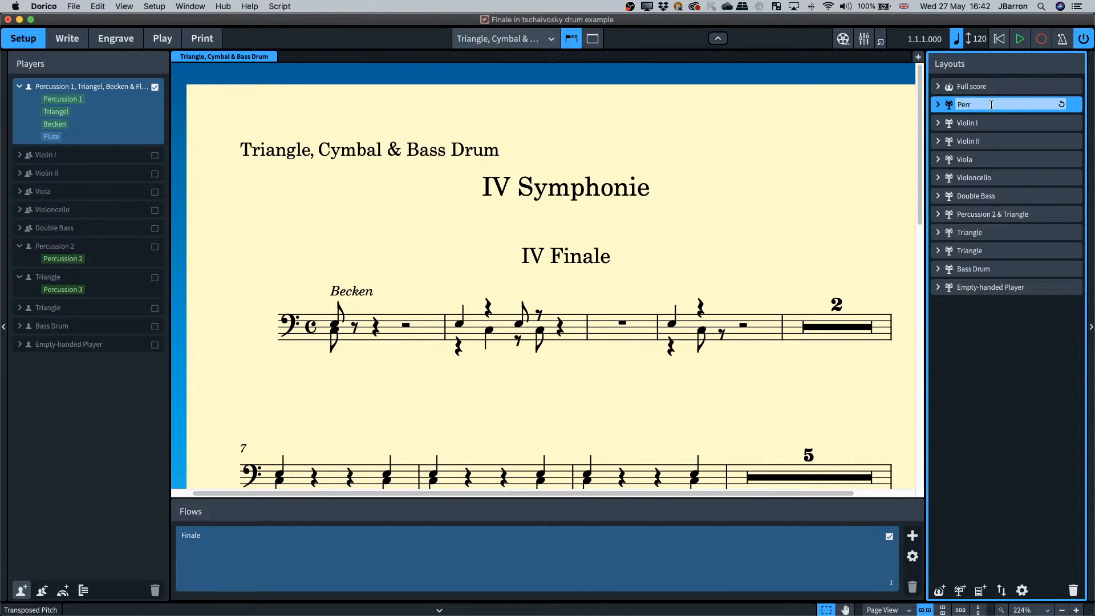
{"action": "type", "text": "sion I"}
{"action": "key", "text": "Return"}
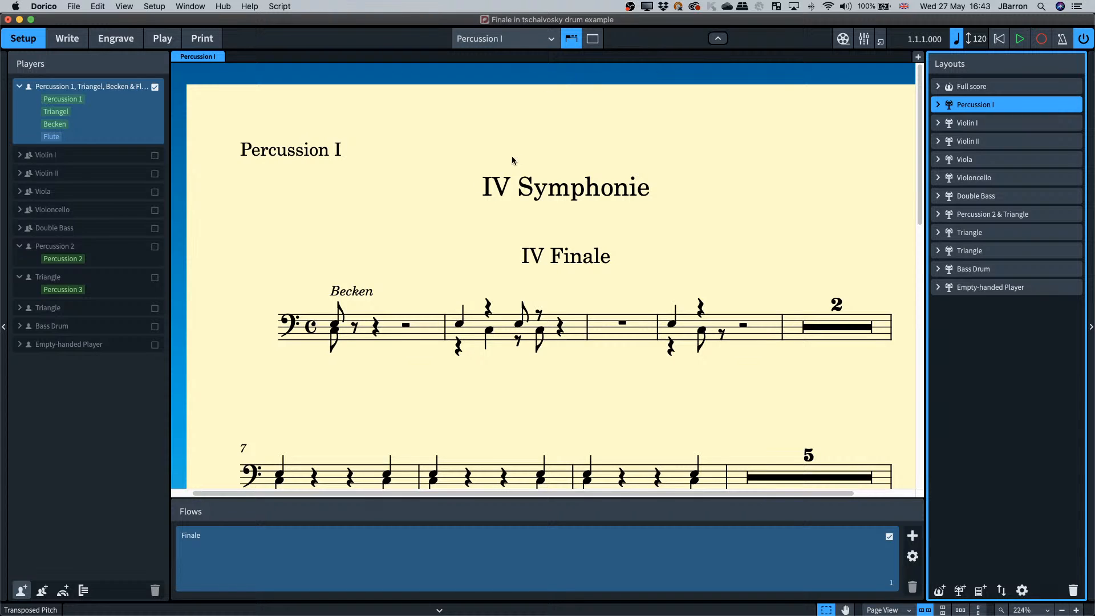
In Write mode, flip the stems of the first triangle note and the first bass drum note in bar 2.
{"action": "key", "text": "super+2"}
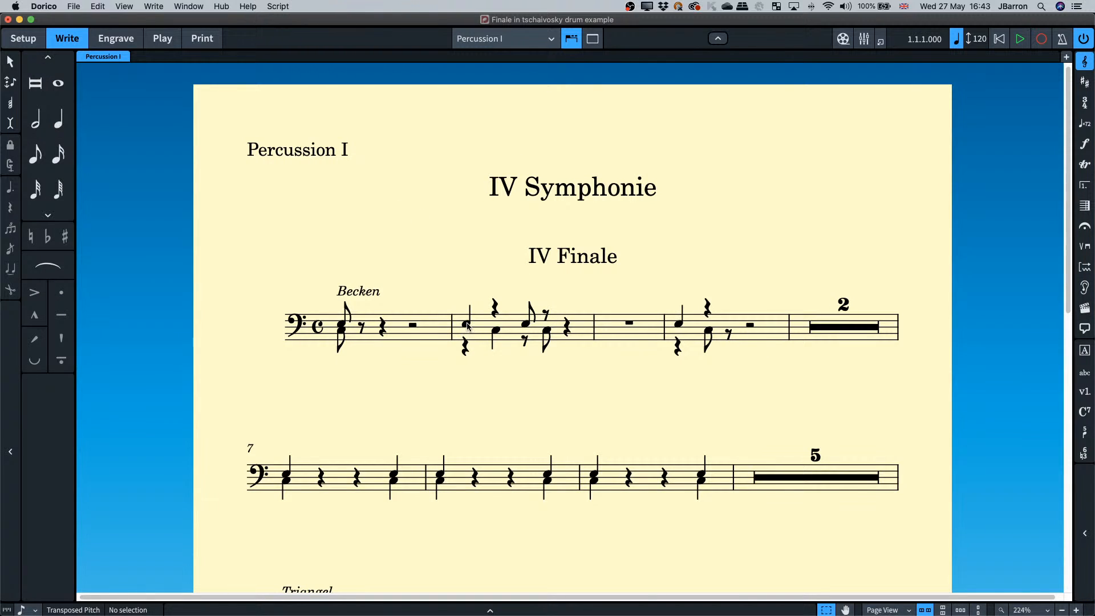
{"action": "left_click", "coordinate": [467, 324]}
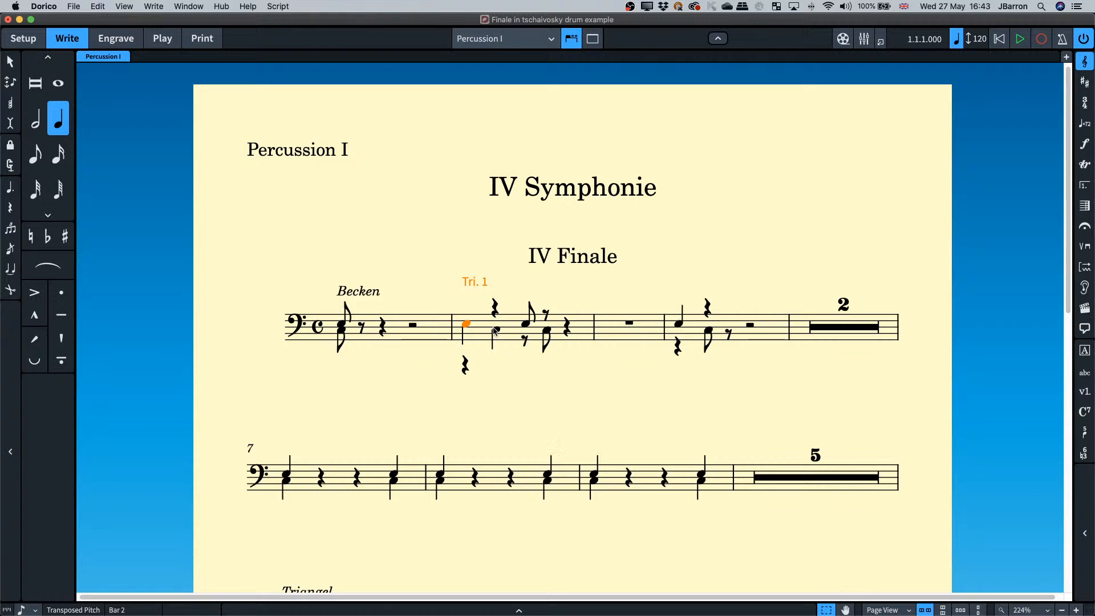
{"action": "left_click", "coordinate": [496, 332]}
{"action": "key", "text": "f"}
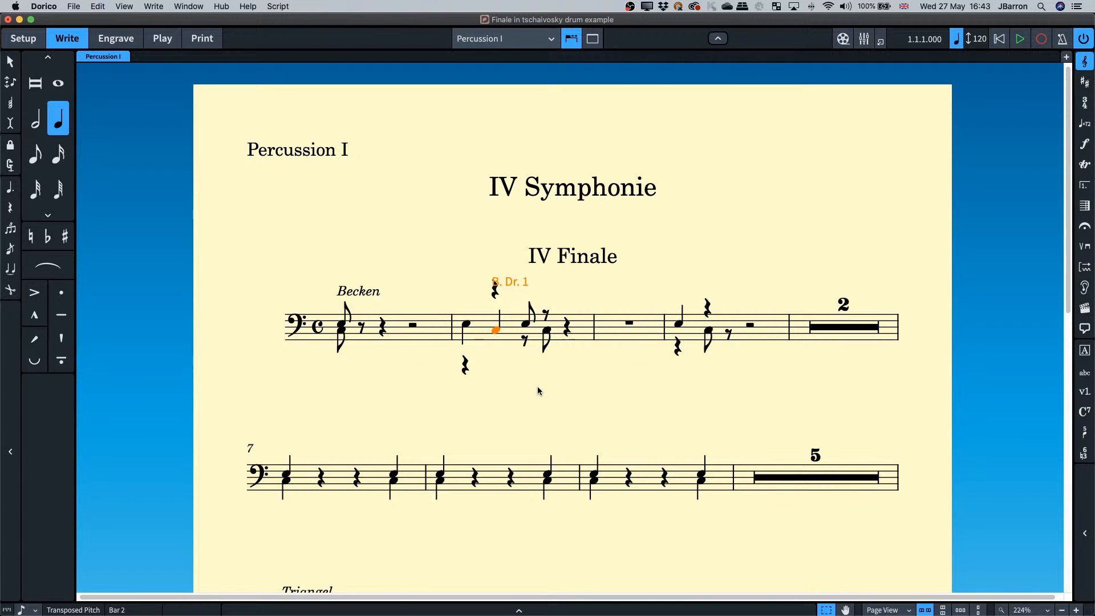
Flip the bass drum and triangle note stems in bar 2 back to their original directions.
{"action": "key", "text": "f"}
{"action": "left_click", "coordinate": [466, 328]}
{"action": "key", "text": "f"}
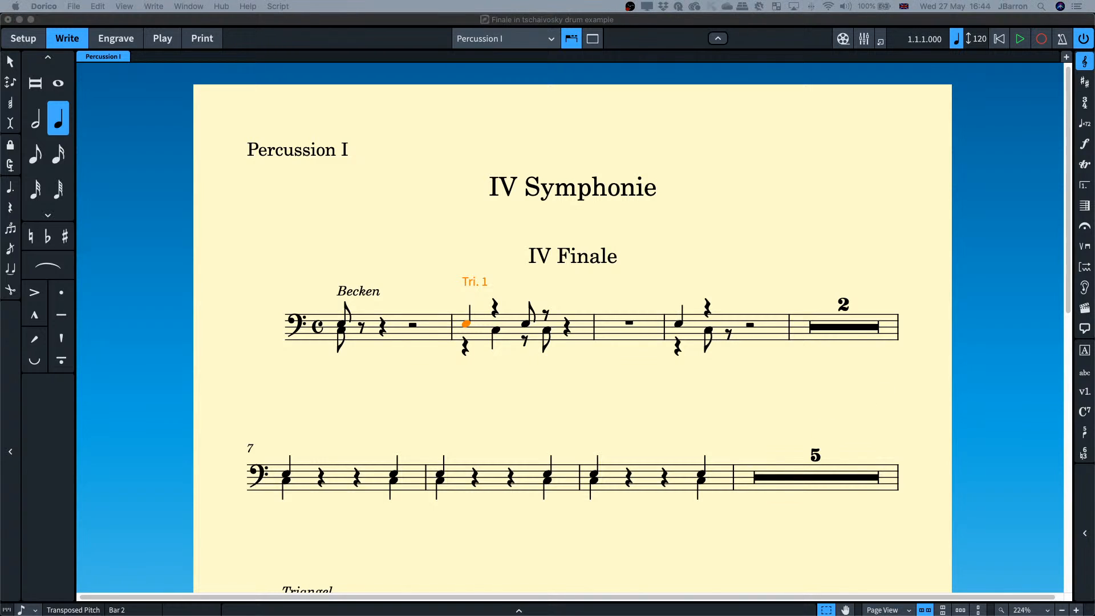
Switch to the Slim Slam 12.5 x 9.5 project and look over its full score around bars 128 to 136.
{"action": "left_click", "coordinate": [458, 193]}
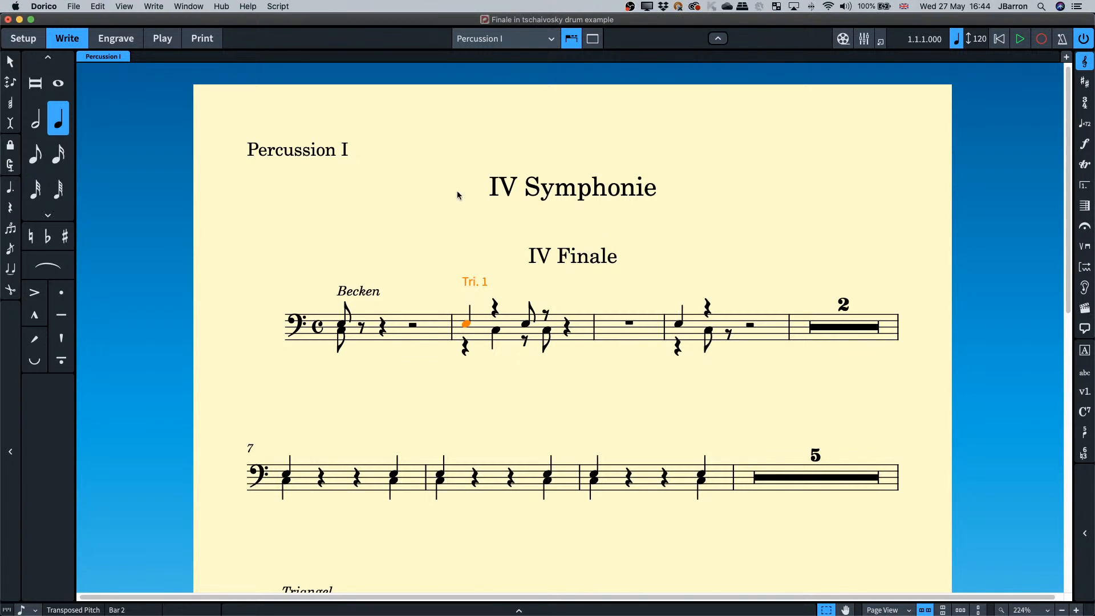
{"action": "left_click", "coordinate": [189, 6]}
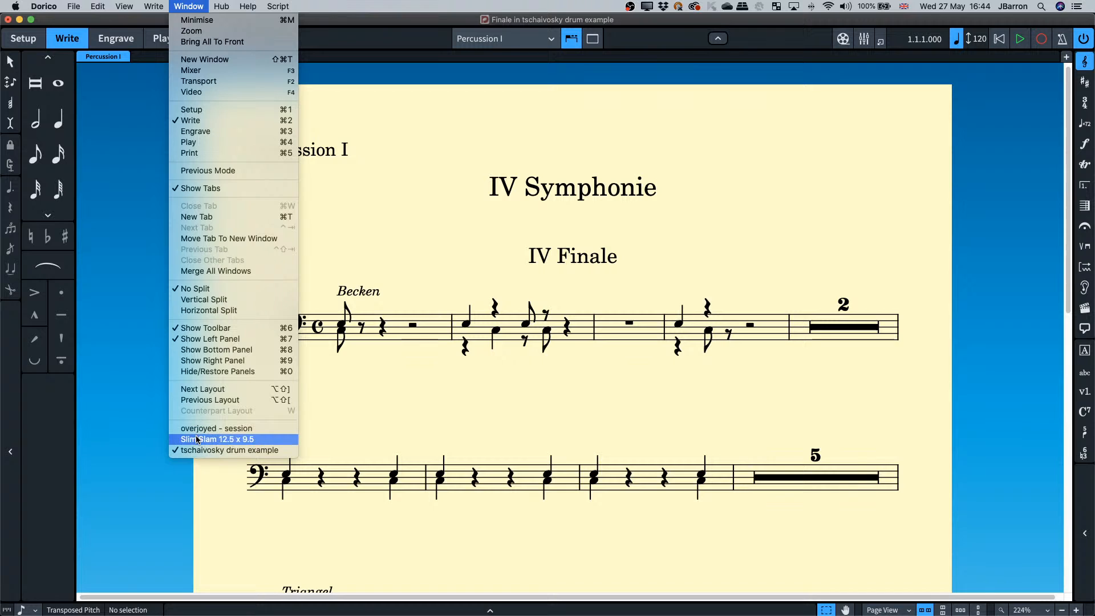
{"action": "left_click", "coordinate": [217, 439]}
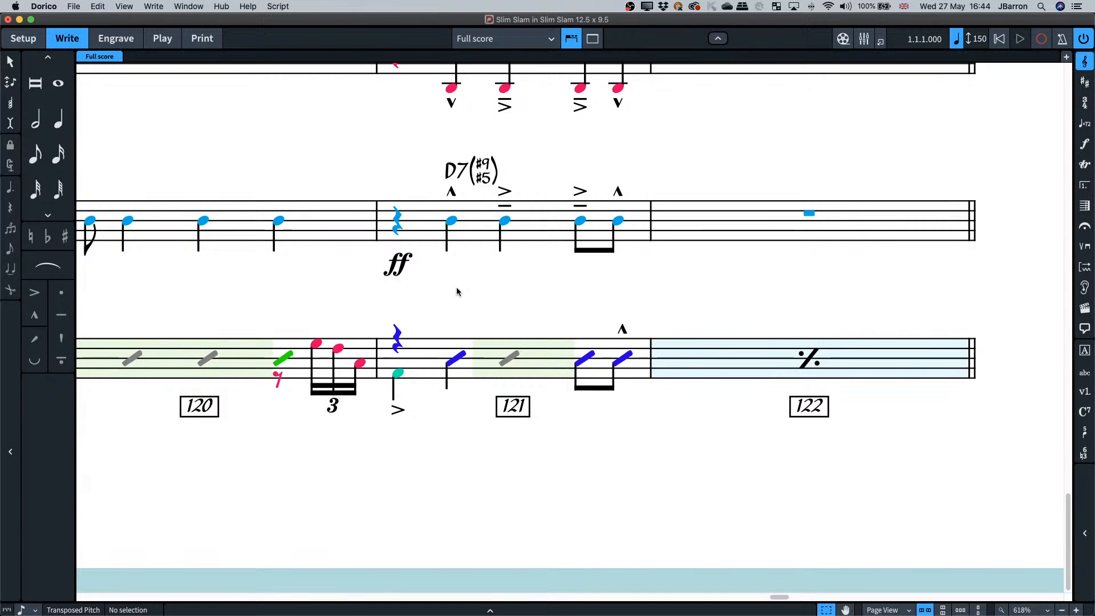
{"action": "key", "text": "x"}
{"action": "key", "text": "x"}
{"action": "scroll", "coordinate": [458, 291], "scroll_direction": "right", "scroll_amount": 15}
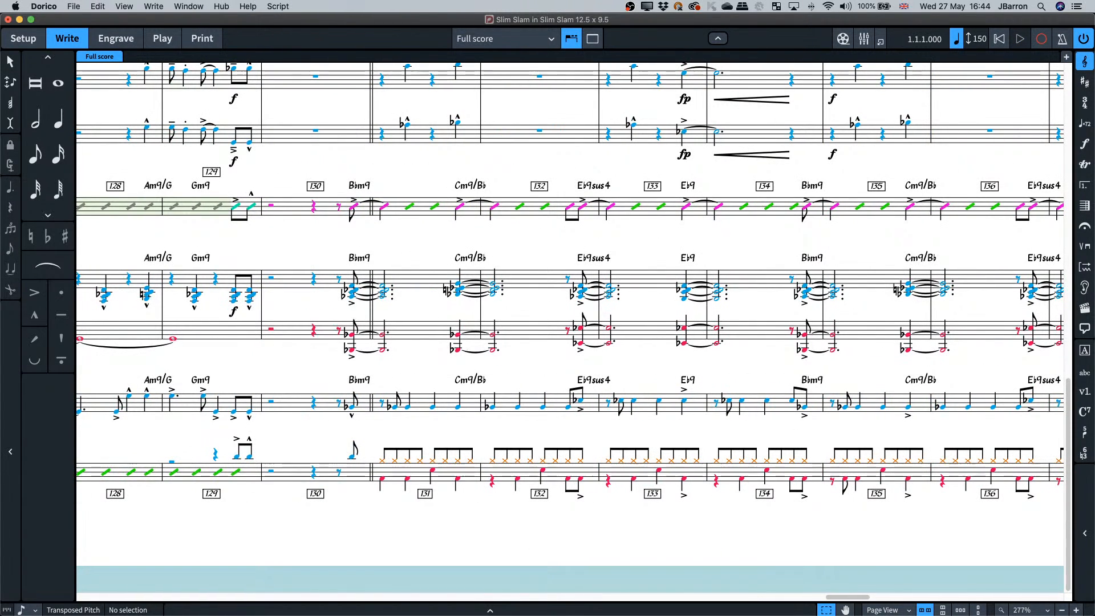
In the Slim Slam 12.5 x 9.5 edited project, delete the existing cue at bar 39 on the Drums 2 staff.
{"action": "key", "text": "space"}
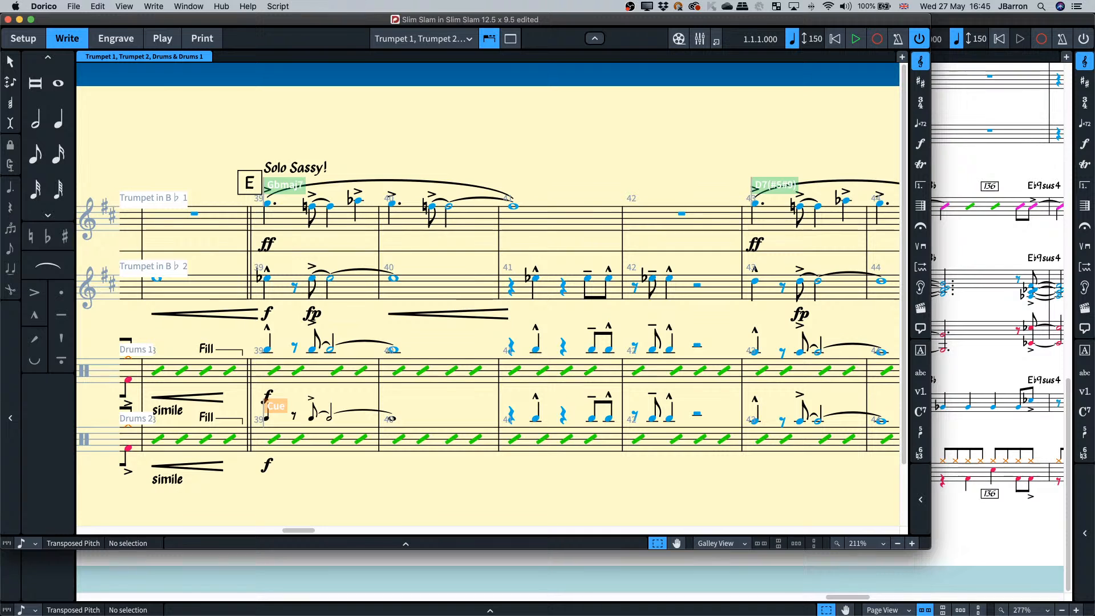
{"action": "key", "text": "ctrl+alt+Return"}
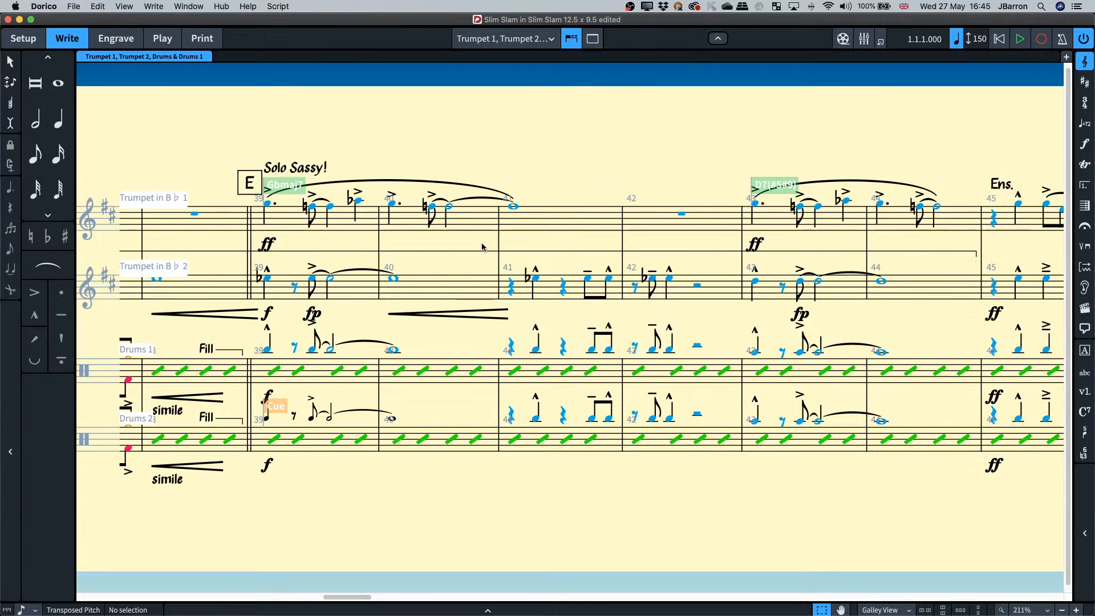
{"action": "scroll", "coordinate": [421, 277], "scroll_direction": "up", "scroll_amount": 5}
{"action": "scroll", "coordinate": [421, 278], "scroll_direction": "left", "scroll_amount": 4}
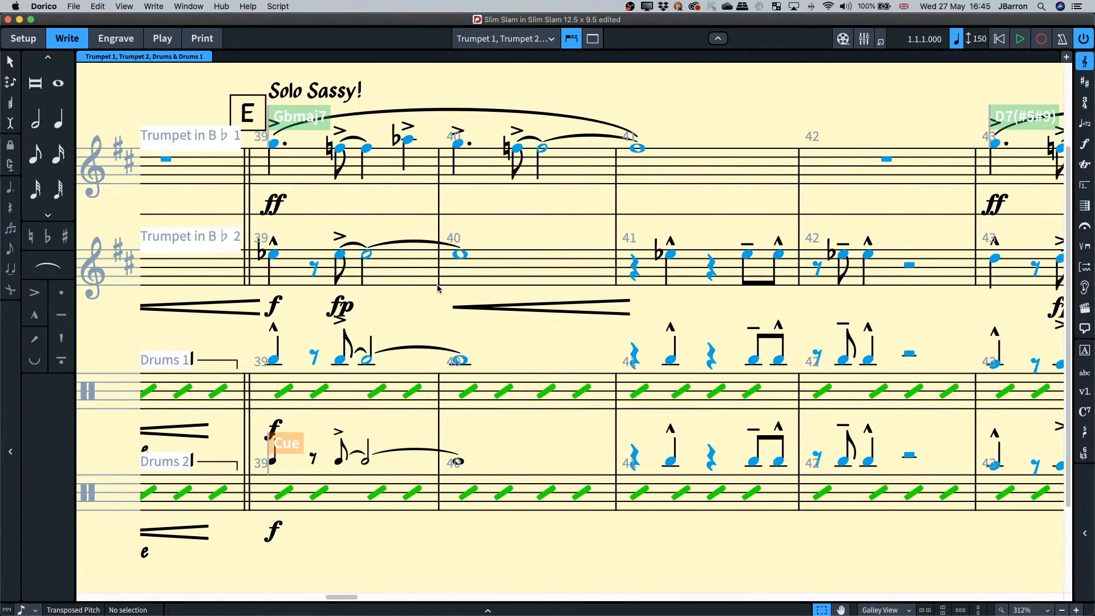
{"action": "scroll", "coordinate": [444, 341], "scroll_direction": "down", "scroll_amount": 3}
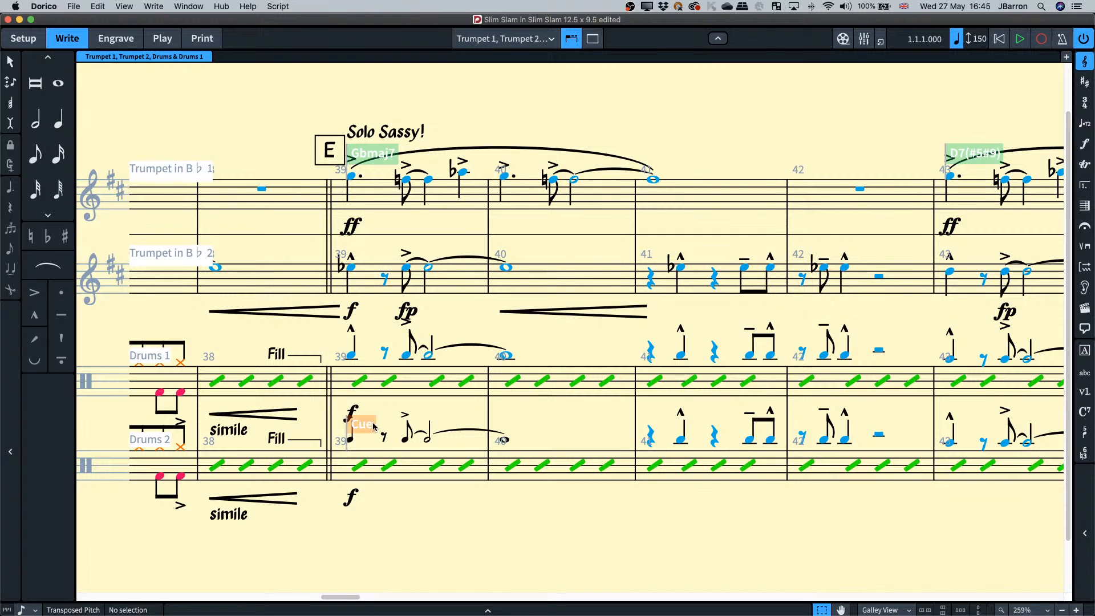
{"action": "left_click", "coordinate": [363, 427]}
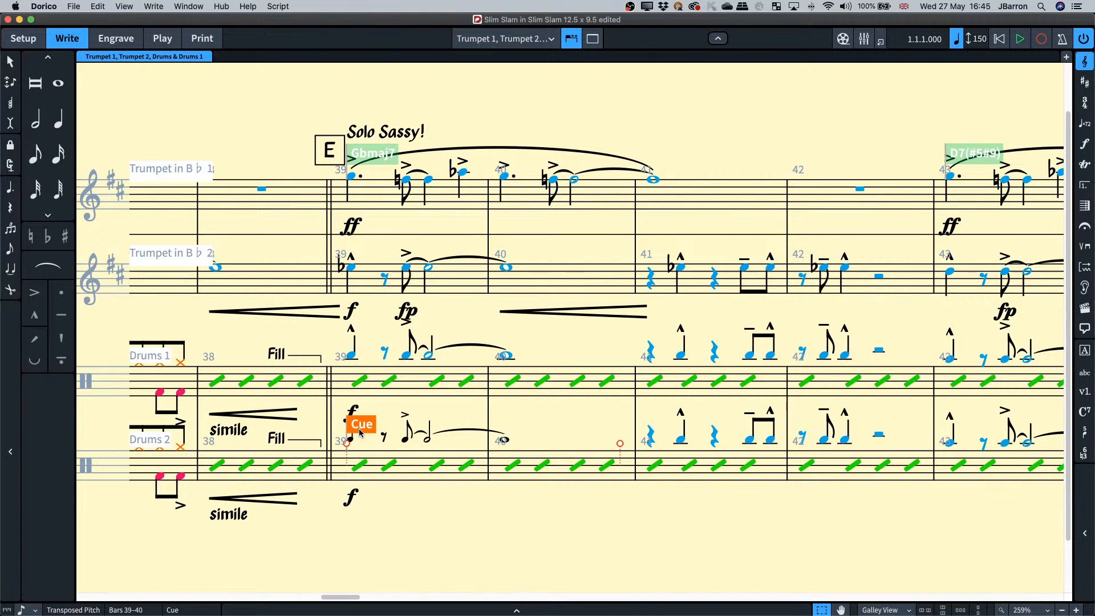
{"action": "key", "text": "Delete"}
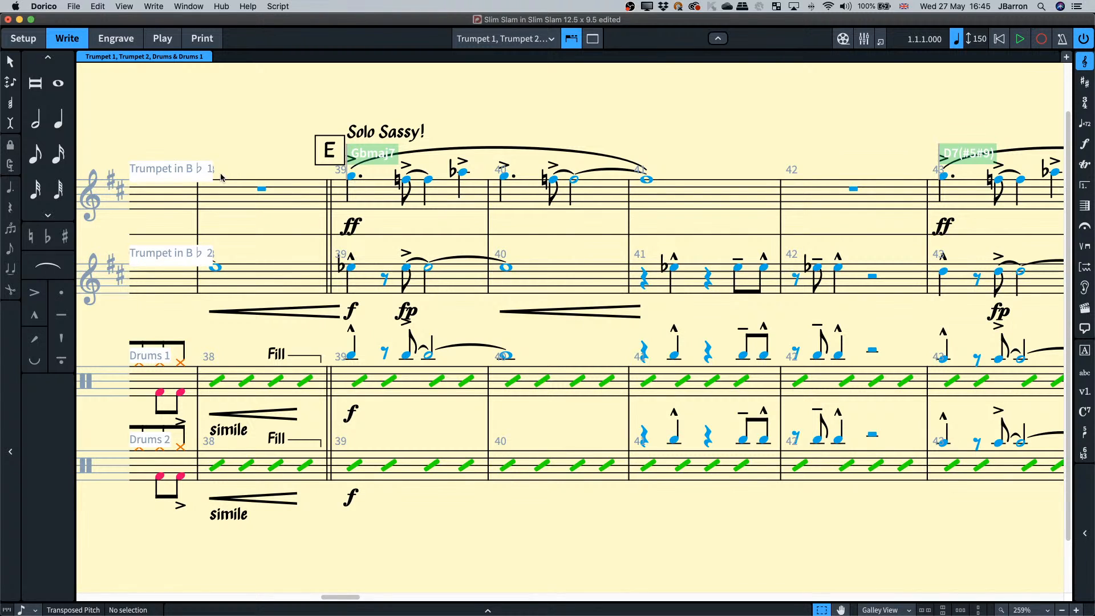
In Setup mode, check which players are assigned to the Trumpet 1, Trumpet 2, Drums & Drums 1 layout, and return to Write mode.
{"action": "left_click", "coordinate": [484, 38]}
{"action": "key", "text": "Escape"}
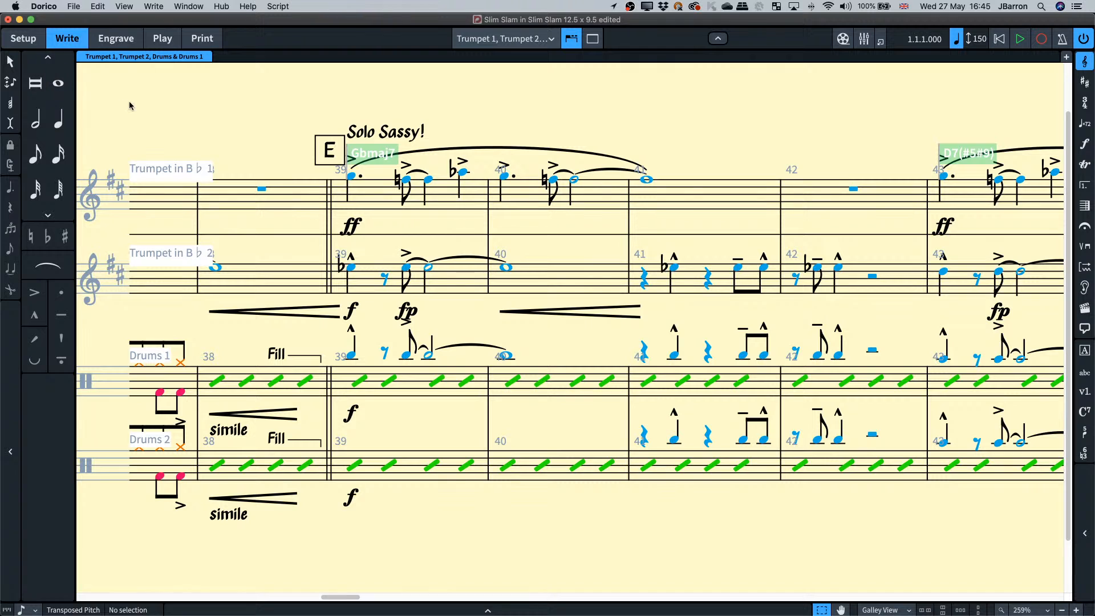
{"action": "key", "text": "super+1"}
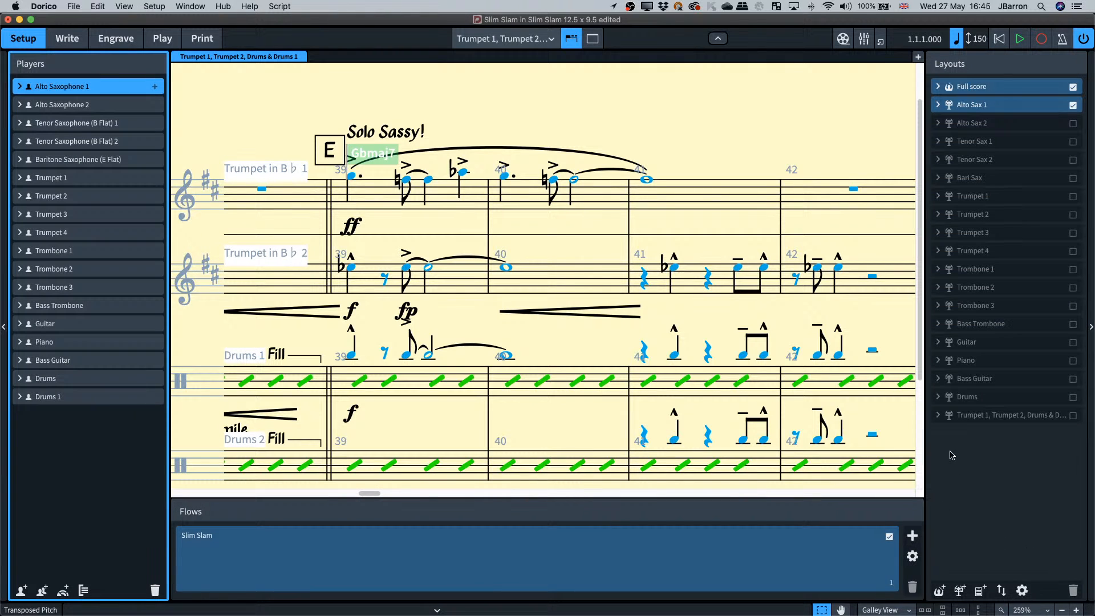
{"action": "left_click", "coordinate": [976, 416]}
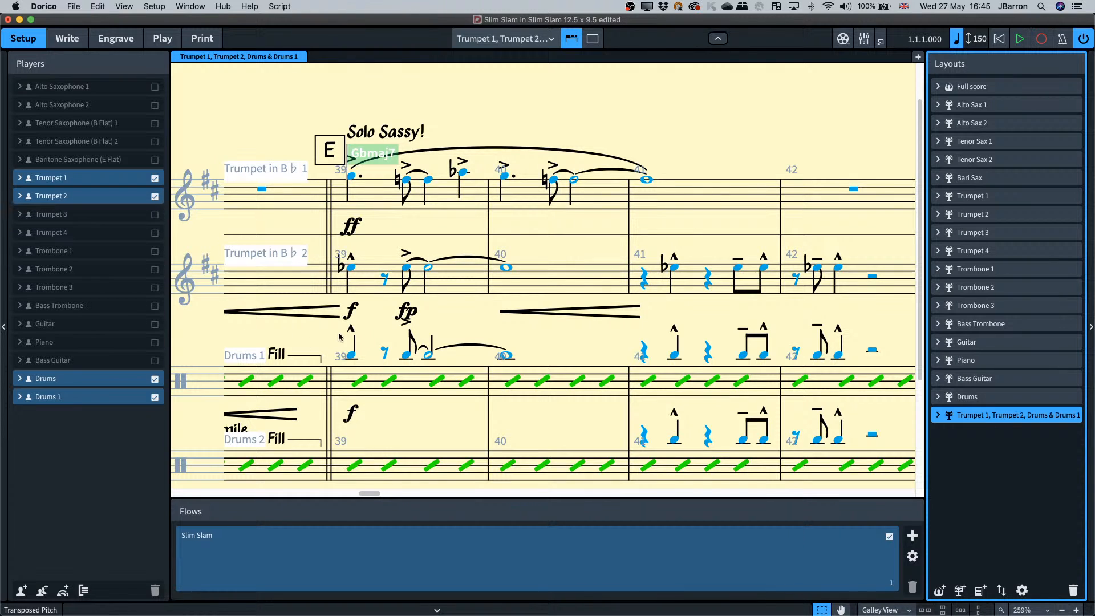
{"action": "key", "text": "super+2"}
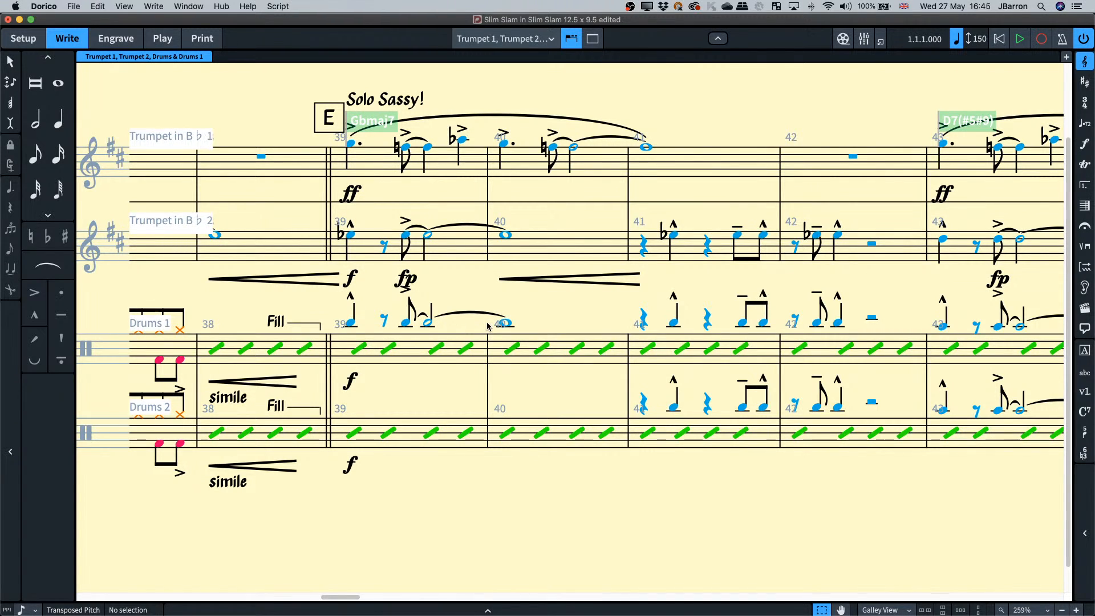
Add a Trumpet 2 cue at the first note of bar 39 on the Trumpet 1 staff.
{"action": "scroll", "coordinate": [462, 327], "scroll_direction": "up", "scroll_amount": 2}
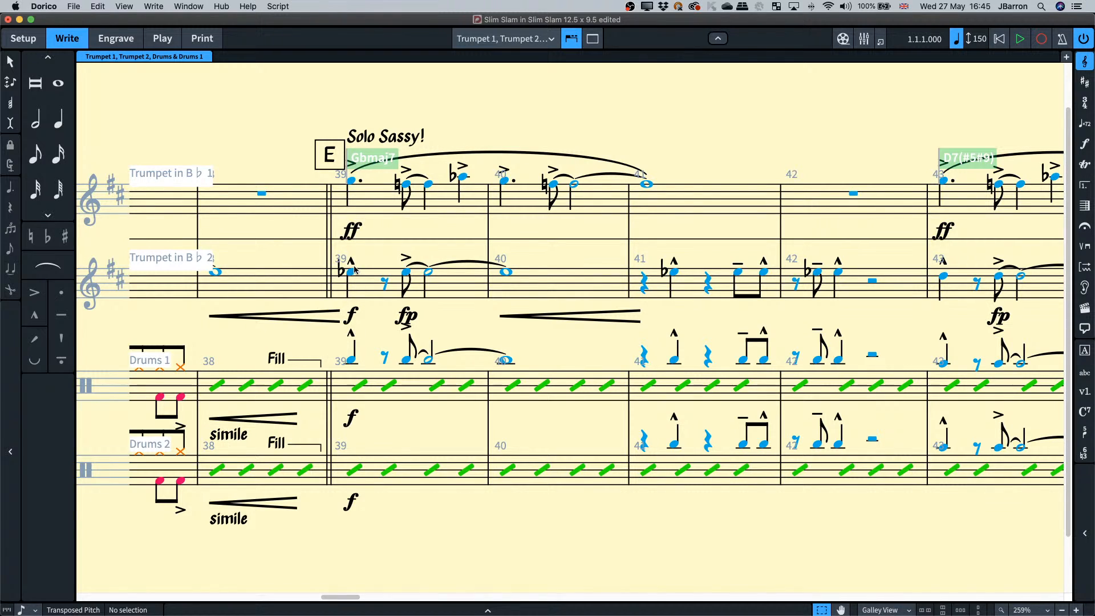
{"action": "left_click", "coordinate": [352, 181]}
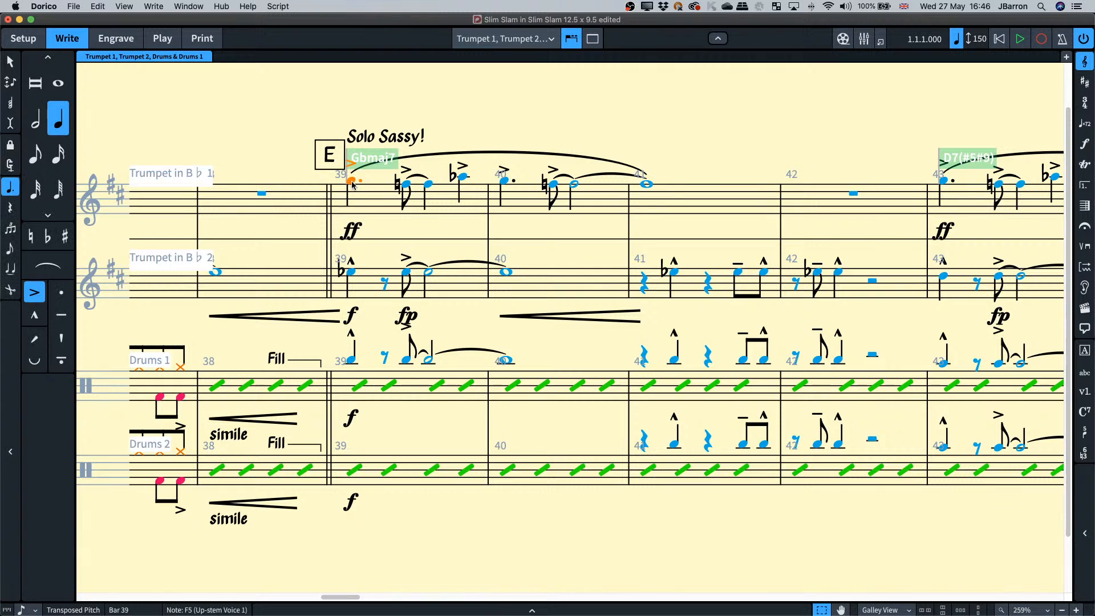
{"action": "key", "text": "shift+alt+c"}
{"action": "type", "text": "trump"}
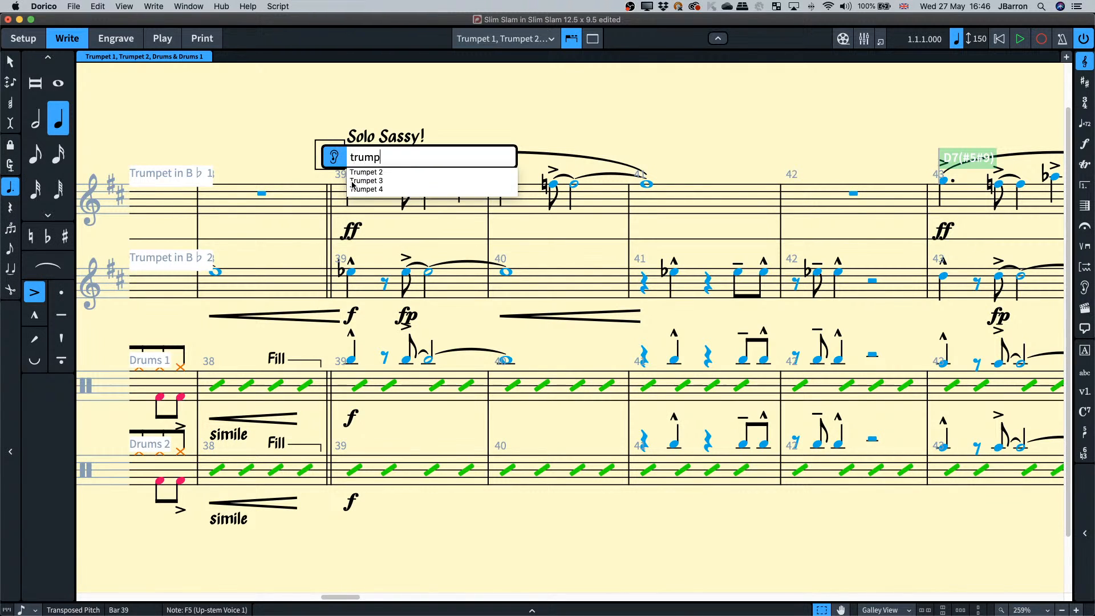
{"action": "key", "text": "Down"}
{"action": "key", "text": "Return"}
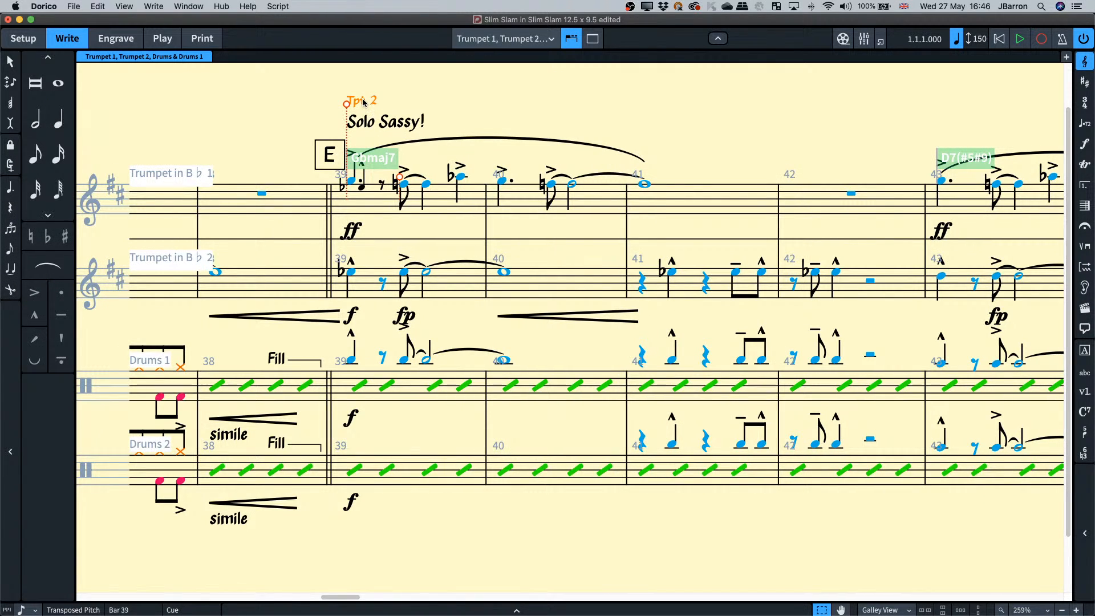
Copy the Trumpet 2 cue to bar 39 of Drums 2, extended through bar 40, and delete the original from the Trumpet 1 staff.
{"action": "left_click", "coordinate": [347, 463], "text": "alt"}
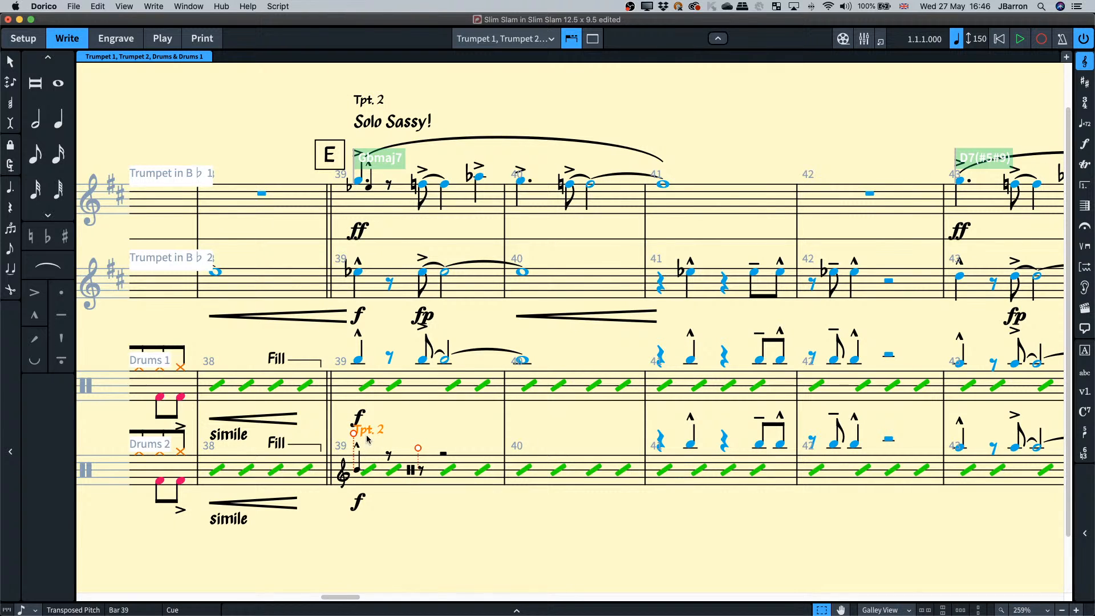
{"action": "left_click_drag", "start_coordinate": [432, 452], "coordinate": [643, 442]}
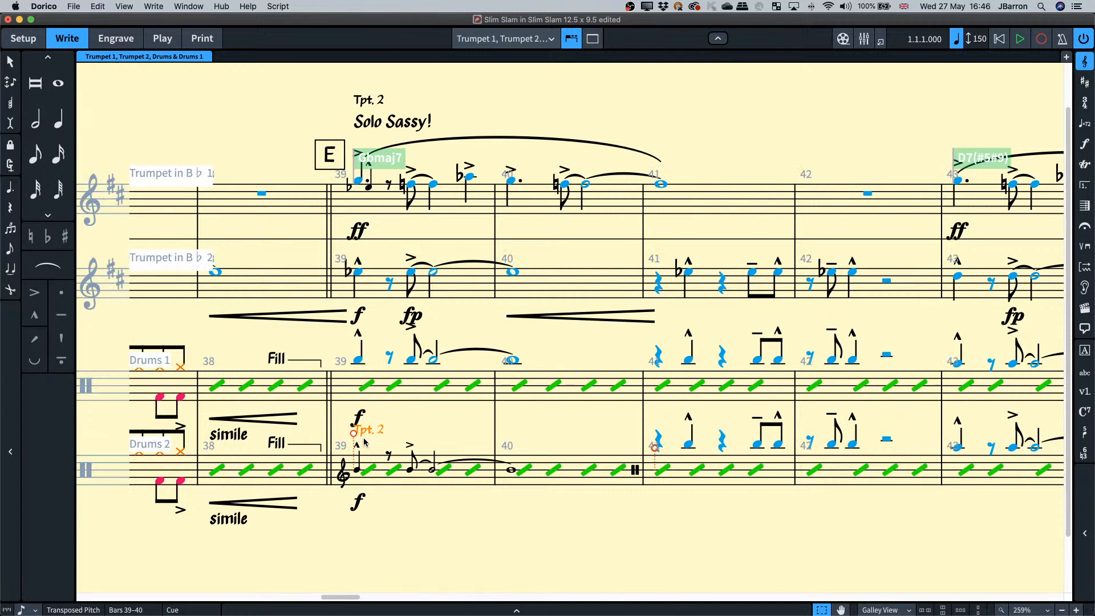
{"action": "left_click", "coordinate": [367, 101]}
{"action": "key", "text": "Delete"}
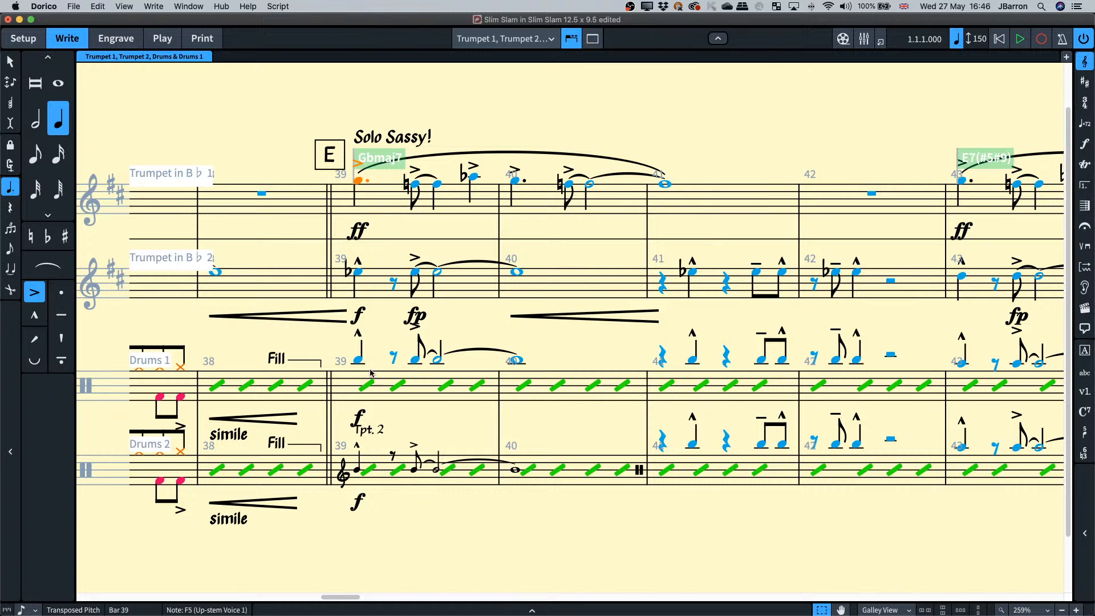
Set the Drums 2 cue's transposed clef to None and make it a rhythmic cue in its properties.
{"action": "scroll", "coordinate": [370, 375], "scroll_direction": "up", "scroll_amount": 4}
{"action": "scroll", "coordinate": [399, 406], "scroll_direction": "down", "scroll_amount": 3}
{"action": "left_click", "coordinate": [399, 405]}
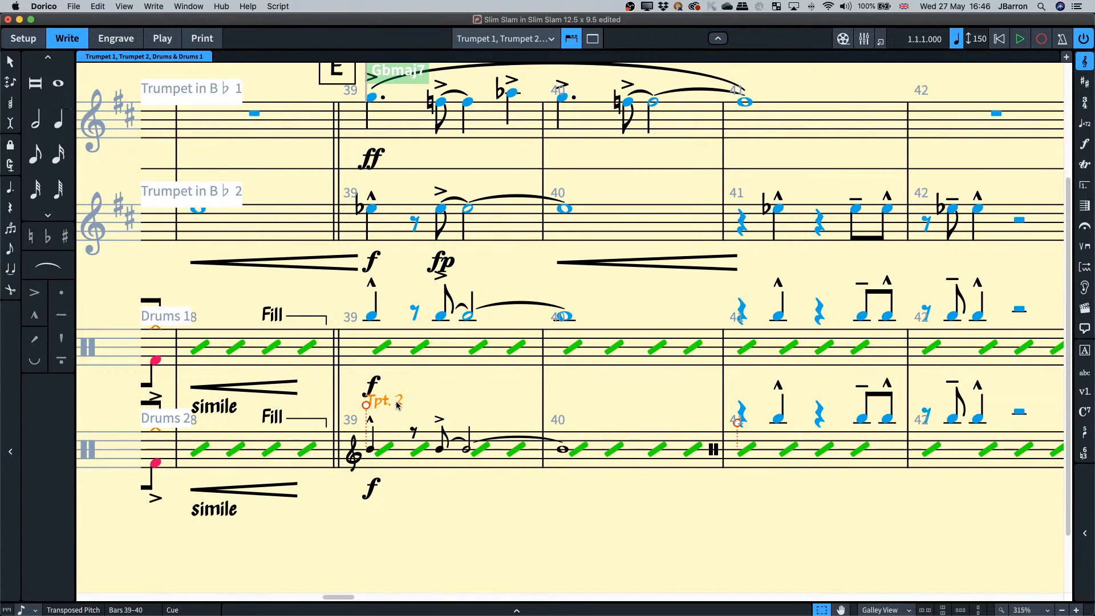
{"action": "key", "text": "super+8"}
{"action": "scroll", "coordinate": [381, 373], "scroll_direction": "down", "scroll_amount": 3}
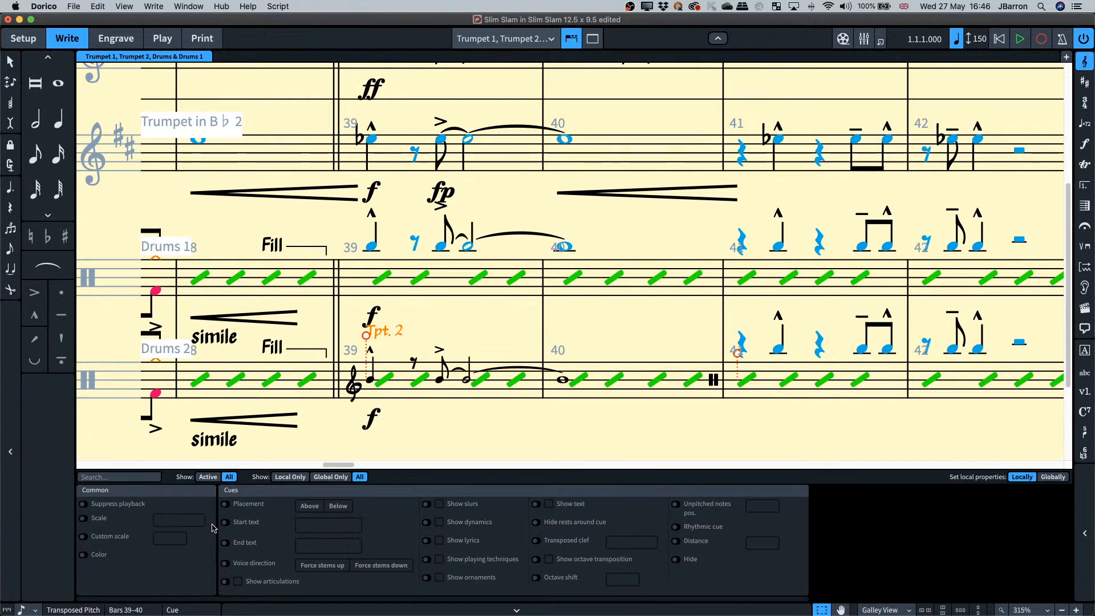
{"action": "left_click", "coordinate": [225, 523]}
{"action": "left_click", "coordinate": [225, 523]}
{"action": "left_click", "coordinate": [536, 541]}
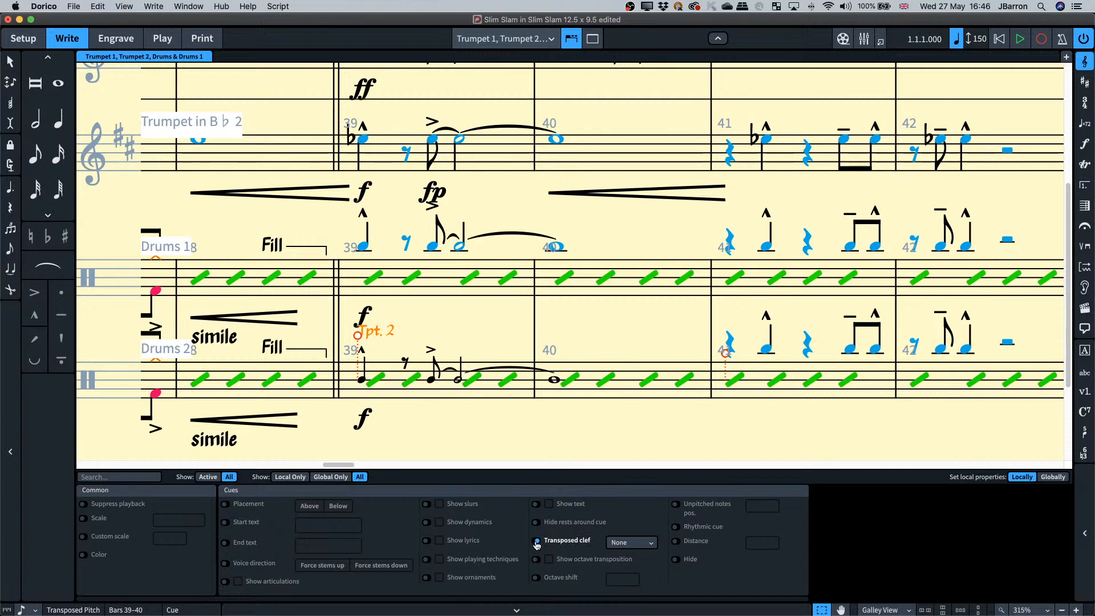
{"action": "left_click", "coordinate": [676, 526]}
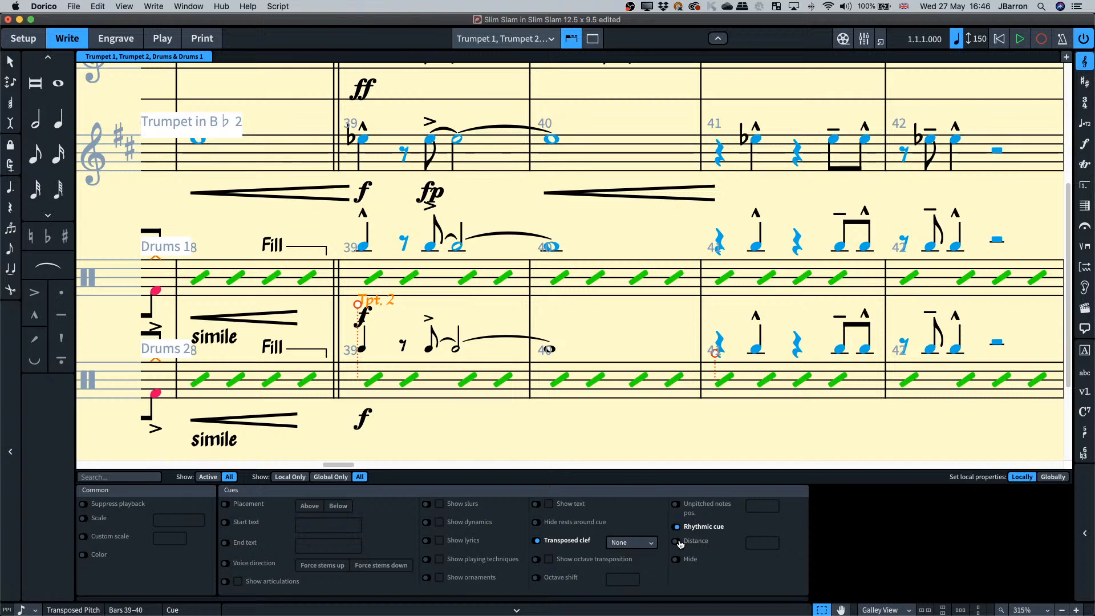
Override the rhythmic cue's distance from the Drums 2 staff, trying 4 and settling on 0.
{"action": "left_click", "coordinate": [675, 540]}
{"action": "left_click", "coordinate": [756, 543]}
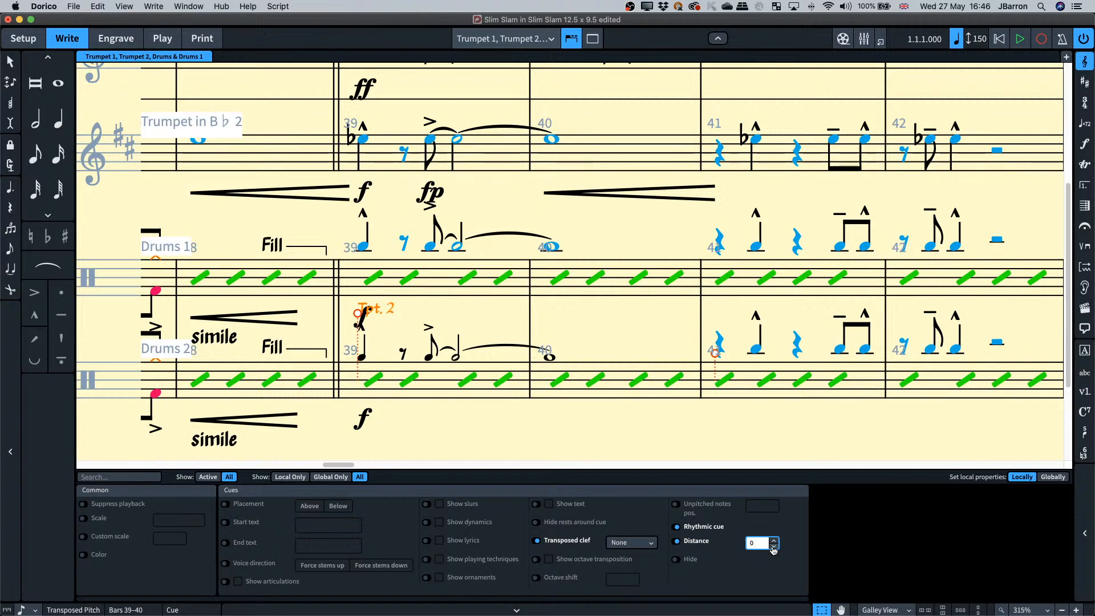
{"action": "left_click", "coordinate": [774, 541]}
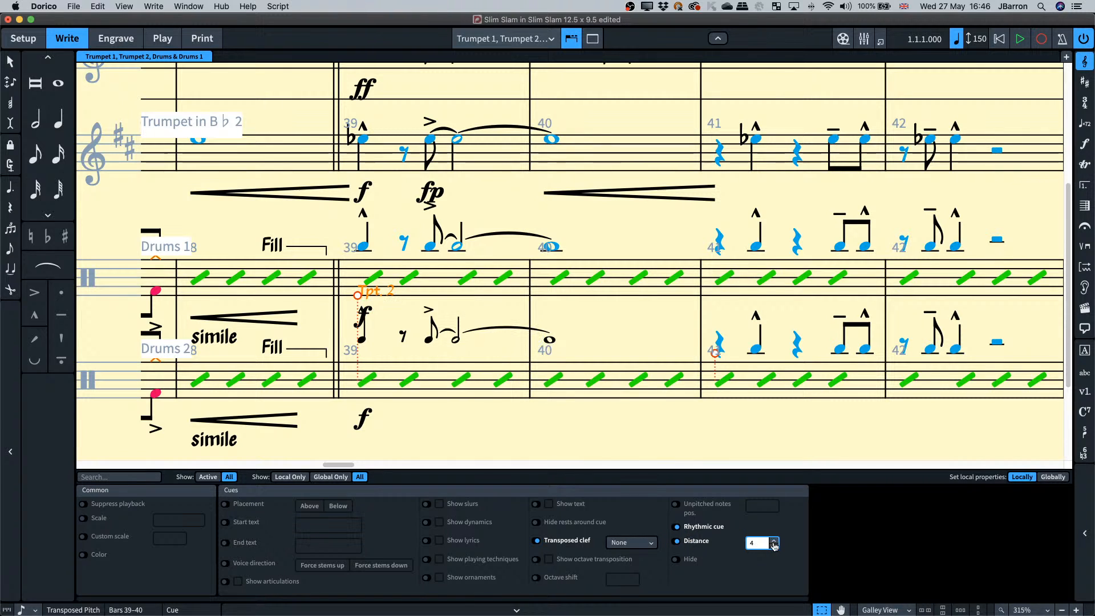
{"action": "left_click", "coordinate": [638, 425]}
{"action": "key", "text": "super+8"}
{"action": "scroll", "coordinate": [633, 374], "scroll_direction": "up", "scroll_amount": 3}
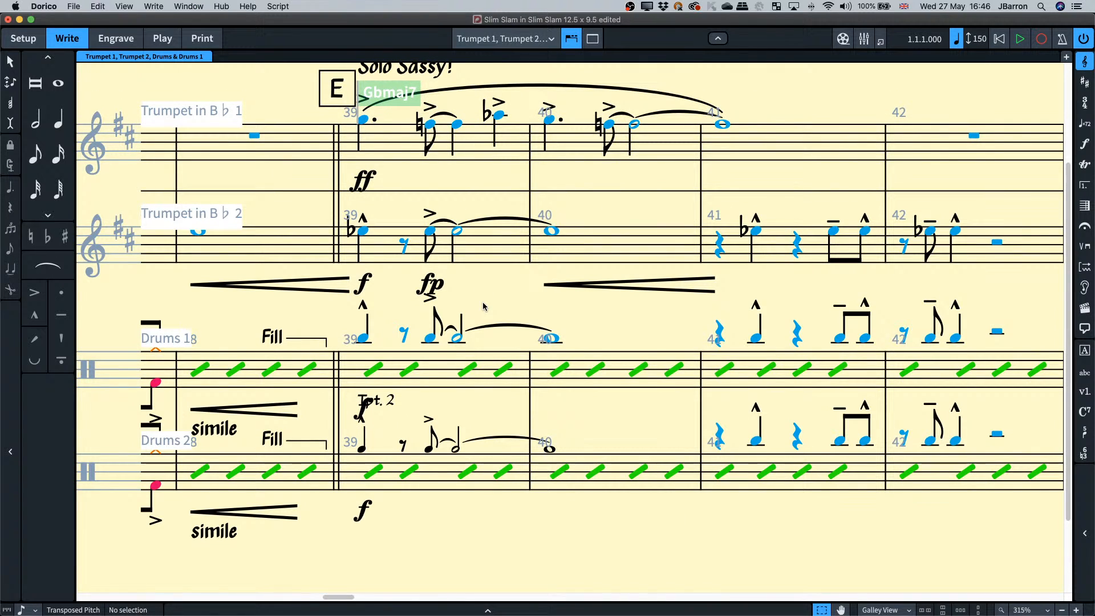
In the layout's vertical spacing options, increase the galley view expansion of ideal staff gaps, and select the Trumpet 2 cue in Drums 2.
{"action": "key", "text": "super+shift+l"}
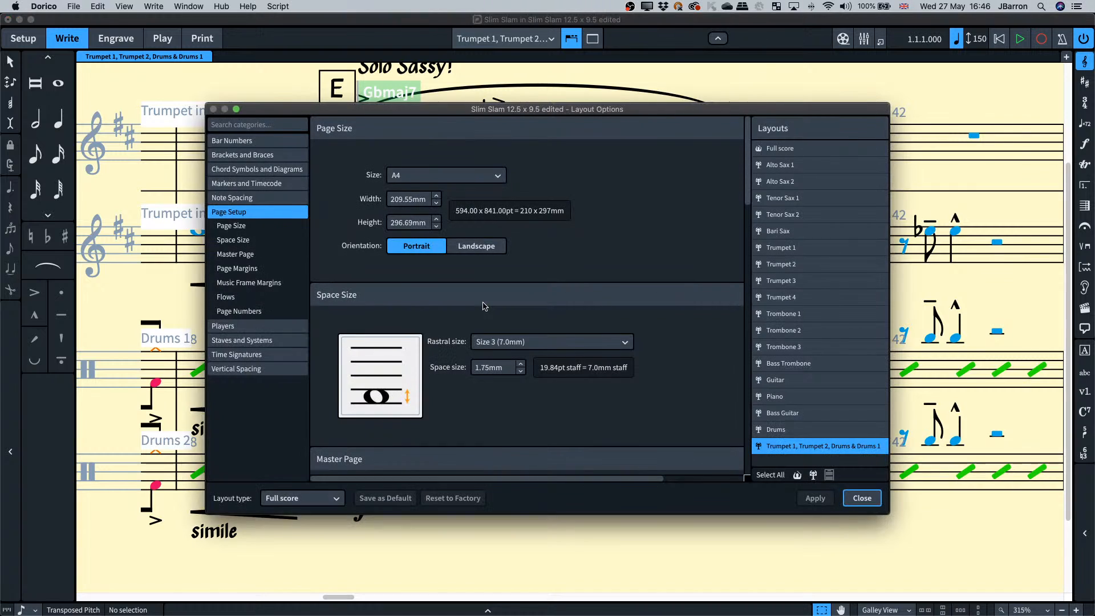
{"action": "left_click", "coordinate": [251, 369]}
{"action": "scroll", "coordinate": [455, 359], "scroll_direction": "down", "scroll_amount": 10}
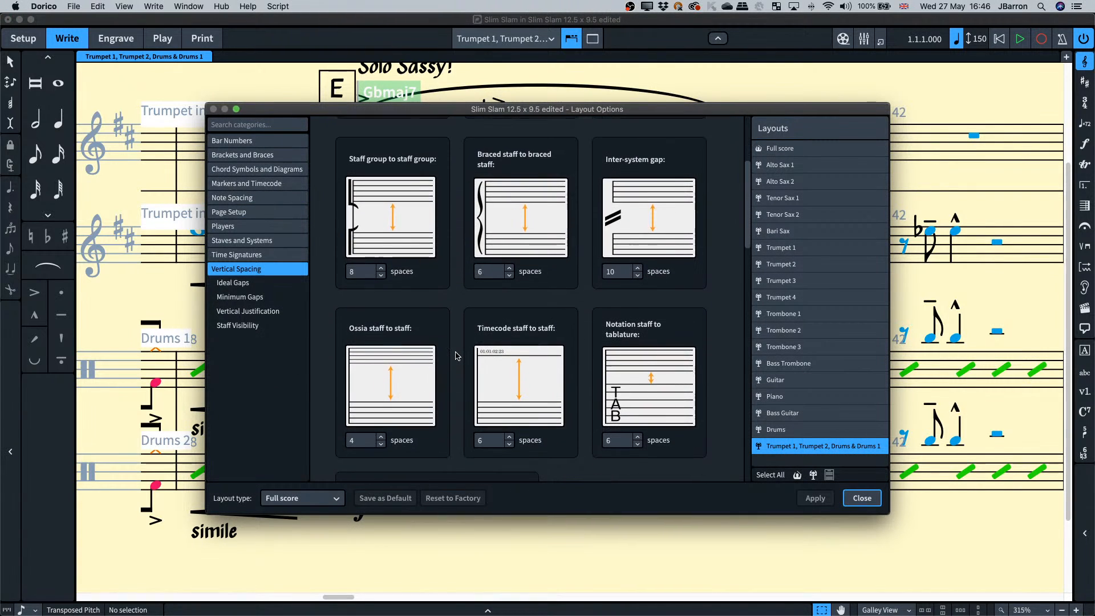
{"action": "double_click", "coordinate": [494, 233]}
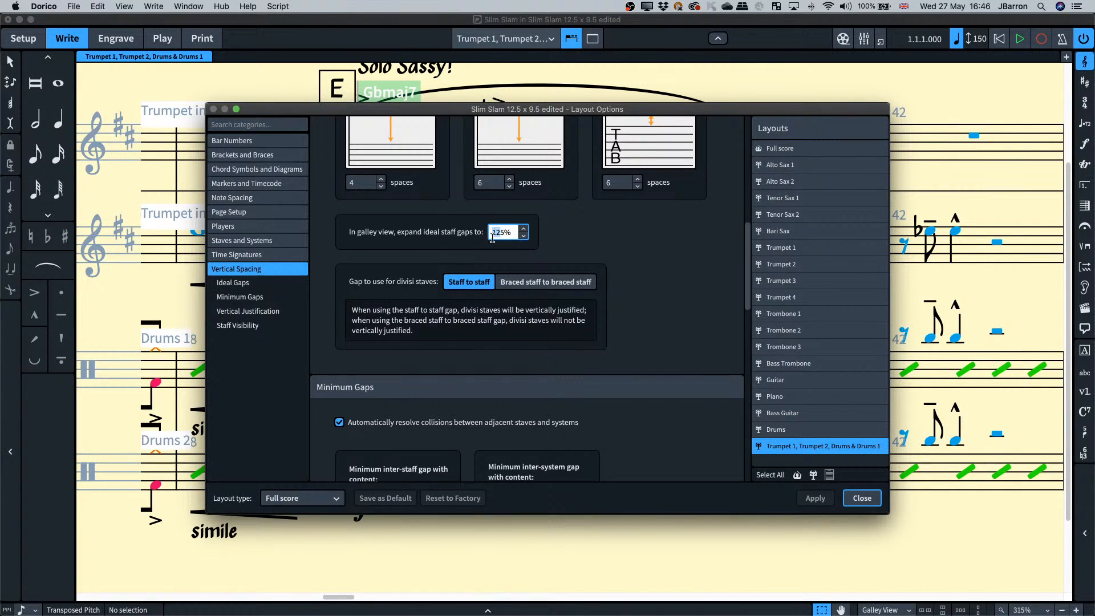
{"action": "key", "text": "Tab"}
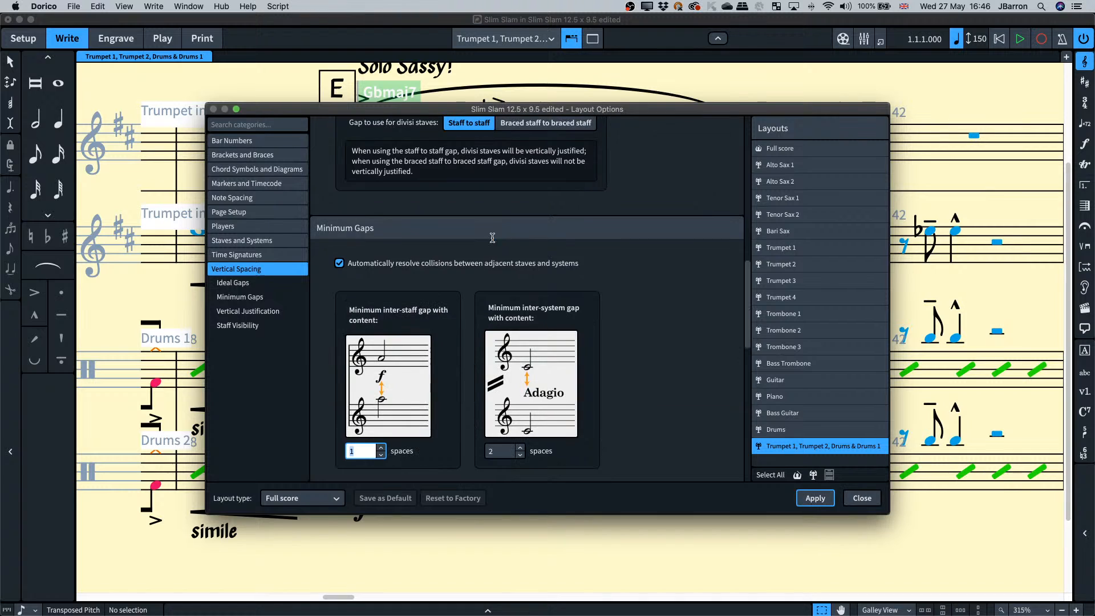
{"action": "left_click", "coordinate": [869, 501]}
{"action": "scroll", "coordinate": [512, 436], "scroll_direction": "down", "scroll_amount": 3}
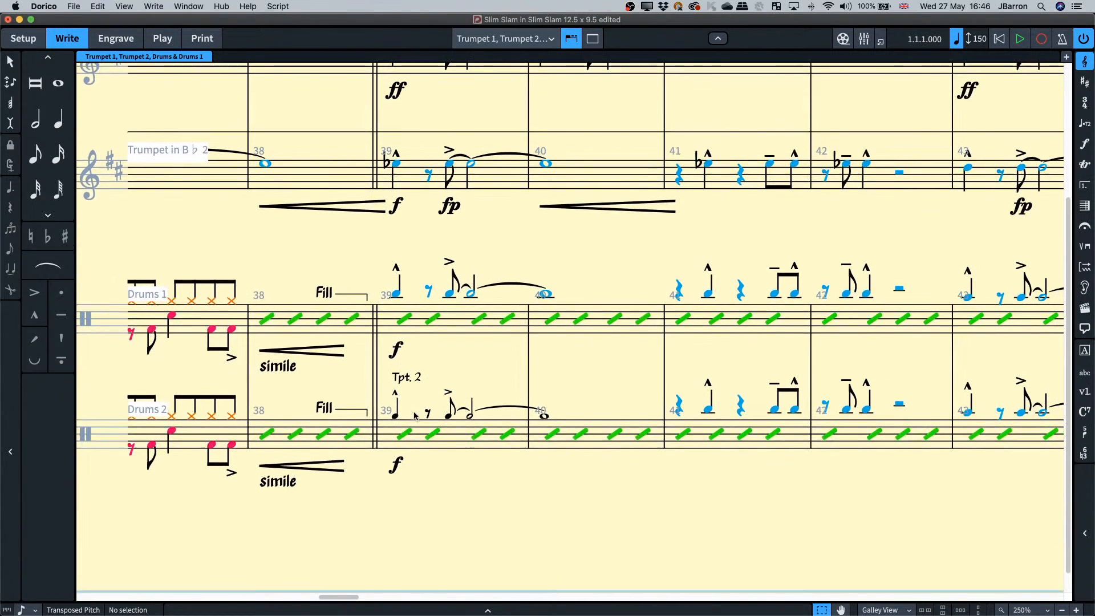
{"action": "left_click", "coordinate": [408, 379]}
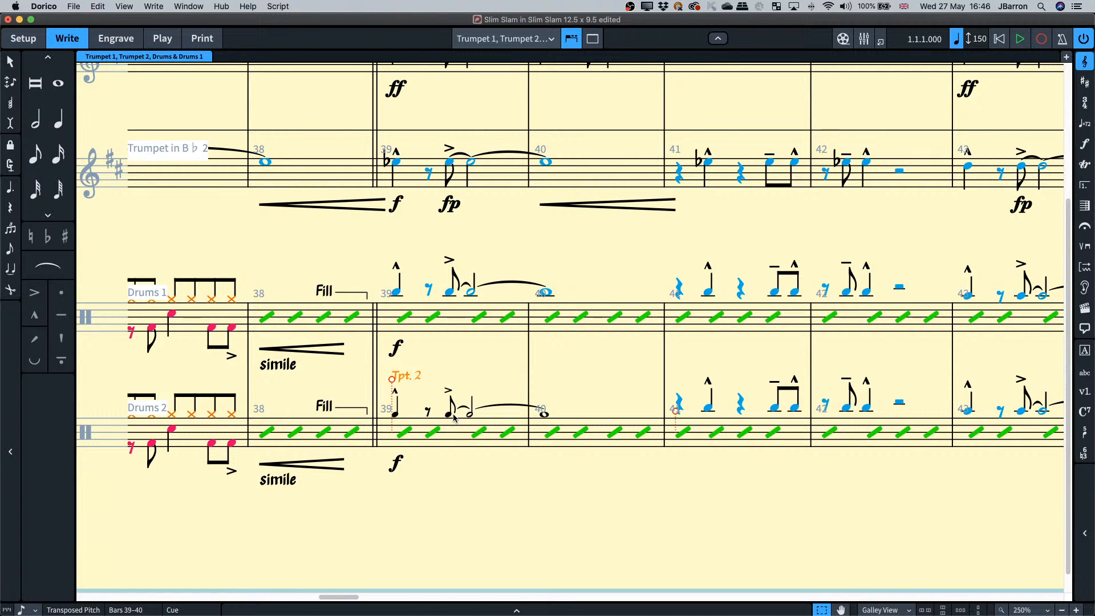
{"action": "scroll", "coordinate": [455, 418], "scroll_direction": "up", "scroll_amount": 5}
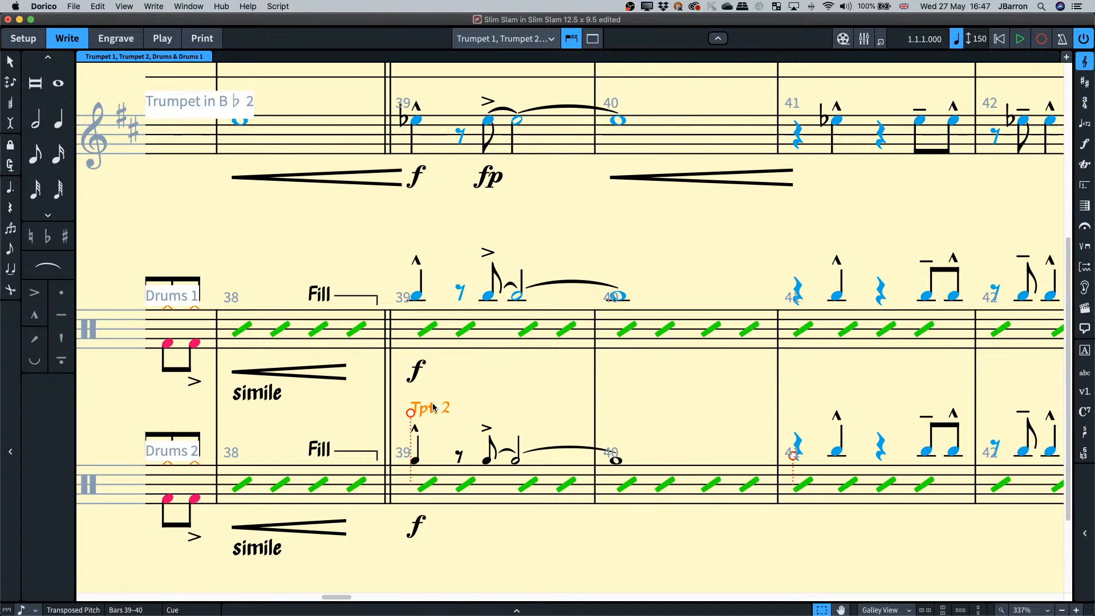
Delete the Trumpet 2 cue at bar 39 of the Drums 2 staff.
{"action": "scroll", "coordinate": [319, 473], "scroll_direction": "right", "scroll_amount": 3}
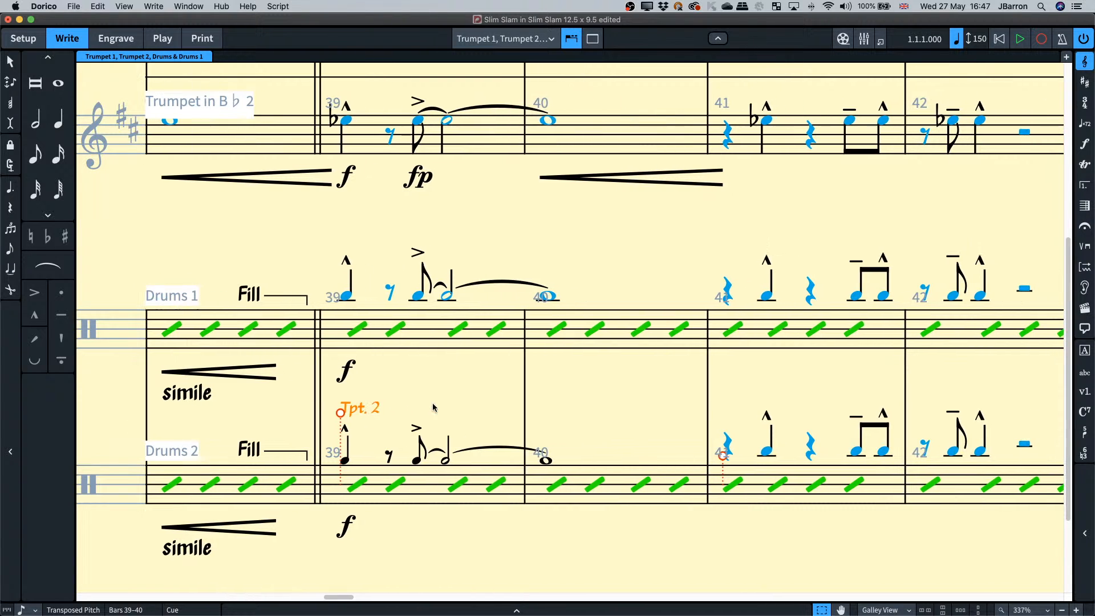
{"action": "left_click", "coordinate": [347, 463]}
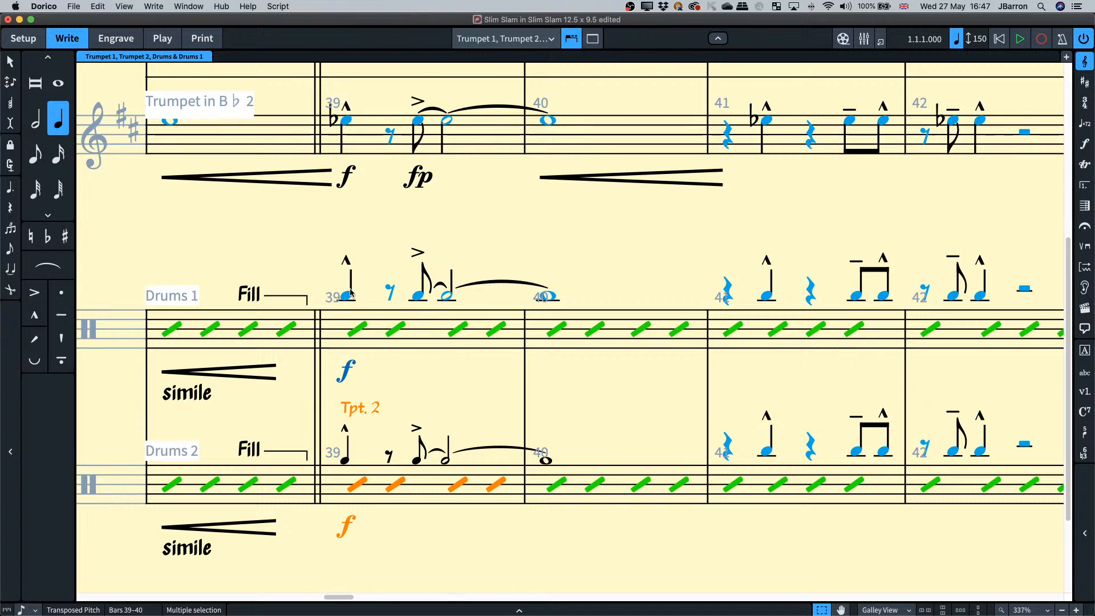
{"action": "left_click", "coordinate": [360, 410]}
{"action": "key", "text": "Delete"}
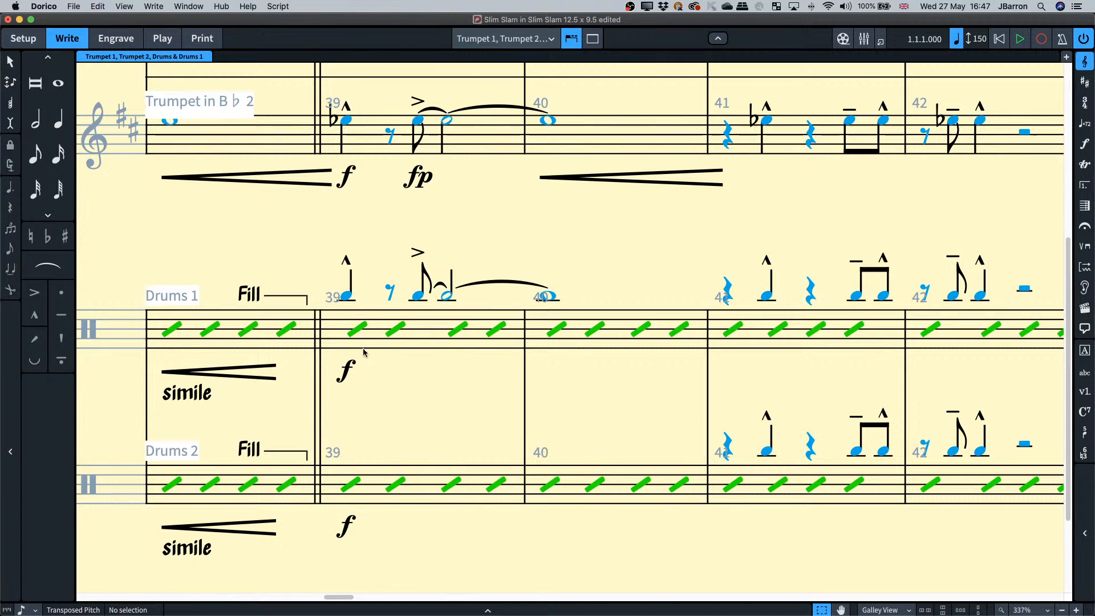
Copy the Trumpet 2 phrase in bars 39–40, including its dynamics, onto the Drums 2 staff at bar 39.
{"action": "scroll", "coordinate": [355, 215], "scroll_direction": "up", "scroll_amount": 3}
{"action": "left_click", "coordinate": [357, 215]}
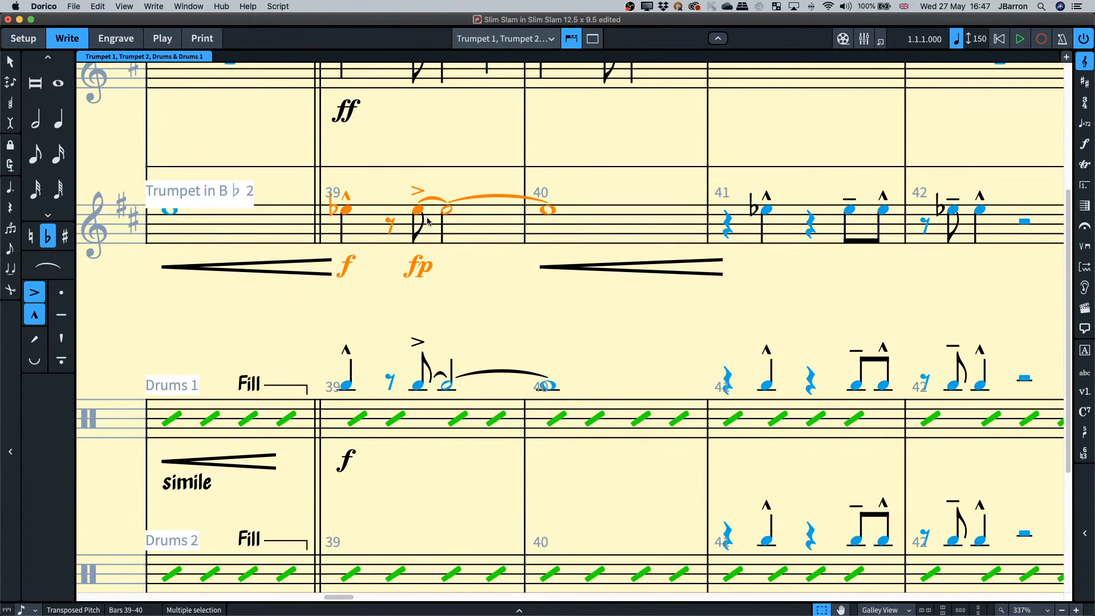
{"action": "scroll", "coordinate": [358, 386], "scroll_direction": "down", "scroll_amount": 5}
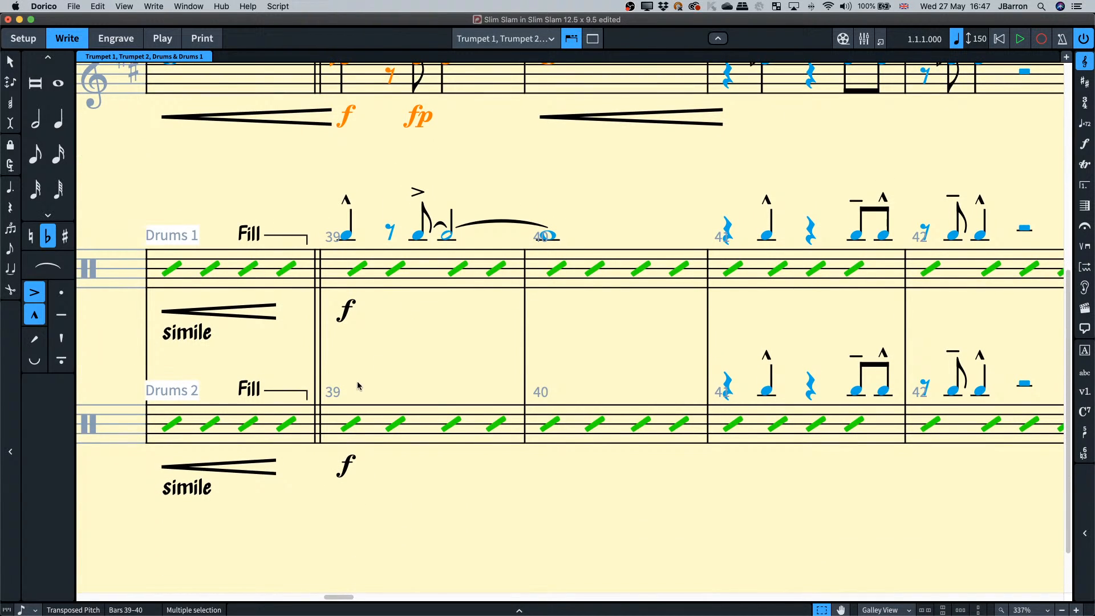
{"action": "left_click", "coordinate": [337, 416]}
{"action": "key", "text": "super+v"}
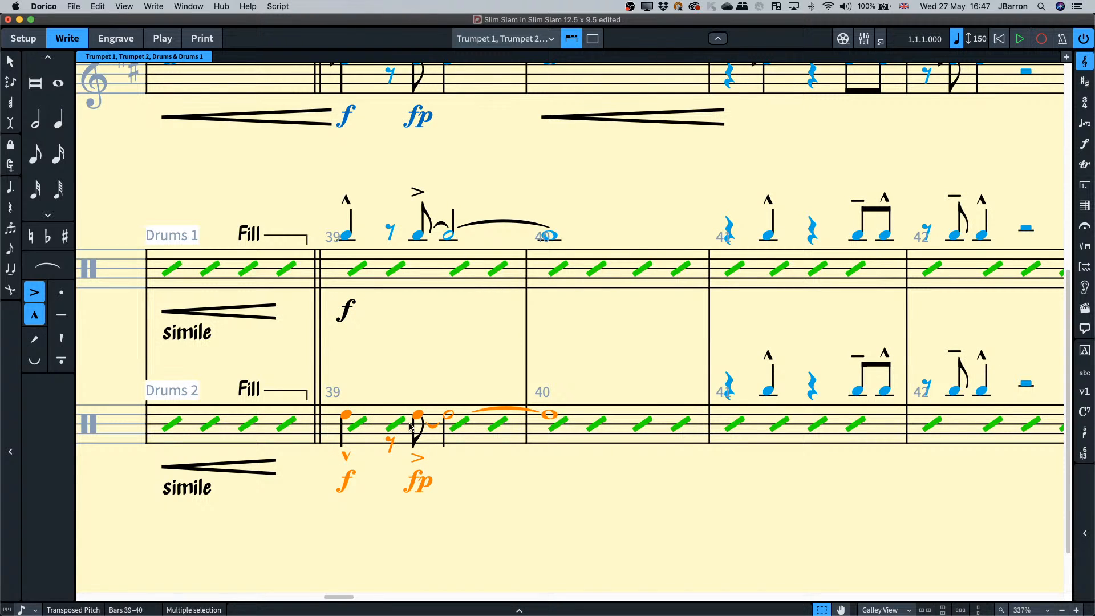
{"action": "scroll", "coordinate": [396, 293], "scroll_direction": "up", "scroll_amount": 2}
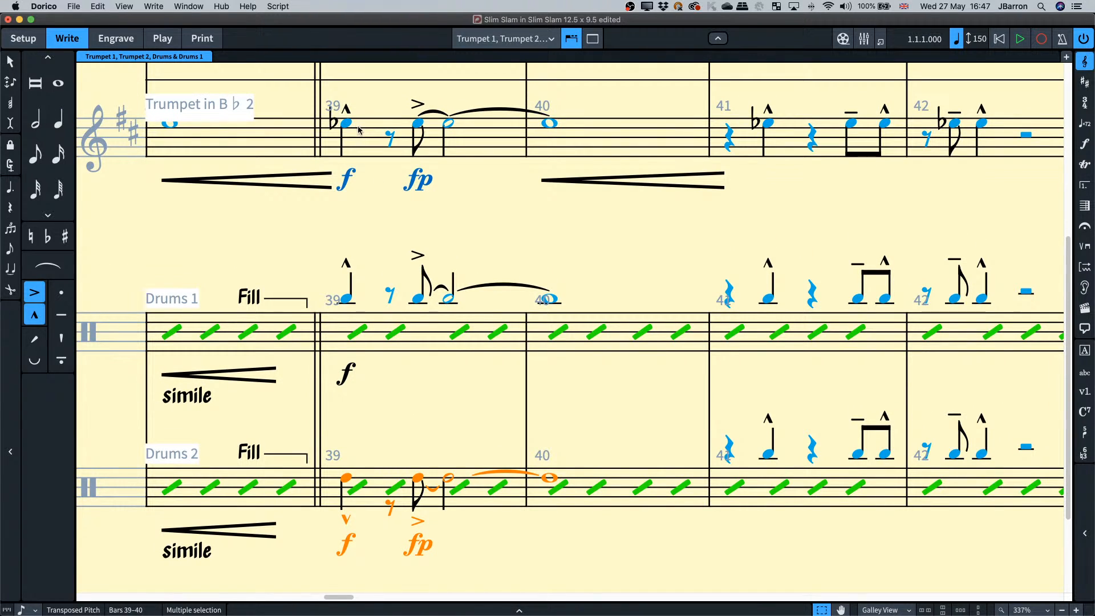
{"action": "scroll", "coordinate": [385, 218], "scroll_direction": "down", "scroll_amount": 2}
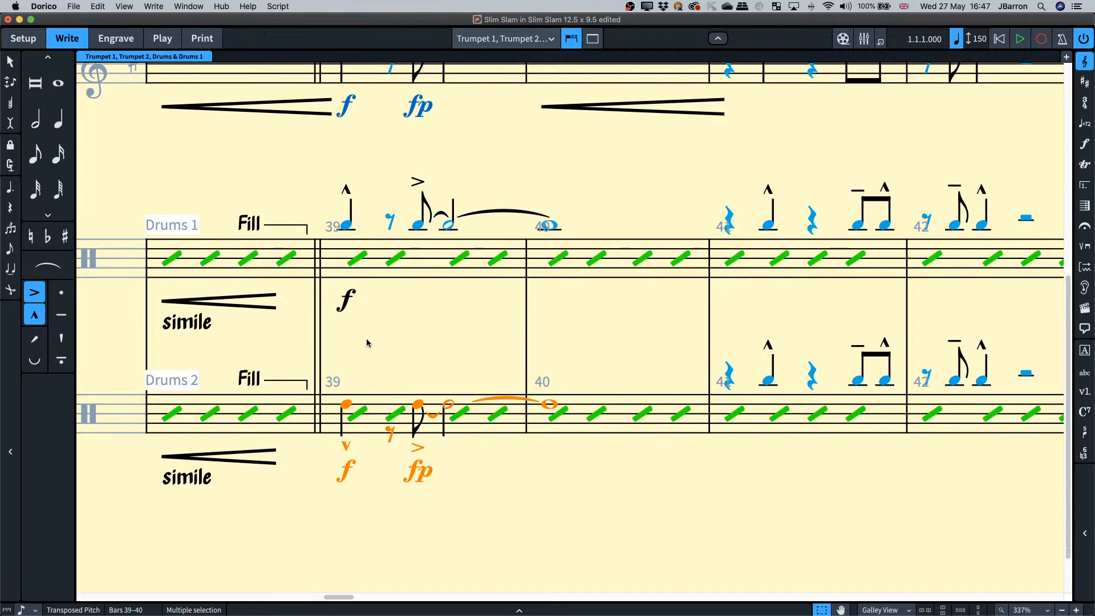
Move the pasted Drums 2 notes in bars 39–40 up to the ride cymbal position above the staff, and delete them.
{"action": "key", "text": "super+z"}
{"action": "key", "text": "super+z"}
{"action": "key", "text": "super+z"}
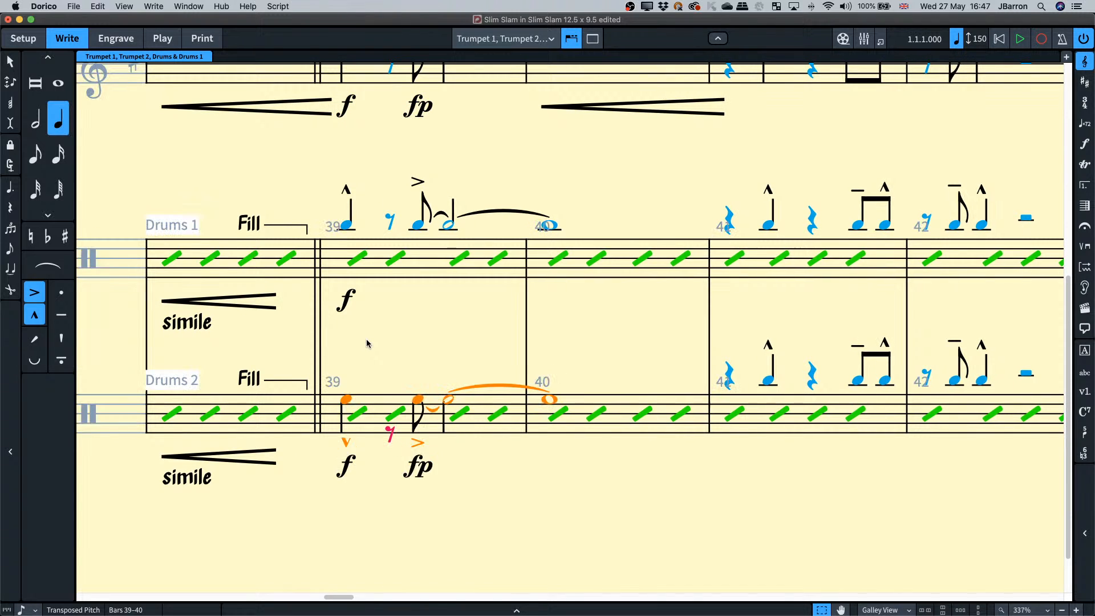
{"action": "key", "text": "super+z"}
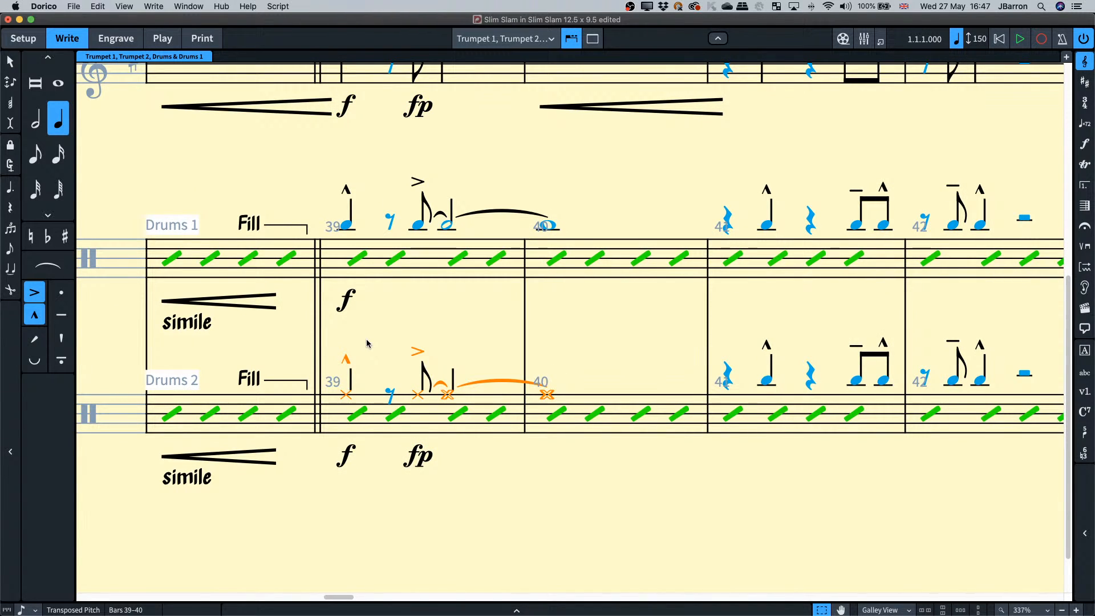
{"action": "key", "text": "alt+Up"}
{"action": "key", "text": "alt+Up"}
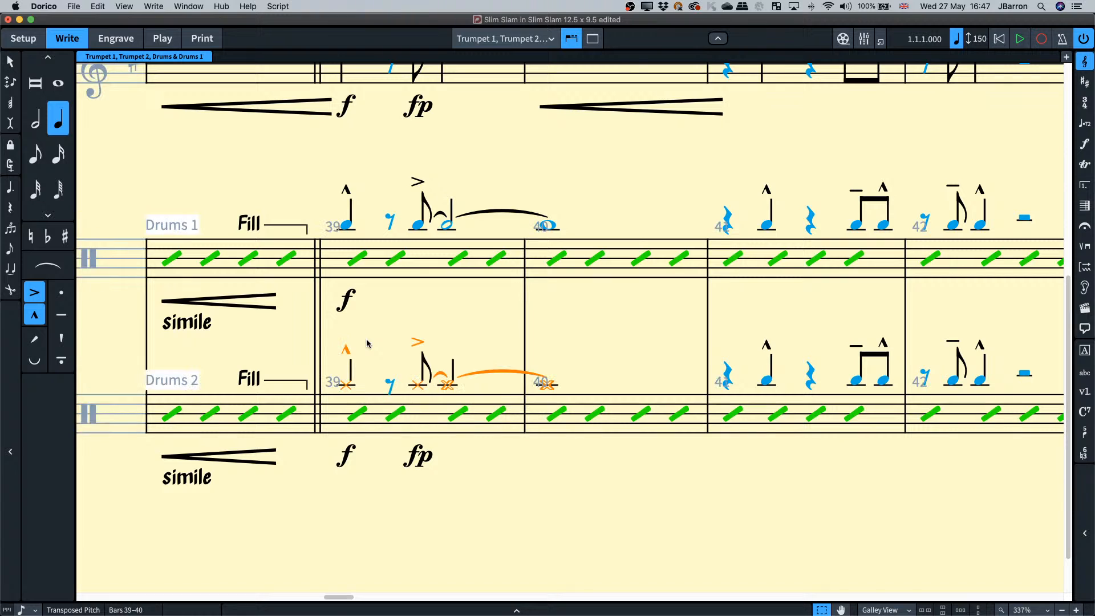
{"action": "key", "text": "alt+Up"}
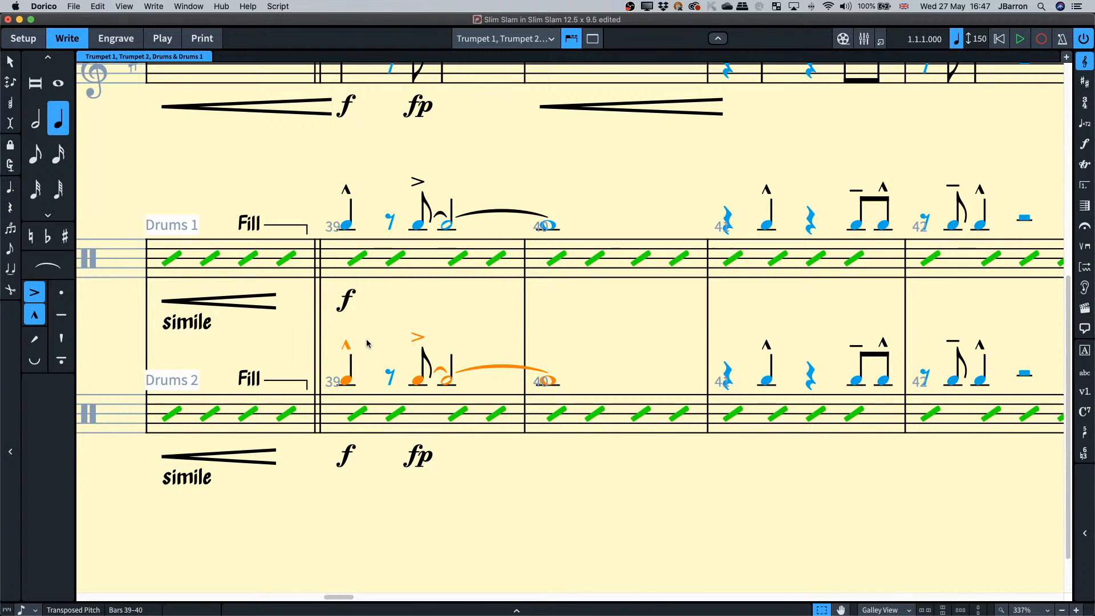
{"action": "key", "text": "Delete"}
In the layout options for players, set the Drums 1 player's percussion kit to single-line instruments and apply it to the current layout.
{"action": "scroll", "coordinate": [368, 349], "scroll_direction": "down", "scroll_amount": 3}
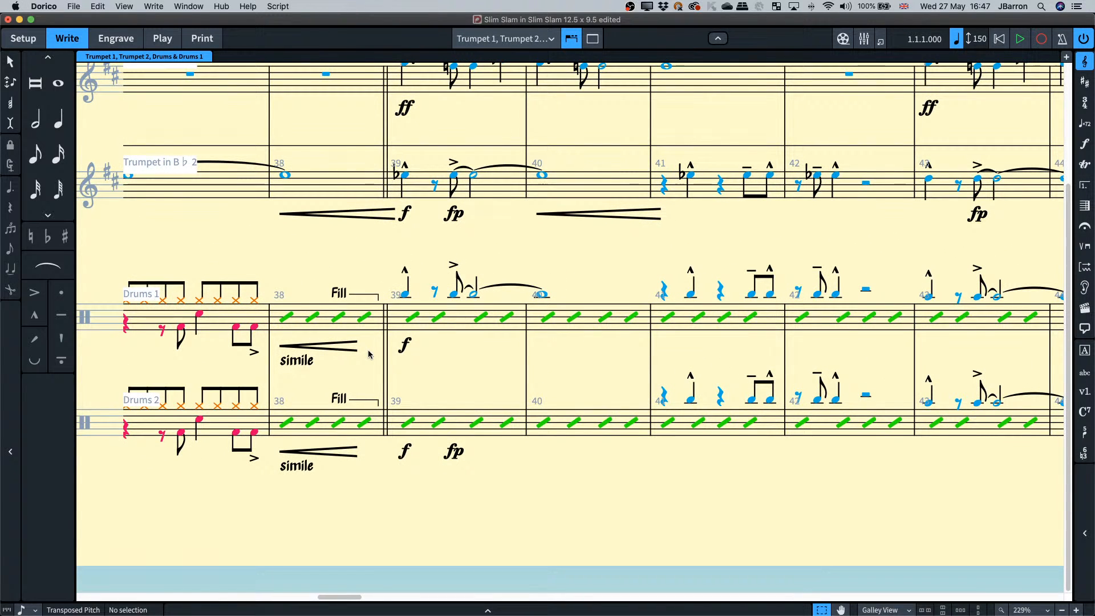
{"action": "key", "text": "super+shift+l"}
{"action": "left_click", "coordinate": [250, 226]}
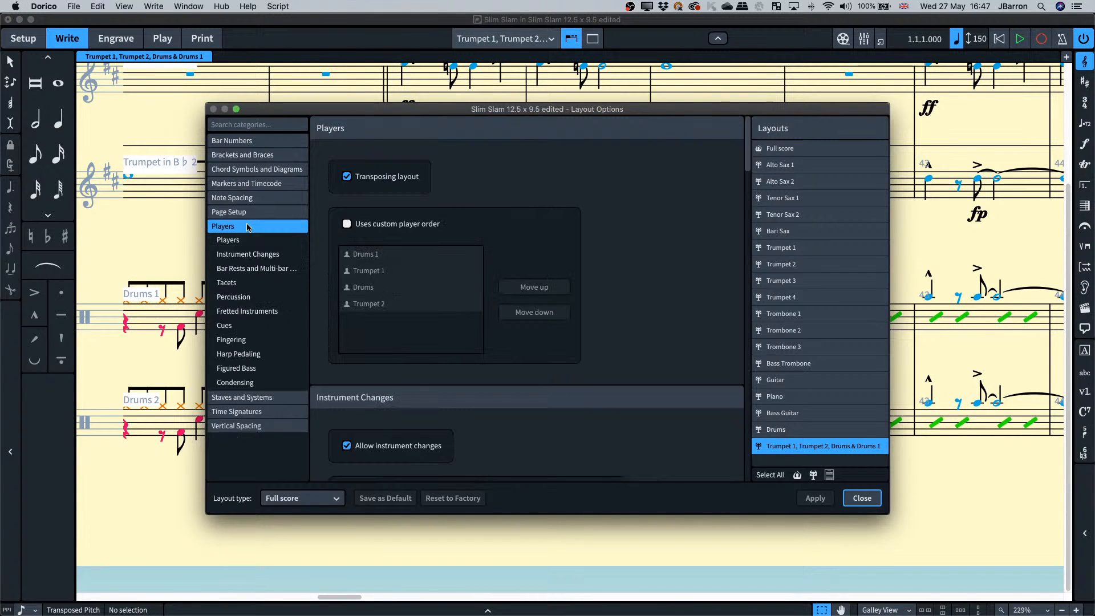
{"action": "left_click", "coordinate": [244, 297]}
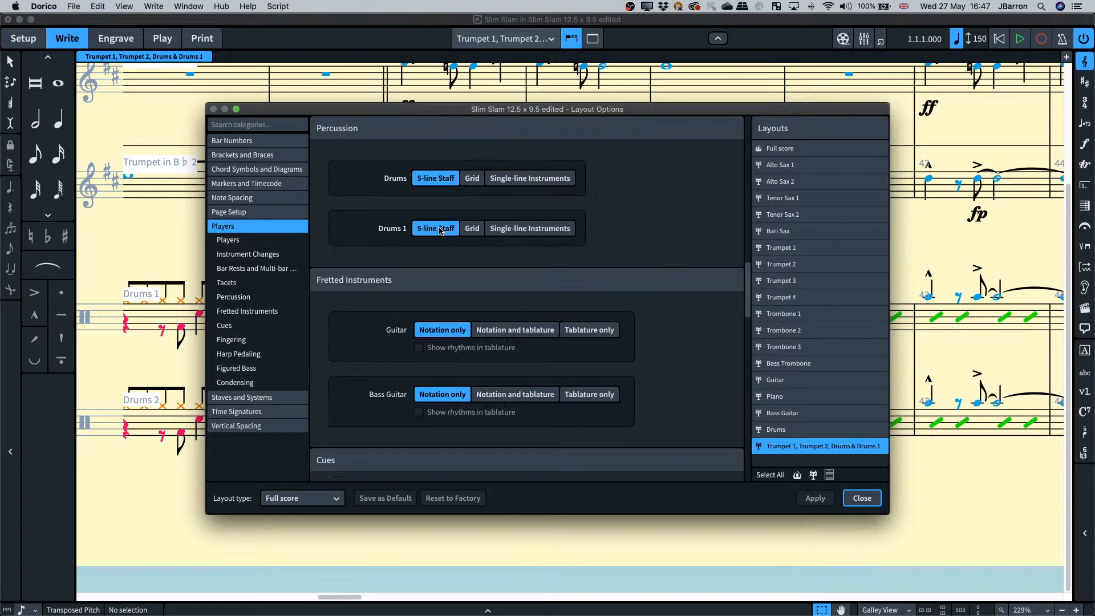
{"action": "left_click", "coordinate": [515, 231]}
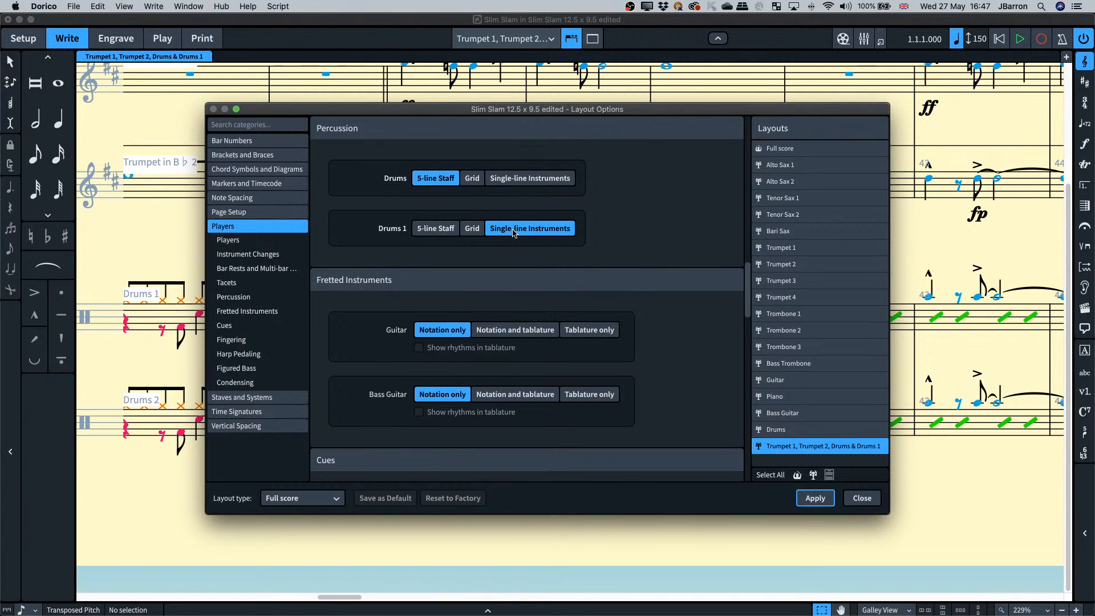
{"action": "left_click", "coordinate": [815, 498]}
{"action": "left_click", "coordinate": [857, 500]}
Open the percussion kit definition of Drums 2 under the Drums 1 player and compare its five-line staff, grid and single-line arrangements.
{"action": "scroll", "coordinate": [575, 395], "scroll_direction": "down", "scroll_amount": 5}
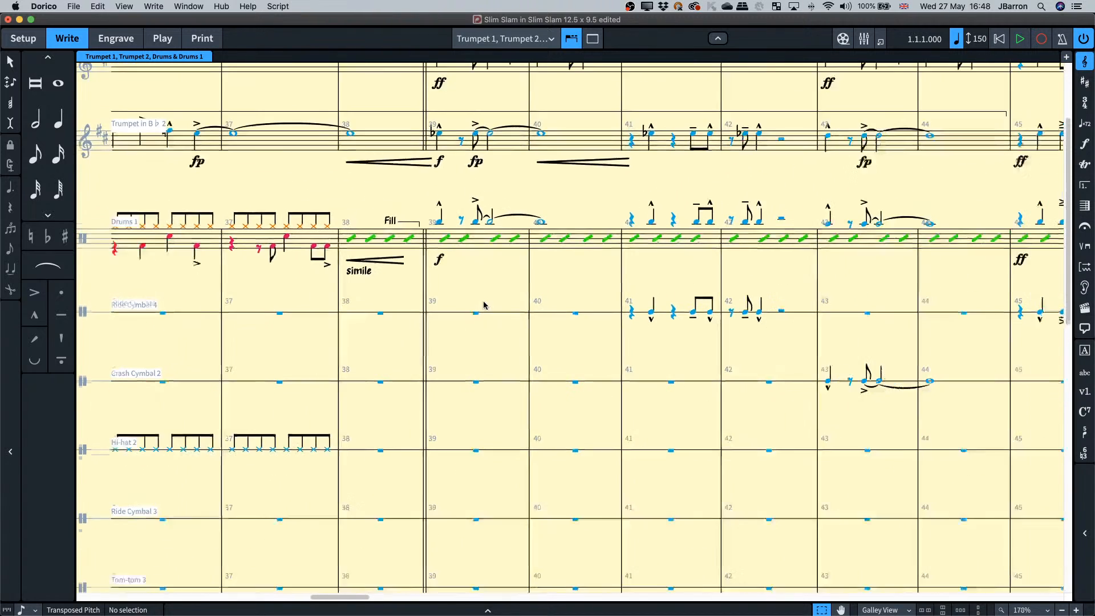
{"action": "scroll", "coordinate": [457, 403], "scroll_direction": "down", "scroll_amount": 1}
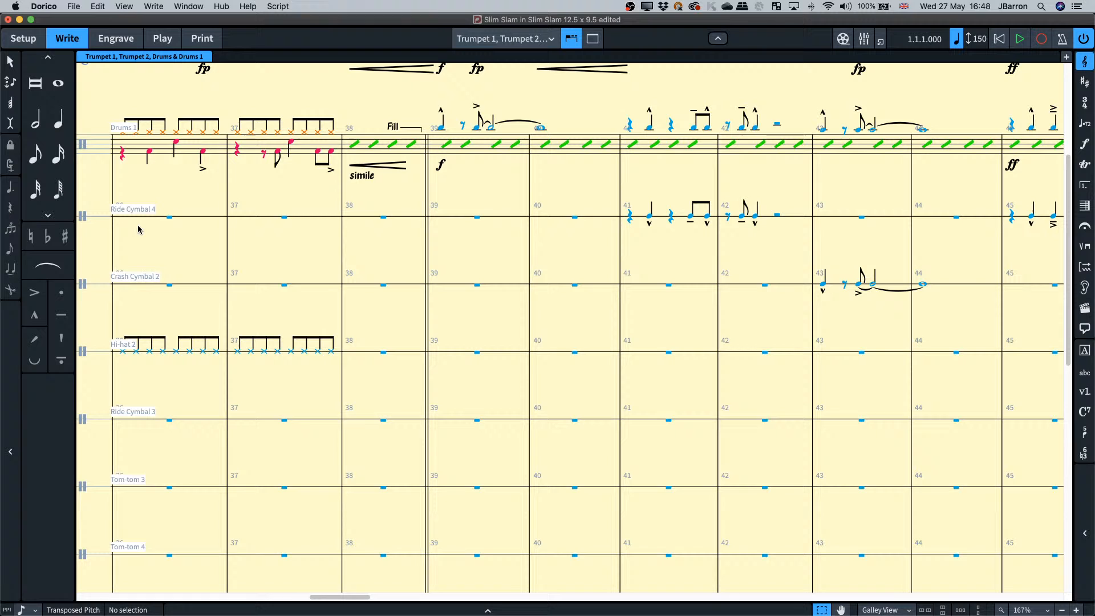
{"action": "left_click", "coordinate": [23, 38]}
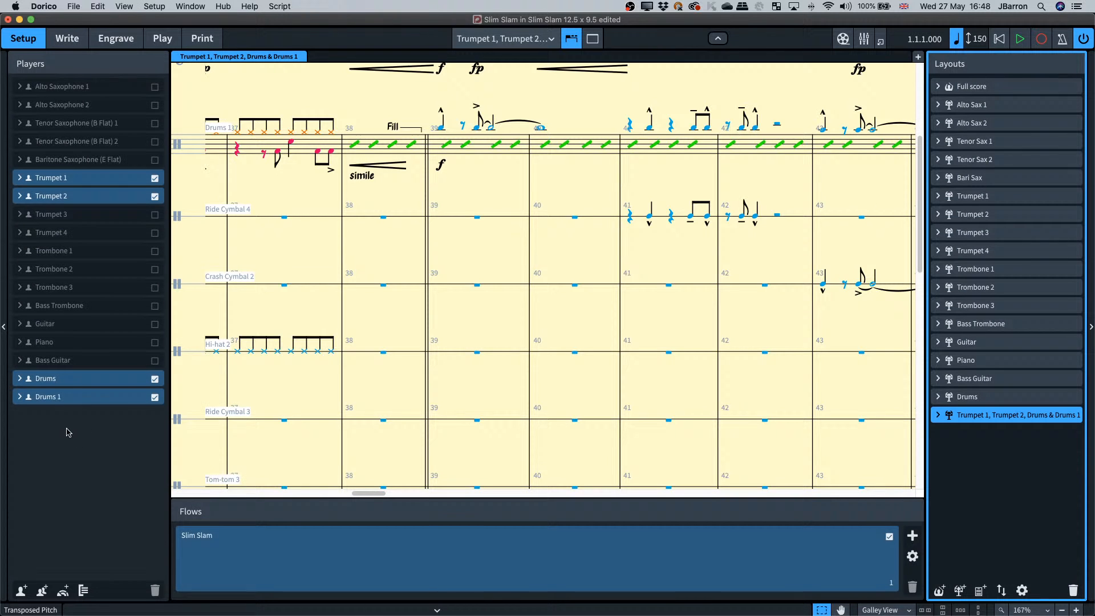
{"action": "left_click", "coordinate": [20, 397]}
{"action": "left_click", "coordinate": [72, 411]}
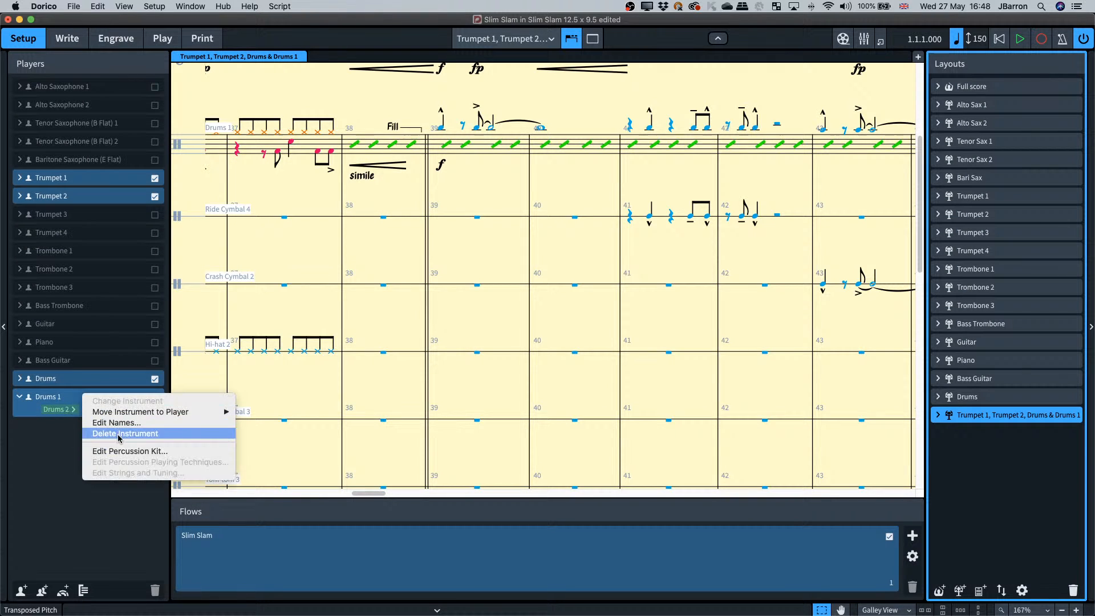
{"action": "left_click", "coordinate": [114, 449]}
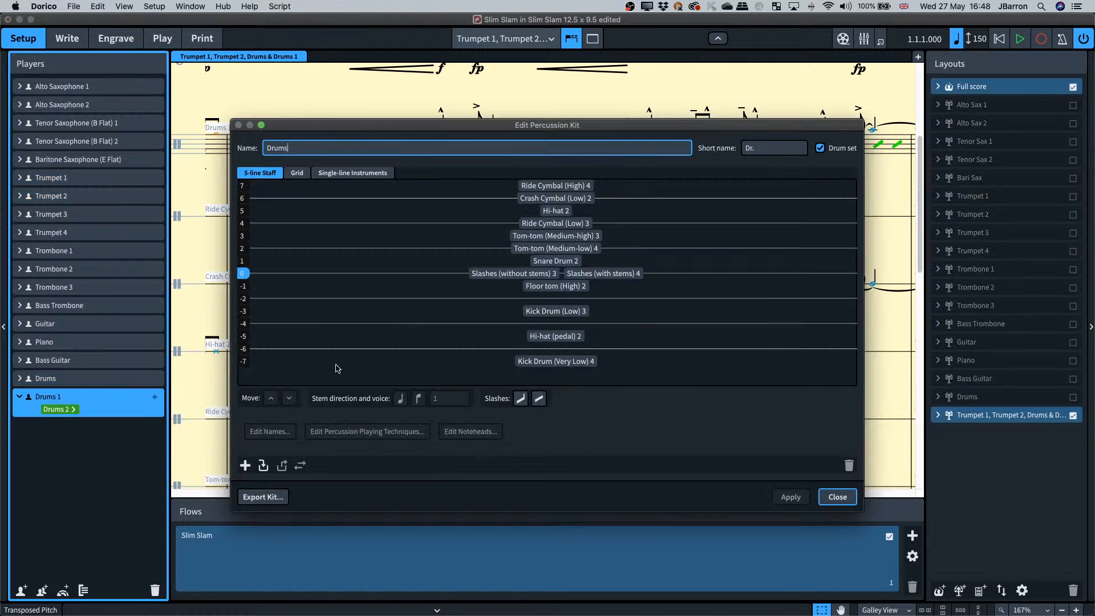
{"action": "left_click", "coordinate": [327, 173]}
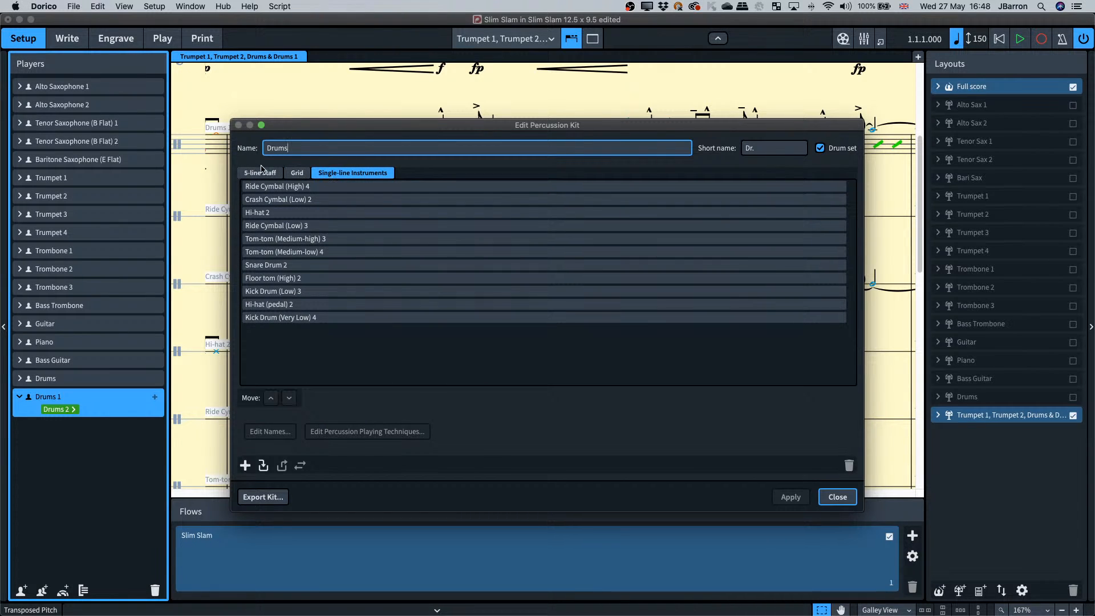
{"action": "left_click", "coordinate": [260, 172]}
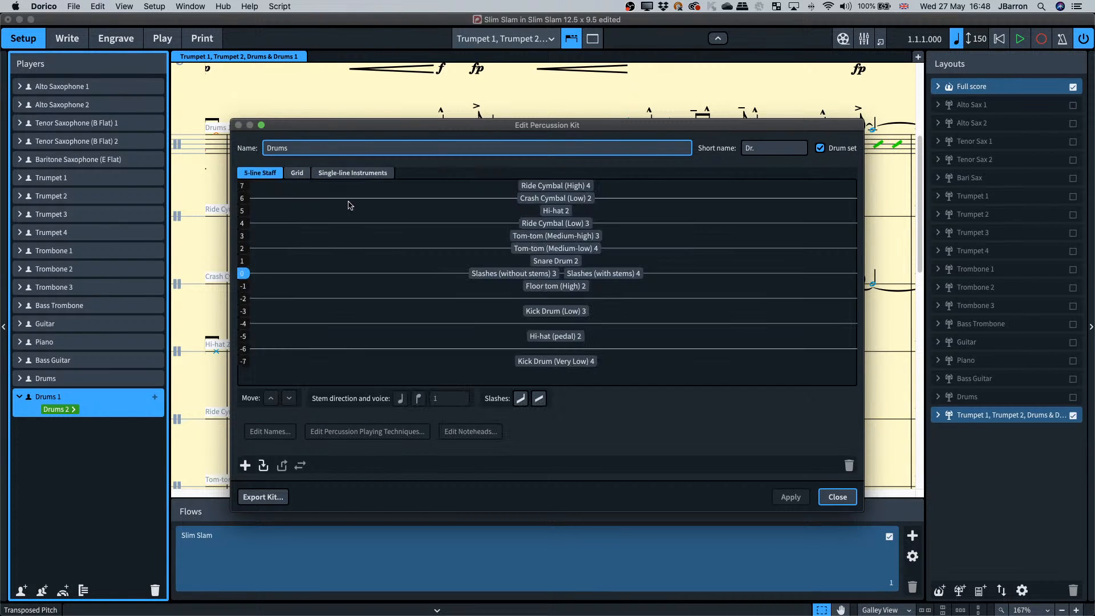
{"action": "left_click", "coordinate": [296, 174]}
{"action": "left_click", "coordinate": [337, 177]}
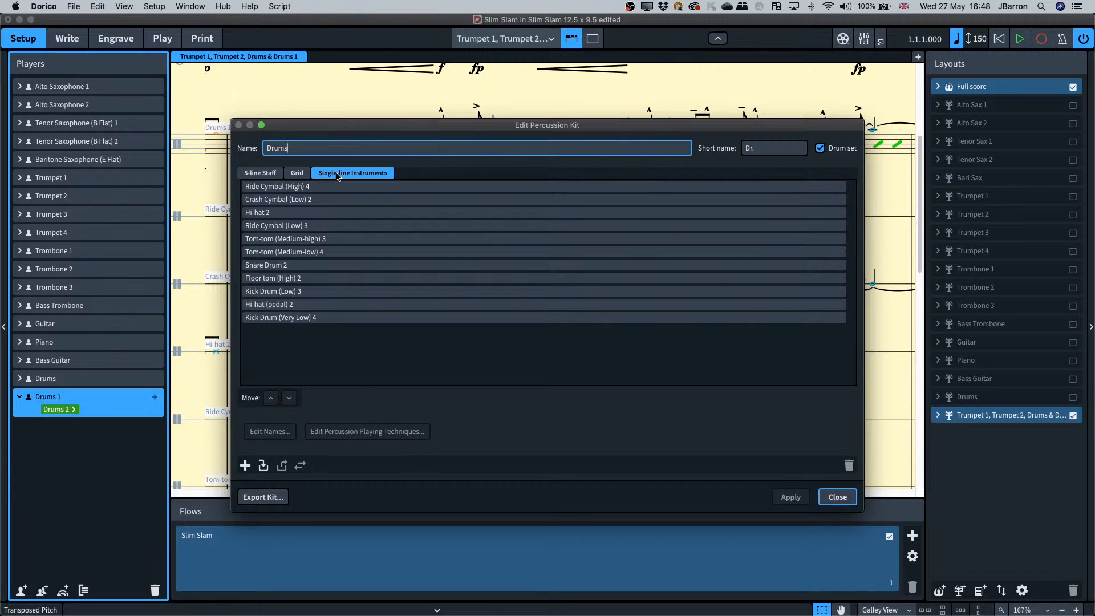
In the kit's single-line order, move Ride Cymbal (High) 4 one place down and back up, and apply the kit.
{"action": "left_click", "coordinate": [314, 186]}
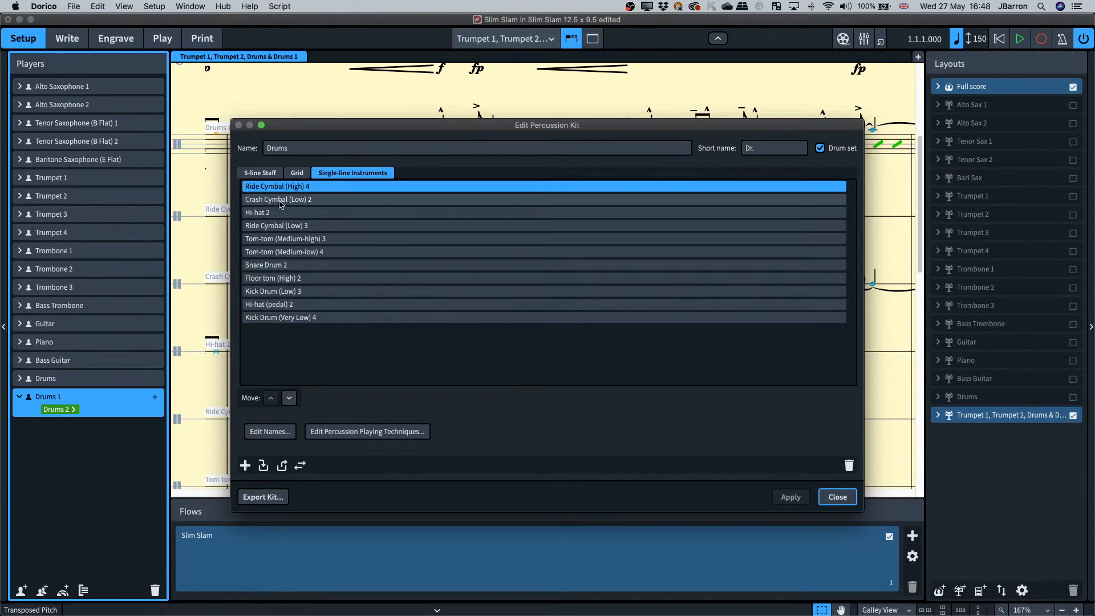
{"action": "left_click", "coordinate": [288, 398]}
{"action": "left_click", "coordinate": [271, 398]}
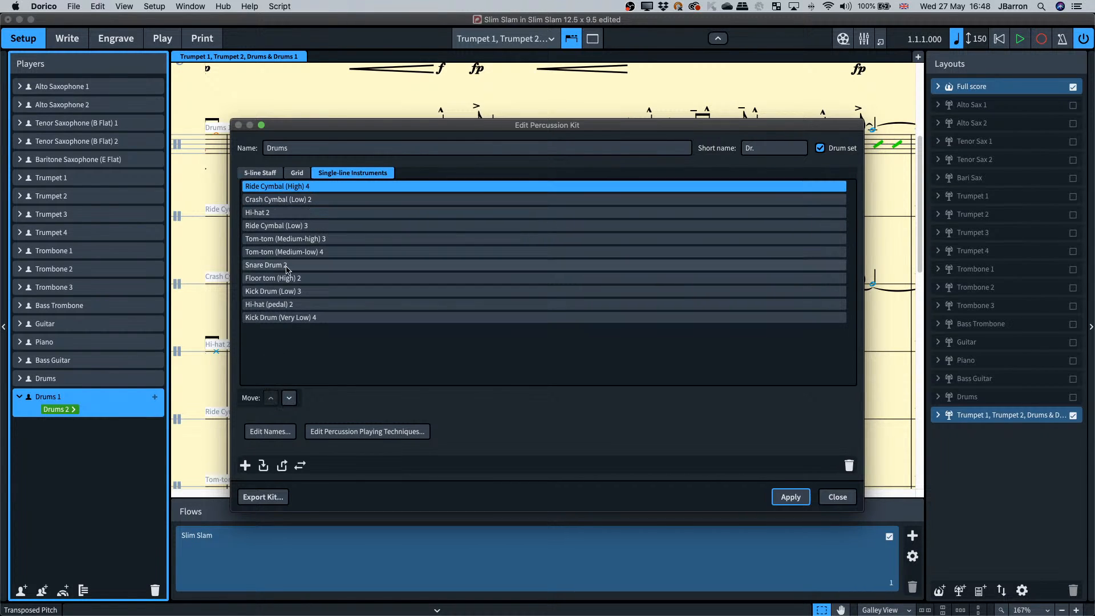
{"action": "left_click", "coordinate": [790, 497]}
{"action": "left_click", "coordinate": [837, 497]}
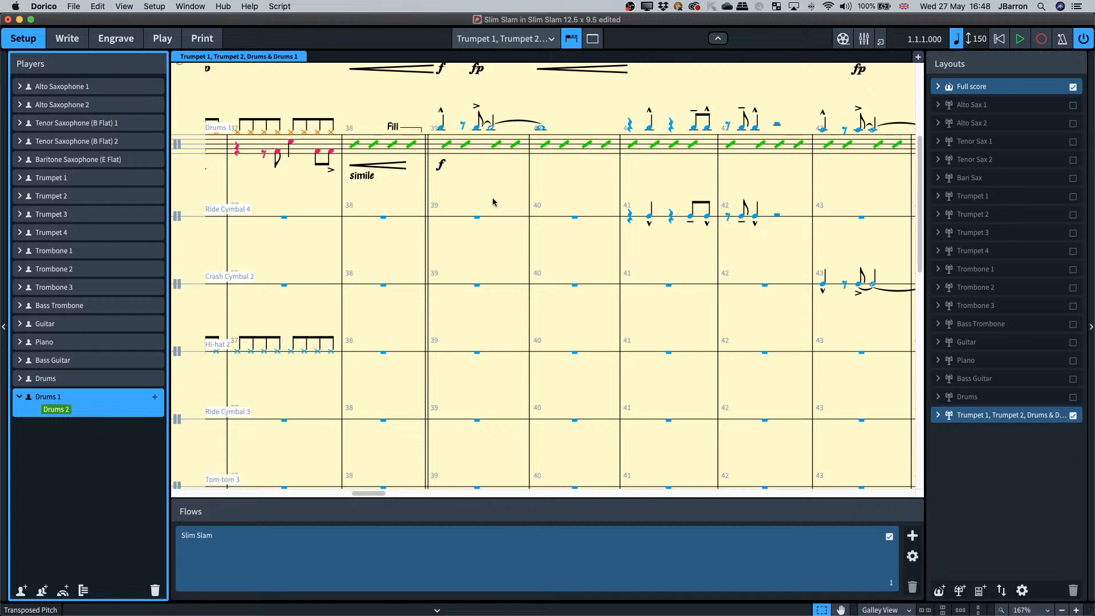
In Write mode, copy the Trumpet 2 phrase in bars 39–40 onto the Ride Cymbal 4 line at bar 39.
{"action": "scroll", "coordinate": [486, 220], "scroll_direction": "up", "scroll_amount": 3}
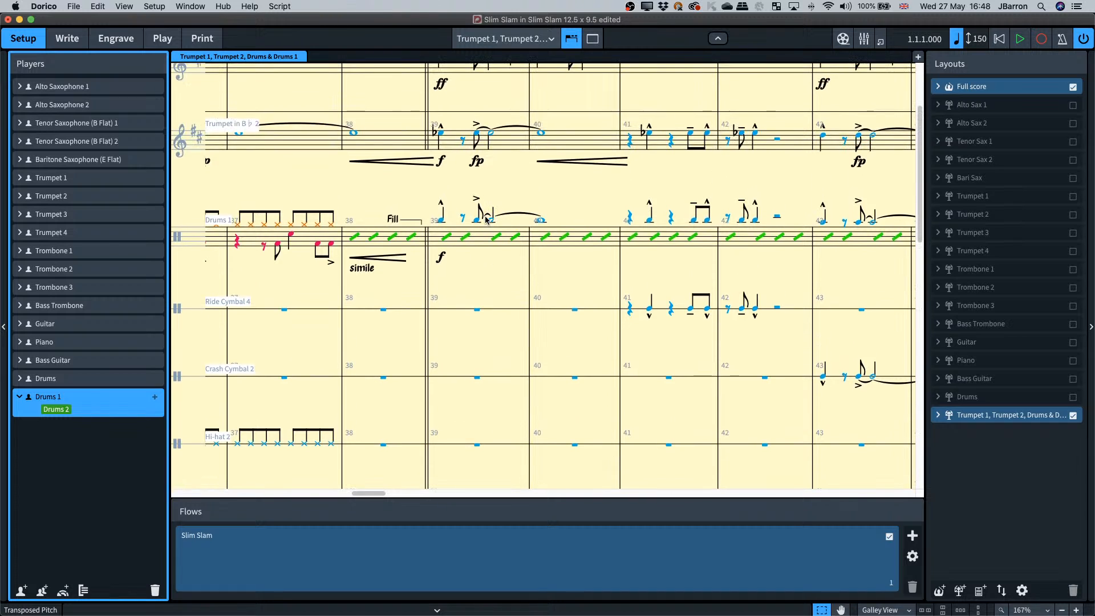
{"action": "key", "text": "super+2"}
{"action": "left_click", "coordinate": [453, 142]}
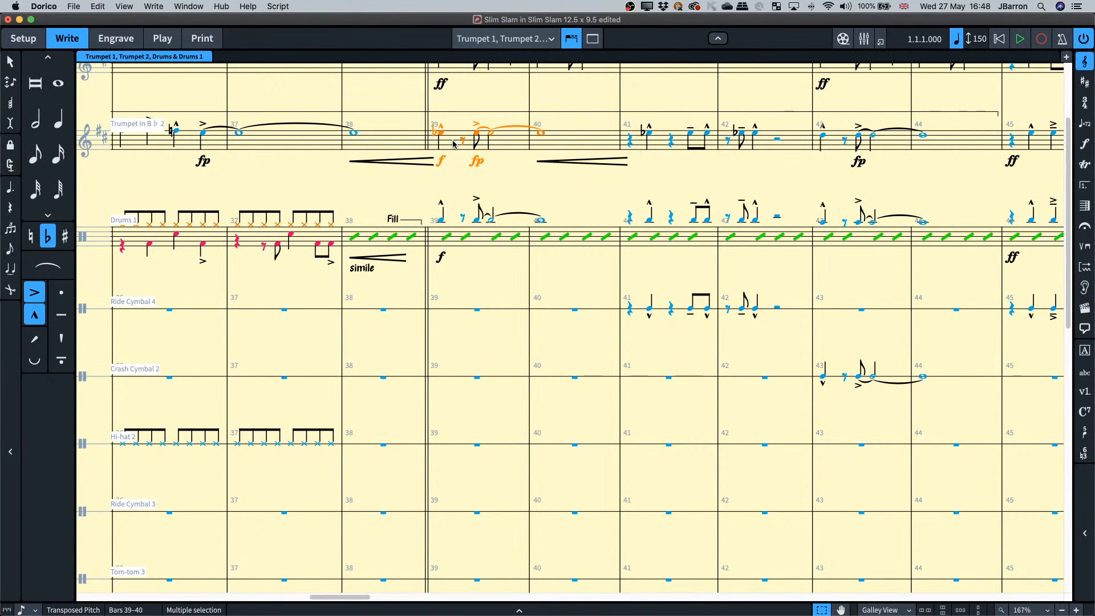
{"action": "key", "text": "super+c"}
{"action": "left_click", "coordinate": [477, 310]}
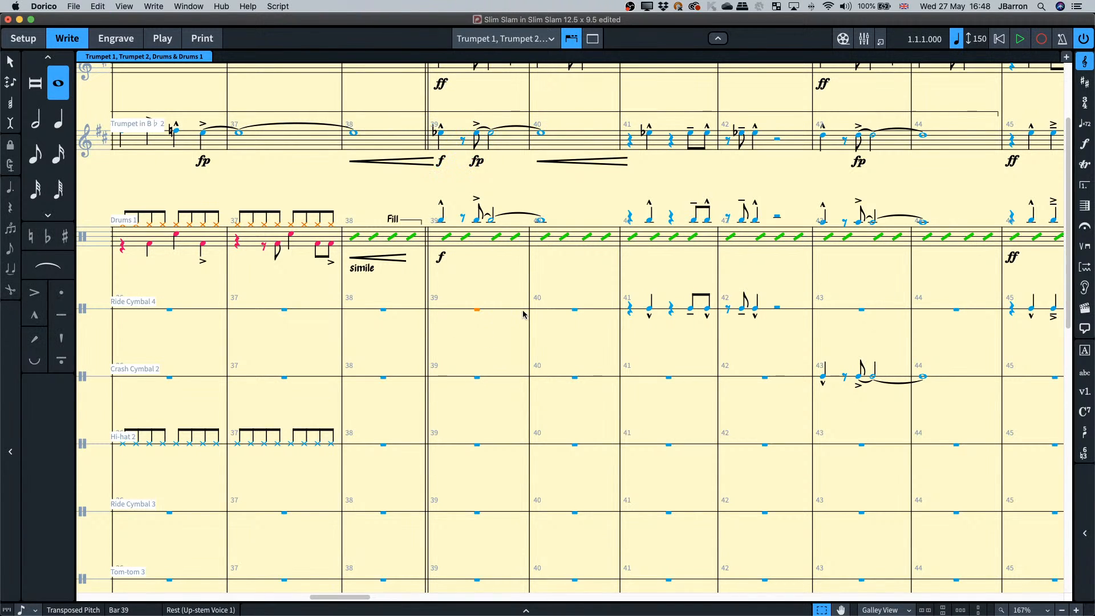
{"action": "key", "text": "super+v"}
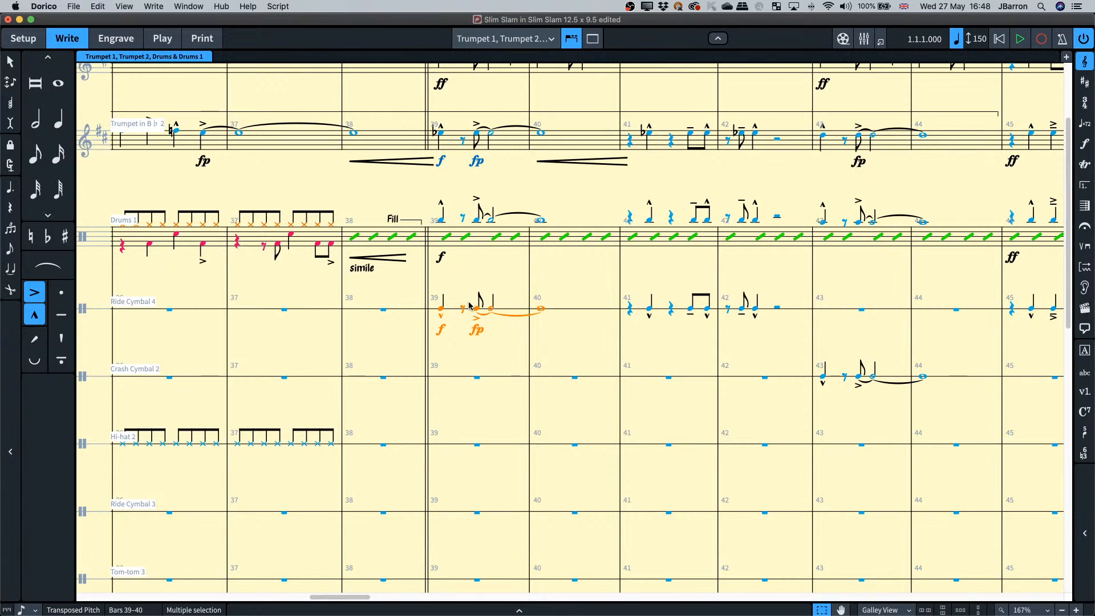
Set the Drums 1 player's percussion kit back to a 5-line staff in the layout options and inspect bar 39 of Drums 2.
{"action": "key", "text": "super+shift+l"}
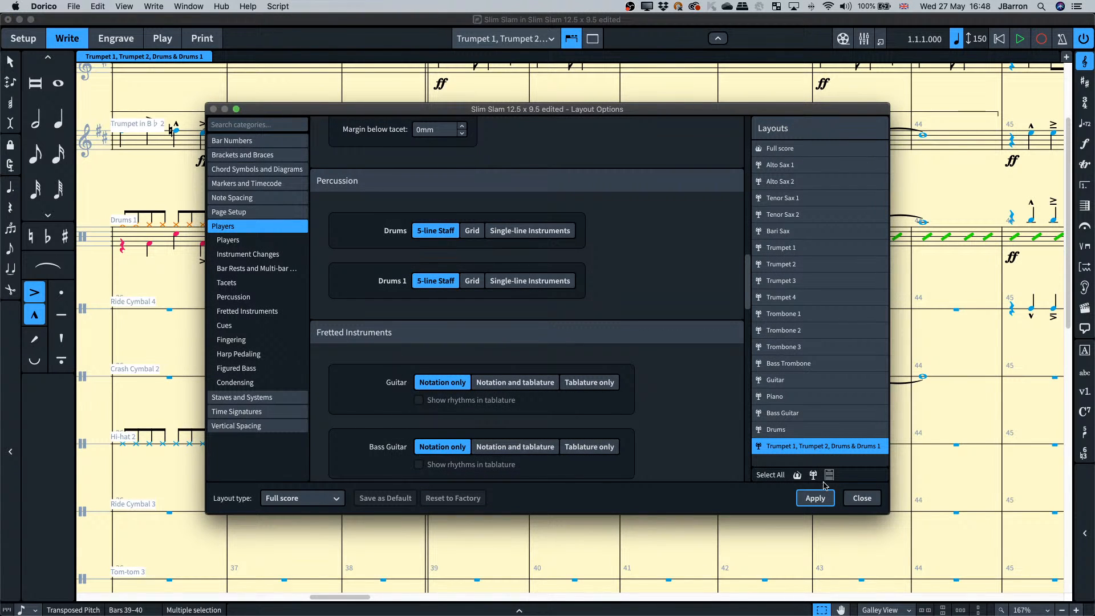
{"action": "left_click", "coordinate": [862, 500]}
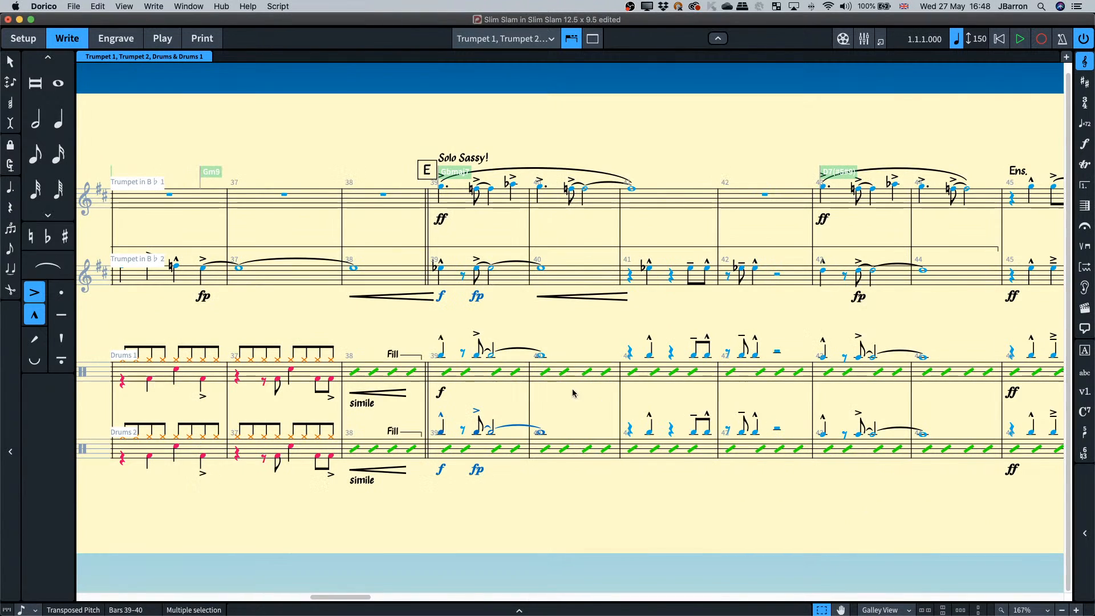
{"action": "key", "text": "z"}
{"action": "key", "text": "z"}
{"action": "scroll", "coordinate": [437, 402], "scroll_direction": "right", "scroll_amount": 1}
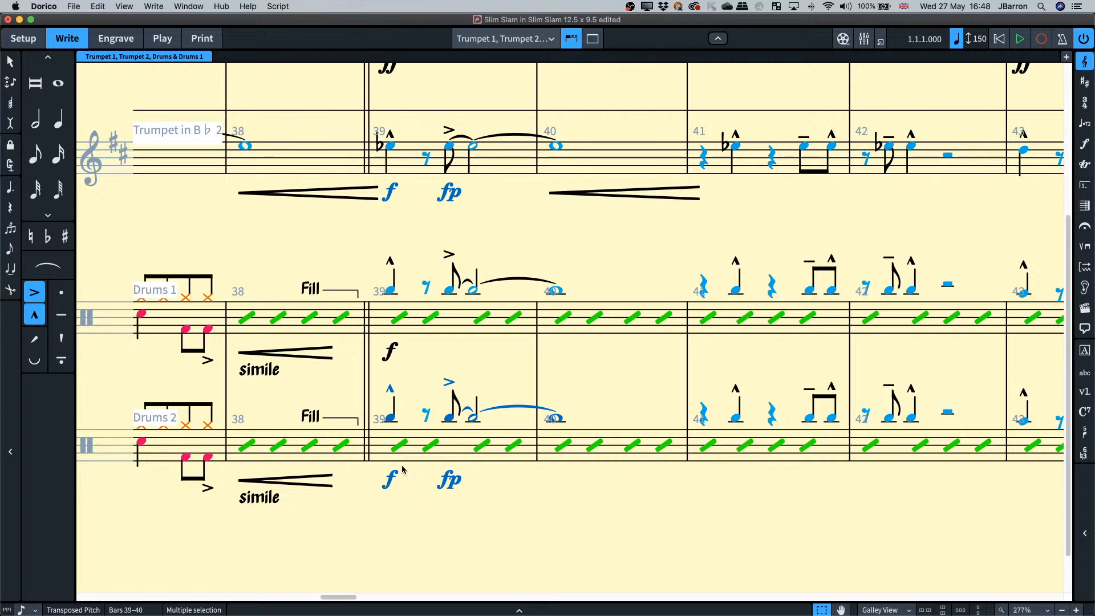
{"action": "scroll", "coordinate": [454, 462], "scroll_direction": "down", "scroll_amount": 2}
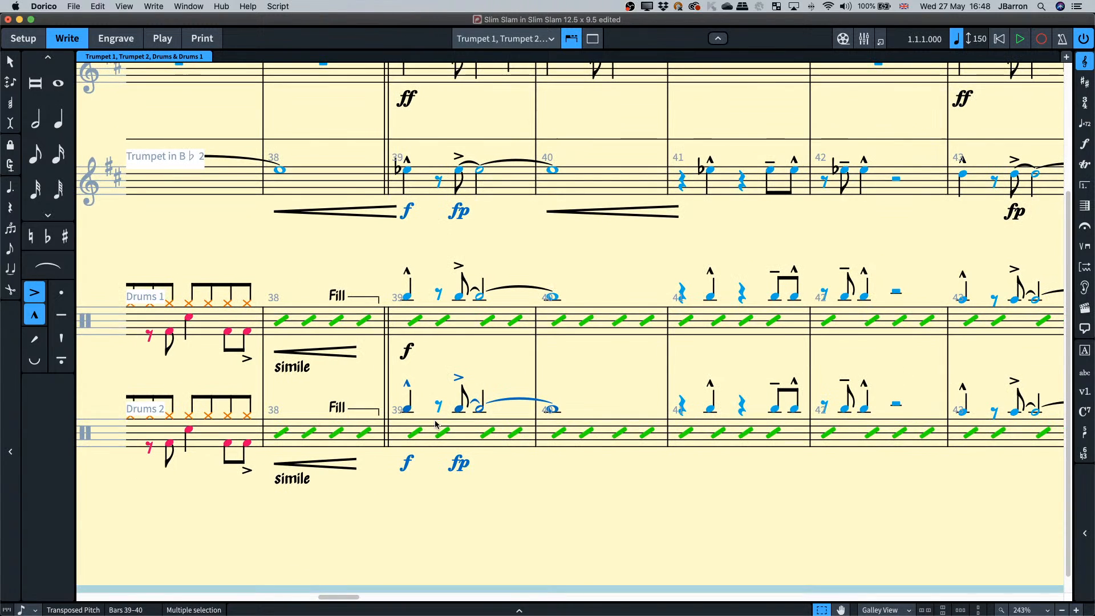
Review the Flows settings under Page Setup in the layout options of the trumpets and drums layout, then close the dialog.
{"action": "scroll", "coordinate": [435, 423], "scroll_direction": "up", "scroll_amount": 1}
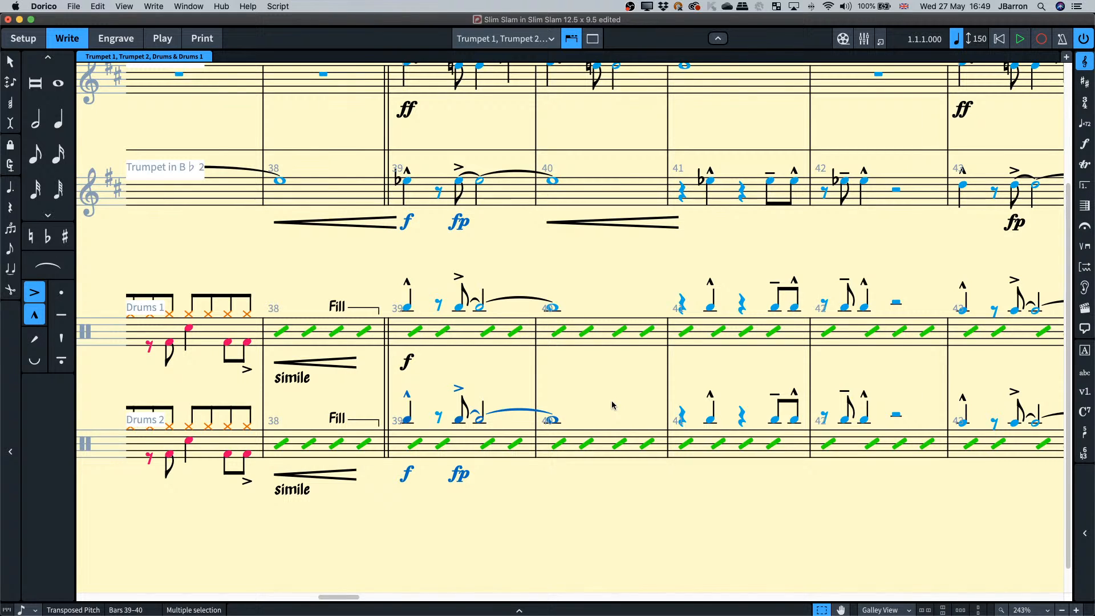
{"action": "scroll", "coordinate": [612, 406], "scroll_direction": "down", "scroll_amount": 5}
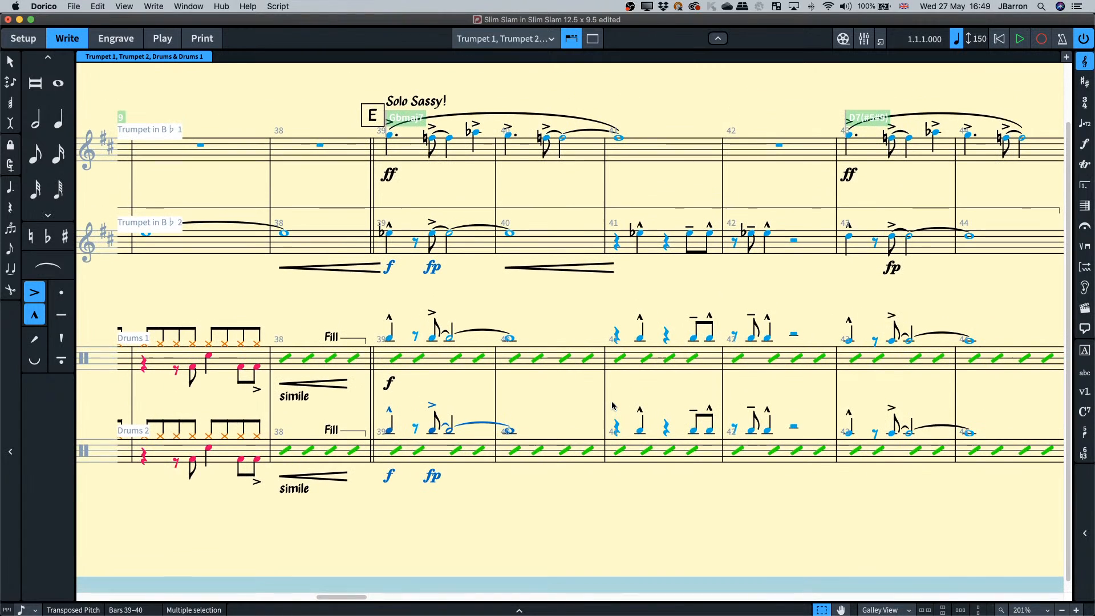
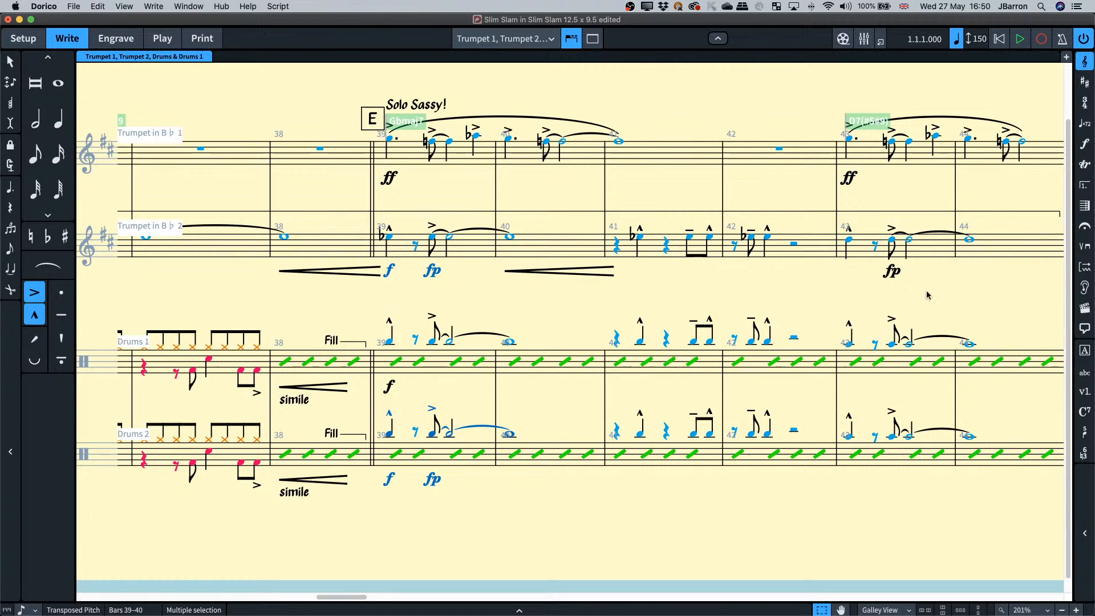
{"action": "left_click", "coordinate": [526, 307]}
{"action": "key", "text": "super+shift+l"}
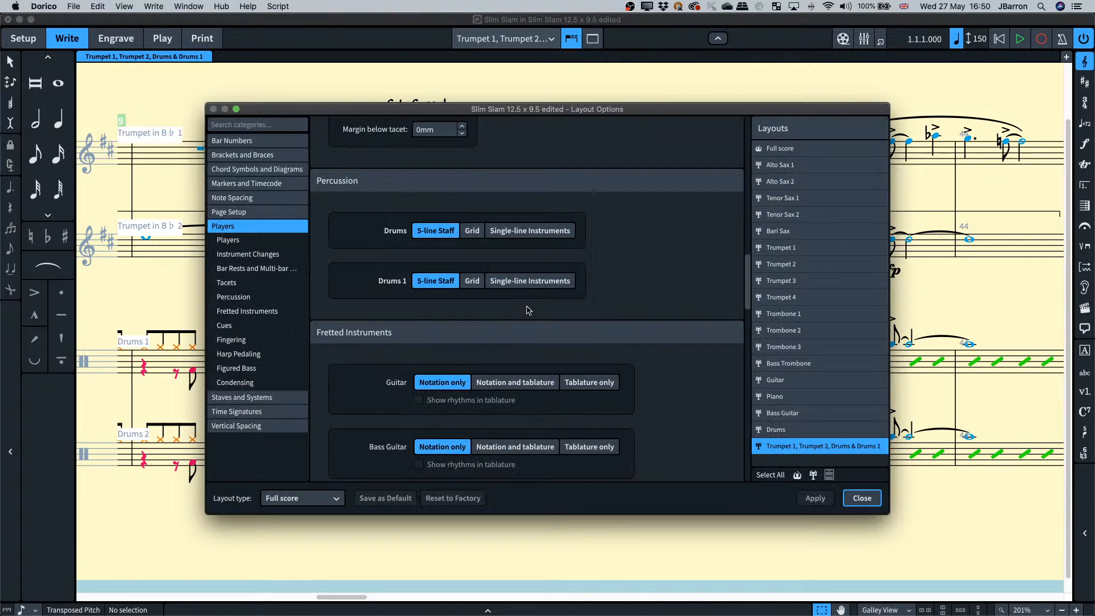
{"action": "left_click", "coordinate": [237, 212]}
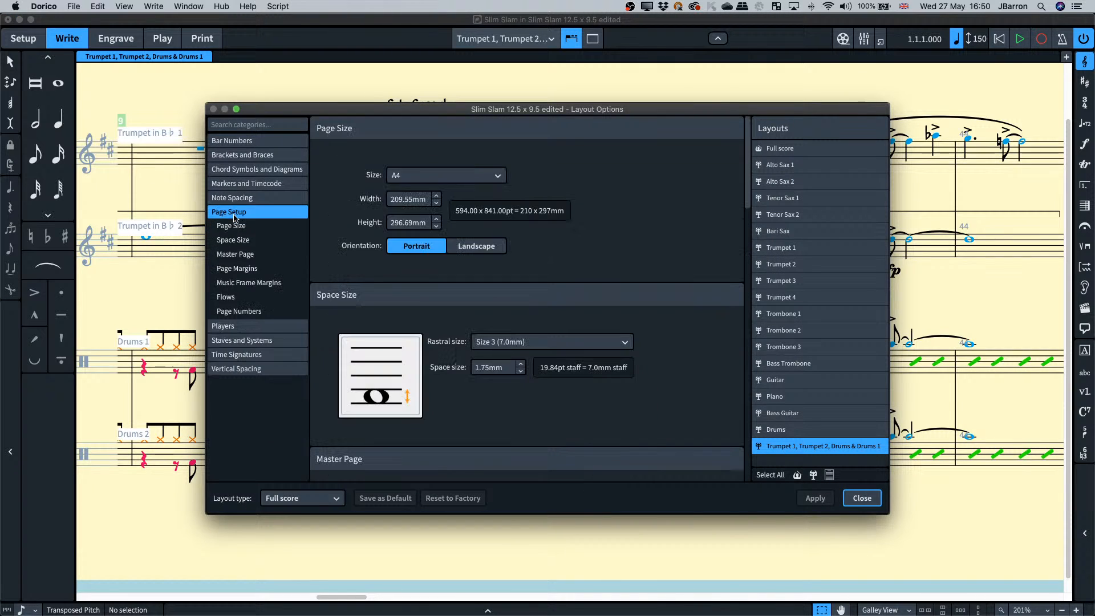
{"action": "left_click", "coordinate": [244, 297]}
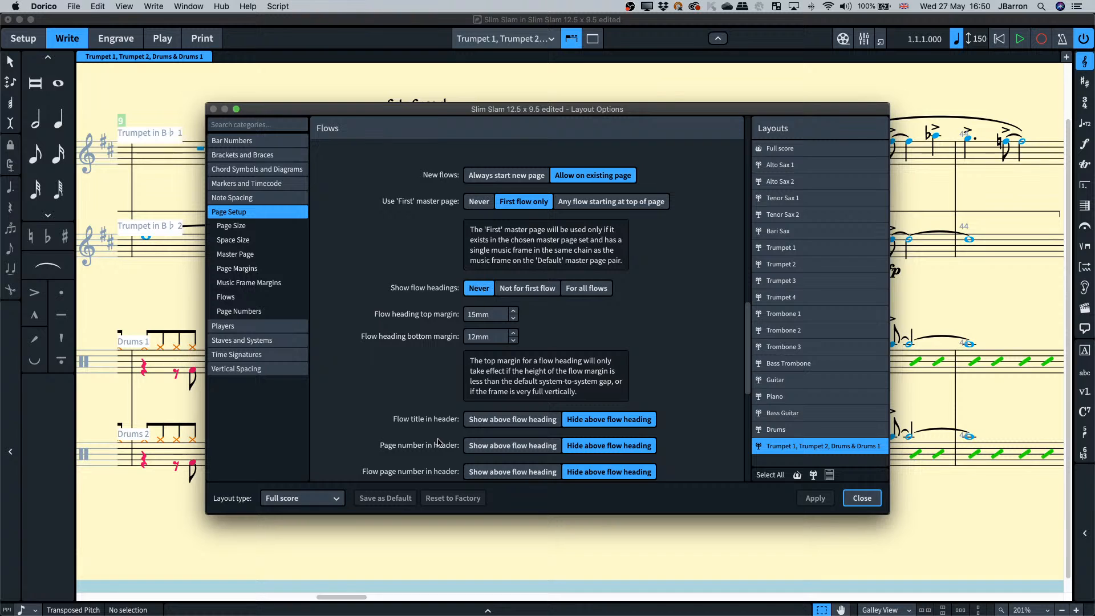
{"action": "left_click", "coordinate": [856, 500]}
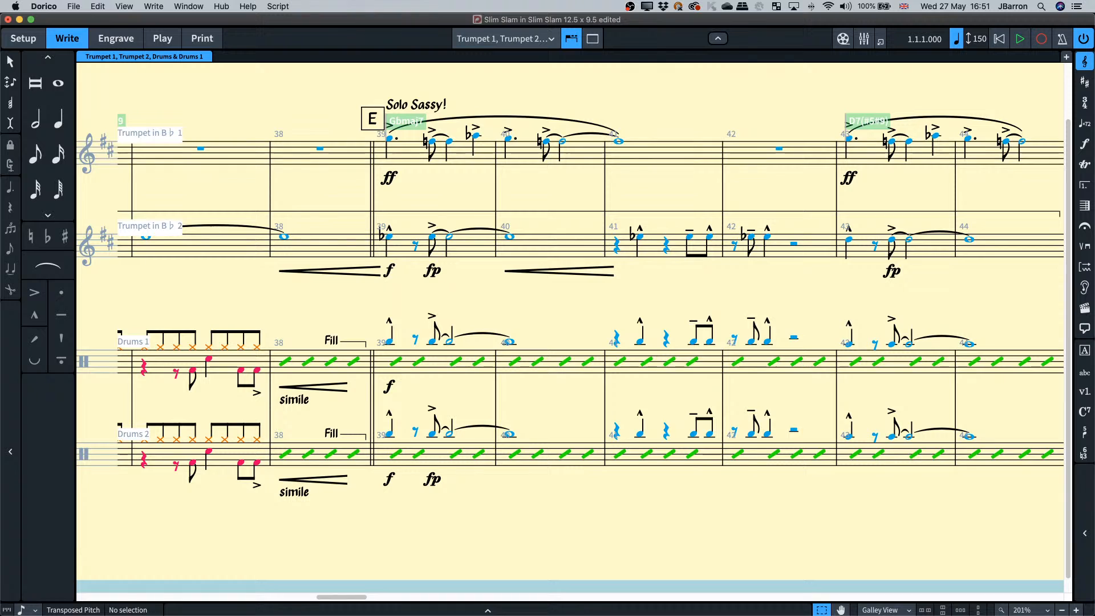
In Setup mode, add a second flow after Slim Slam.
{"action": "key", "text": "super+1"}
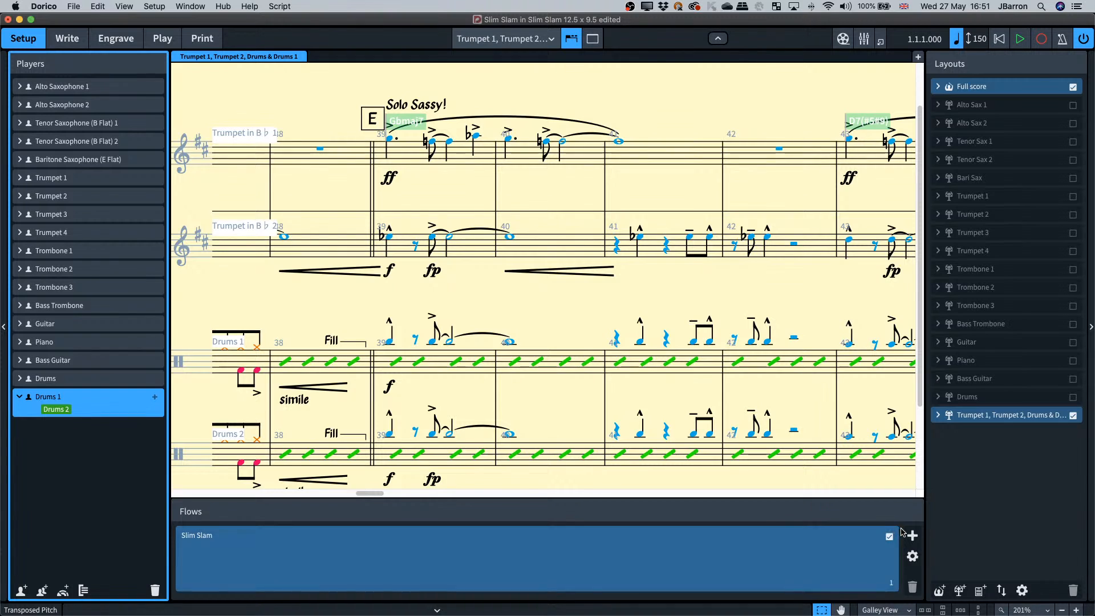
{"action": "left_click", "coordinate": [770, 541]}
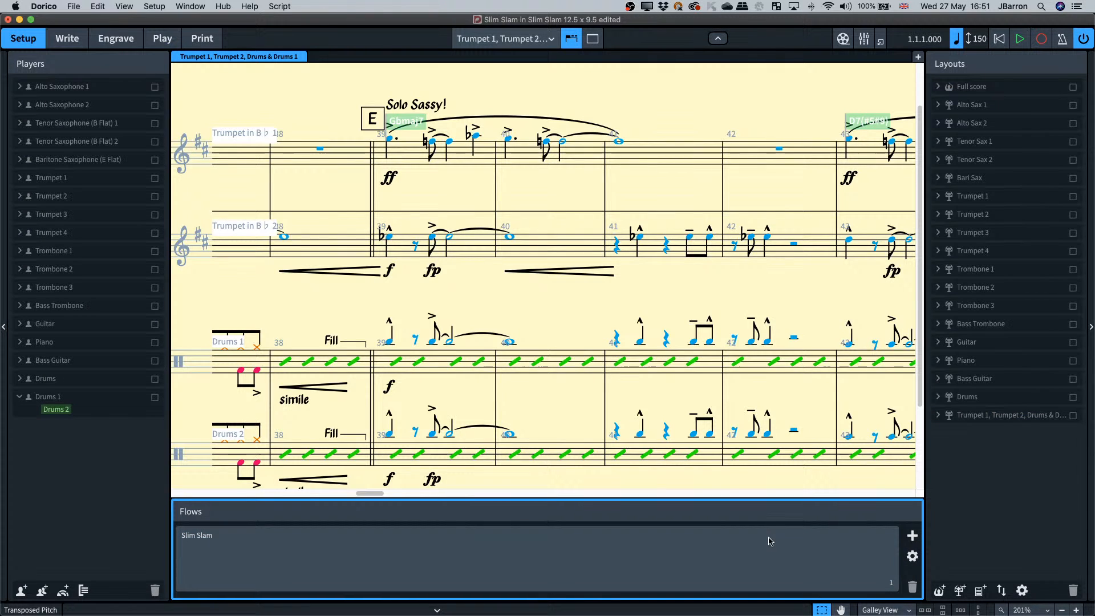
{"action": "key", "text": "shift+f"}
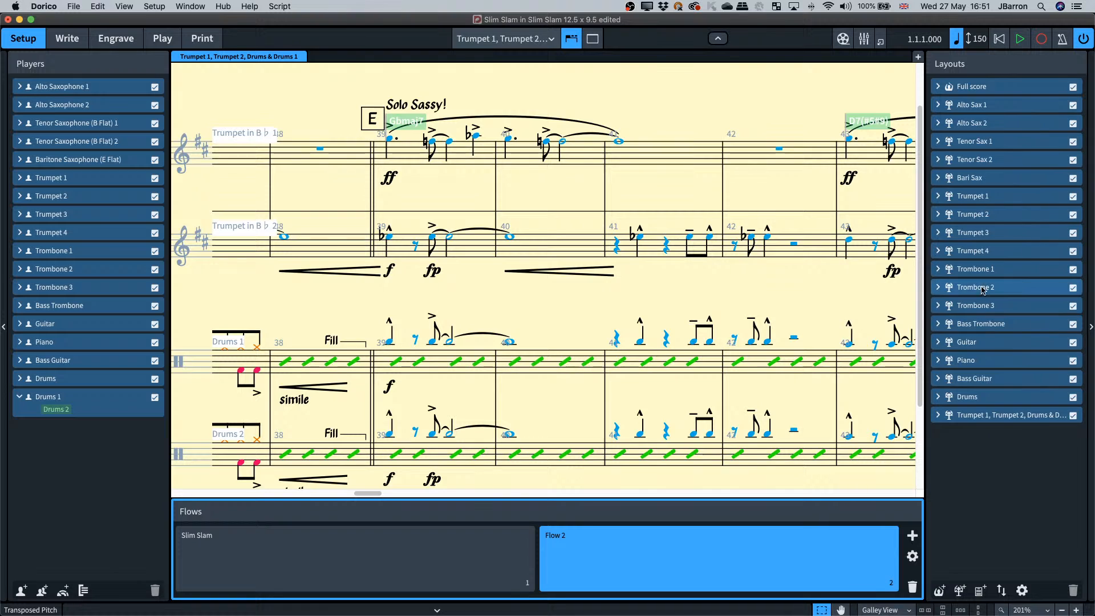
Create a full score layout named "Full score flow 2" directly below Full score, and exclude the Slim Slam flow from it.
{"action": "left_click", "coordinate": [971, 86]}
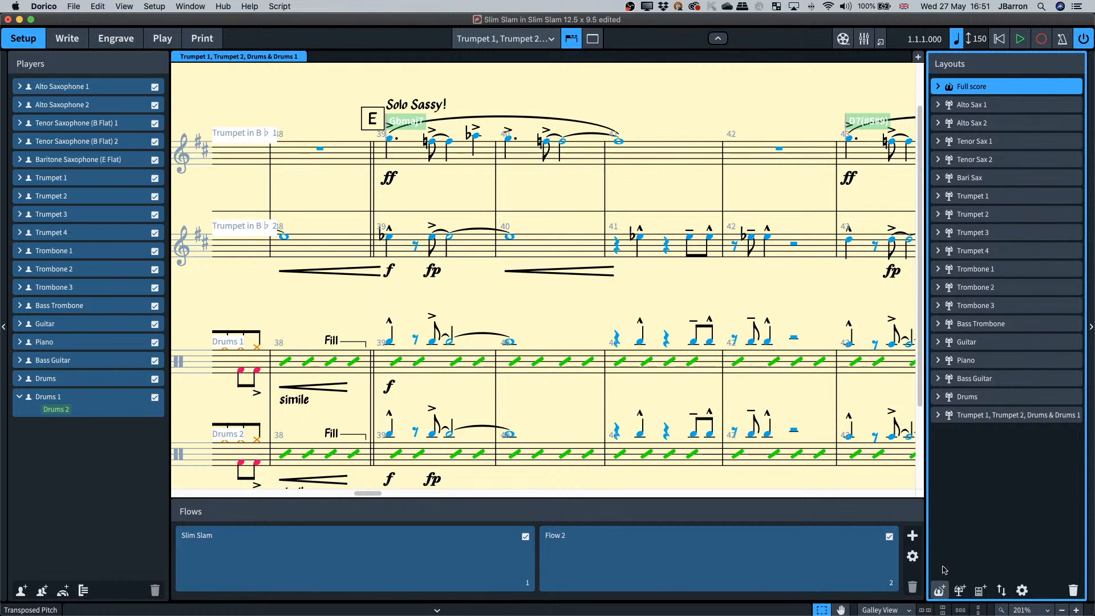
{"action": "left_click", "coordinate": [939, 590]}
{"action": "left_click_drag", "start_coordinate": [975, 427], "coordinate": [964, 97]}
{"action": "double_click", "coordinate": [979, 106]}
{"action": "left_click", "coordinate": [997, 106]}
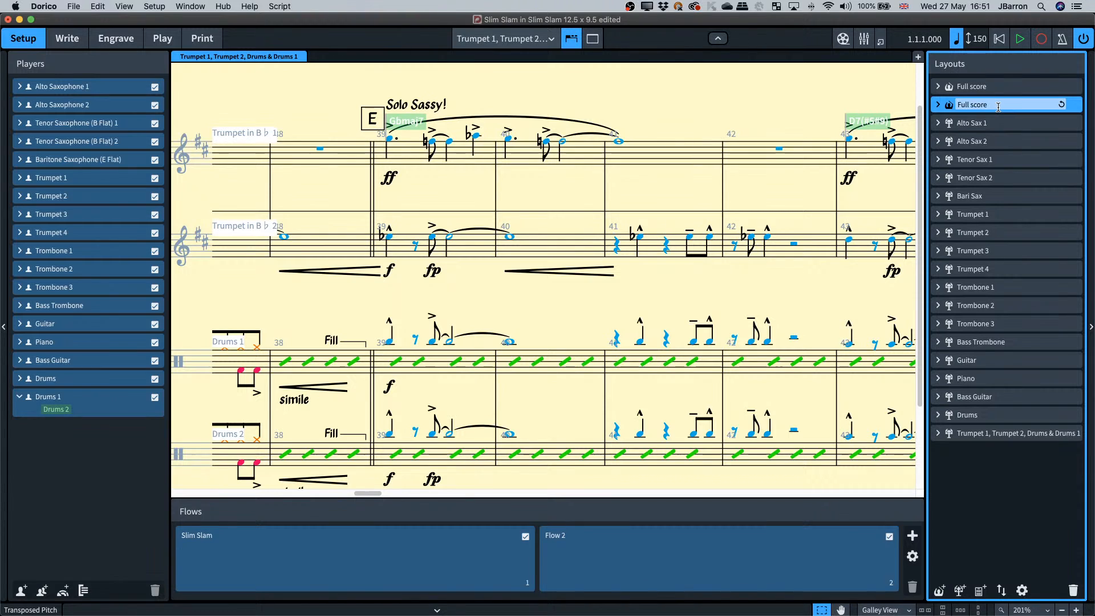
{"action": "type", "text": "flow 2"}
{"action": "key", "text": "Return"}
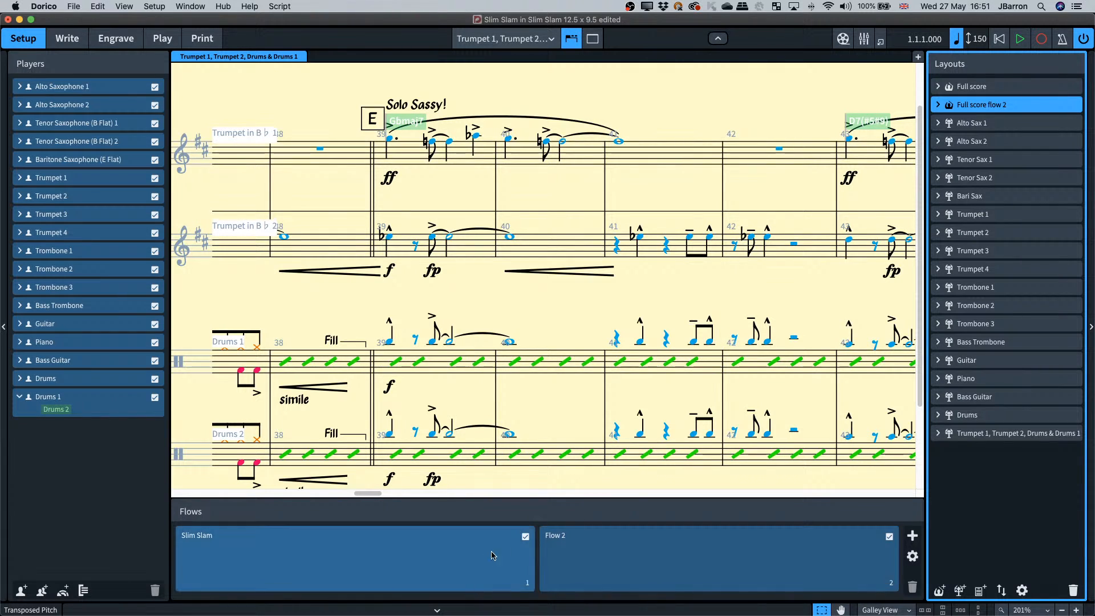
{"action": "left_click", "coordinate": [526, 537]}
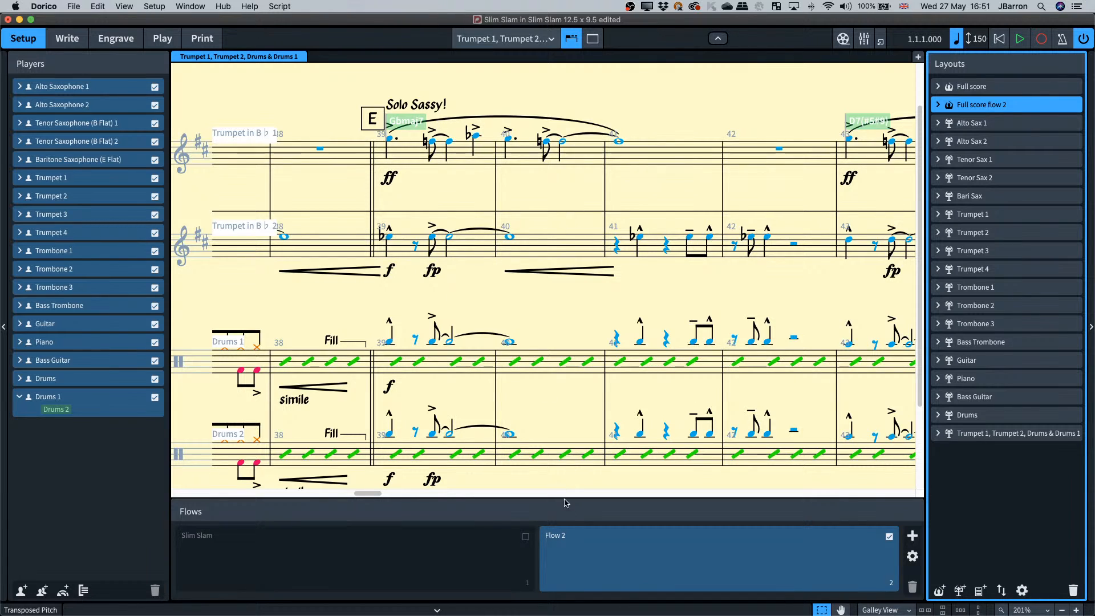
{"action": "left_click", "coordinate": [970, 86]}
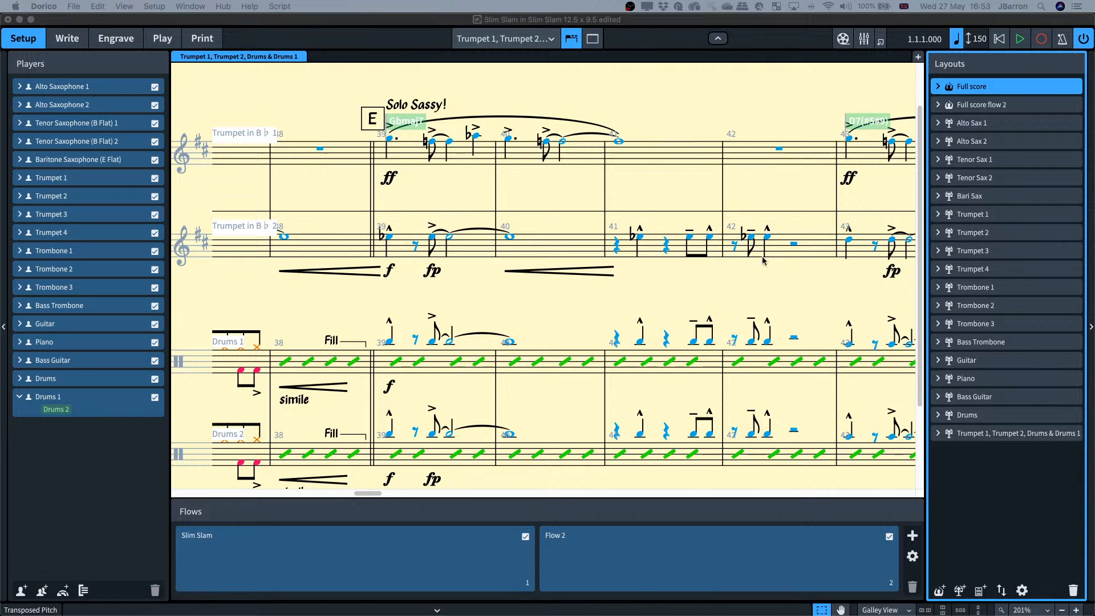
Look at the Accidentals page of the engraving options and close the dialog without changes.
{"action": "left_click", "coordinate": [673, 283]}
{"action": "key", "text": "super+shift+e"}
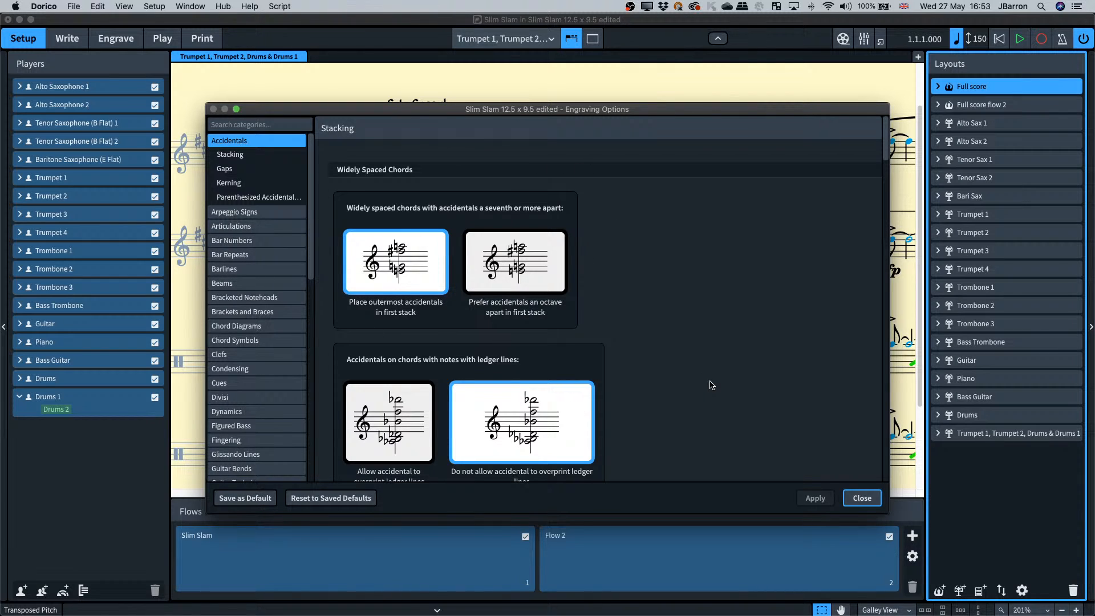
{"action": "left_click", "coordinate": [858, 499]}
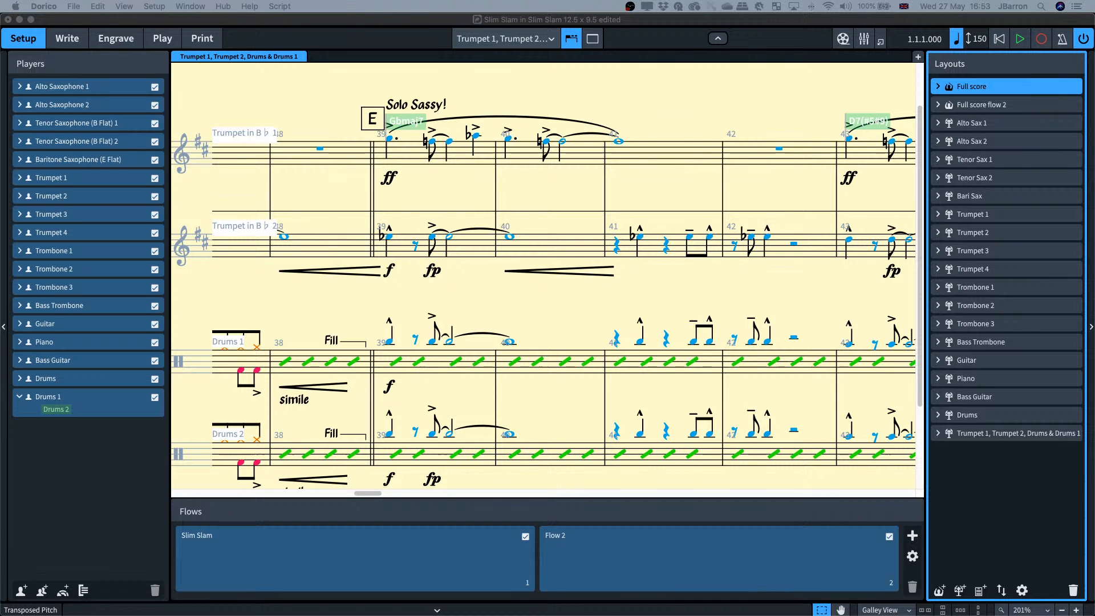
Switch to the Quality-plus march project, enlarge its window to fill the screen, and show the Flute part in Write mode.
{"action": "key", "text": "super+Tab"}
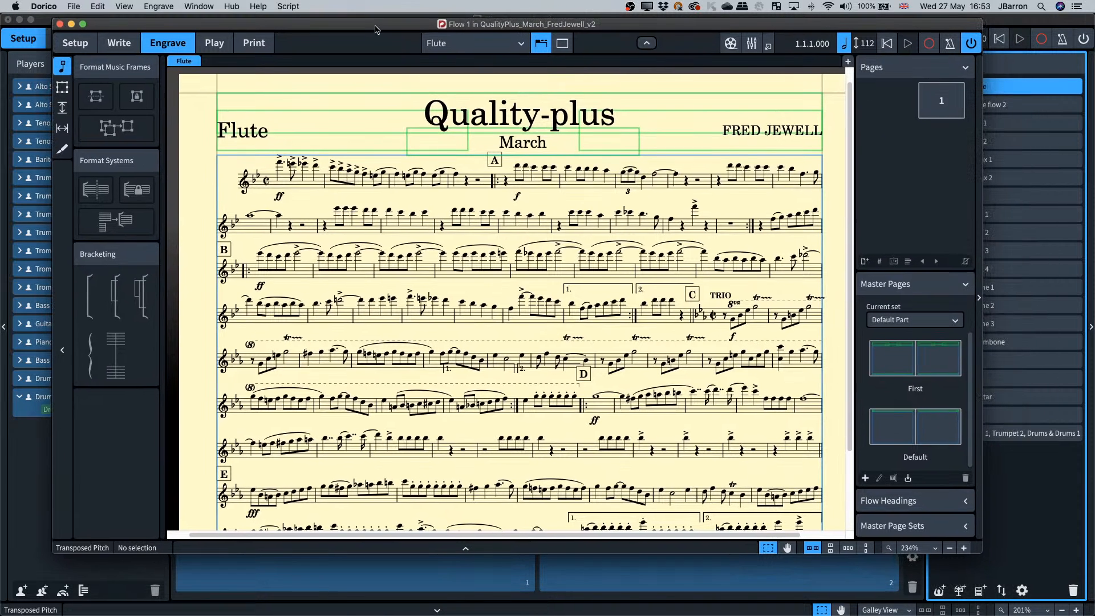
{"action": "left_click_drag", "start_coordinate": [408, 41], "coordinate": [377, 25]}
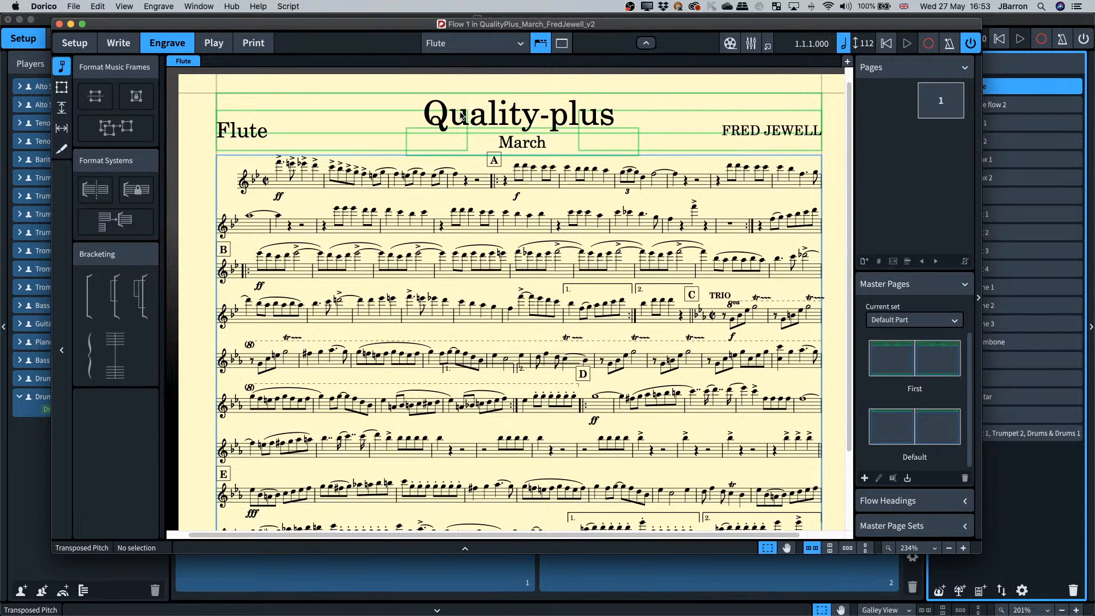
{"action": "key", "text": "space"}
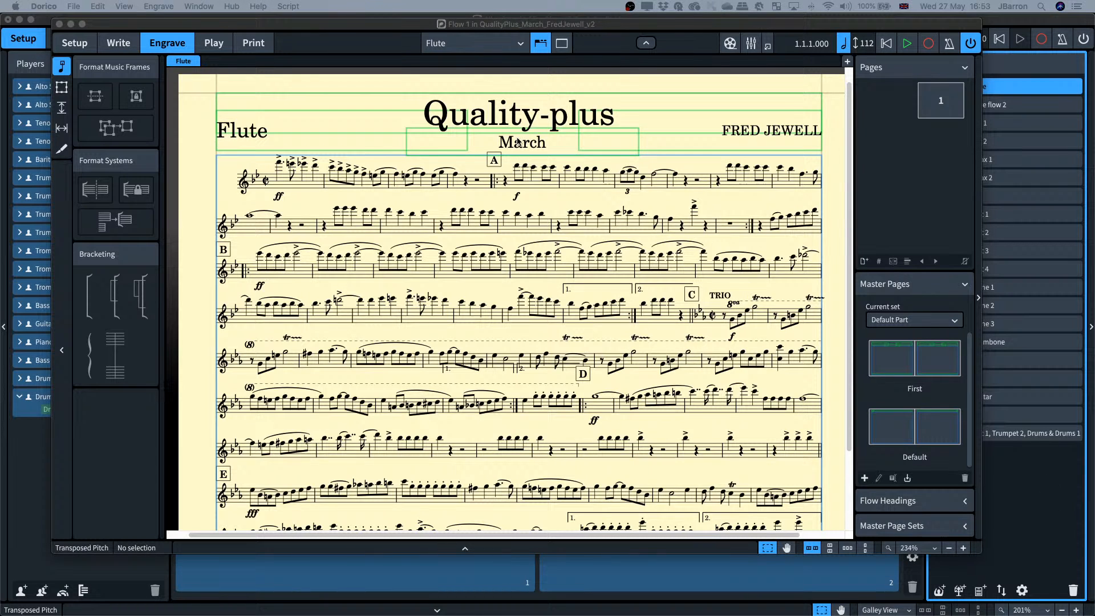
{"action": "double_click", "coordinate": [415, 25]}
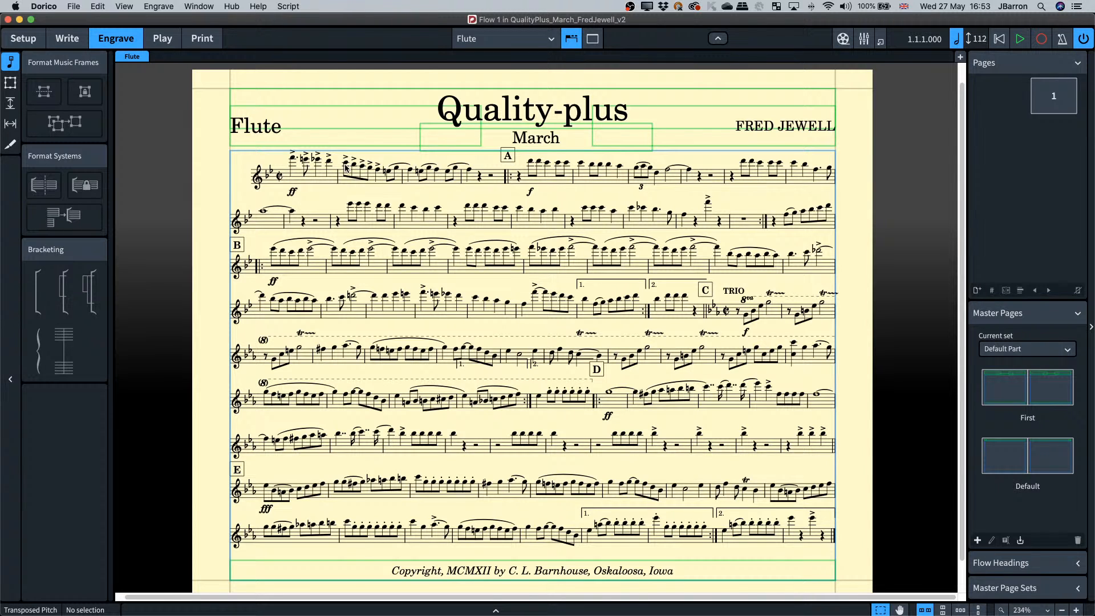
{"action": "key", "text": "super+2"}
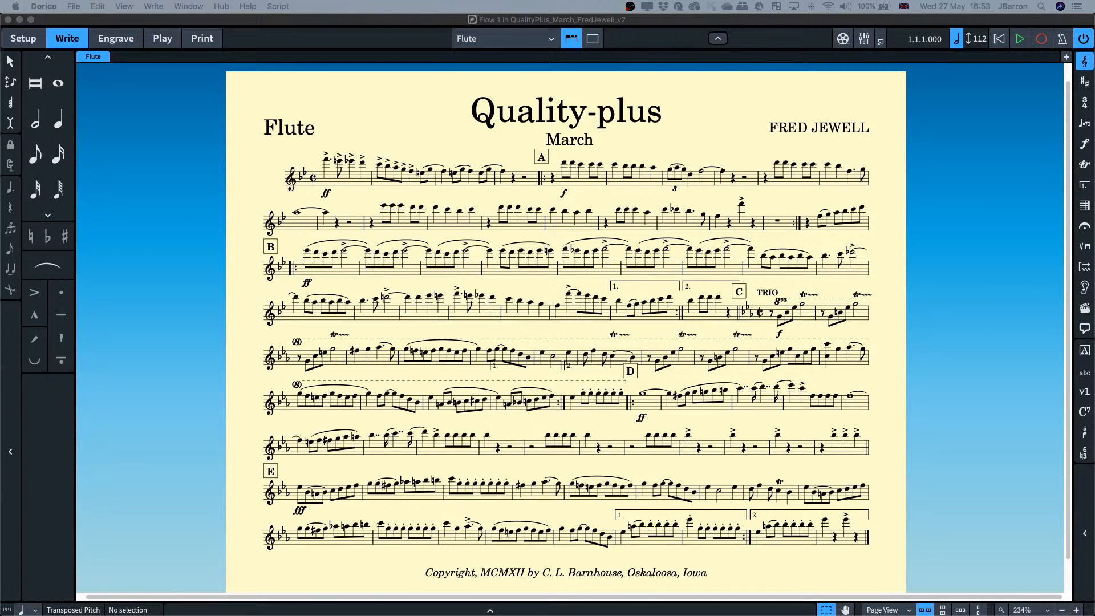
Bring the QualityPlus.pdf scan over the project, examine the C Flute part on page 3, and move the PDF away.
{"action": "left_click_drag", "start_coordinate": [1094, 177], "coordinate": [531, 63]}
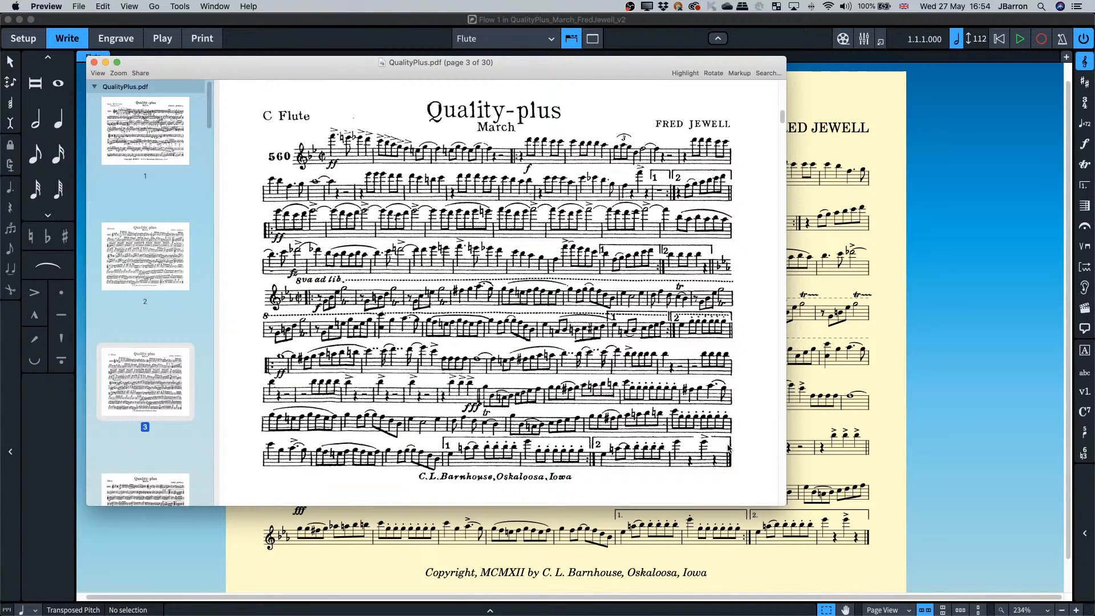
{"action": "left_click_drag", "start_coordinate": [781, 498], "coordinate": [836, 513]}
{"action": "scroll", "coordinate": [523, 250], "scroll_direction": "up", "scroll_amount": 5}
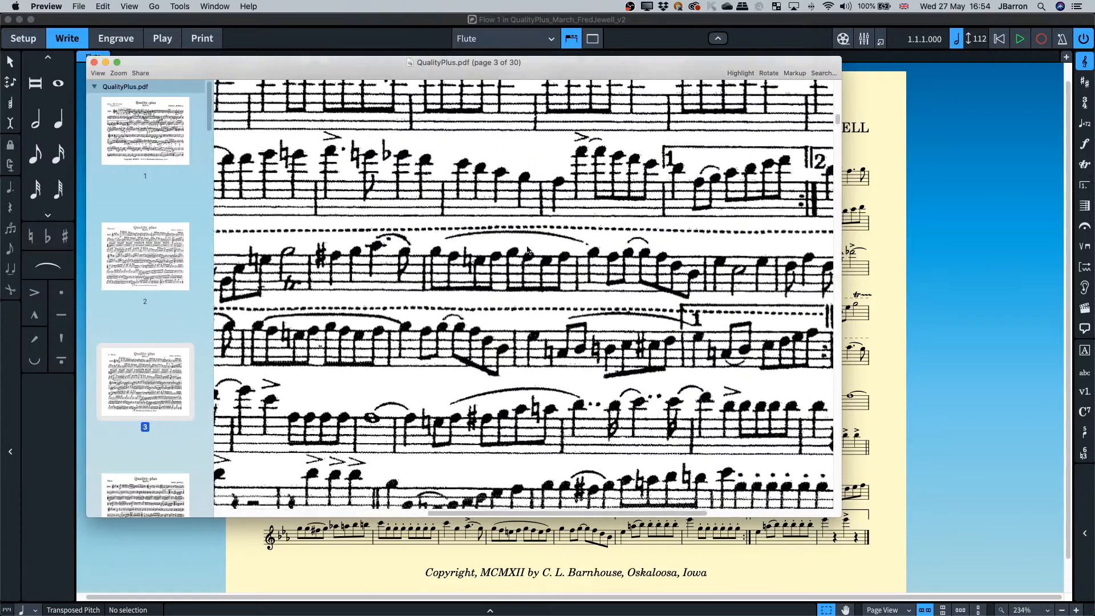
{"action": "scroll", "coordinate": [523, 250], "scroll_direction": "down", "scroll_amount": 8}
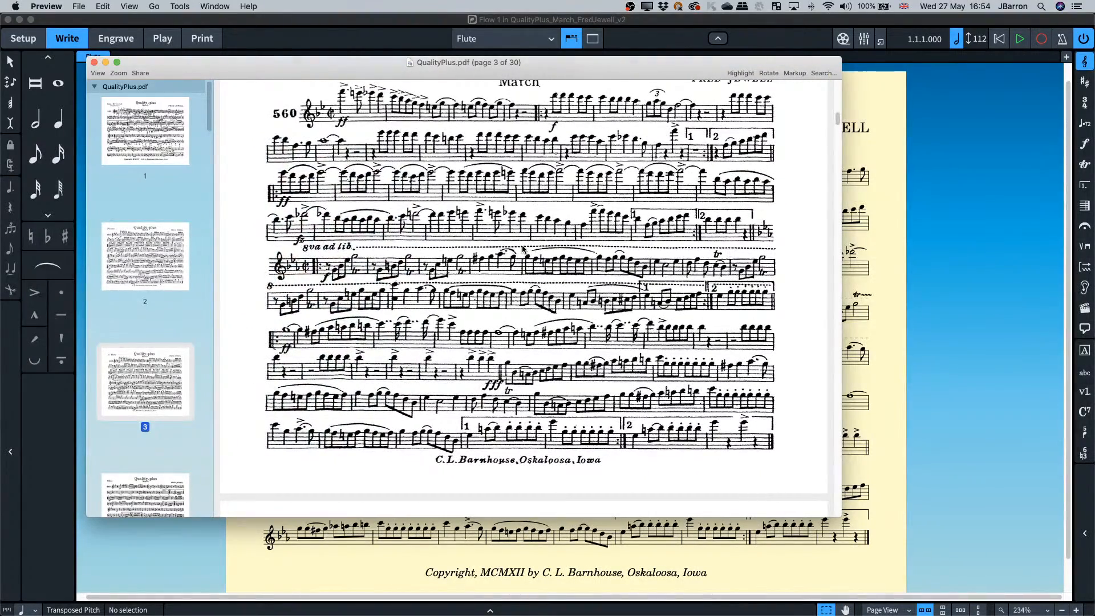
{"action": "scroll", "coordinate": [581, 305], "scroll_direction": "down", "scroll_amount": 1}
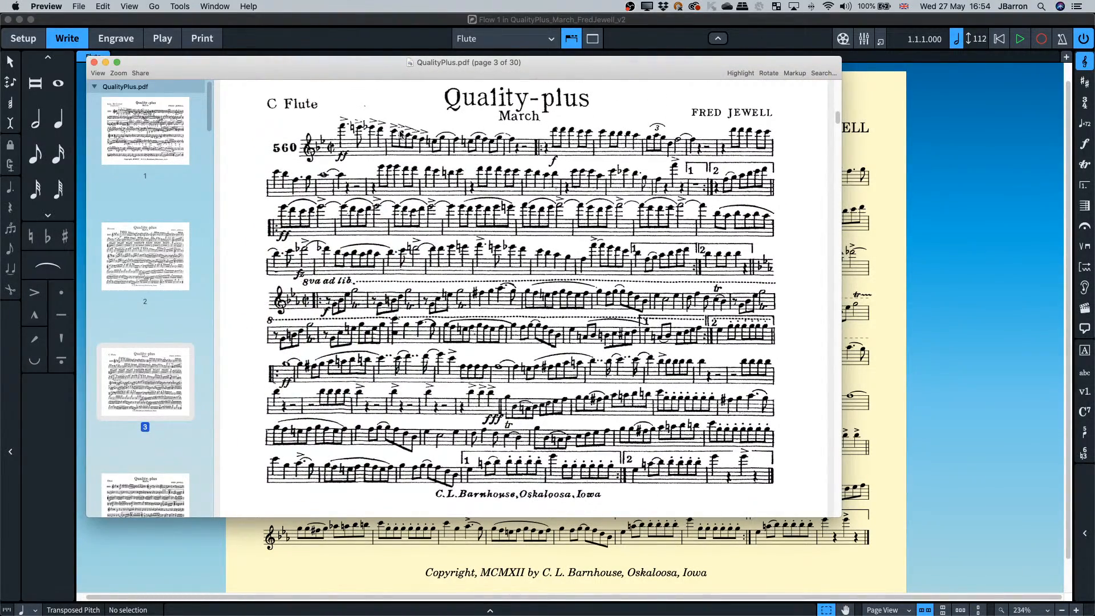
{"action": "left_click_drag", "start_coordinate": [841, 517], "coordinate": [873, 549]}
{"action": "left_click_drag", "start_coordinate": [286, 66], "coordinate": [1094, 109]}
{"action": "left_click", "coordinate": [730, 128]}
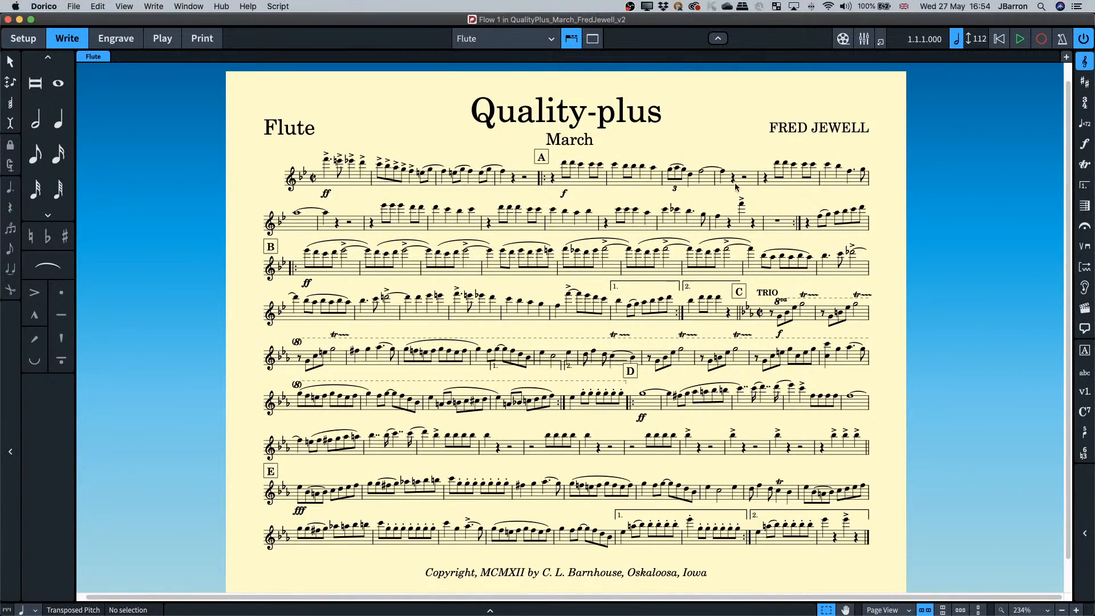
View the whole Flute page and the Clarinet (B flat) II part in the example copy of the project, and return to the Flute part.
{"action": "key", "text": "x"}
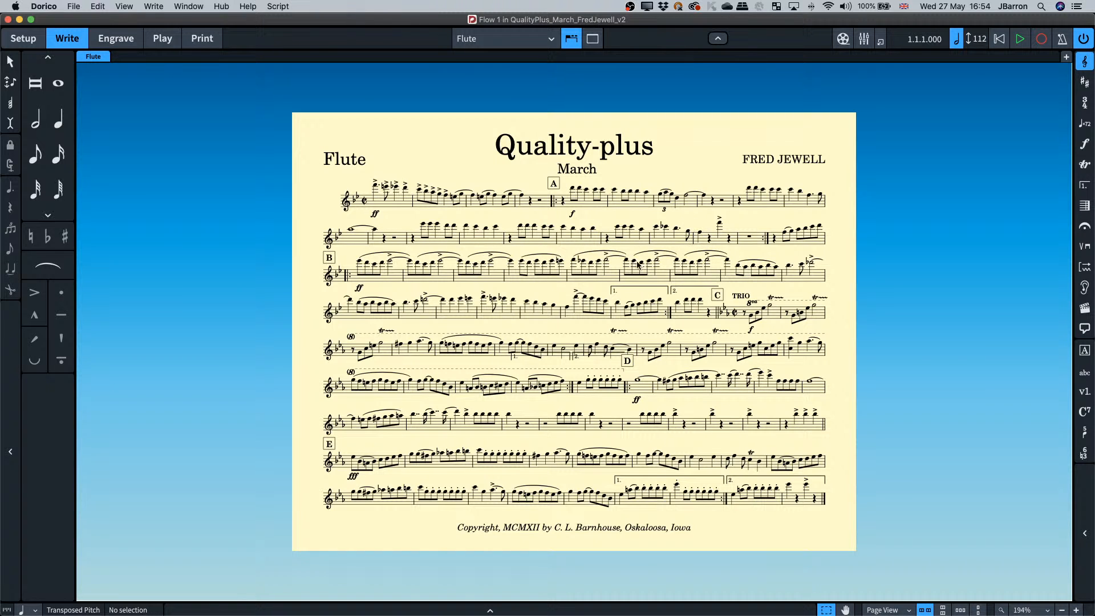
{"action": "scroll", "coordinate": [579, 276], "scroll_direction": "up", "scroll_amount": 3}
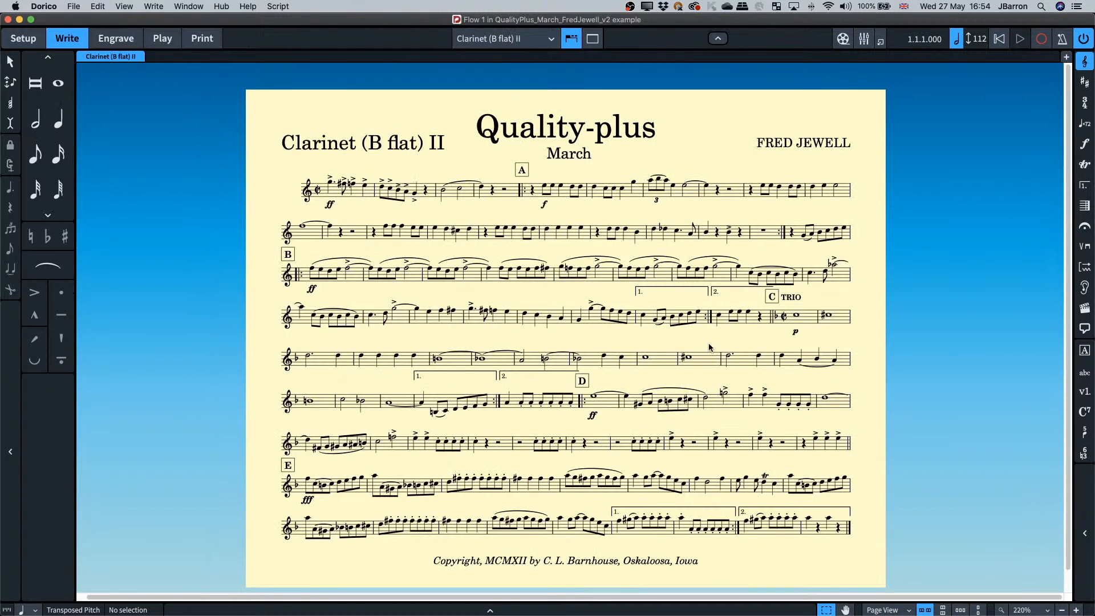
{"action": "left_click_drag", "start_coordinate": [421, 23], "coordinate": [1093, 98]}
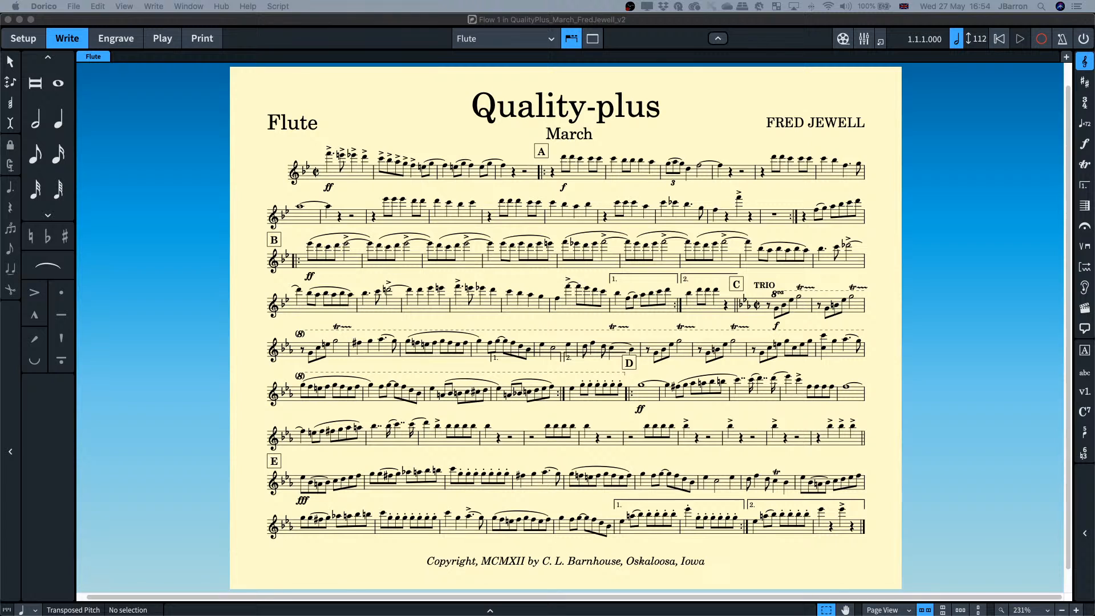
{"action": "key", "text": "super+grave"}
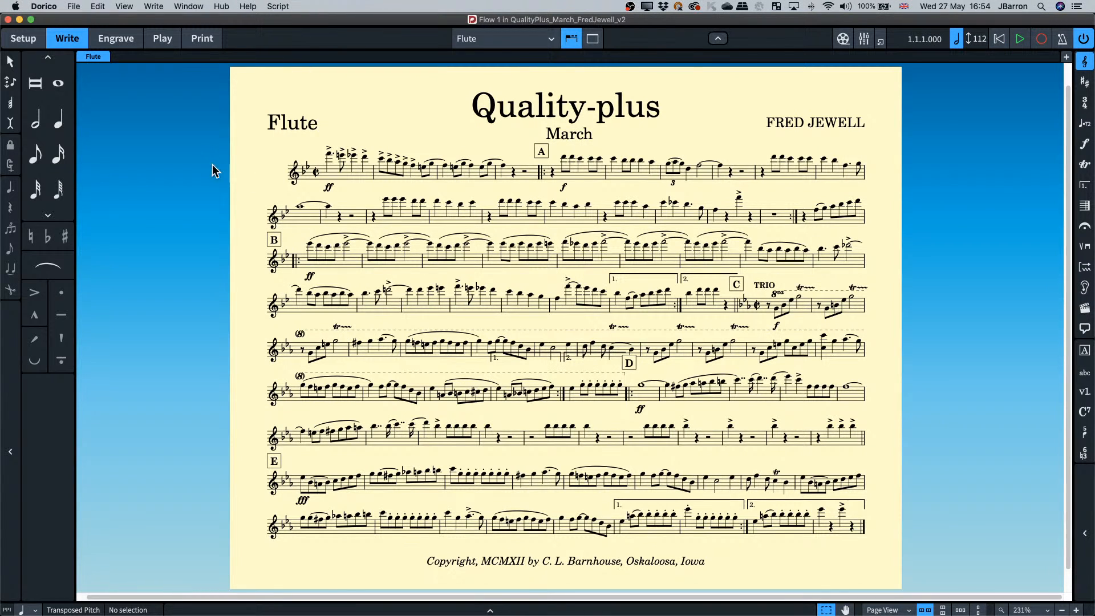
Show the Clarinet (B flat) II layout of the original project and examine its overlapping staves up close.
{"action": "left_click", "coordinate": [477, 38]}
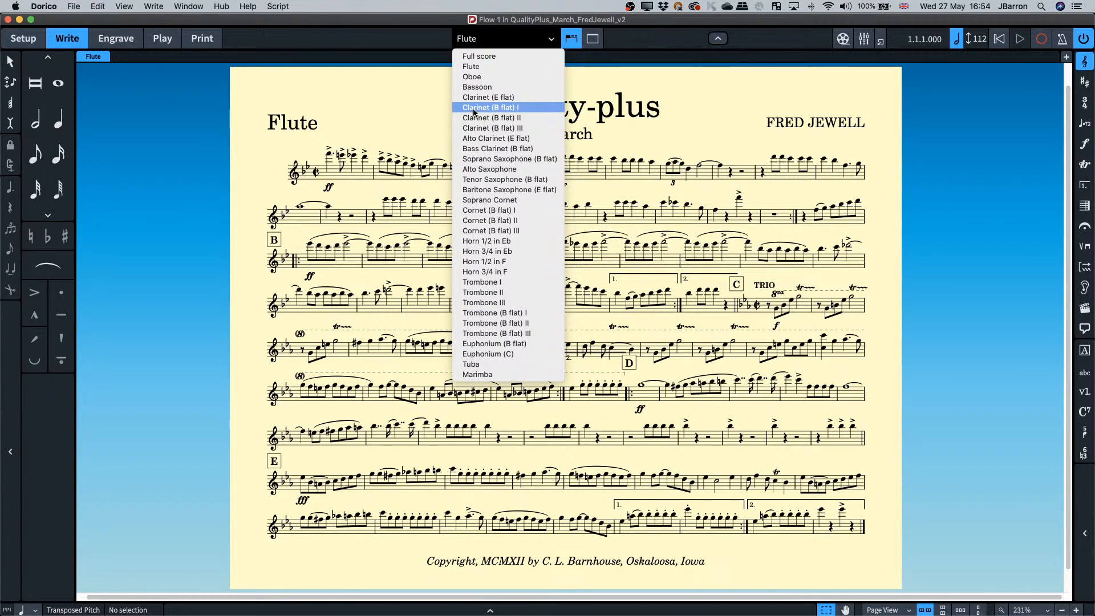
{"action": "left_click", "coordinate": [475, 117]}
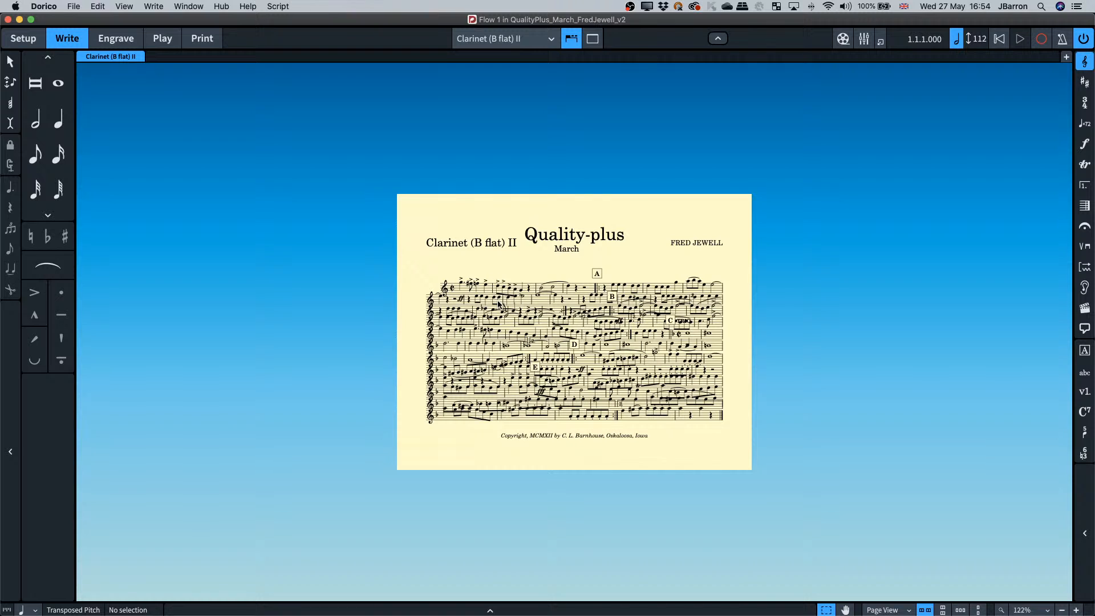
{"action": "key", "text": "z"}
{"action": "key", "text": "z"}
{"action": "key", "text": "z"}
{"action": "key", "text": "z"}
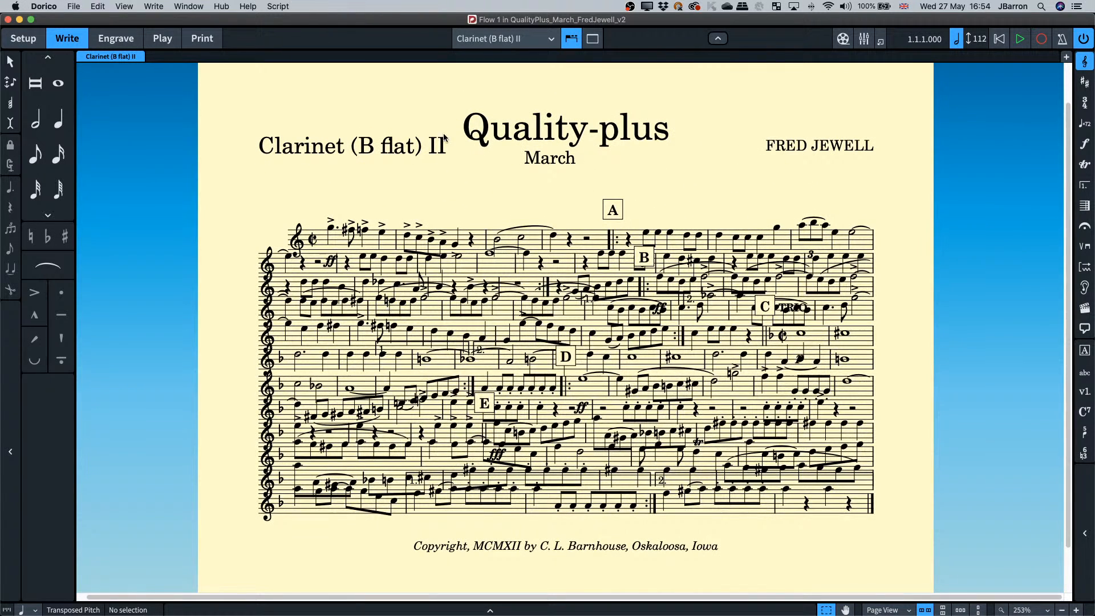
View the Clarinet (B flat) I part layout for comparison and return to the Flute part.
{"action": "left_click", "coordinate": [477, 38]}
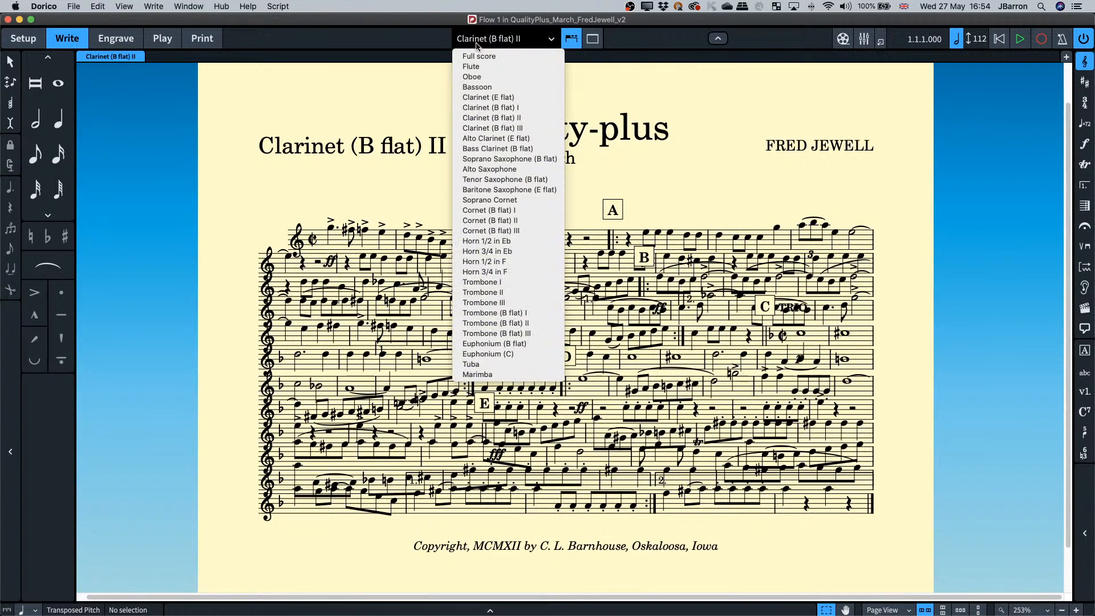
{"action": "left_click", "coordinate": [479, 108]}
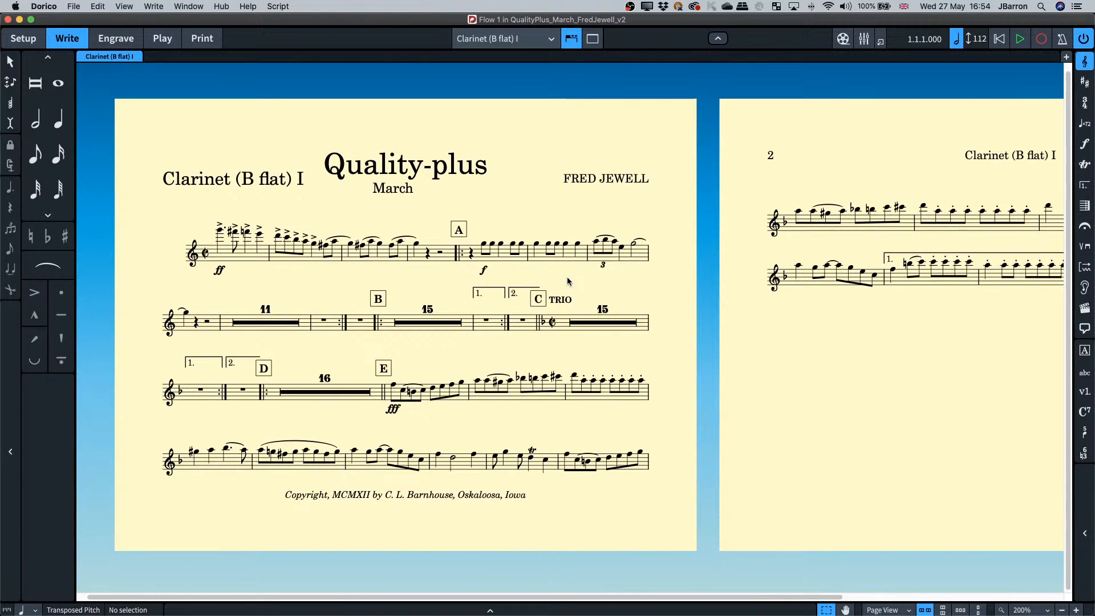
{"action": "left_click", "coordinate": [502, 38]}
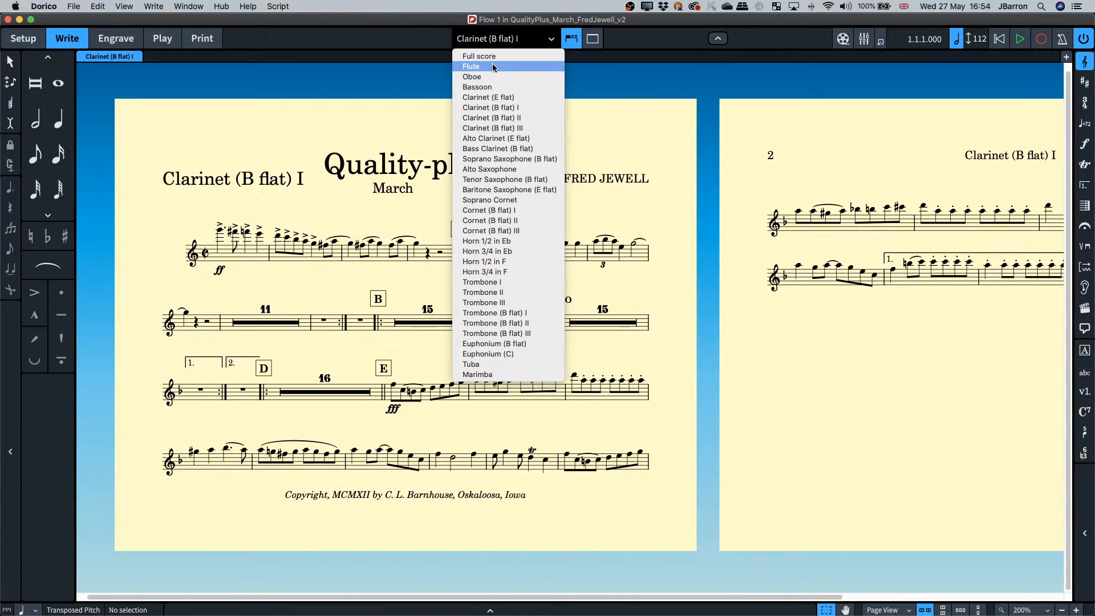
{"action": "left_click", "coordinate": [491, 63]}
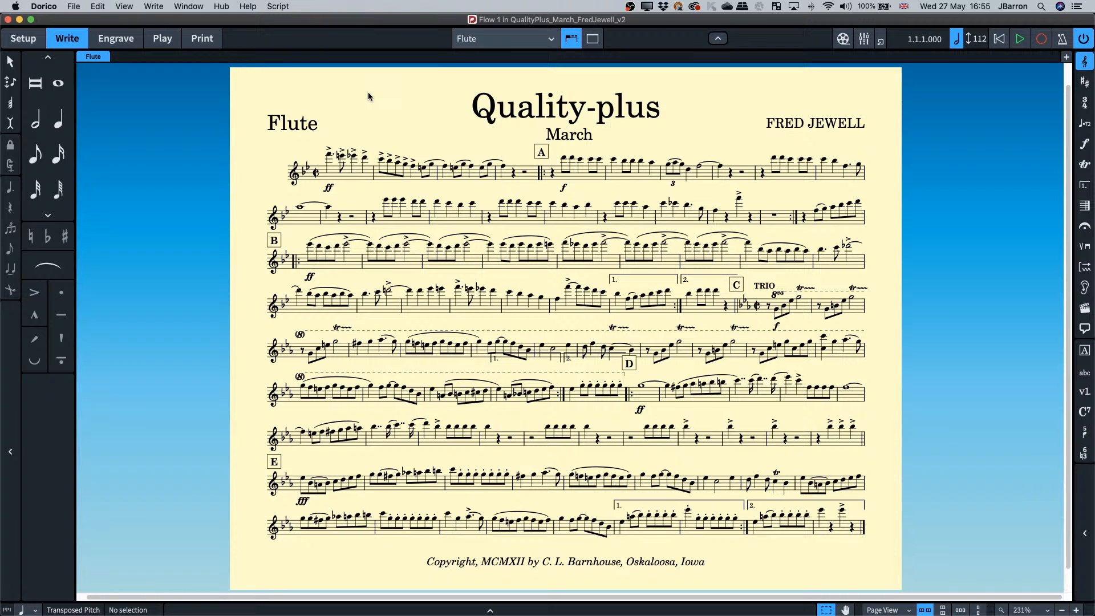
Open Layout Options for the Flute layout and examine its page size, rastral size choices and page margins.
{"action": "key", "text": "super+shift+l"}
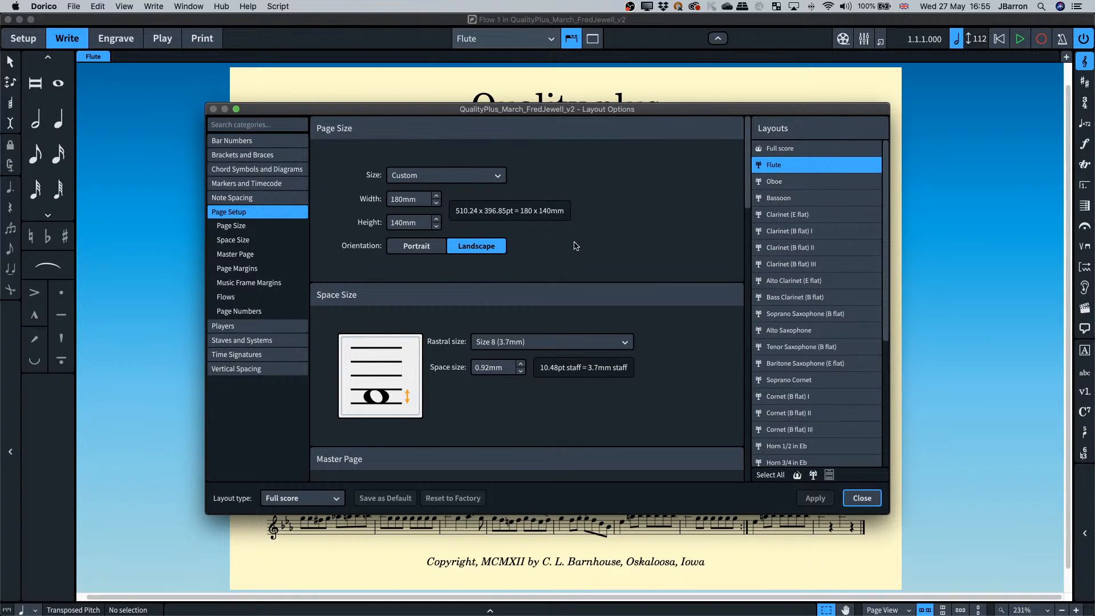
{"action": "scroll", "coordinate": [659, 284], "scroll_direction": "down", "scroll_amount": 1}
{"action": "scroll", "coordinate": [659, 284], "scroll_direction": "down", "scroll_amount": 1}
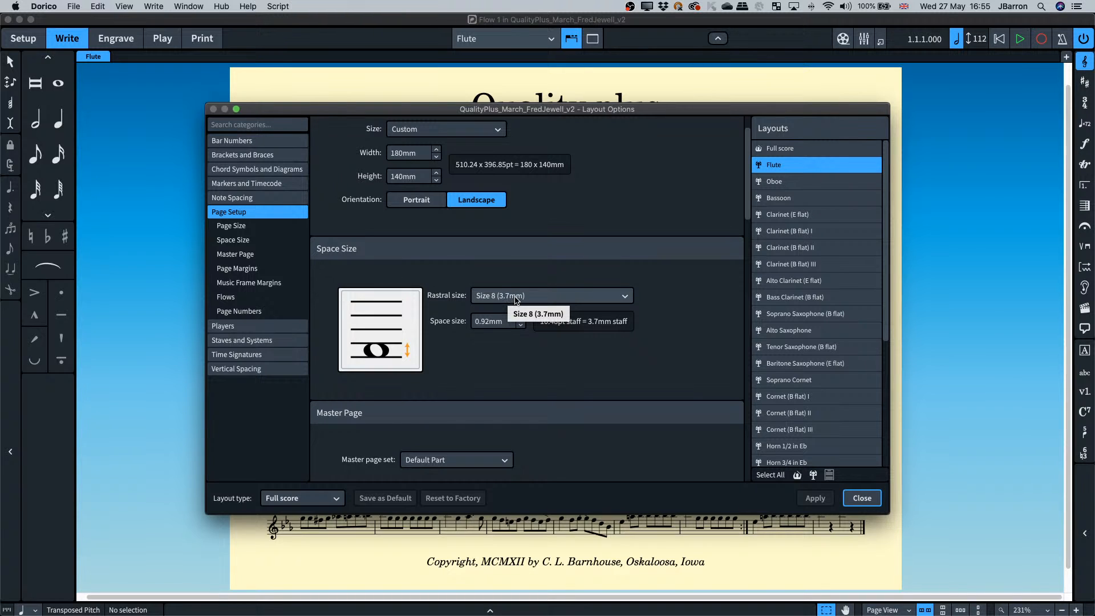
{"action": "left_click", "coordinate": [515, 298]}
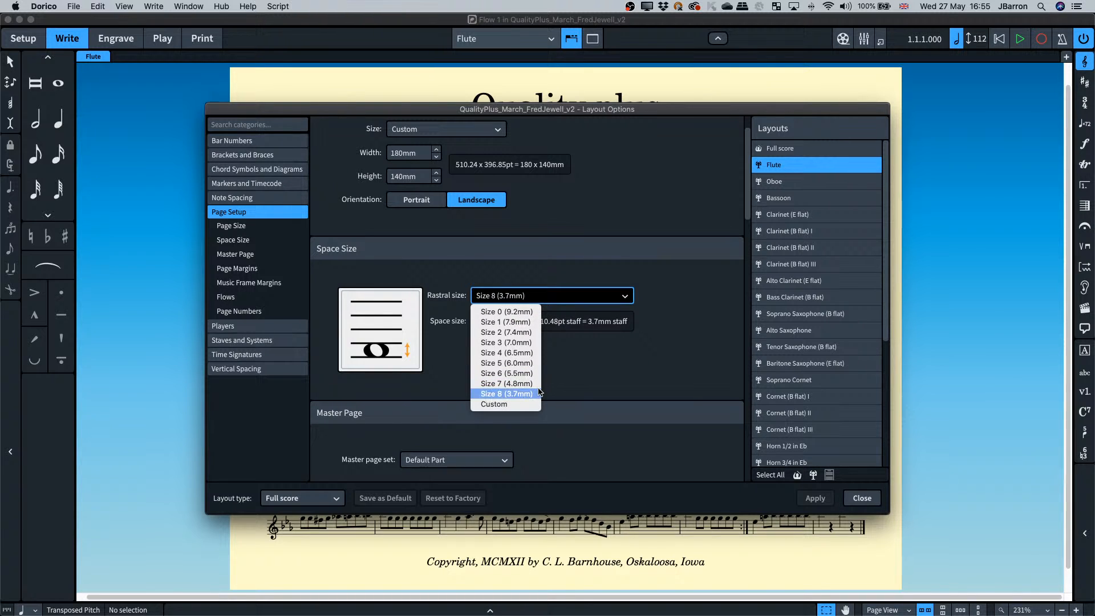
{"action": "left_click", "coordinate": [648, 383]}
{"action": "scroll", "coordinate": [696, 368], "scroll_direction": "down", "scroll_amount": 10}
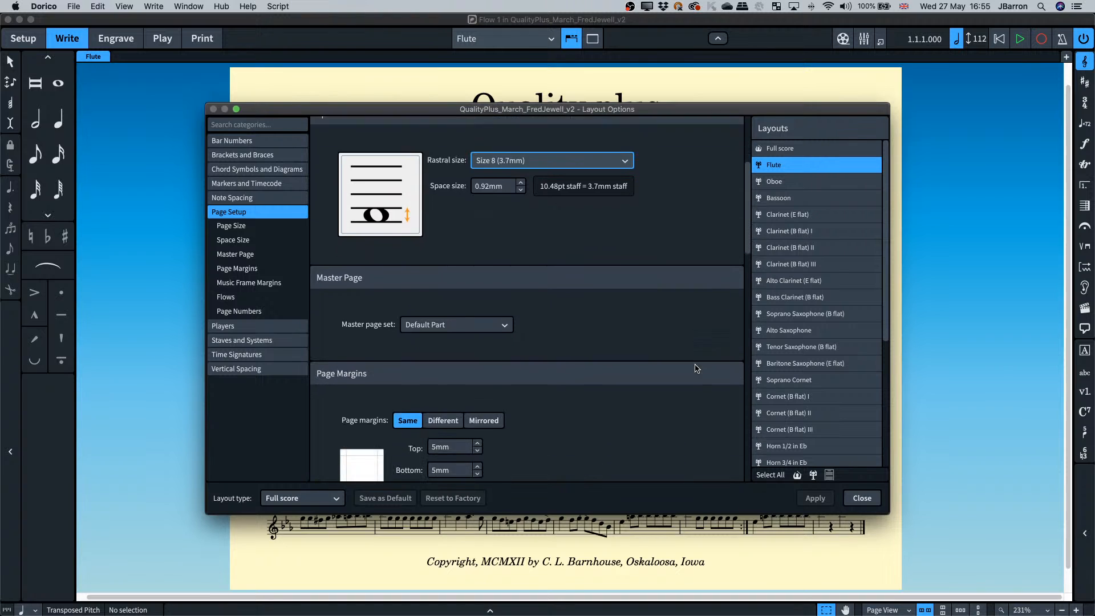
{"action": "scroll", "coordinate": [695, 367], "scroll_direction": "down", "scroll_amount": 3}
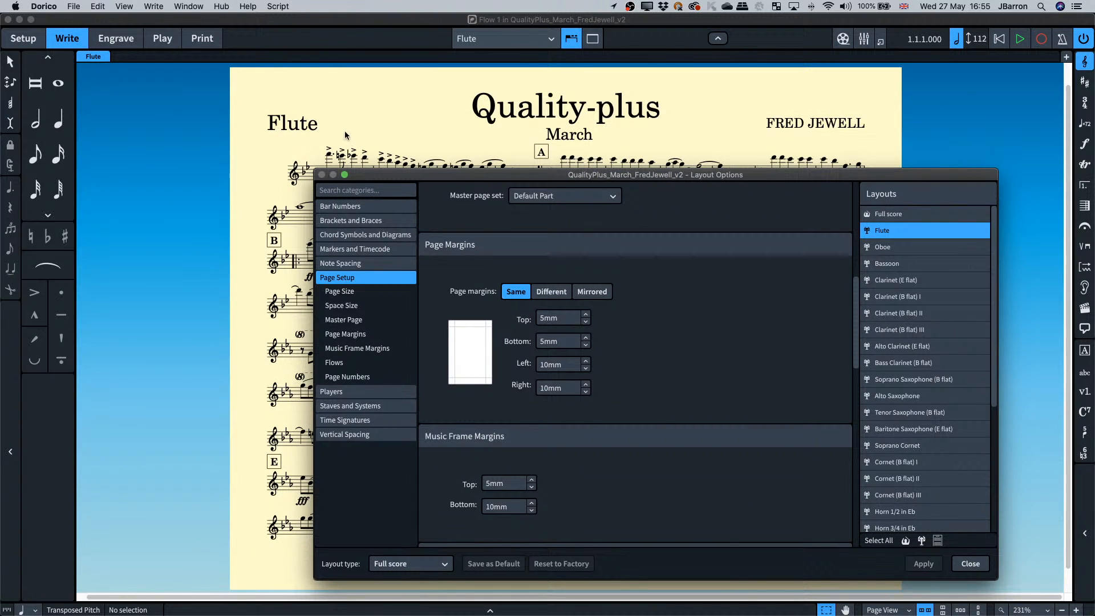
Switch to Engrave mode, compare the Flute page's frames with its page and music frame margin settings, and close Layout Options.
{"action": "key", "text": "Escape"}
{"action": "key", "text": "super+3"}
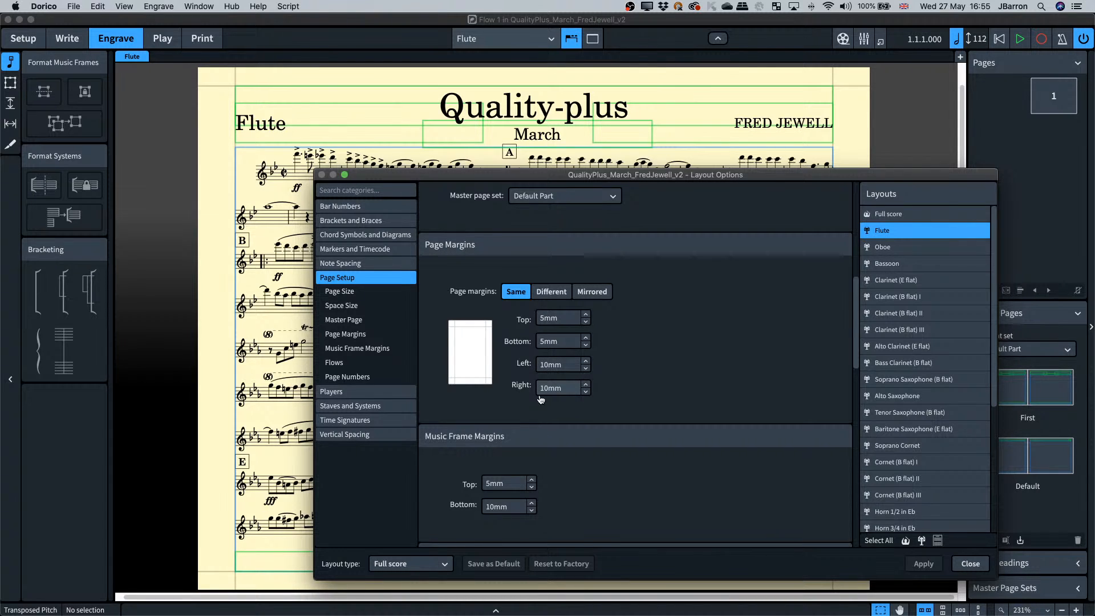
{"action": "scroll", "coordinate": [707, 384], "scroll_direction": "down", "scroll_amount": 5}
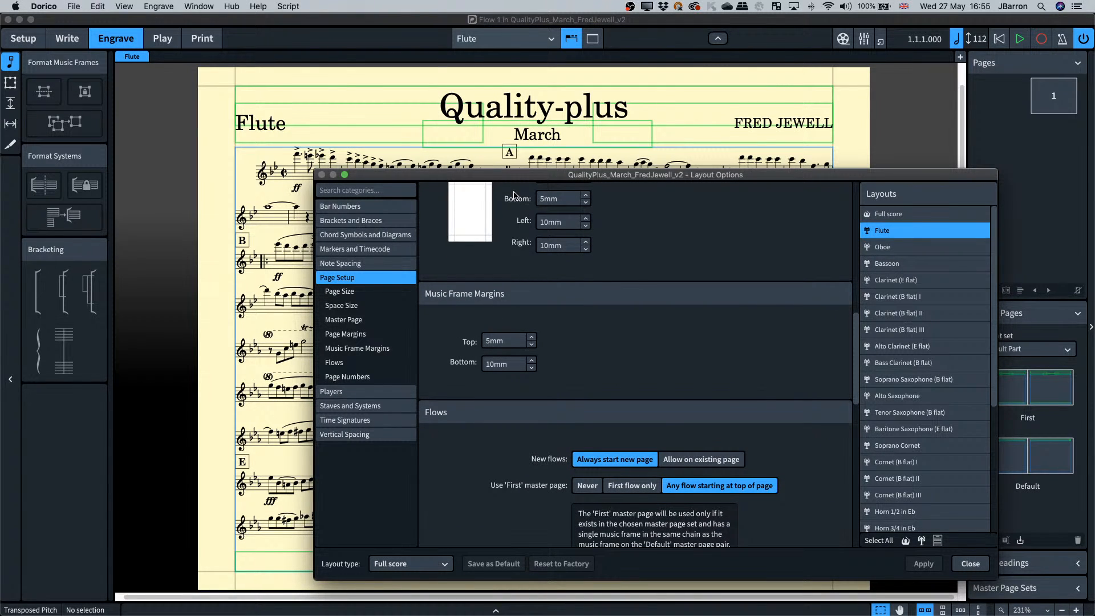
{"action": "left_click_drag", "start_coordinate": [510, 178], "coordinate": [518, 193]}
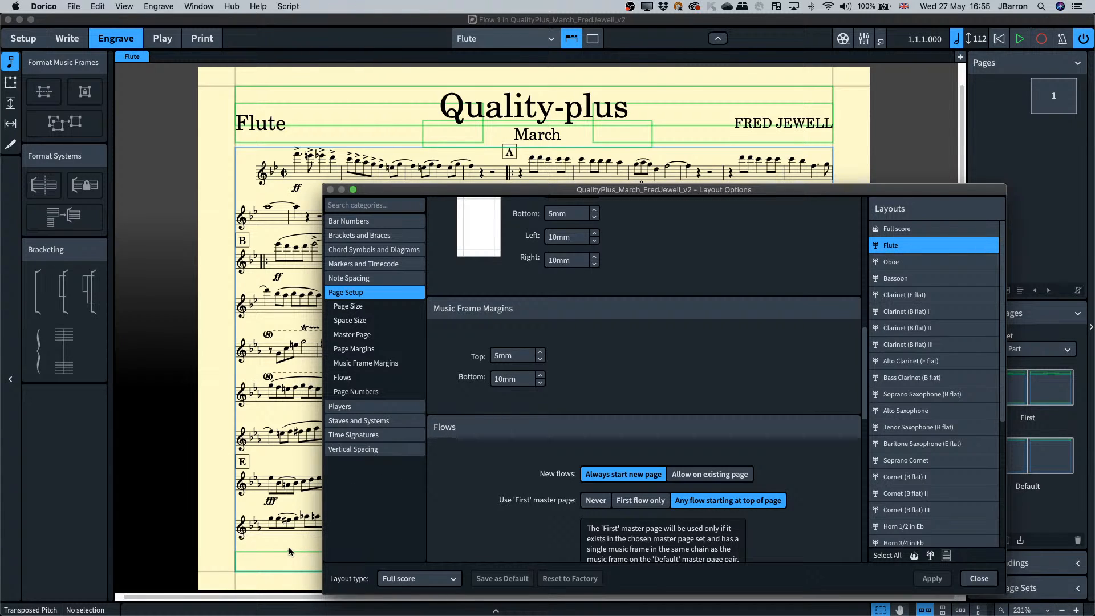
{"action": "scroll", "coordinate": [559, 342], "scroll_direction": "up", "scroll_amount": 2}
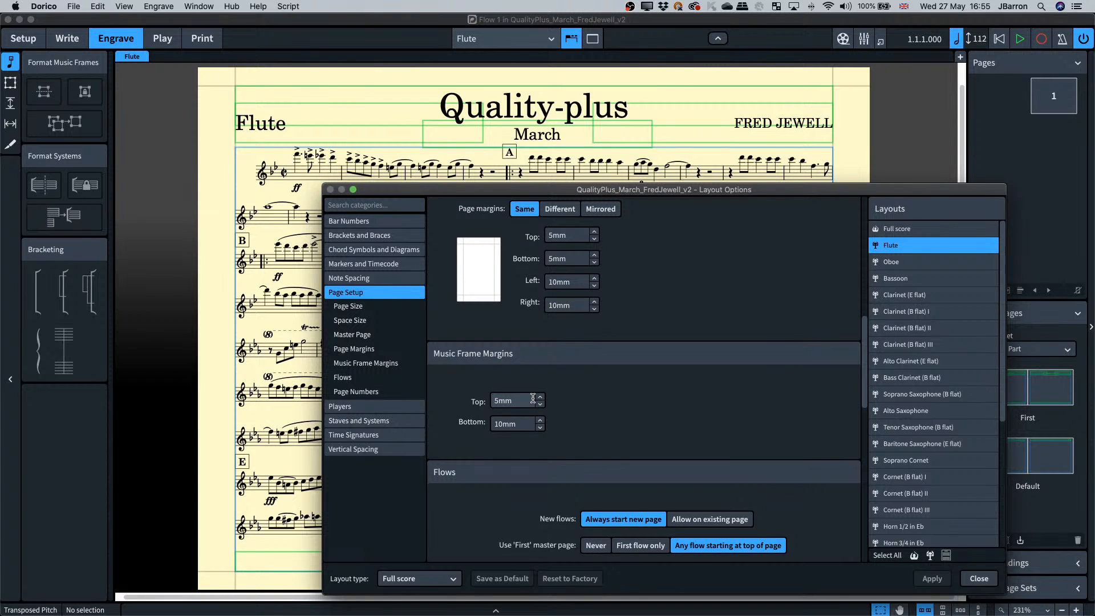
{"action": "left_click", "coordinate": [978, 578]}
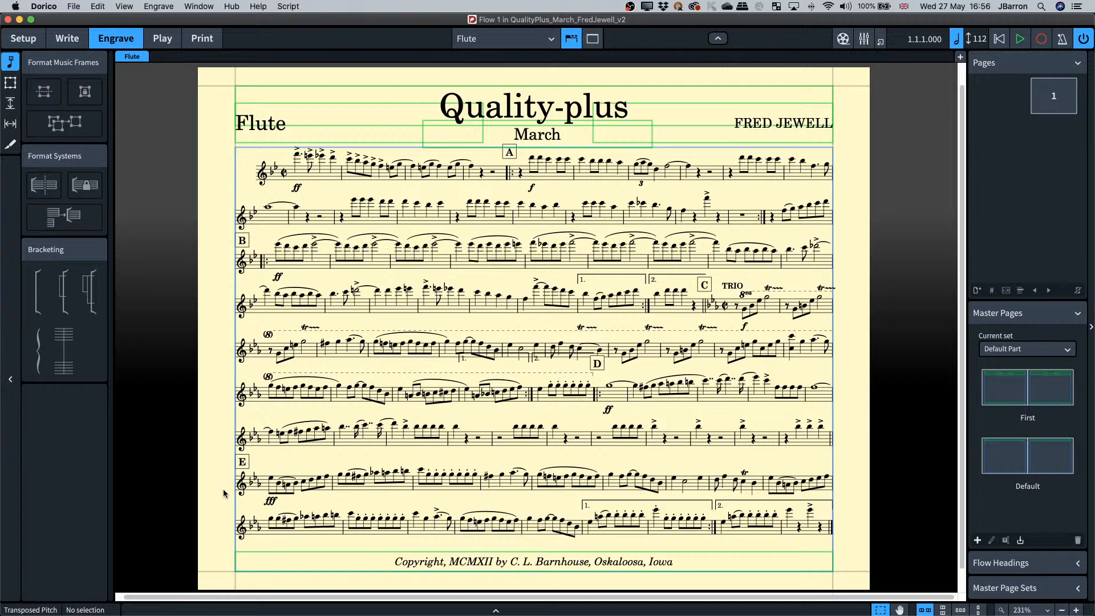
Examine the frames of the First master page in the Default Part set, and return to the Flute page with its frame outlines shown.
{"action": "left_click", "coordinate": [1006, 382]}
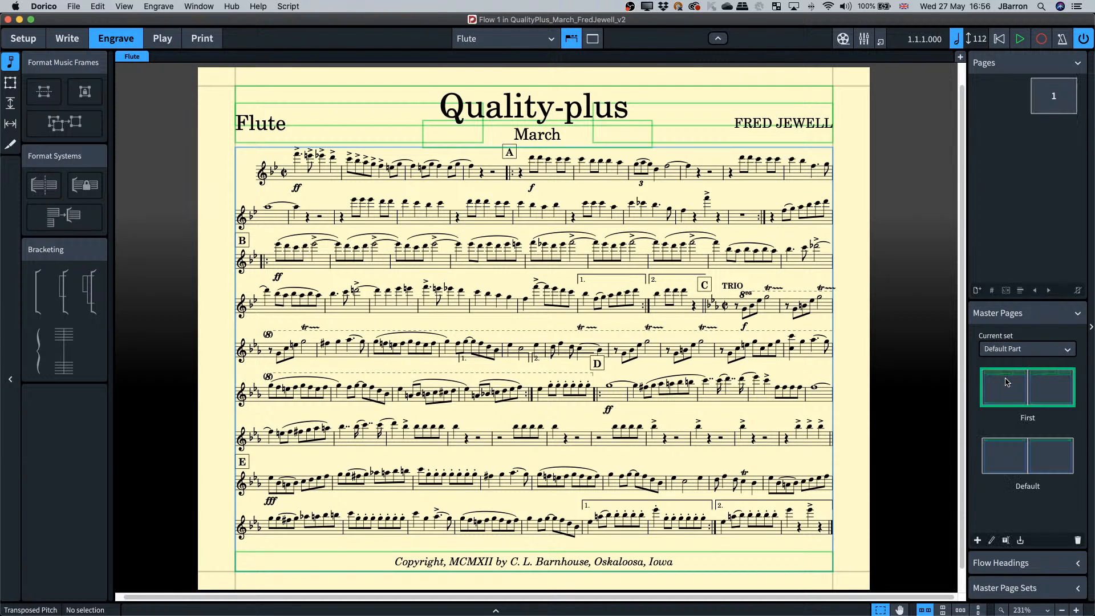
{"action": "double_click", "coordinate": [1006, 382]}
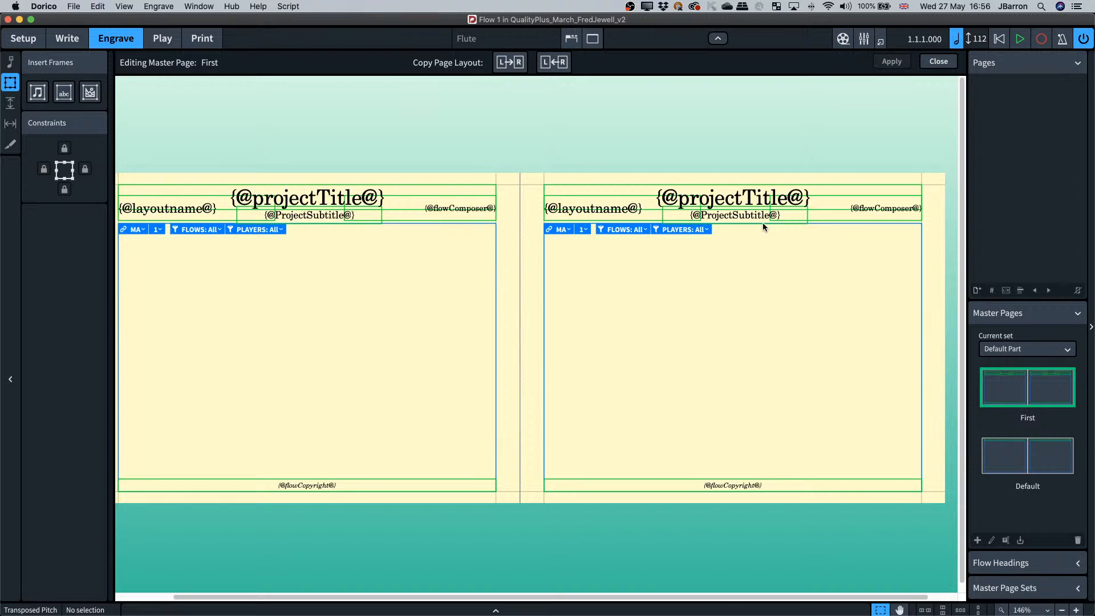
{"action": "scroll", "coordinate": [762, 224], "scroll_direction": "up", "scroll_amount": 5}
{"action": "scroll", "coordinate": [757, 221], "scroll_direction": "right", "scroll_amount": 5}
{"action": "scroll", "coordinate": [757, 221], "scroll_direction": "up", "scroll_amount": 1}
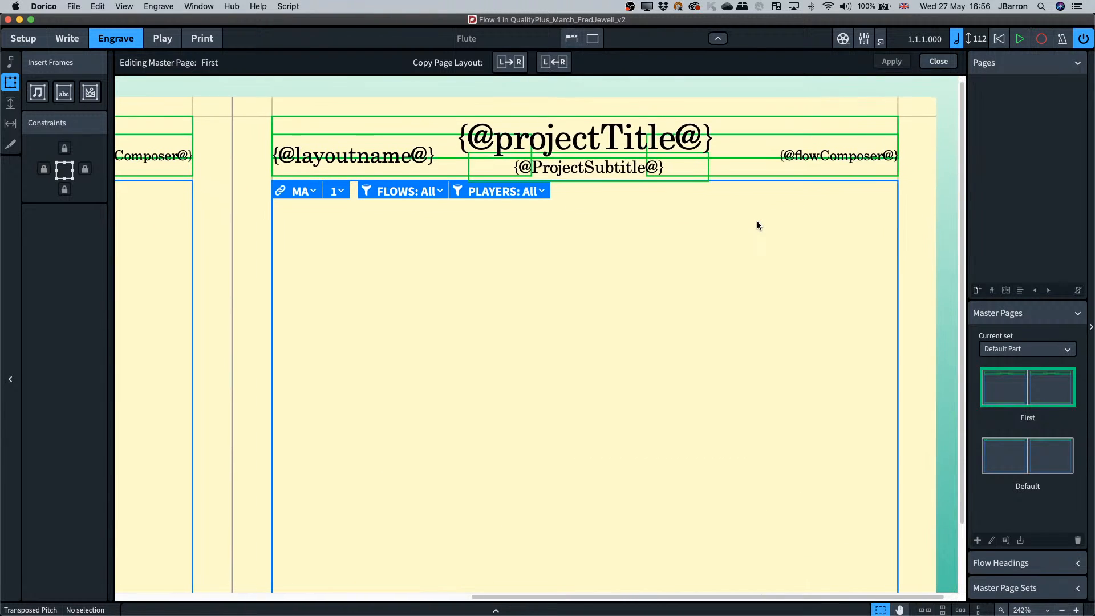
{"action": "scroll", "coordinate": [757, 221], "scroll_direction": "down", "scroll_amount": 1}
{"action": "scroll", "coordinate": [758, 226], "scroll_direction": "down", "scroll_amount": 2}
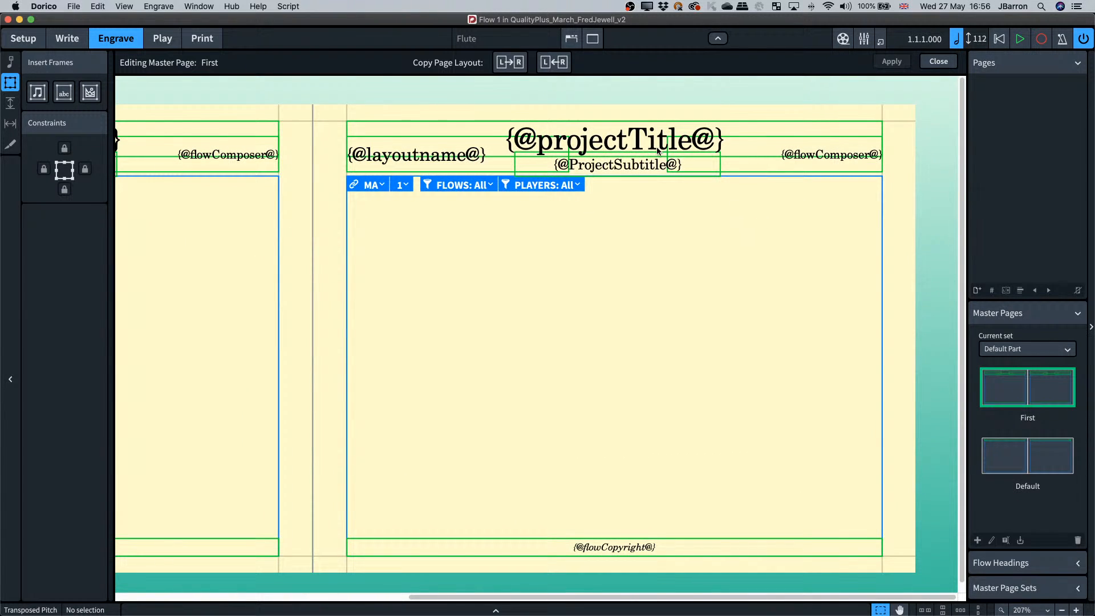
{"action": "left_click", "coordinate": [473, 124]}
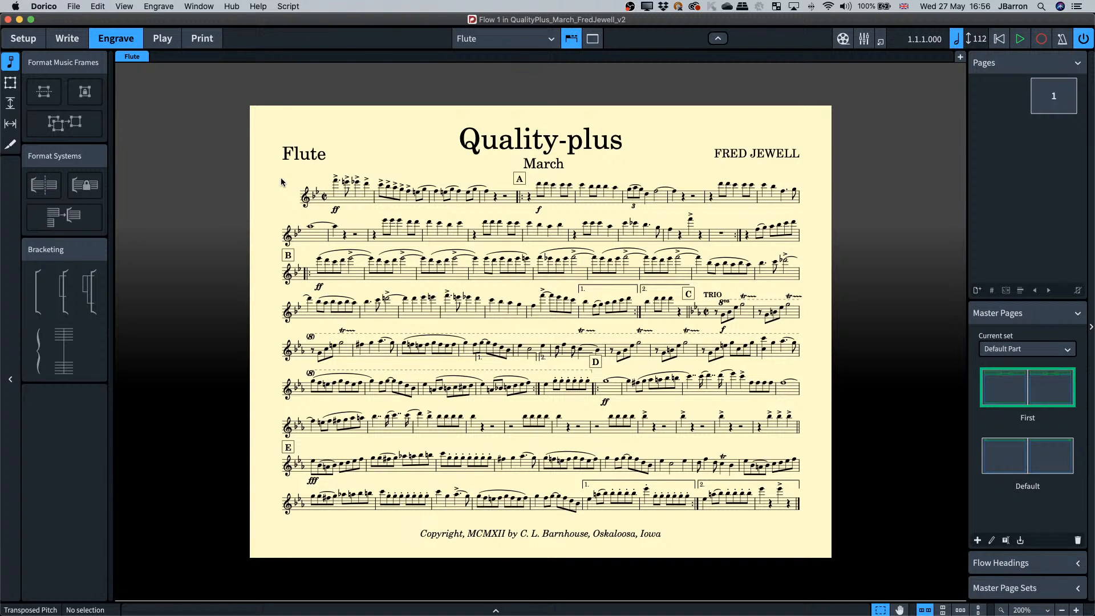
{"action": "key", "text": "alt+f"}
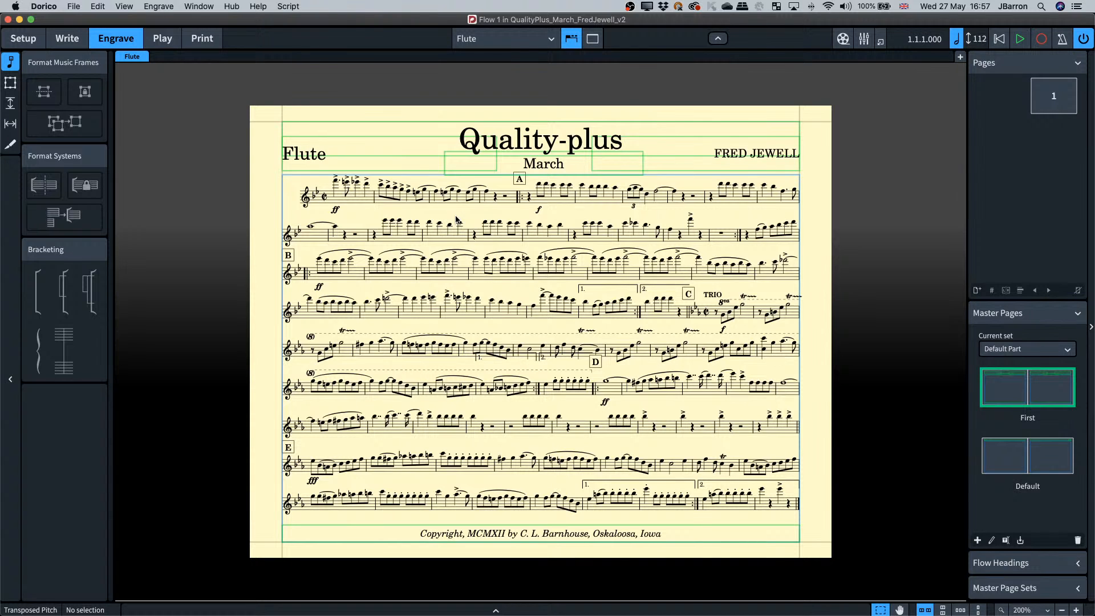
Try automatically resolving collisions between adjacent staves and systems in the Flute layout's vertical spacing, and turn the option off again.
{"action": "key", "text": "super+shift+l"}
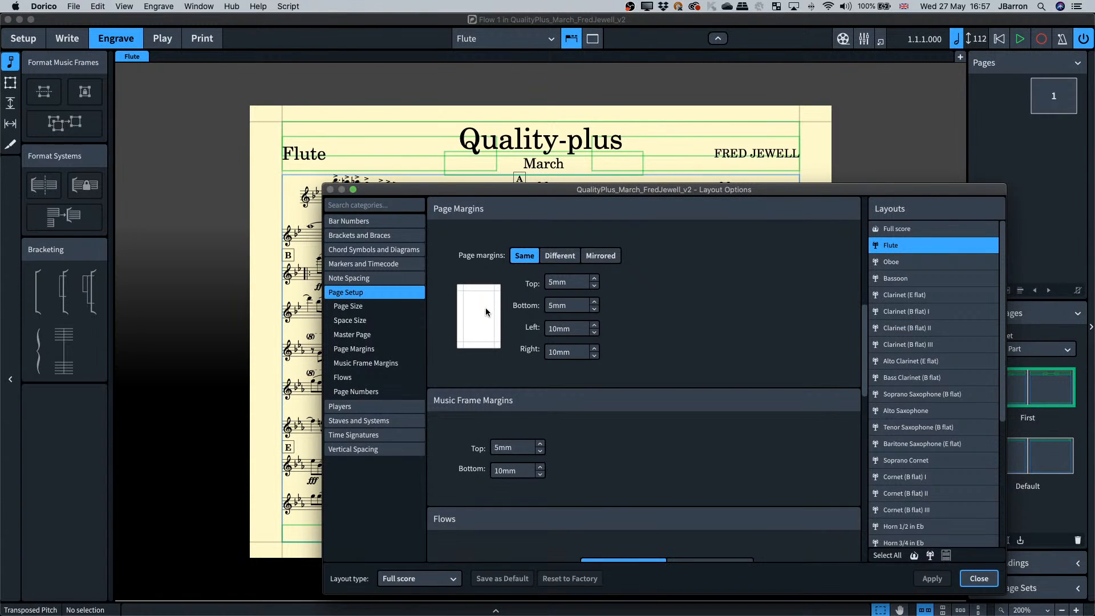
{"action": "left_click", "coordinate": [363, 454]}
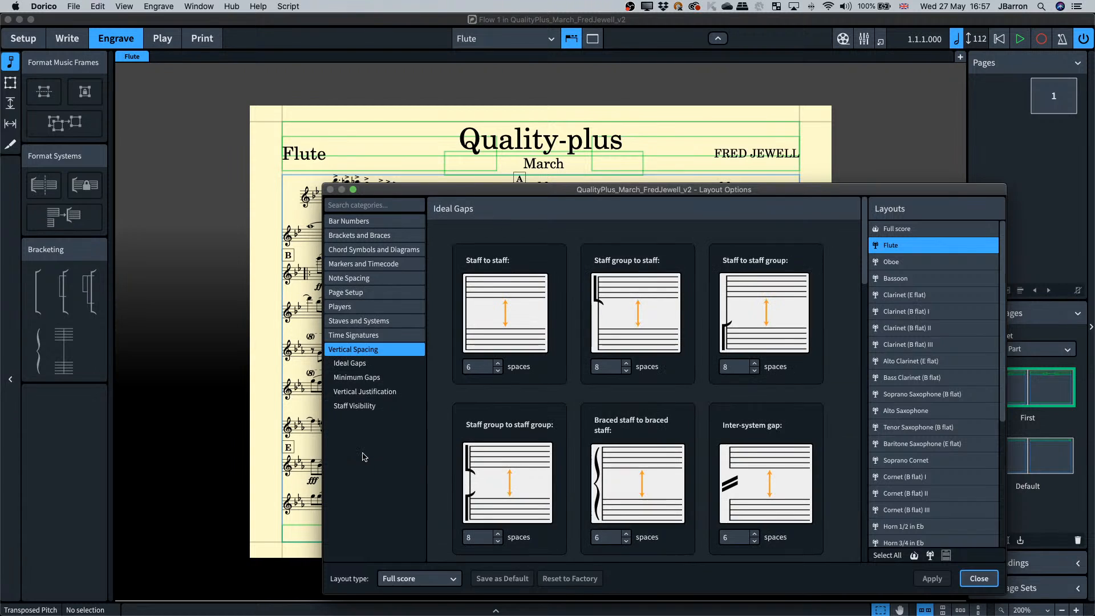
{"action": "scroll", "coordinate": [804, 399], "scroll_direction": "down", "scroll_amount": 5}
{"action": "scroll", "coordinate": [806, 402], "scroll_direction": "down", "scroll_amount": 5}
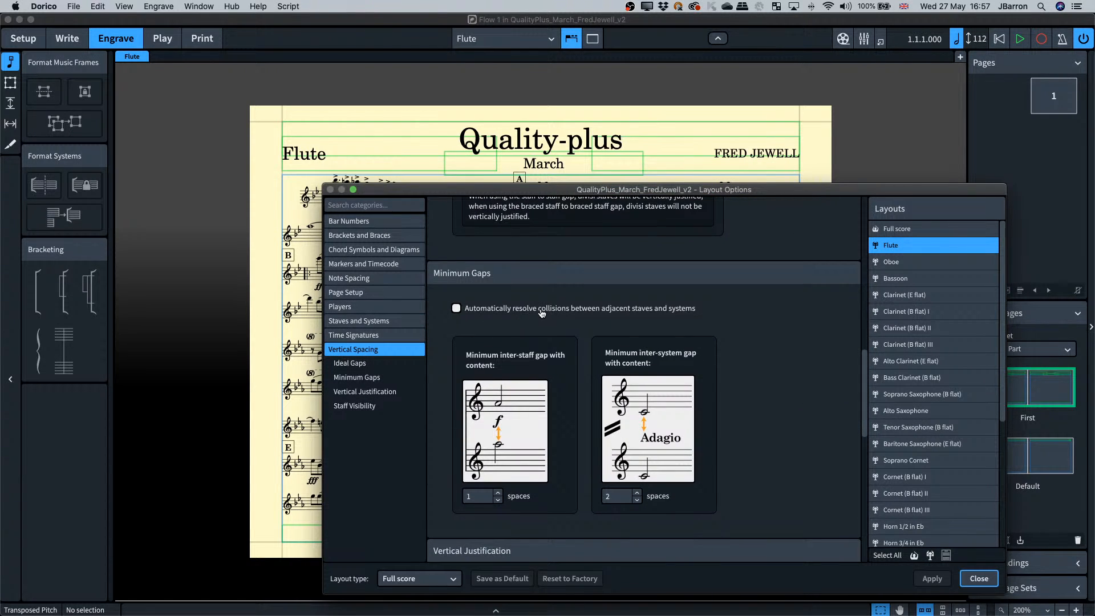
{"action": "left_click", "coordinate": [456, 309]}
{"action": "left_click", "coordinate": [922, 572]}
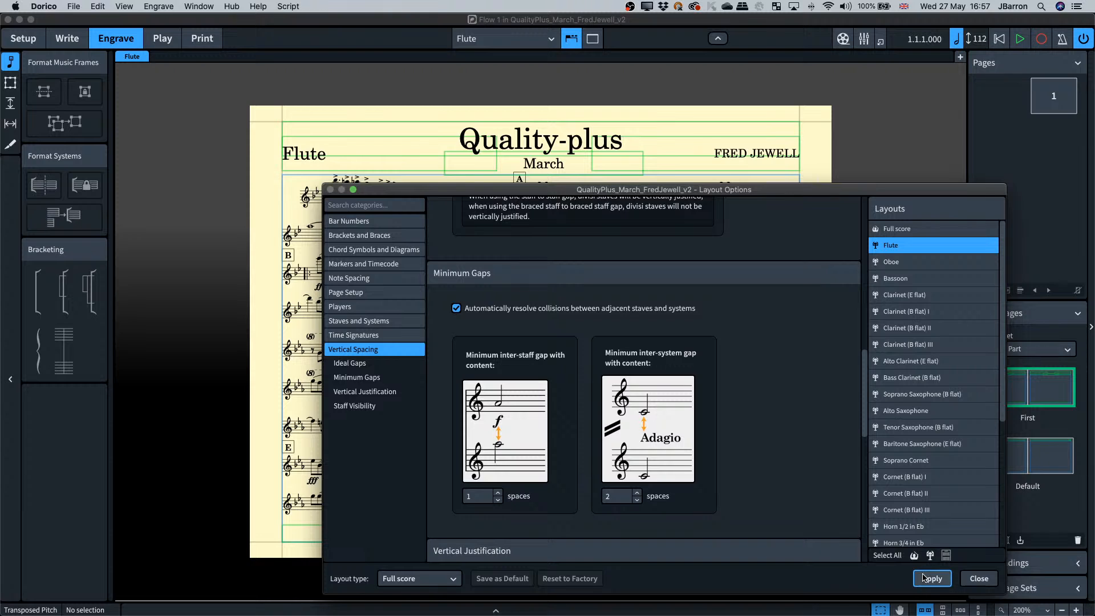
{"action": "left_click_drag", "start_coordinate": [543, 194], "coordinate": [597, 215]}
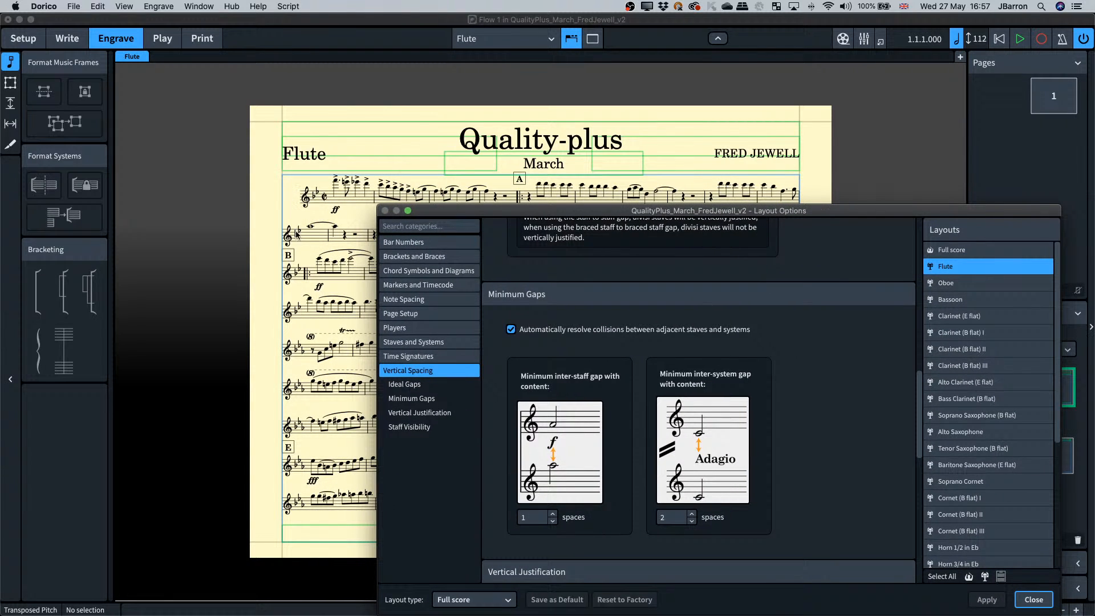
{"action": "scroll", "coordinate": [802, 404], "scroll_direction": "up", "scroll_amount": 2}
{"action": "left_click", "coordinate": [569, 366]}
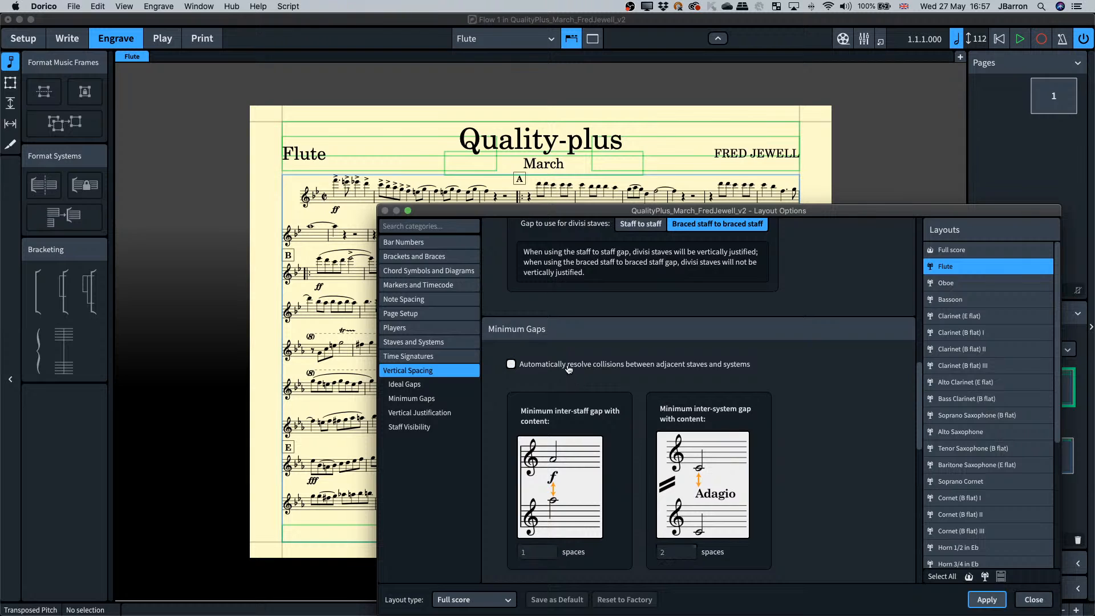
Set the Flute layout's ideal inter-system gap to 10 spaces, apply it, and examine how the systems are distributed.
{"action": "scroll", "coordinate": [889, 485], "scroll_direction": "up", "scroll_amount": 8}
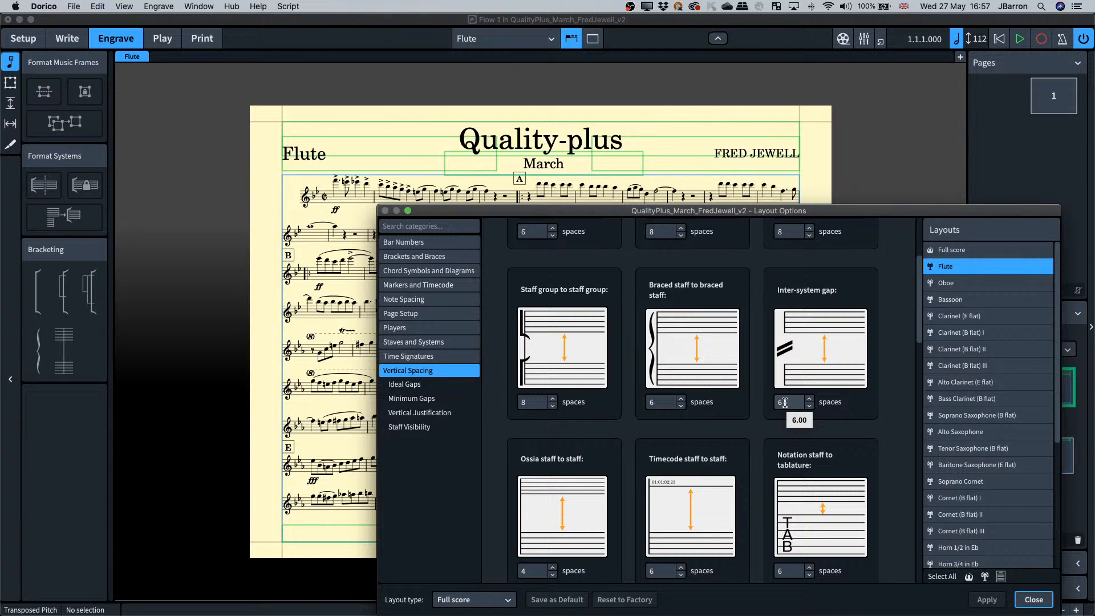
{"action": "double_click", "coordinate": [785, 402]}
{"action": "type", "text": "1"}
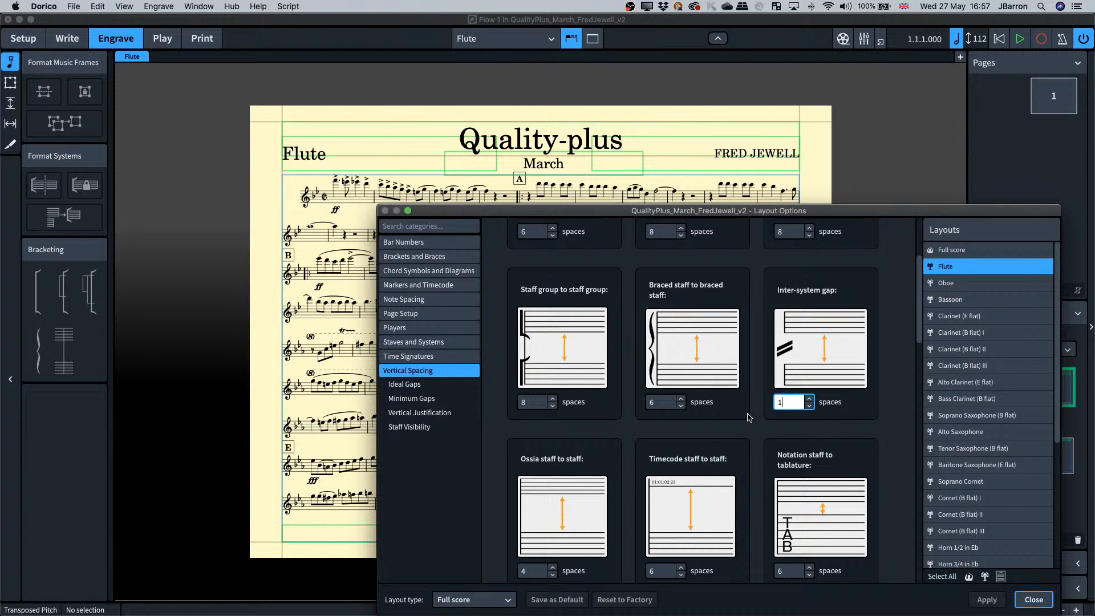
{"action": "type", "text": "0"}
{"action": "key", "text": "Tab"}
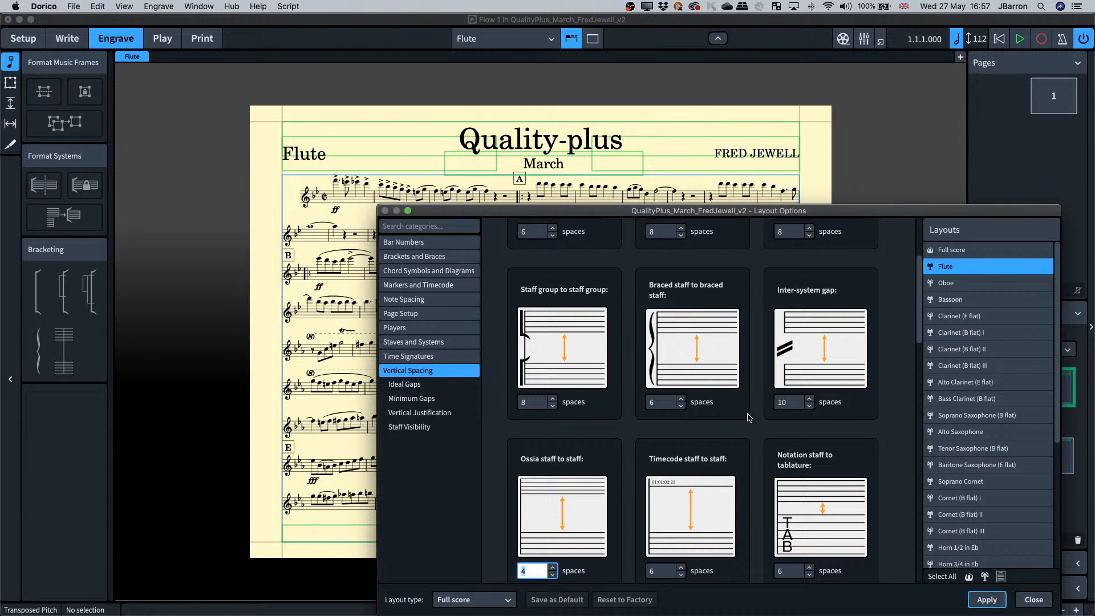
{"action": "left_click", "coordinate": [987, 600]}
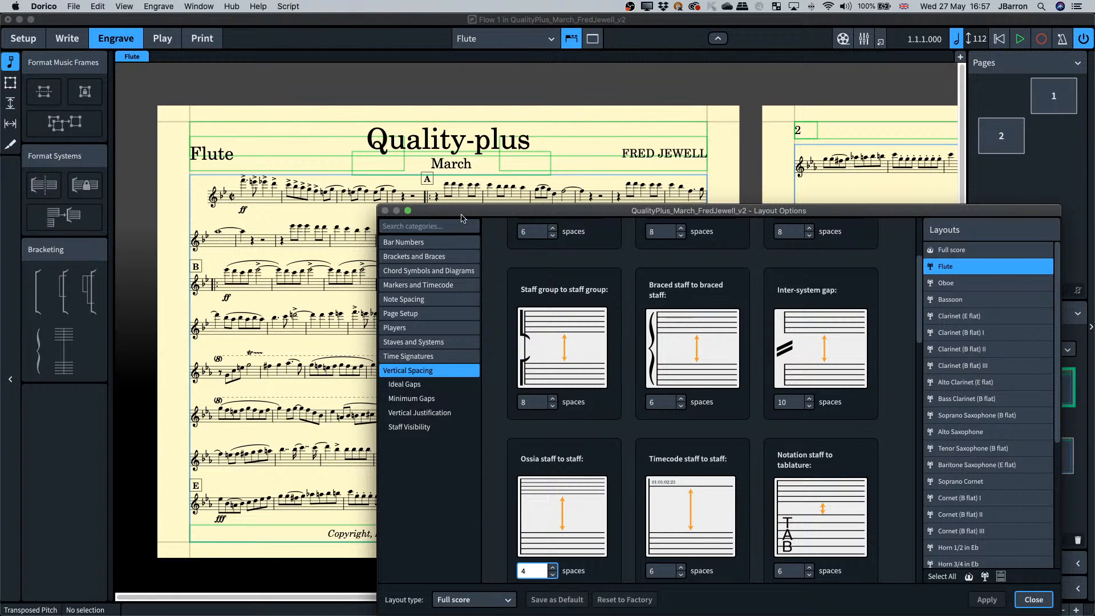
{"action": "left_click_drag", "start_coordinate": [461, 218], "coordinate": [520, 413]}
{"action": "scroll", "coordinate": [320, 313], "scroll_direction": "down", "scroll_amount": 1}
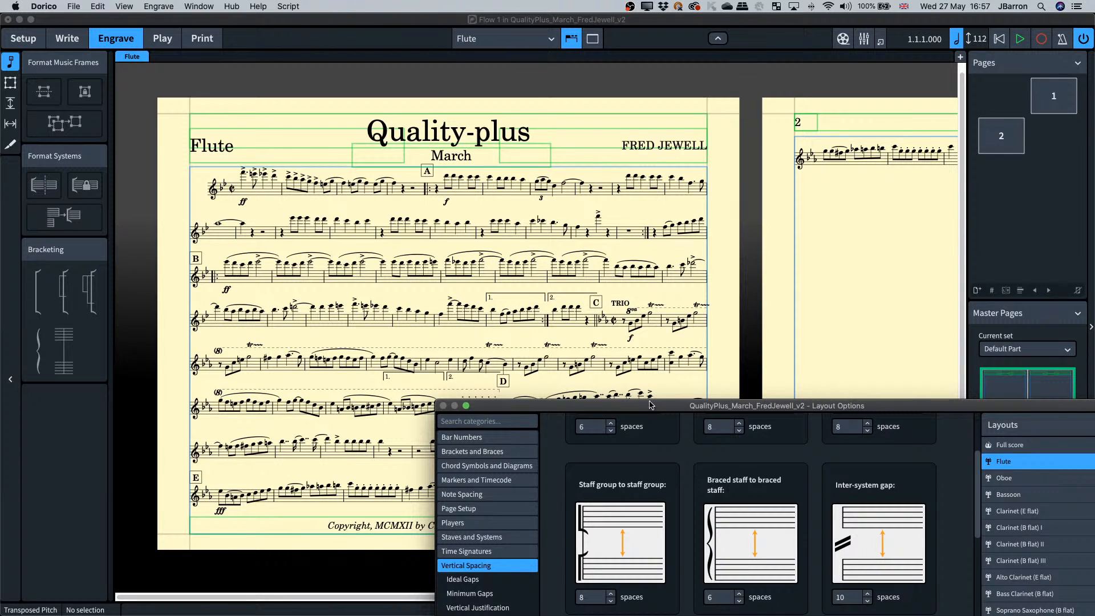
{"action": "left_click_drag", "start_coordinate": [650, 409], "coordinate": [531, 125]}
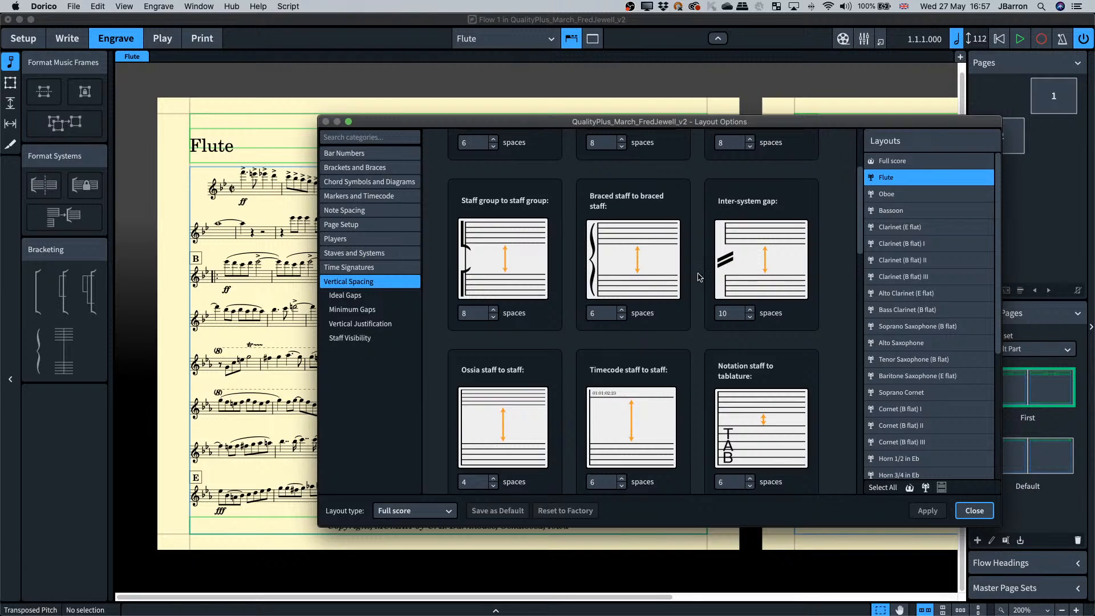
Set the Flute layout's ideal inter-system gap to 6 spaces, apply it, and close Layout Options.
{"action": "left_click_drag", "start_coordinate": [727, 318], "coordinate": [709, 315]}
{"action": "type", "text": "6"}
{"action": "key", "text": "Tab"}
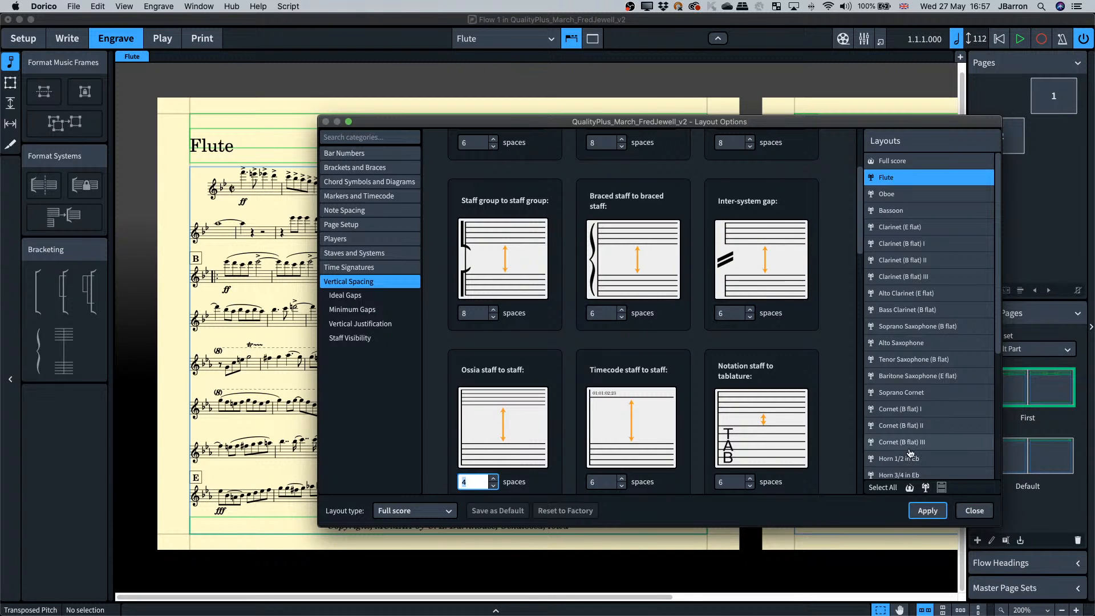
{"action": "left_click", "coordinate": [931, 507]}
{"action": "left_click", "coordinate": [970, 510]}
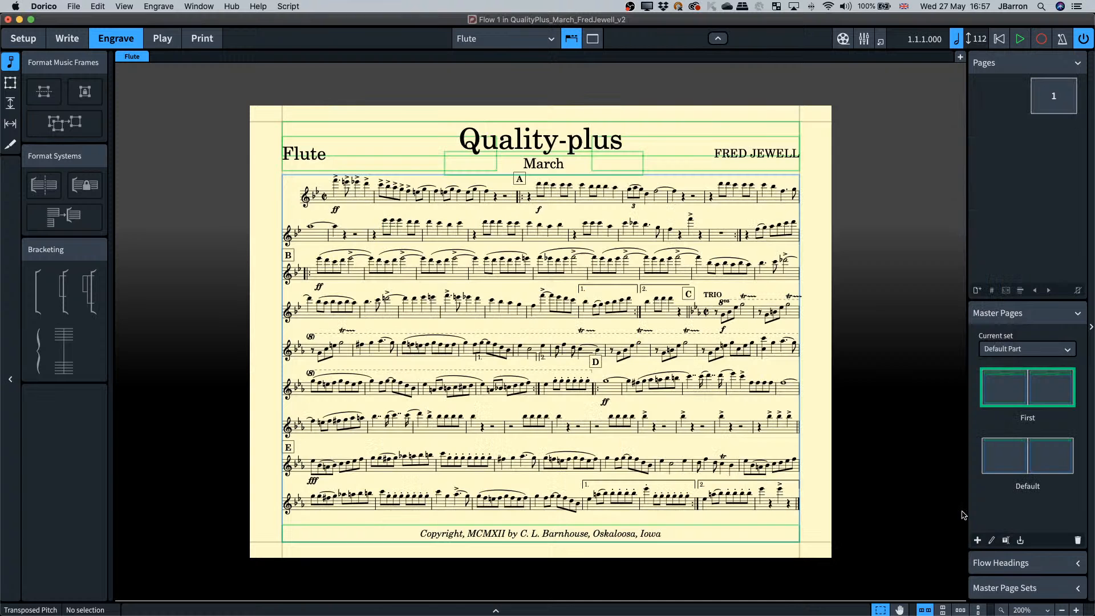
{"action": "scroll", "coordinate": [557, 276], "scroll_direction": "up", "scroll_amount": 3}
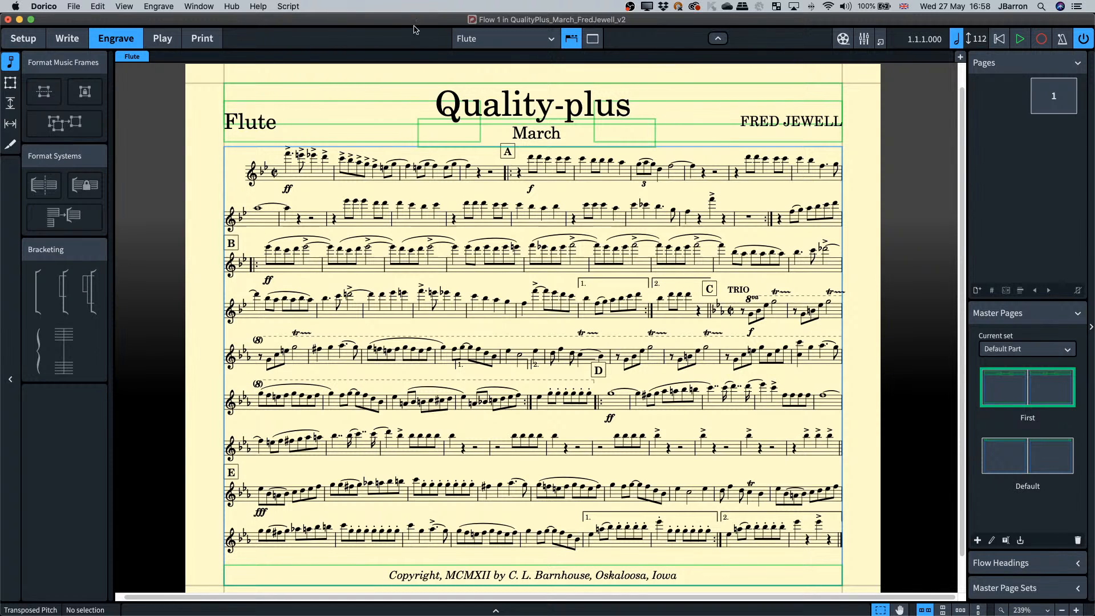
Show the Clarinet (B flat) II layout and examine its ideal gaps in the vertical spacing options.
{"action": "left_click", "coordinate": [502, 39]}
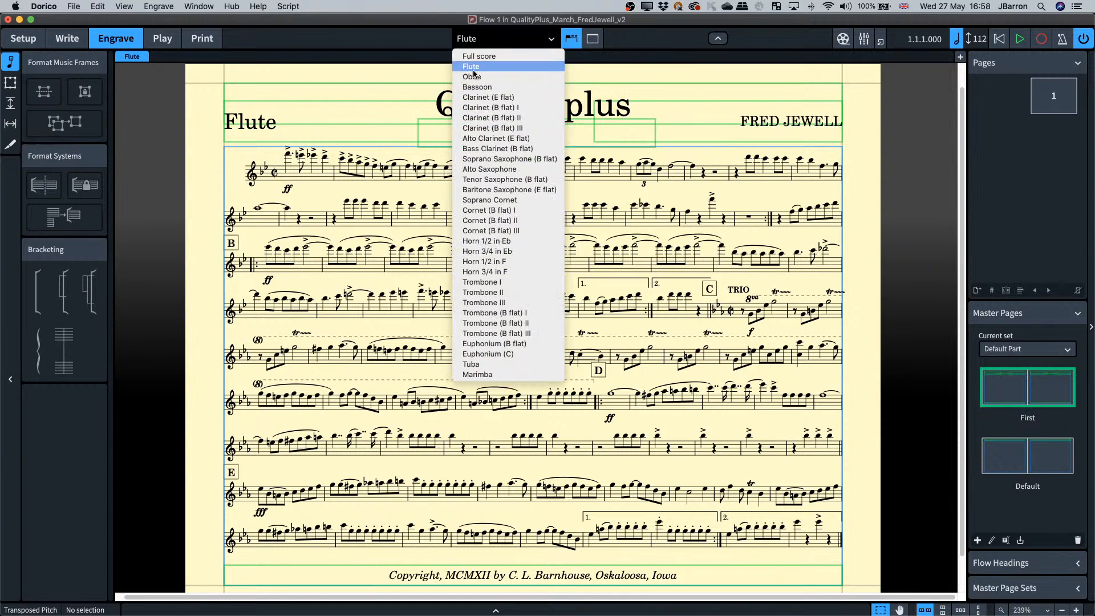
{"action": "left_click", "coordinate": [497, 117]}
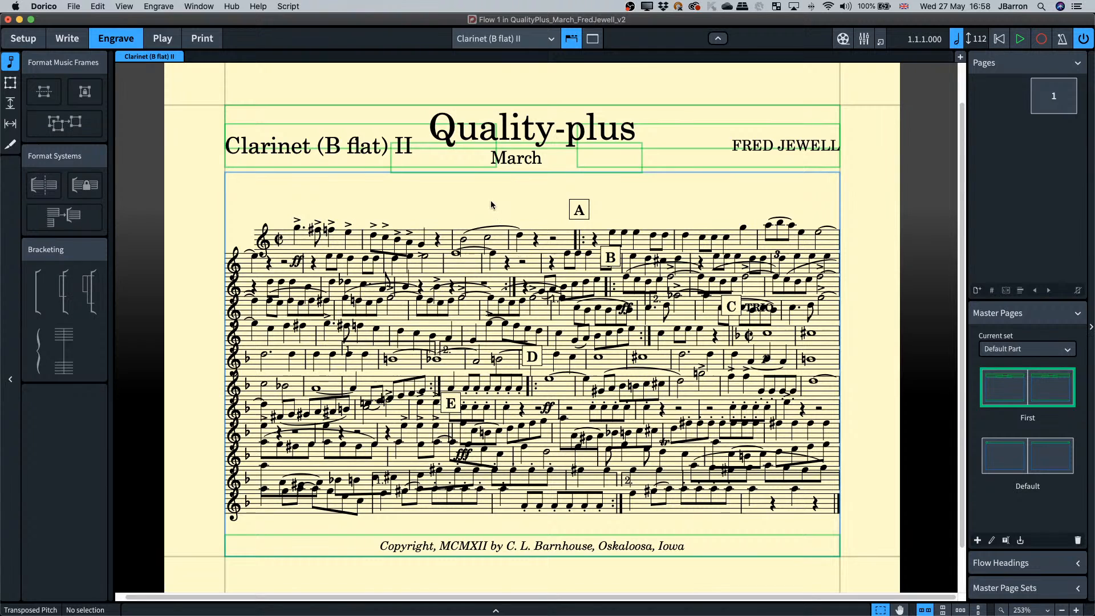
{"action": "key", "text": "super+shift+l"}
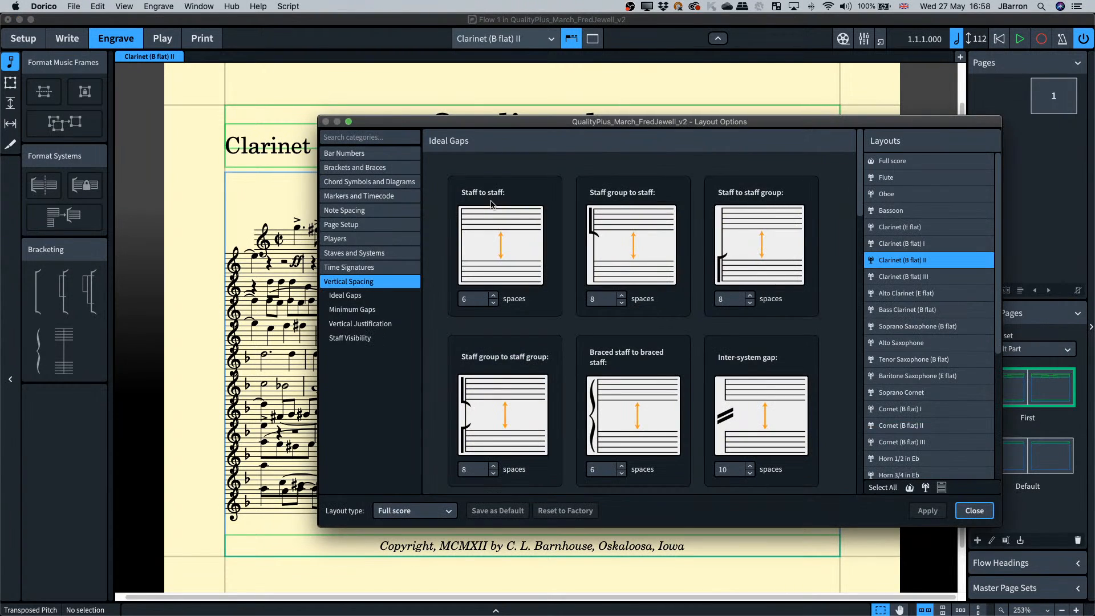
{"action": "key", "text": "Escape"}
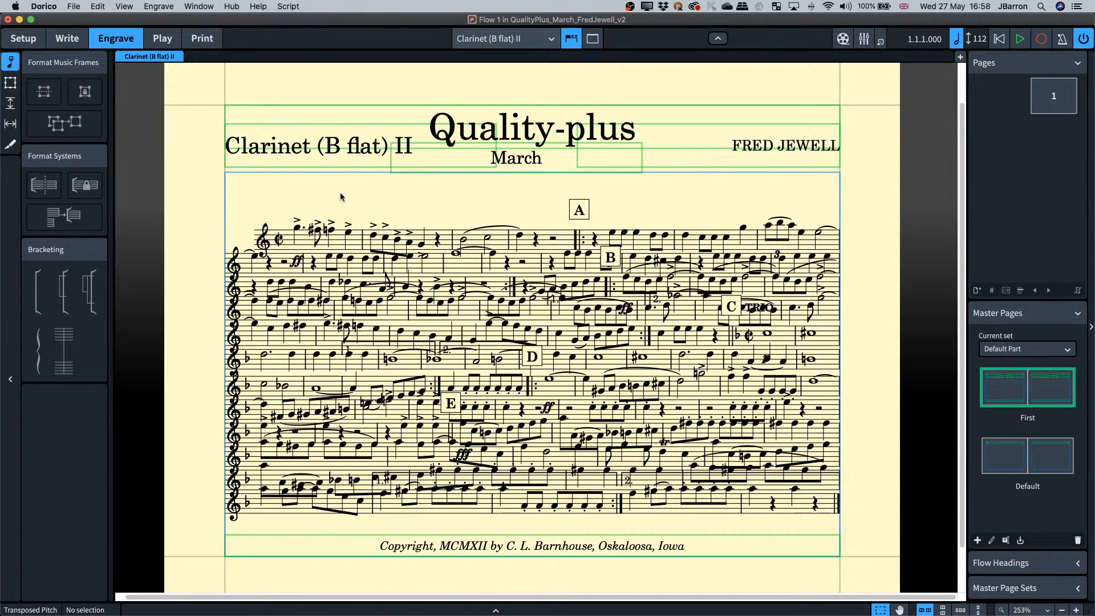
Propagate the Flute layout's part formatting, including layout options and system formatting, to Clarinet (B flat) II and view it in Write mode.
{"action": "key", "text": "super+1"}
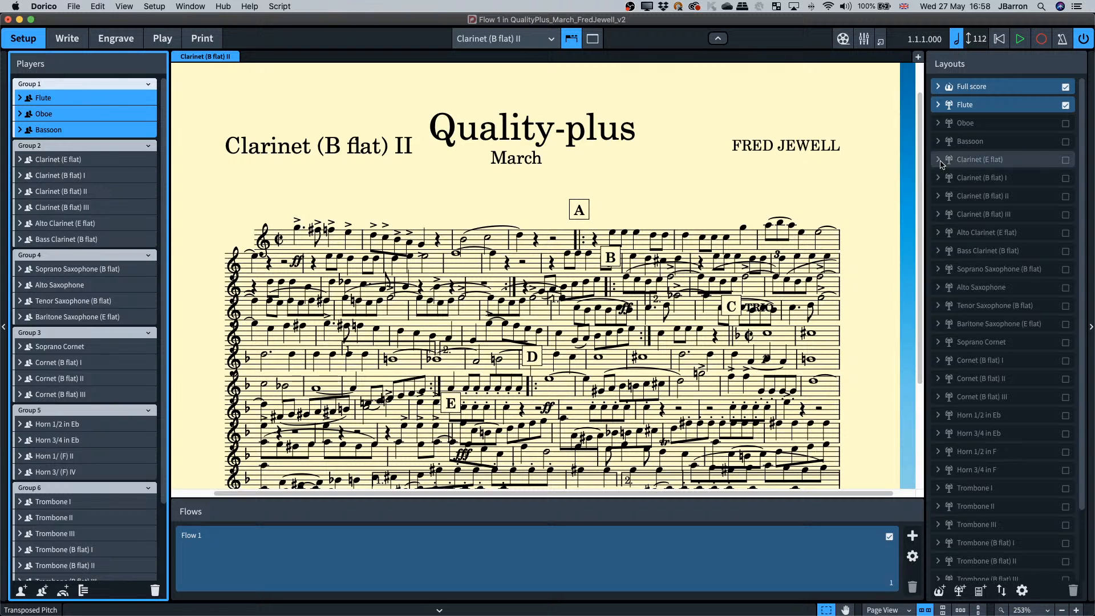
{"action": "left_click", "coordinate": [1018, 110]}
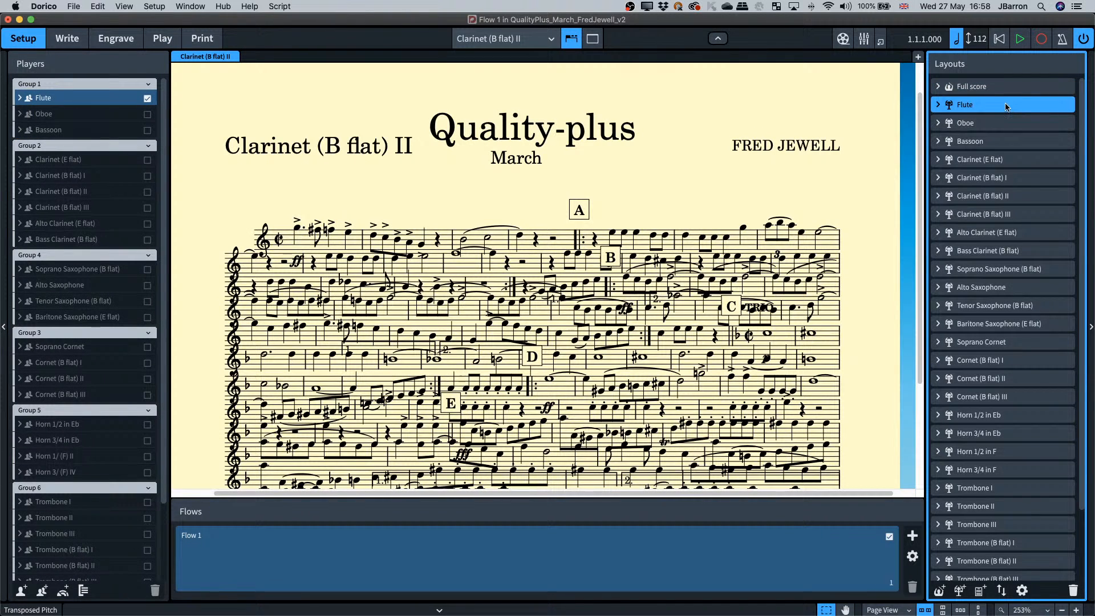
{"action": "right_click", "coordinate": [1007, 106]}
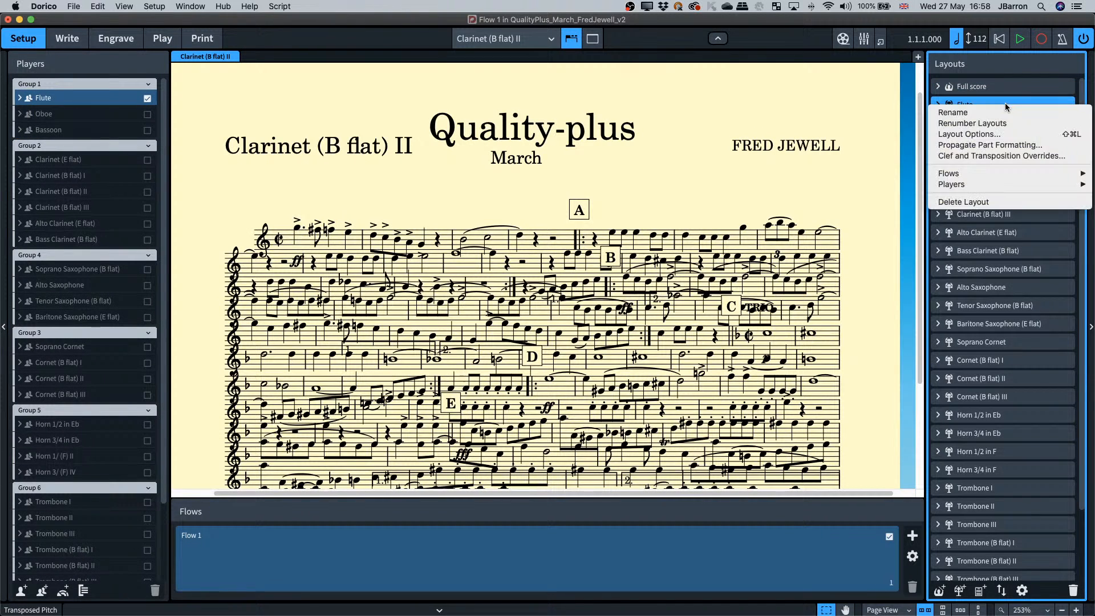
{"action": "left_click", "coordinate": [995, 146]}
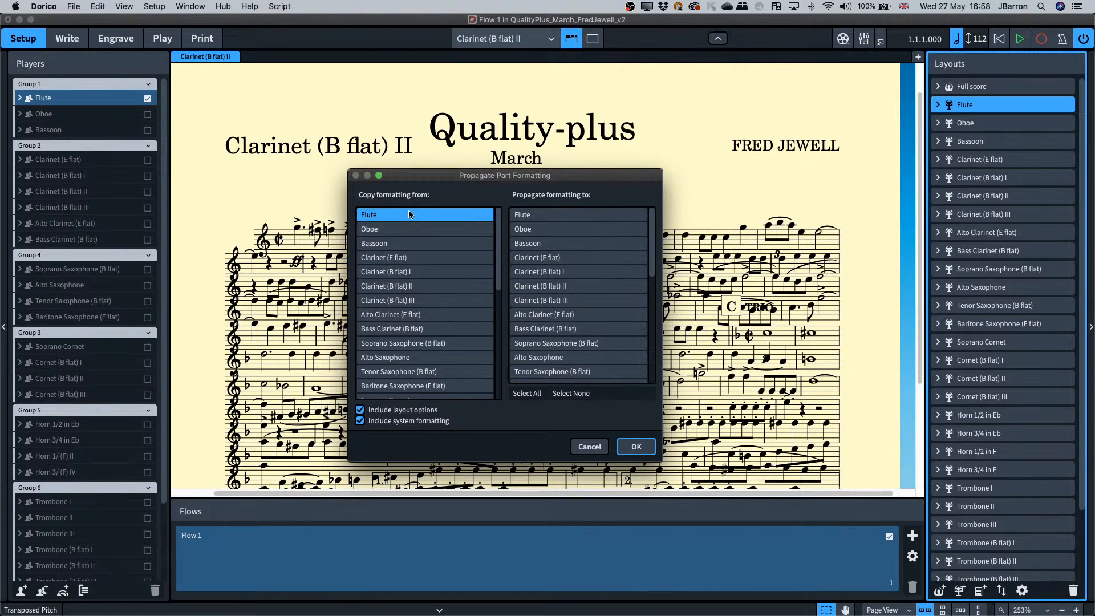
{"action": "left_click", "coordinate": [564, 286]}
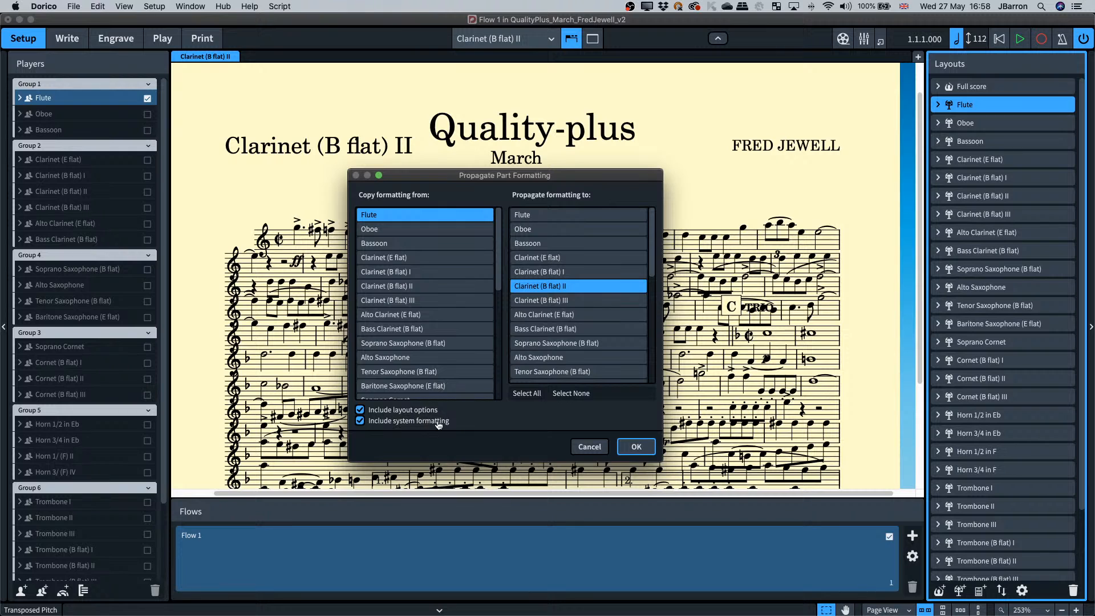
{"action": "left_click", "coordinate": [635, 446]}
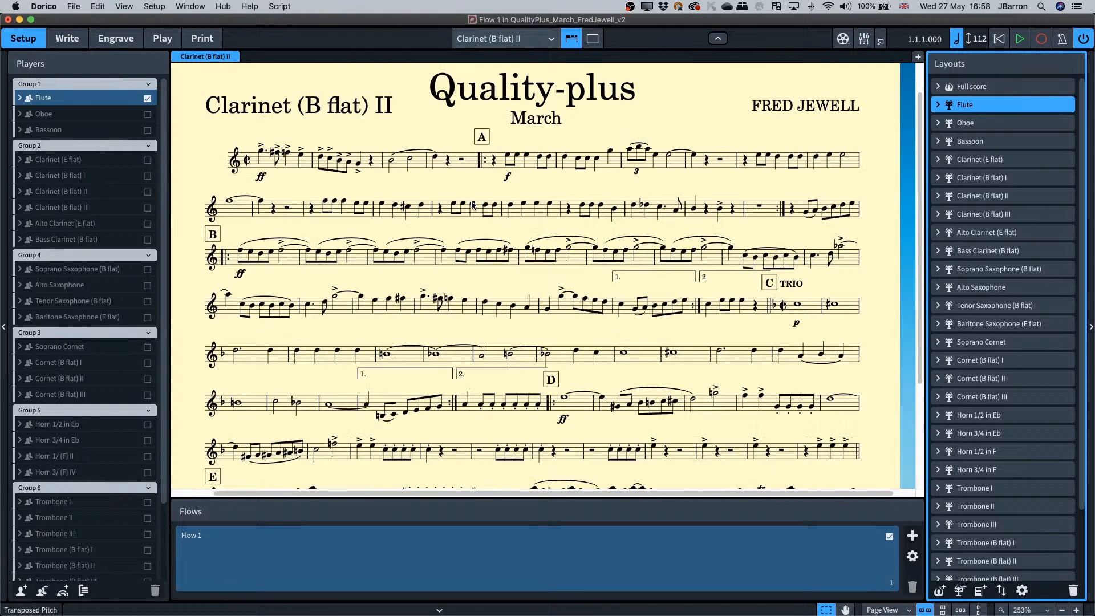
{"action": "key", "text": "super+2"}
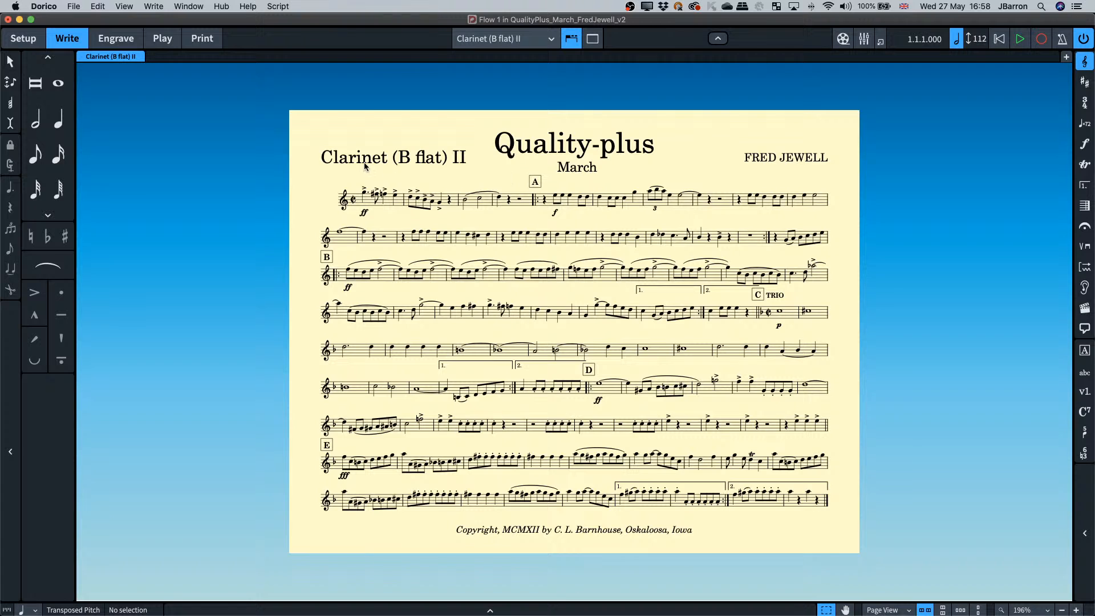
{"action": "key", "text": "super+equal"}
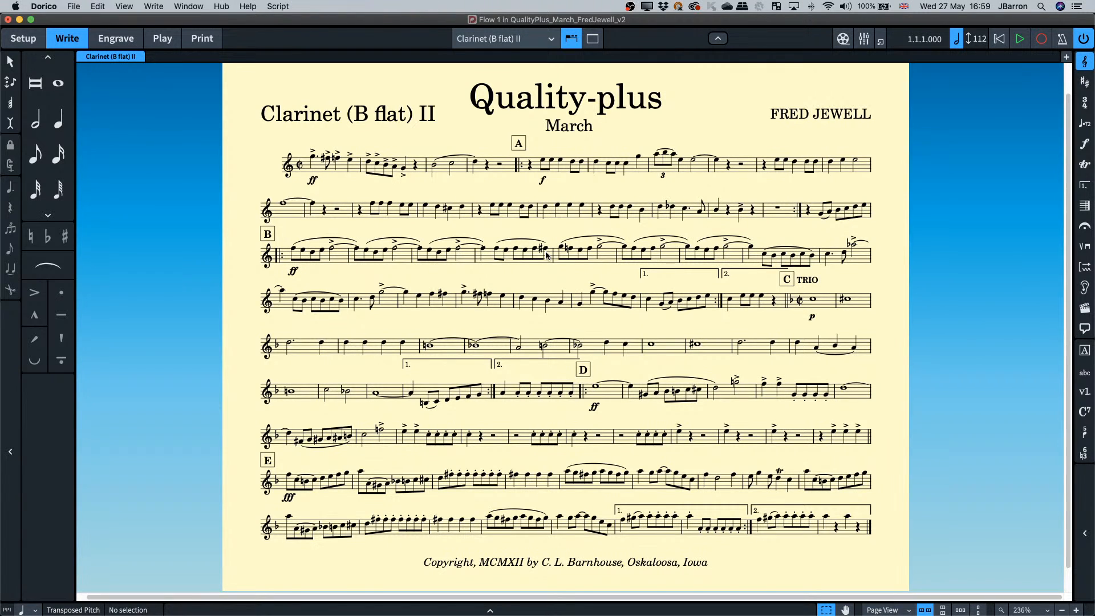
Browse the part layouts from Clarinet (B flat) III through Tenor Saxophone (B flat), and return to Clarinet (B flat) II.
{"action": "key", "text": "super+alt+bracketright"}
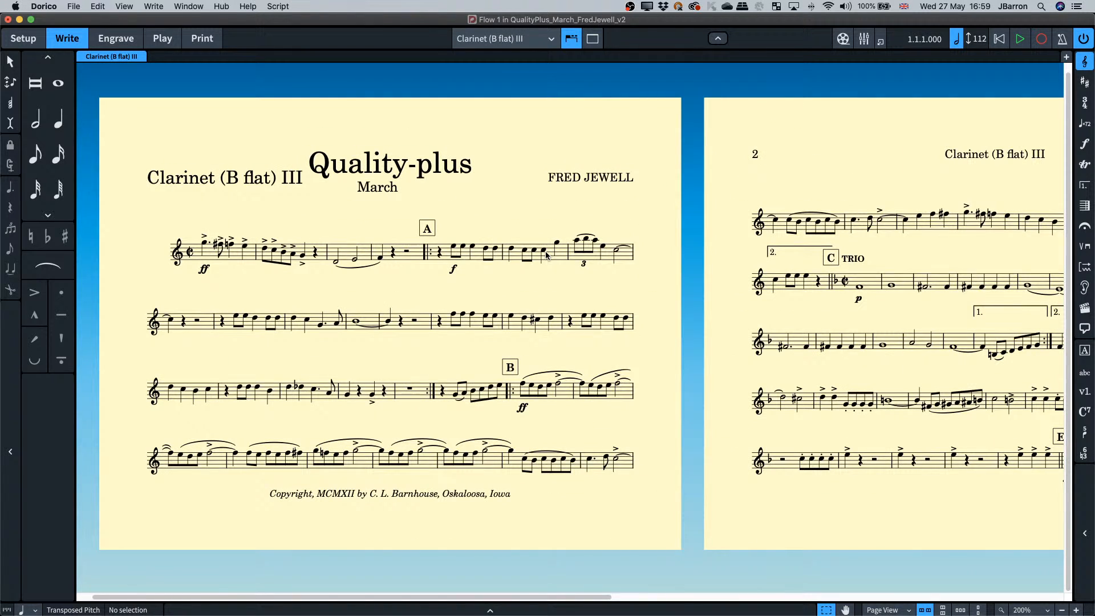
{"action": "key", "text": "super+alt+bracketright"}
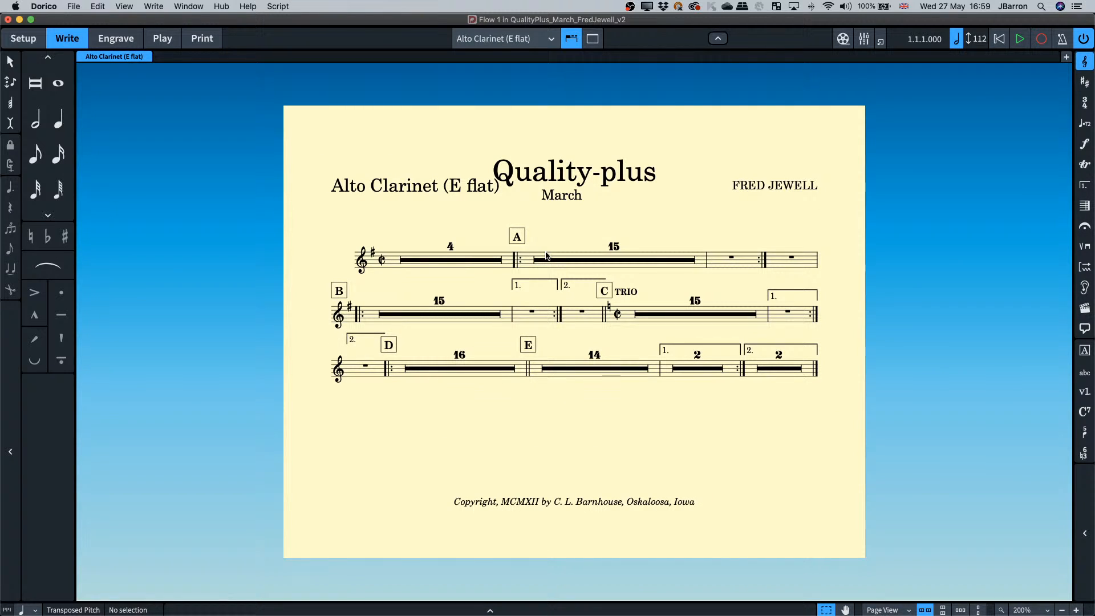
{"action": "key", "text": "super+alt+bracketright"}
{"action": "key", "text": "super+alt+bracketright"}
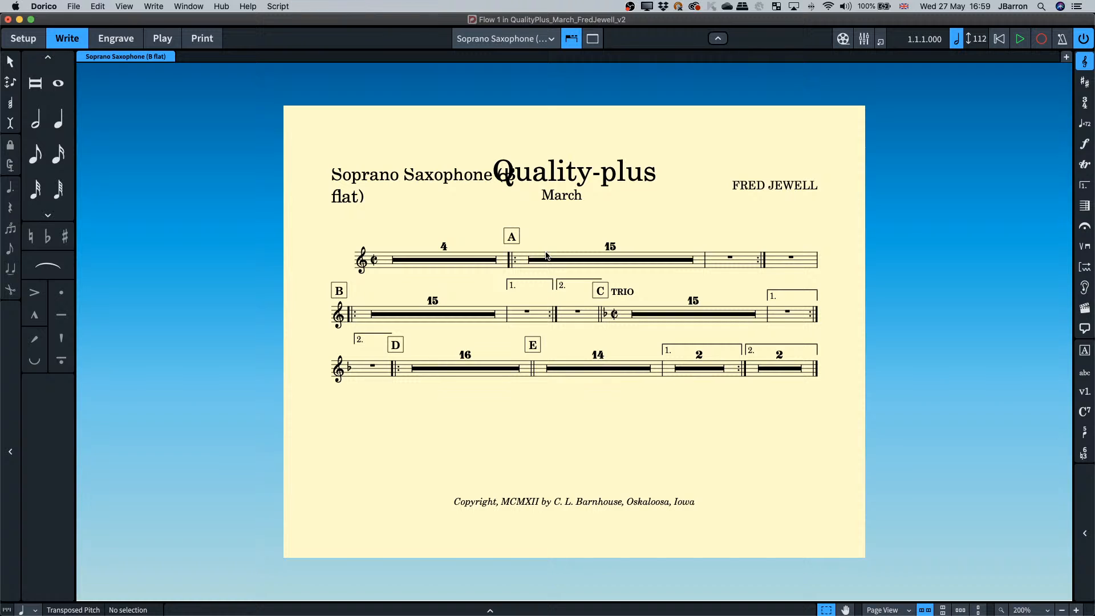
{"action": "key", "text": "super+alt+bracketright"}
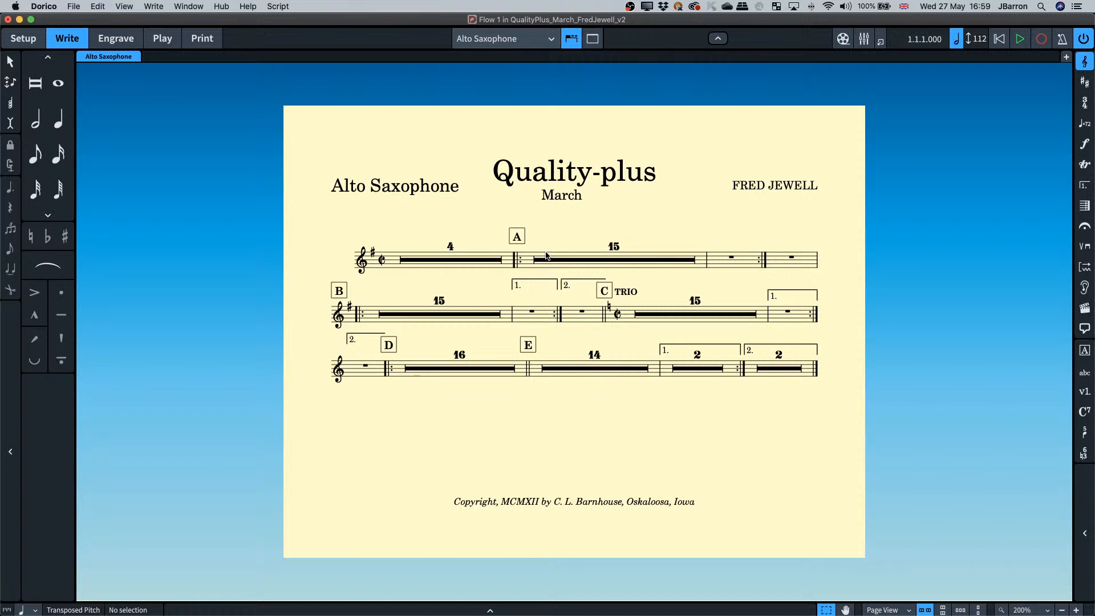
{"action": "key", "text": "super+alt+bracketright"}
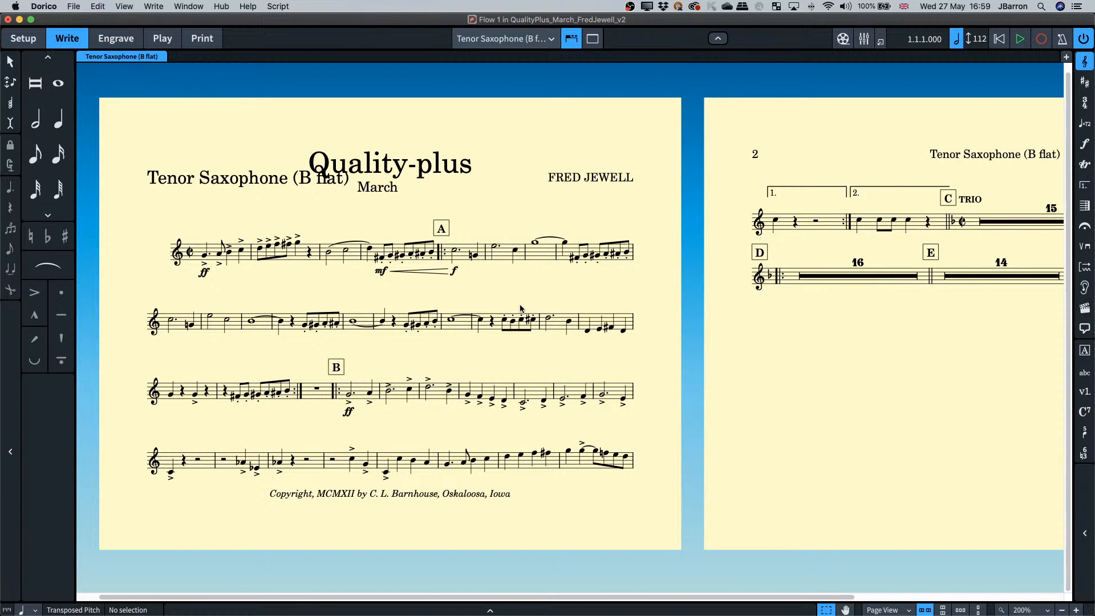
{"action": "key", "text": "super+alt+bracketleft"}
{"action": "key", "text": "super+alt+bracketleft"}
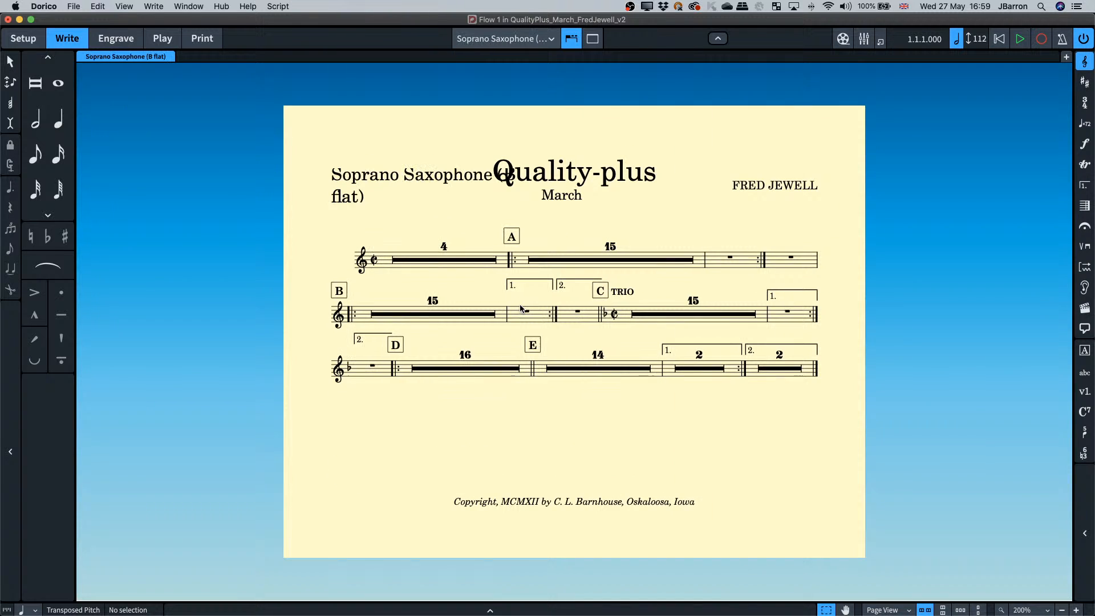
{"action": "key", "text": "super+alt+bracketleft"}
{"action": "key", "text": "super+alt+bracketleft"}
{"action": "key", "text": "super+alt+bracketleft"}
{"action": "key", "text": "super+alt+bracketleft"}
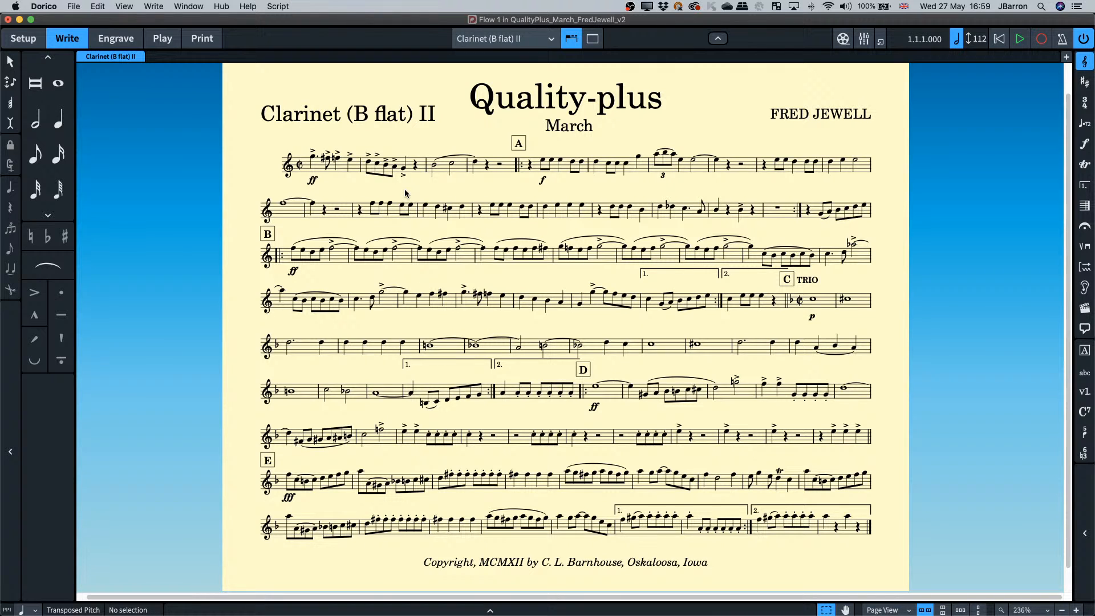
Compare the page setup and space size of the Clarinet (B flat) II, Flute and Baritone Saxophone (E flat) layouts.
{"action": "key", "text": "super+shift+l"}
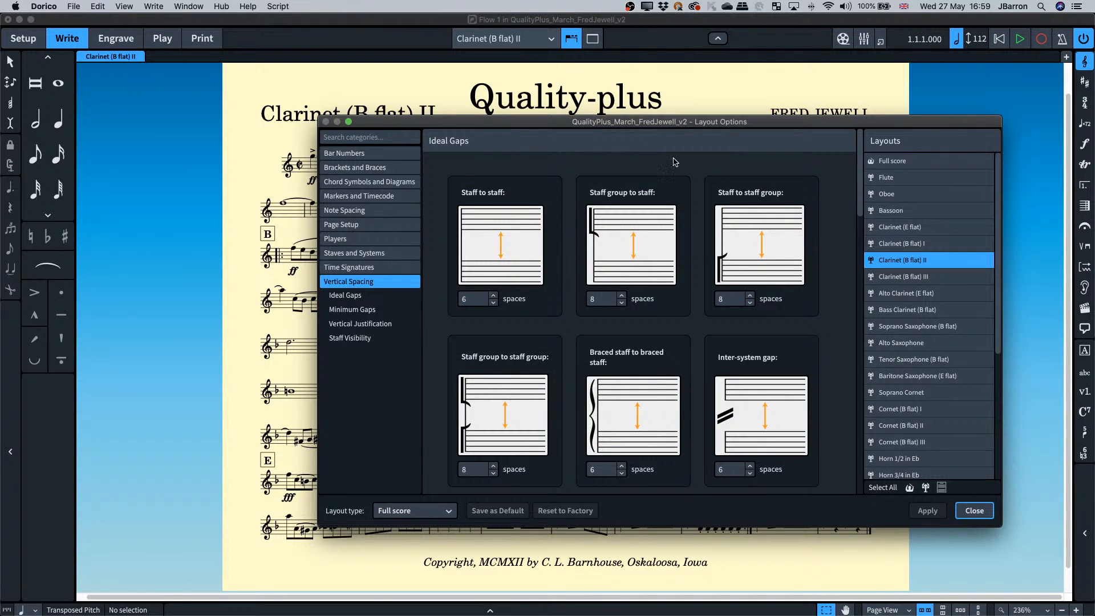
{"action": "left_click", "coordinate": [341, 227]}
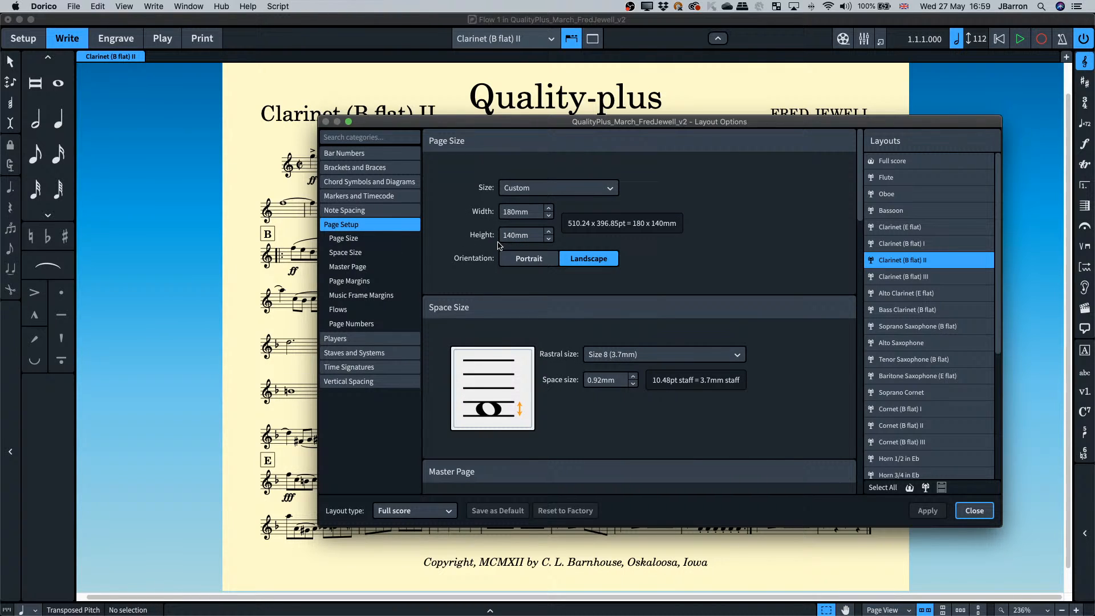
{"action": "left_click", "coordinate": [899, 179]}
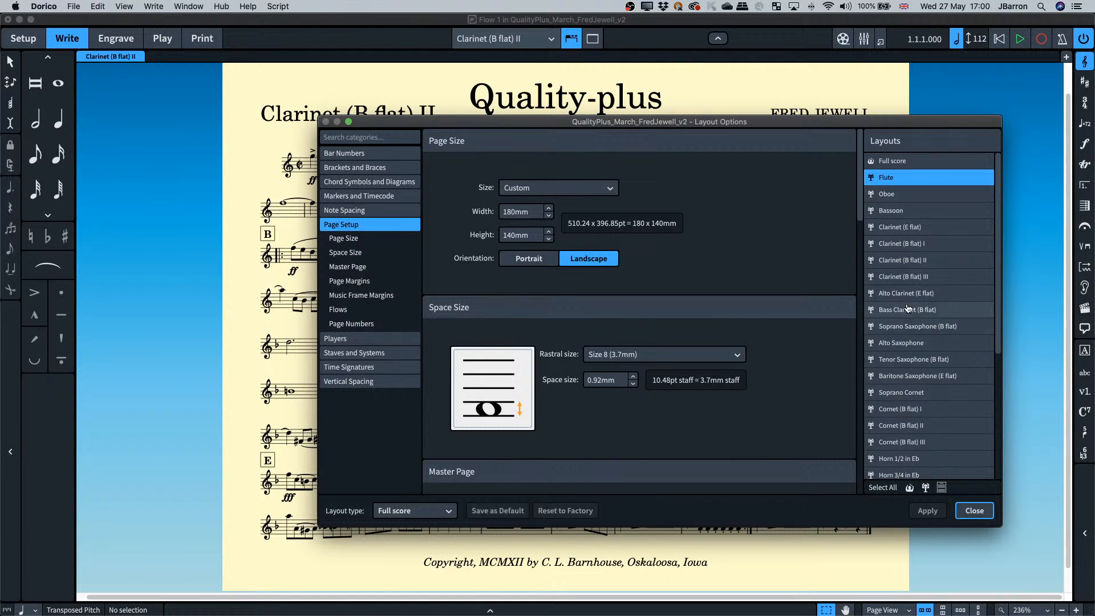
{"action": "left_click", "coordinate": [900, 362], "text": "shift"}
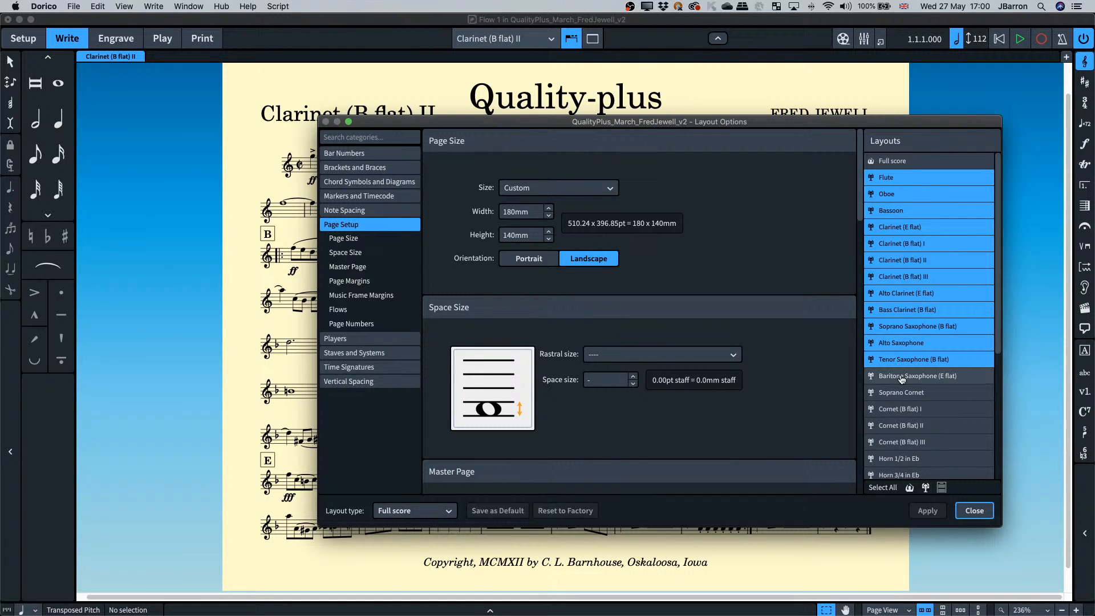
{"action": "left_click", "coordinate": [901, 378]}
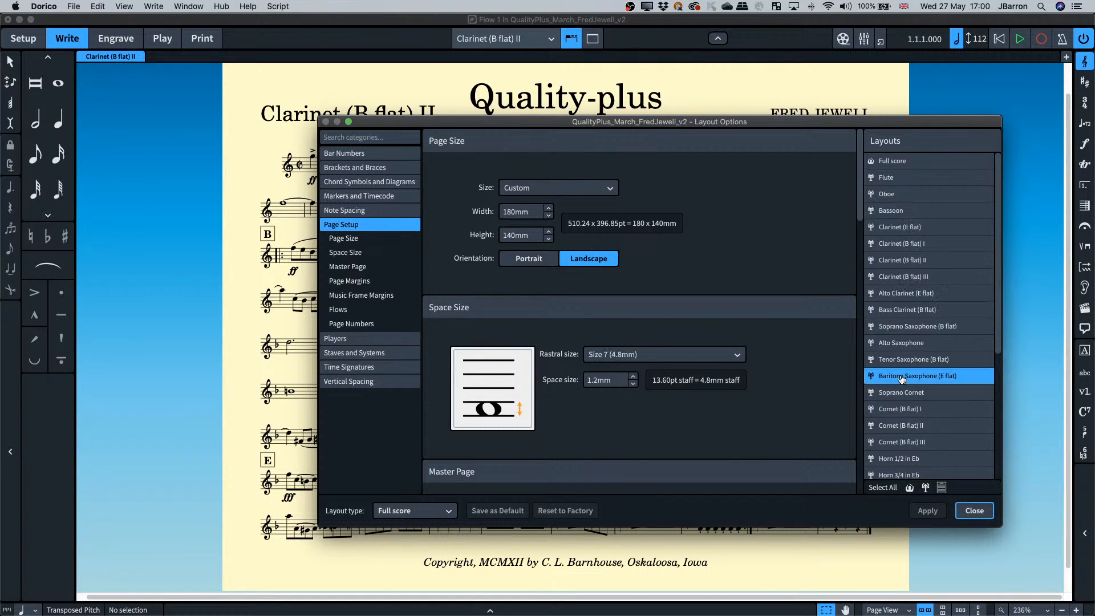
Select all part layouts, examine their shared minimum gaps and inter-system gap settings, and close Layout Options without changes.
{"action": "left_click", "coordinate": [925, 488]}
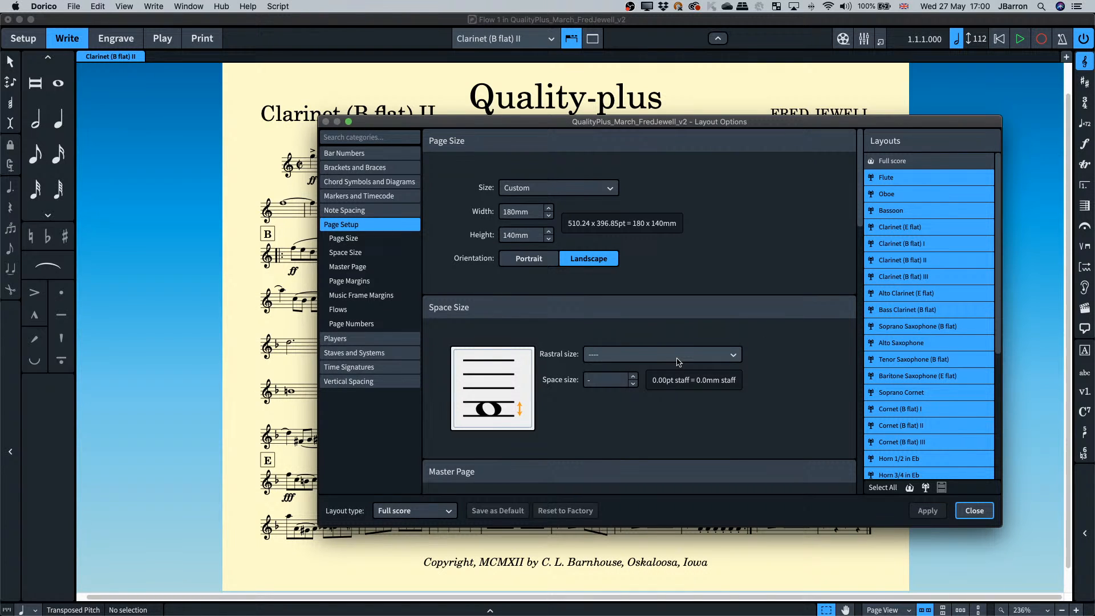
{"action": "left_click", "coordinate": [365, 386]}
{"action": "scroll", "coordinate": [601, 361], "scroll_direction": "down", "scroll_amount": 10}
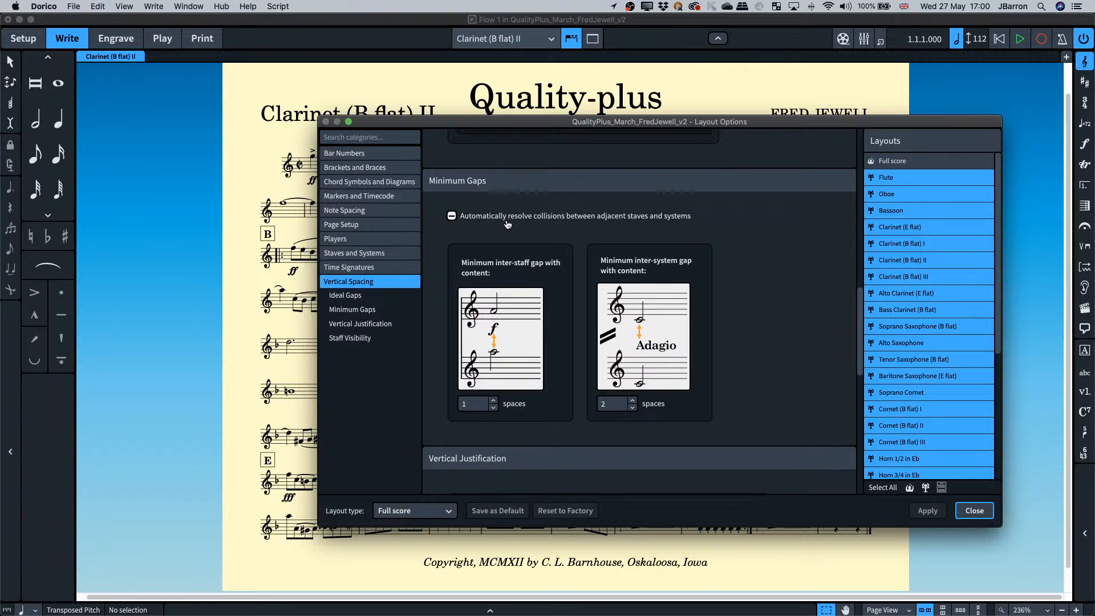
{"action": "scroll", "coordinate": [513, 234], "scroll_direction": "up", "scroll_amount": 8}
{"action": "scroll", "coordinate": [528, 242], "scroll_direction": "up", "scroll_amount": 2}
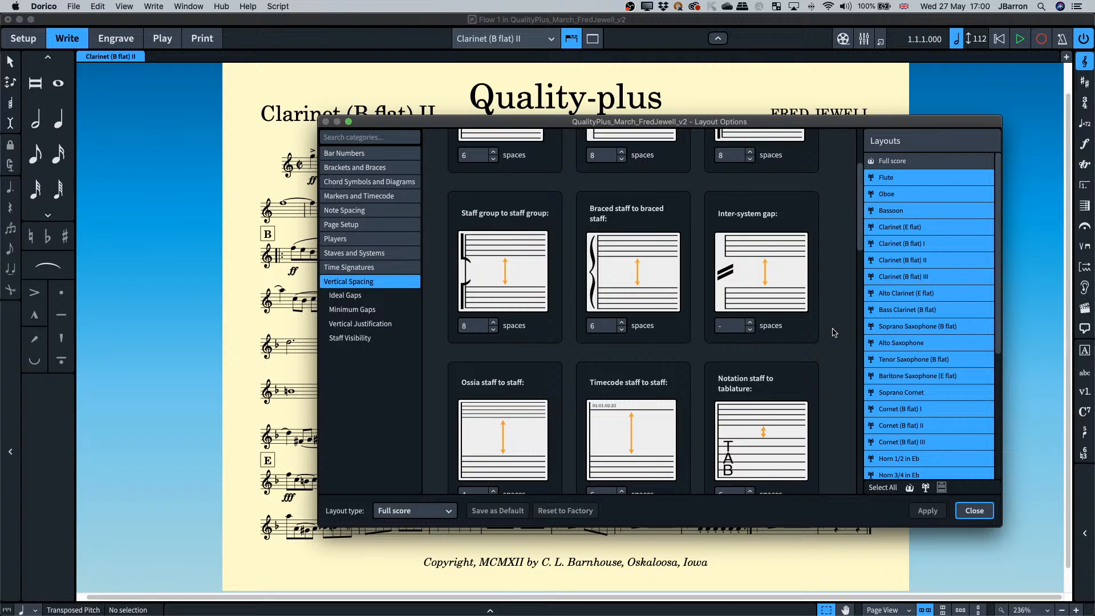
{"action": "key", "text": "Escape"}
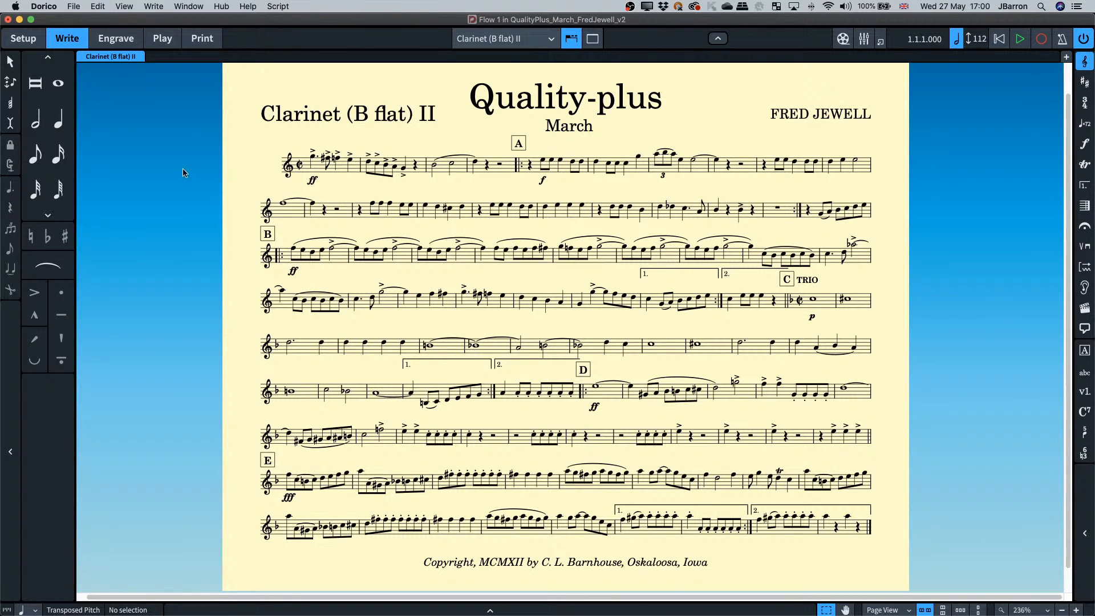
Add a new part layout in Setup mode, assign the Flute player to it, and name it "Flute A4".
{"action": "left_click", "coordinate": [22, 40]}
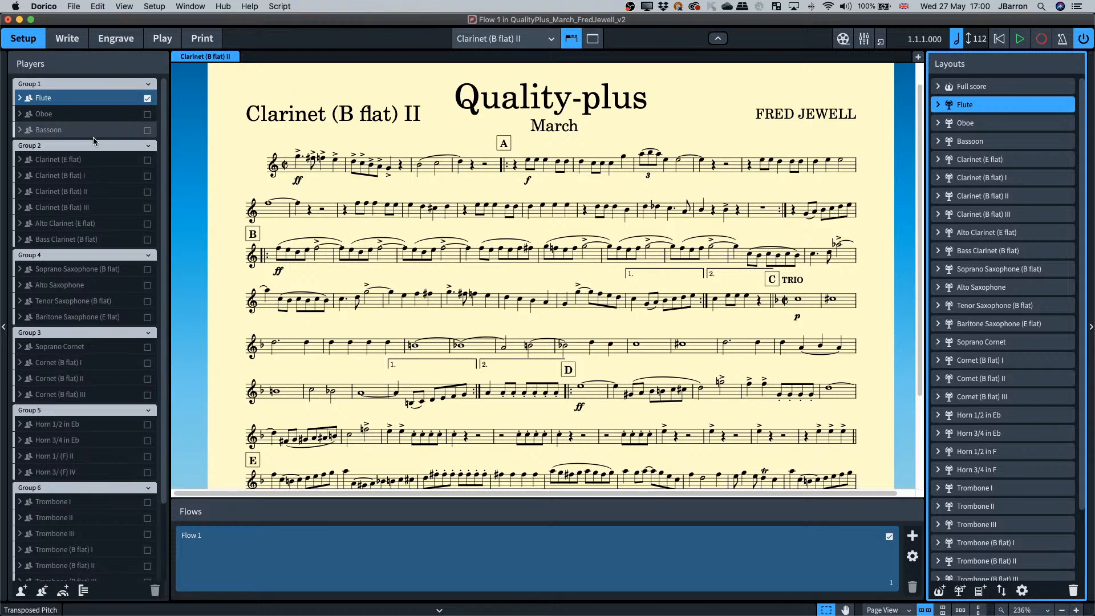
{"action": "scroll", "coordinate": [1009, 508], "scroll_direction": "down", "scroll_amount": 3}
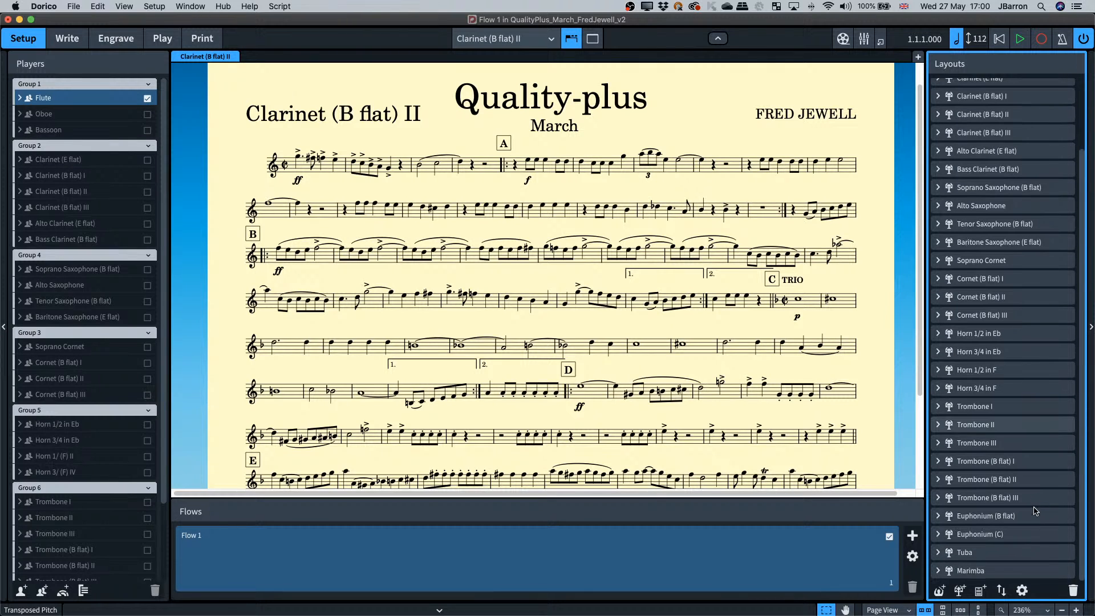
{"action": "left_click", "coordinate": [959, 593]}
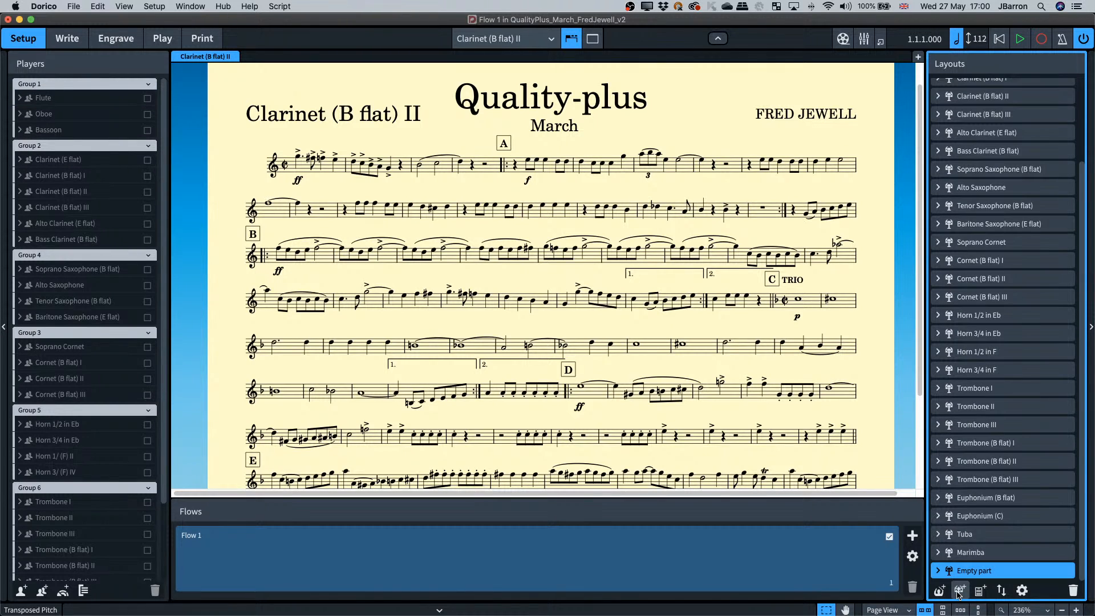
{"action": "left_click", "coordinate": [147, 99]}
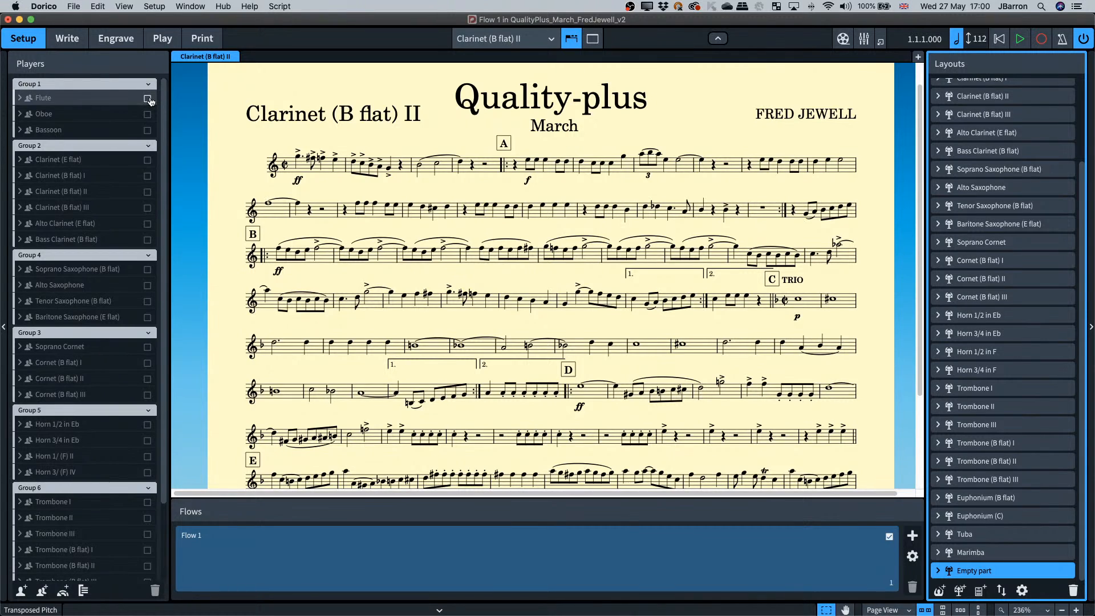
{"action": "double_click", "coordinate": [982, 570]}
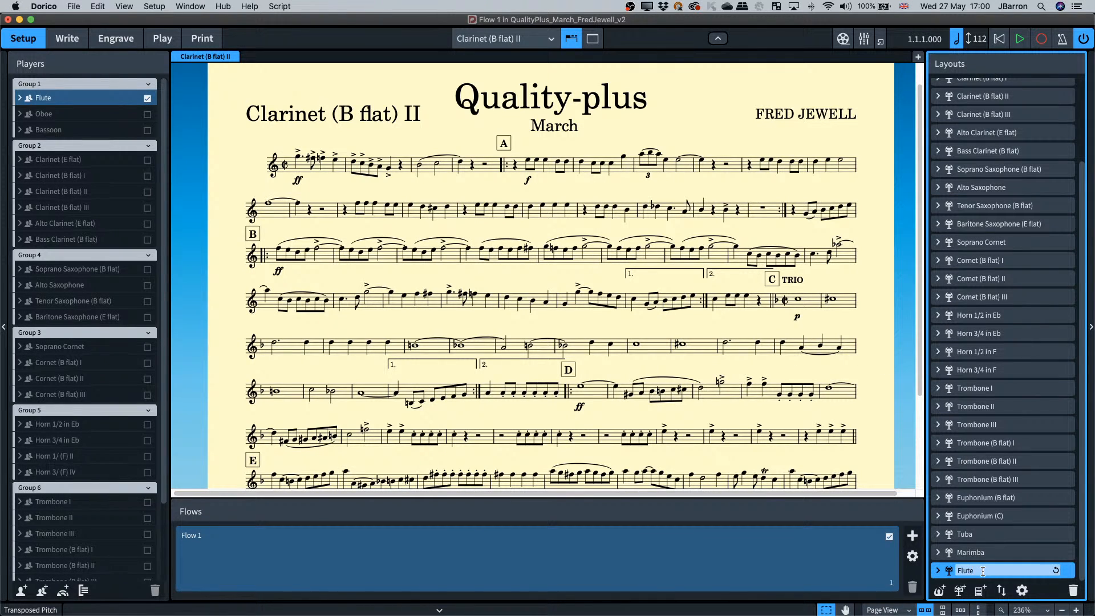
{"action": "type", "text": "A4"}
{"action": "key", "text": "Return"}
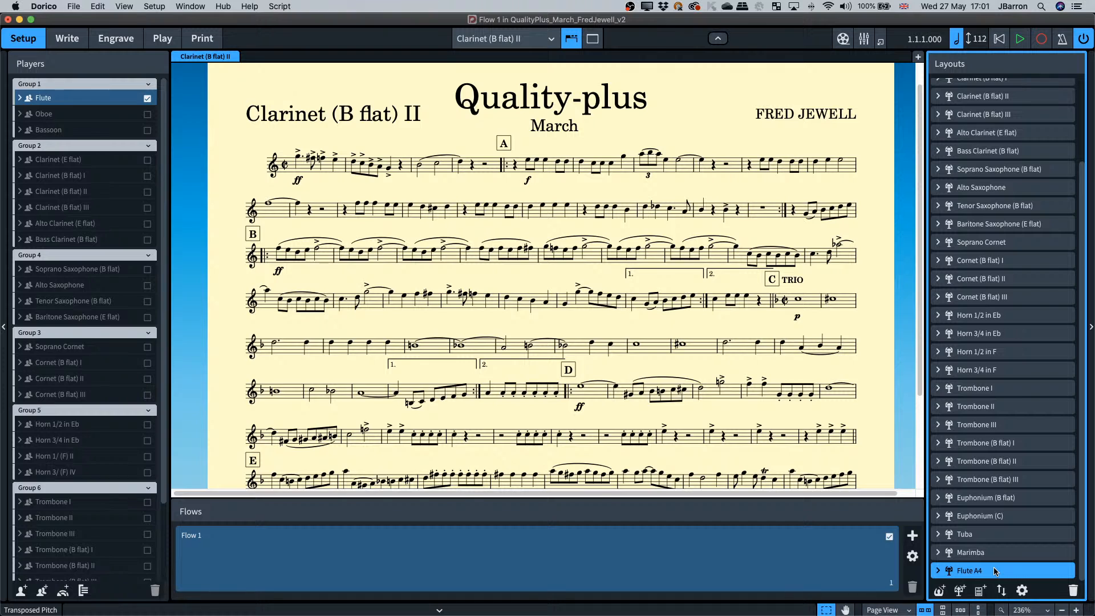
Compare the vertical spacing of the Flute and Flute A4 layouts, check Flute A4's page setup, and close Layout Options without changes.
{"action": "key", "text": "super+shift+l"}
{"action": "left_click", "coordinate": [887, 182]}
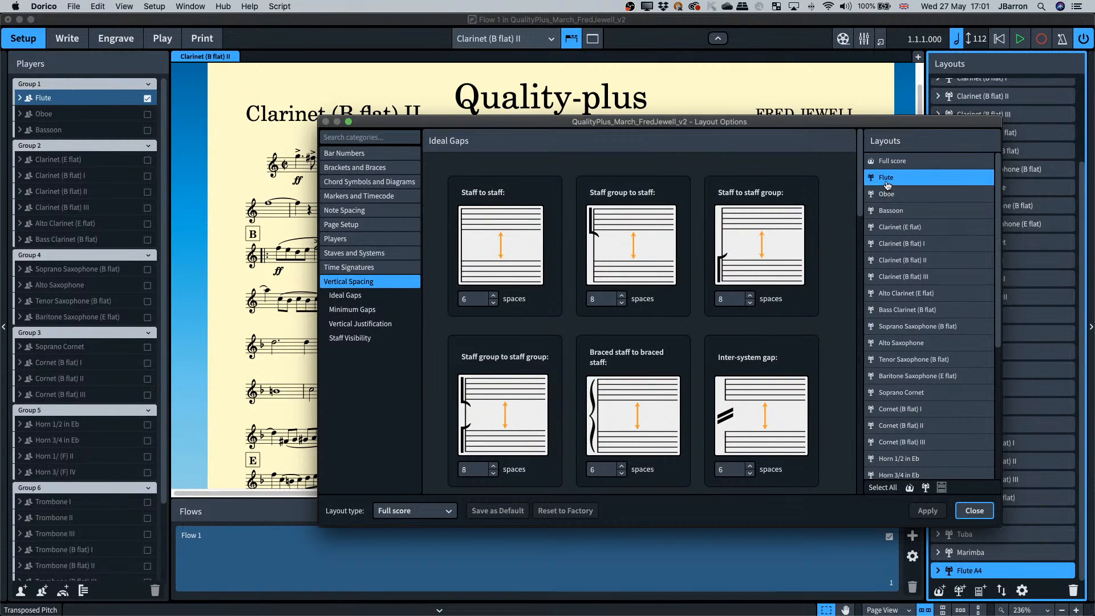
{"action": "scroll", "coordinate": [887, 186], "scroll_direction": "down", "scroll_amount": 5}
{"action": "left_click", "coordinate": [914, 470]}
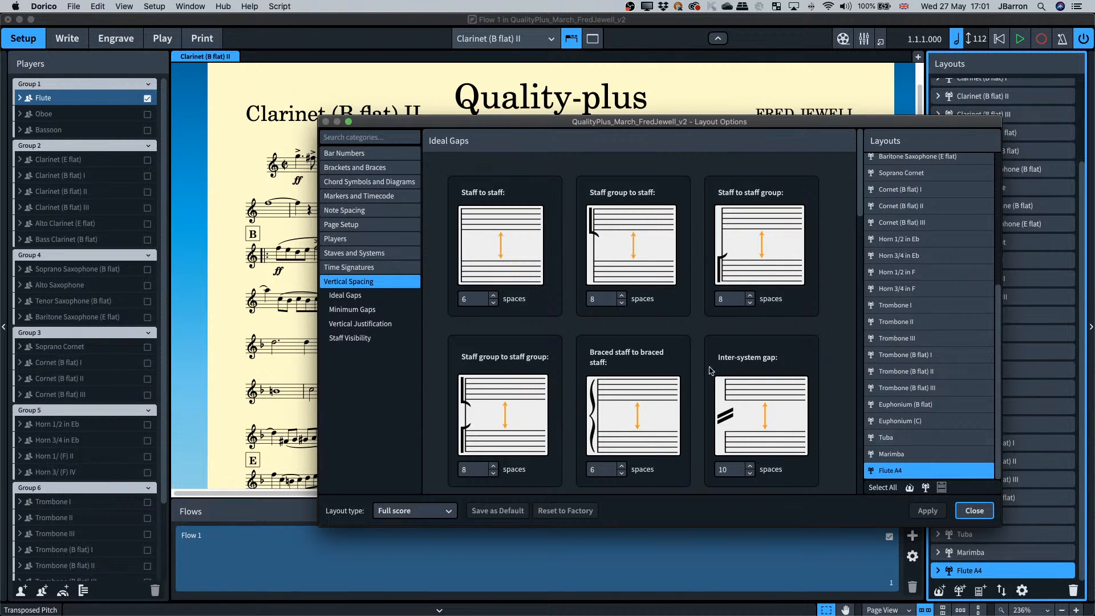
{"action": "left_click", "coordinate": [360, 224]}
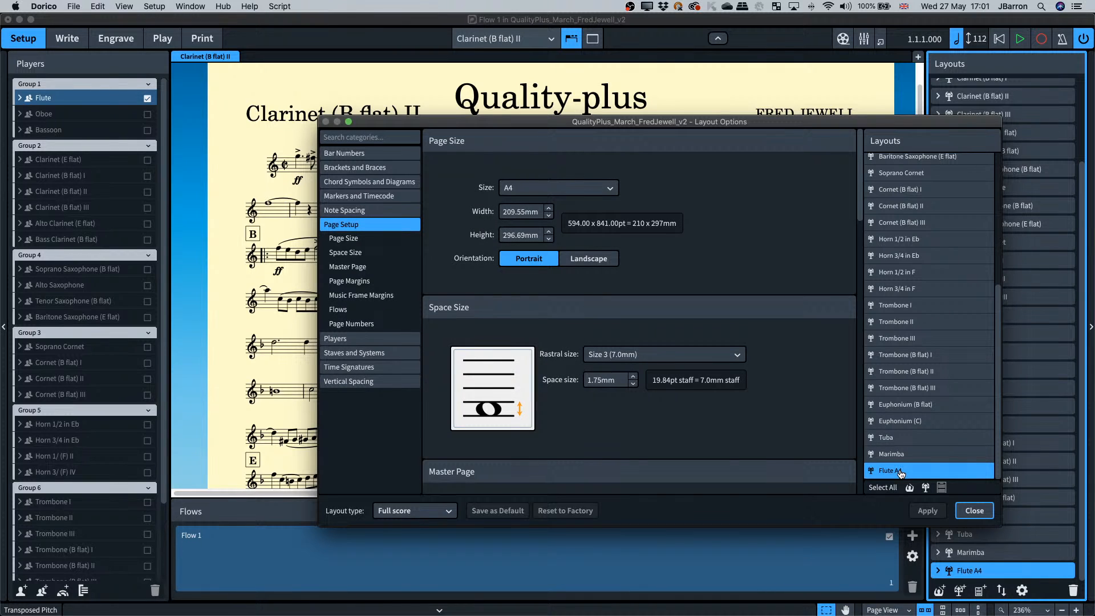
{"action": "left_click", "coordinate": [957, 509]}
Display the Flute A4 layout in Write mode and examine how its music is laid out across the pages.
{"action": "left_click", "coordinate": [485, 41]}
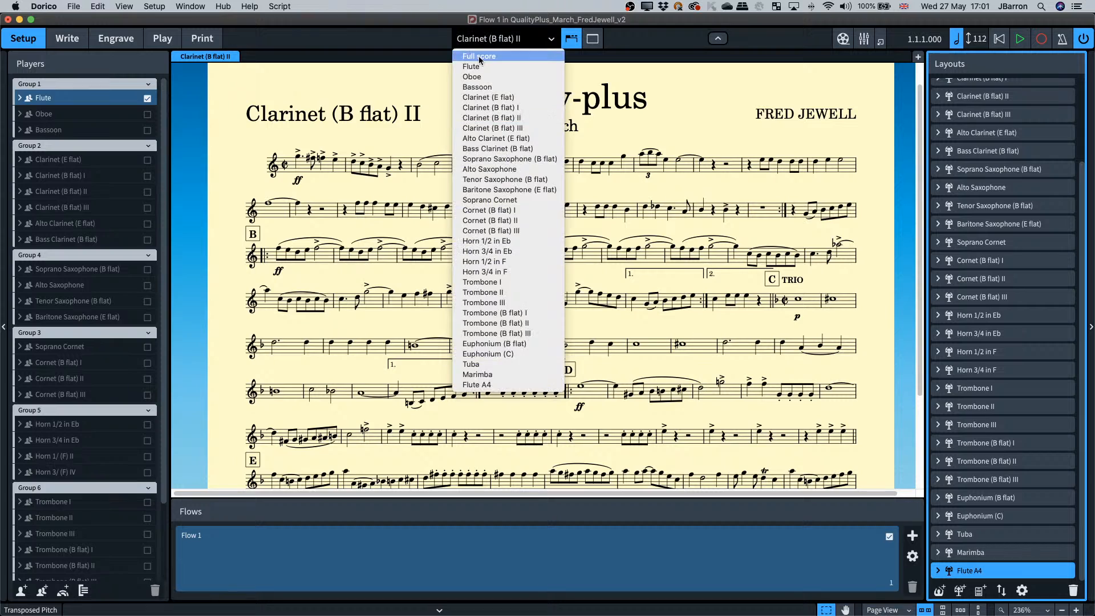
{"action": "left_click", "coordinate": [511, 385]}
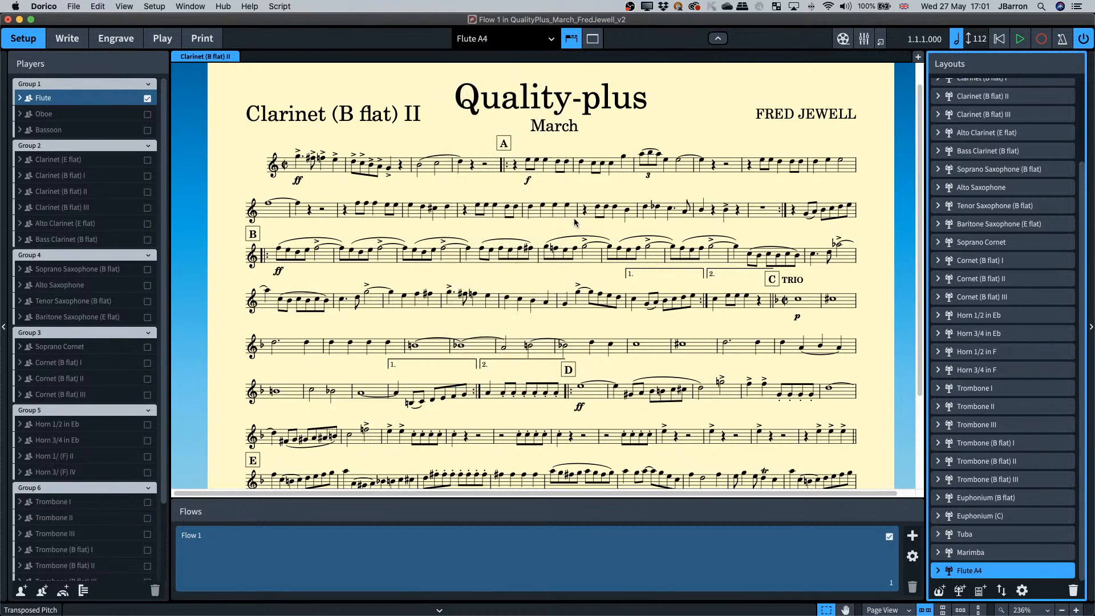
{"action": "key", "text": "super+2"}
{"action": "scroll", "coordinate": [520, 166], "scroll_direction": "down", "scroll_amount": 10}
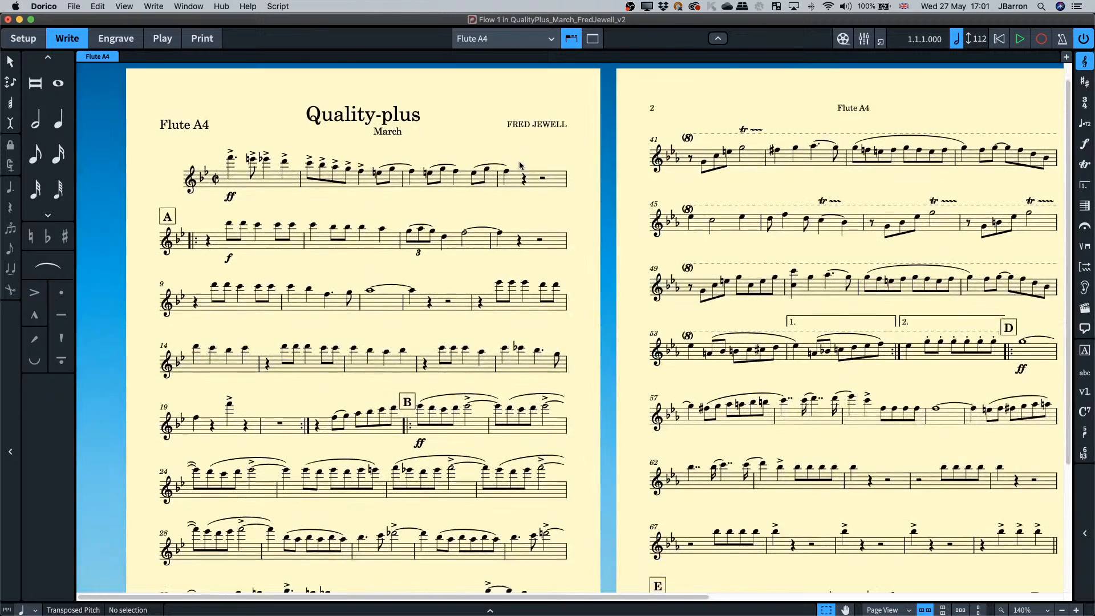
{"action": "scroll", "coordinate": [720, 300], "scroll_direction": "up", "scroll_amount": 3}
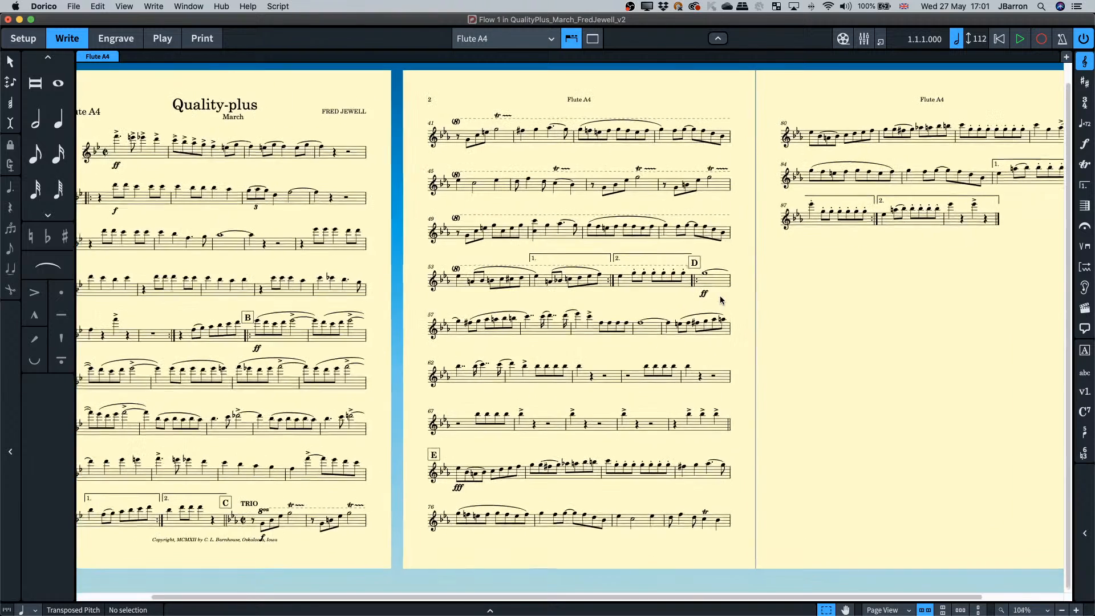
{"action": "scroll", "coordinate": [721, 301], "scroll_direction": "left", "scroll_amount": 2}
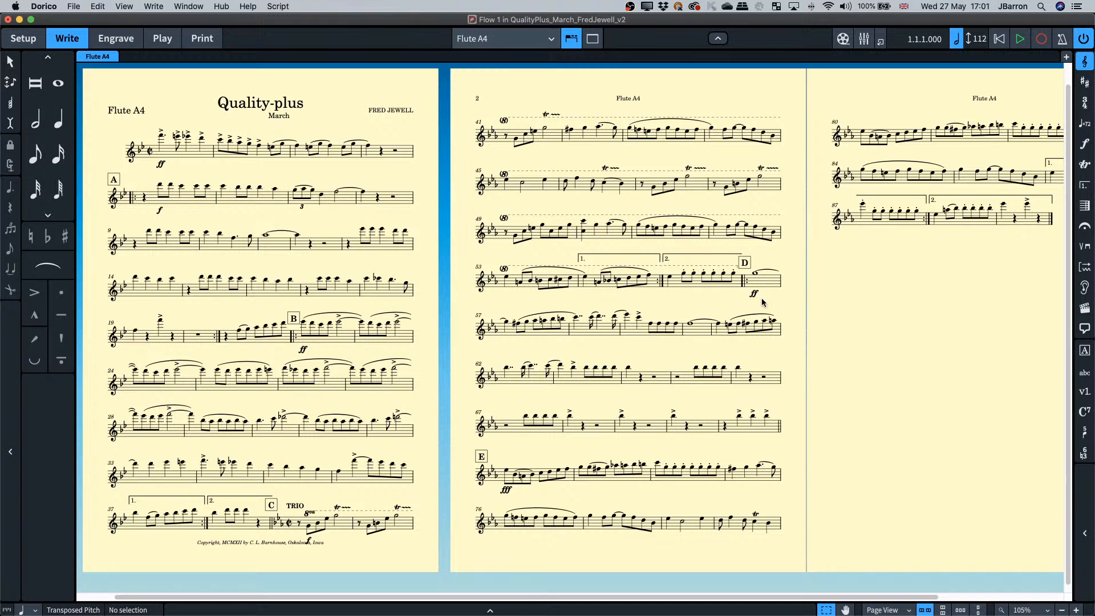
{"action": "scroll", "coordinate": [763, 302], "scroll_direction": "left", "scroll_amount": 2}
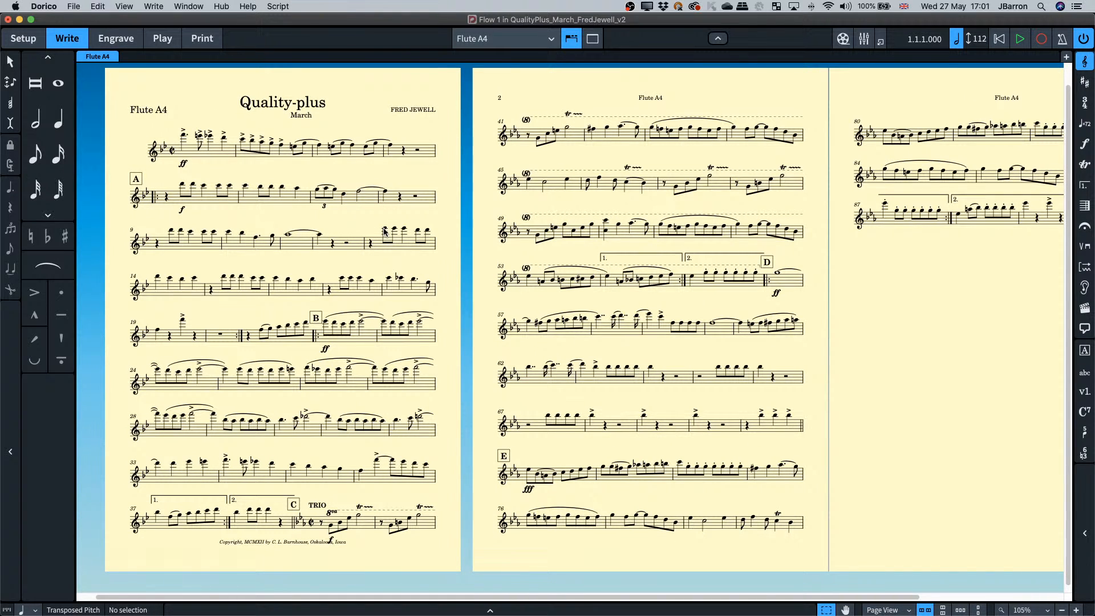
In Setup mode, compare the player assignments of the Flute and Flute A4 layouts.
{"action": "key", "text": "super+1"}
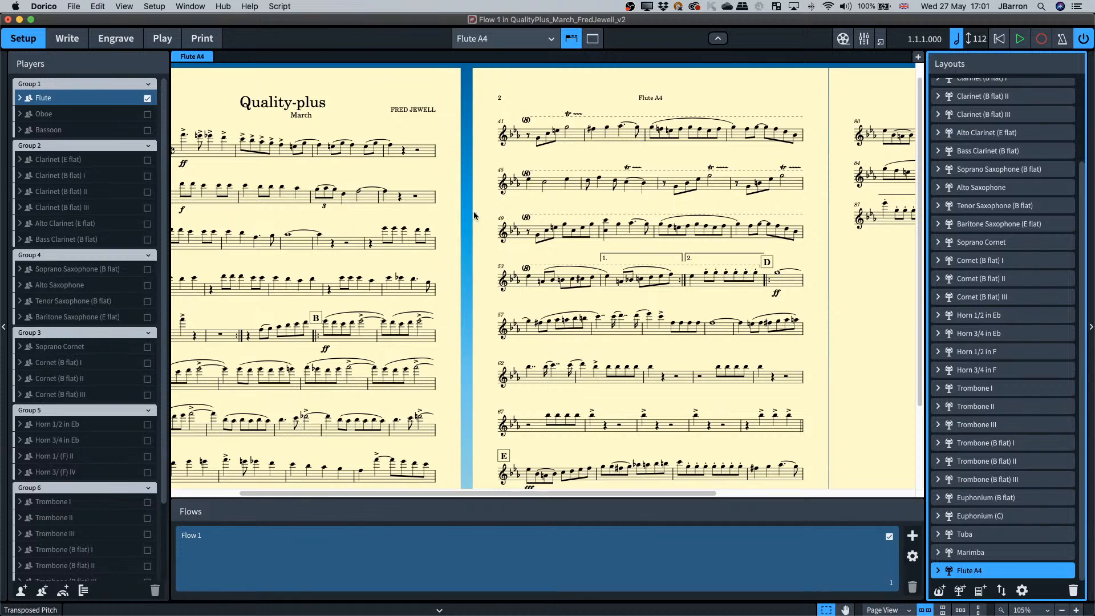
{"action": "scroll", "coordinate": [977, 114], "scroll_direction": "up", "scroll_amount": 4}
{"action": "left_click", "coordinate": [976, 104]}
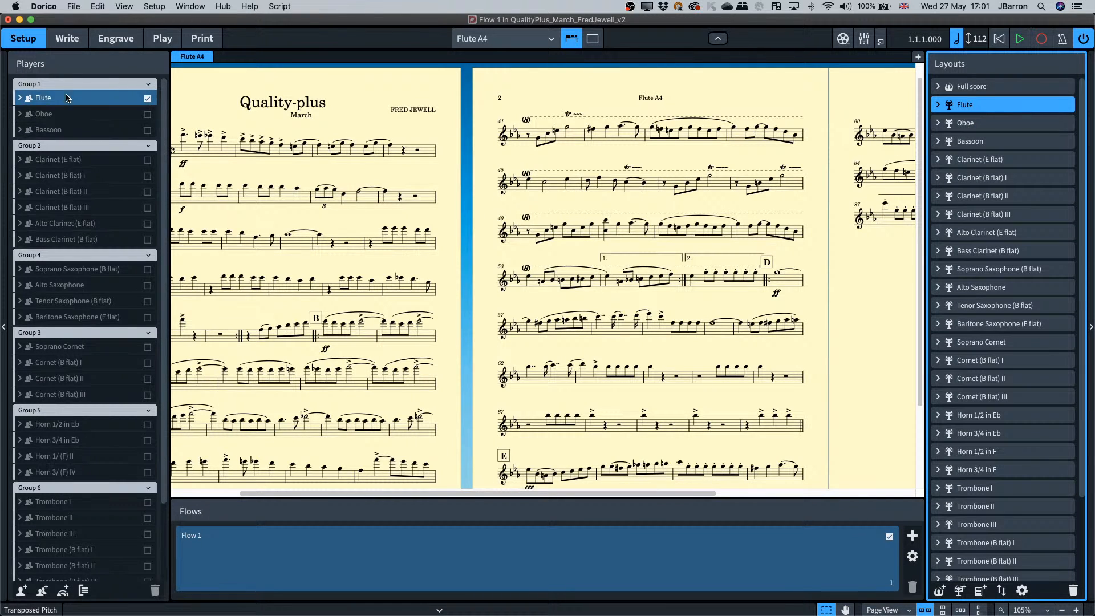
{"action": "scroll", "coordinate": [1006, 514], "scroll_direction": "down", "scroll_amount": 3}
{"action": "left_click", "coordinate": [993, 570]}
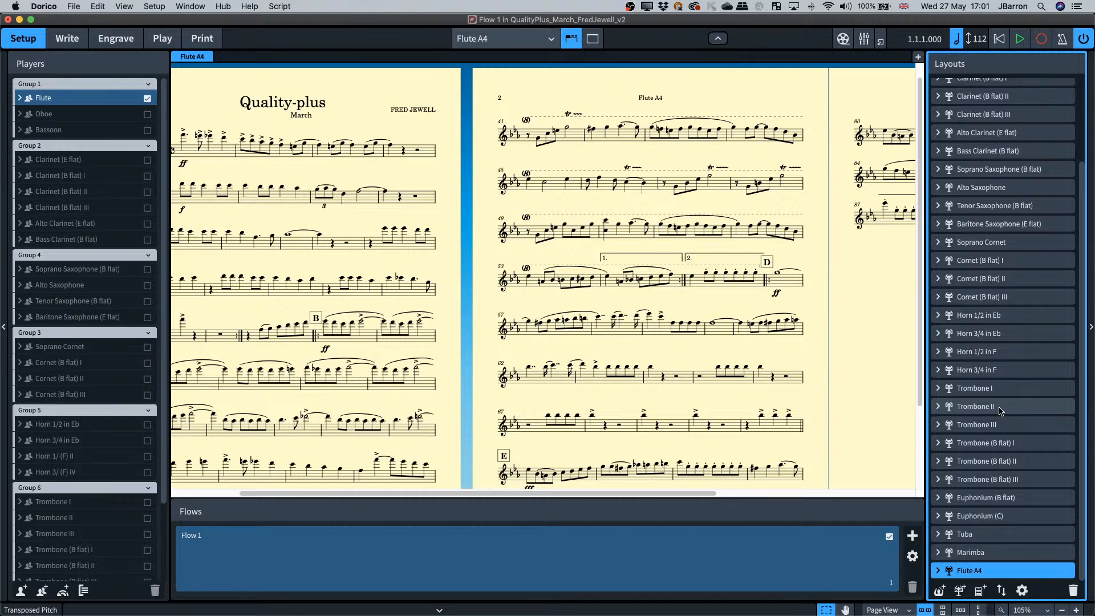
Return to Write mode and look through the Paste Special commands without applying any.
{"action": "key", "text": "super+2"}
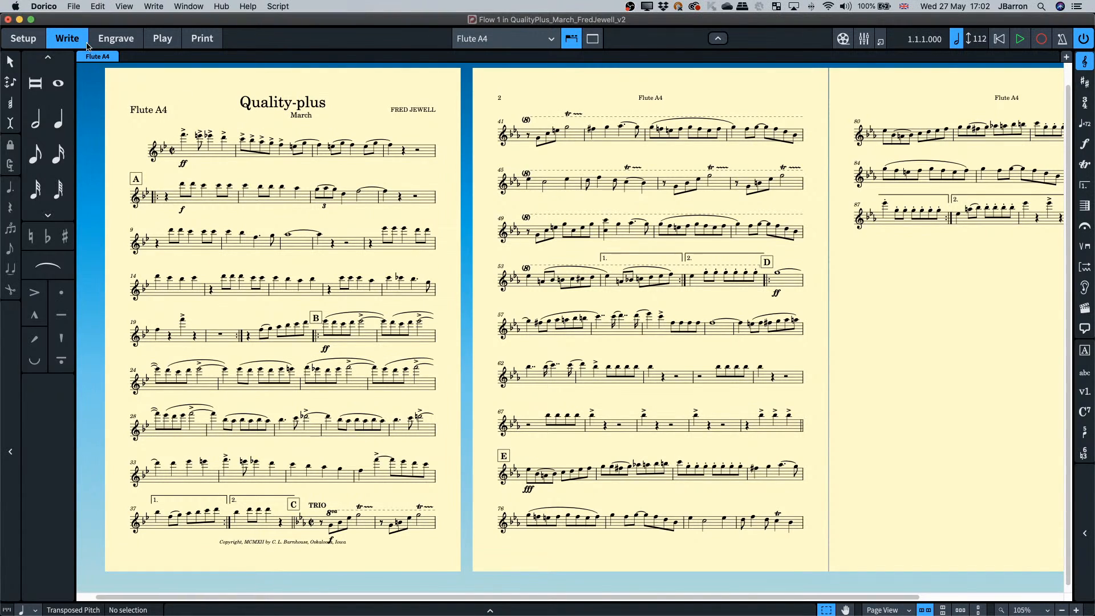
{"action": "left_click", "coordinate": [98, 6]}
{"action": "mouse_move", "coordinate": [118, 81]}
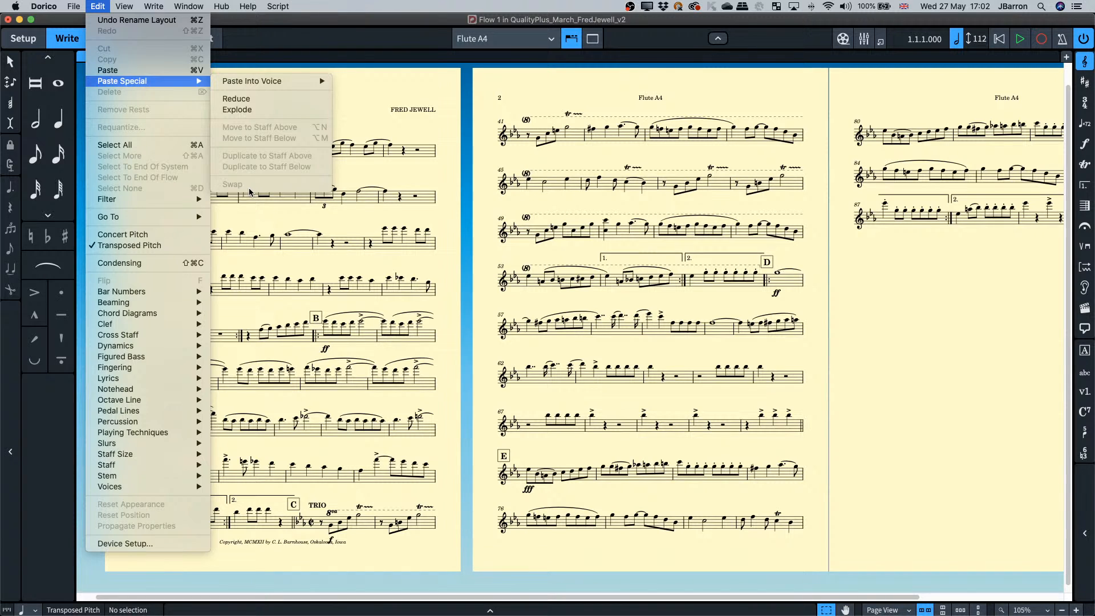
{"action": "left_click", "coordinate": [455, 190]}
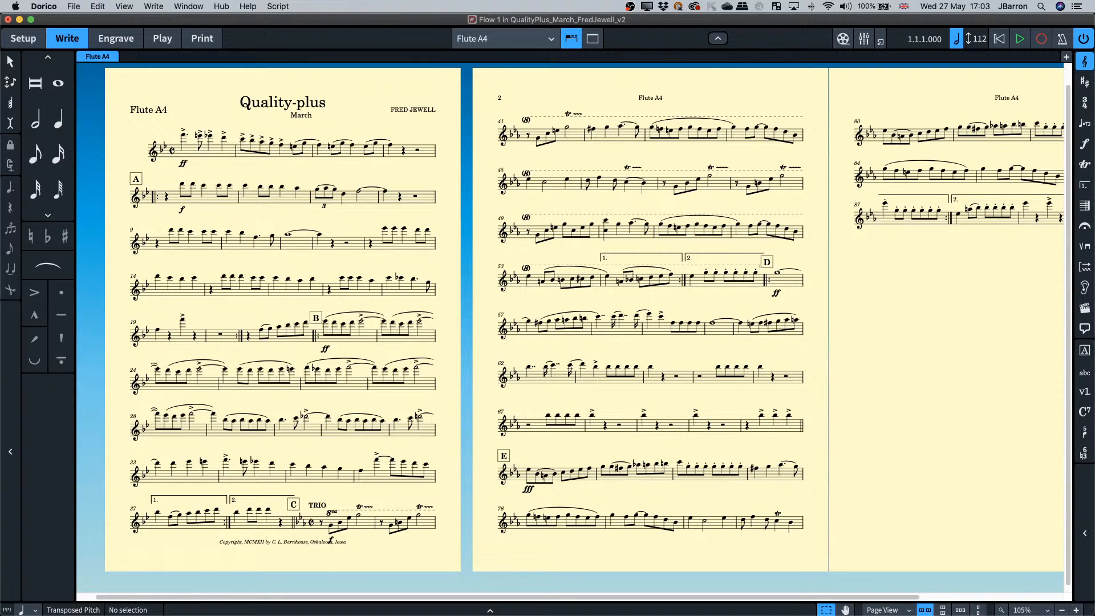
Display the Clarinet (B flat) II layout and switch to Setup mode.
{"action": "left_click", "coordinate": [505, 40]}
{"action": "left_click", "coordinate": [511, 118]}
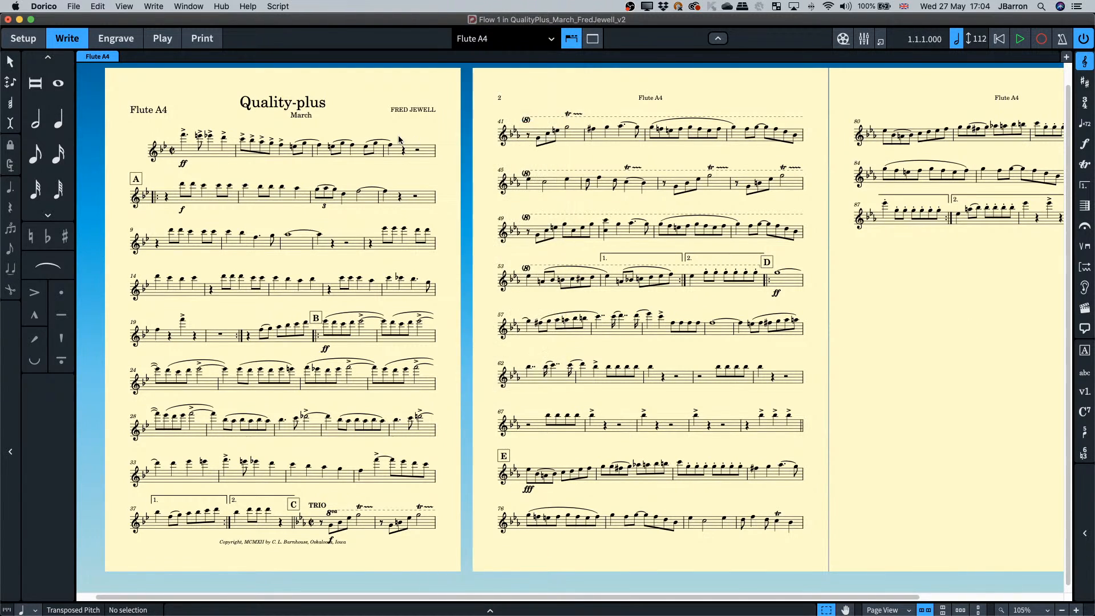
{"action": "key", "text": "super+1"}
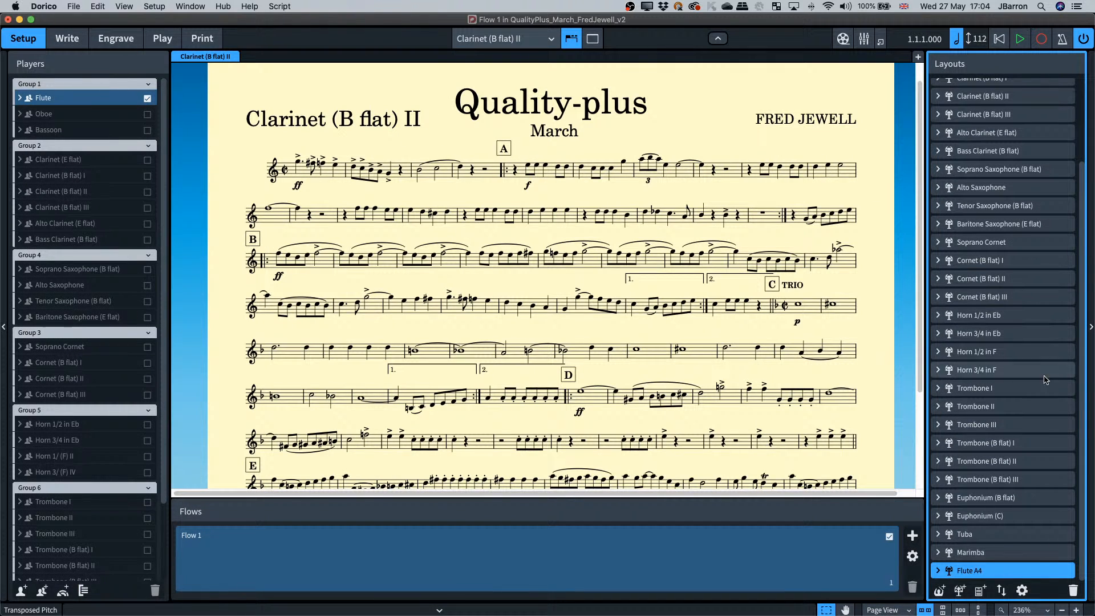
{"action": "scroll", "coordinate": [1029, 239], "scroll_direction": "up", "scroll_amount": 5}
{"action": "left_click", "coordinate": [1026, 183]}
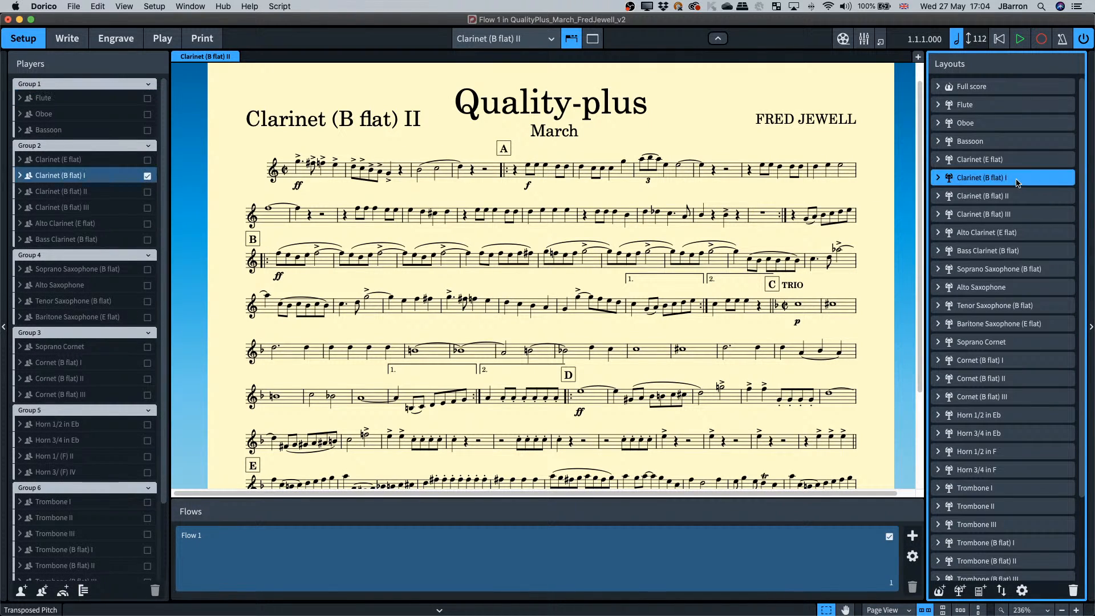
{"action": "double_click", "coordinate": [995, 178]}
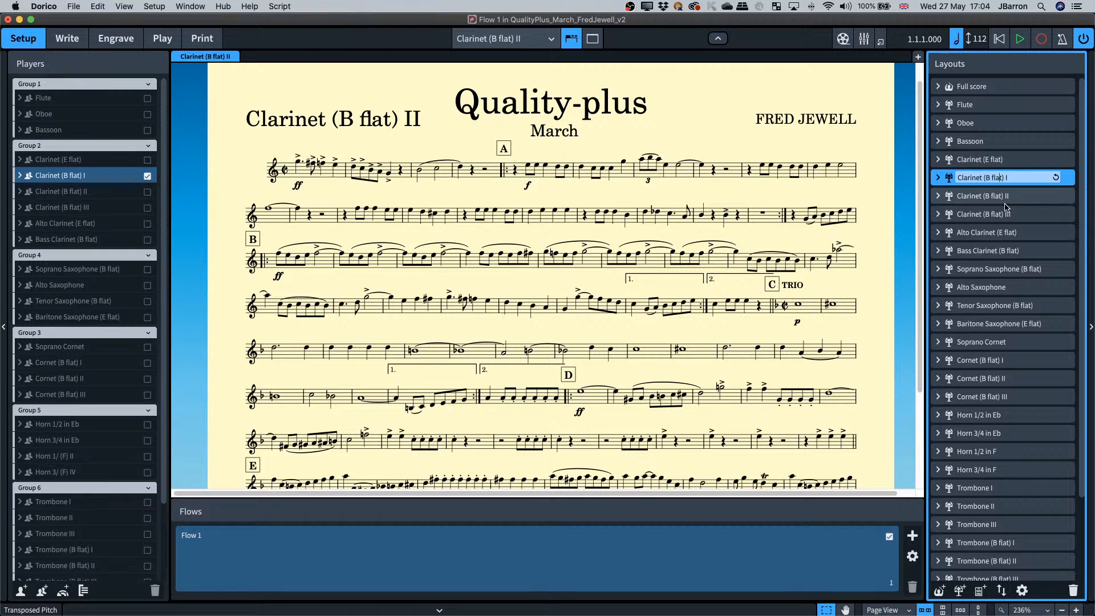
{"action": "key", "text": "BackSpace"}
{"action": "key", "text": "BackSpace"}
{"action": "key", "text": "BackSpace"}
{"action": "key", "text": "BackSpace"}
{"action": "key", "text": "BackSpace"}
{"action": "right_click", "coordinate": [988, 180]}
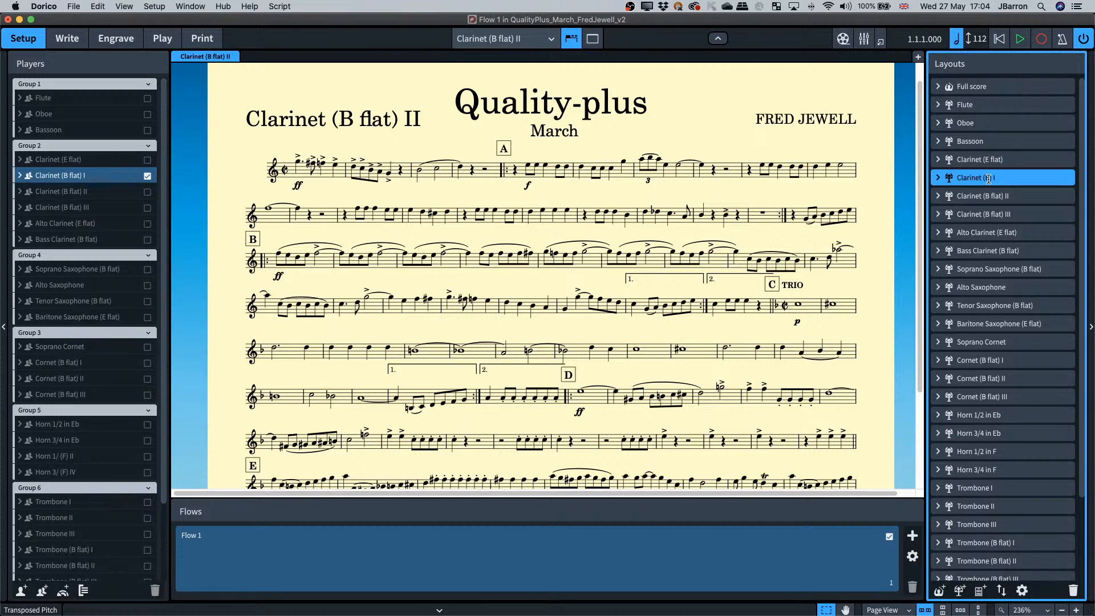
{"action": "double_click", "coordinate": [989, 180]}
{"action": "key", "text": "Left"}
{"action": "type", "text": "{}"}
{"action": "type", "text": "@@"}
{"action": "type", "text": "flat"}
{"action": "key", "text": "Return"}
View the Flute and Clarinet (B flat) II layouts, and display the renamed Clarinet I layout to check its part heading.
{"action": "left_click", "coordinate": [459, 41]}
{"action": "left_click", "coordinate": [467, 66]}
{"action": "left_click", "coordinate": [482, 39]}
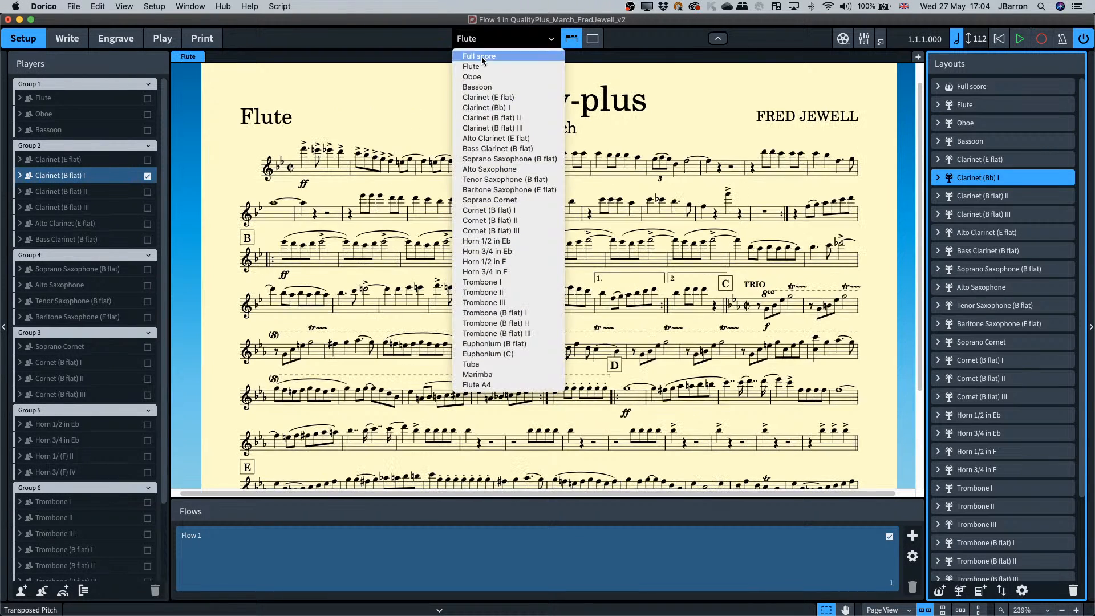
{"action": "left_click", "coordinate": [486, 118]}
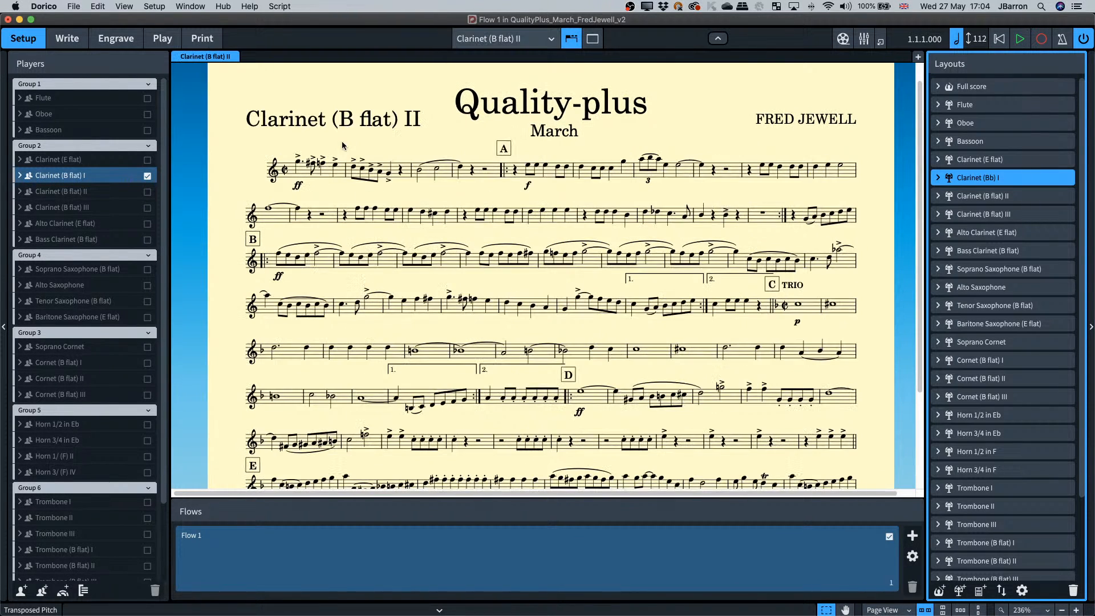
{"action": "left_click", "coordinate": [505, 41]}
{"action": "left_click", "coordinate": [506, 108]}
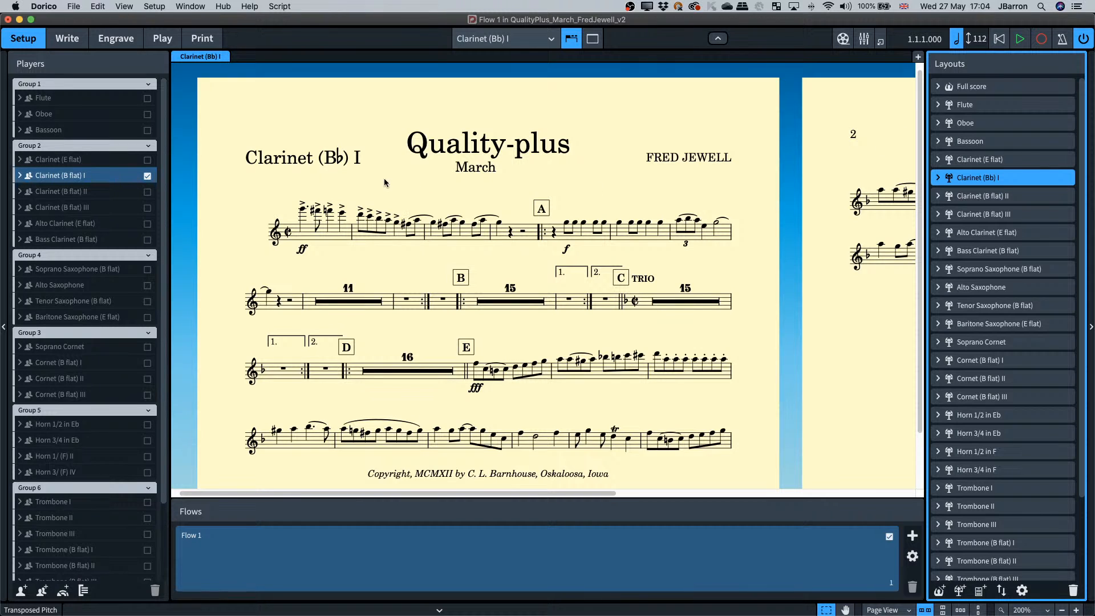
Inspect the token behind the Clarinet I part heading in Write mode and the flat token in its layout name in Setup mode.
{"action": "key", "text": "super+2"}
{"action": "double_click", "coordinate": [268, 184]}
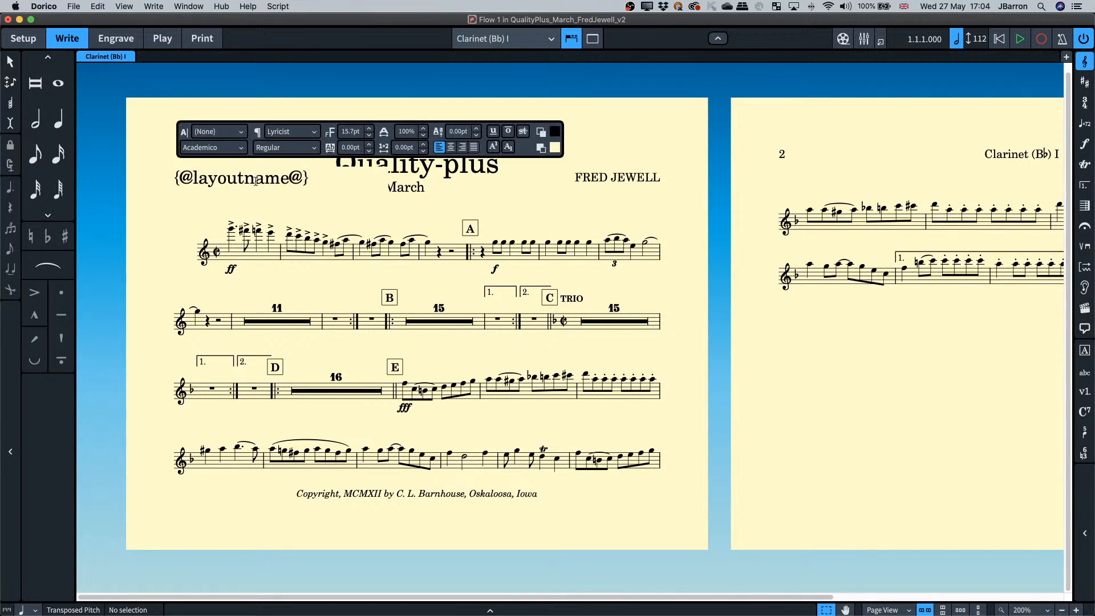
{"action": "left_click", "coordinate": [314, 196]}
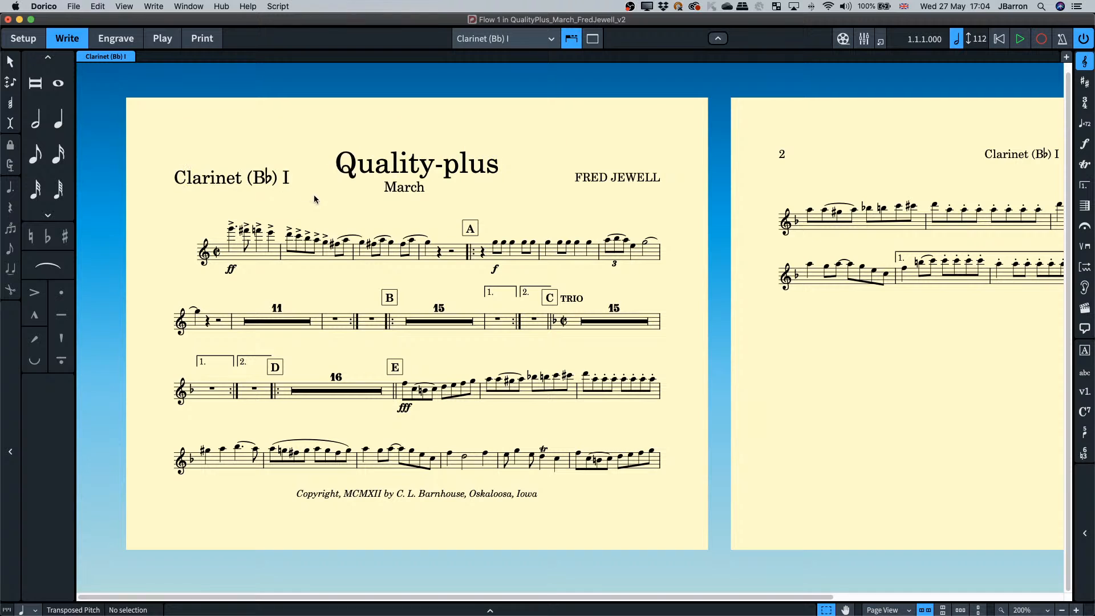
{"action": "key", "text": "super+1"}
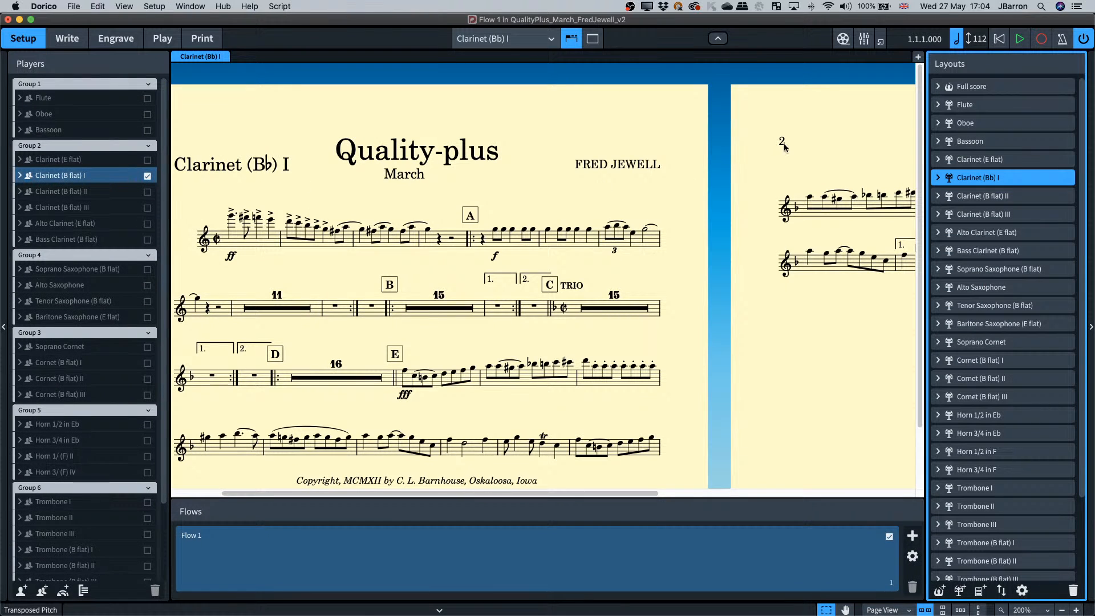
{"action": "double_click", "coordinate": [989, 178]}
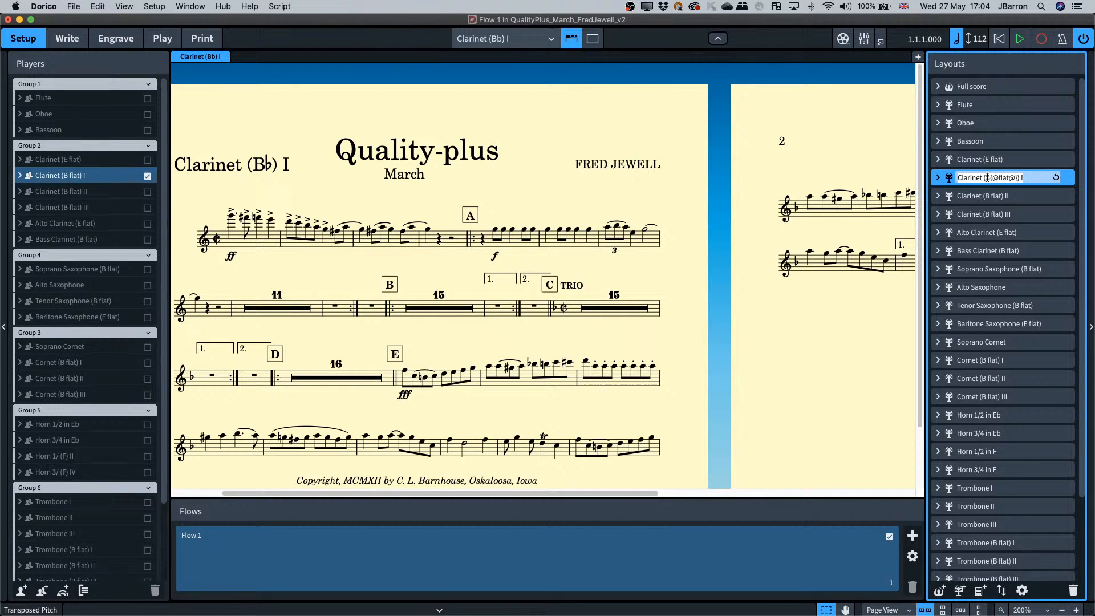
{"action": "left_click", "coordinate": [1015, 195]}
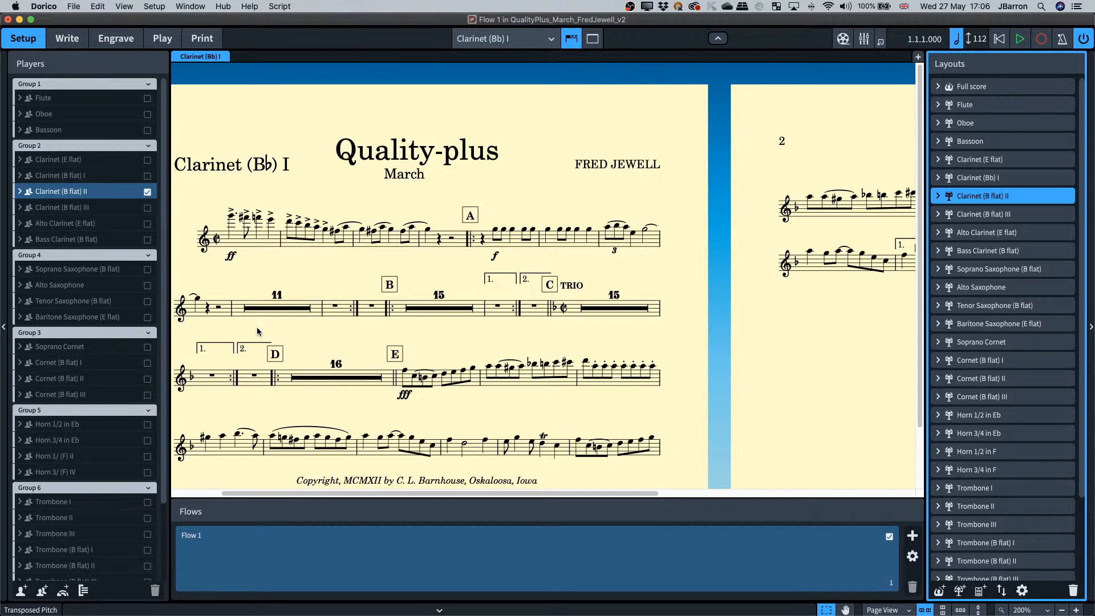
Collapse player Groups 2 and 4 in the Players list and expand them again.
{"action": "scroll", "coordinate": [97, 421], "scroll_direction": "down", "scroll_amount": 5}
{"action": "scroll", "coordinate": [97, 421], "scroll_direction": "up", "scroll_amount": 5}
{"action": "scroll", "coordinate": [545, 297], "scroll_direction": "left", "scroll_amount": 2}
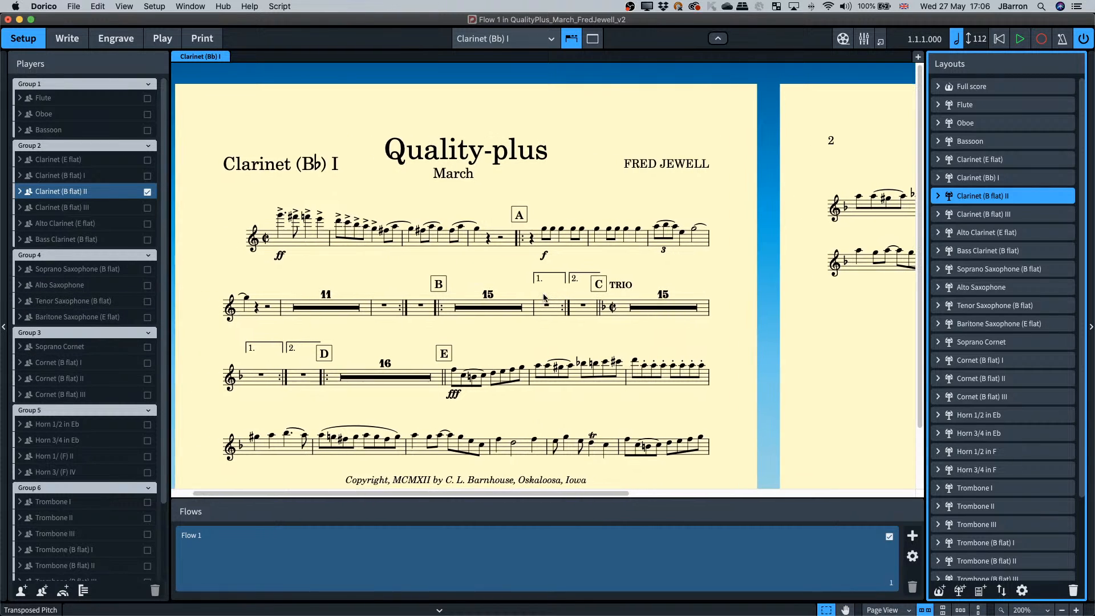
{"action": "left_click", "coordinate": [152, 147]}
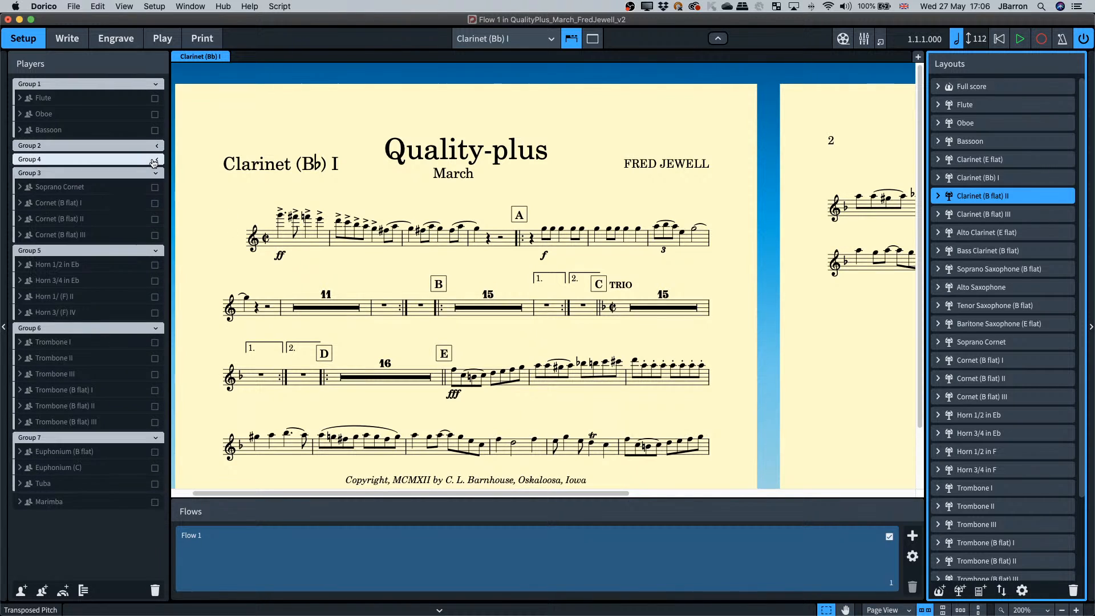
{"action": "left_click", "coordinate": [156, 146]}
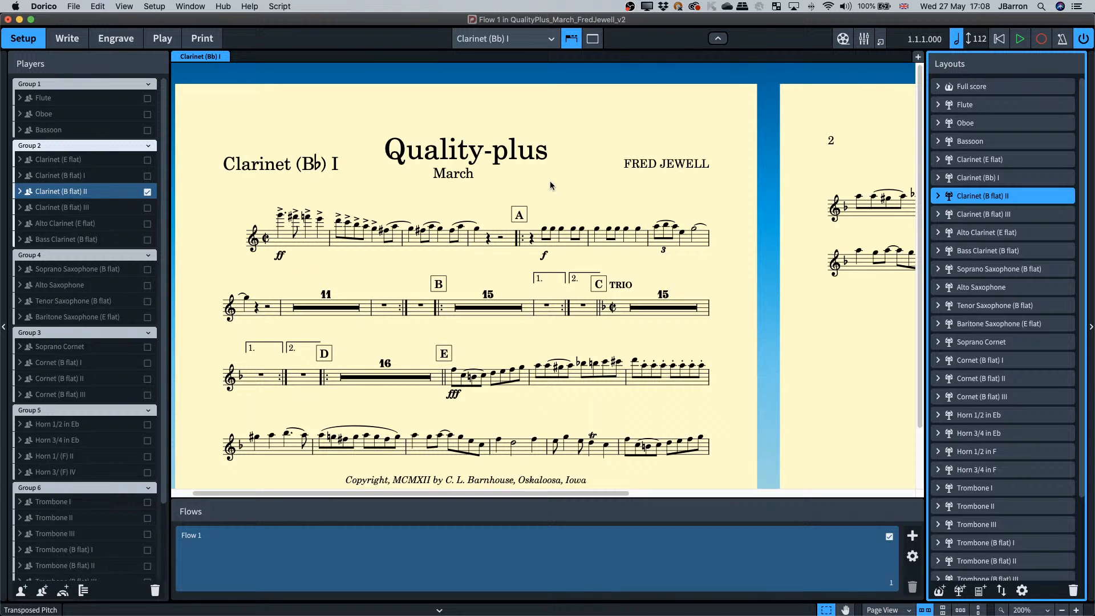
Add a slash region over bars 1–4 of the Clarinet (Bb) I part in Write mode.
{"action": "key", "text": "super+2"}
{"action": "scroll", "coordinate": [550, 183], "scroll_direction": "up", "scroll_amount": 3}
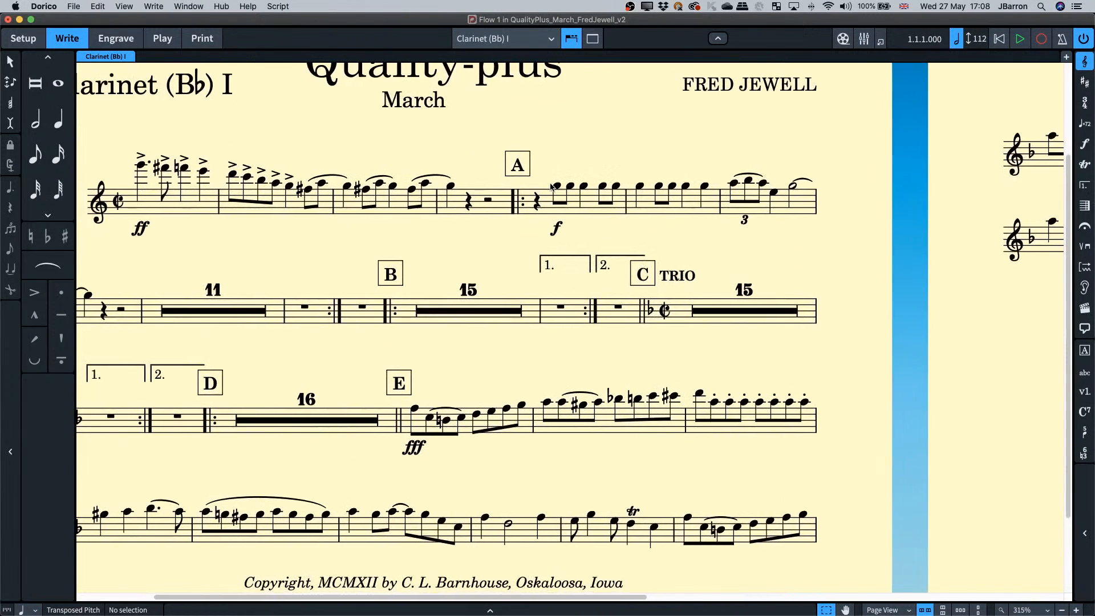
{"action": "scroll", "coordinate": [550, 183], "scroll_direction": "up", "scroll_amount": 2}
{"action": "scroll", "coordinate": [549, 183], "scroll_direction": "left", "scroll_amount": 3}
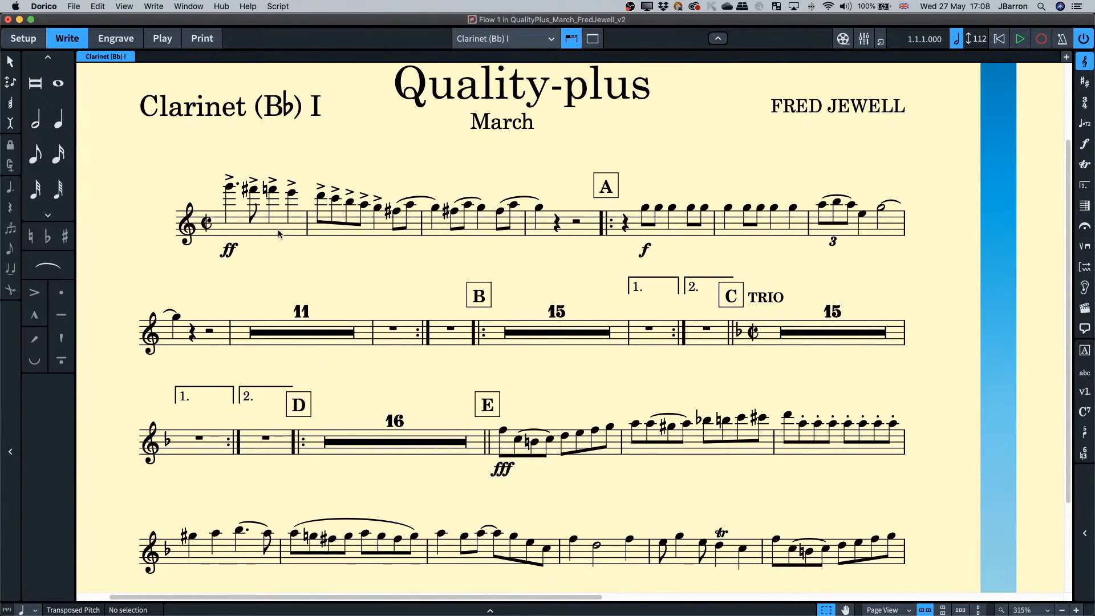
{"action": "left_click", "coordinate": [278, 234]}
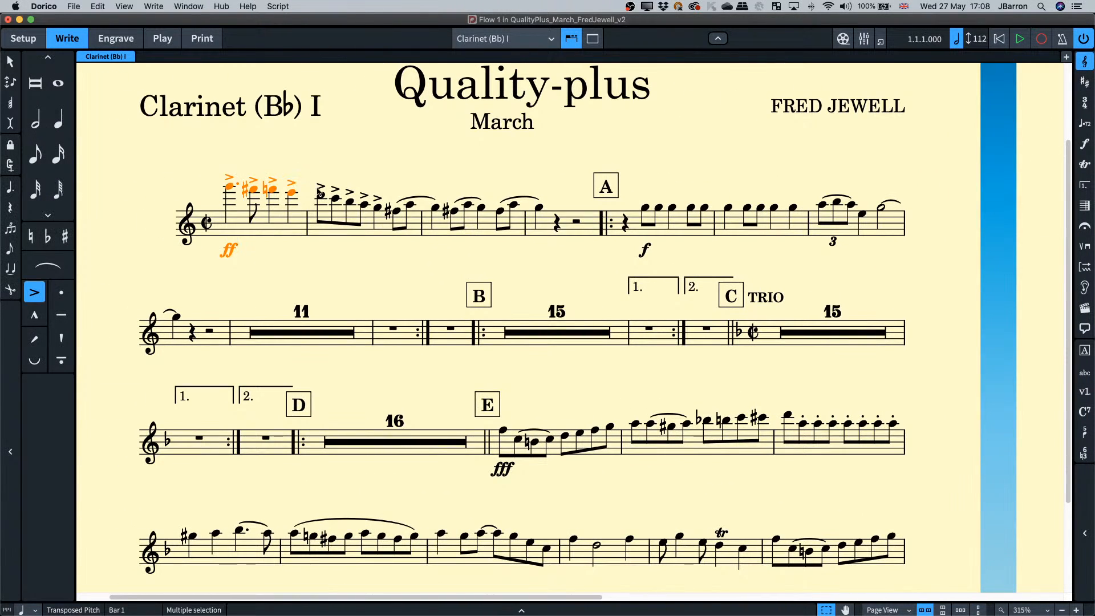
{"action": "left_click", "coordinate": [542, 230], "text": "shift"}
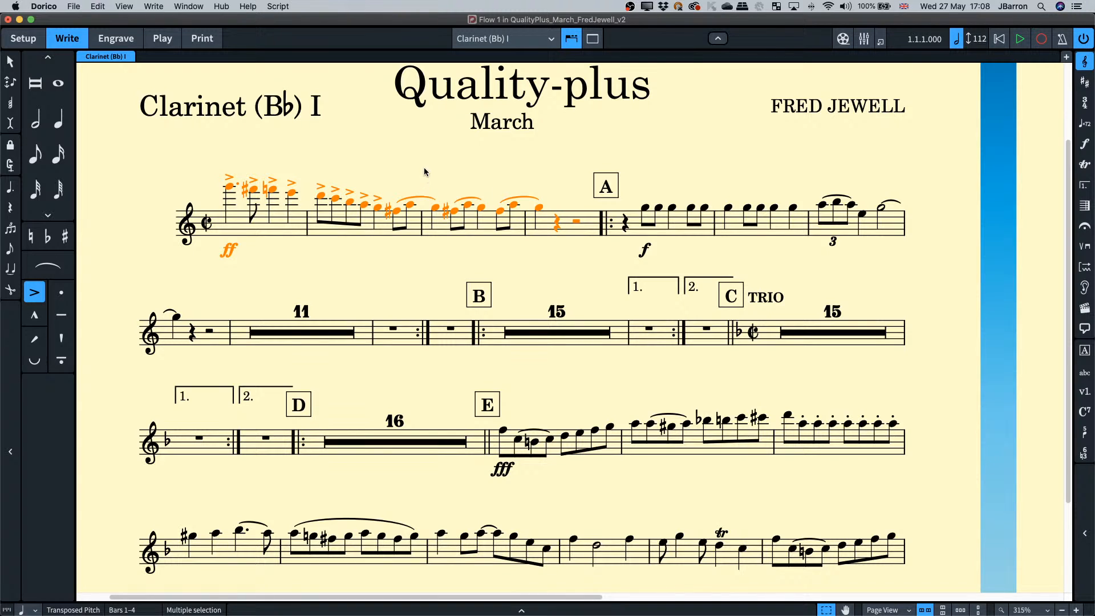
{"action": "key", "text": "shift+r"}
{"action": "type", "text": "slash"}
{"action": "key", "text": "Return"}
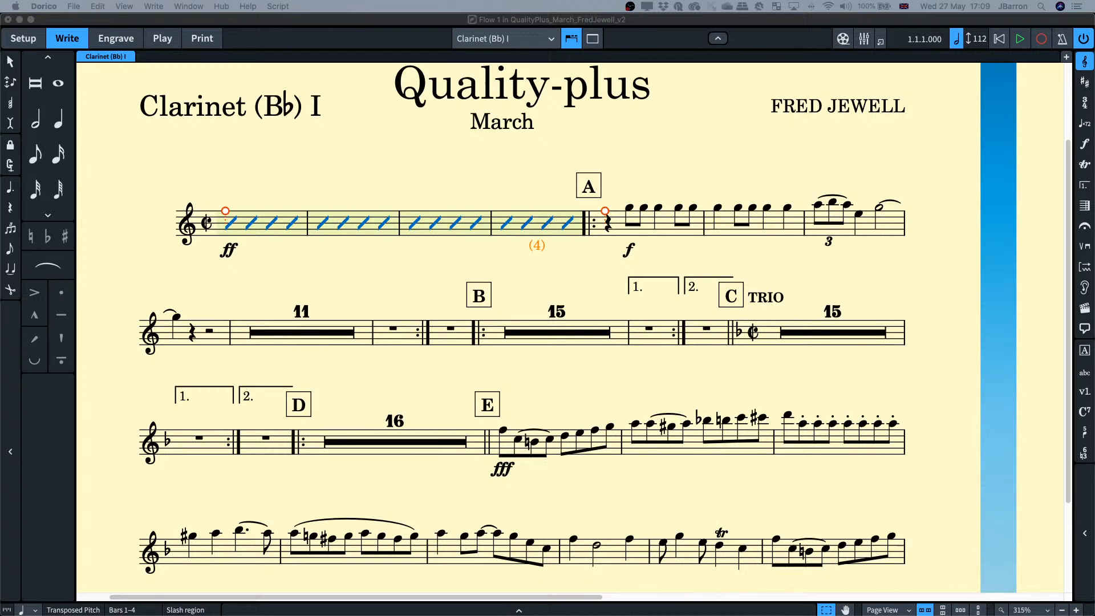
{"action": "left_click", "coordinate": [373, 149]}
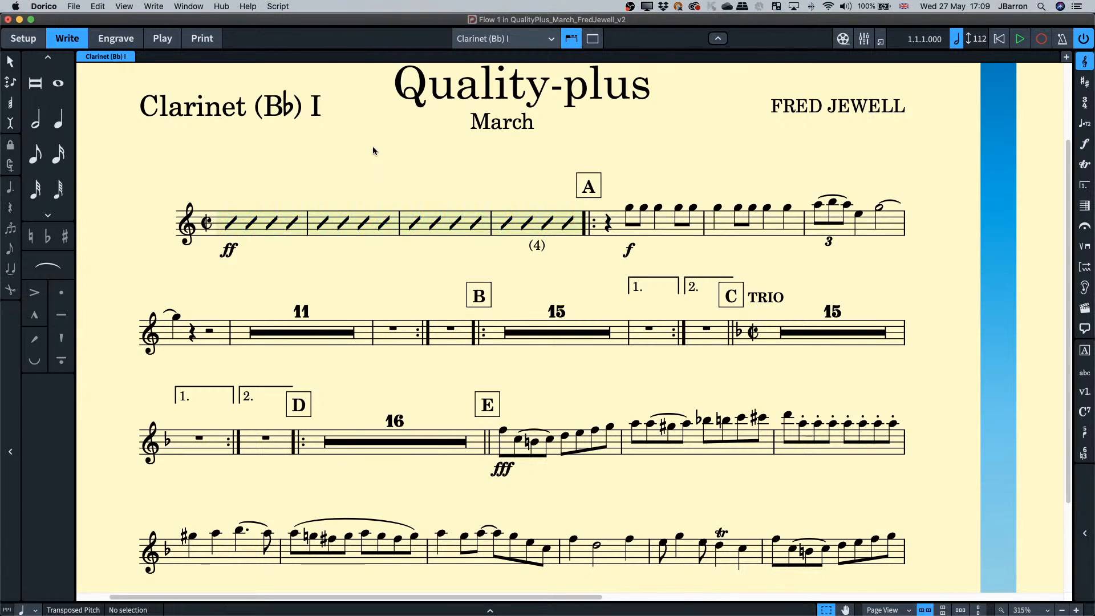
Examine the Clarinet (B flat) I notes in the piano roll in Play mode, and display the tracks of the full score layout.
{"action": "key", "text": "super+4"}
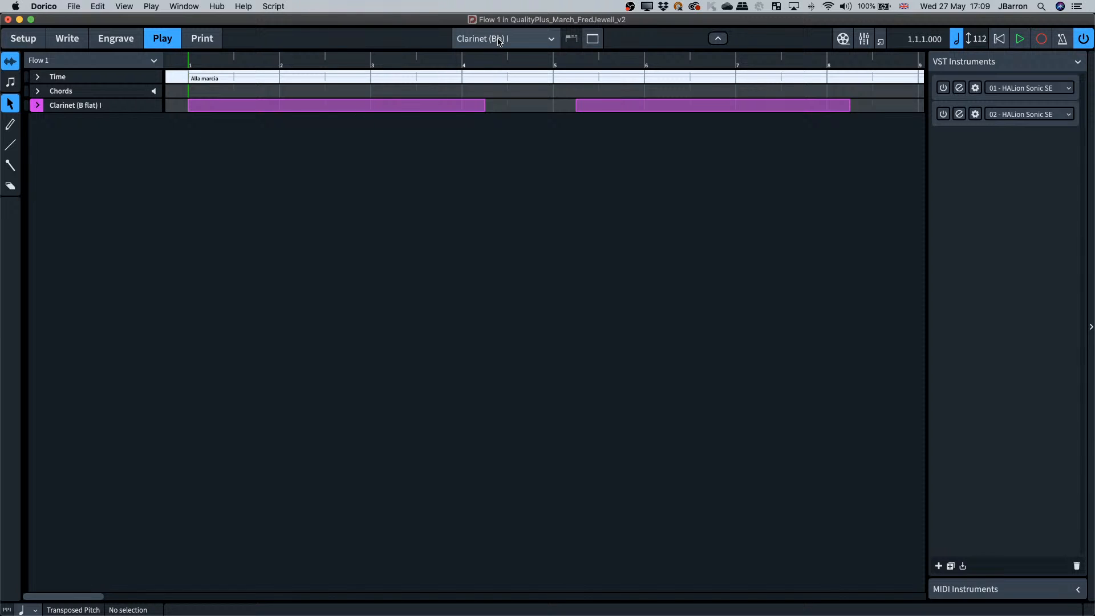
{"action": "left_click", "coordinate": [38, 105]}
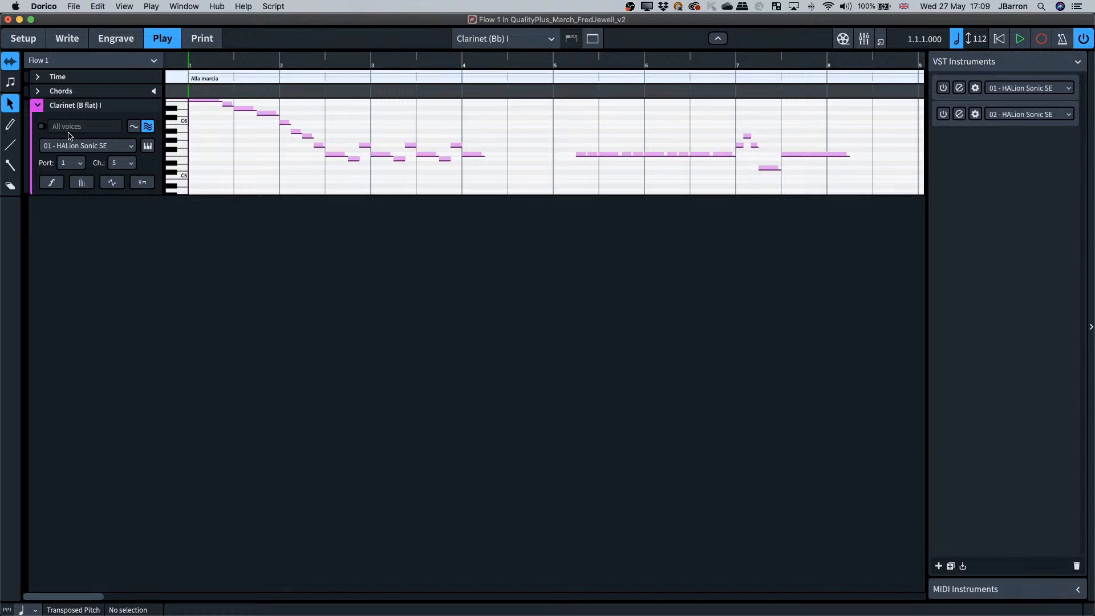
{"action": "left_click", "coordinate": [497, 40]}
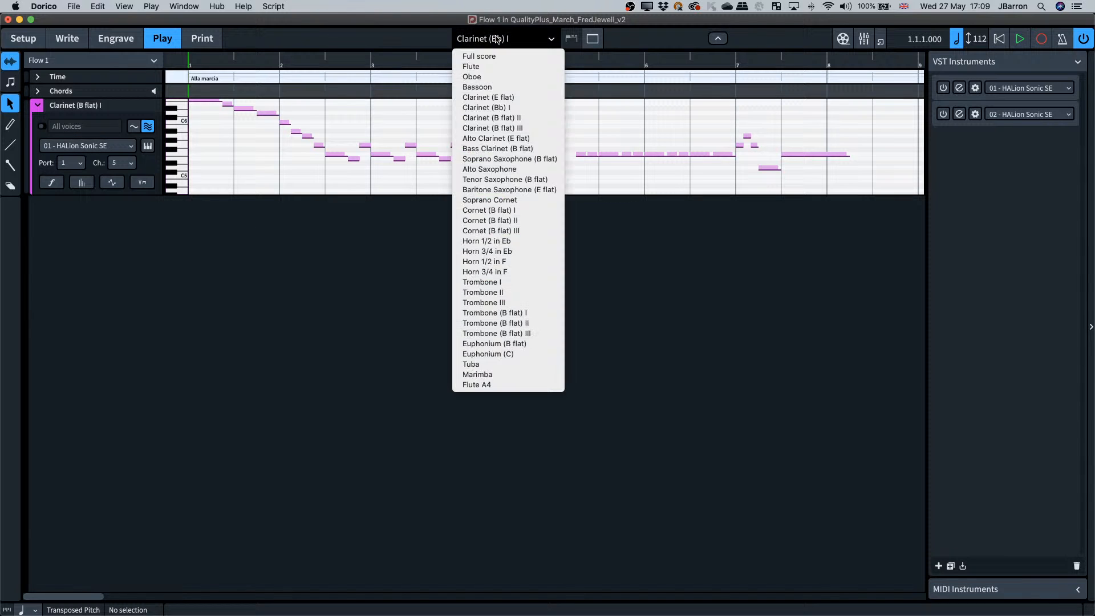
{"action": "left_click", "coordinate": [494, 56]}
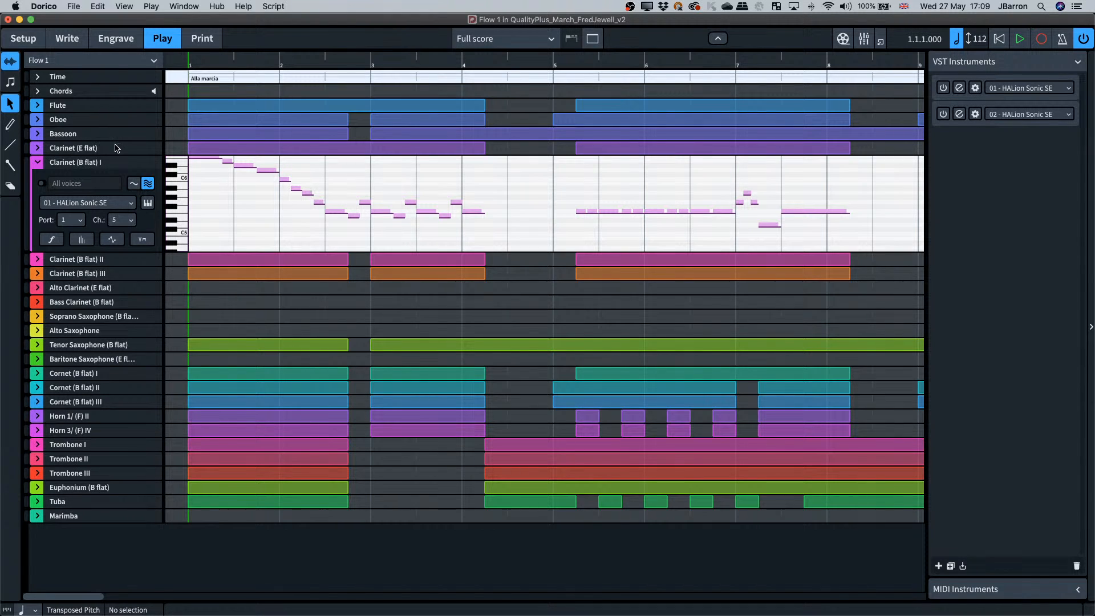
{"action": "left_click", "coordinate": [124, 63]}
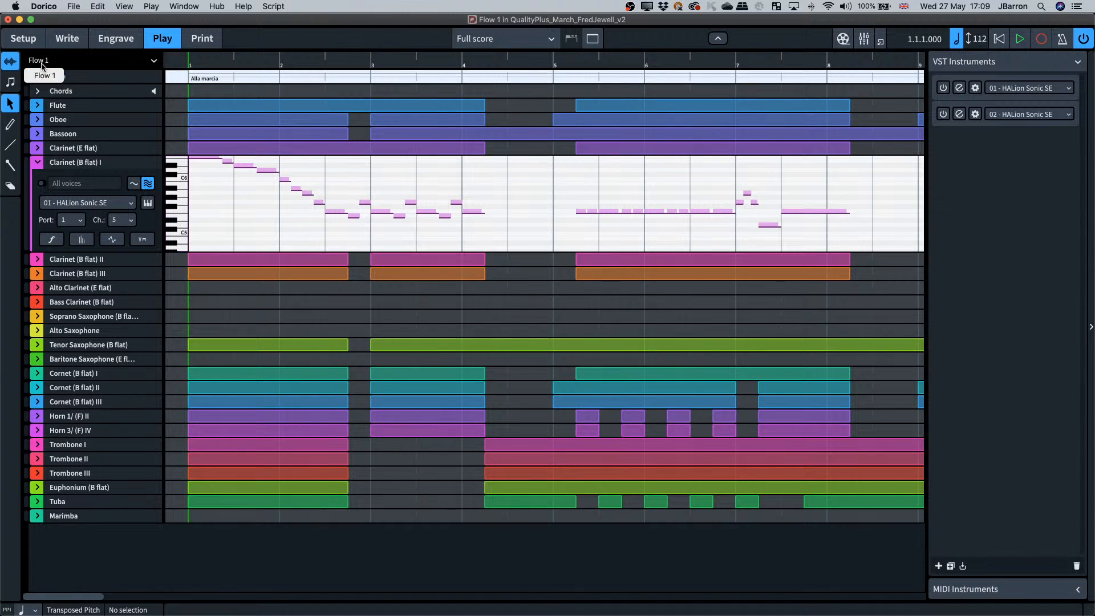
{"action": "left_click", "coordinate": [66, 65]}
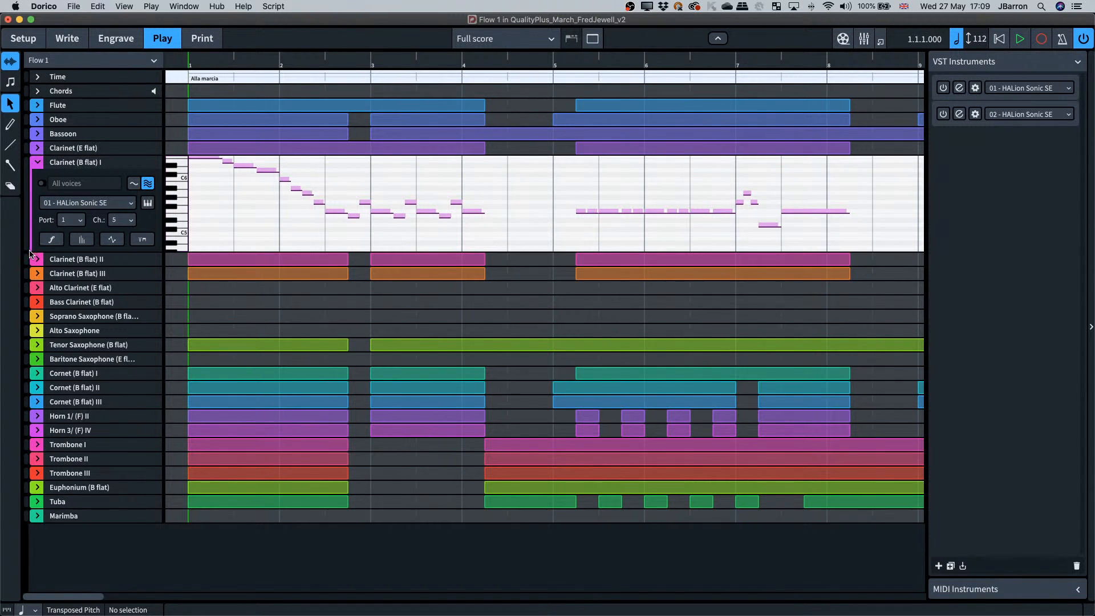
Enlarge the Clarinet (B flat) I piano roll, and show its velocity lane and an enlarged dynamics lane.
{"action": "mouse_move", "coordinate": [26, 253]}
{"action": "left_mouse_down"}
{"action": "mouse_move", "coordinate": [26, 368]}
{"action": "mouse_move", "coordinate": [26, 271]}
{"action": "left_mouse_up"}
{"action": "left_click", "coordinate": [51, 239]}
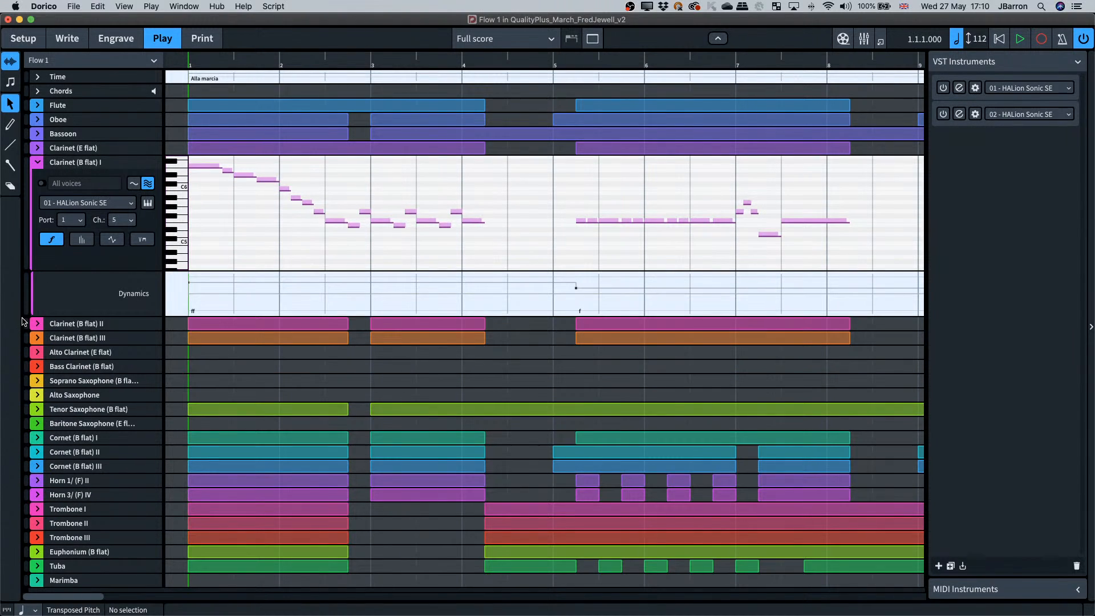
{"action": "left_click_drag", "start_coordinate": [24, 316], "coordinate": [25, 359]}
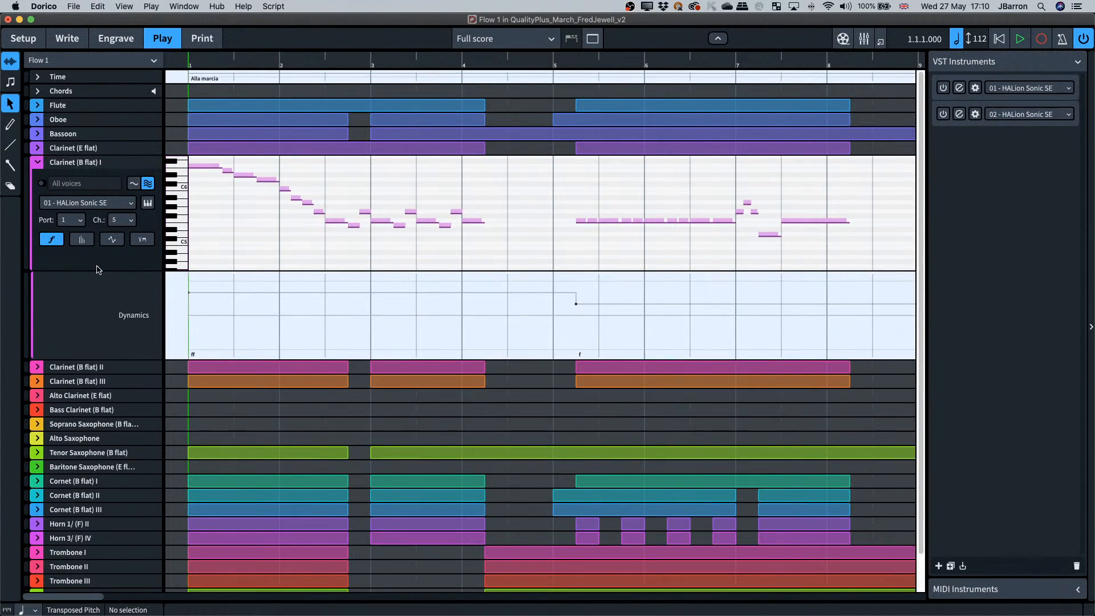
{"action": "left_click", "coordinate": [83, 240]}
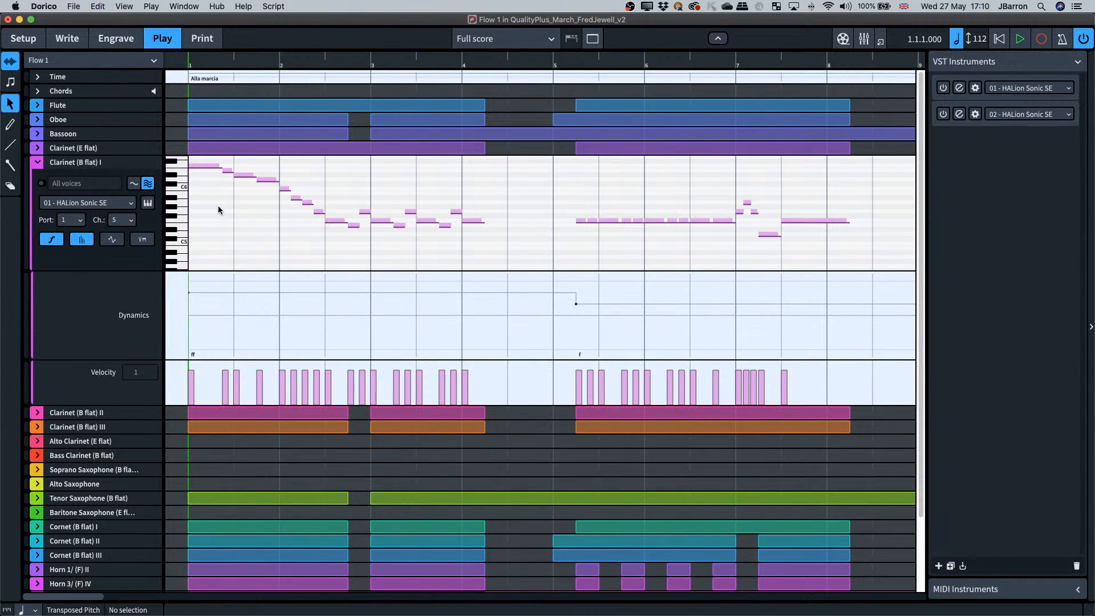
Open a second view of the full score in Write mode and move it to its own window.
{"action": "left_click", "coordinate": [68, 39]}
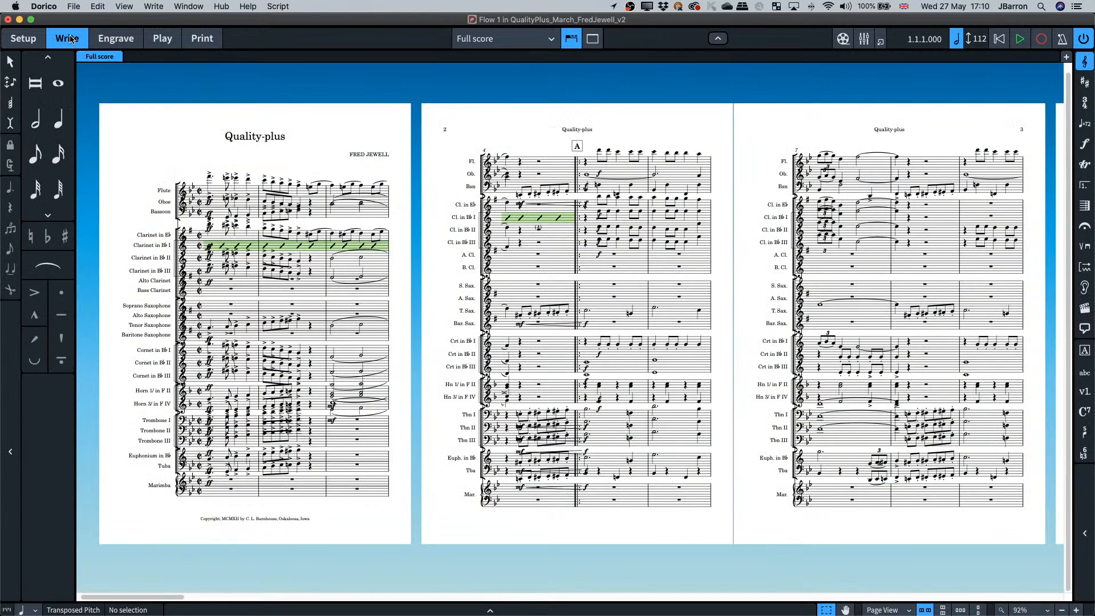
{"action": "left_click", "coordinate": [1065, 58]}
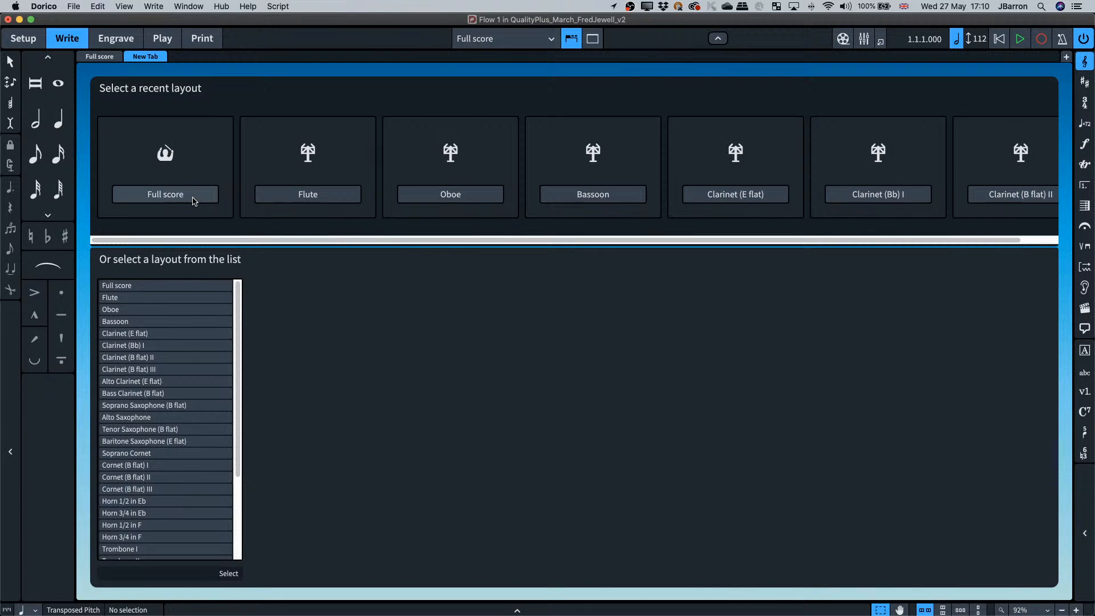
{"action": "left_click", "coordinate": [191, 196]}
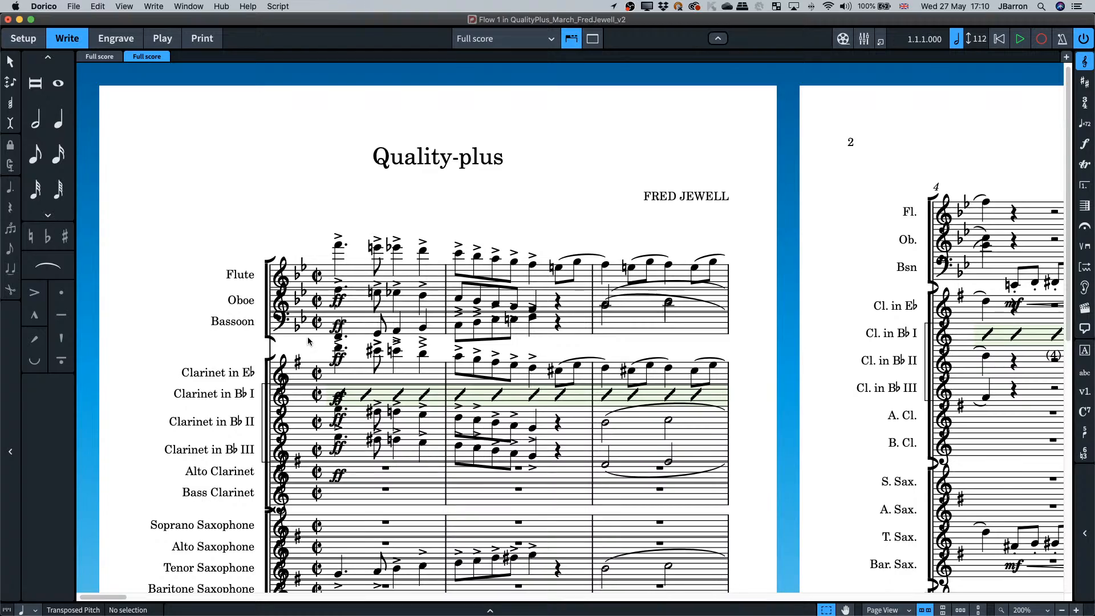
{"action": "scroll", "coordinate": [308, 341], "scroll_direction": "down", "scroll_amount": 10}
{"action": "scroll", "coordinate": [308, 341], "scroll_direction": "up", "scroll_amount": 10}
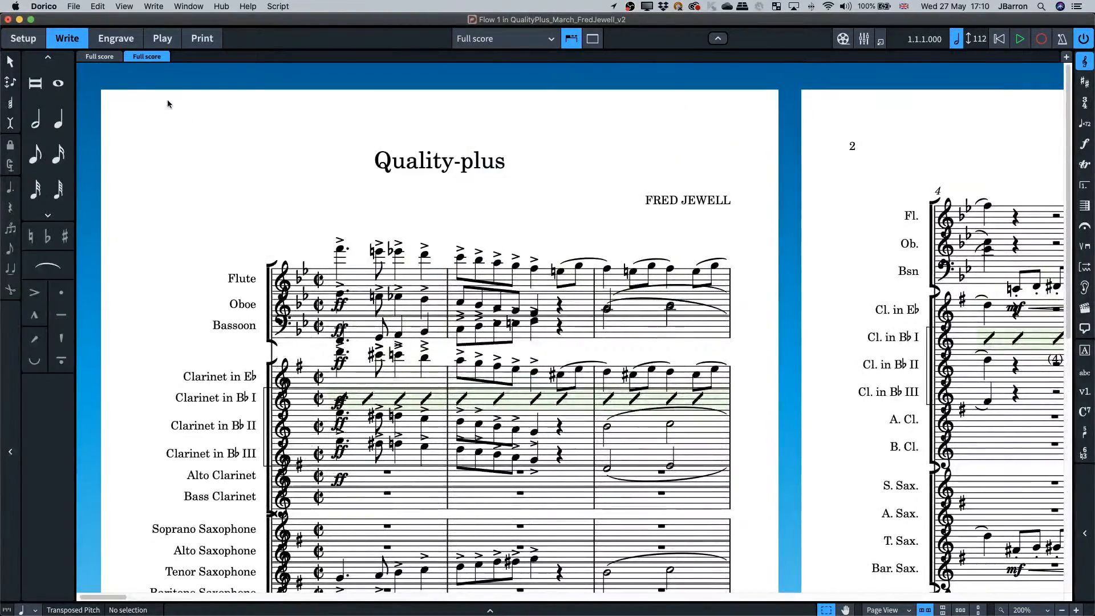
{"action": "right_click", "coordinate": [143, 58]}
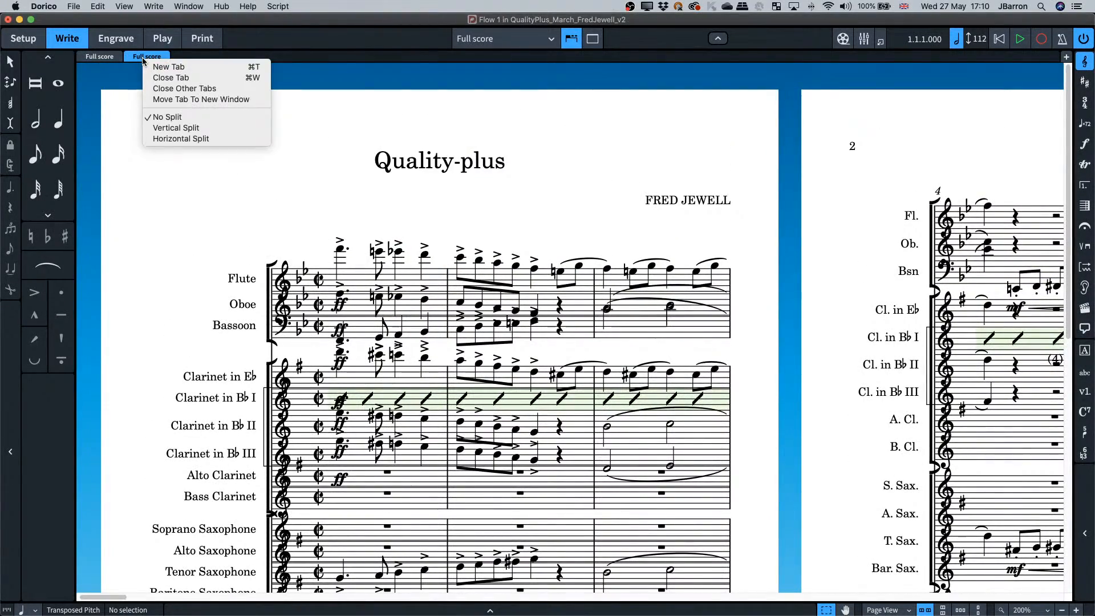
{"action": "left_click", "coordinate": [279, 127]}
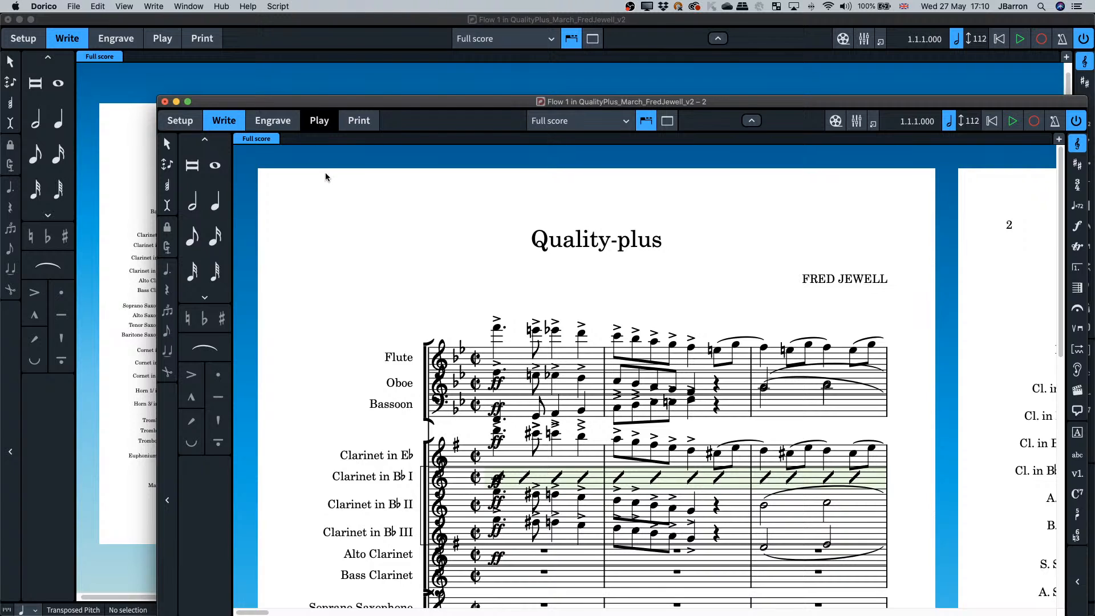
Show Play mode in the new window, enlarge the Clarinet (B flat) I velocity lane, and clear the window away from the score.
{"action": "left_click", "coordinate": [317, 121]}
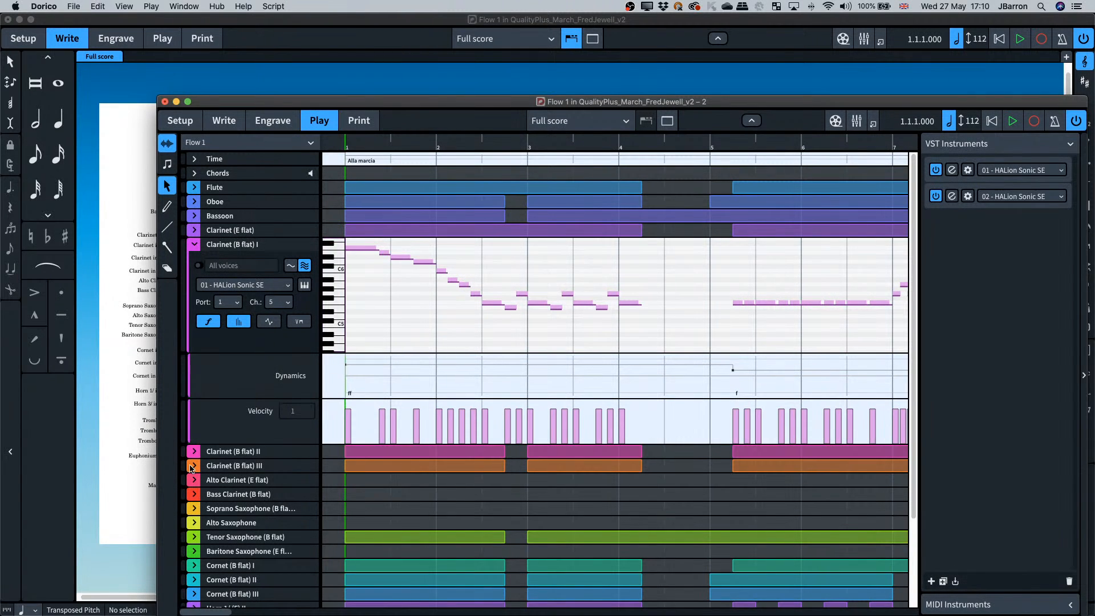
{"action": "left_click_drag", "start_coordinate": [182, 444], "coordinate": [181, 524]}
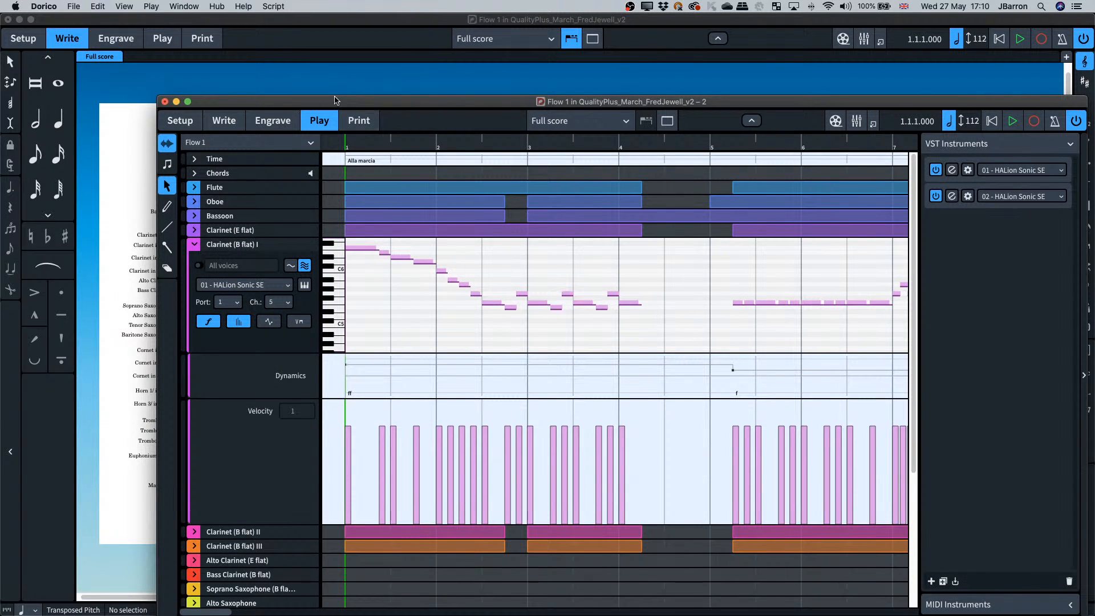
{"action": "double_click", "coordinate": [336, 103]}
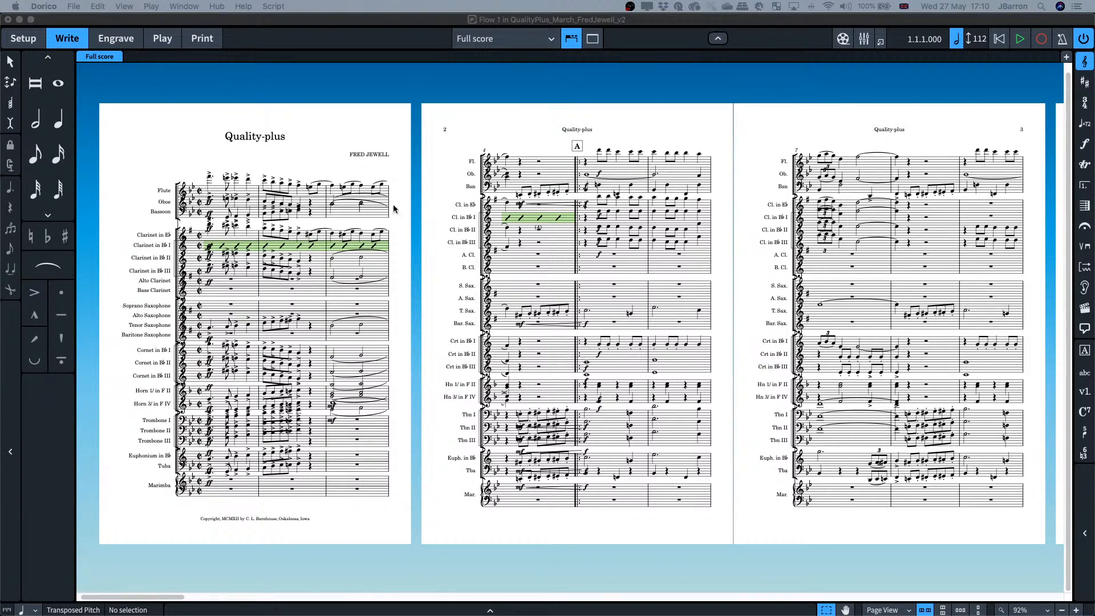
Choose A3 as the full score's page size in Layout Options.
{"action": "left_click", "coordinate": [403, 240]}
{"action": "key", "text": "z"}
{"action": "key", "text": "z"}
{"action": "key", "text": "z"}
{"action": "key", "text": "x"}
{"action": "key", "text": "x"}
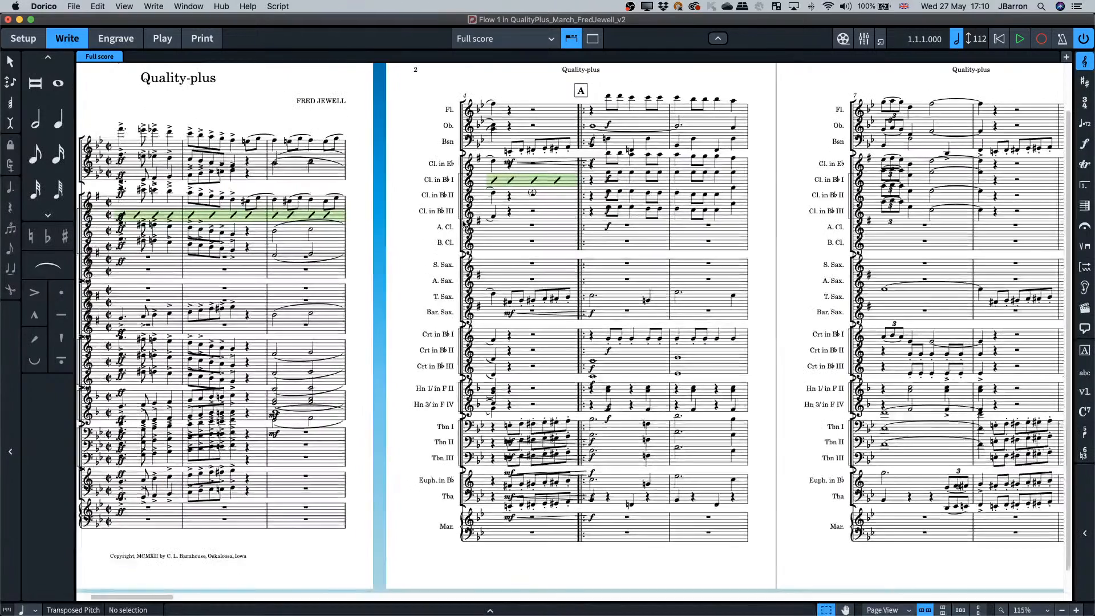
{"action": "key", "text": "super+shift+l"}
{"action": "left_click", "coordinate": [539, 187]}
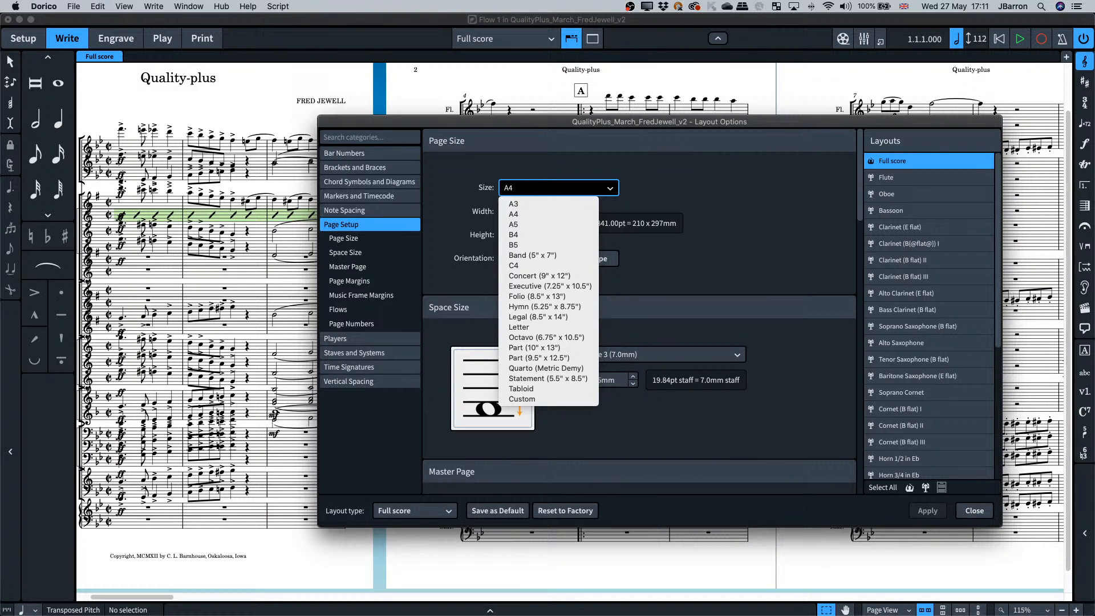
{"action": "left_click", "coordinate": [513, 204]}
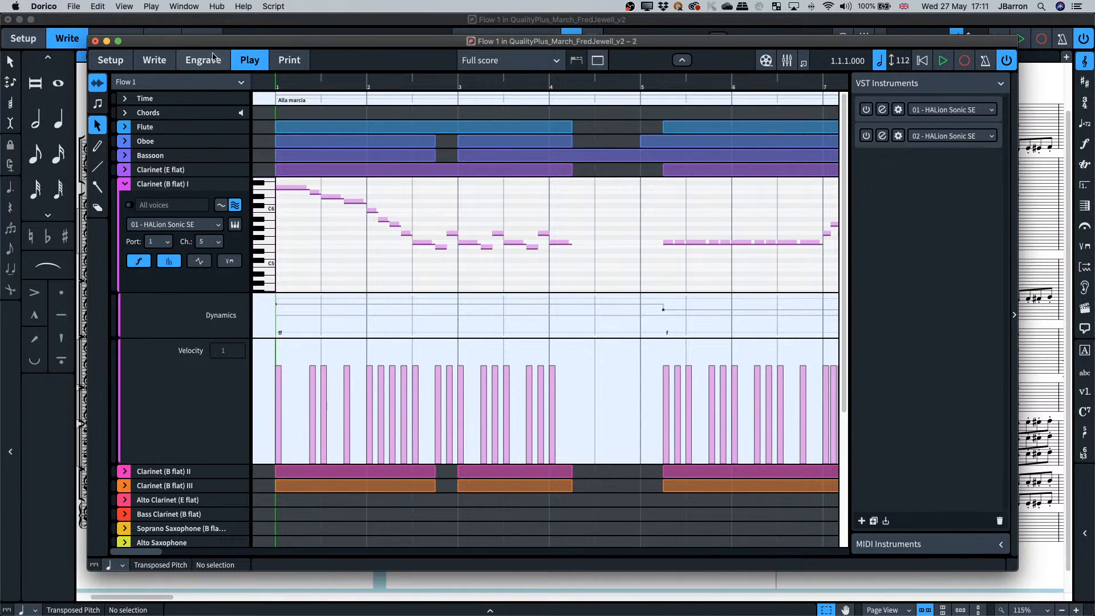
Apply the A3 page size with the second window in Write mode beside Layout Options, and move that window off the main score.
{"action": "left_click", "coordinate": [158, 61]}
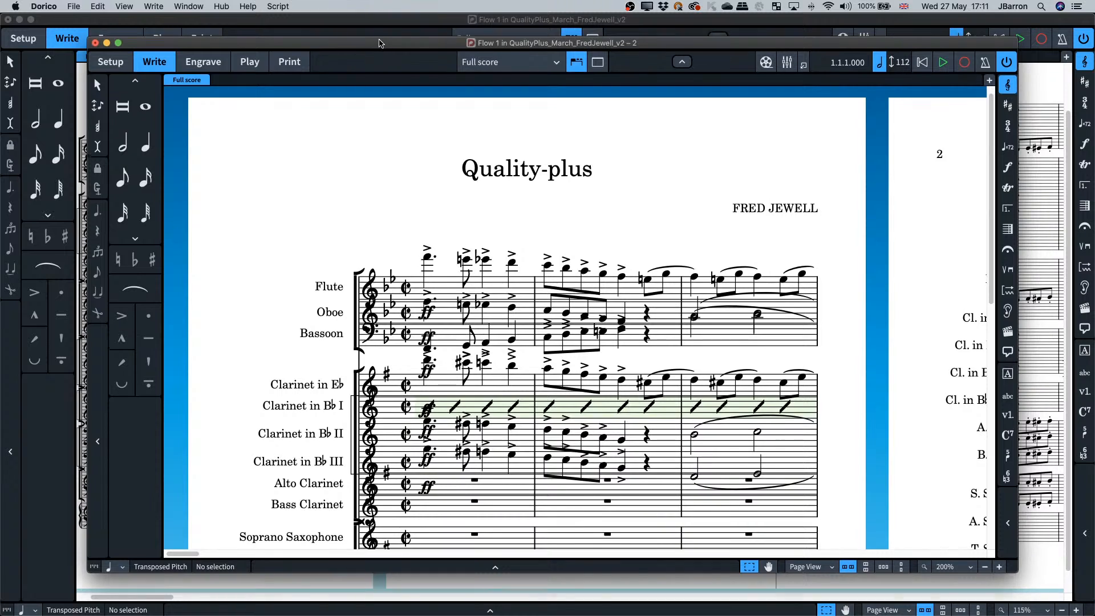
{"action": "left_click_drag", "start_coordinate": [381, 41], "coordinate": [459, 299]}
{"action": "left_click_drag", "start_coordinate": [492, 123], "coordinate": [382, 78]}
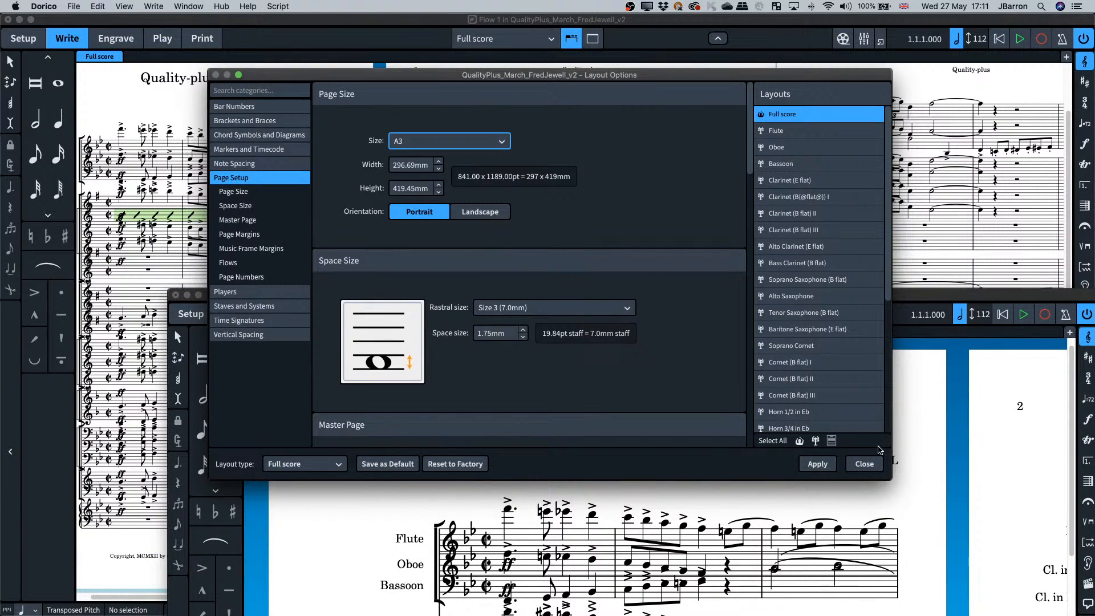
{"action": "left_click", "coordinate": [873, 462]}
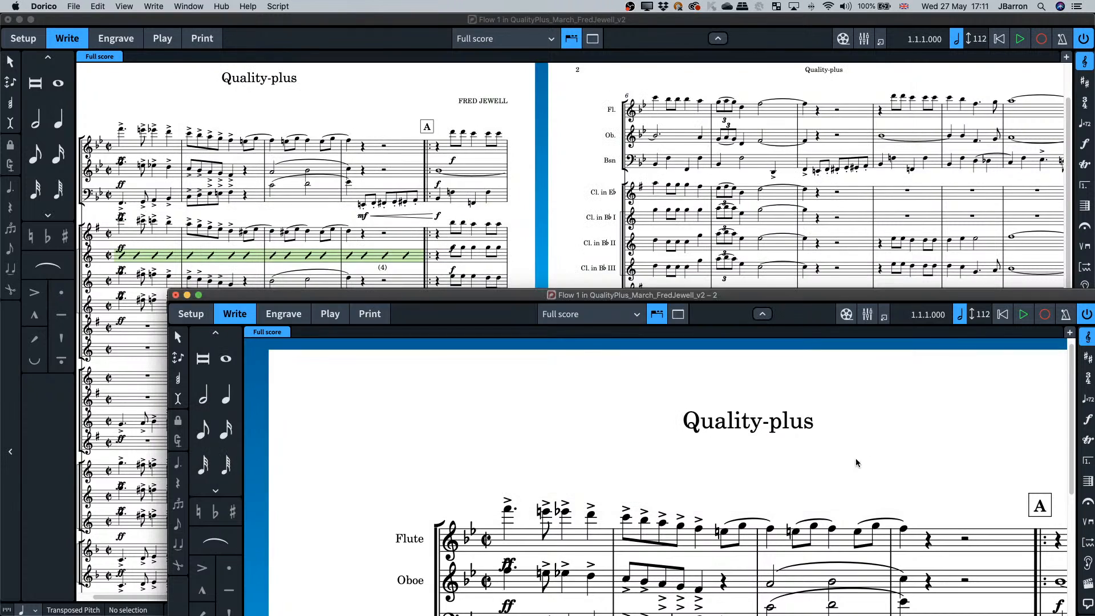
{"action": "left_click_drag", "start_coordinate": [518, 296], "coordinate": [1094, 66]}
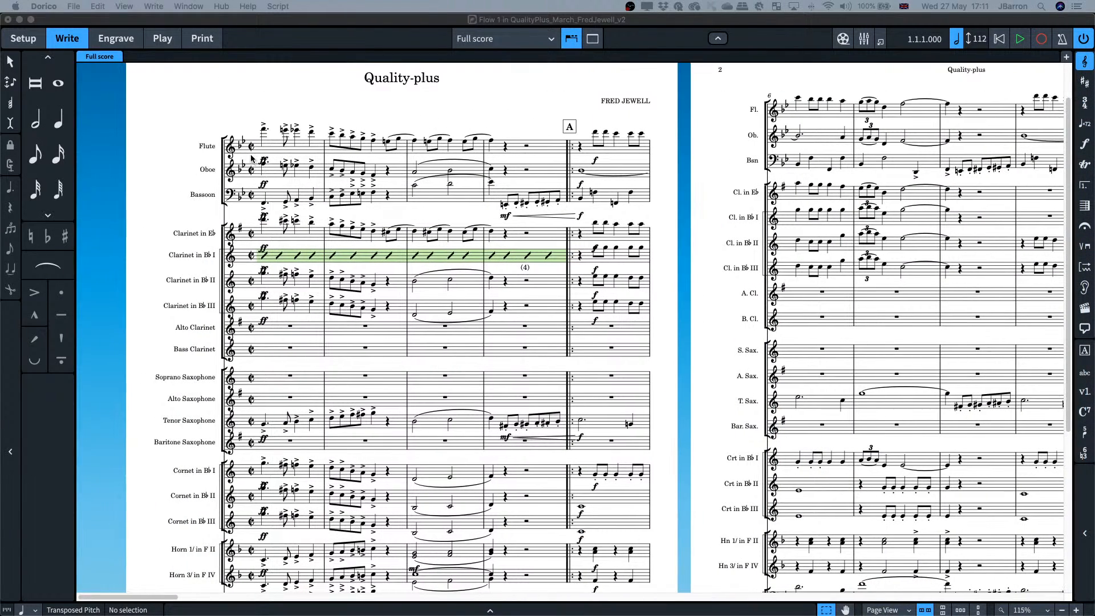
Look through the per-staff reset, show and hide options in Manual Staff Visibility from the Flute's first bar, leaving them unchanged.
{"action": "left_click", "coordinate": [271, 150]}
{"action": "left_click", "coordinate": [270, 149]}
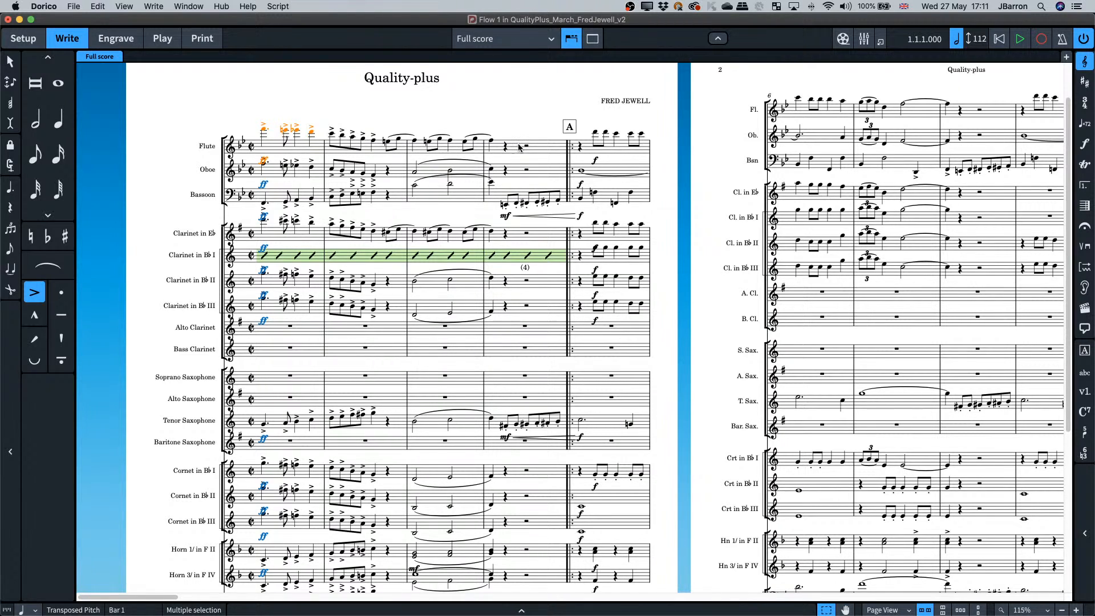
{"action": "right_click", "coordinate": [275, 149]}
{"action": "mouse_move", "coordinate": [328, 395]}
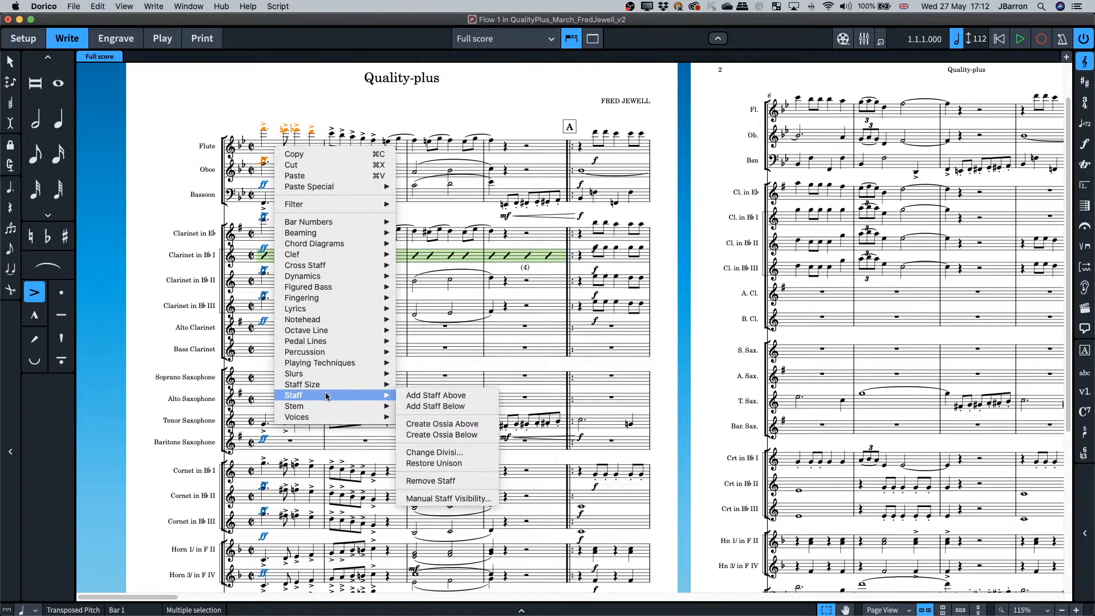
{"action": "left_click", "coordinate": [423, 499]}
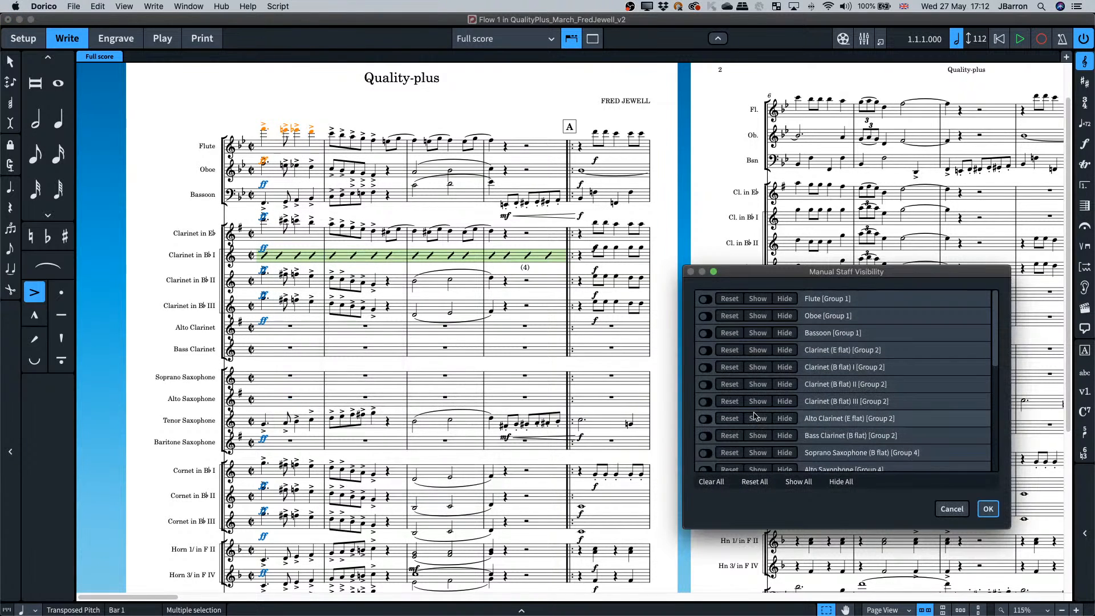
{"action": "scroll", "coordinate": [871, 428], "scroll_direction": "down", "scroll_amount": 5}
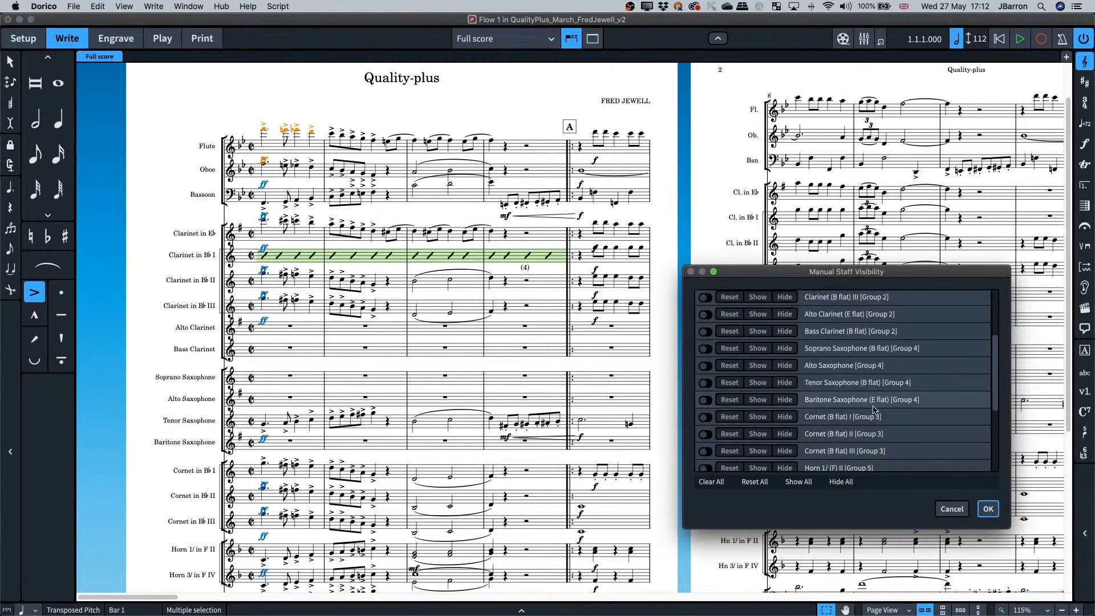
{"action": "scroll", "coordinate": [870, 429], "scroll_direction": "up", "scroll_amount": 5}
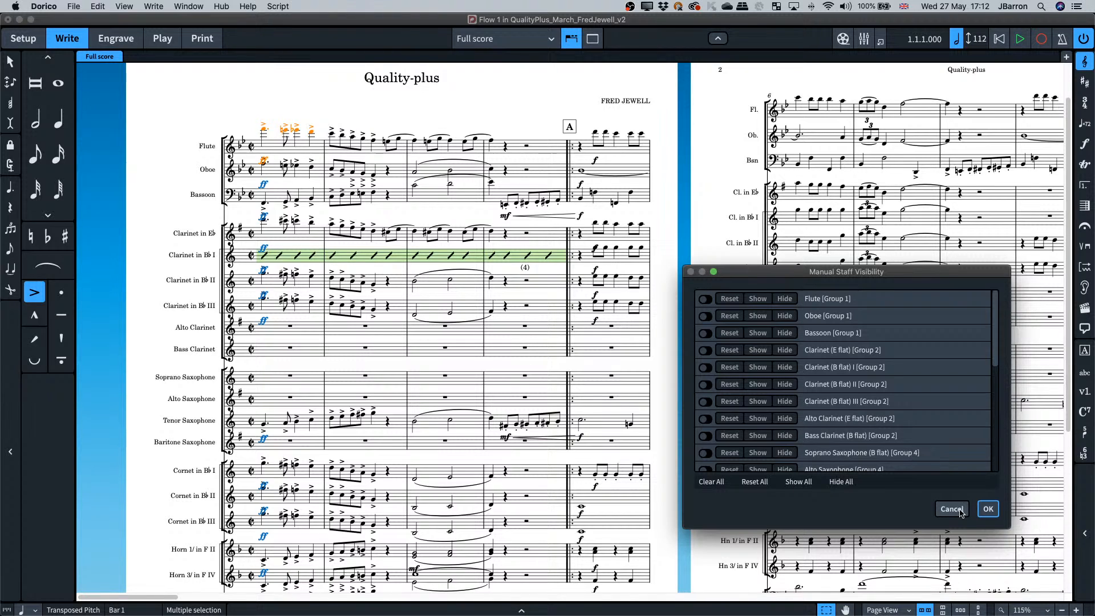
{"action": "left_click", "coordinate": [960, 511]}
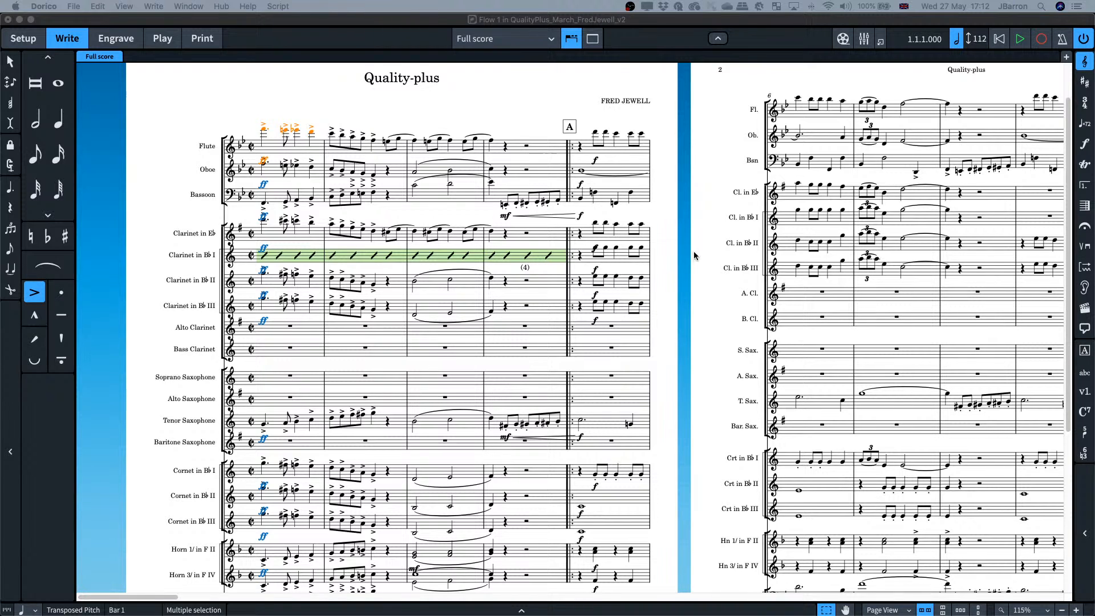
{"action": "left_click", "coordinate": [675, 234]}
{"action": "key", "text": "F3"}
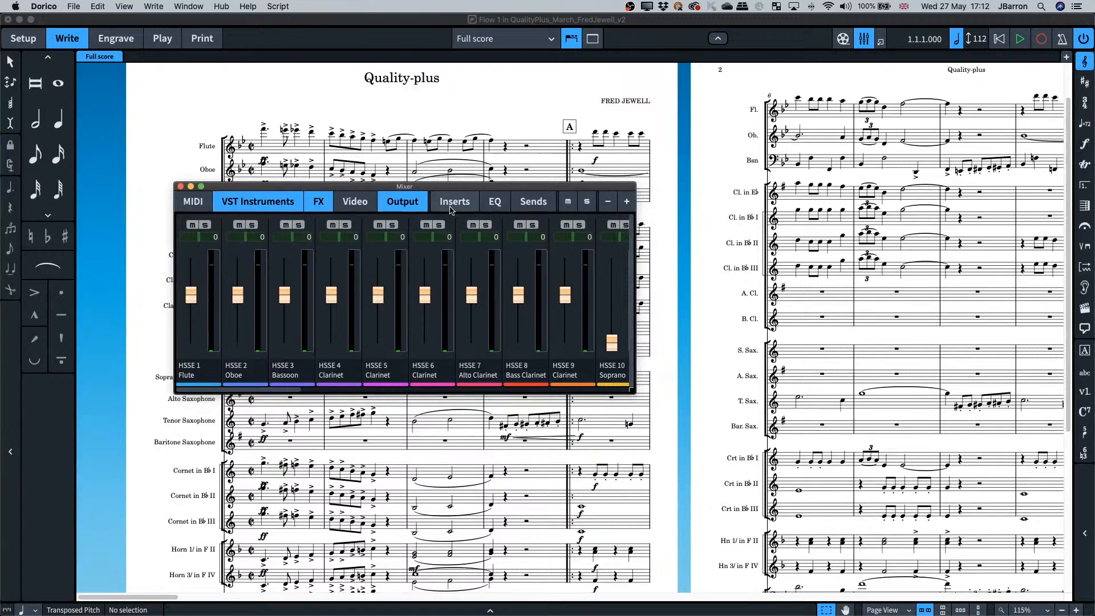
{"action": "left_click", "coordinate": [450, 207]}
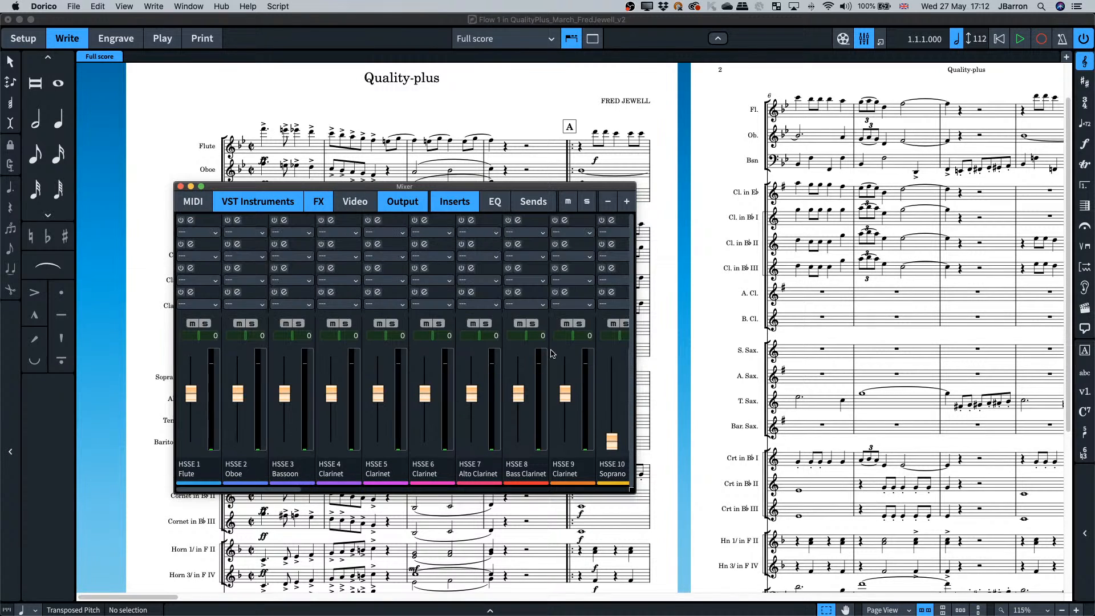
{"action": "left_click_drag", "start_coordinate": [636, 489], "coordinate": [773, 489]}
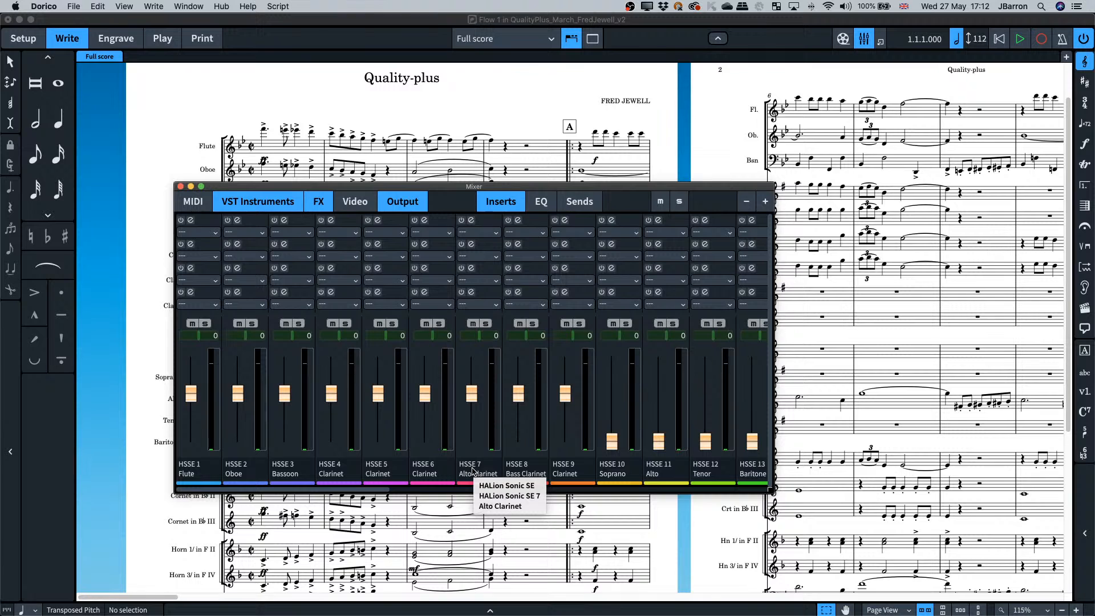
{"action": "scroll", "coordinate": [478, 262], "scroll_direction": "right", "scroll_amount": 10}
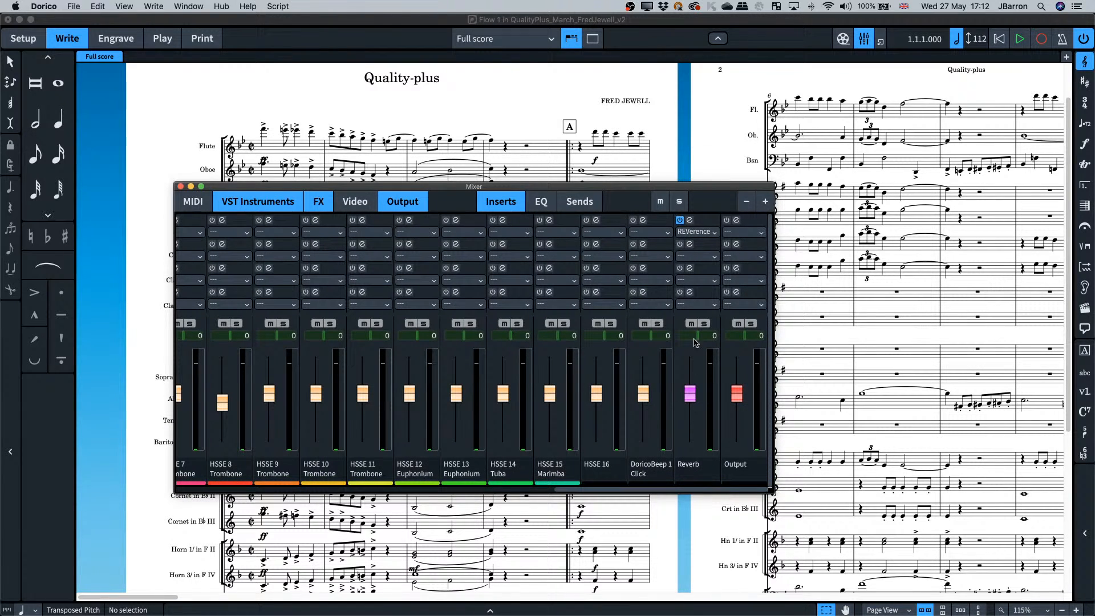
{"action": "scroll", "coordinate": [698, 240], "scroll_direction": "left", "scroll_amount": 10}
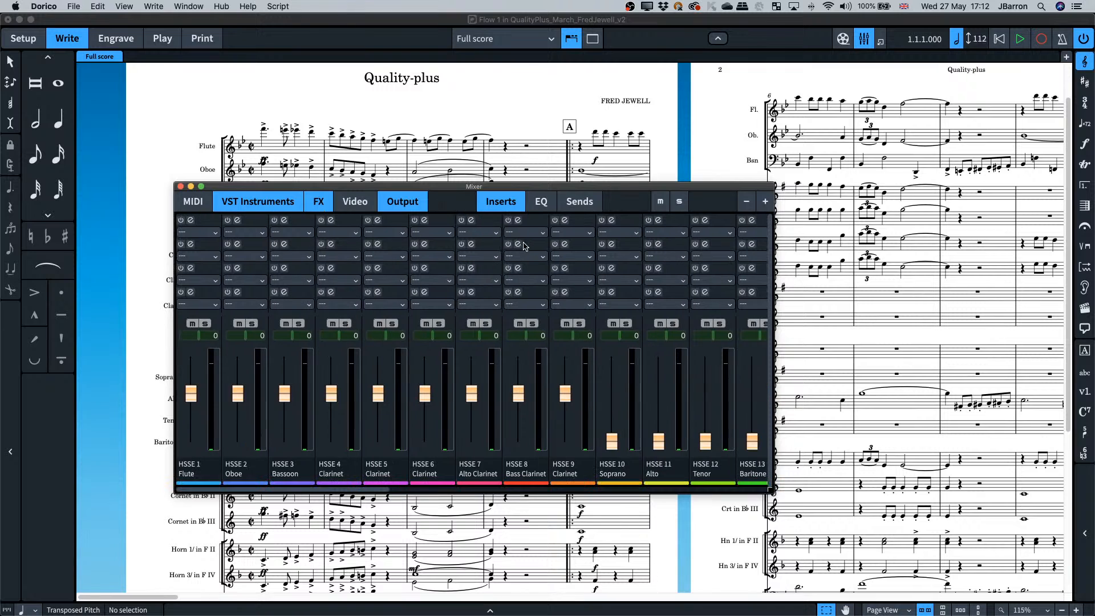
{"action": "left_click", "coordinate": [180, 187]}
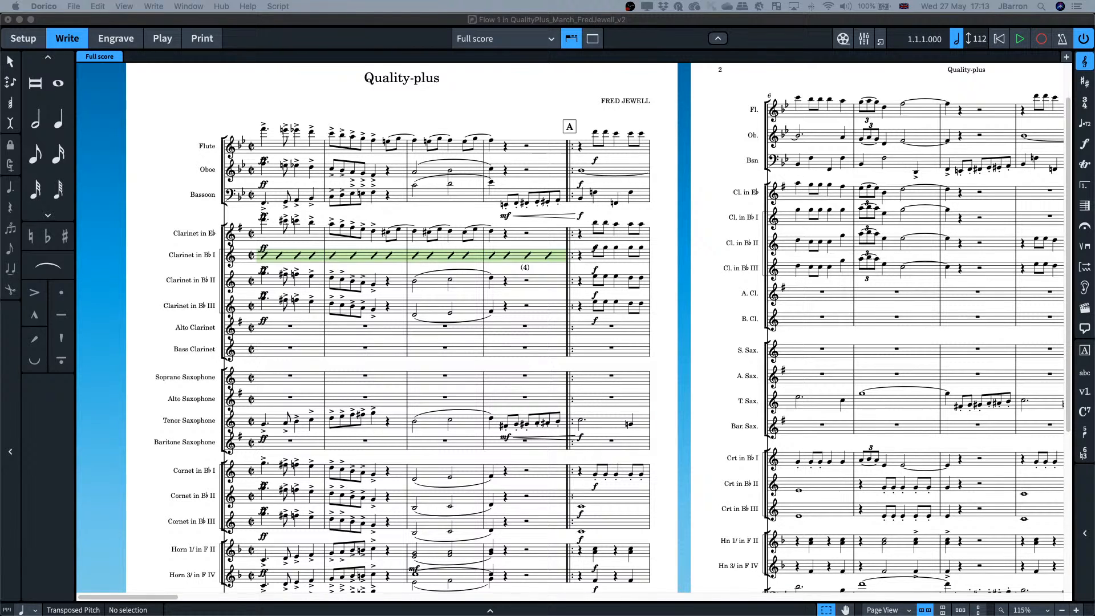
Show the Clarinet (Bb) I part layout with more of its first page in view.
{"action": "left_click", "coordinate": [488, 42]}
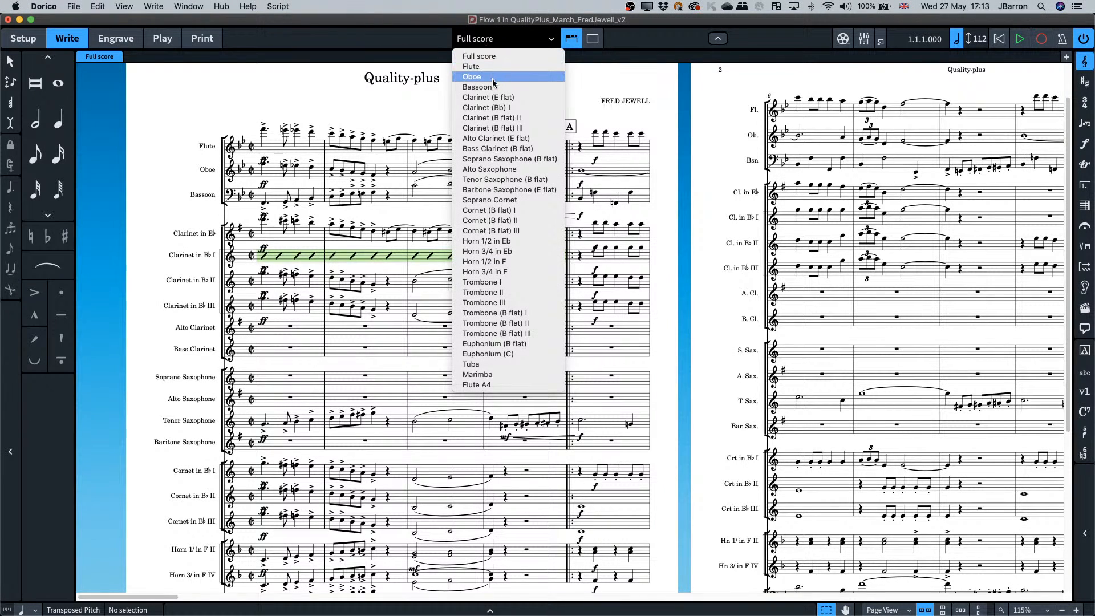
{"action": "left_click", "coordinate": [499, 110]}
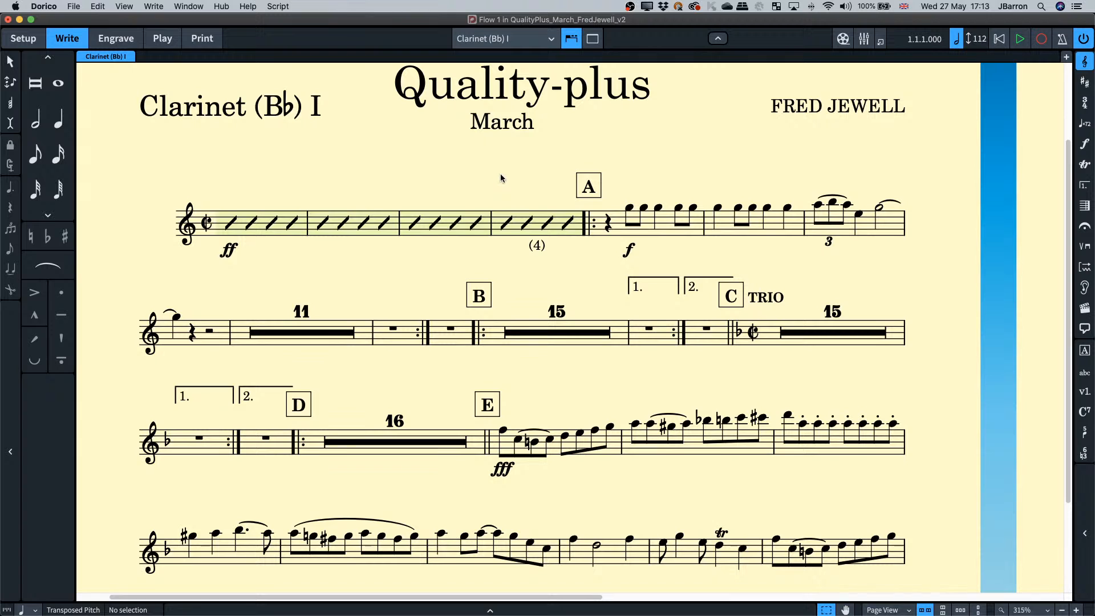
{"action": "key", "text": "x"}
{"action": "key", "text": "x"}
{"action": "key", "text": "x"}
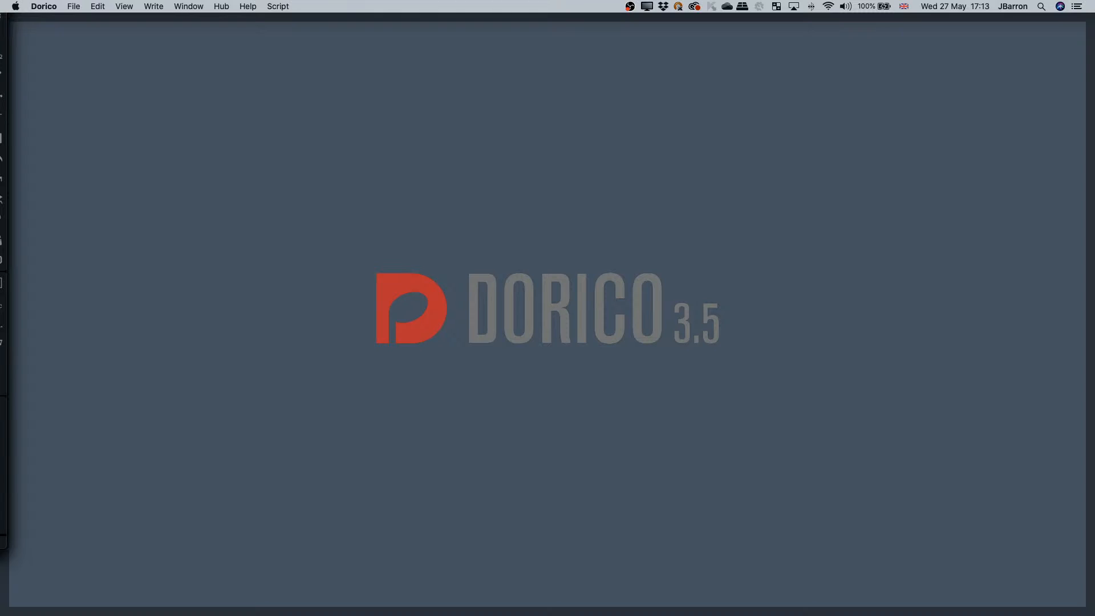
Switch to the 03 spitfire symphonic strings project beside Kontakt and examine the note length and tempo table in the Violin layout.
{"action": "key", "text": "super+Tab"}
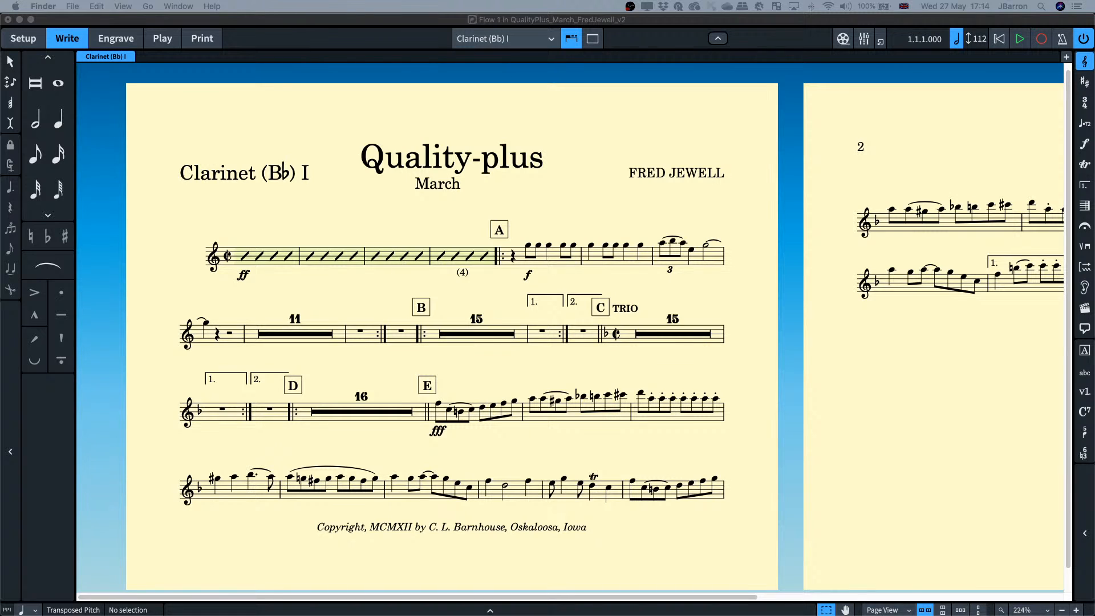
{"action": "key", "text": "super+Tab"}
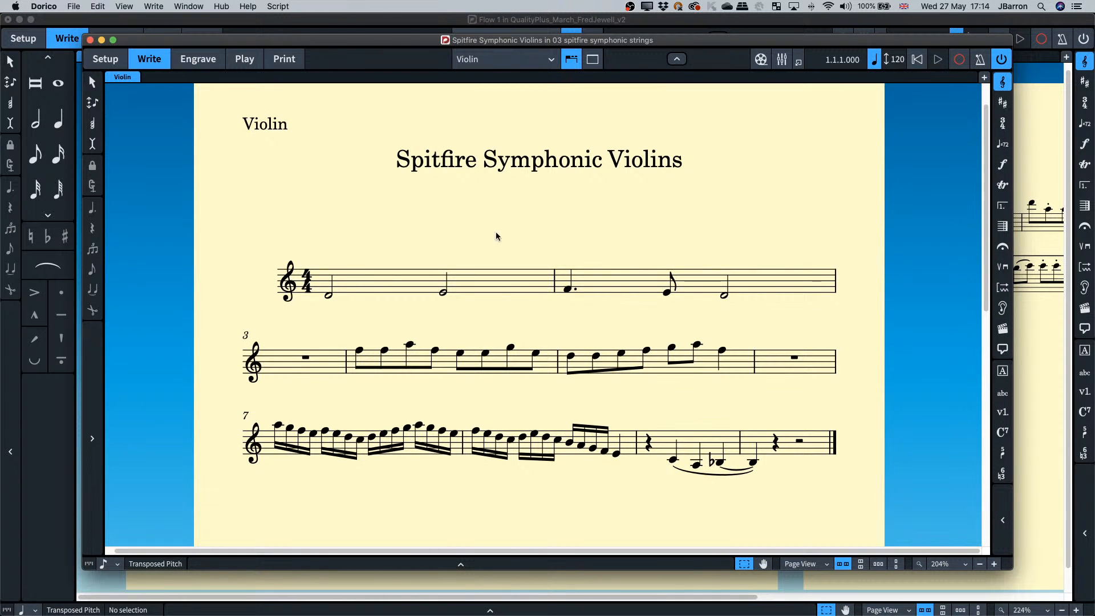
{"action": "scroll", "coordinate": [495, 232], "scroll_direction": "down", "scroll_amount": 1}
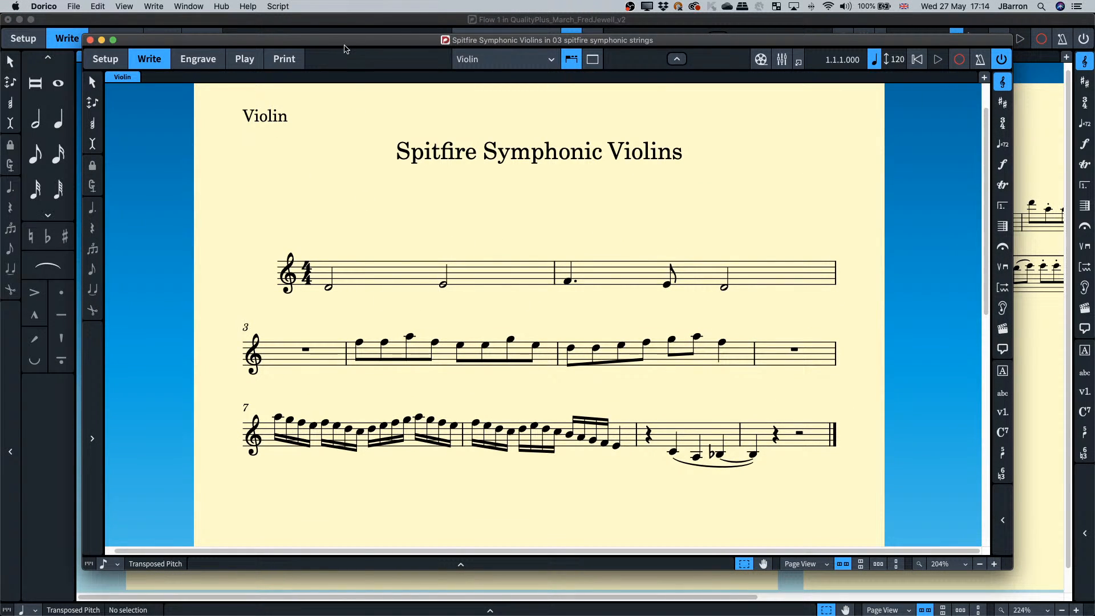
{"action": "left_click_drag", "start_coordinate": [345, 49], "coordinate": [264, 29]}
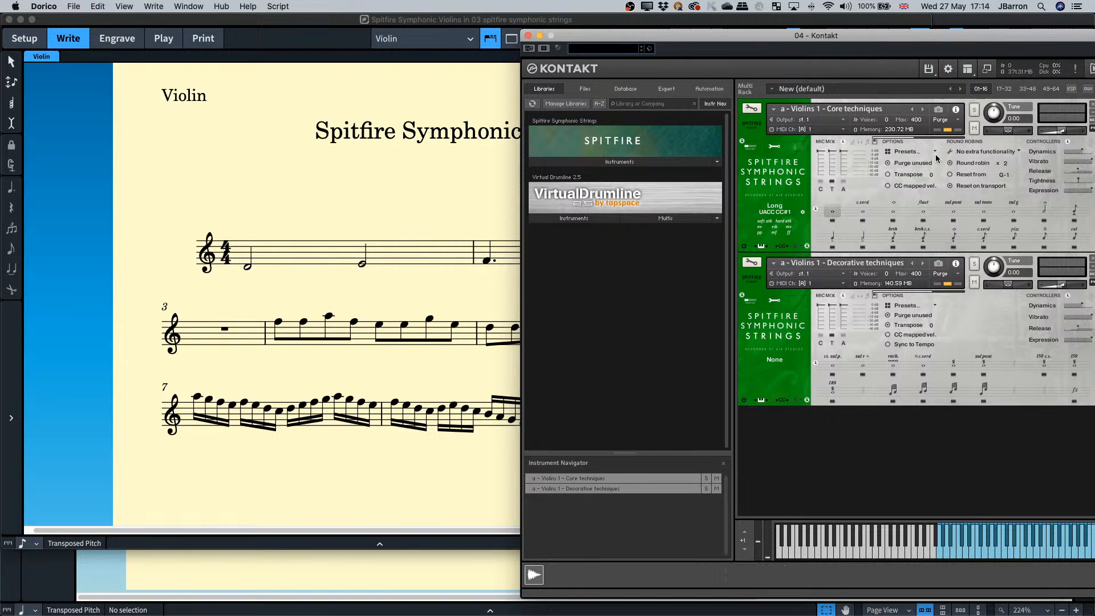
{"action": "left_click", "coordinate": [450, 217]}
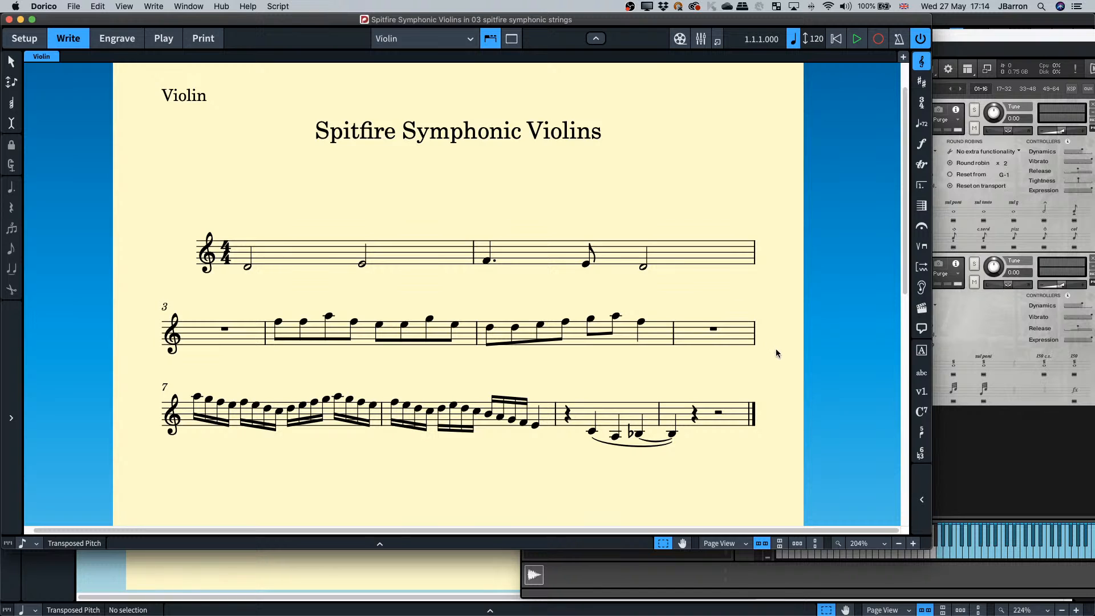
{"action": "scroll", "coordinate": [776, 348], "scroll_direction": "down", "scroll_amount": 10}
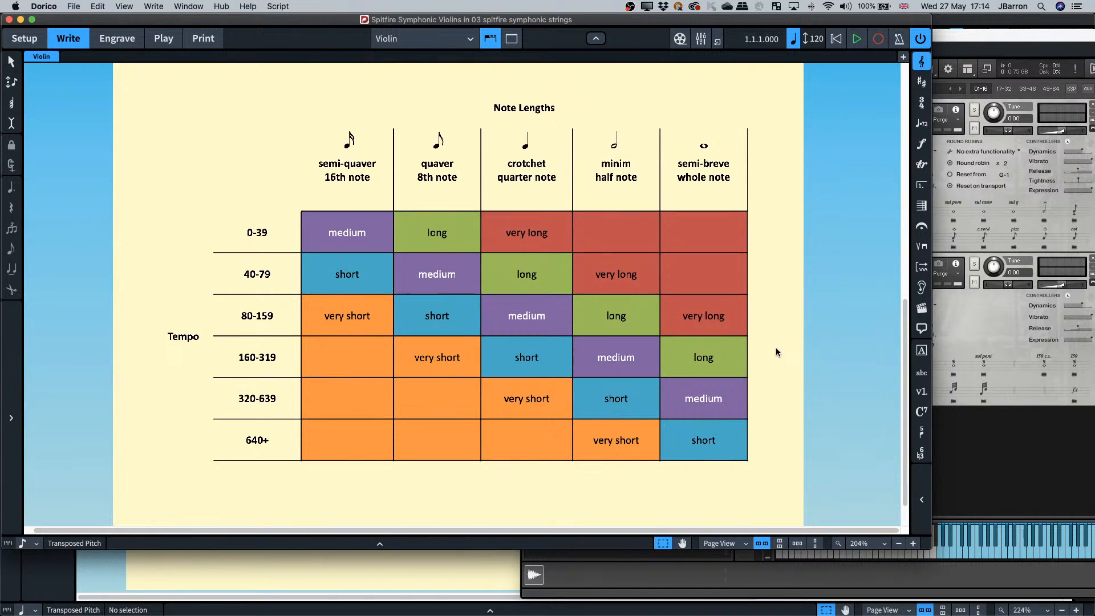
{"action": "key", "text": "z"}
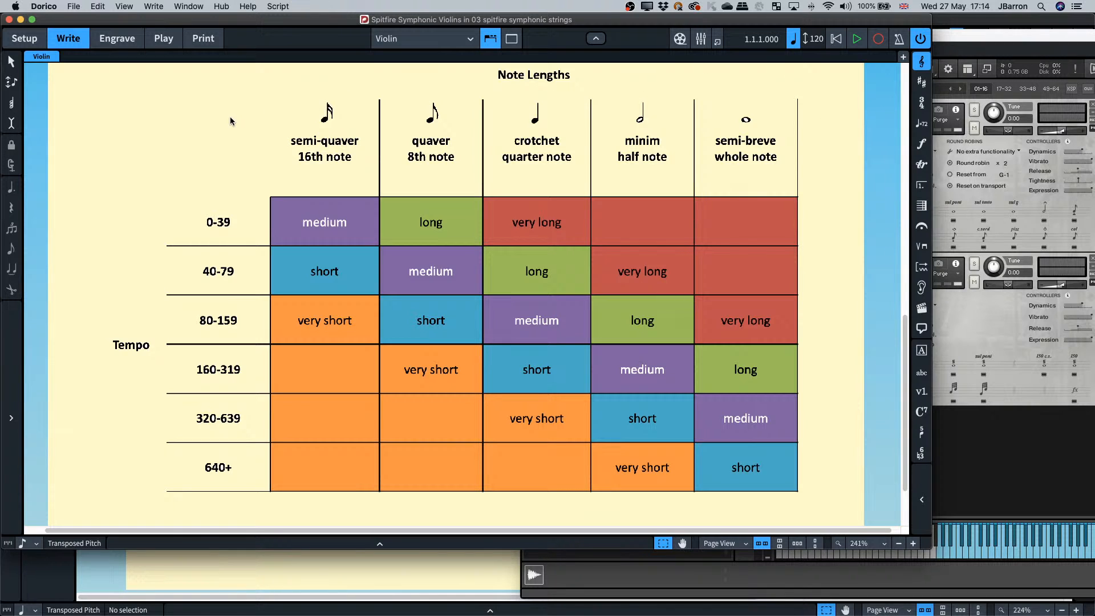
Enable the Natural short and Natural very short switches in the UACC - Spitfire Solo Strings expression map, and audition Natural very short.
{"action": "key", "text": "shift+alt+e"}
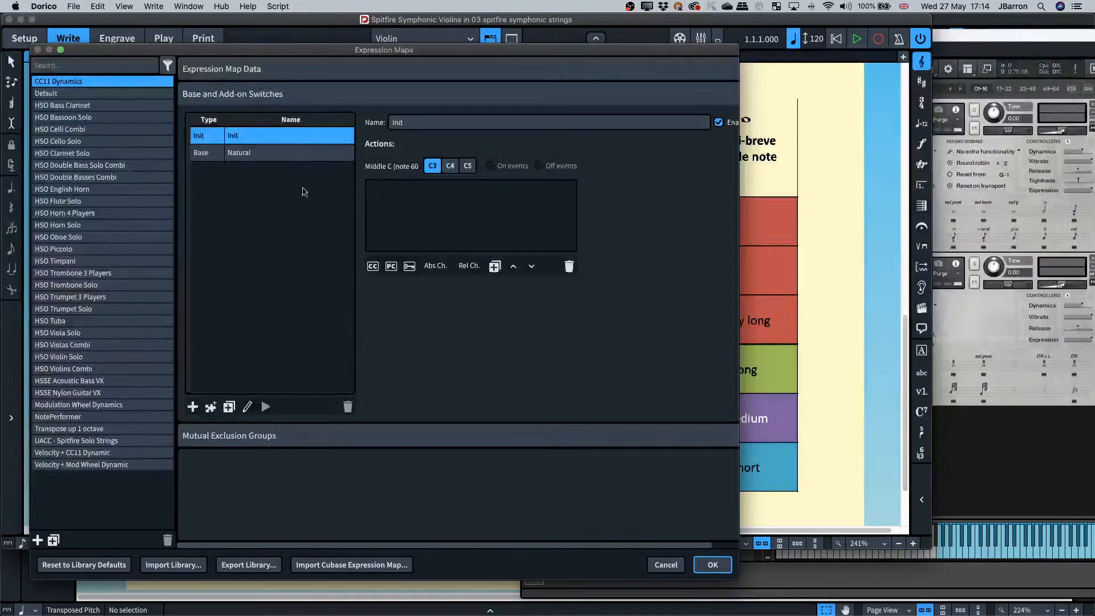
{"action": "left_click", "coordinate": [84, 442]}
{"action": "left_click", "coordinate": [275, 308]}
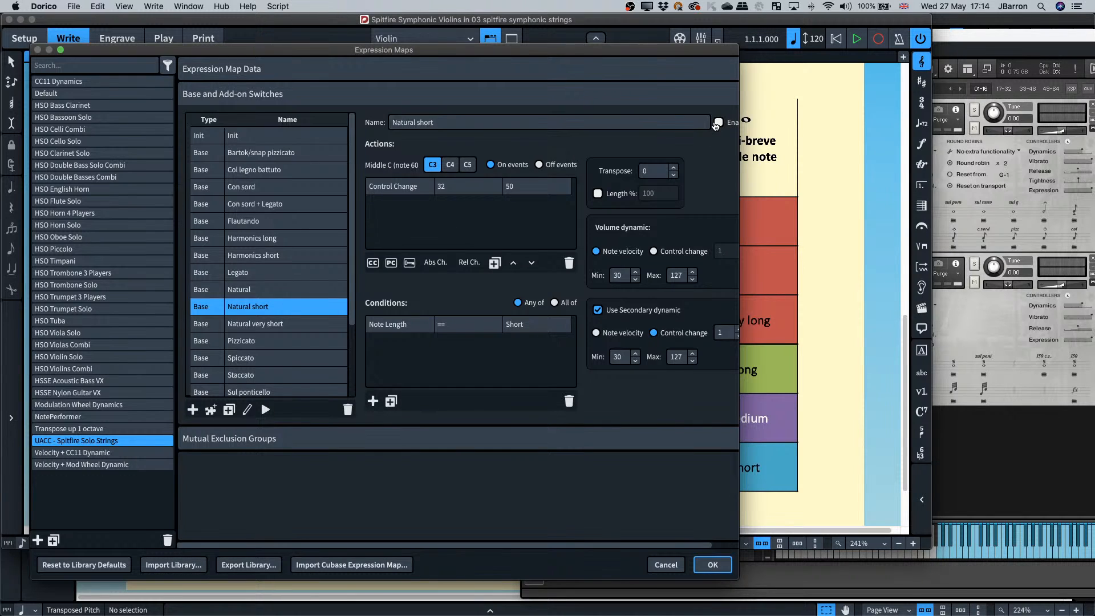
{"action": "left_click", "coordinate": [288, 323]}
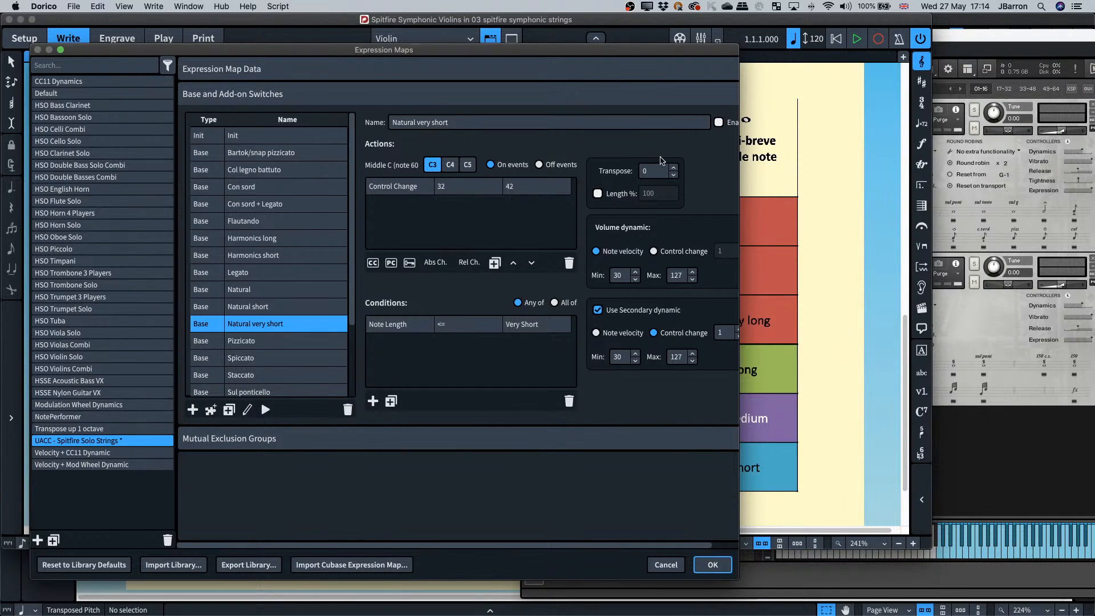
{"action": "left_click", "coordinate": [718, 122]}
{"action": "left_click", "coordinate": [265, 410]}
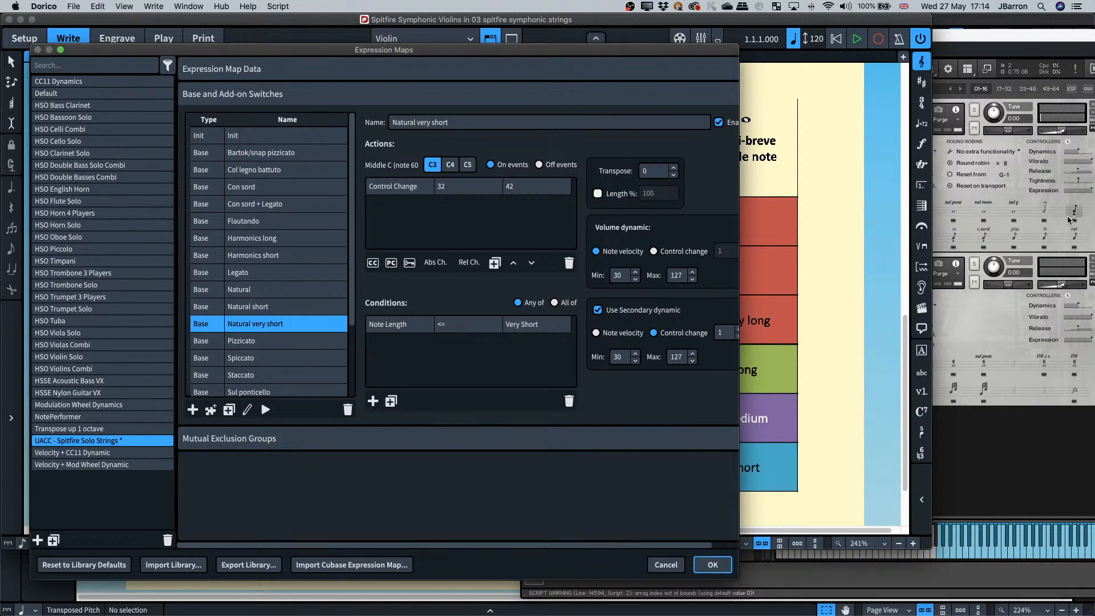
Check the note length conditions of Natural short and Natural very short, and apply the expression map changes.
{"action": "left_click", "coordinate": [273, 309]}
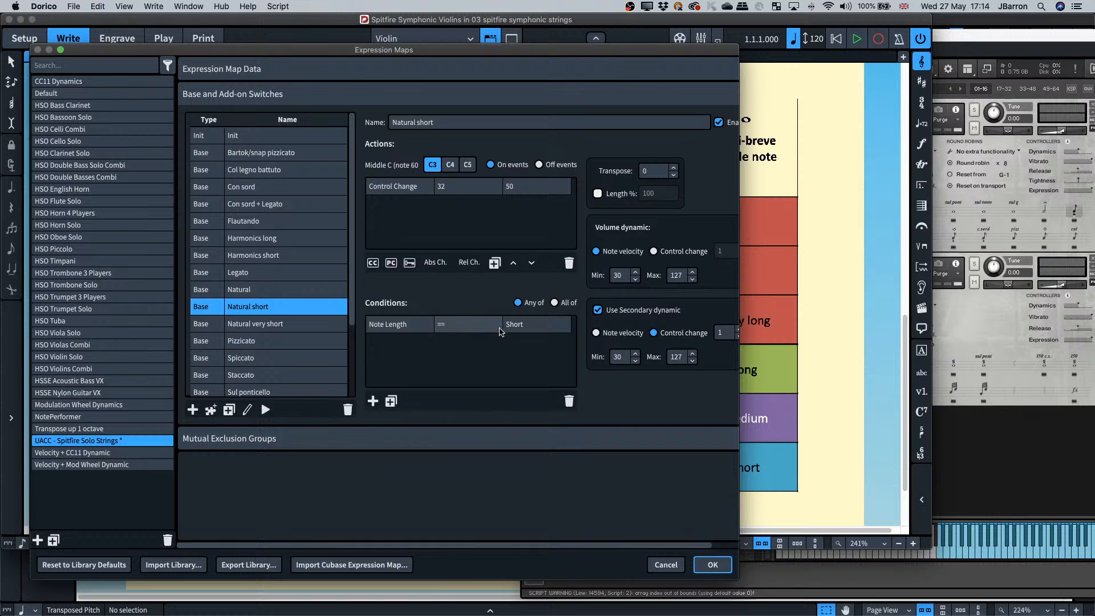
{"action": "left_click", "coordinate": [302, 324]}
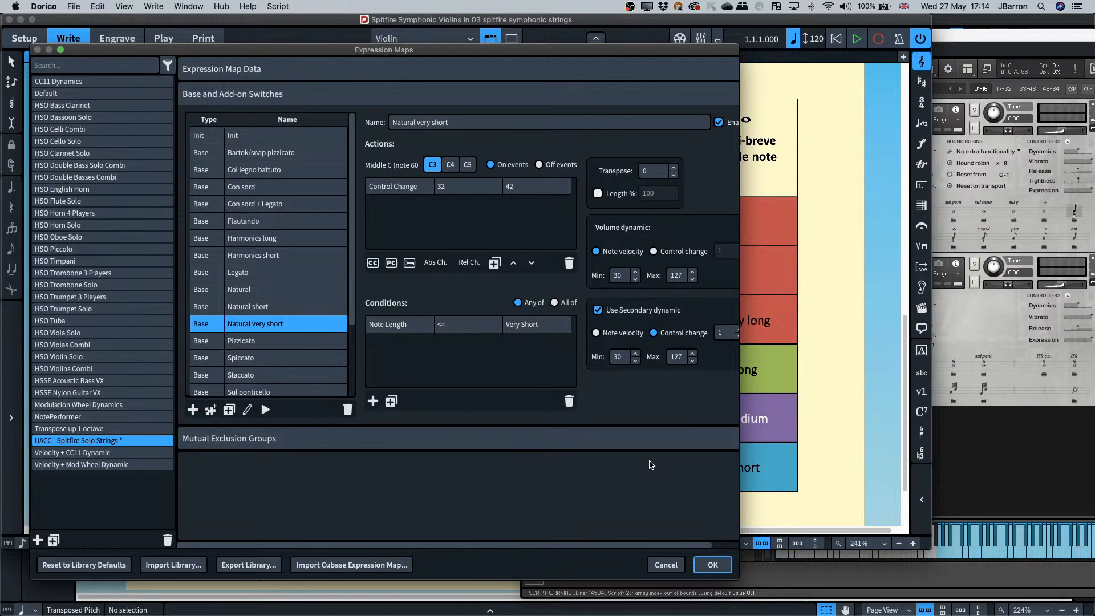
{"action": "left_click", "coordinate": [712, 565]}
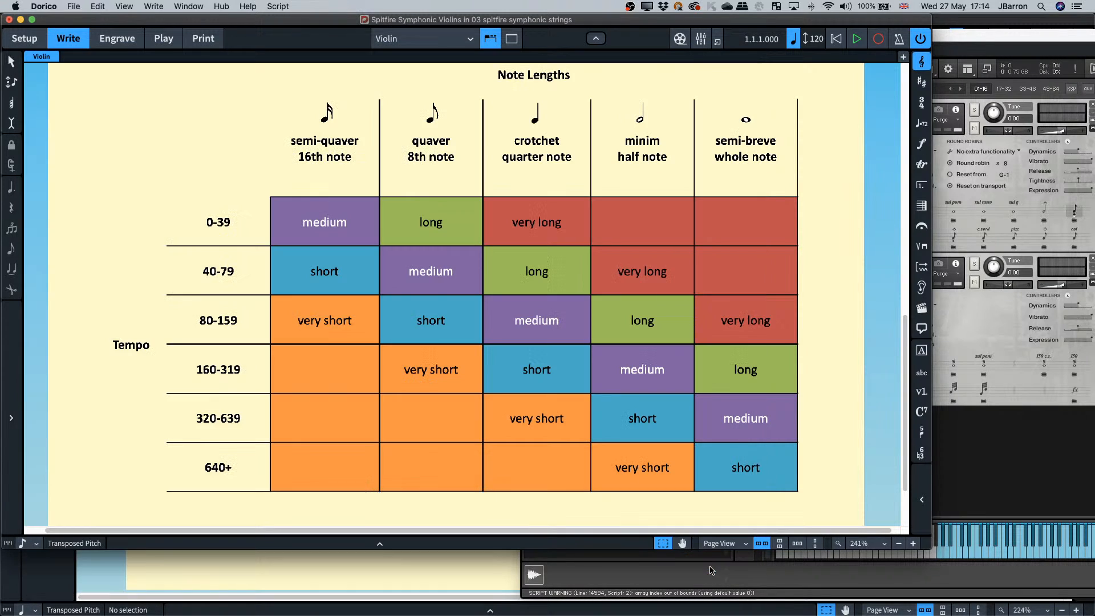